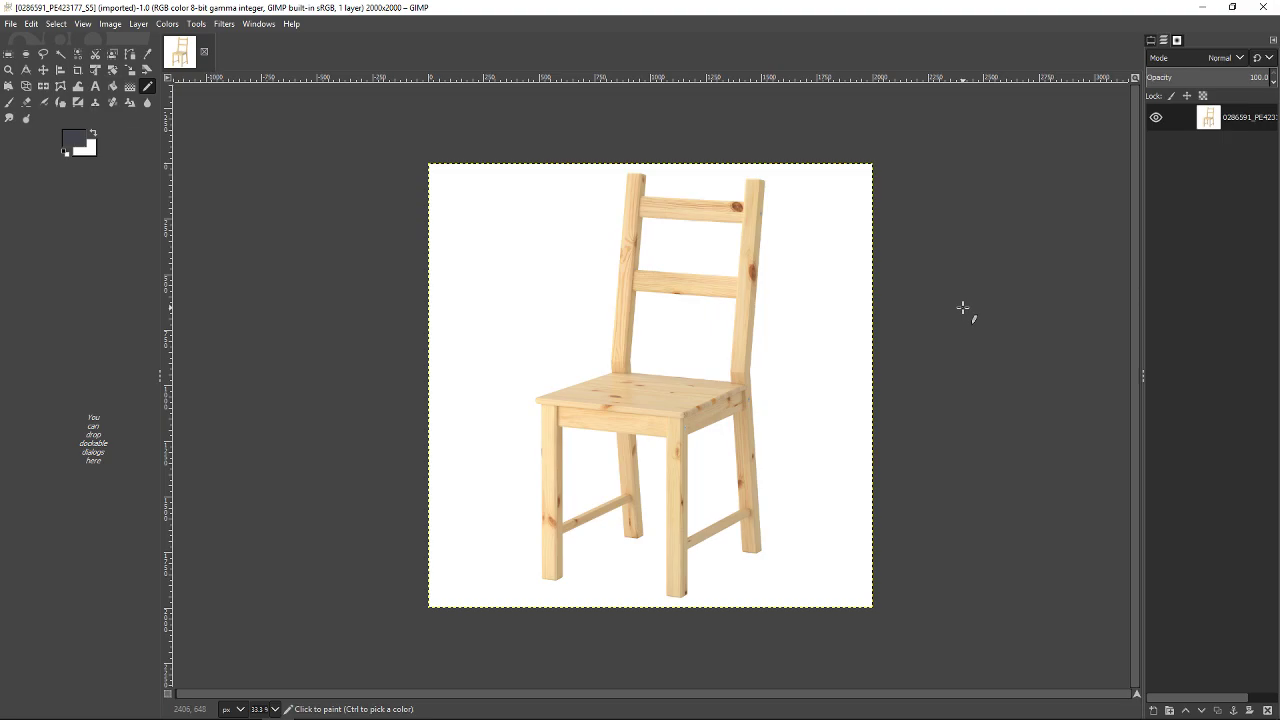
Step: Minimize the chair image in GIMP and switch to the open Blender scene
click(1202, 7)
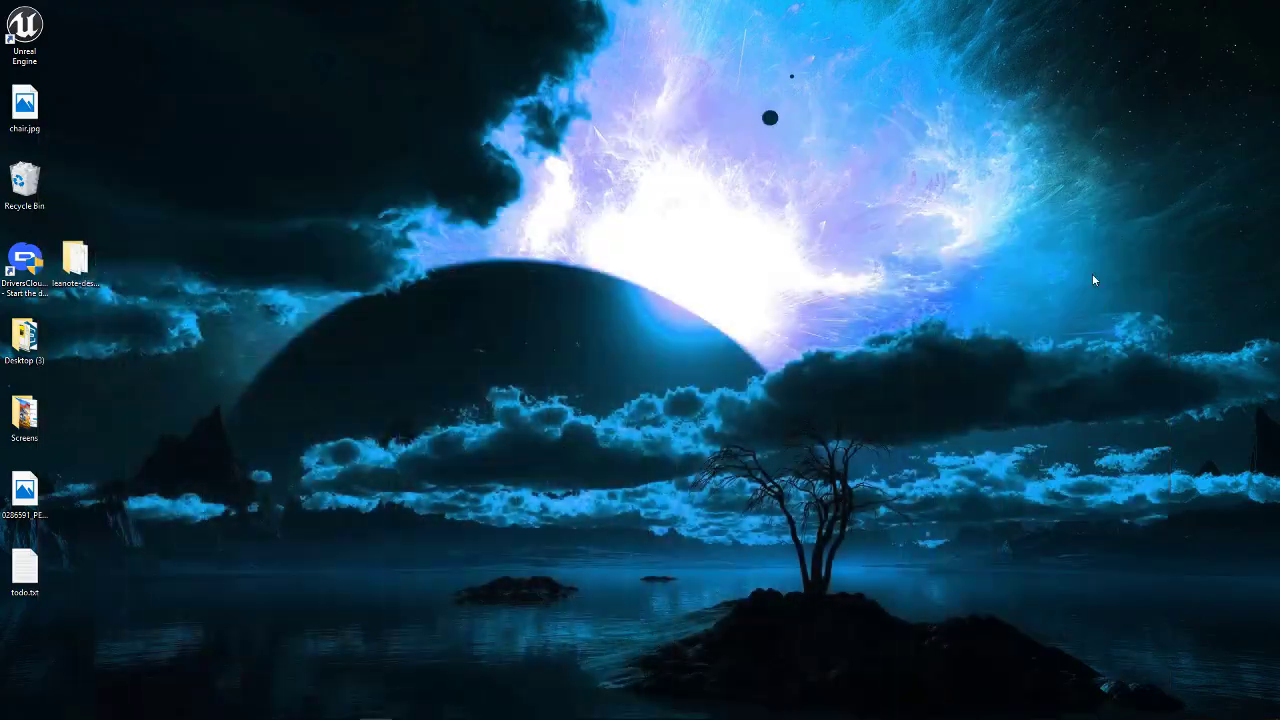
click(343, 706)
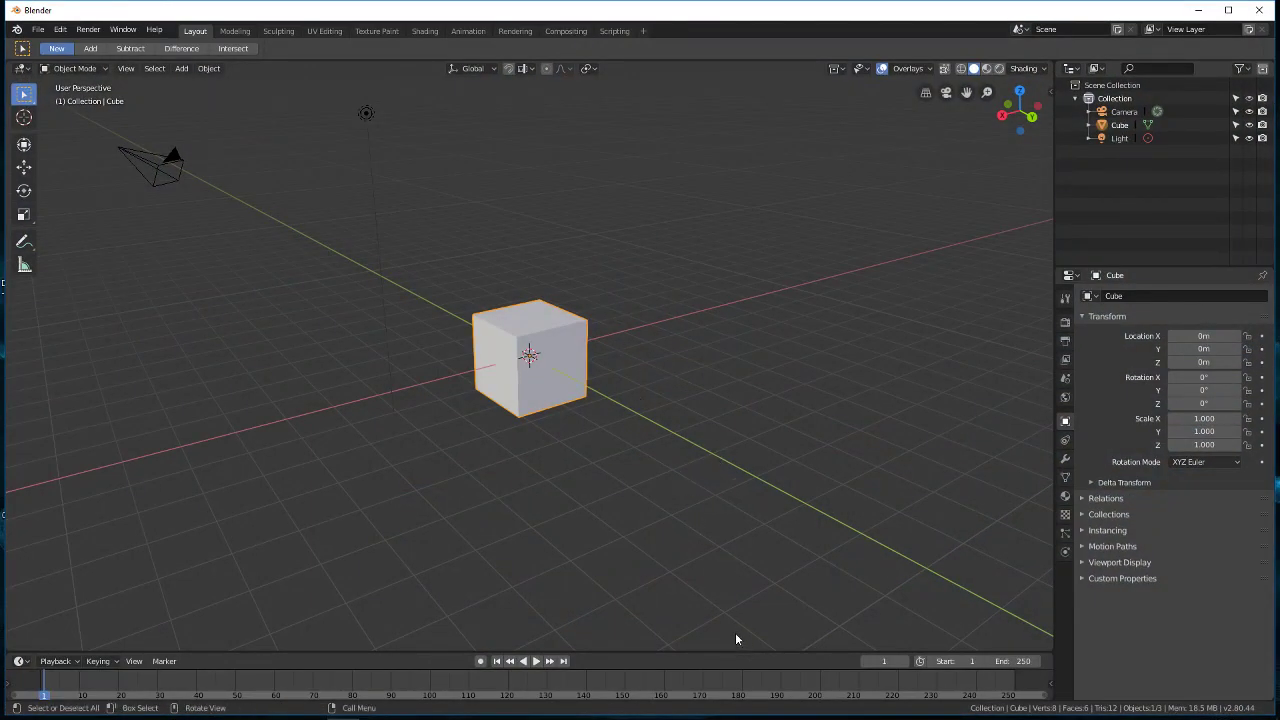
key(super)
key(super)
middle_drag(568, 414, 631, 411)
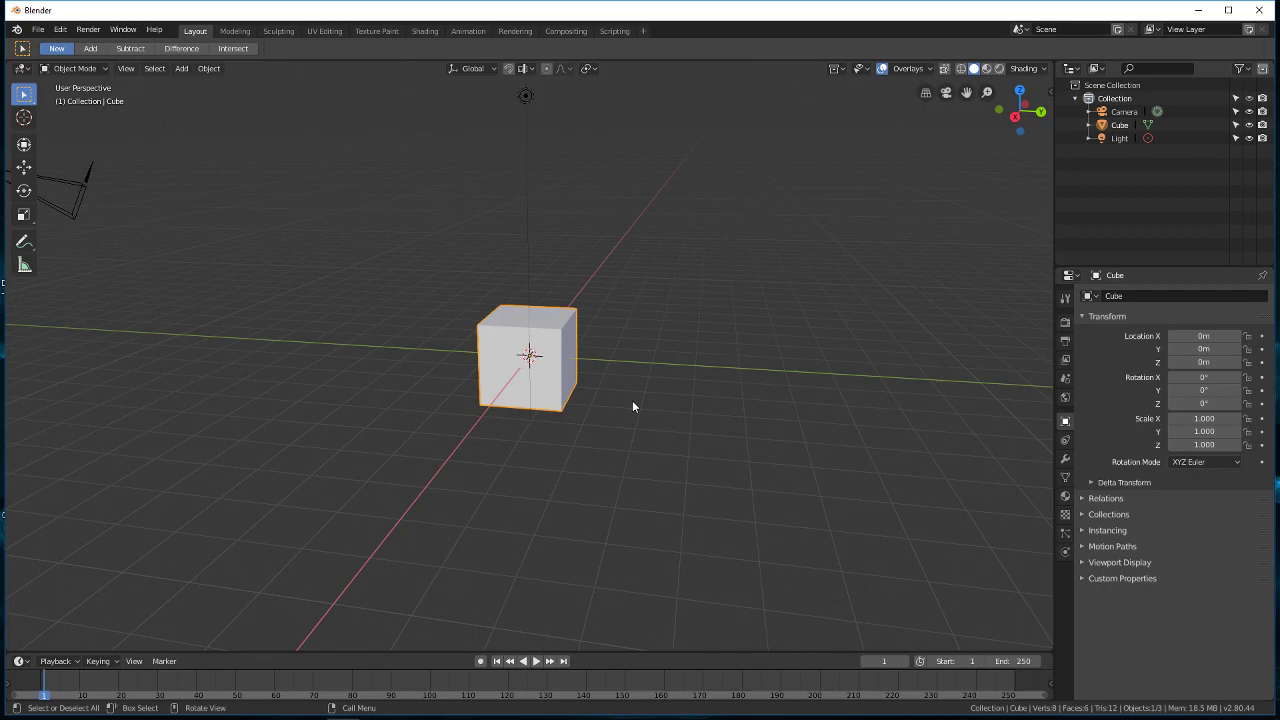
middle_drag(708, 414, 714, 452)
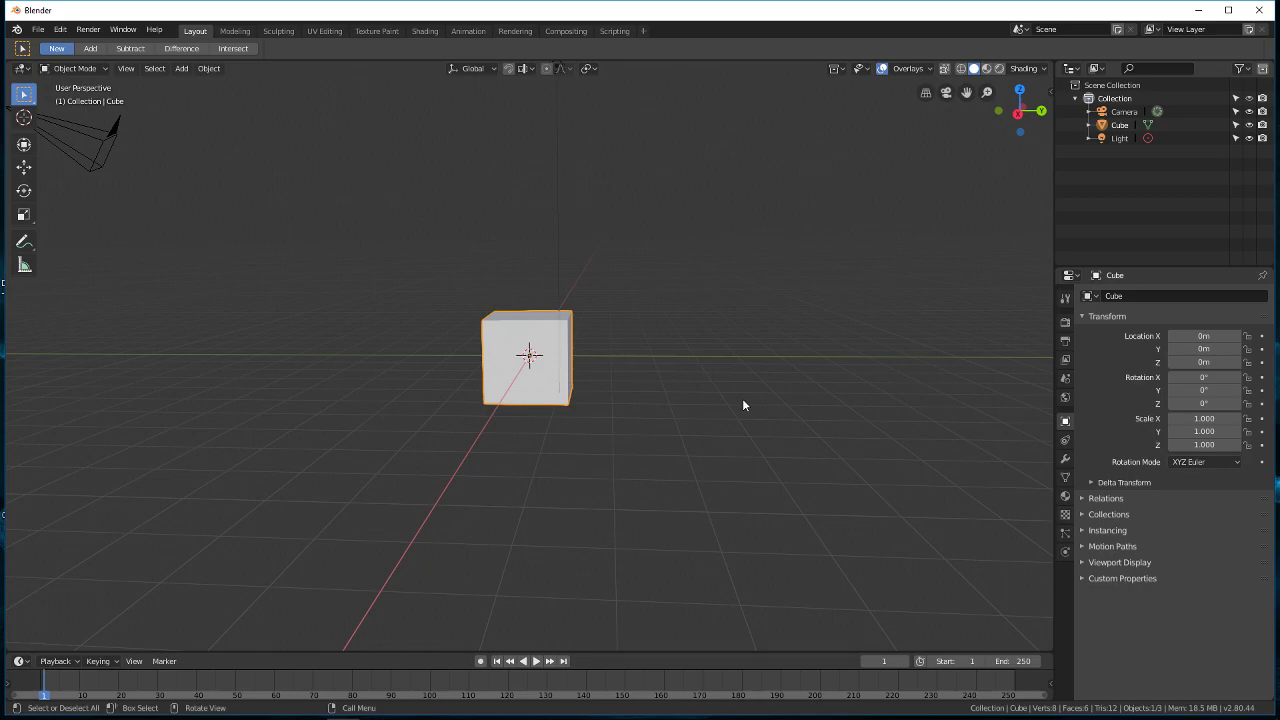
middle_drag(757, 409, 726, 416)
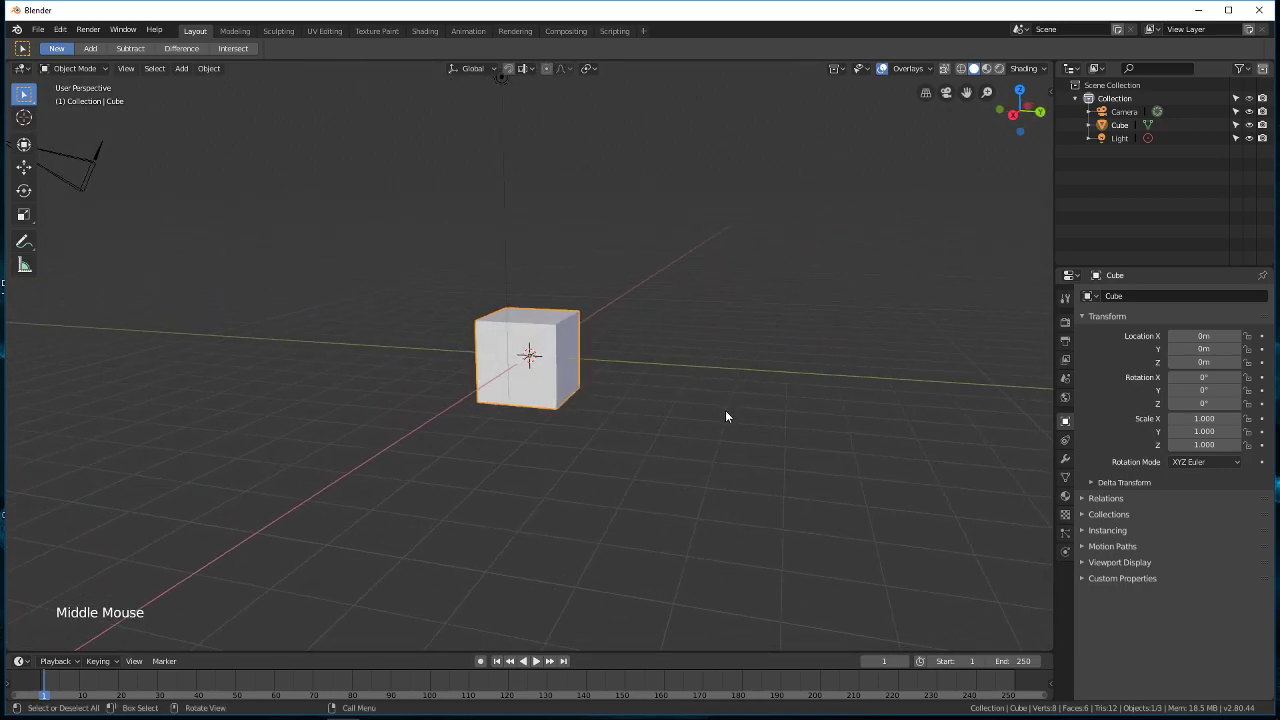
mouse_move(490, 392)
middle_down()
mouse_move(493, 411)
mouse_move(516, 411)
mouse_move(480, 415)
middle_up()
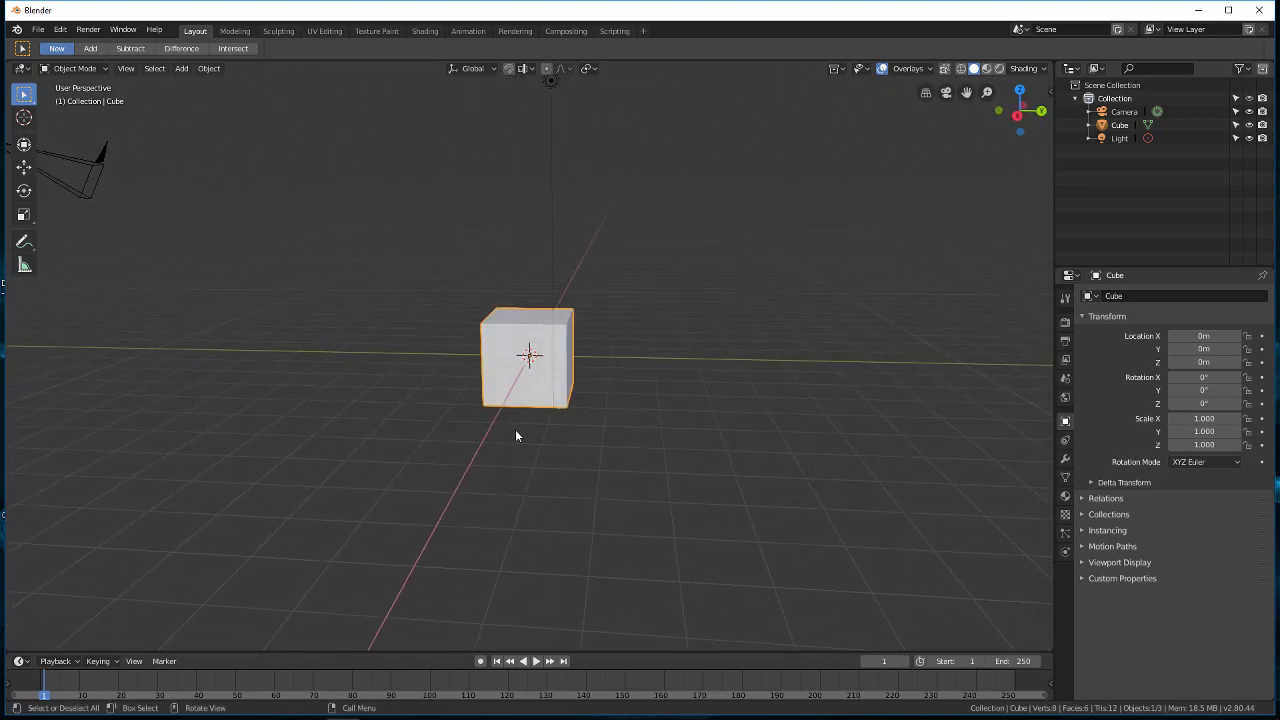
mouse_move(451, 437)
middle_down()
mouse_move(517, 440)
mouse_move(452, 442)
middle_up()
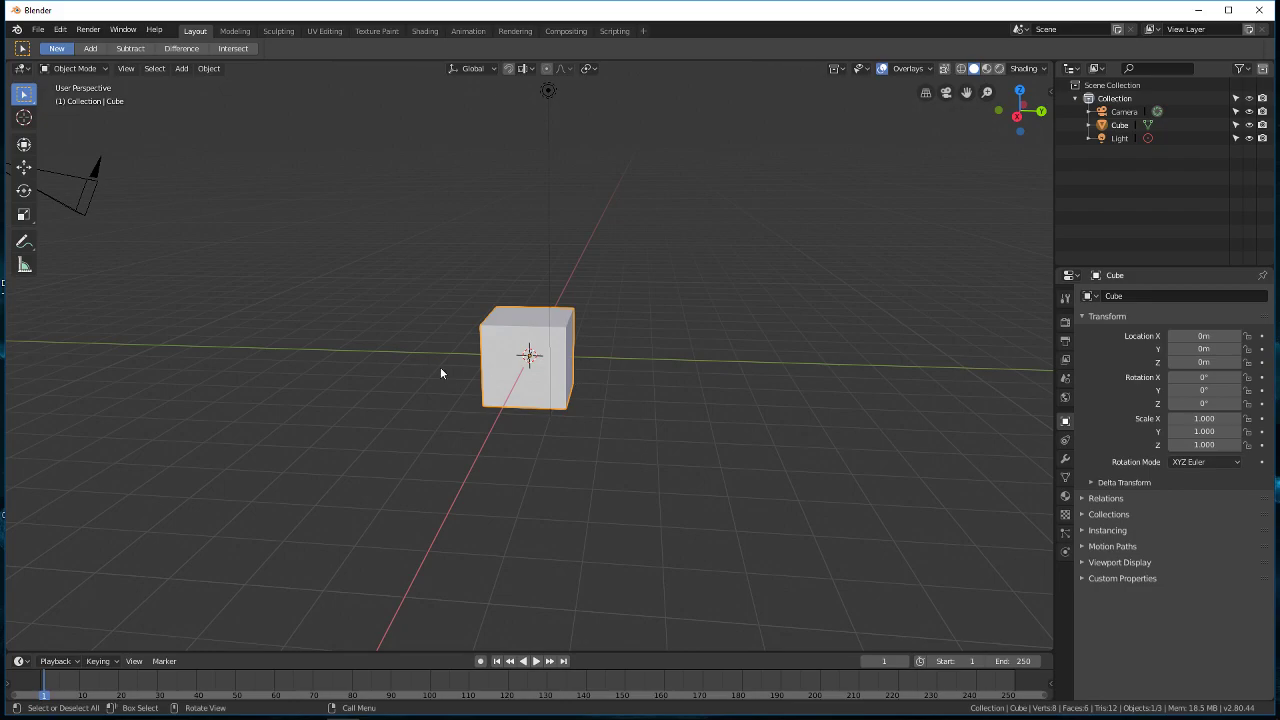
middle_drag(440, 373, 468, 368)
scroll(472, 382, up, 1)
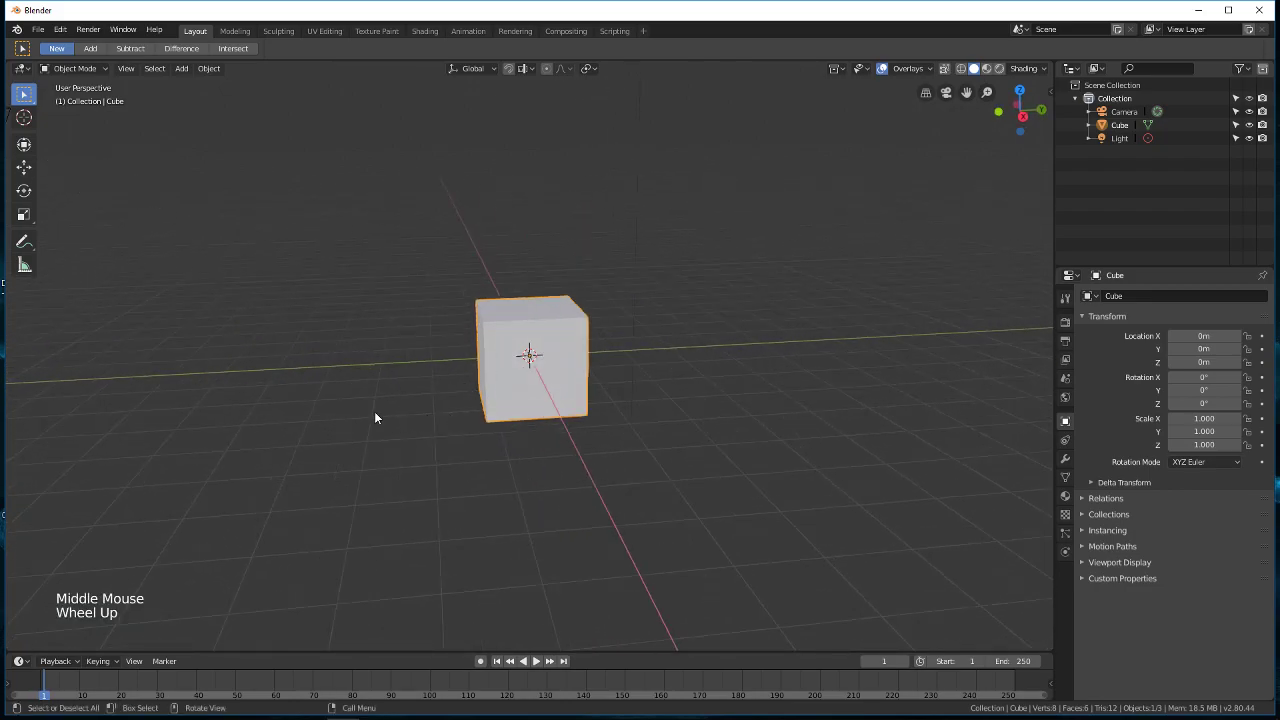
key(super)
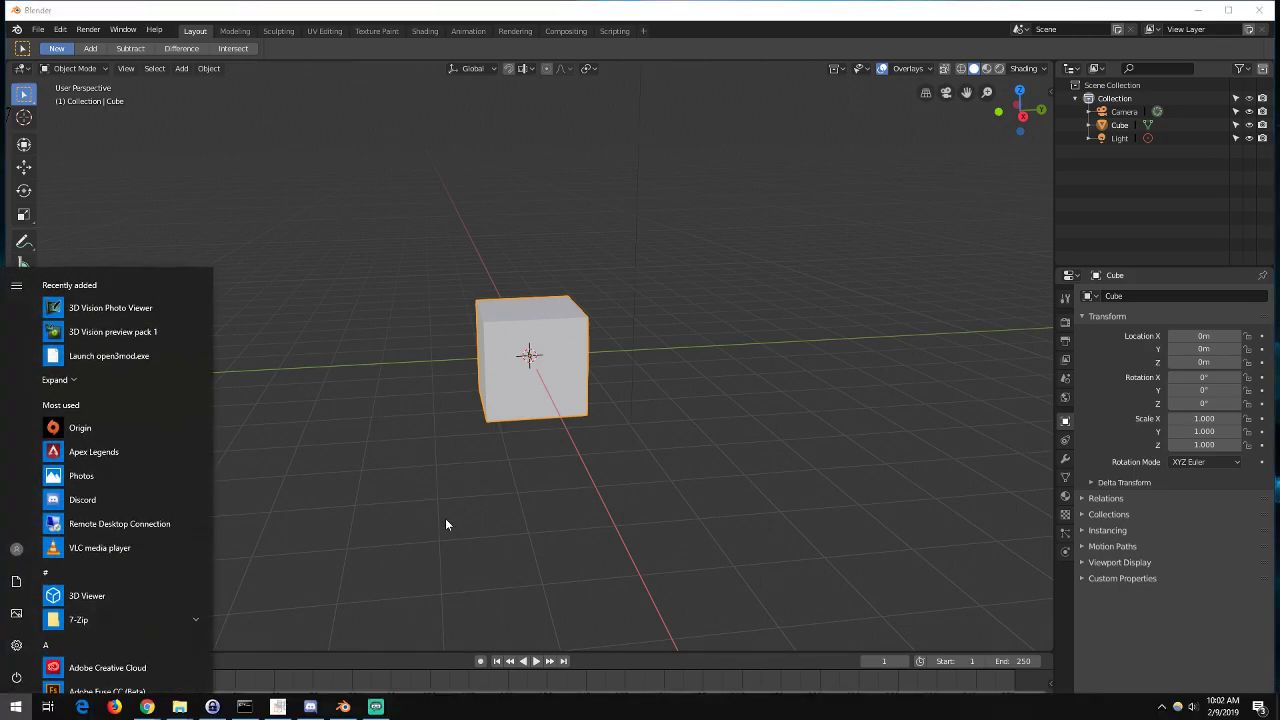
click(316, 706)
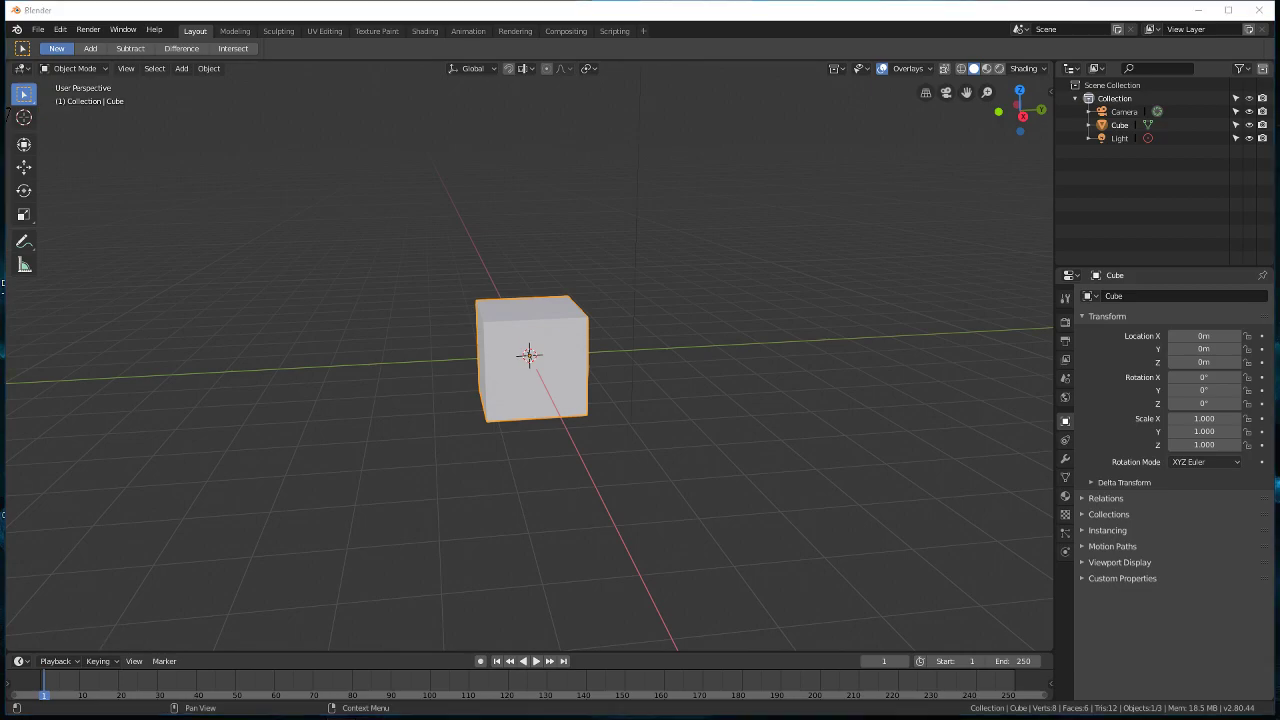
key(super)
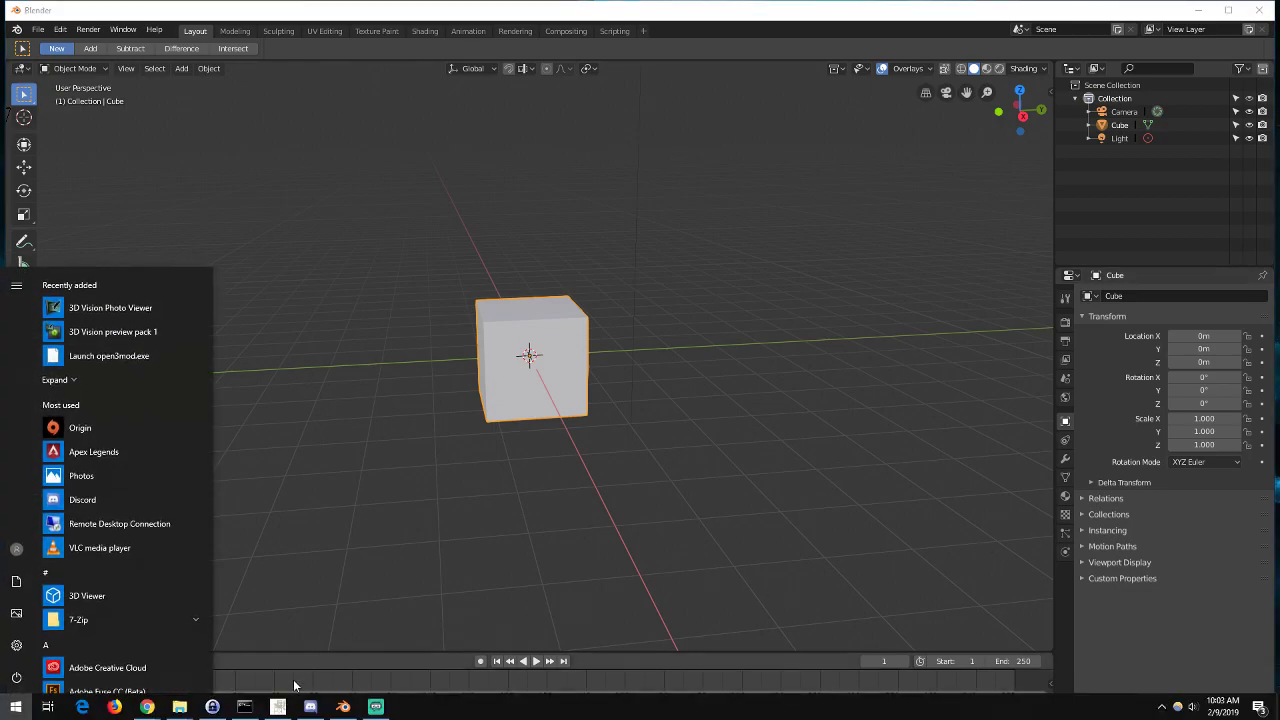
click(376, 707)
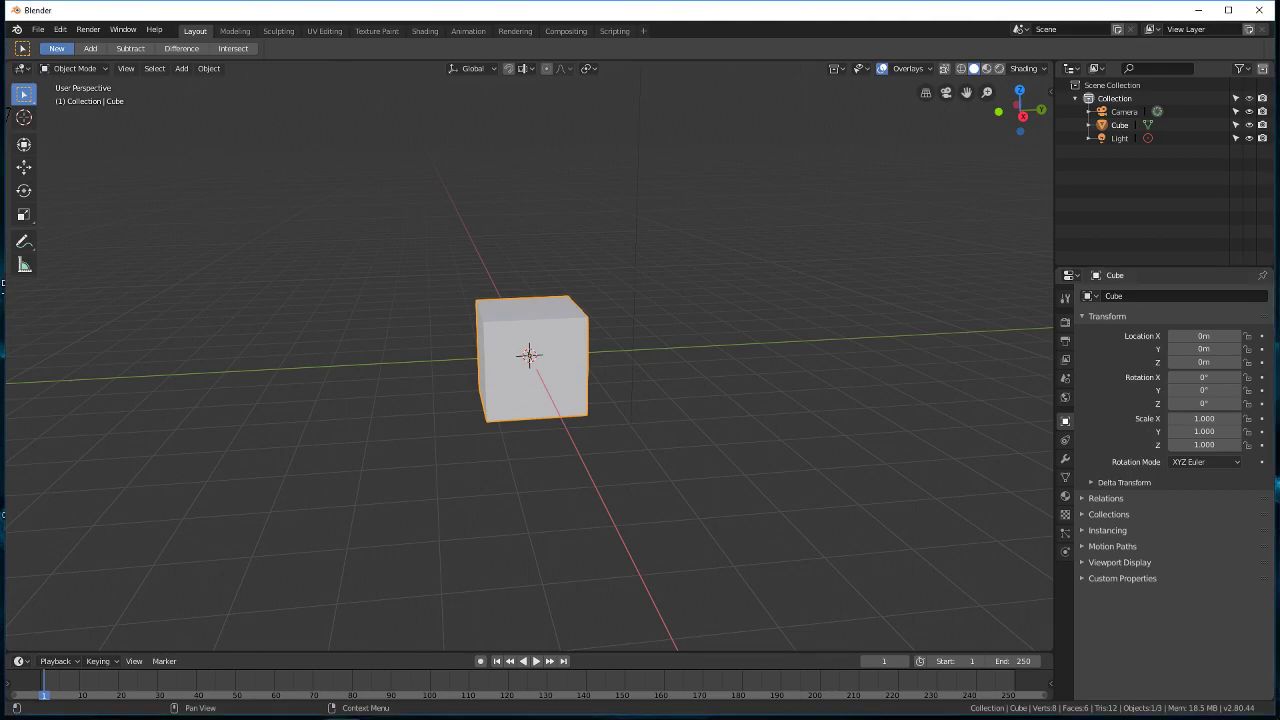
scroll(646, 420, down, 2)
middle_drag(733, 426, 716, 392)
key(space)
key(Down)
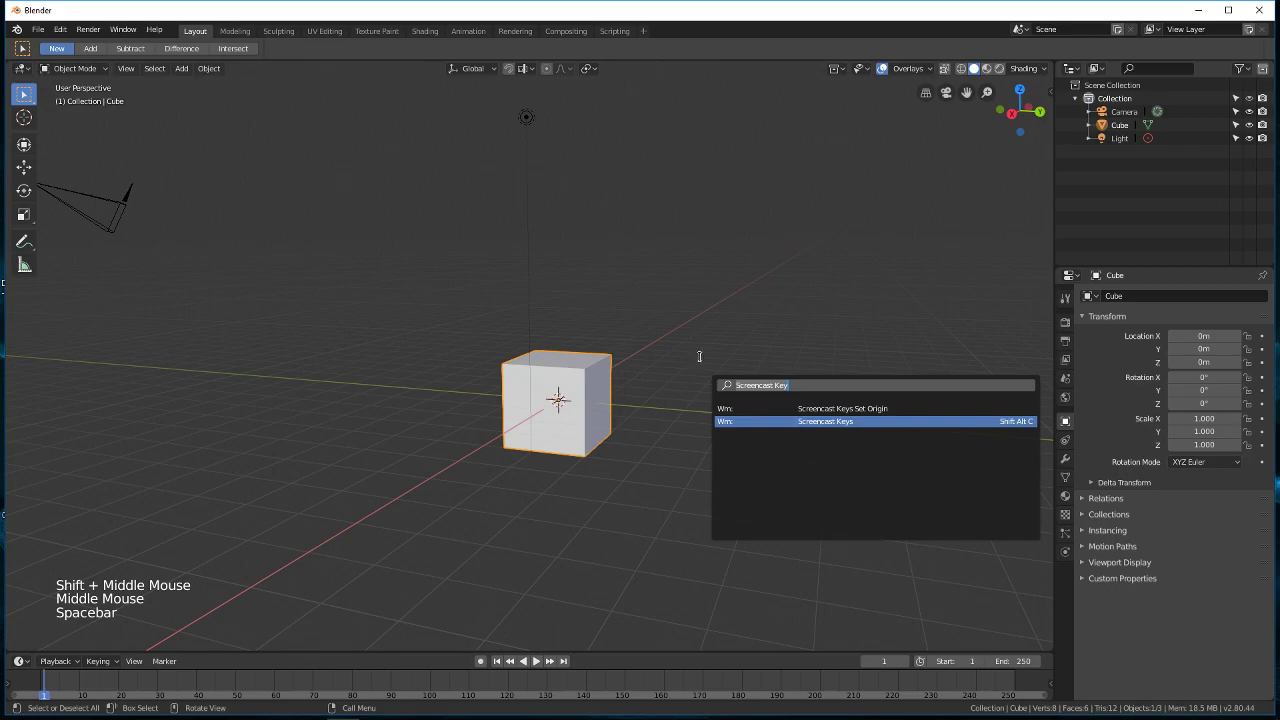
drag(820, 385, 652, 381)
key(BackSpace)
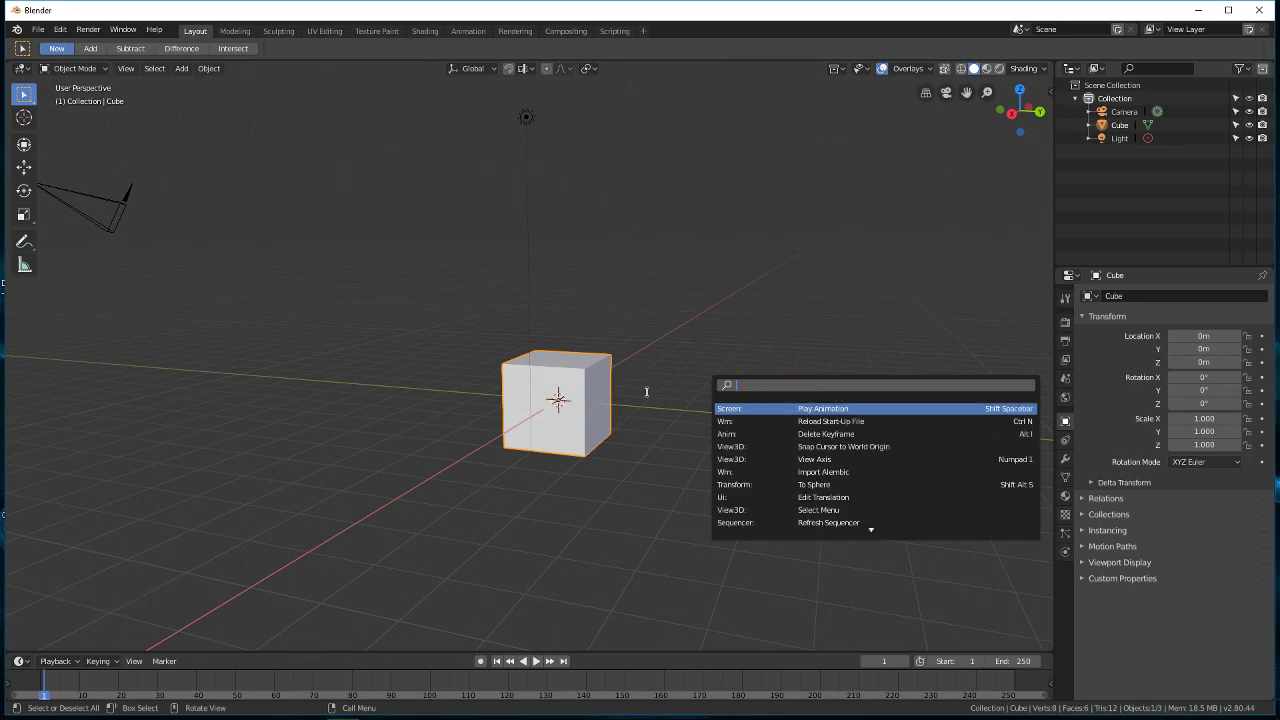
middle_drag(576, 498, 470, 505)
key(space)
middle_drag(838, 444, 590, 472)
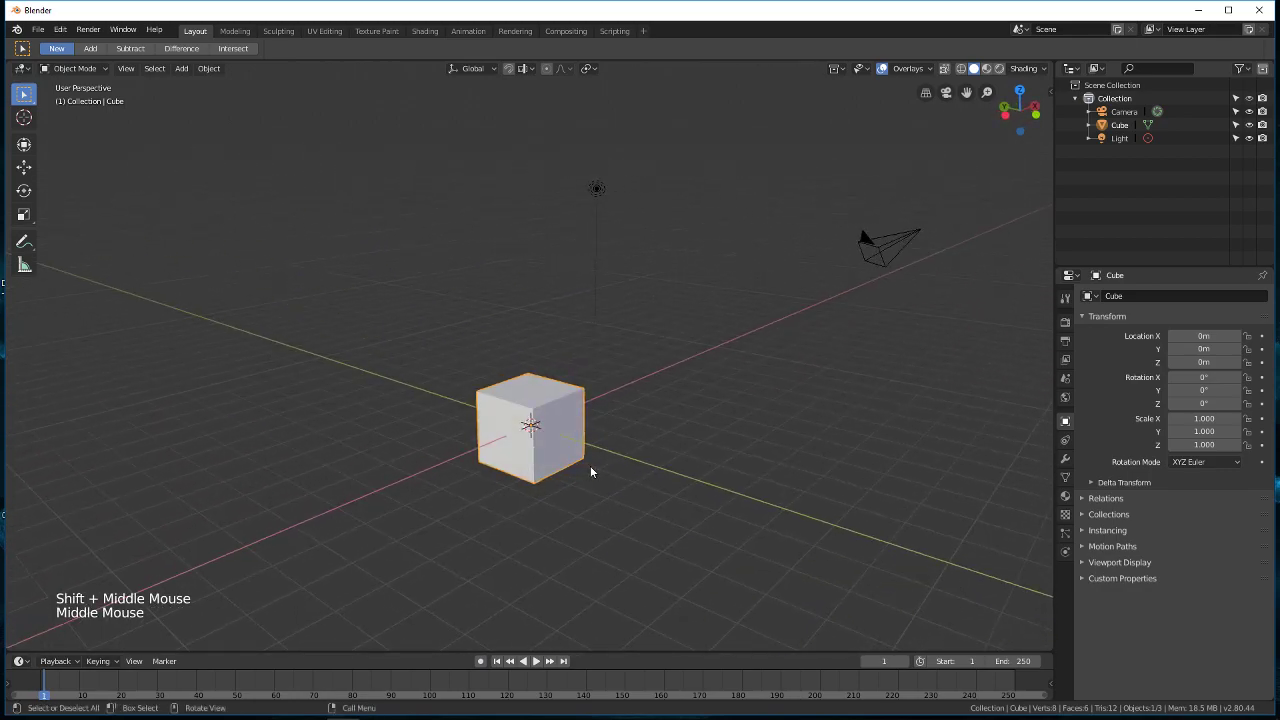
middle_drag(780, 451, 692, 454)
click(703, 440)
click(698, 479)
middle_drag(553, 478, 588, 418)
click(588, 418)
mouse_move(385, 455)
middle_down()
mouse_move(433, 484)
mouse_move(543, 433)
mouse_move(489, 473)
mouse_move(568, 460)
mouse_move(410, 485)
mouse_move(490, 482)
middle_up()
click(471, 434)
mouse_move(356, 485)
middle_down()
mouse_move(420, 487)
mouse_move(546, 454)
mouse_move(476, 455)
middle_up()
scroll(465, 454, down, 2)
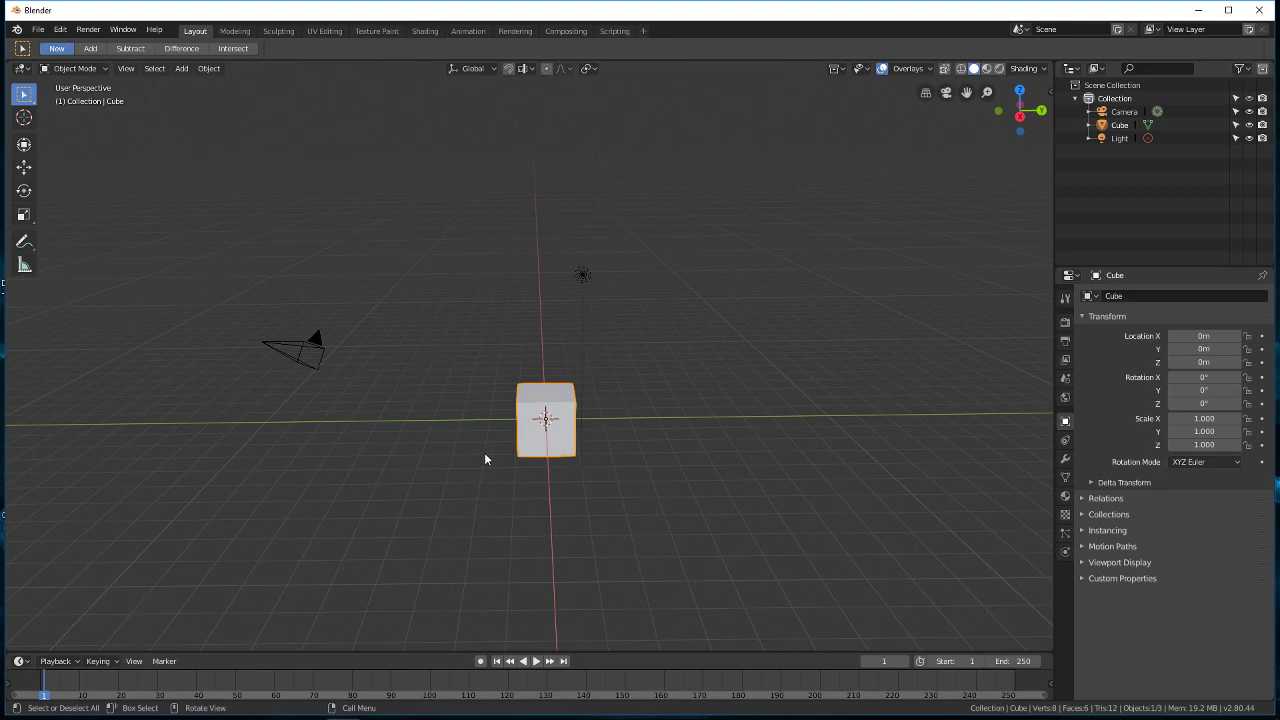
key(super)
key(super)
Step: Try to delete the light and the camera together from the default scene
middle_drag(813, 444, 592, 454)
click(400, 268)
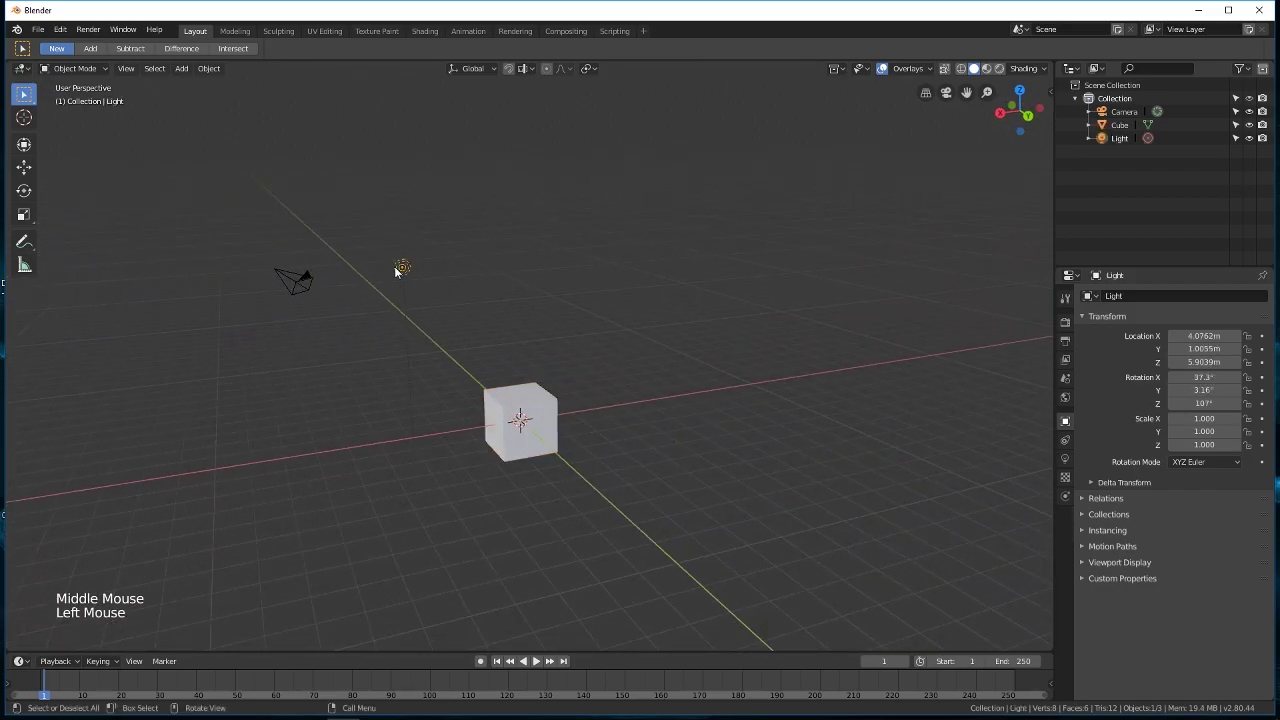
shift+click(294, 279)
key(x)
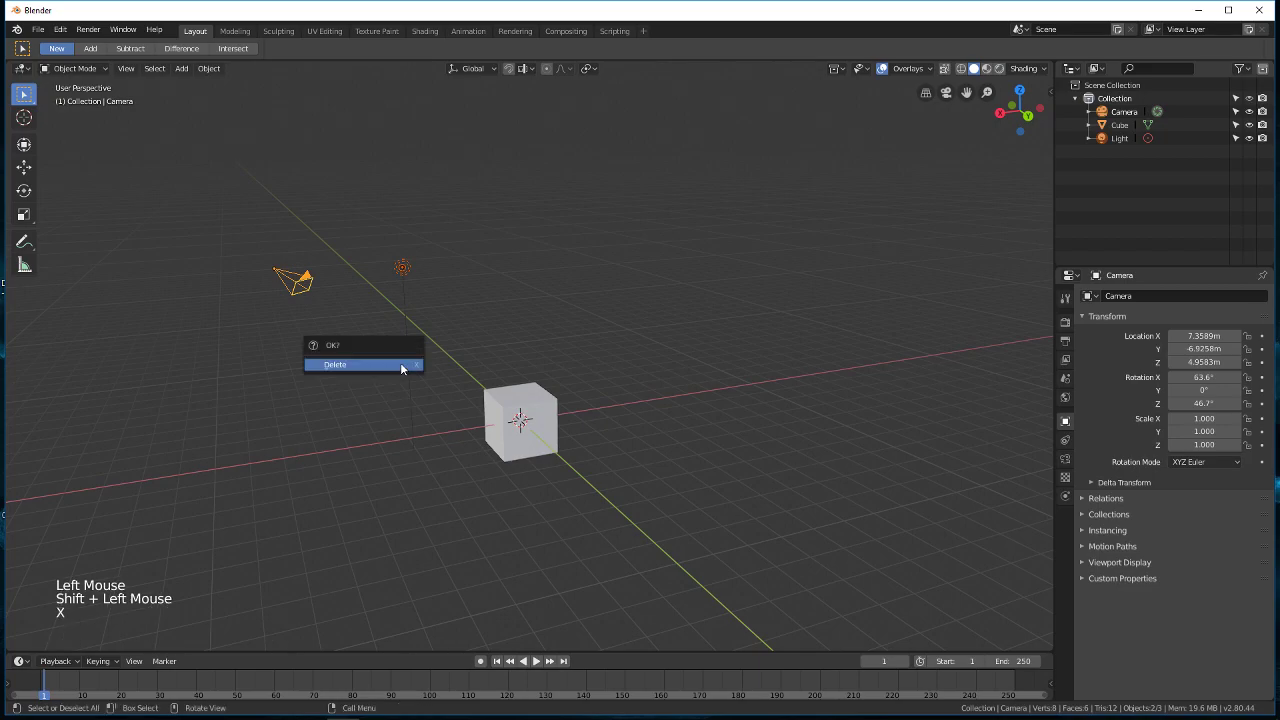
click(321, 283)
click(302, 282)
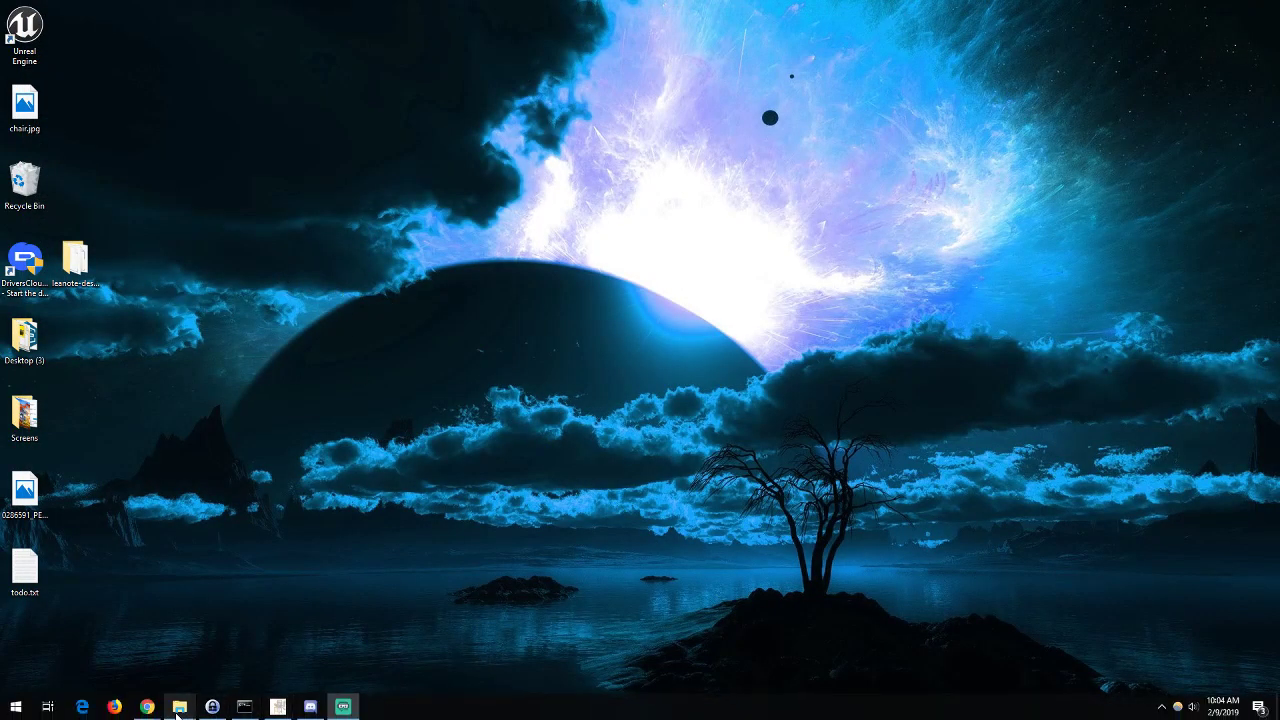
Step: Relaunch Blender with the default scene and dismiss its splash screen
right_click(179, 706)
click(165, 660)
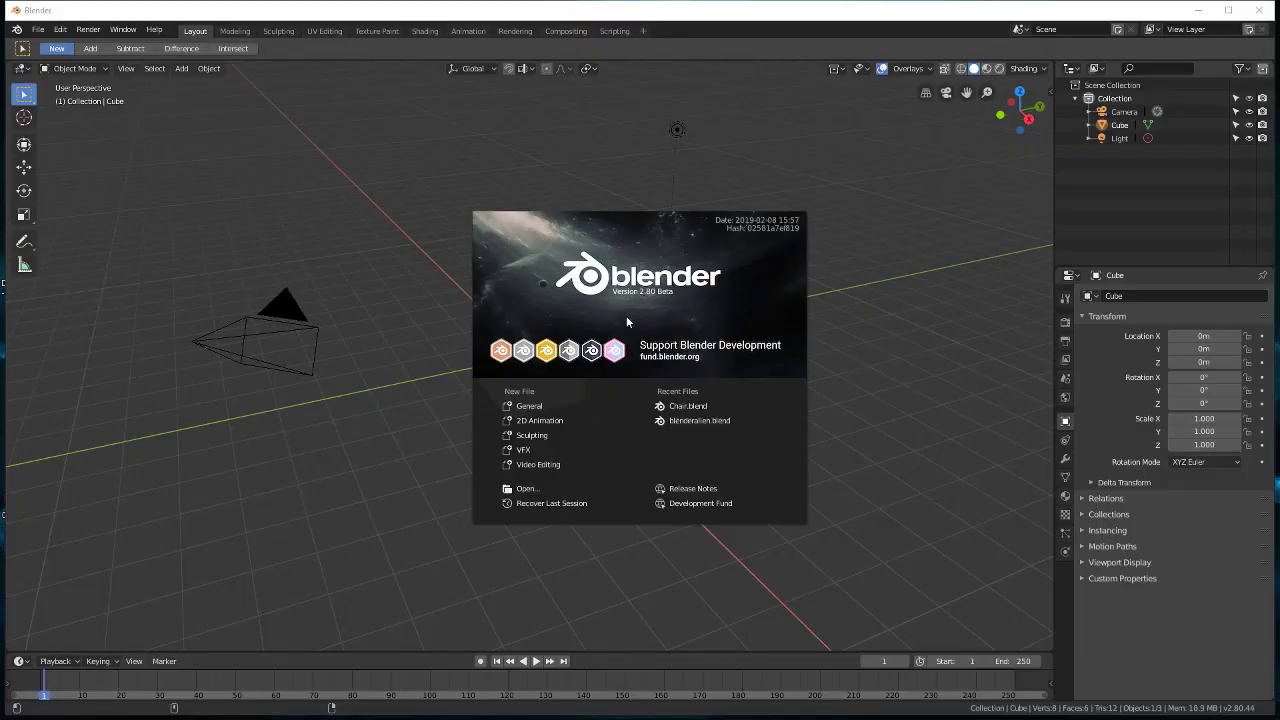
click(449, 406)
middle_drag(449, 406, 511, 340)
Step: Delete the camera from the default scene and select the cube
click(177, 287)
key(x)
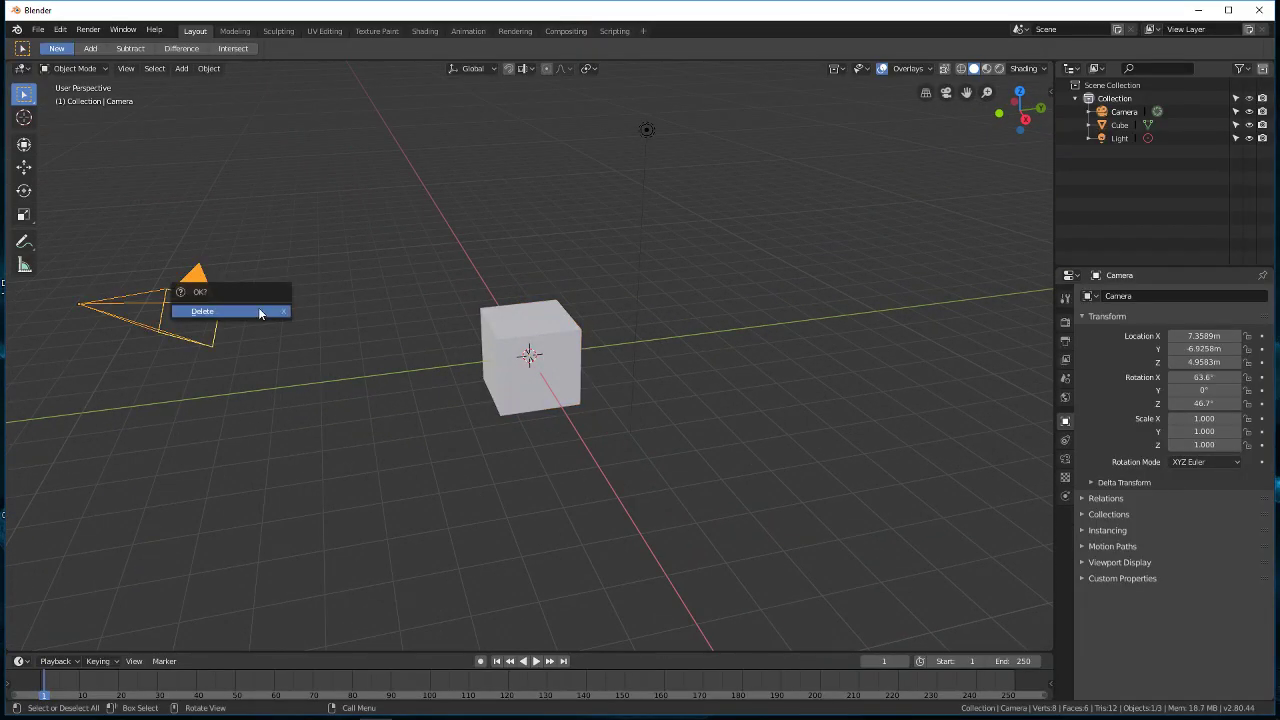
click(266, 309)
middle_drag(667, 384, 628, 230)
click(532, 143)
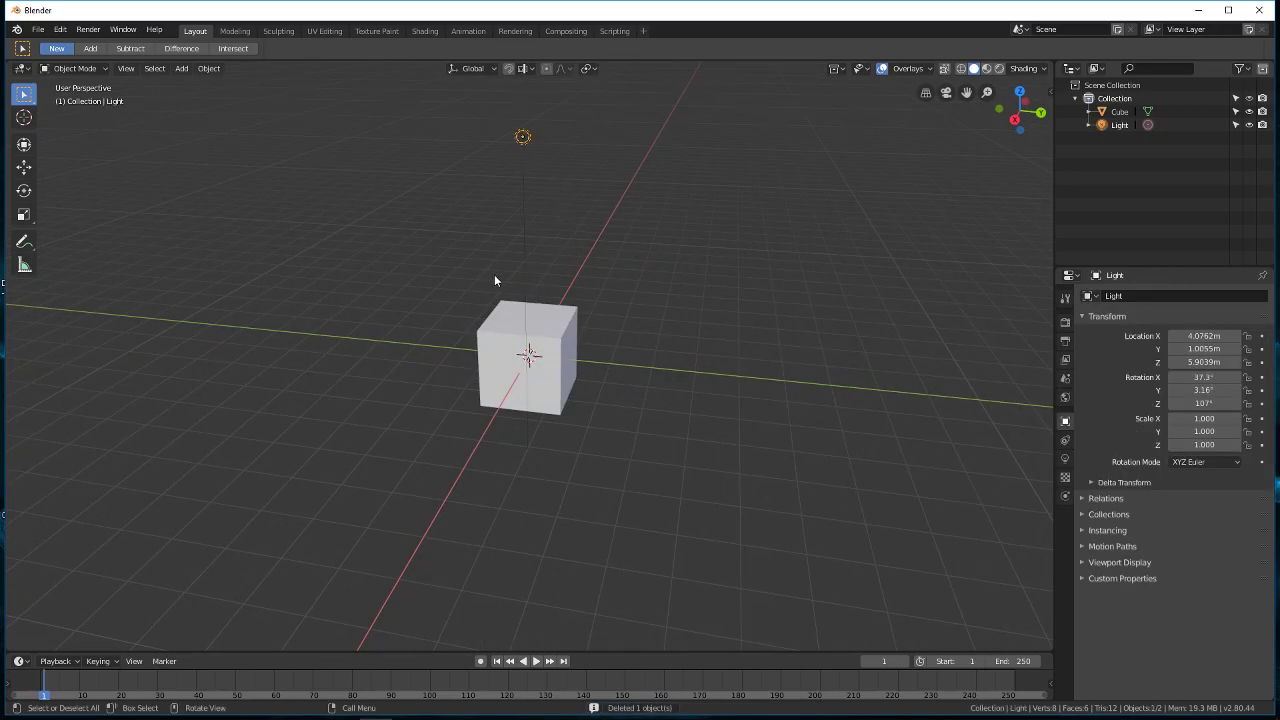
middle_drag(518, 266, 562, 335)
click(565, 357)
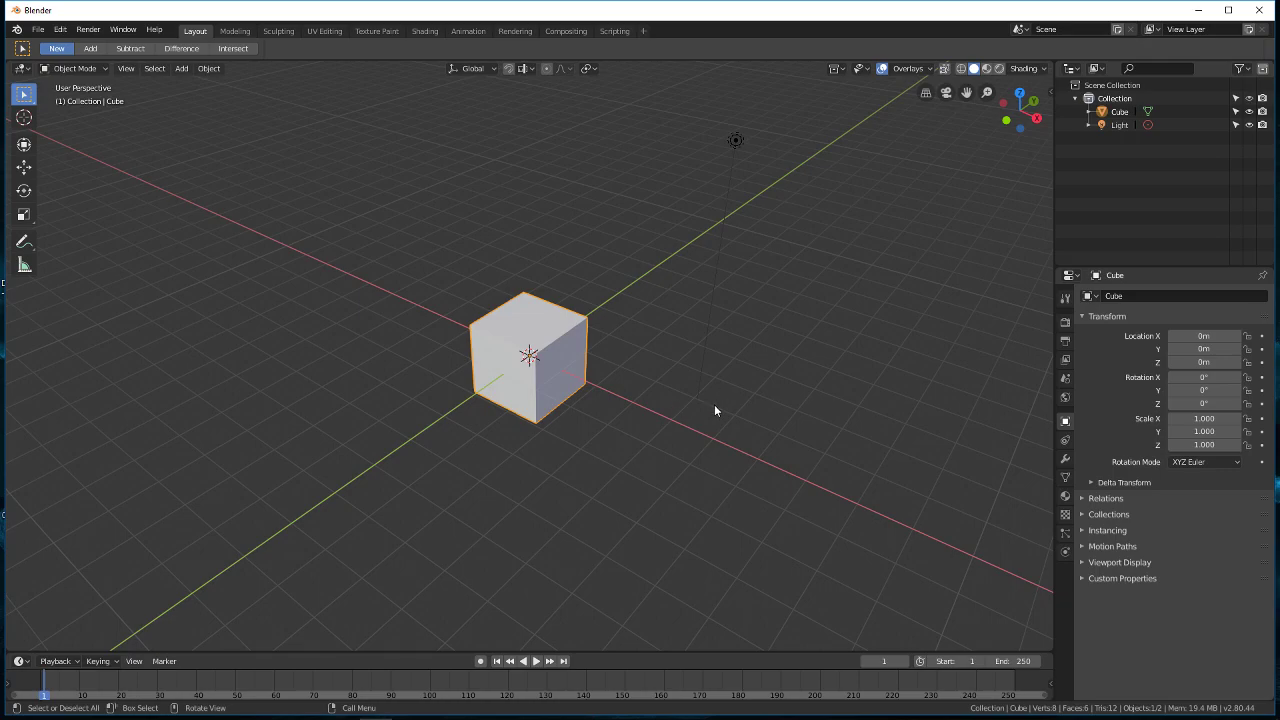
Step: Switch to GIMP to review the chair reference image, minimize it, and return to the Blender scene
key(super)
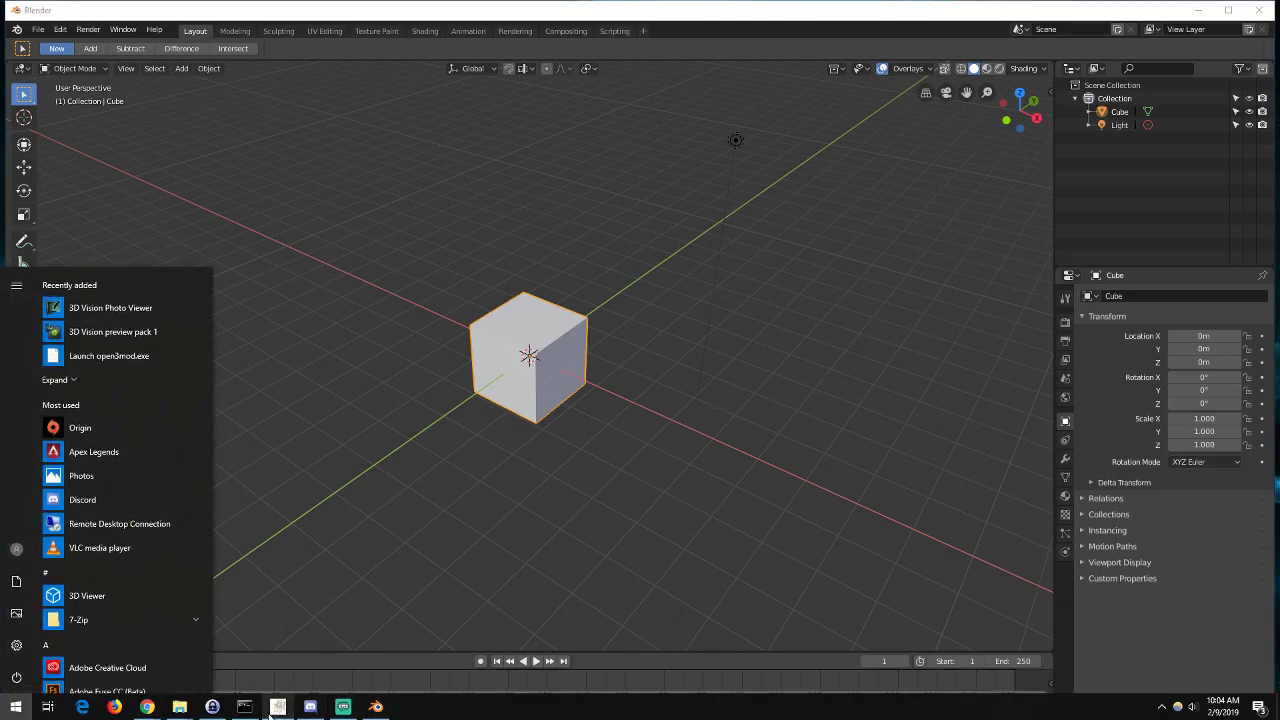
click(278, 706)
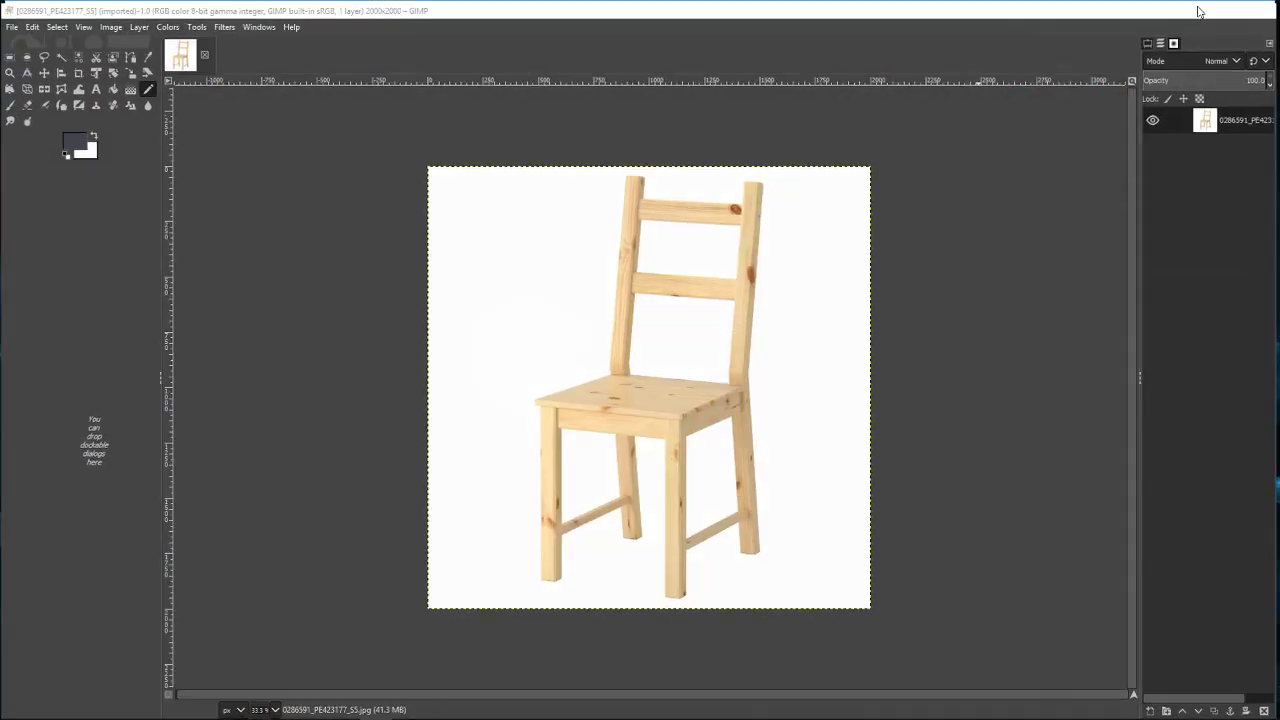
click(1198, 8)
click(1196, 9)
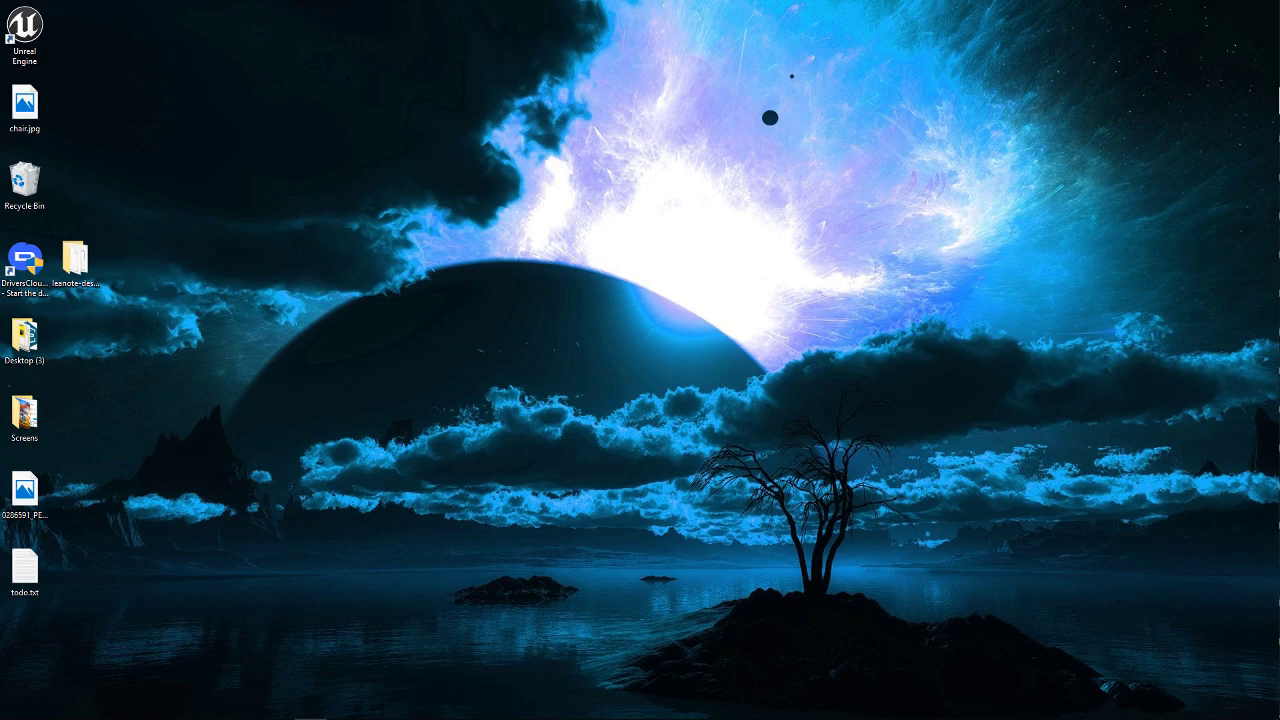
key(super)
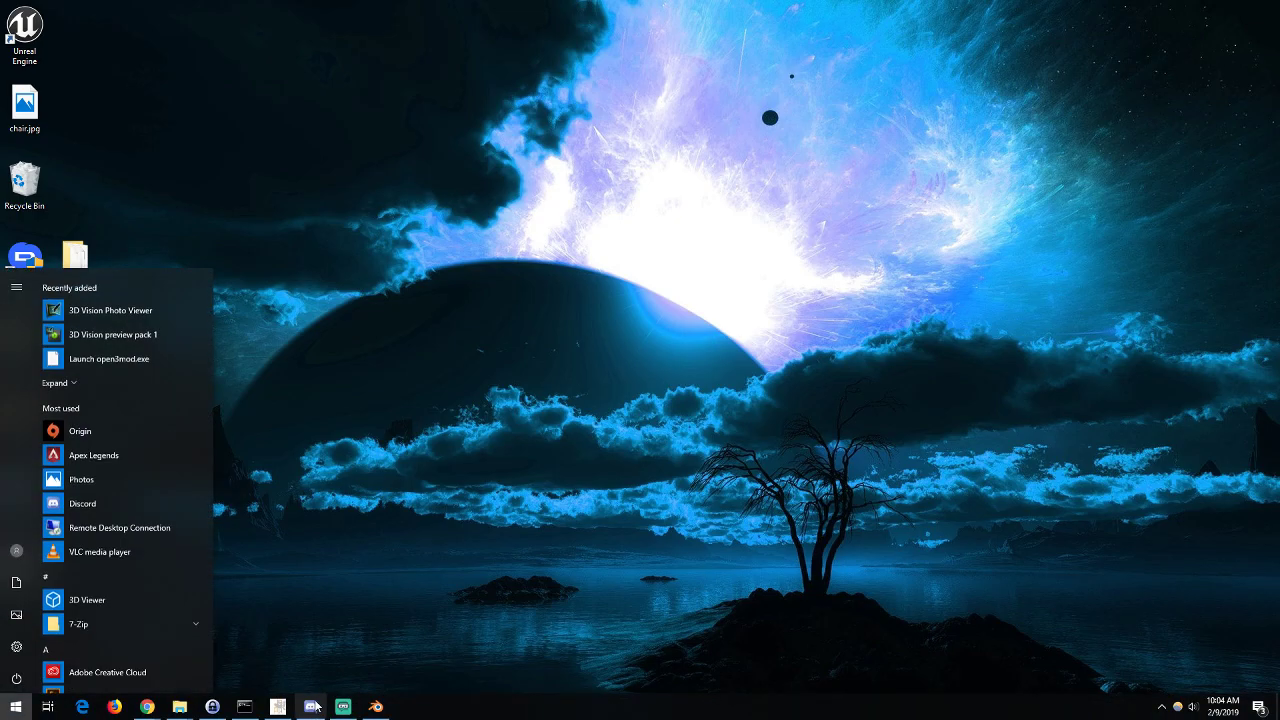
mouse_move(375, 708)
click(376, 645)
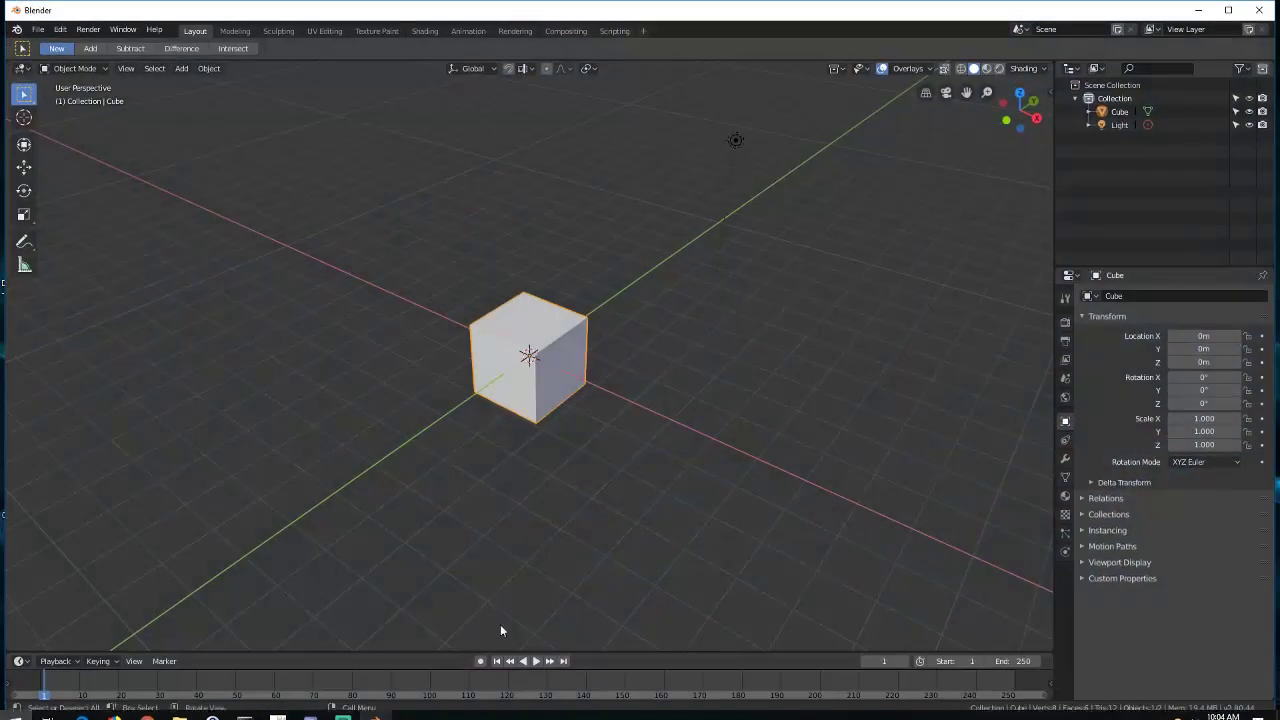
middle_drag(726, 400, 686, 360)
key(super)
key(Escape)
Step: Change the Outliner area to an Image Editor and open chair.jpg in it
click(1071, 68)
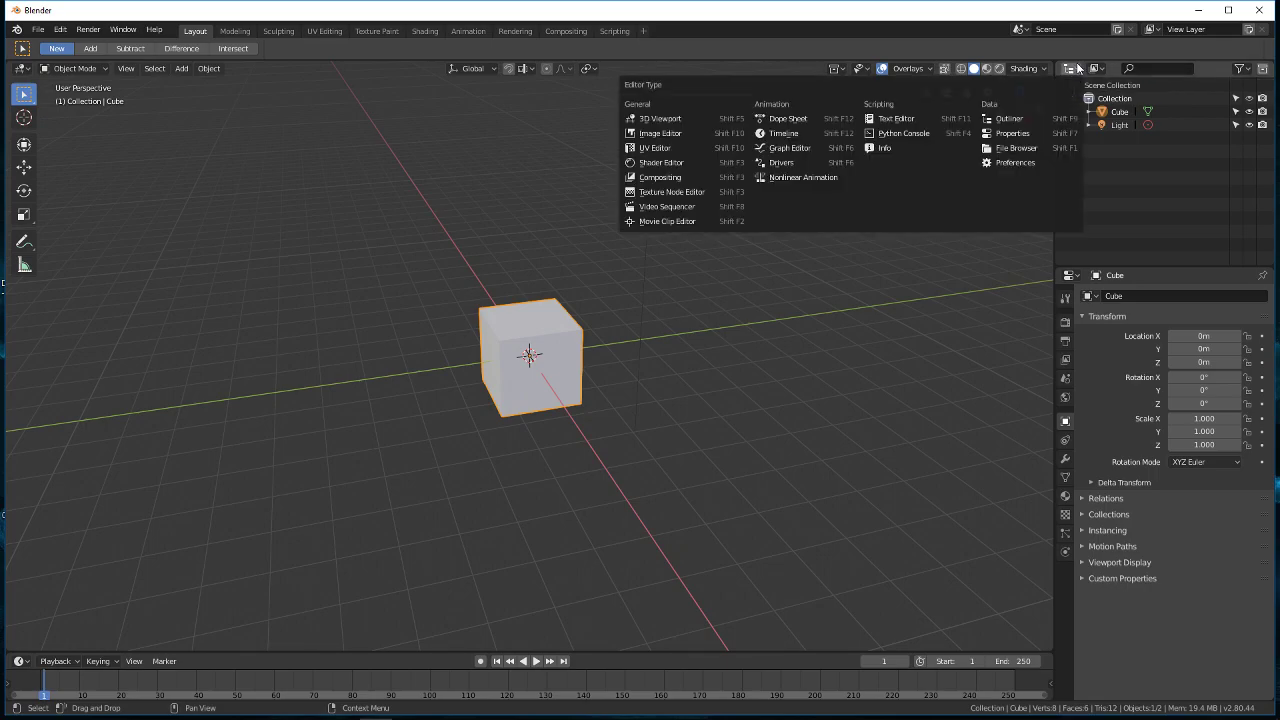
click(675, 135)
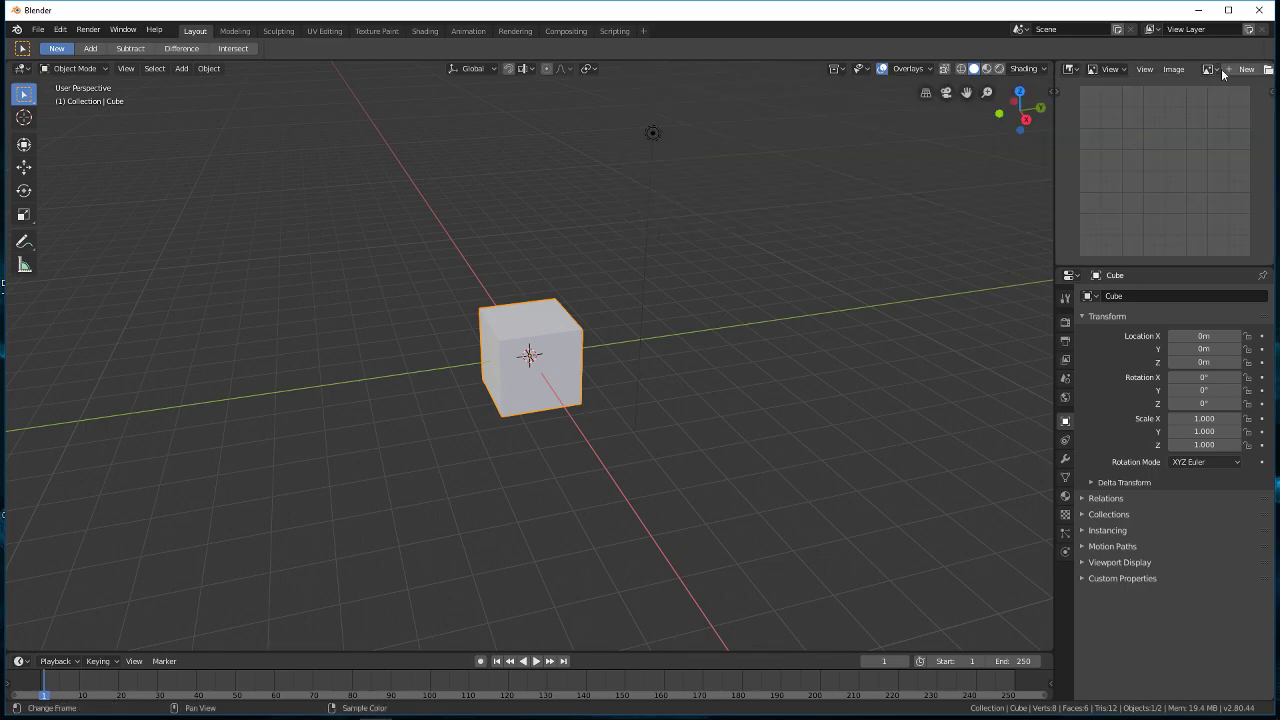
click(1267, 69)
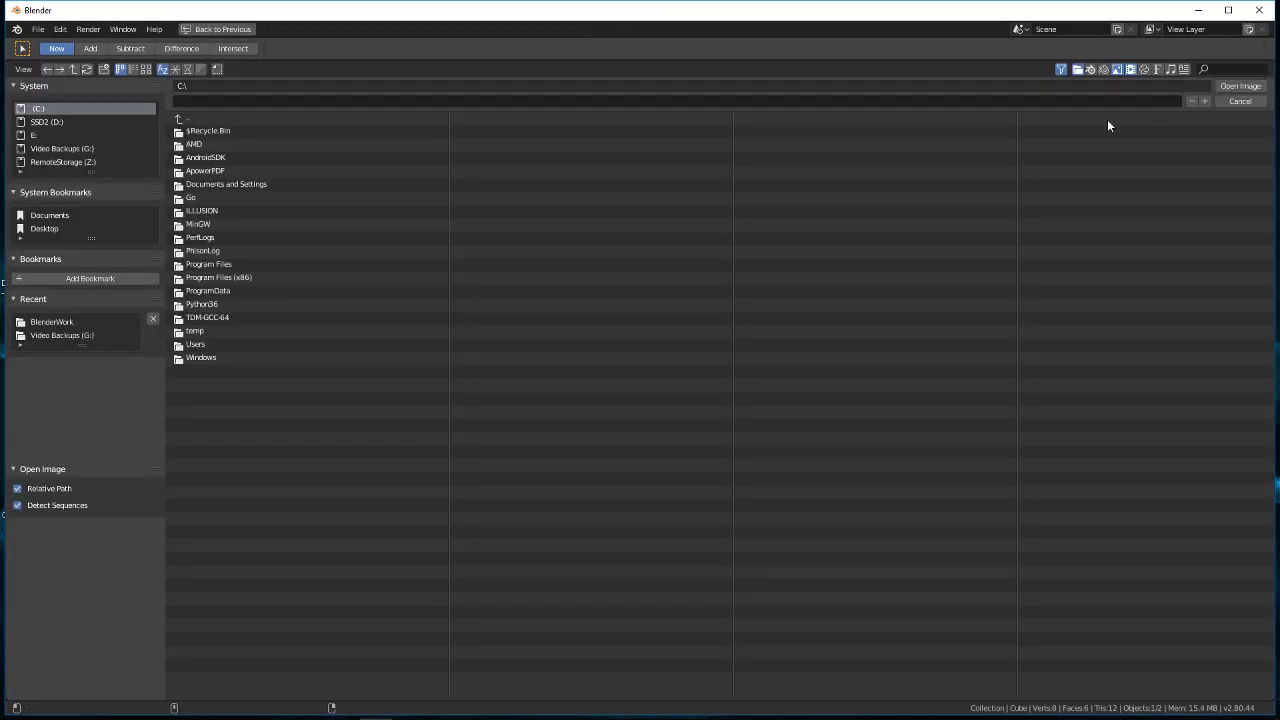
click(57, 219)
double_click(201, 182)
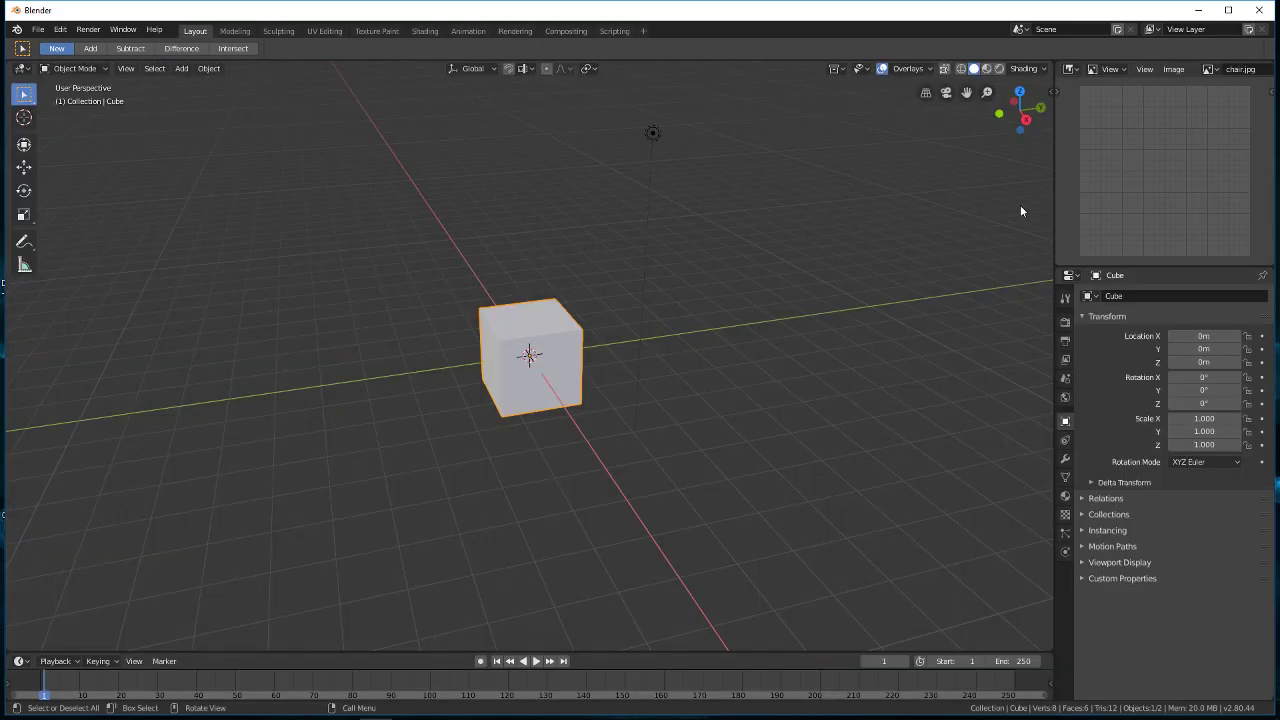
Step: Check the display of chair.jpg in the Image Editor and switch that area back to the Outliner
click(1140, 69)
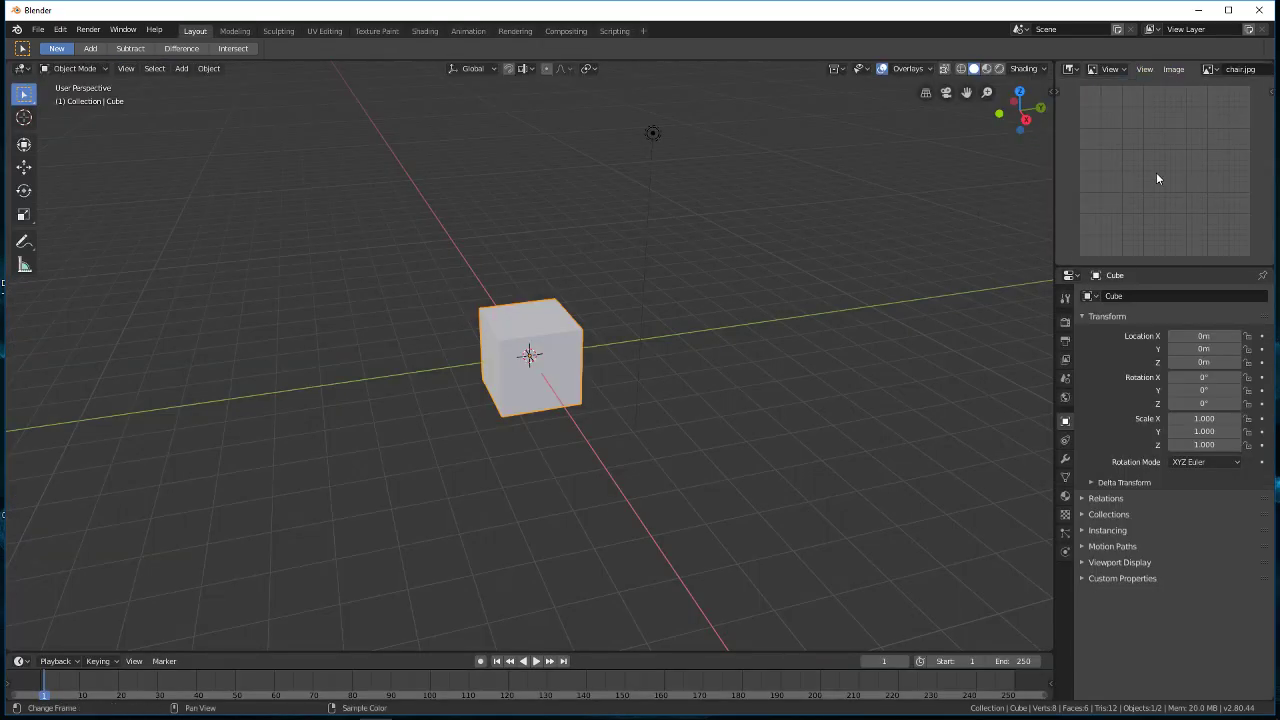
click(1240, 69)
click(1209, 68)
click(1118, 90)
click(1068, 70)
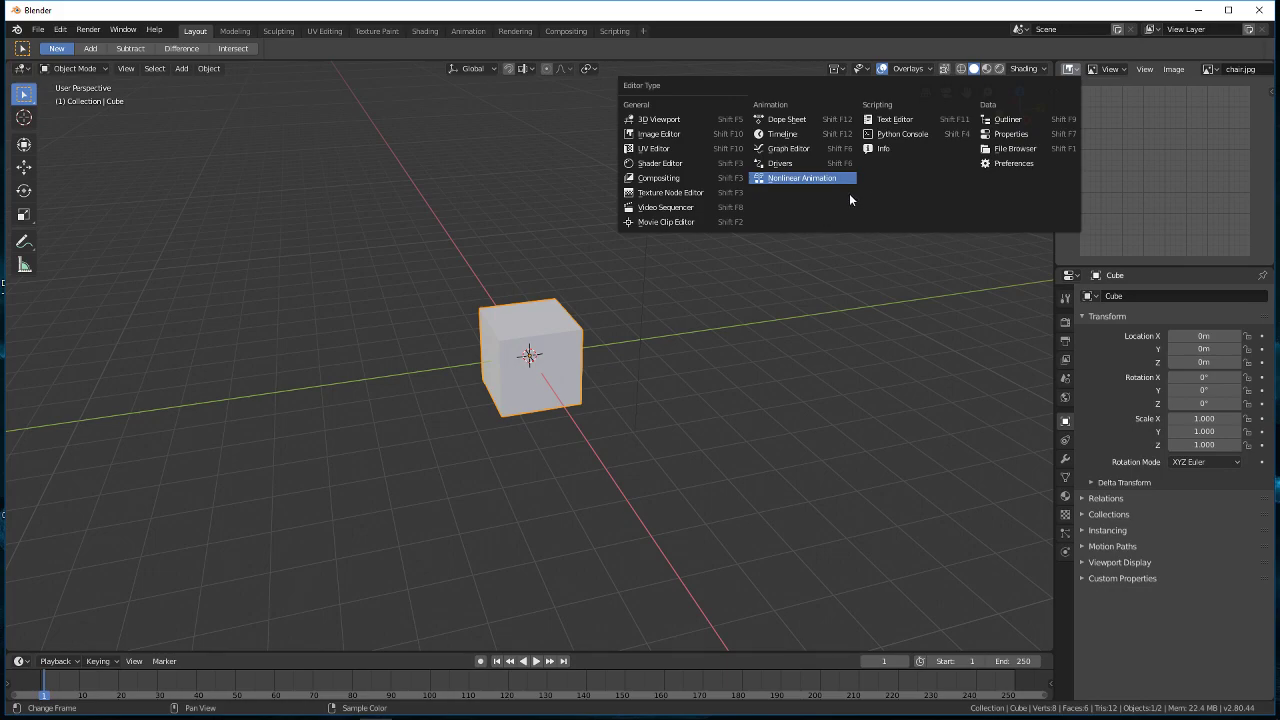
click(1010, 120)
middle_drag(566, 443, 463, 520)
key(super)
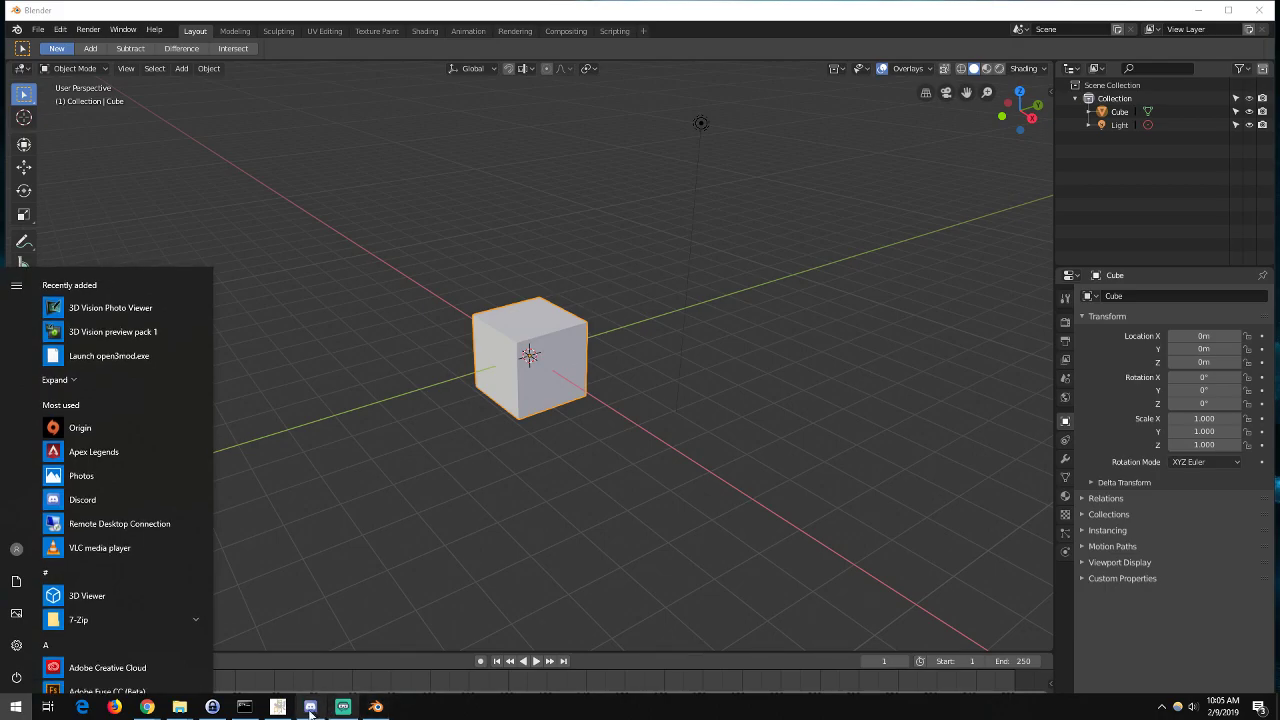
Step: Bring up the chair reference image window, move it off the Blender screen, and look around the cube
click(281, 708)
drag(946, 8, 1279, 8)
mouse_move(637, 381)
middle_down()
mouse_move(726, 374)
mouse_move(651, 371)
middle_up()
middle_drag(523, 391, 549, 388)
scroll(546, 388, up, 2)
scroll(537, 380, down, 5)
middle_drag(574, 429, 723, 359)
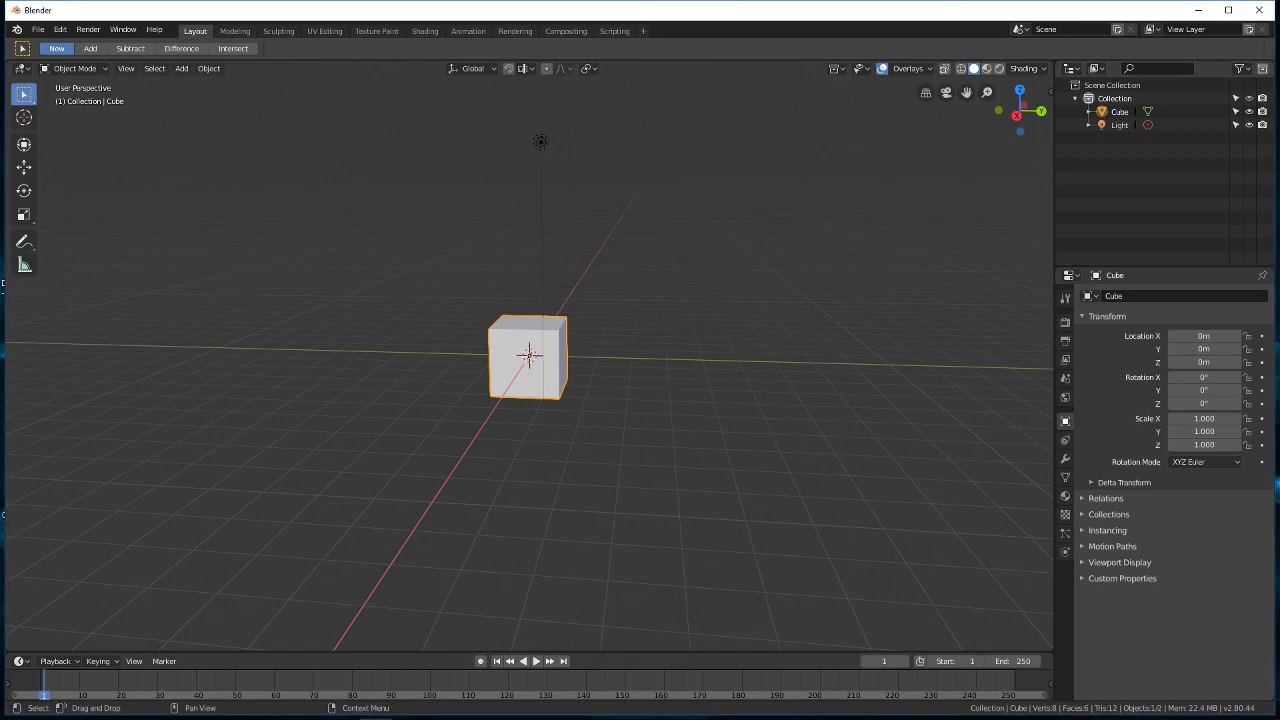
middle_drag(797, 257, 660, 350)
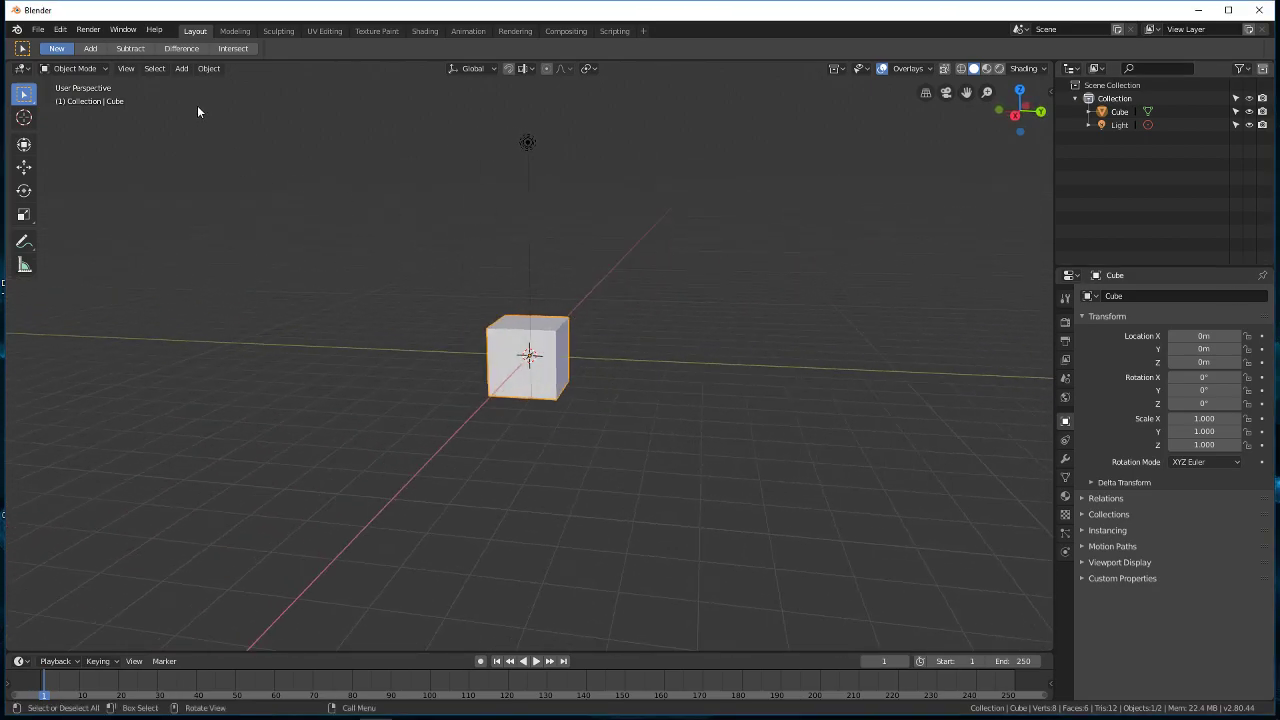
Step: Import UnrealMannequin.fbx as an FBX file from the D:\BlenderWork folder
click(37, 29)
mouse_move(91, 276)
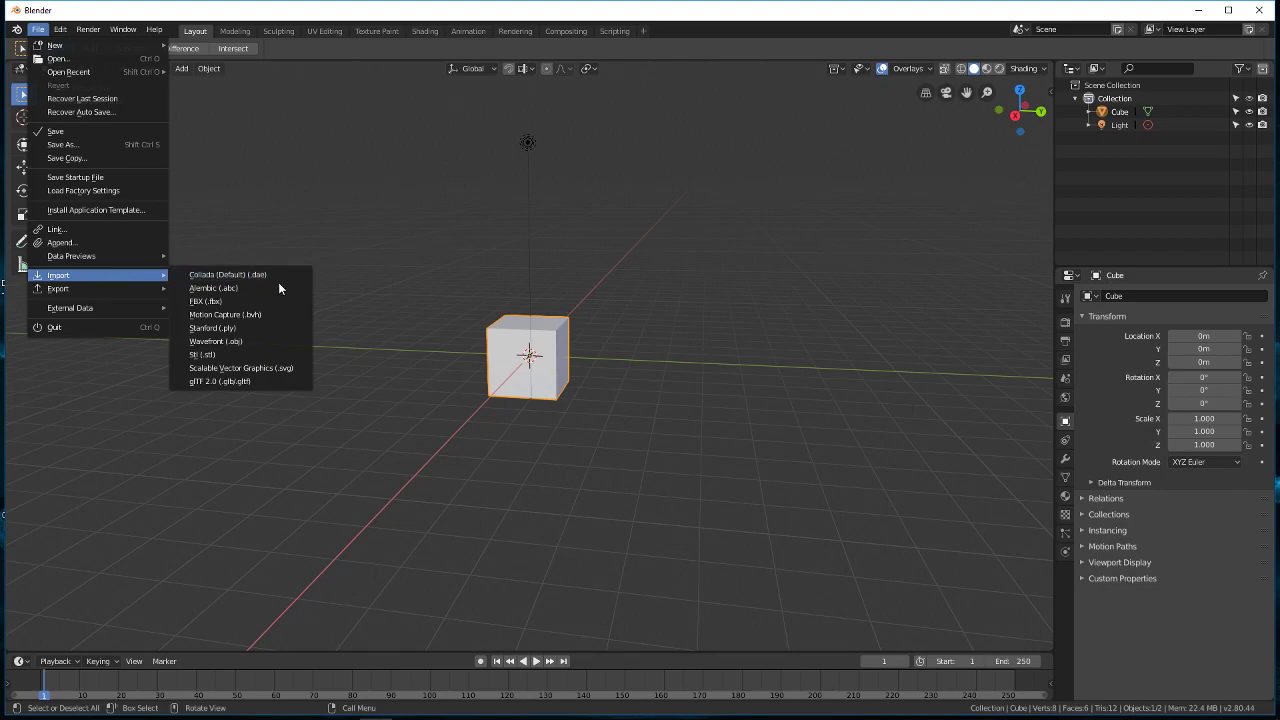
click(281, 307)
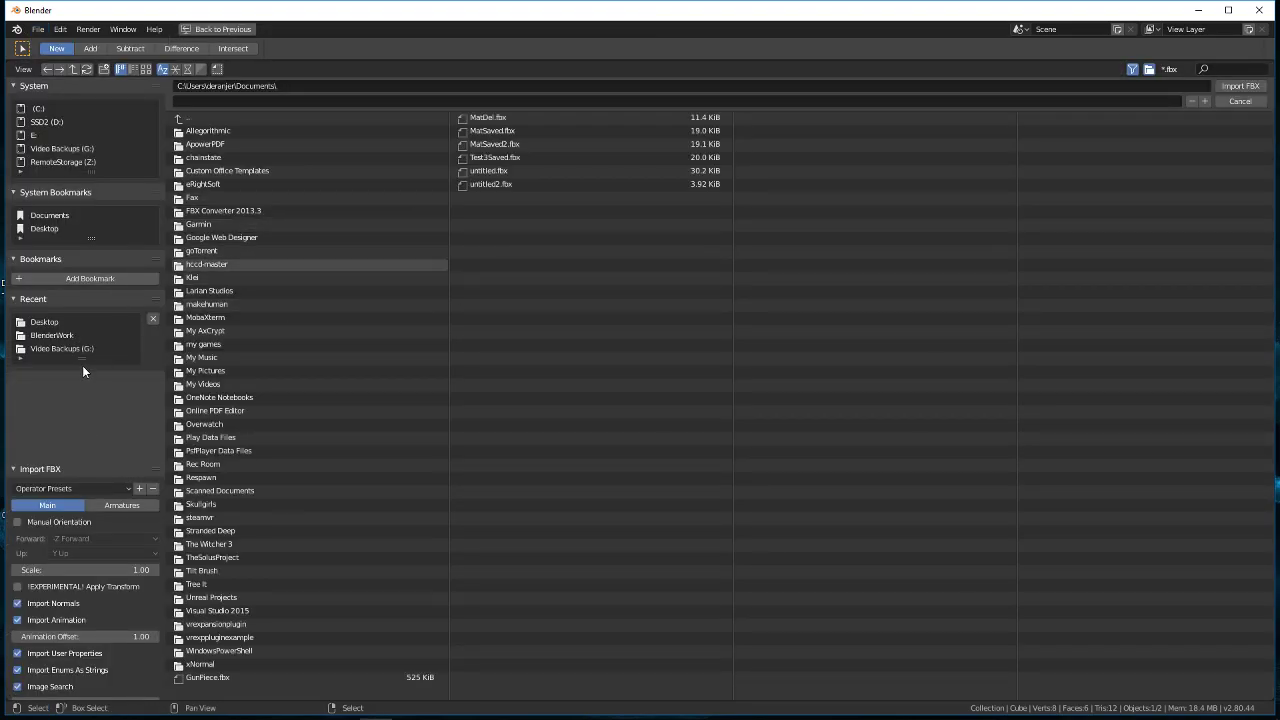
click(48, 122)
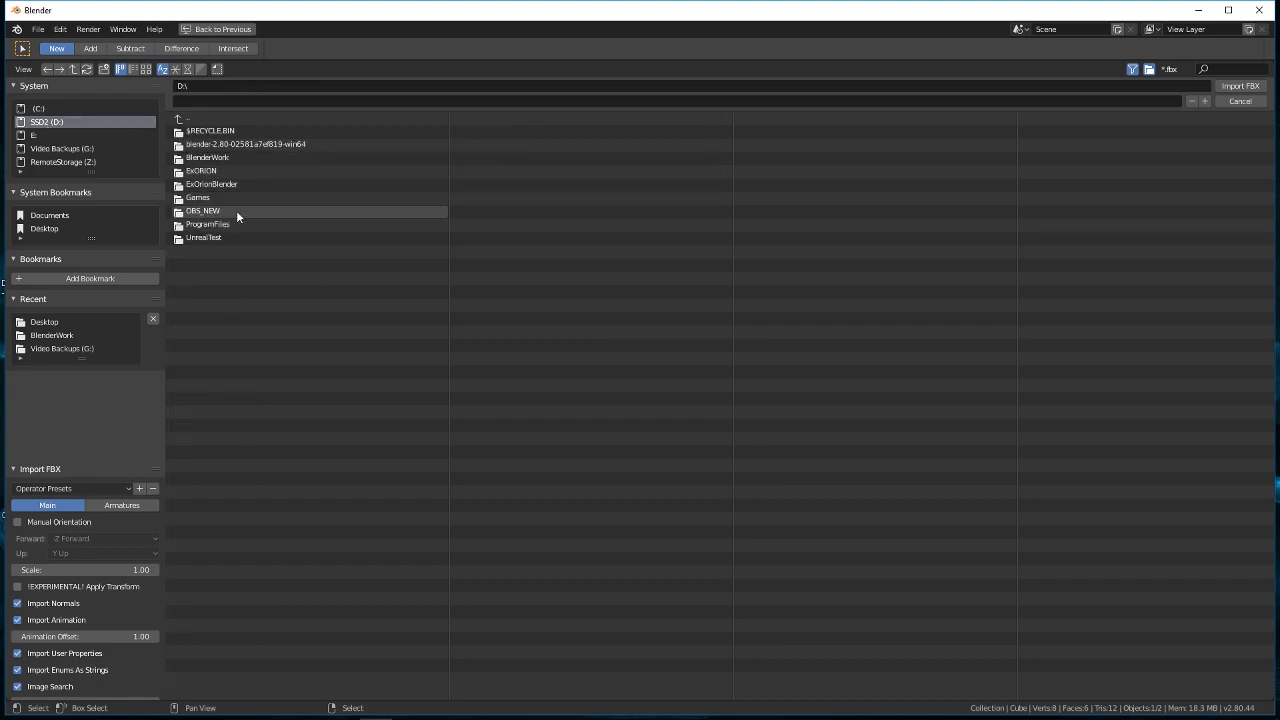
click(236, 157)
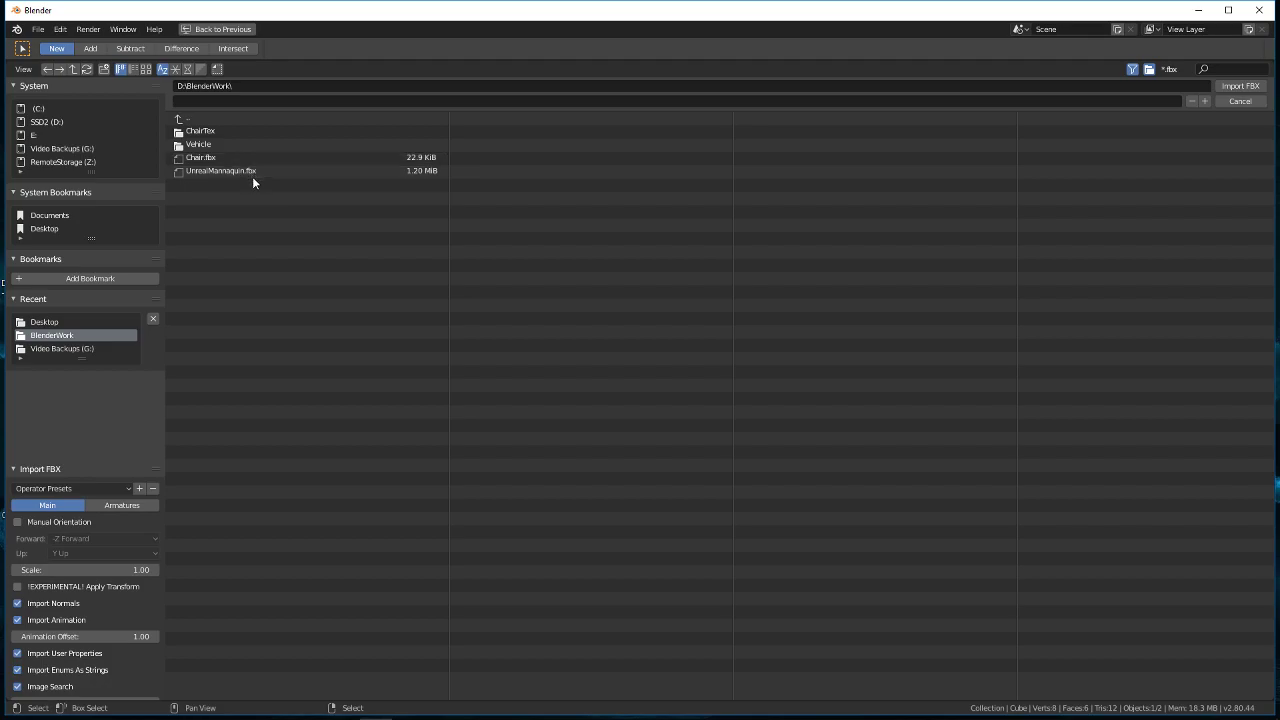
click(233, 172)
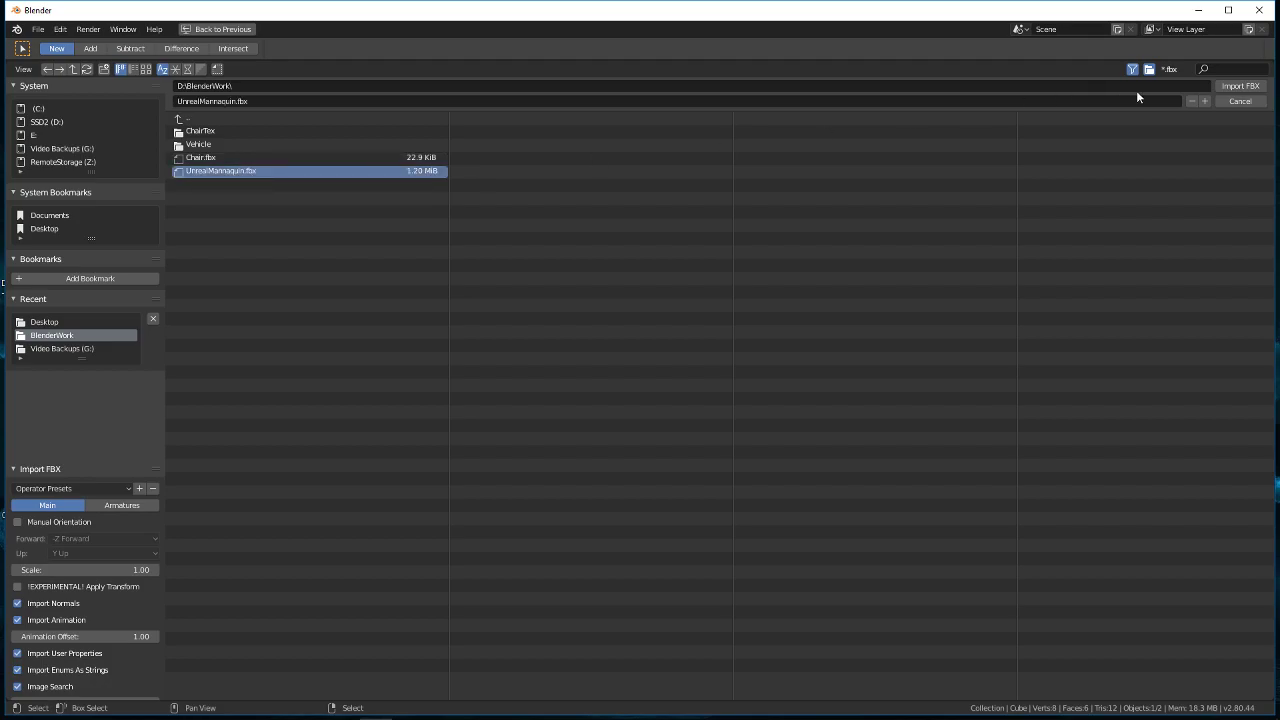
click(1255, 88)
Step: Move the imported mannequin beside the cube, to about X 2.06 m, Y 1.63 m, Z 1.05 m
middle_drag(751, 289, 646, 288)
scroll(727, 367, up, 3)
key(a)
right_click(600, 226)
click(612, 240)
key(g)
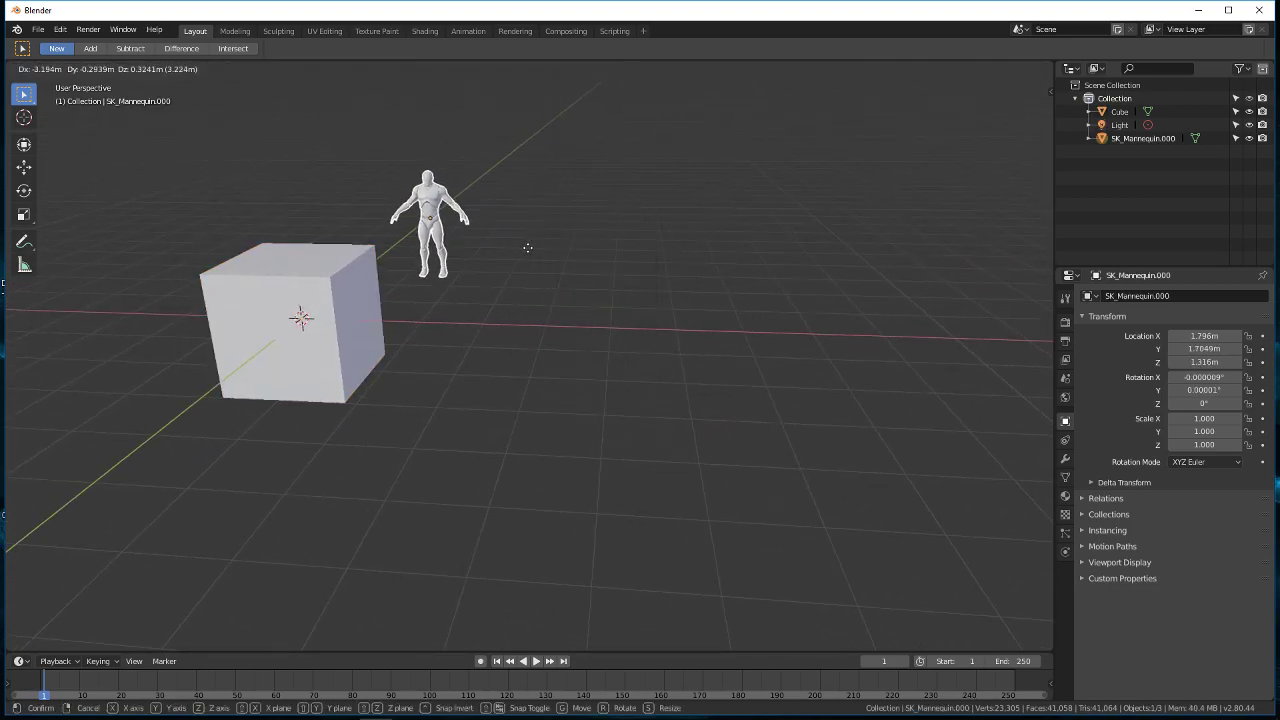
click(580, 271)
middle_drag(580, 271, 713, 286)
shift+middle_drag(413, 248, 466, 360)
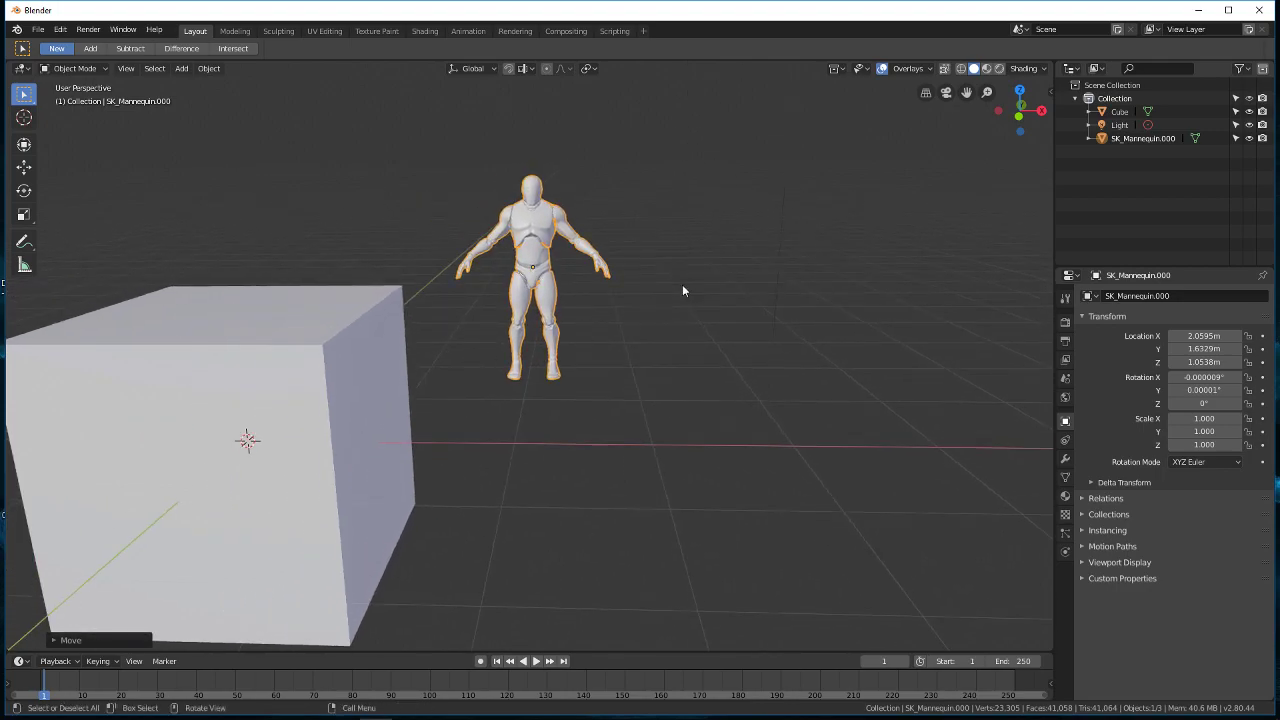
Step: Select the cube, expand the scene's unit settings, and display the cube's dimensions to compare its size with the mannequin
click(281, 403)
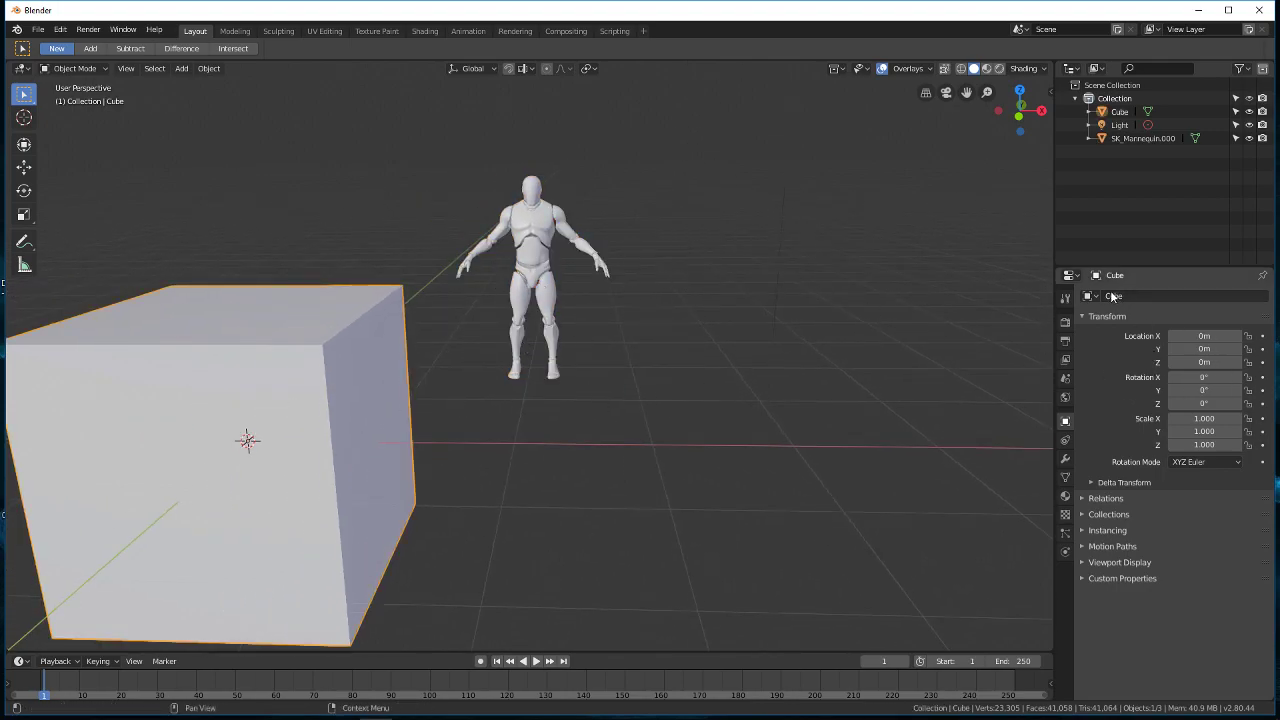
click(1065, 297)
click(1065, 321)
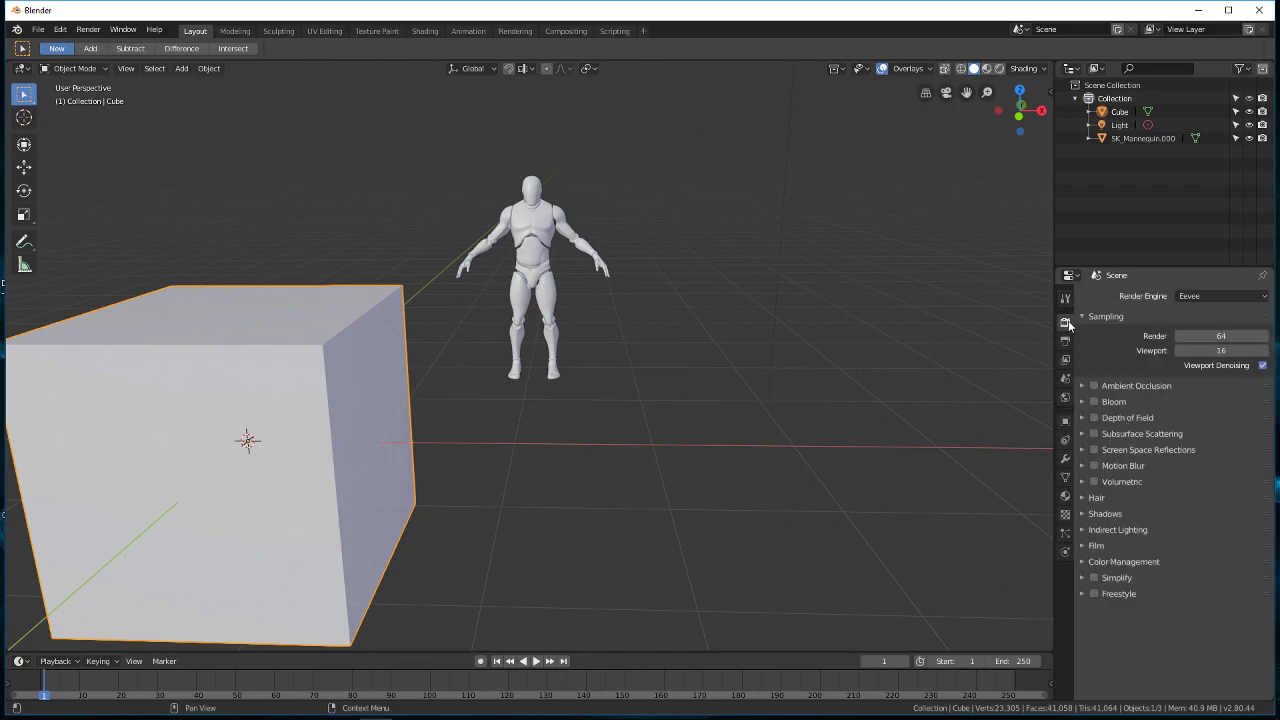
click(1066, 341)
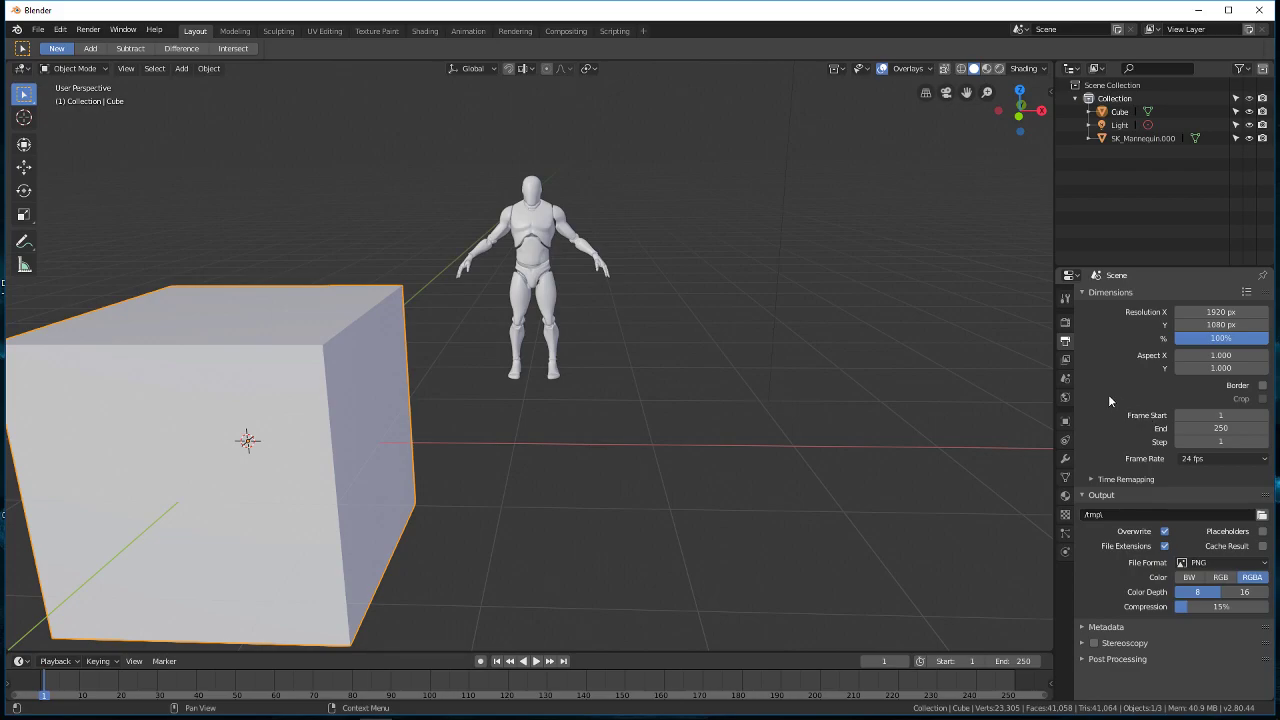
click(1065, 361)
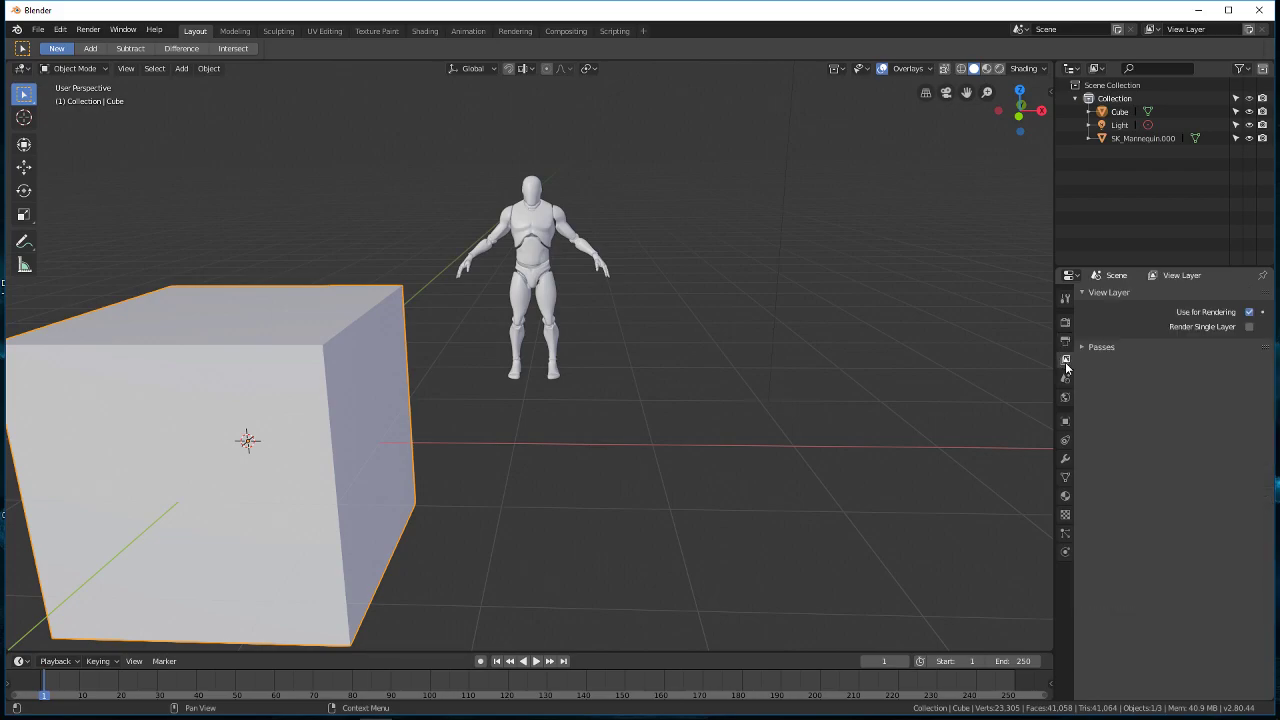
click(1066, 378)
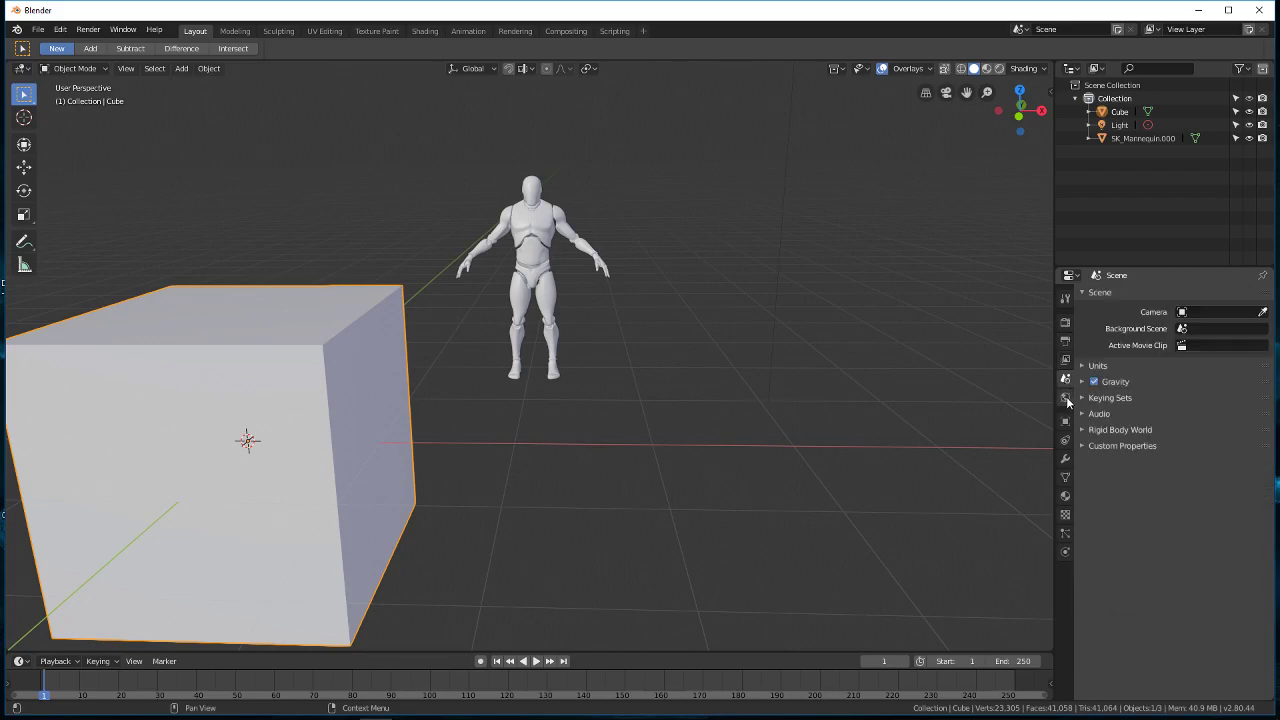
click(1092, 366)
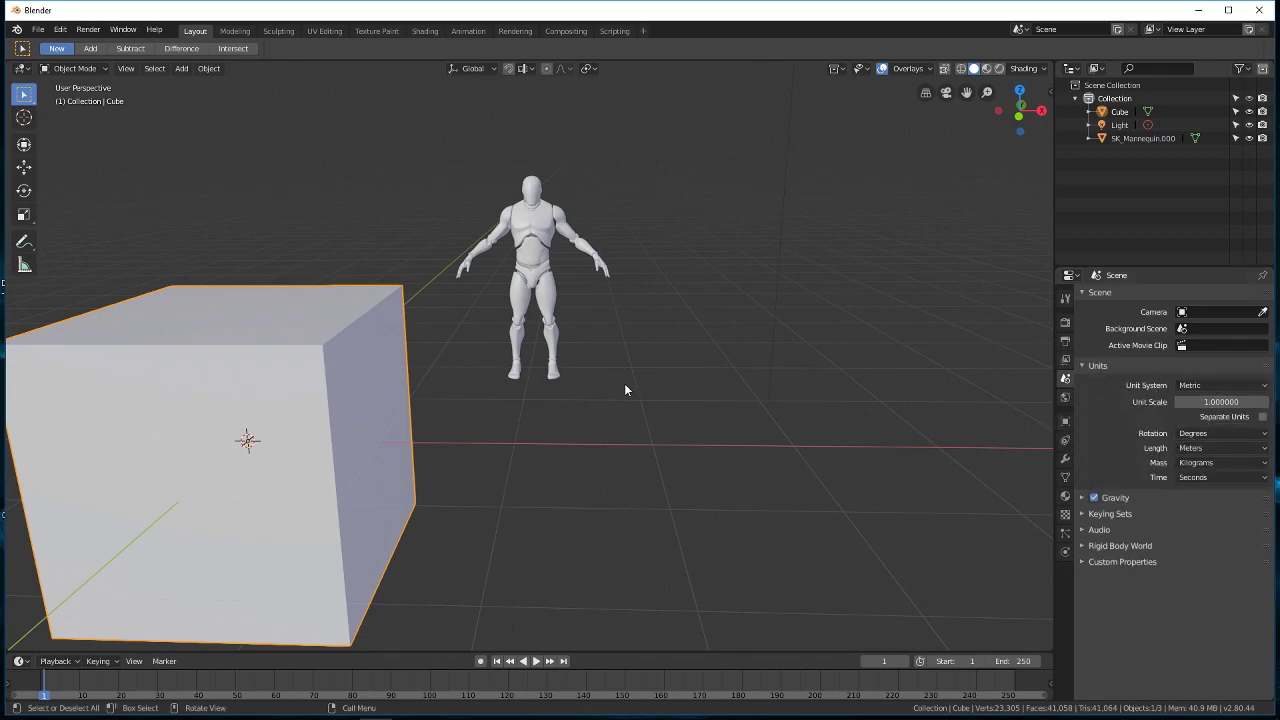
key(n)
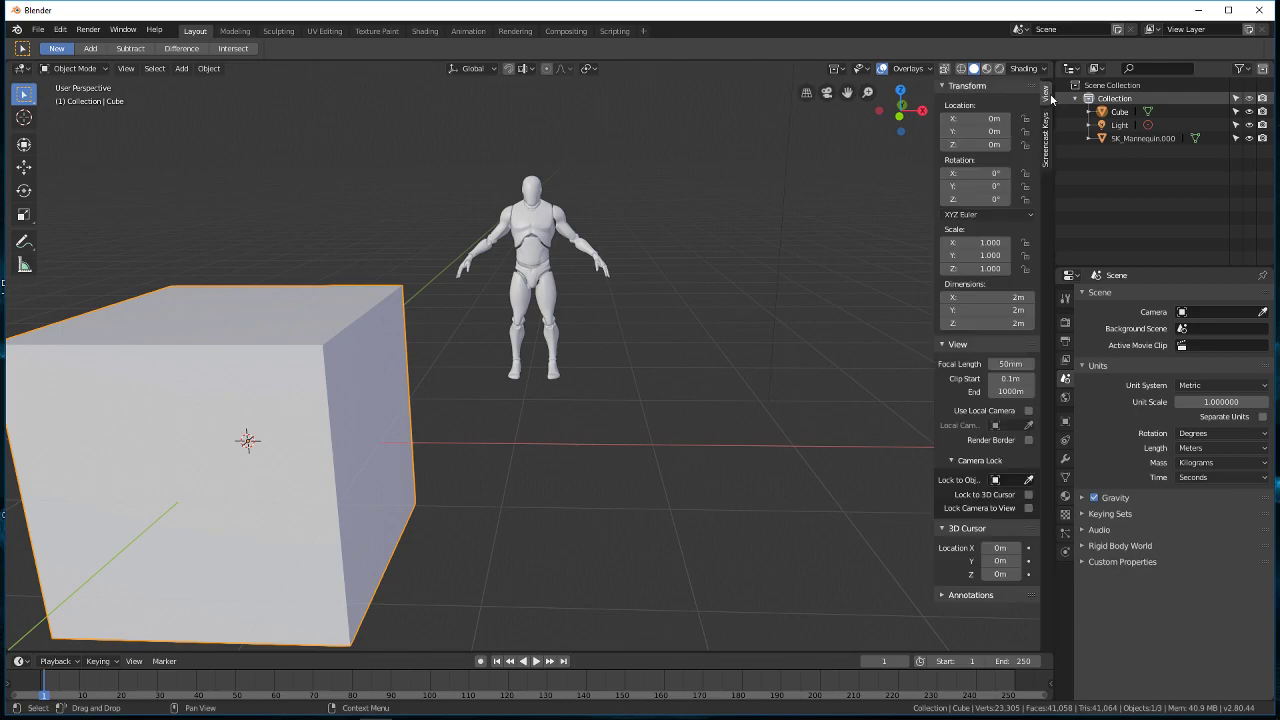
Step: Raise the cube to mannequin level, at about X 0.05 m, Y 0.01 m, Z 0.94 m
scroll(655, 380, down, 1)
right_click(371, 404)
middle_drag(438, 463, 506, 457)
scroll(497, 442, down, 2)
key(g)
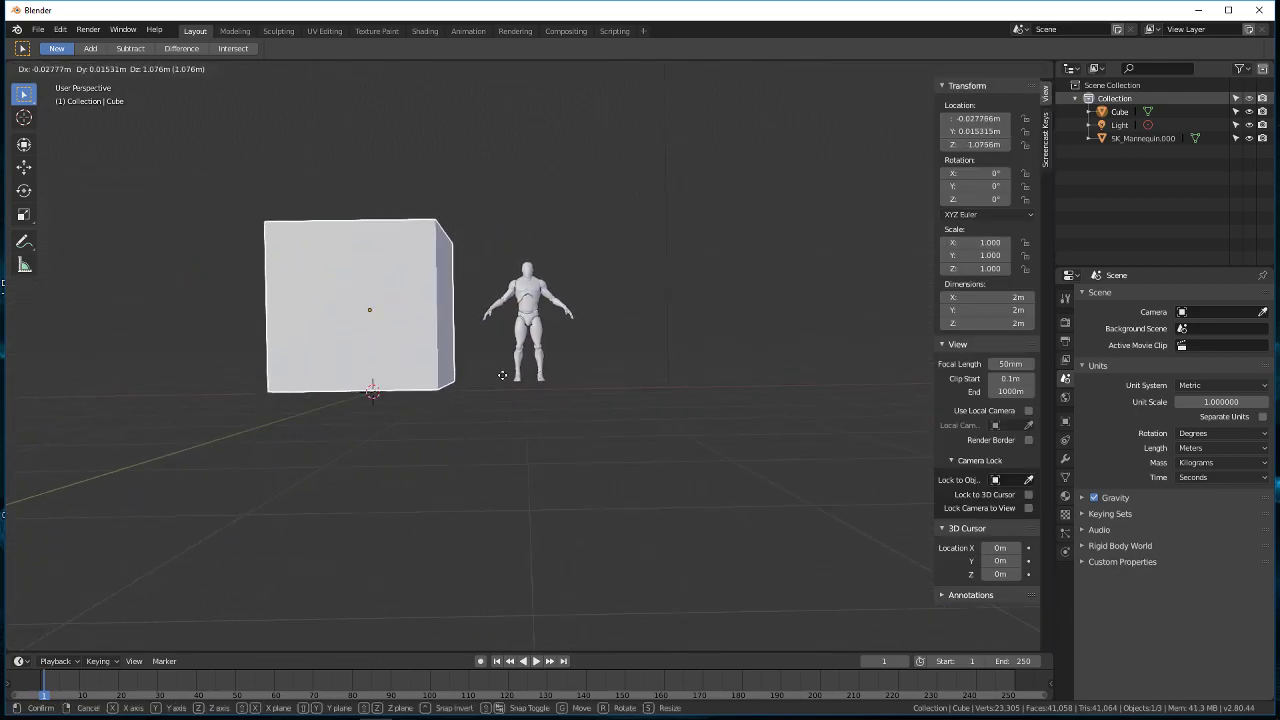
click(509, 385)
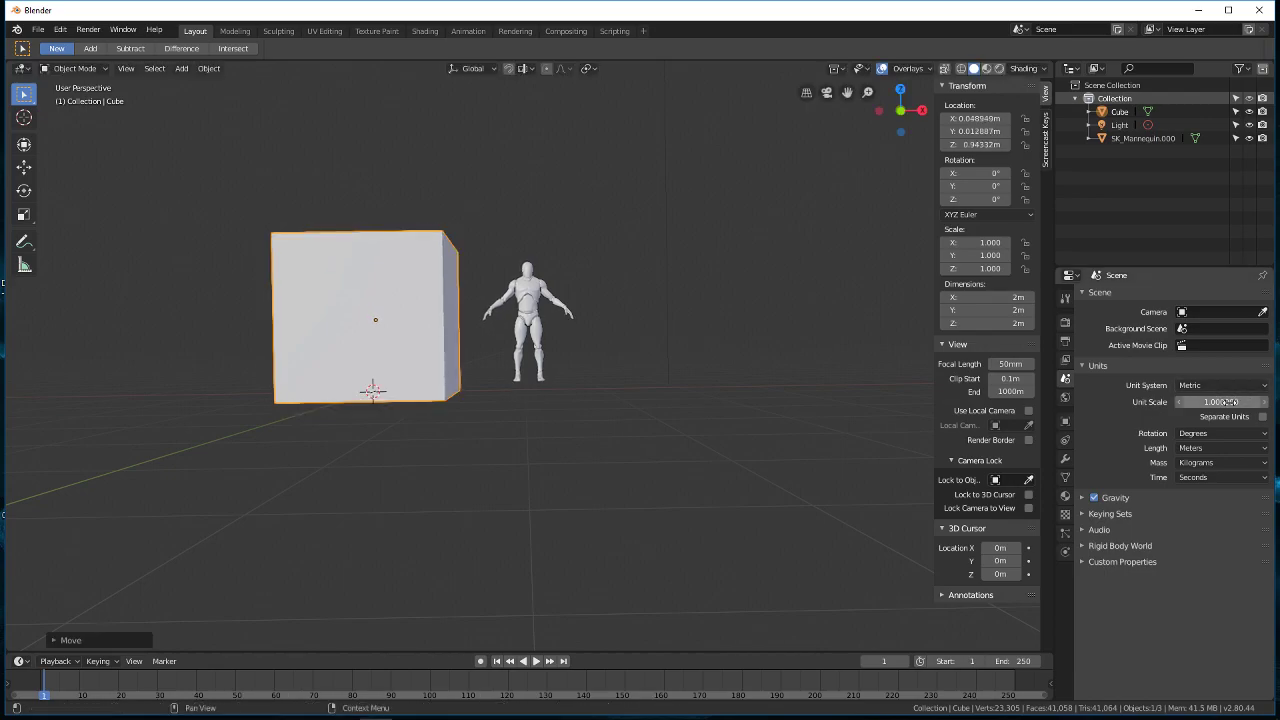
middle_drag(640, 430, 532, 406)
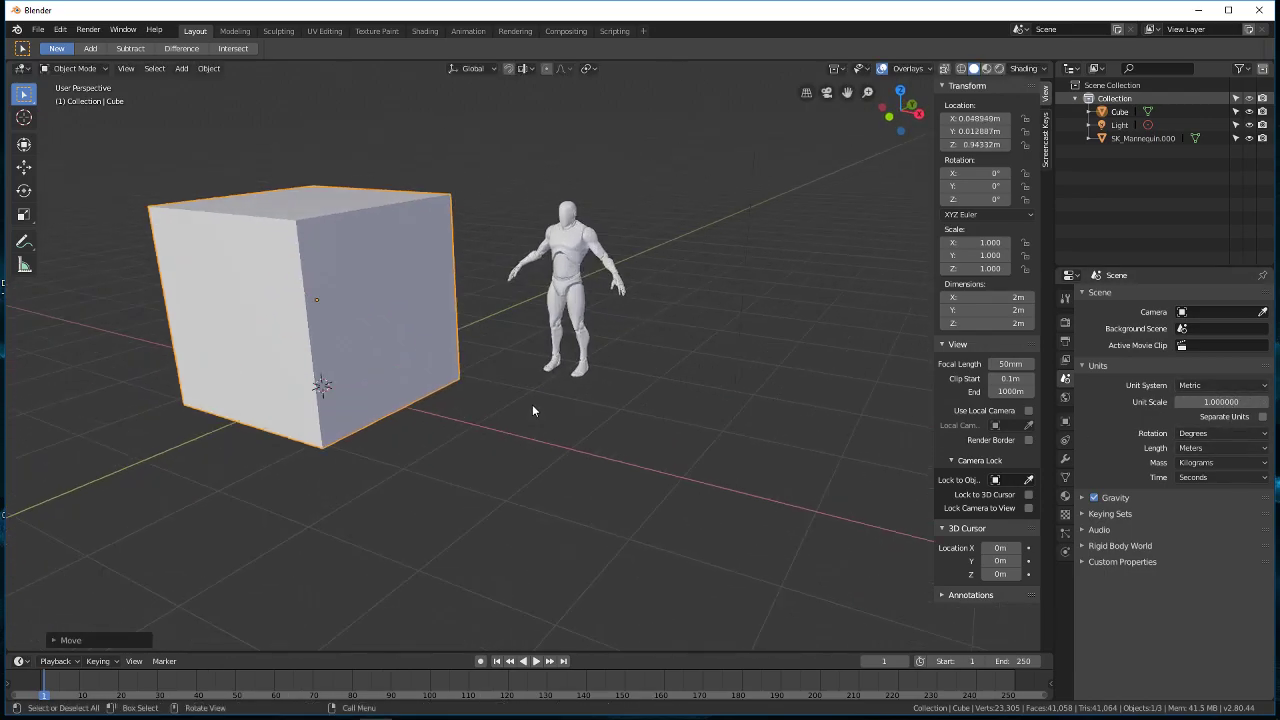
Step: Switch to the File Explorer window for the SSD2 (D:) drive and then to Discord
key(super)
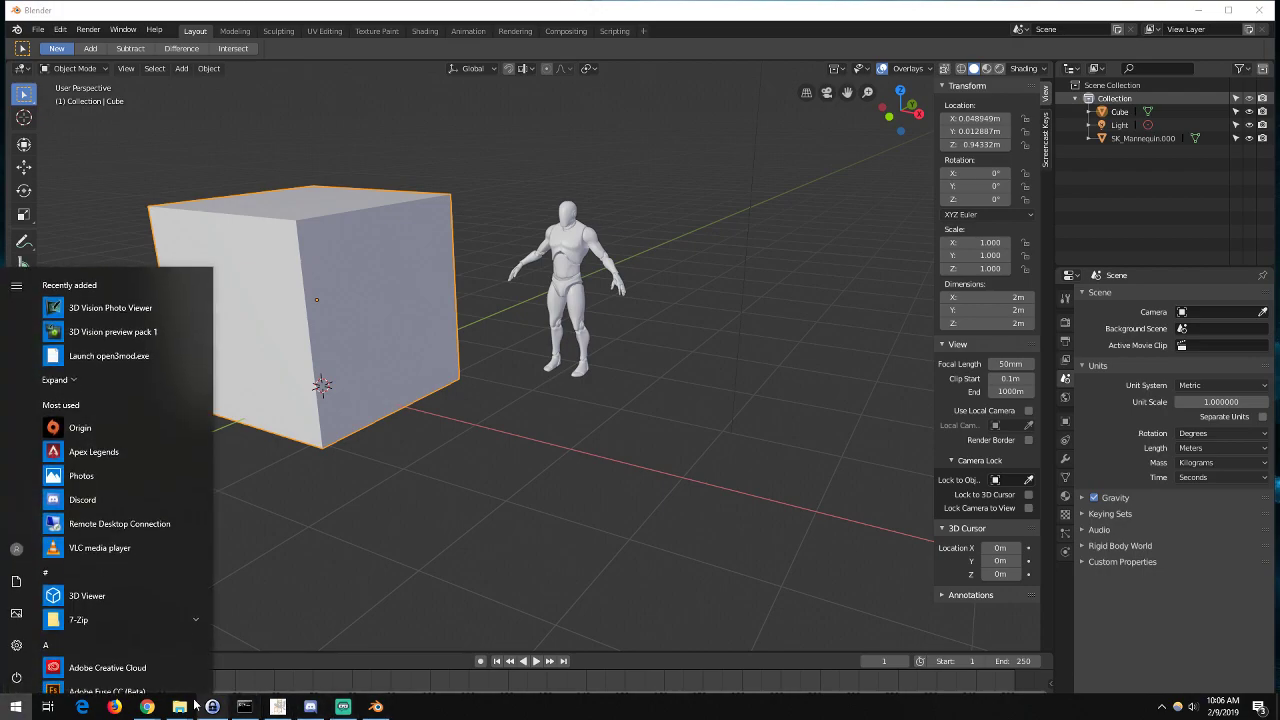
right_click(181, 709)
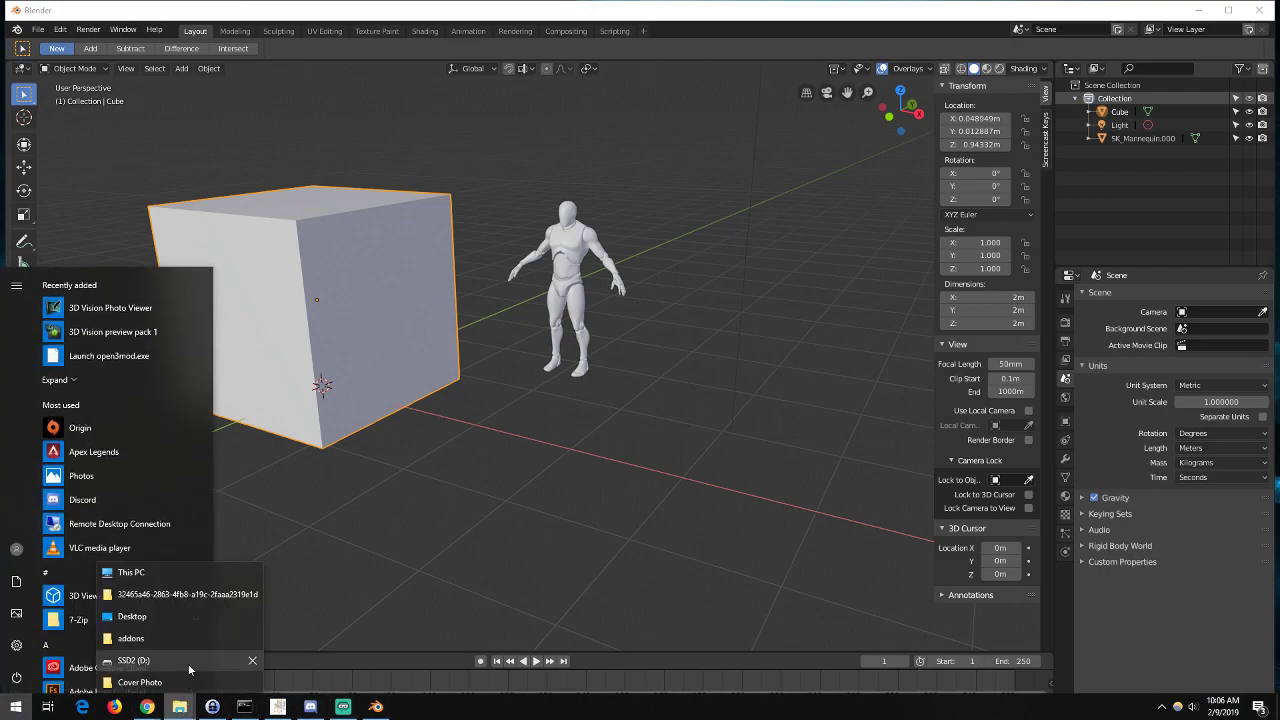
click(189, 665)
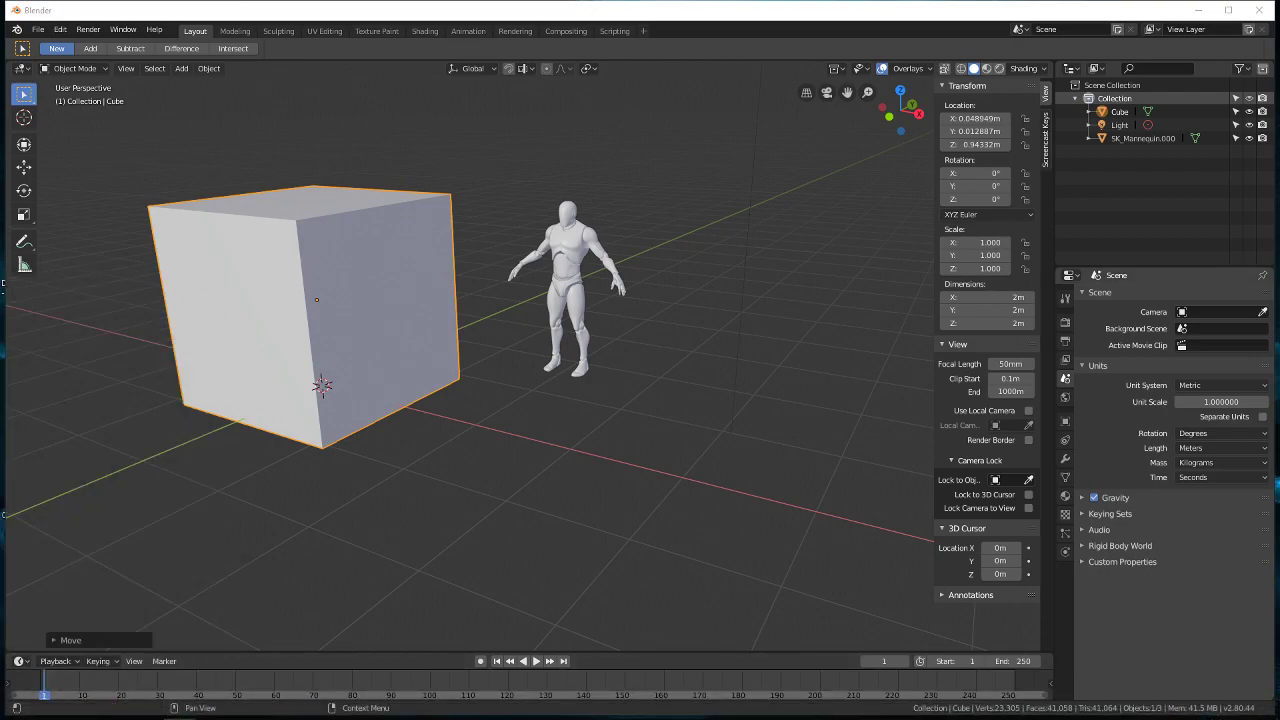
key(super)
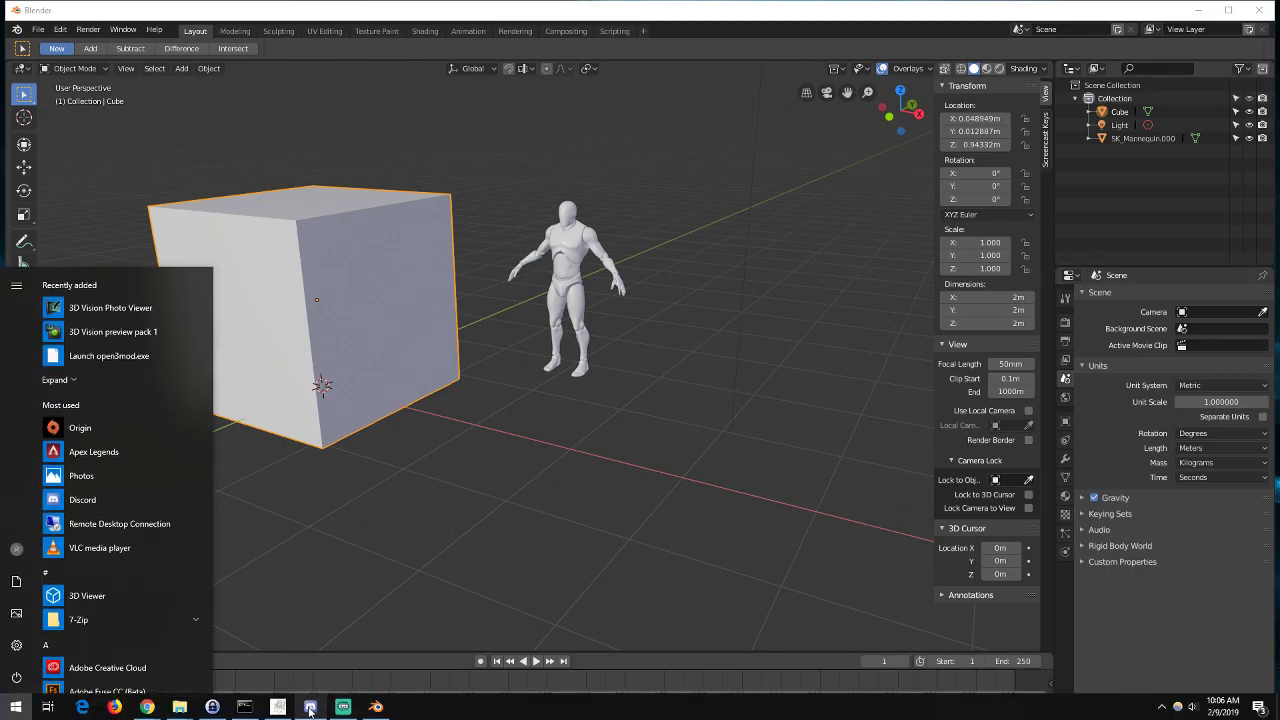
click(311, 708)
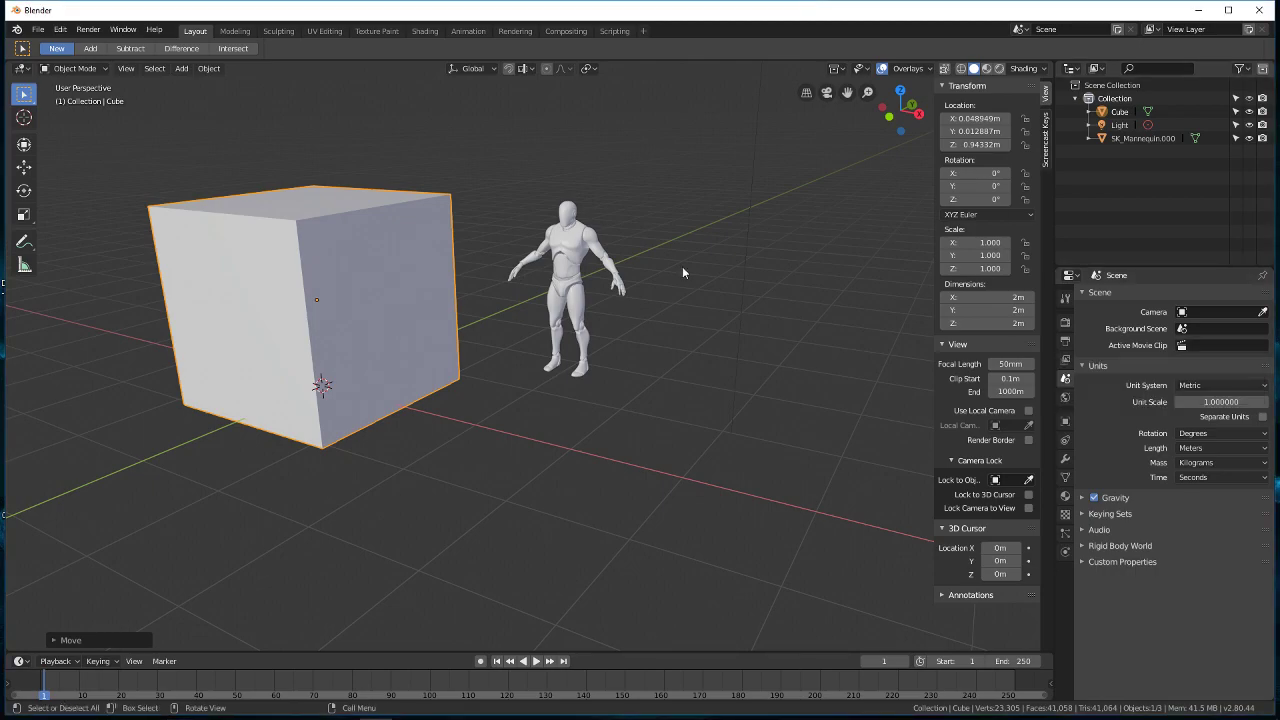
Step: Scale the cube down uniformly to a factor of about 0.083, roughly 0.167 m per side
middle_drag(682, 358, 632, 351)
scroll(598, 347, up, 2)
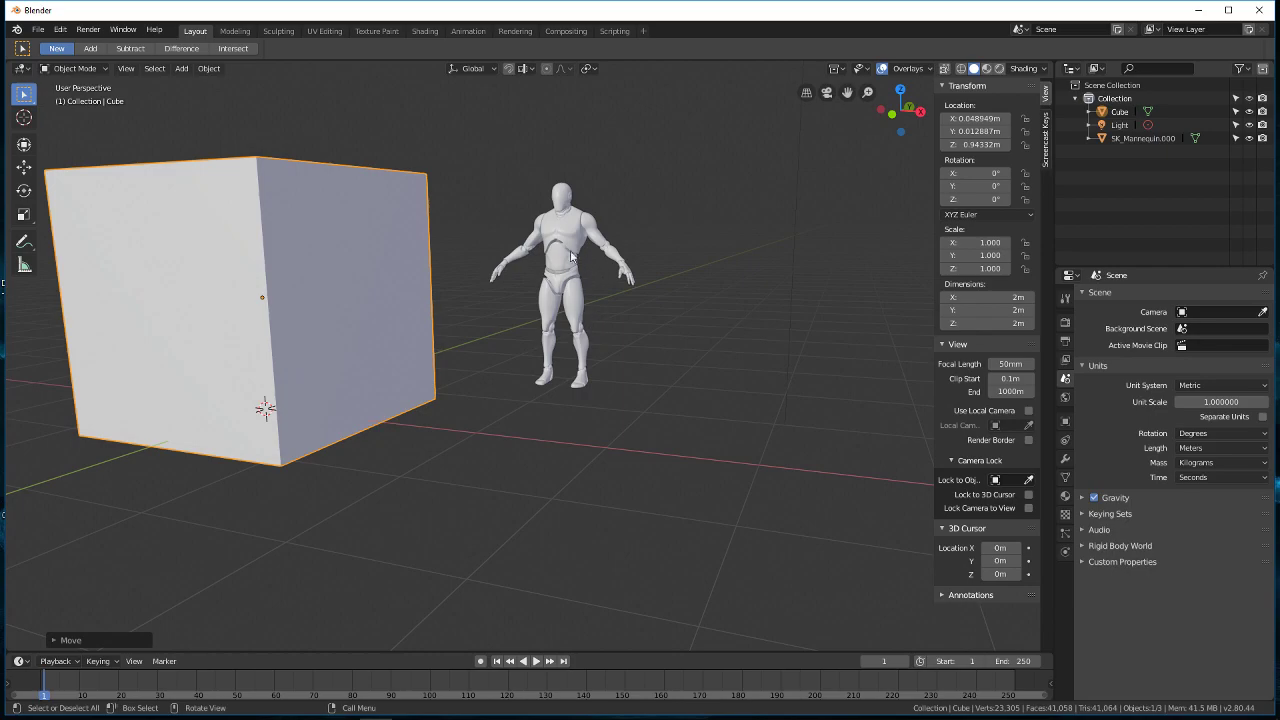
click(595, 267)
click(312, 278)
scroll(312, 278, down, 2)
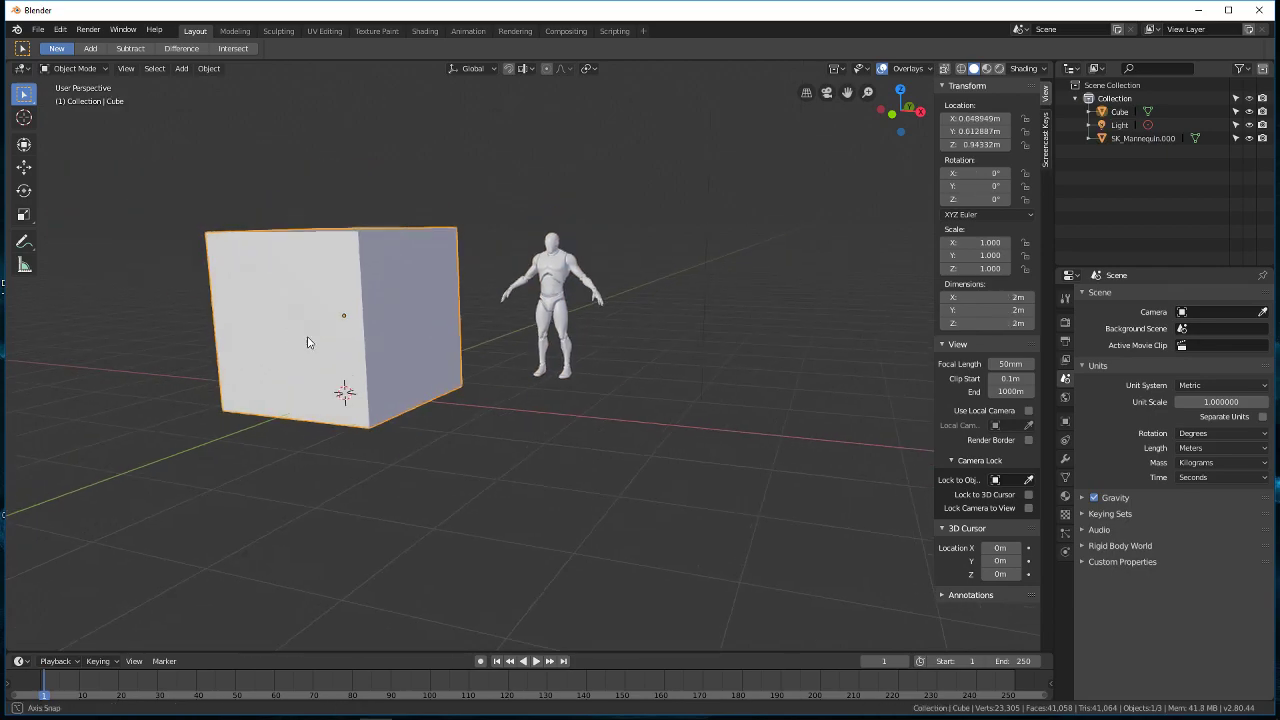
key(s)
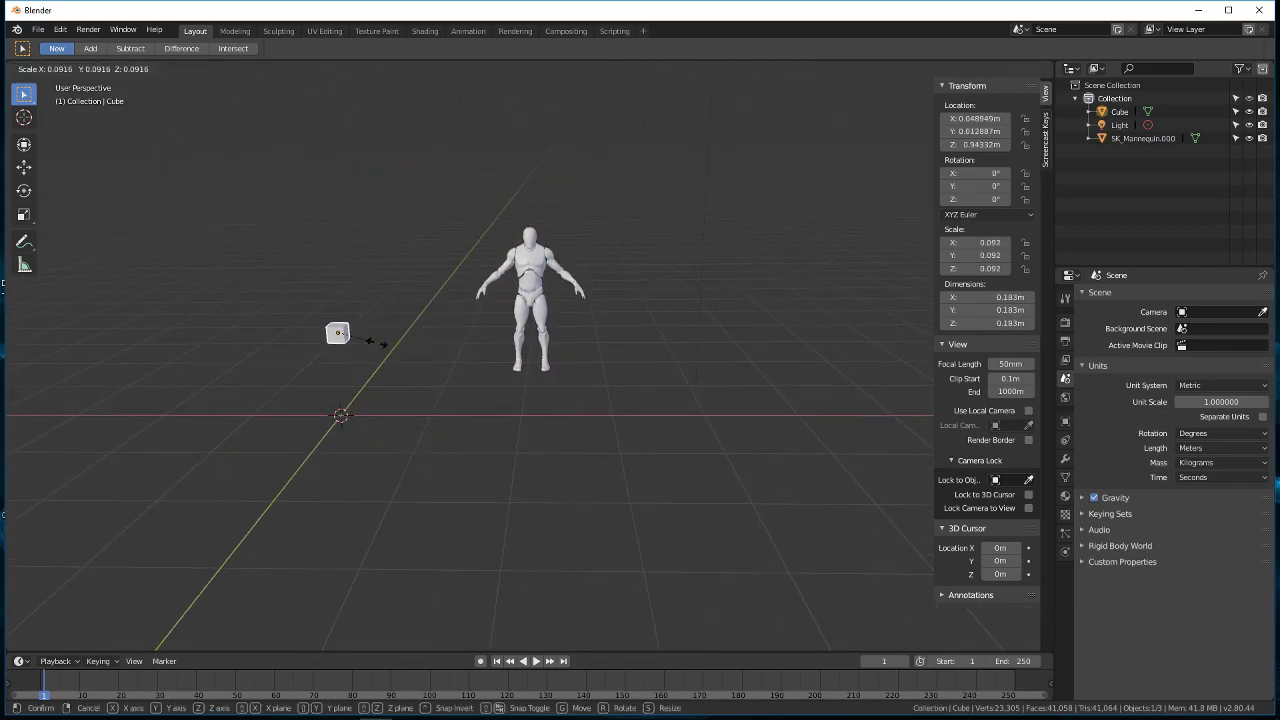
click(372, 340)
Step: Search the commands for "scre" and turn on Screencast Keys
key(F3)
text(scre)
key(Down)
key(Down)
key(Down)
key(Down)
key(Down)
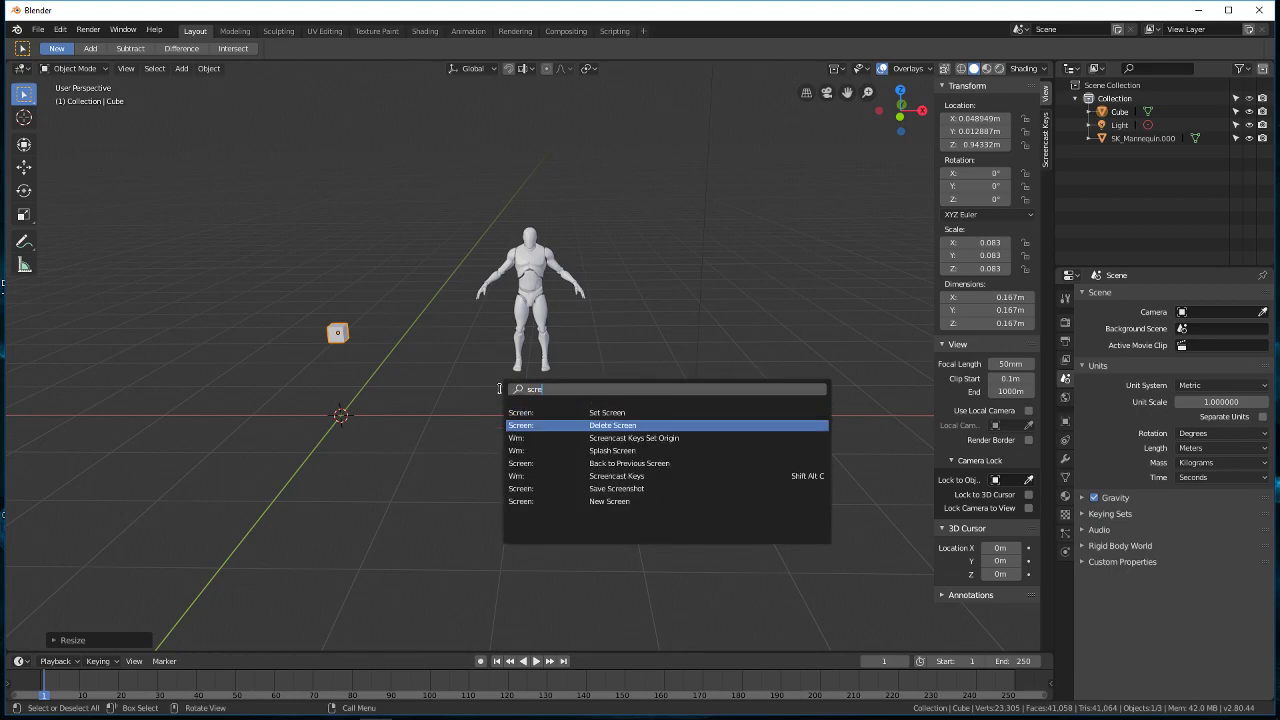
key(Return)
Step: Lower the small cube near the origin, to about X 0.23 m, Y -0.24 m, Z 0.20 m
middle_drag(385, 348, 436, 389)
key(g)
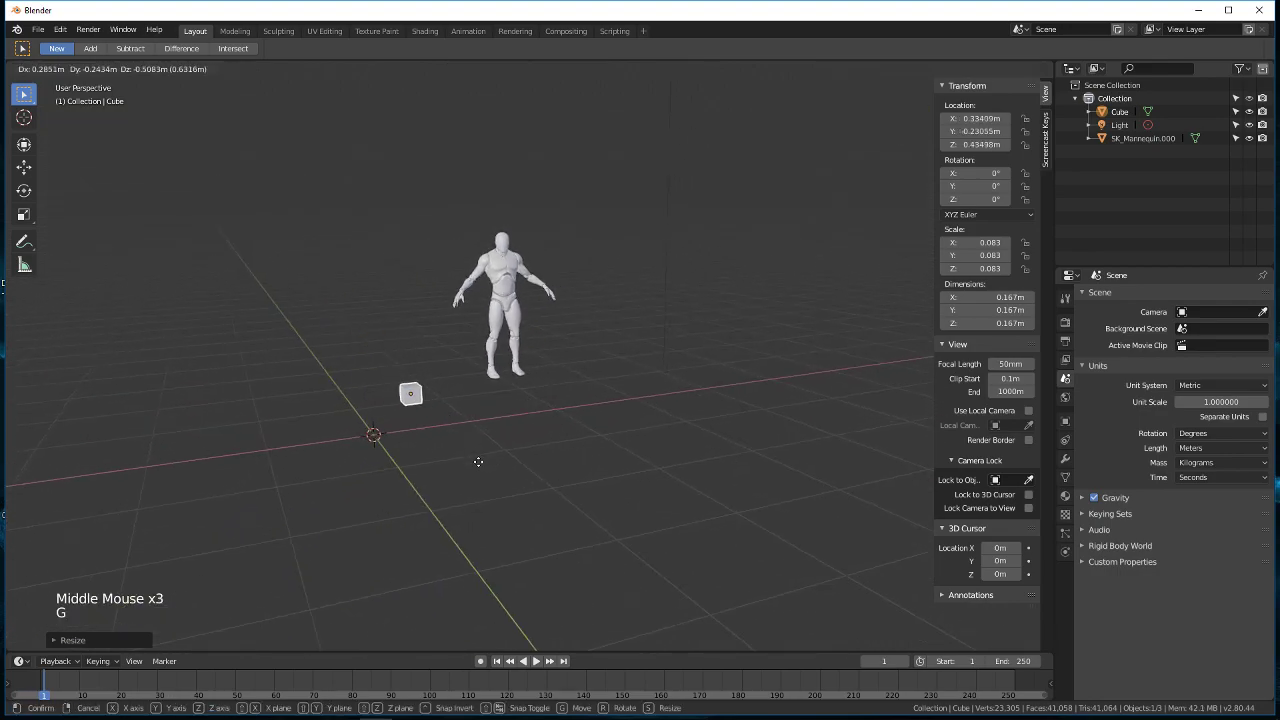
click(472, 484)
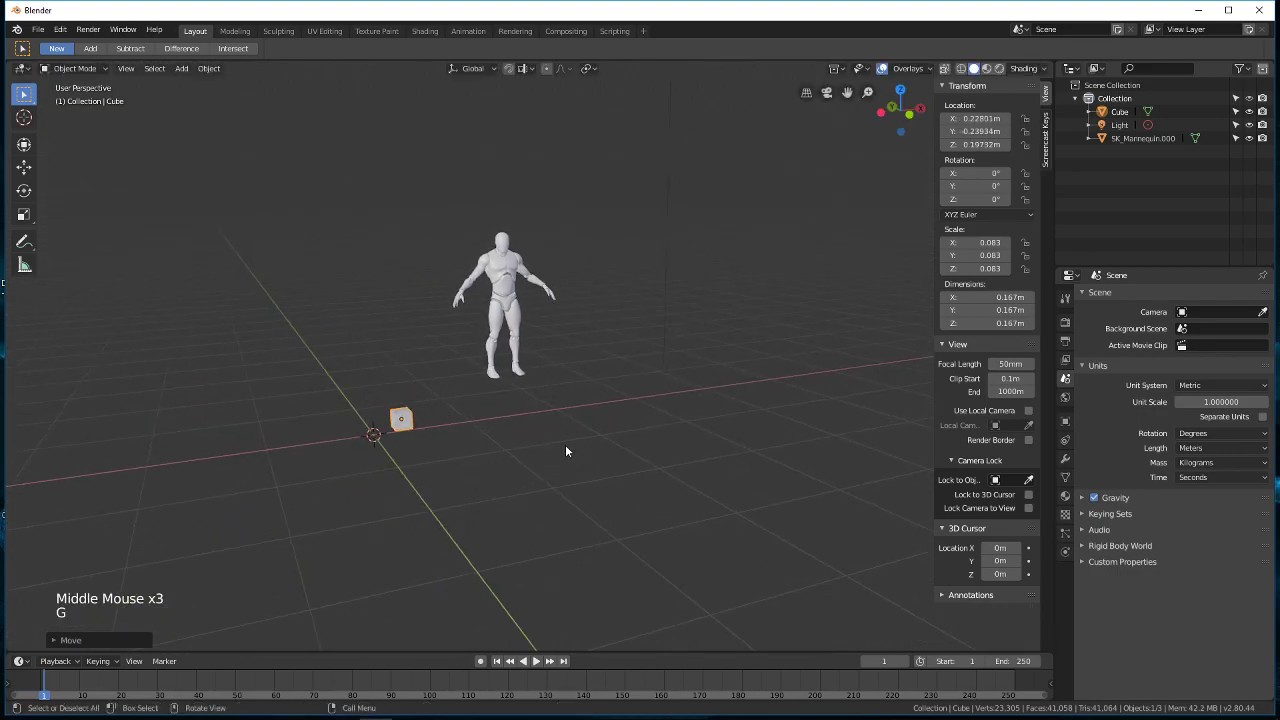
Step: Bring up the chair reference image, and move the cube in front of the mannequin to about X 2.59 m, Y -0.12 m, Z 0.23 m
key(super)
click(278, 714)
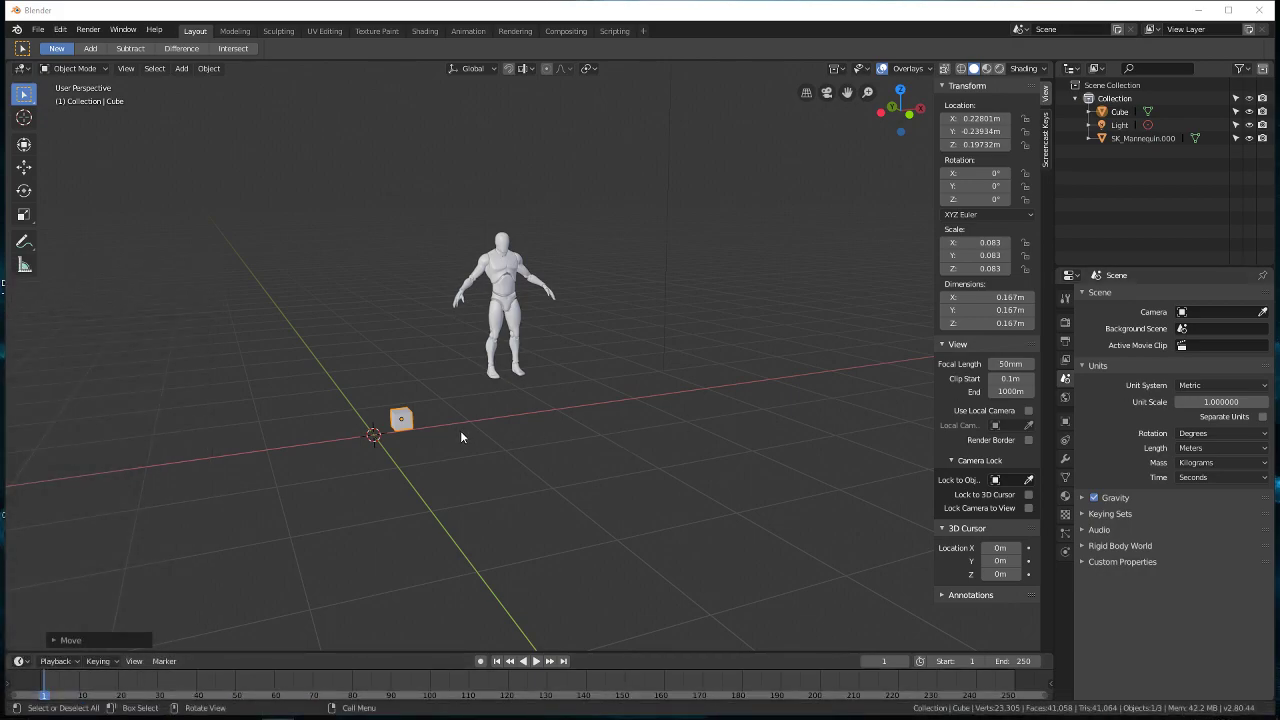
middle_drag(459, 435, 449, 449)
scroll(371, 437, up, 2)
shift+middle_drag(371, 437, 600, 500)
scroll(631, 509, up, 2)
key(g)
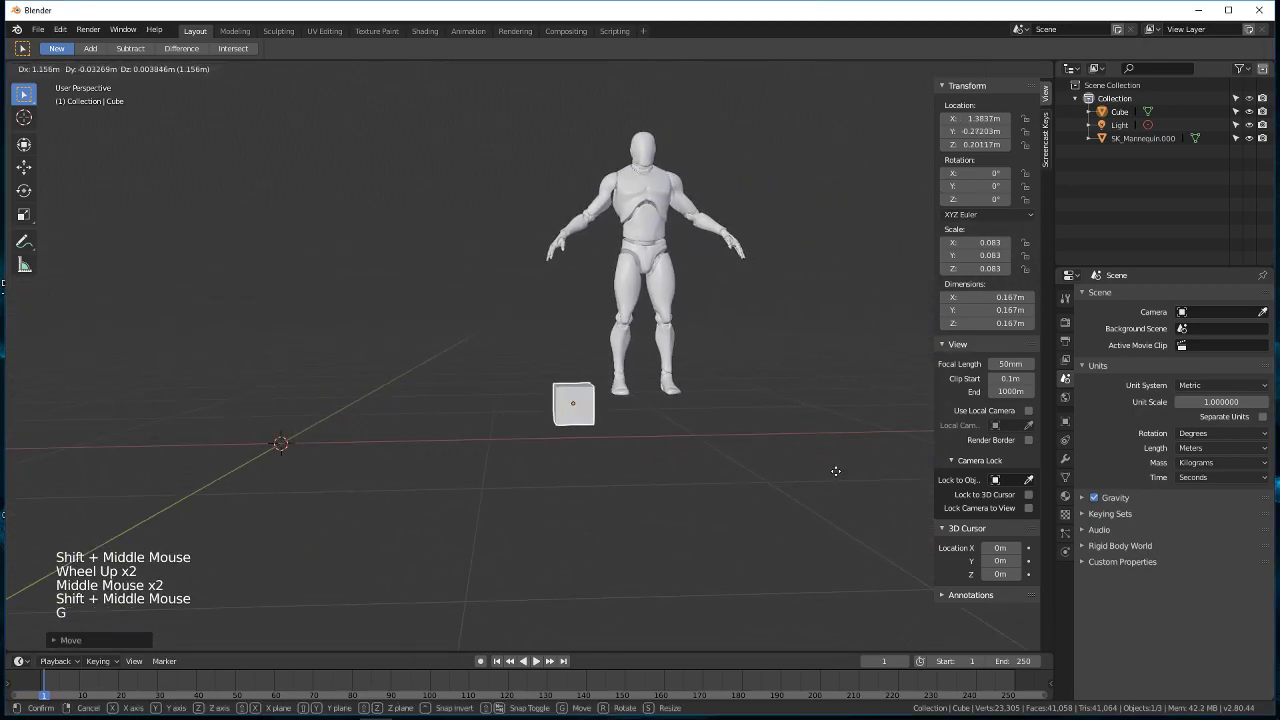
click(909, 471)
middle_drag(822, 512, 602, 505)
scroll(577, 507, down, 2)
key(g)
click(704, 493)
middle_drag(704, 493, 703, 496)
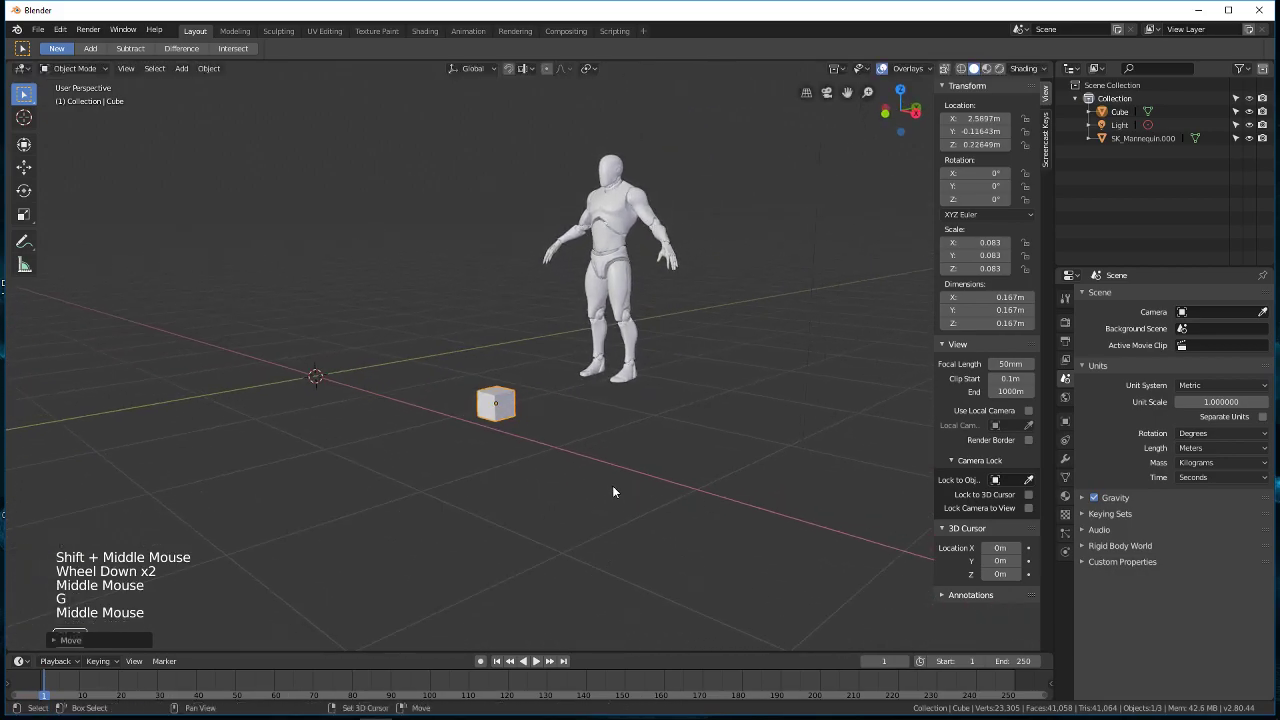
Step: Scale the cube down in X and Y only, to a factor of about 0.040, roughly 0.079 m wide
shift+middle_drag(612, 491, 608, 466)
scroll(623, 455, up, 1)
key(s)
key(z)
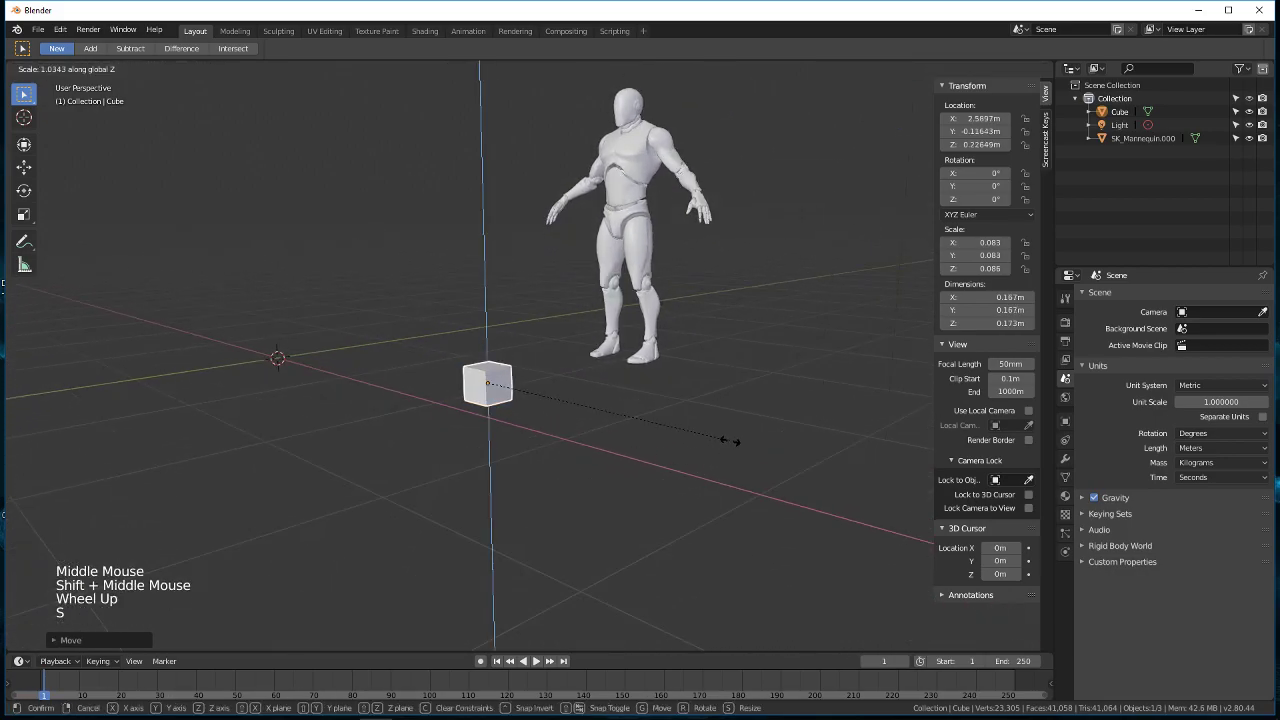
key(z)
key(shift+z)
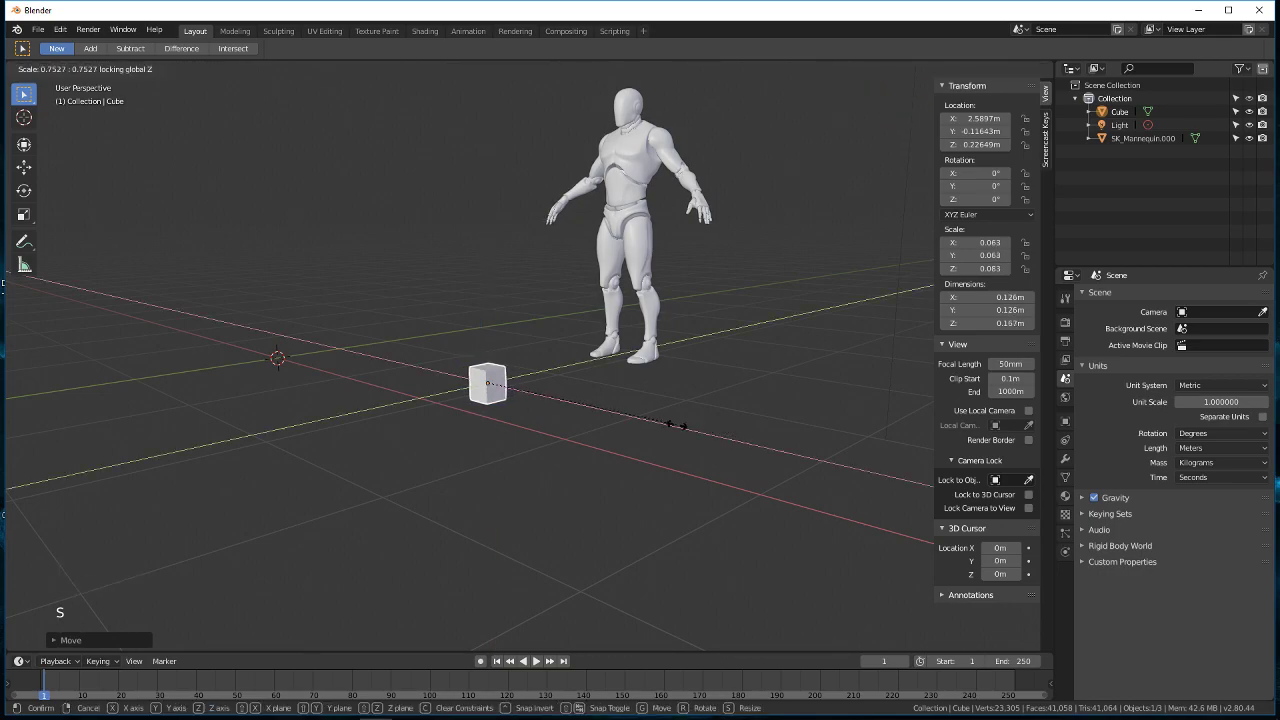
click(610, 414)
Step: Move the narrow block to about X 2.21 m, Y -0.25 m, Z 0.095 m
mouse_move(610, 414)
middle_down()
mouse_move(601, 434)
mouse_move(623, 429)
mouse_move(609, 428)
middle_up()
key(g)
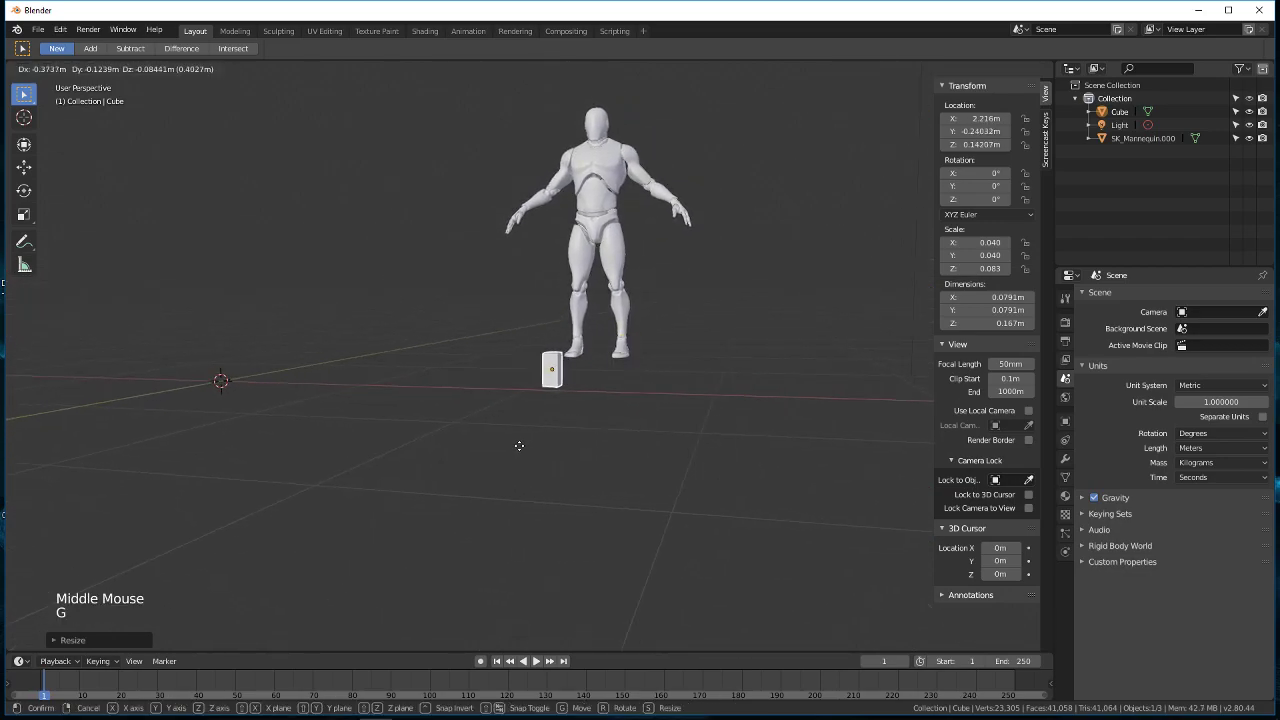
click(517, 455)
Step: In Edit Mode with face selection, raise the block's top face along Z to about 5.16 m local Z, forming a chair leg
middle_drag(680, 477, 509, 460)
scroll(617, 480, up, 2)
scroll(536, 467, up, 2)
key(Tab)
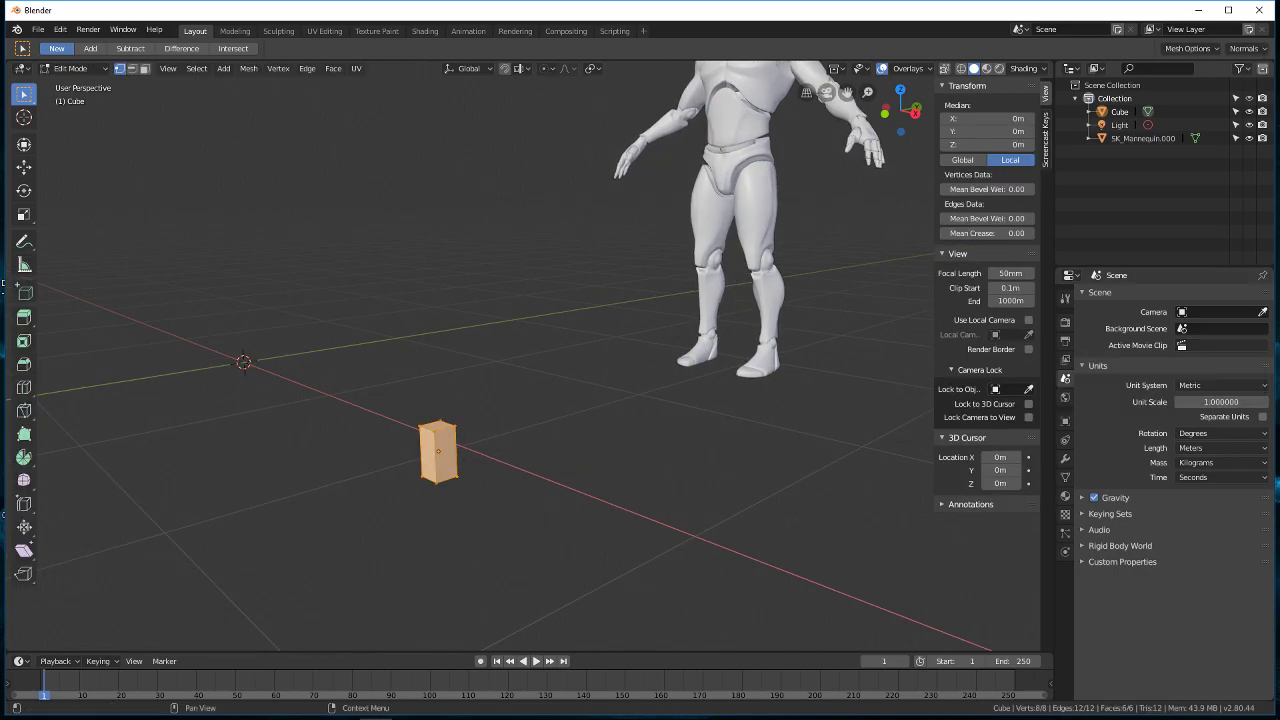
middle_drag(488, 416, 478, 405)
click(145, 68)
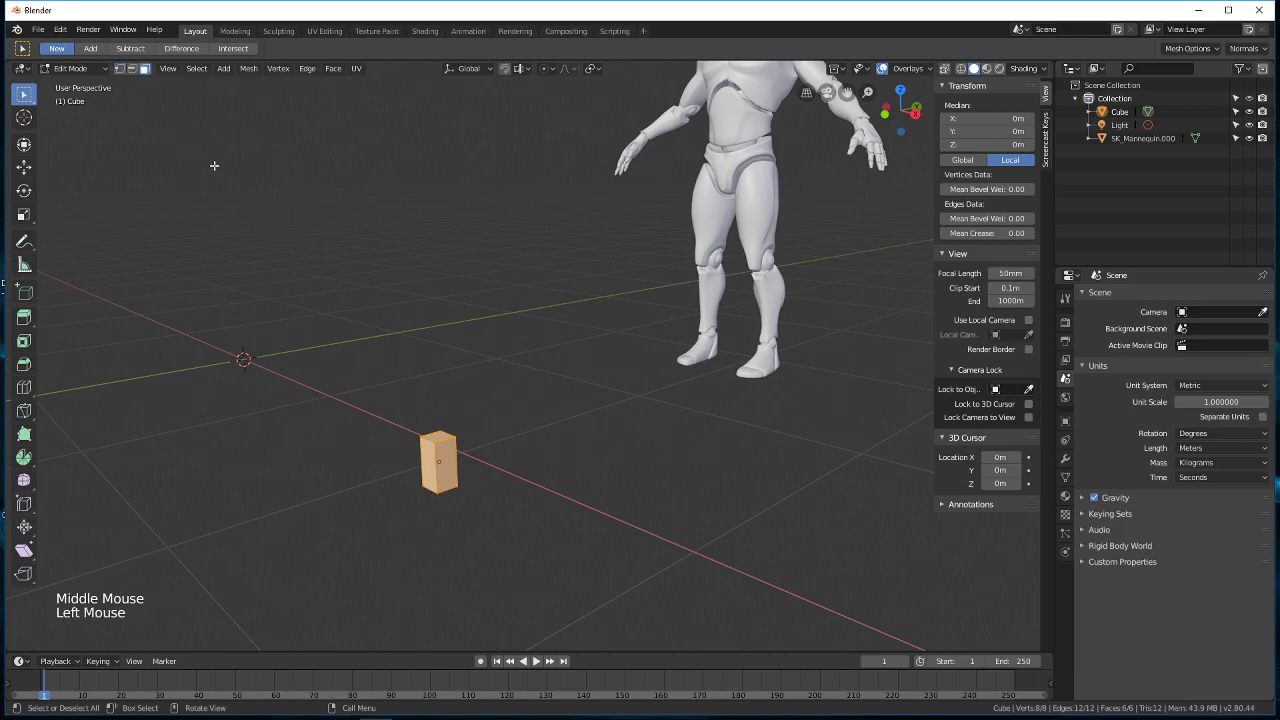
right_click(436, 426)
click(433, 440)
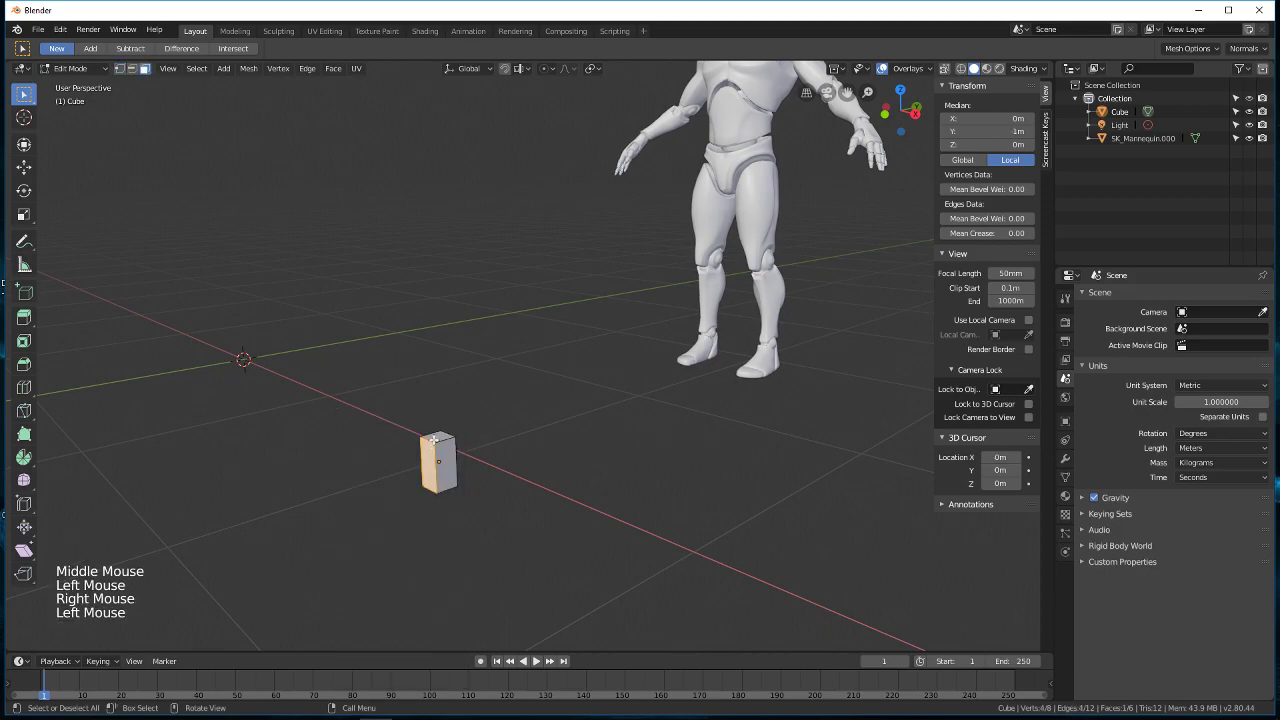
key(g)
key(z)
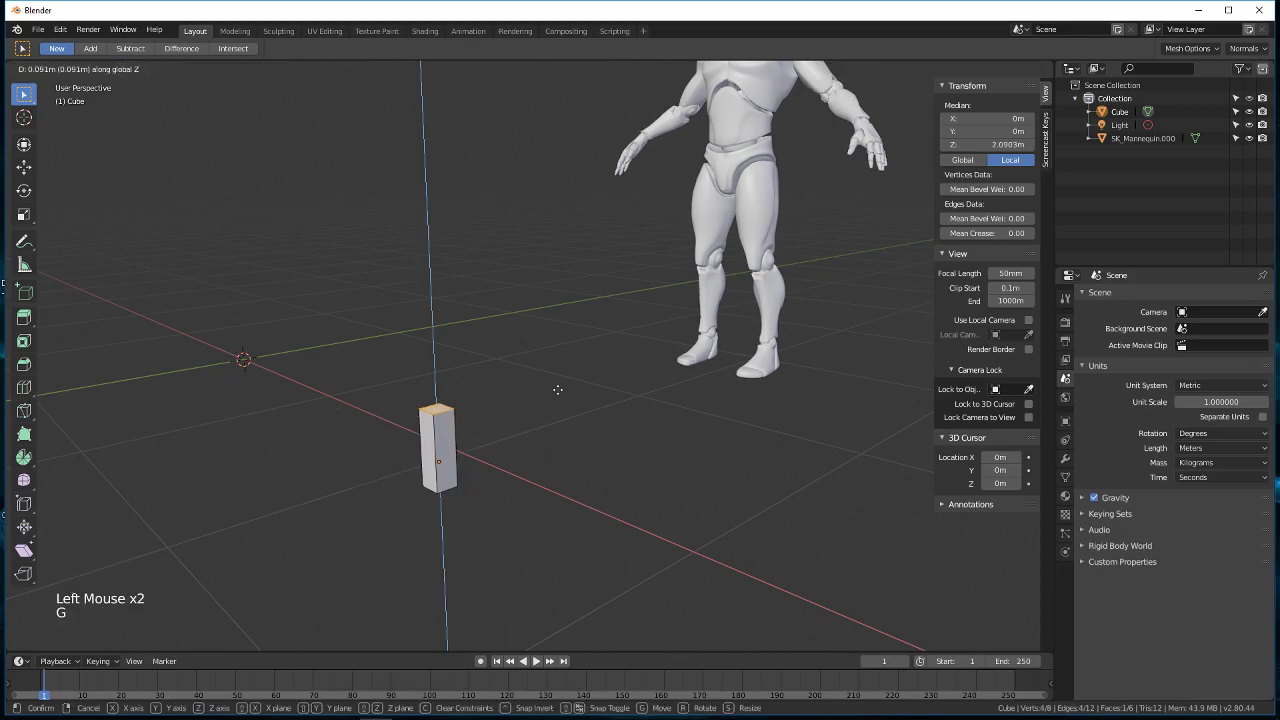
click(556, 334)
Step: Raise the leg's top face a little further along Z, making the leg about 0.535 m tall
middle_drag(556, 334, 707, 348)
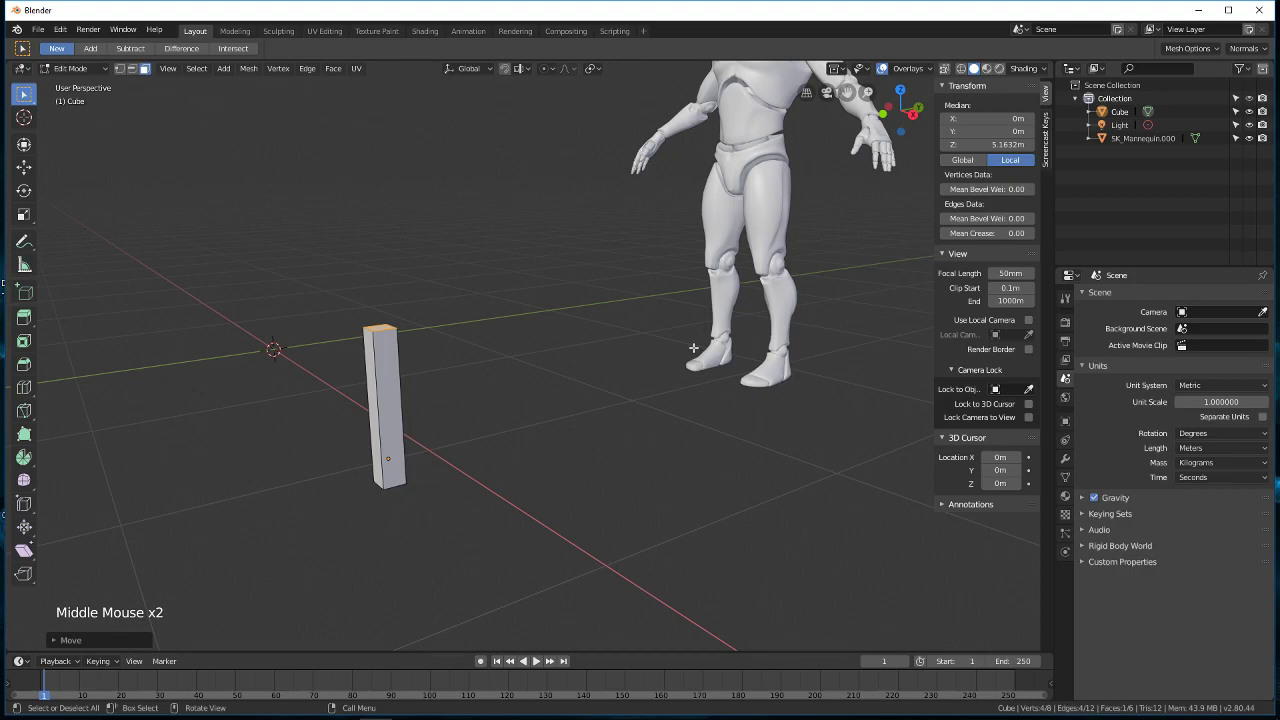
key(g)
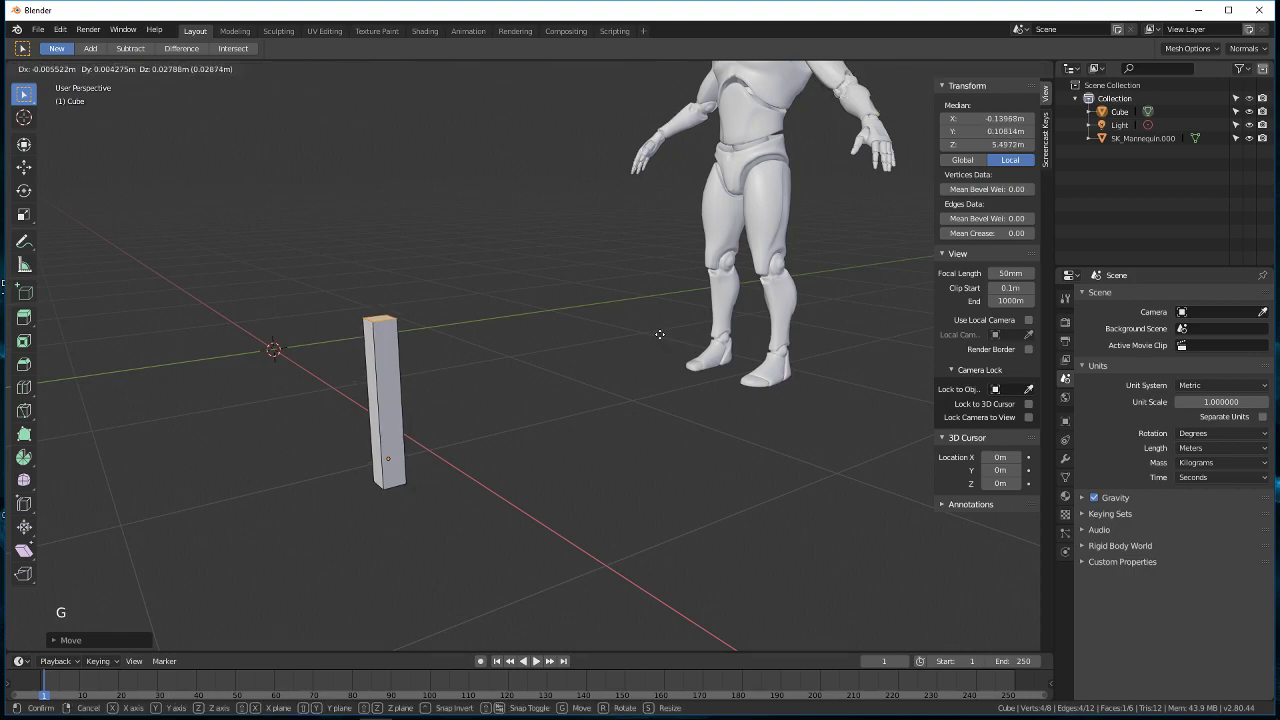
right_click(660, 337)
key(g)
key(z)
click(659, 331)
middle_drag(659, 331, 605, 357)
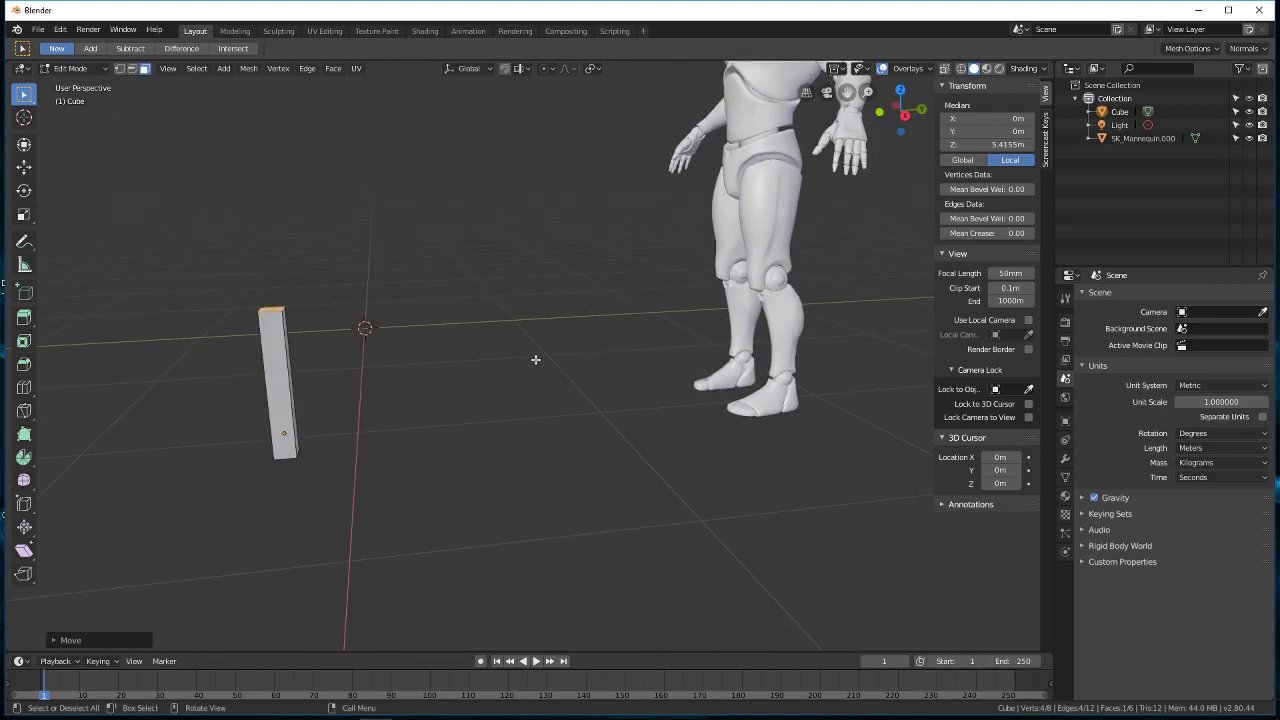
Step: Return to Object Mode, duplicate the leg, and move the copy about 0.69 m along Y
middle_drag(473, 374, 448, 397)
scroll(443, 371, up, 1)
scroll(446, 384, down, 1)
key(Tab)
scroll(460, 408, up, 1)
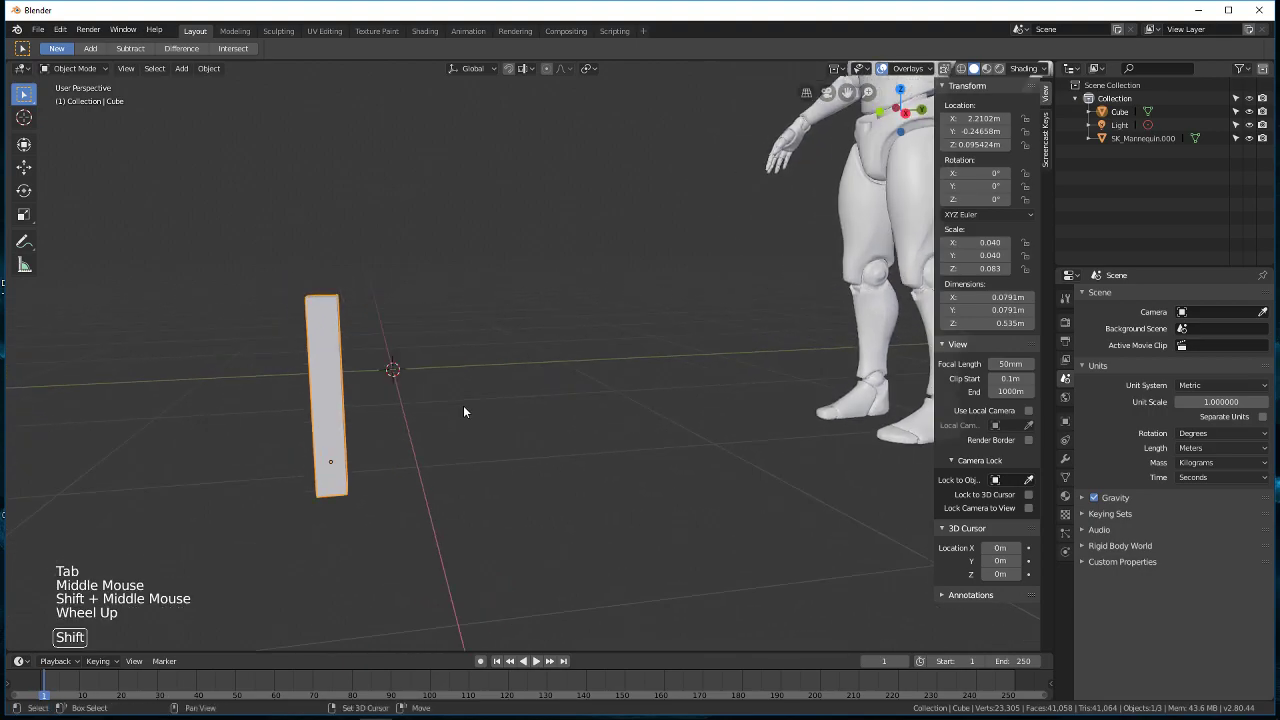
key(shift+d)
click(463, 405)
key(g)
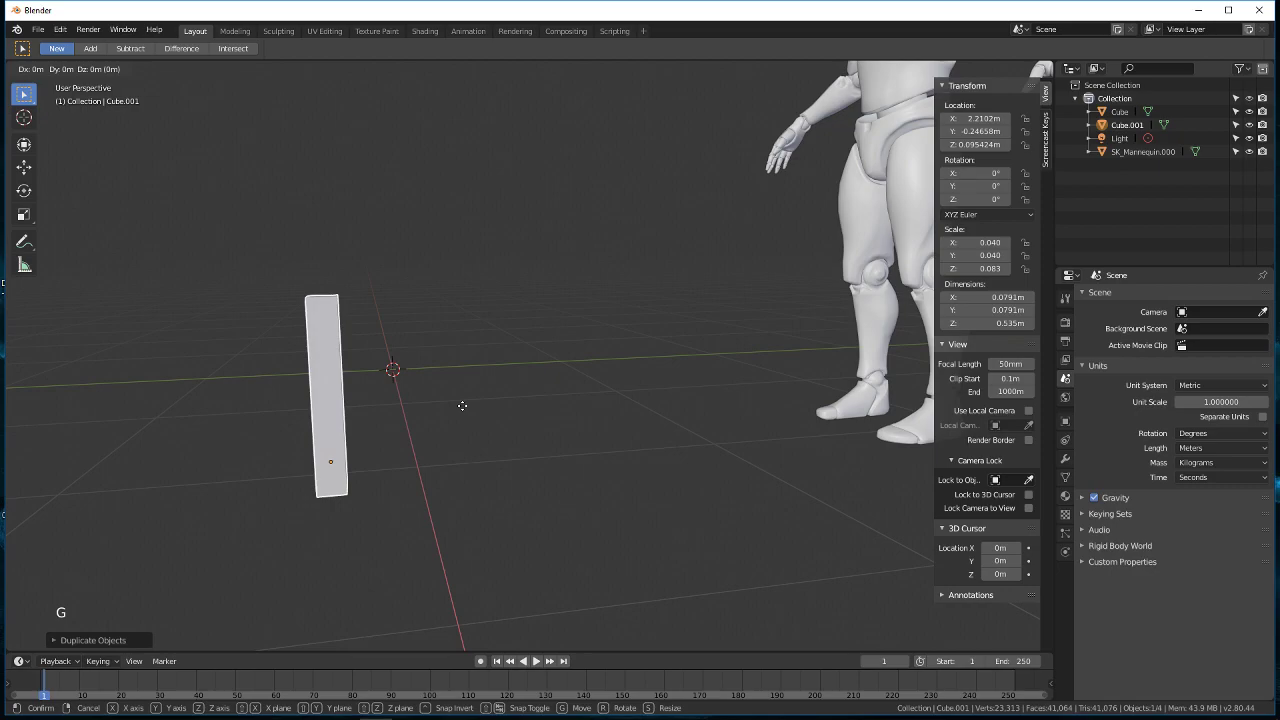
key(y)
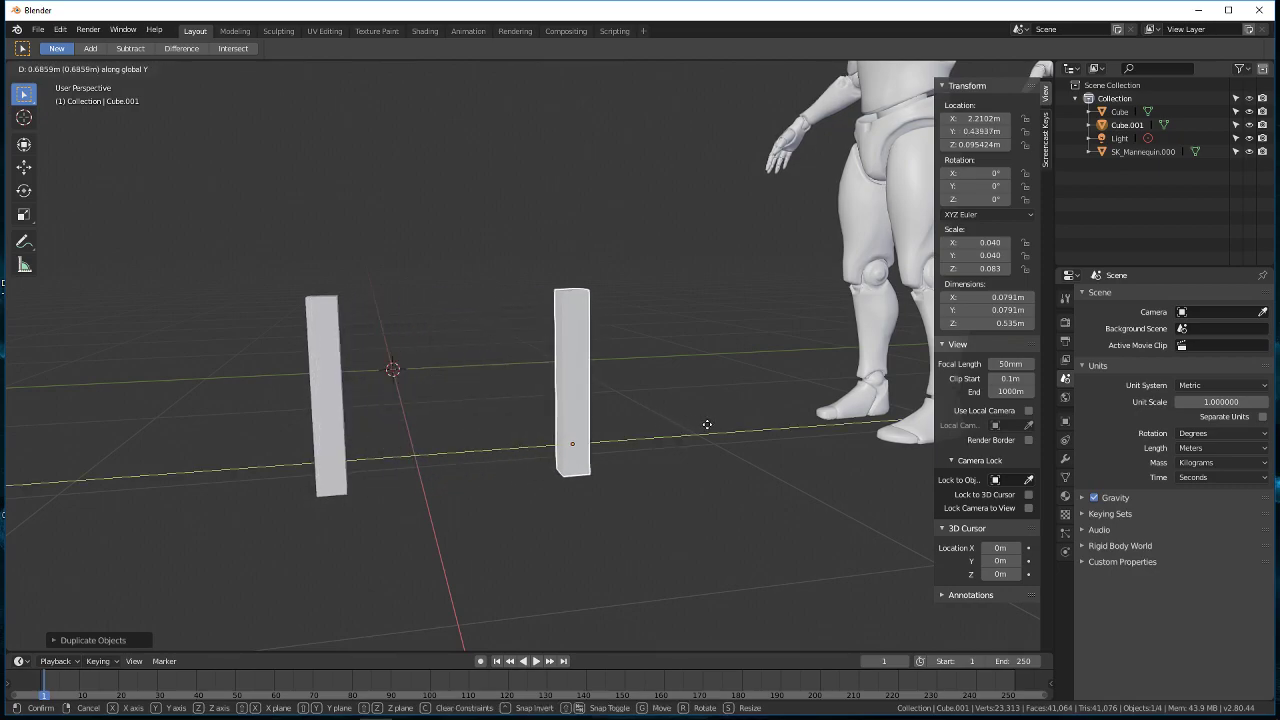
click(707, 425)
Step: Switch to the Cursor tool and place the 3D cursor on top of the first leg
middle_drag(409, 443, 568, 378)
scroll(668, 486, down, 2)
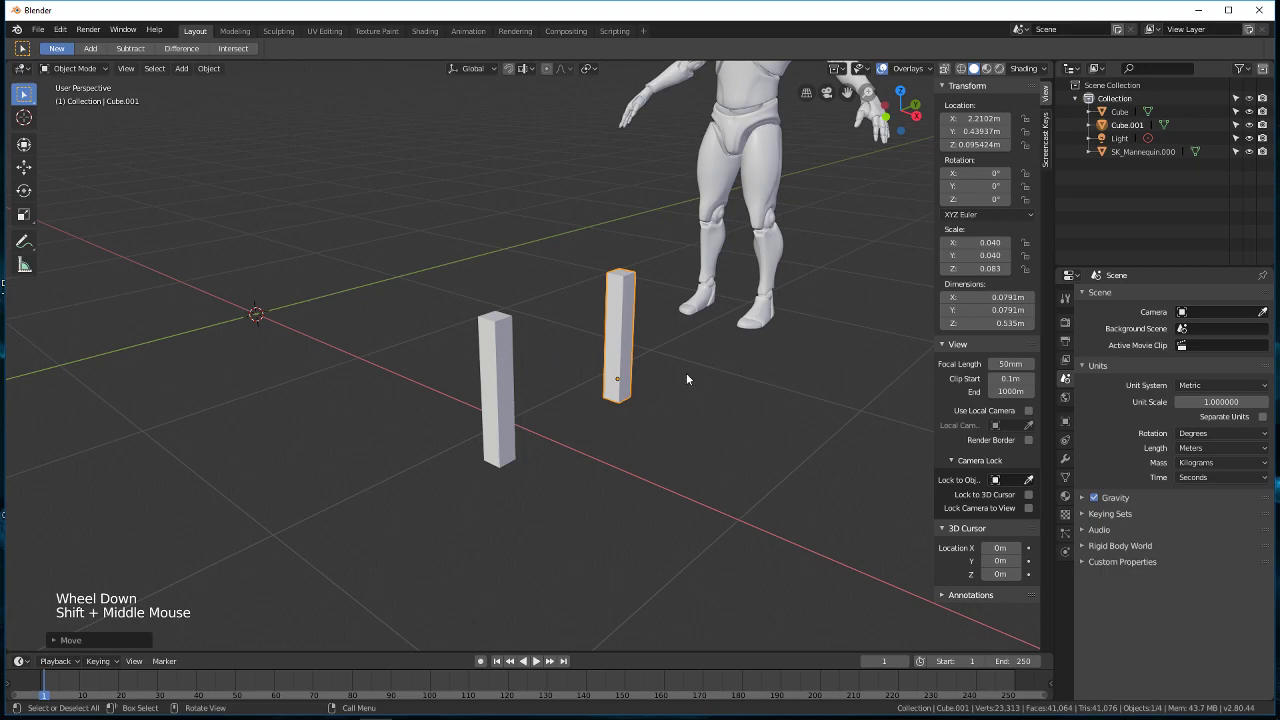
key(super)
middle_drag(553, 470, 661, 524)
click(24, 118)
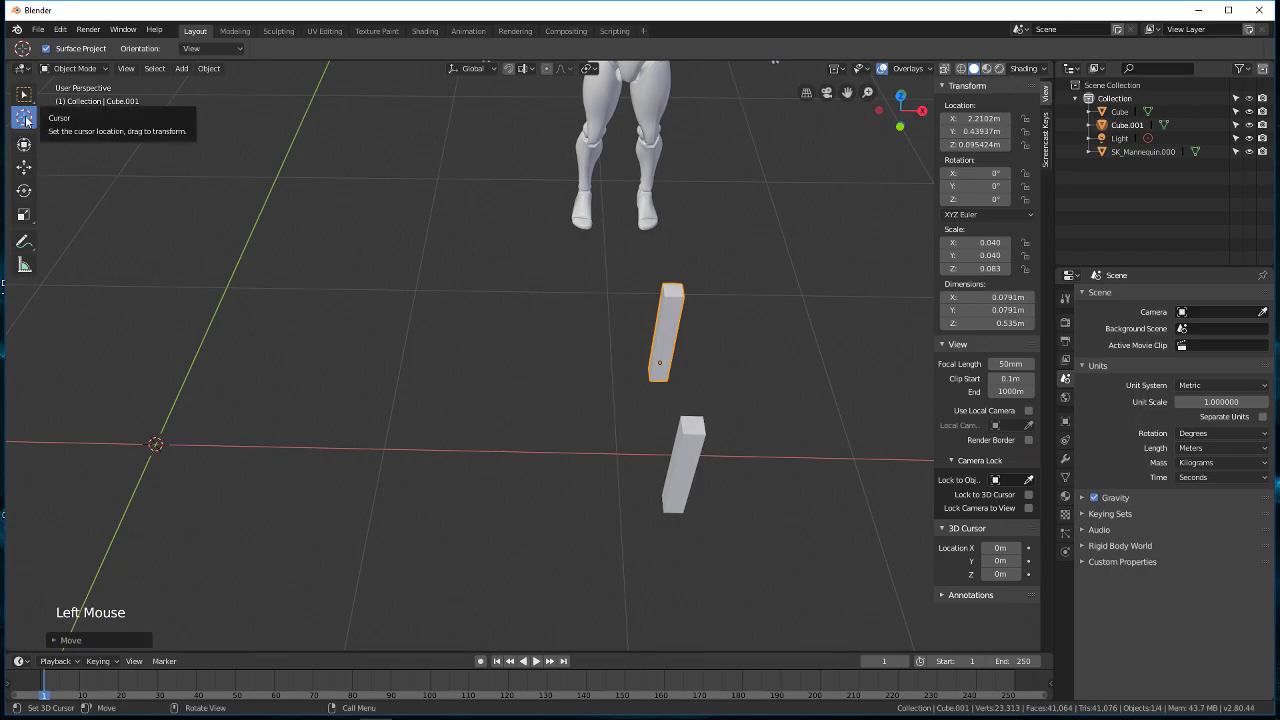
middle_drag(696, 429, 633, 381)
key(Tab)
key(Tab)
Step: Add the first leg to the selection and join both legs into one object
shift+click(490, 421)
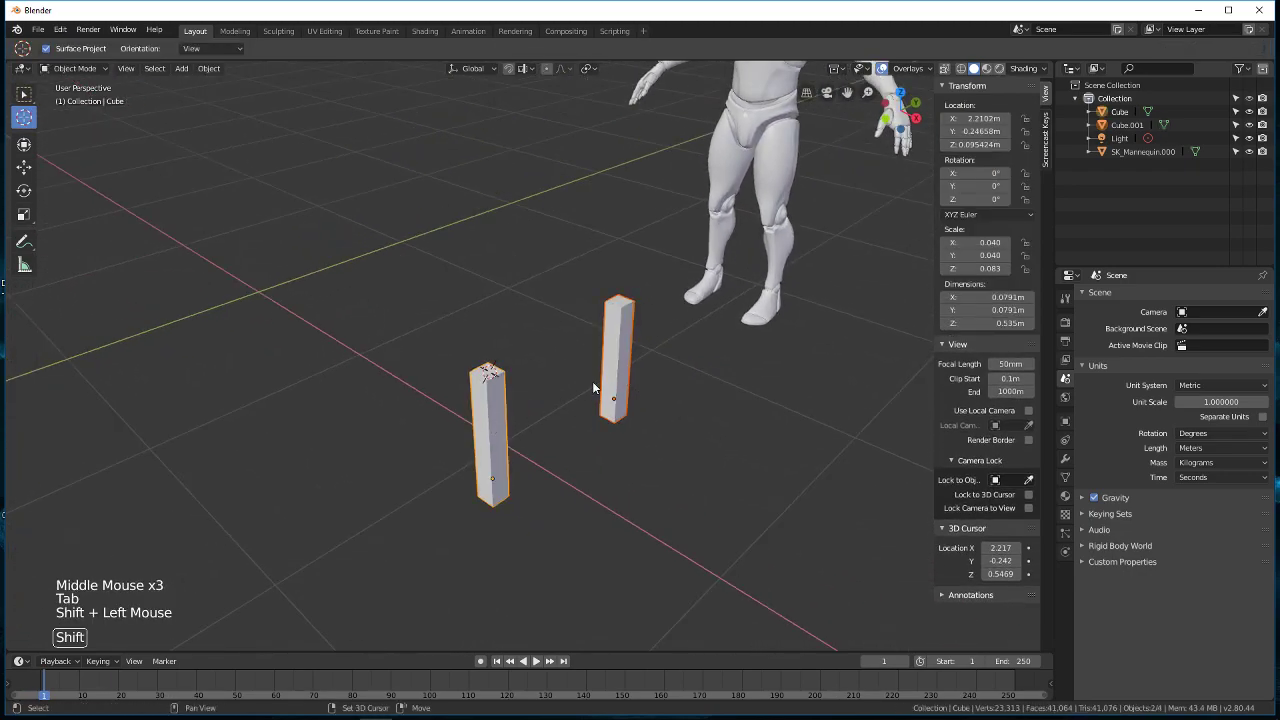
middle_drag(652, 369, 591, 354)
click(570, 343)
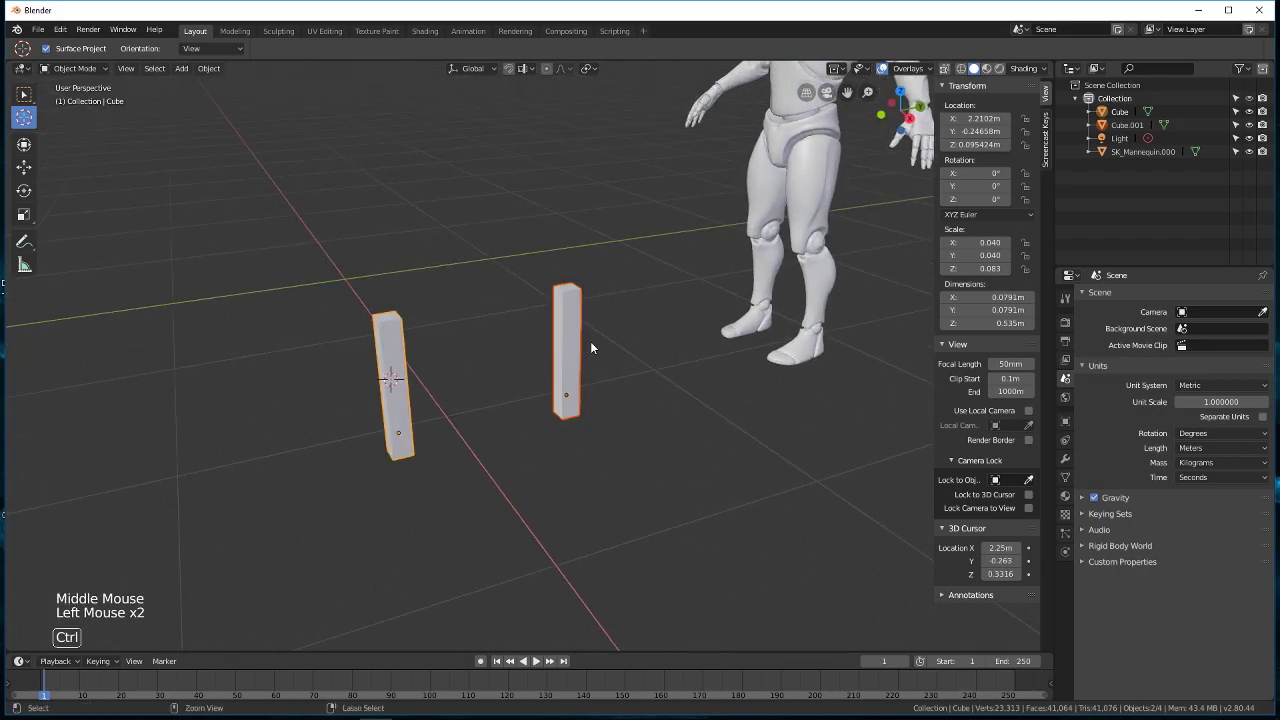
key(ctrl+j)
Step: In Edit Mode, select the first leg's top face and place the 3D cursor on it, at about X 2.215, Y -0.255, Z 0.547
middle_drag(586, 379, 546, 424)
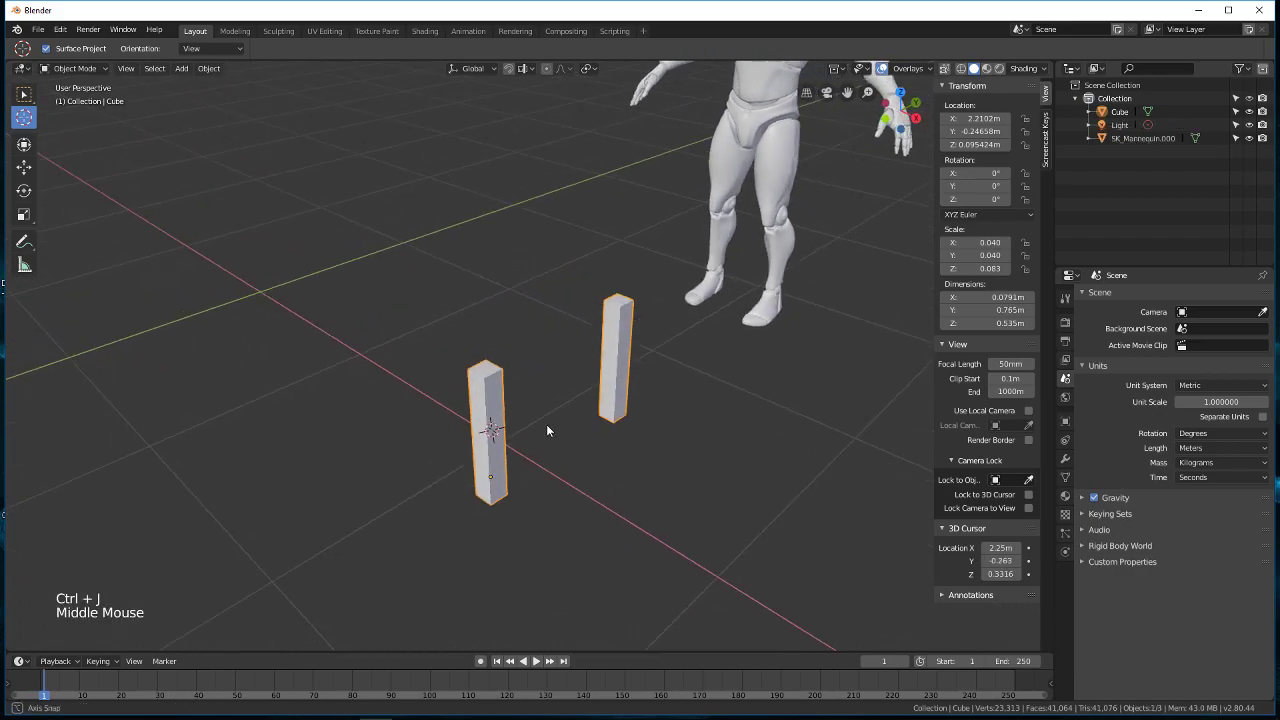
key(Tab)
middle_drag(631, 447, 517, 389)
click(478, 394)
click(22, 117)
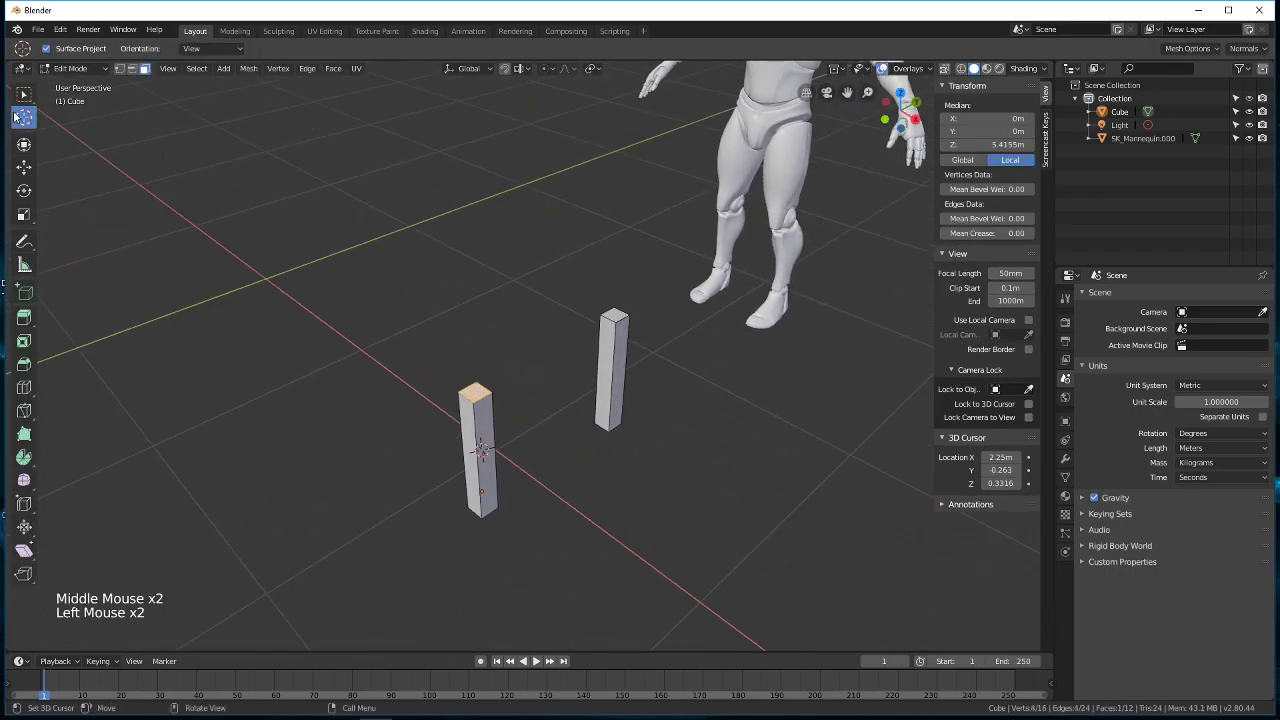
middle_drag(560, 426, 597, 426)
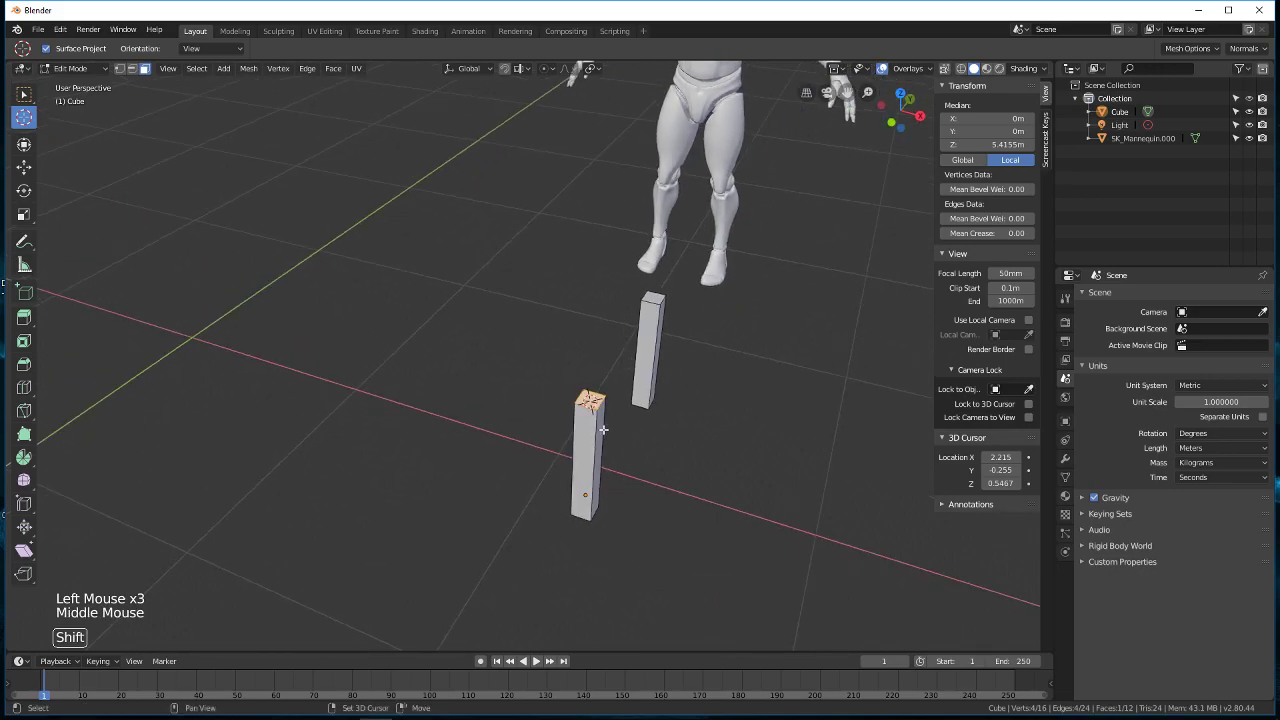
Step: Add a cube mesh at the 3D cursor and scale it down uniformly to about 0.06
key(shift+a)
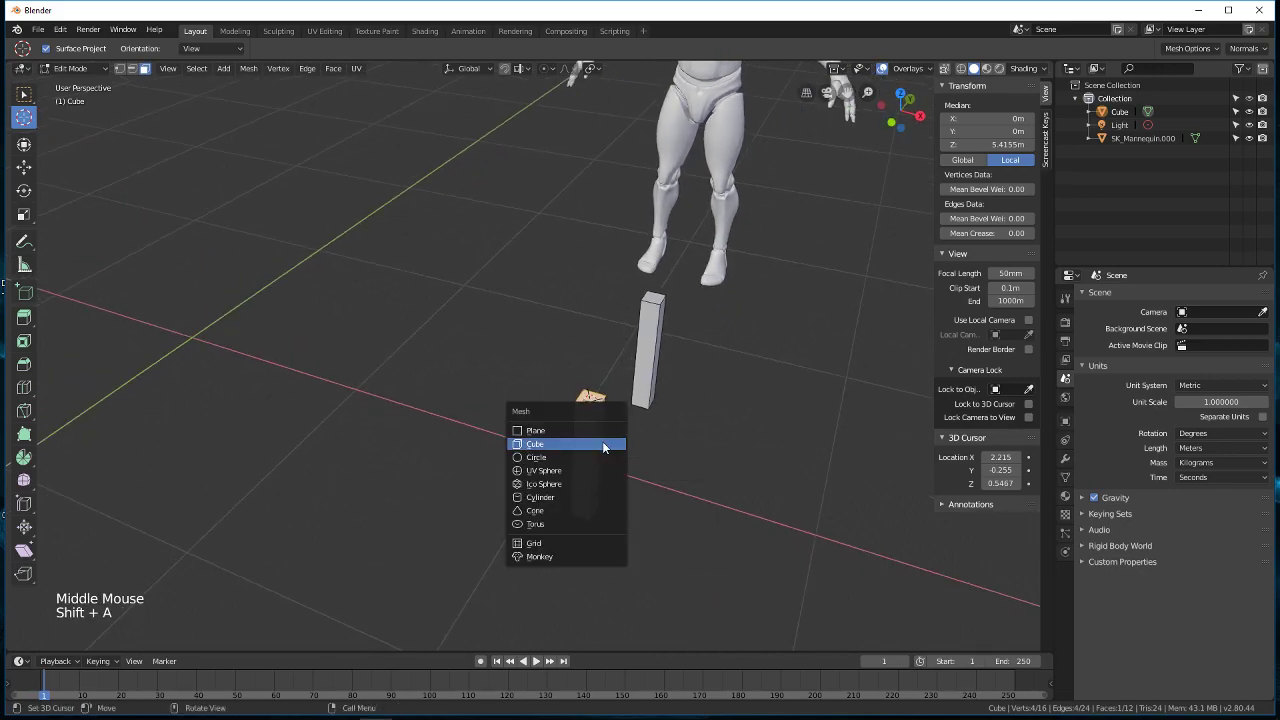
click(608, 443)
scroll(608, 443, down, 6)
middle_drag(590, 410, 703, 386)
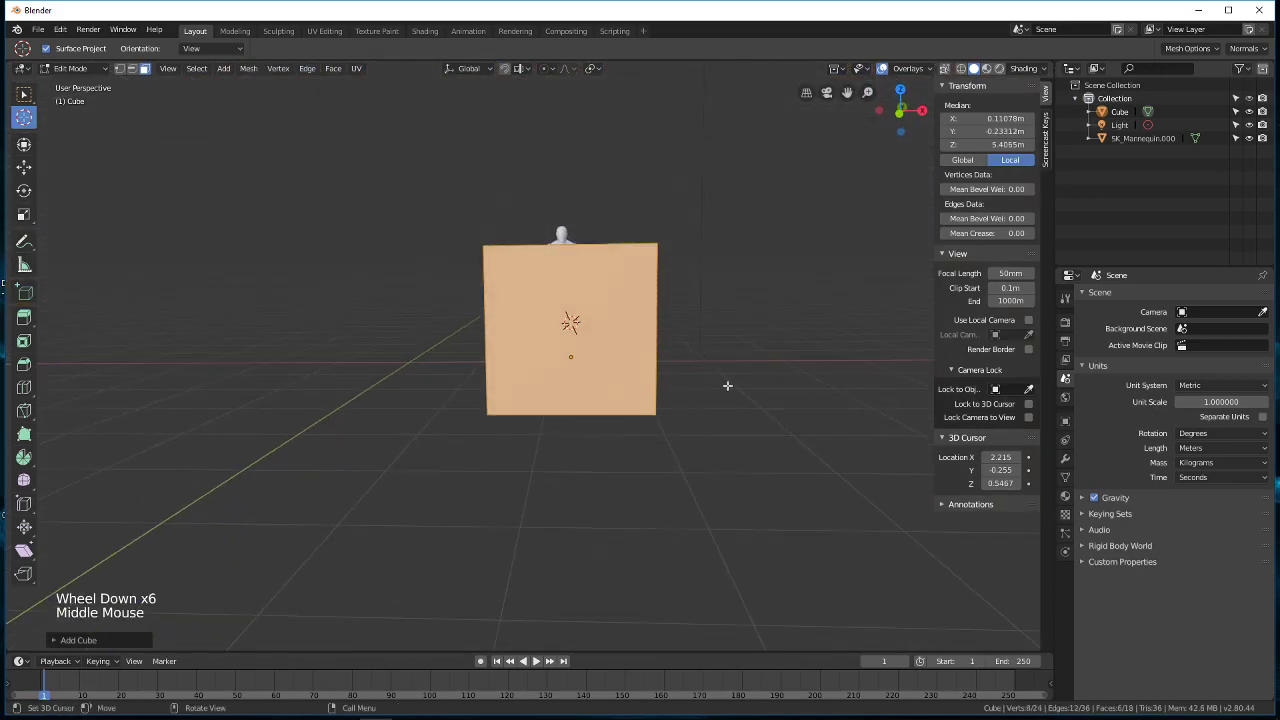
scroll(740, 390, up, 2)
key(s)
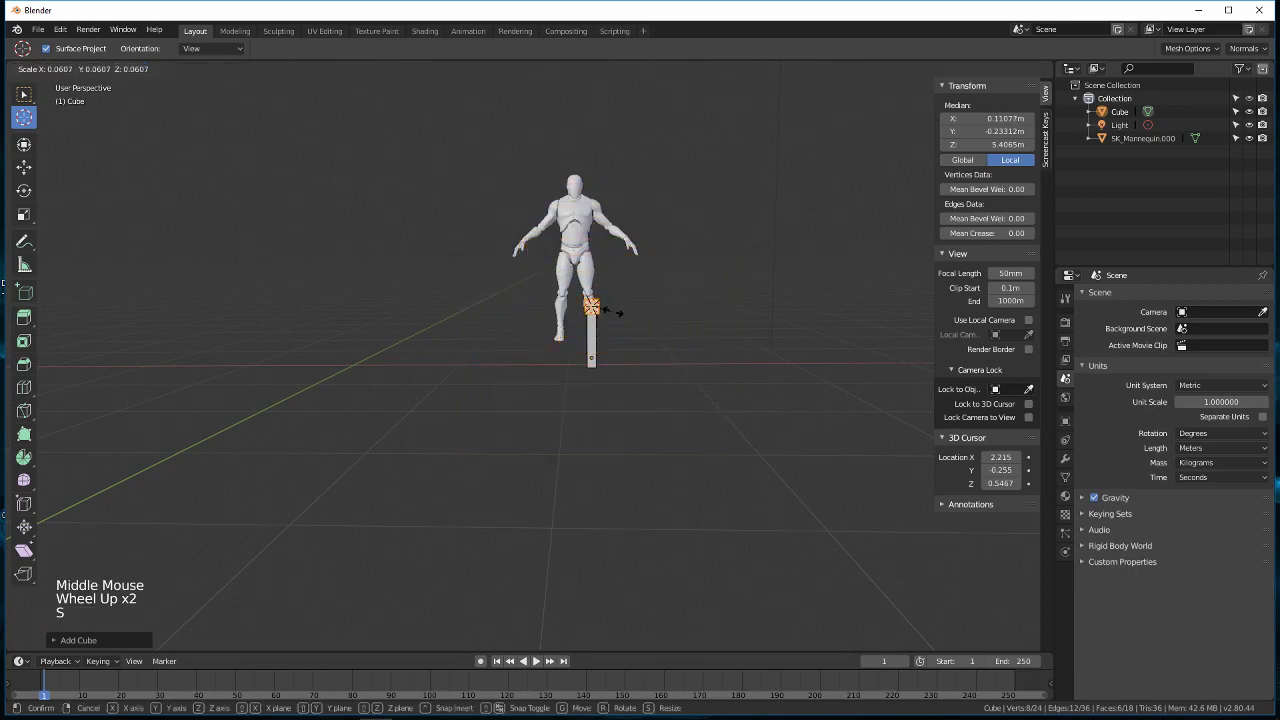
click(615, 311)
Step: Scale the new cube about 6.7 times in X and Y only, forming a flat seat slab
shift+scroll(600, 330, up, 1)
shift+middle_drag(600, 330, 560, 370)
scroll(520, 390, up, 3)
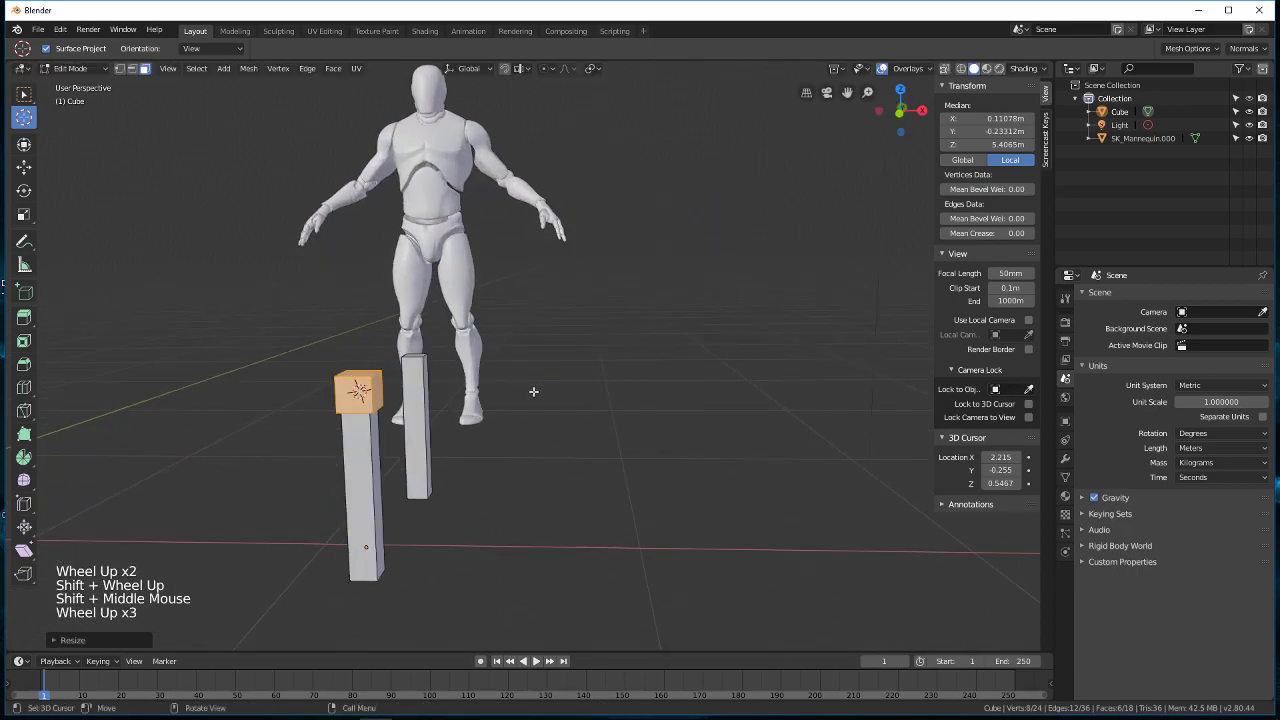
key(s)
key(shift+z)
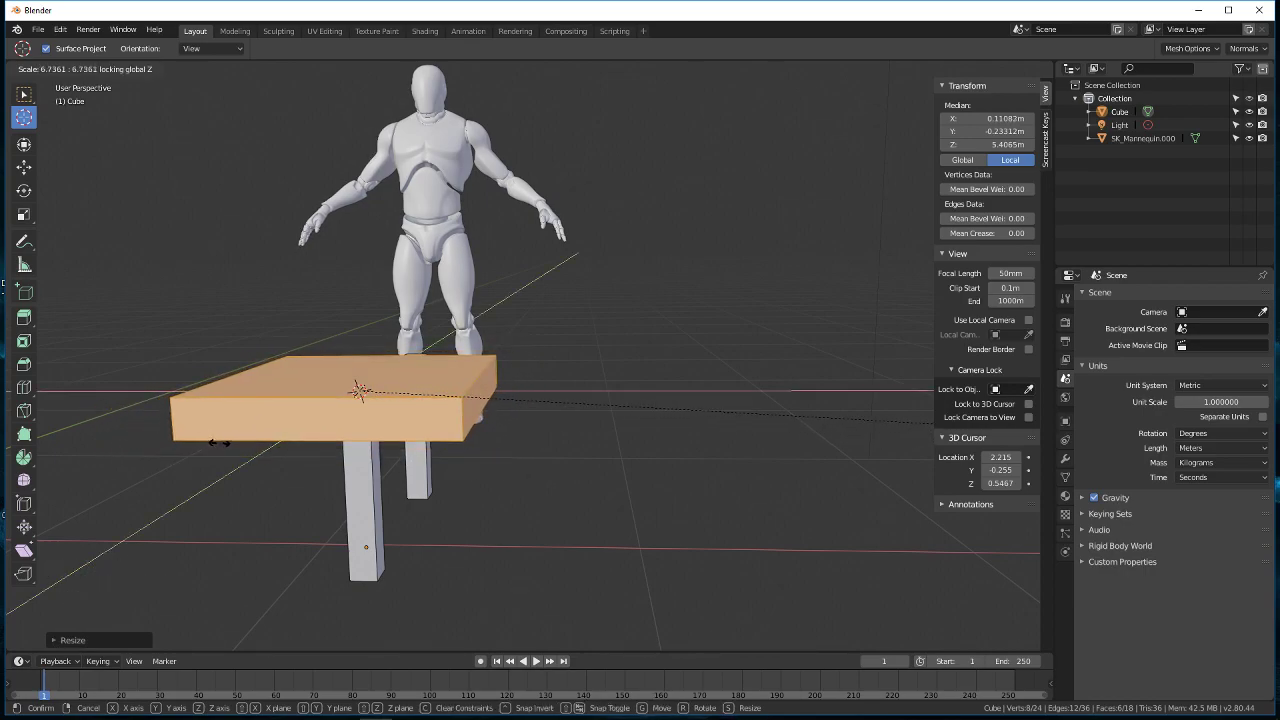
click(220, 443)
Step: Move the seat slab horizontally over the two legs, about -0.26 m in X and 0.35 m in Y
middle_drag(220, 443, 298, 472)
middle_drag(521, 507, 692, 505)
scroll(640, 512, down, 3)
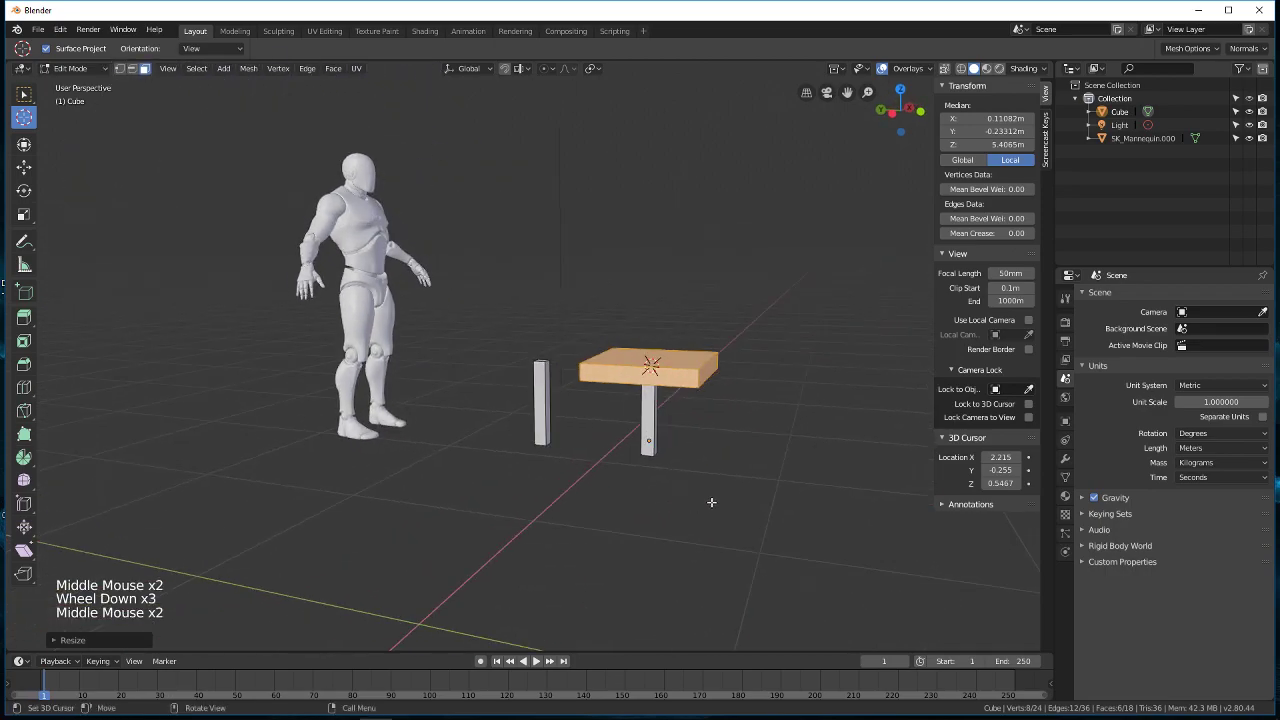
key(g)
key(shift+z)
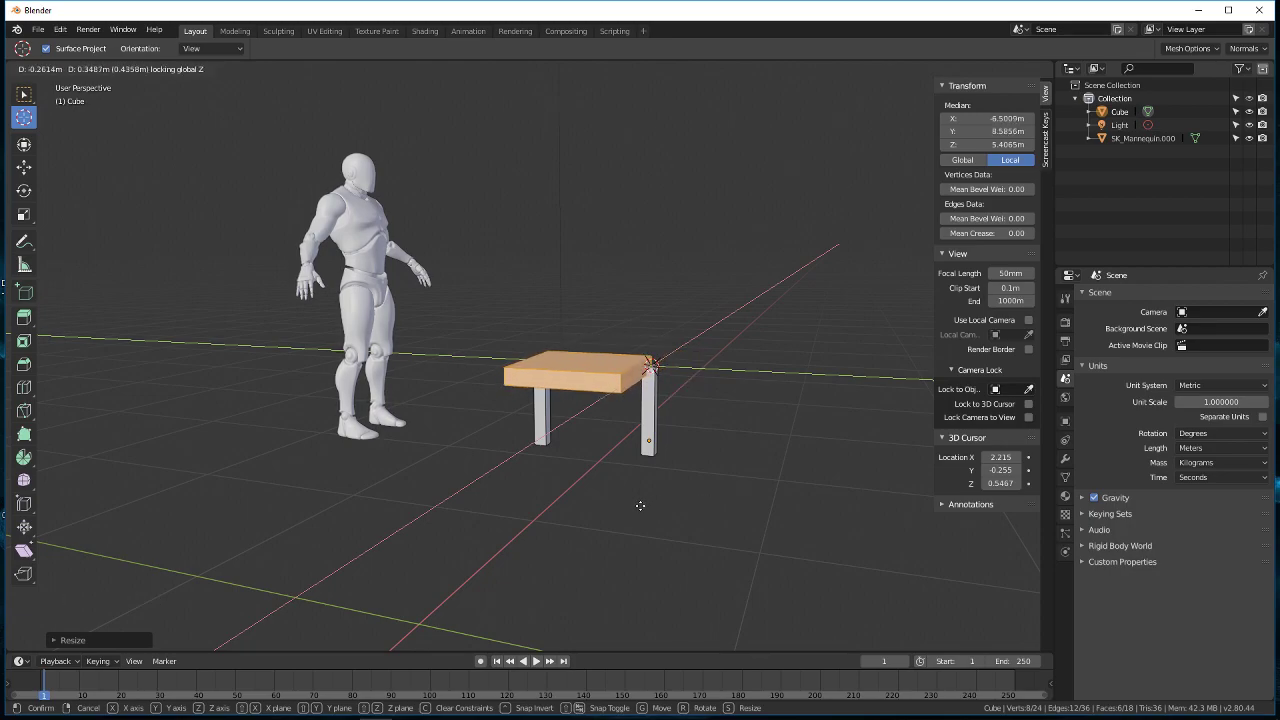
click(640, 506)
Step: Widen the seat slab along Y to span the outer sides of both legs
middle_drag(640, 506, 500, 517)
scroll(470, 500, up, 4)
scroll(340, 454, up, 2)
scroll(380, 480, up, 1)
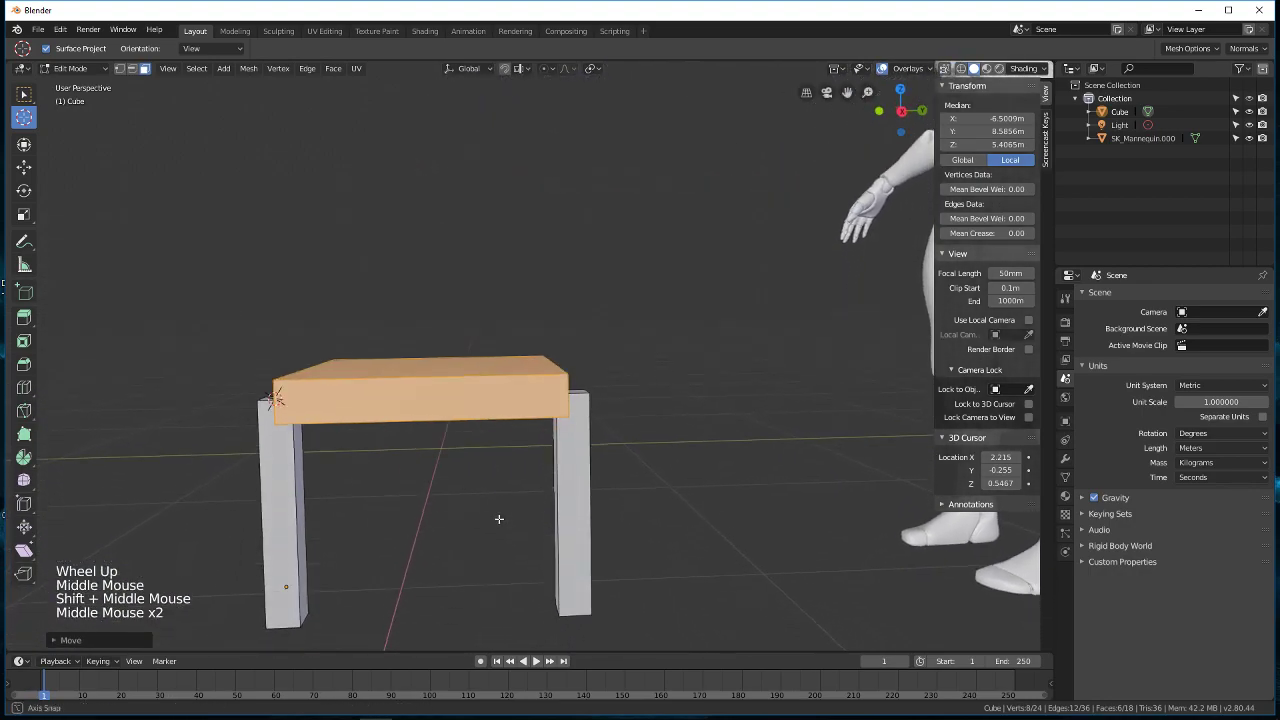
key(s)
key(y)
click(721, 458)
Step: Shift the seat slab along X to line its edge up with the legs, at about -7.25 m local X
middle_drag(721, 458, 449, 489)
scroll(552, 467, down, 3)
key(g)
key(x)
click(566, 460)
scroll(445, 491, up, 3)
scroll(423, 474, up, 1)
scroll(348, 484, down, 1)
middle_drag(348, 484, 385, 490)
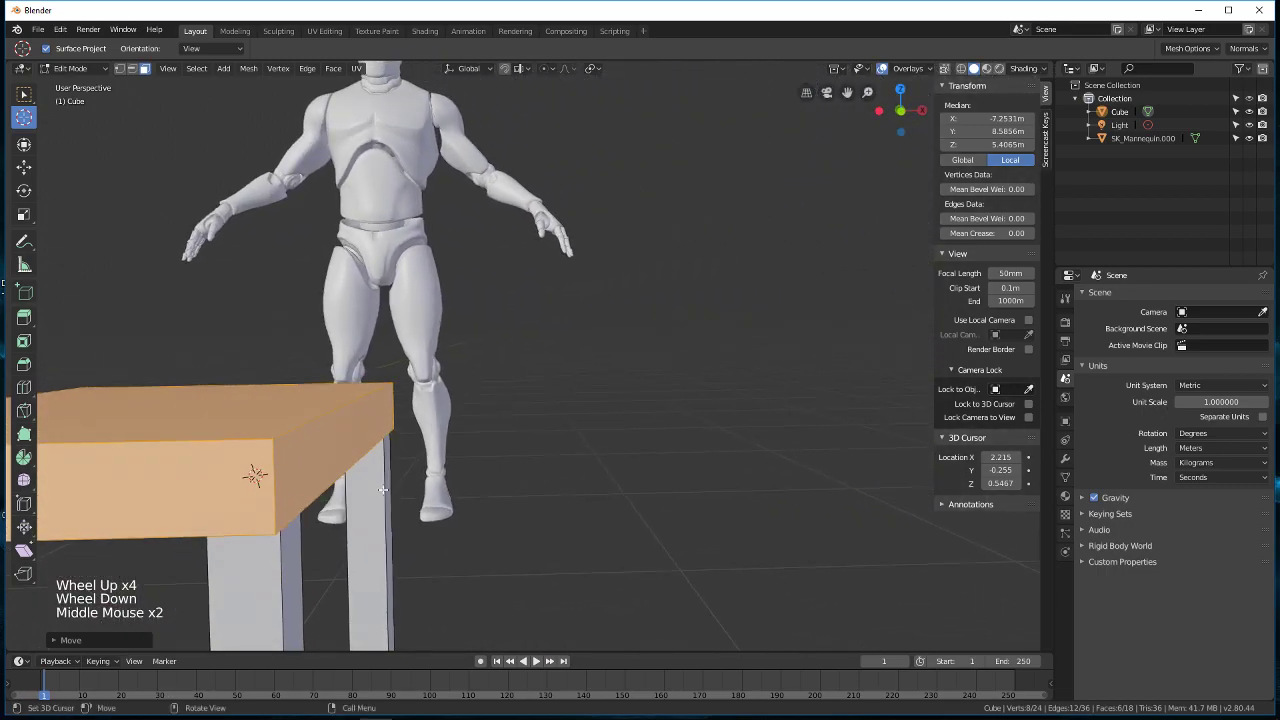
Step: Examine the seat edge of the reference chair in GIMP, return to Blender, and thin the seat slab along Z
click(280, 708)
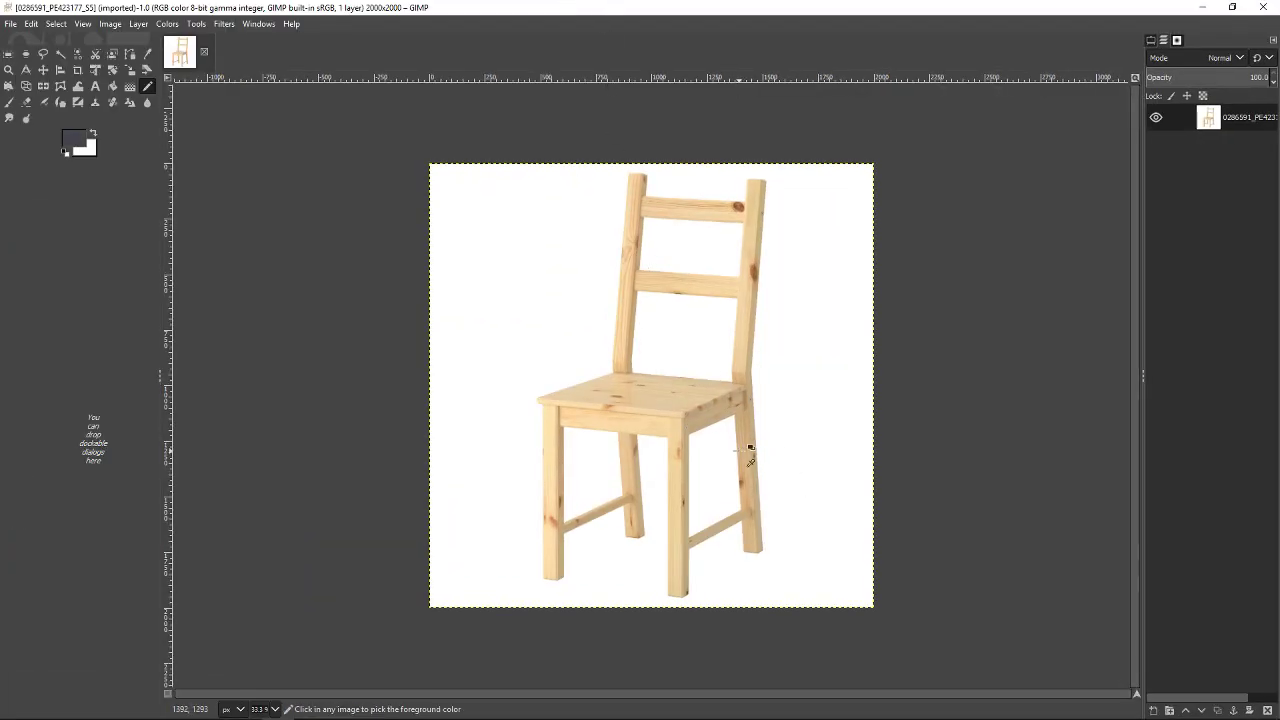
ctrl+scroll(750, 452, up, 4)
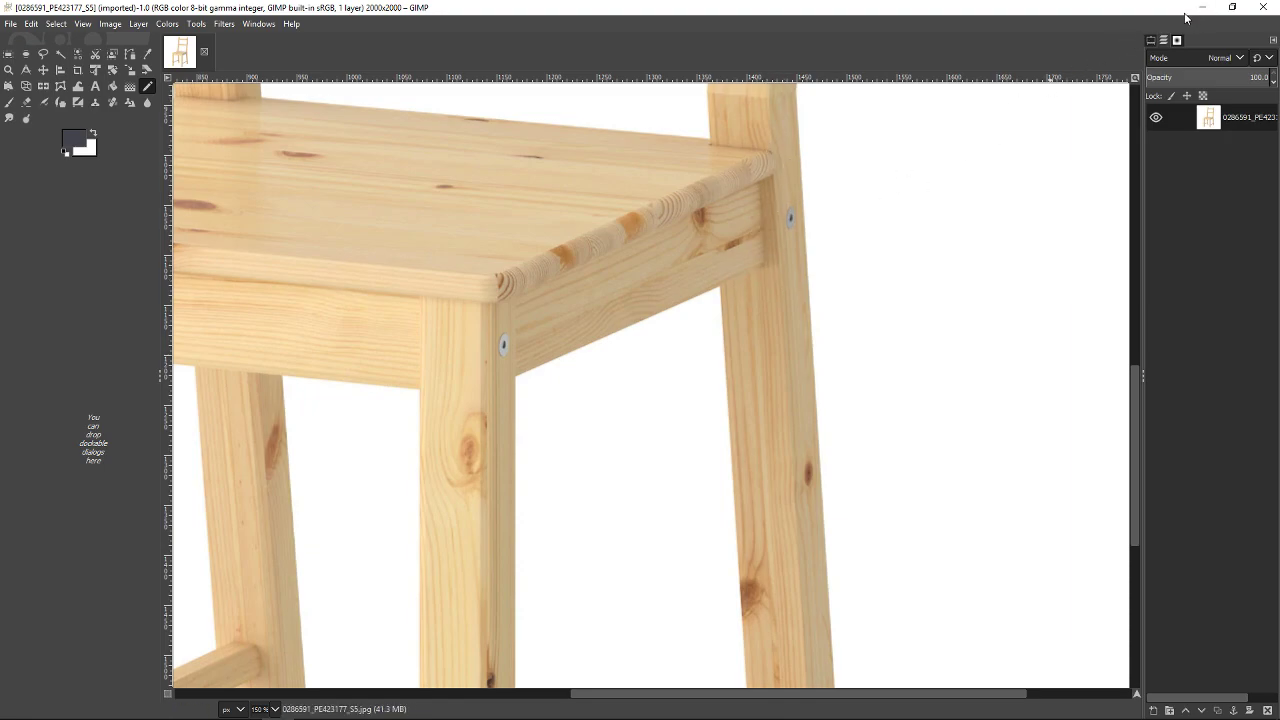
click(1201, 8)
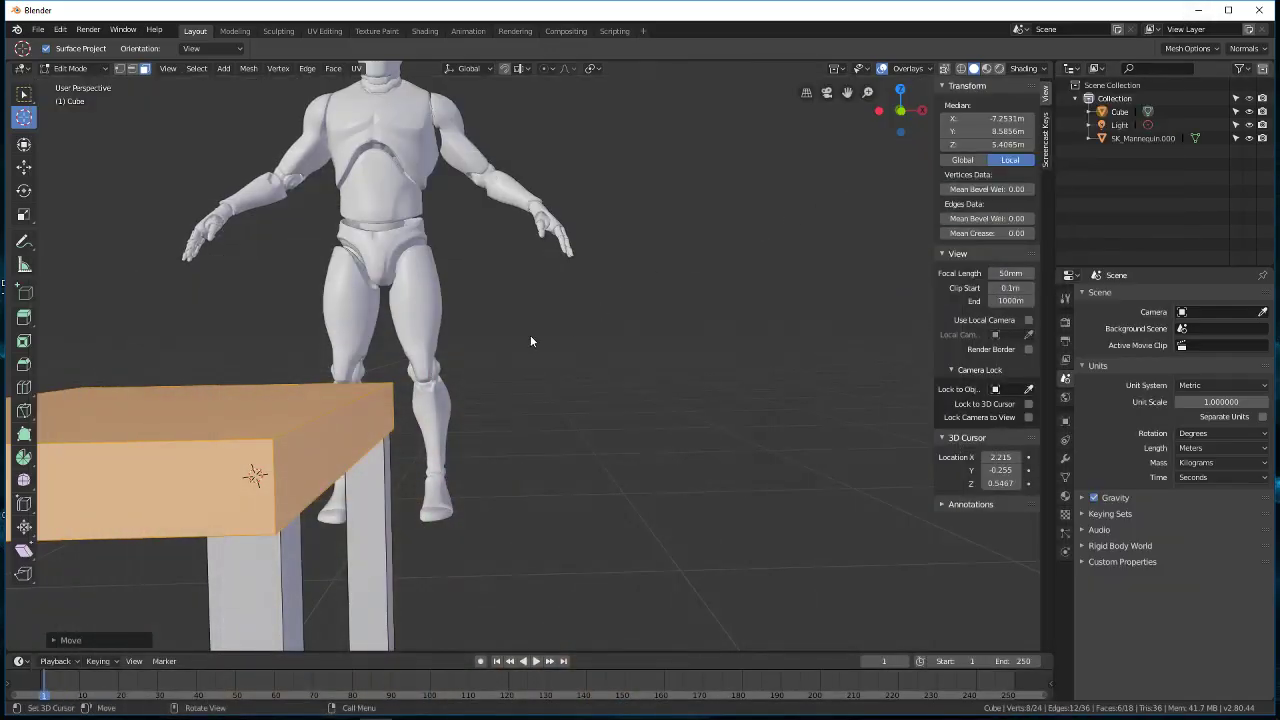
middle_drag(462, 433, 430, 409)
shift+middle_drag(238, 429, 300, 405)
middle_drag(300, 405, 380, 422)
key(s)
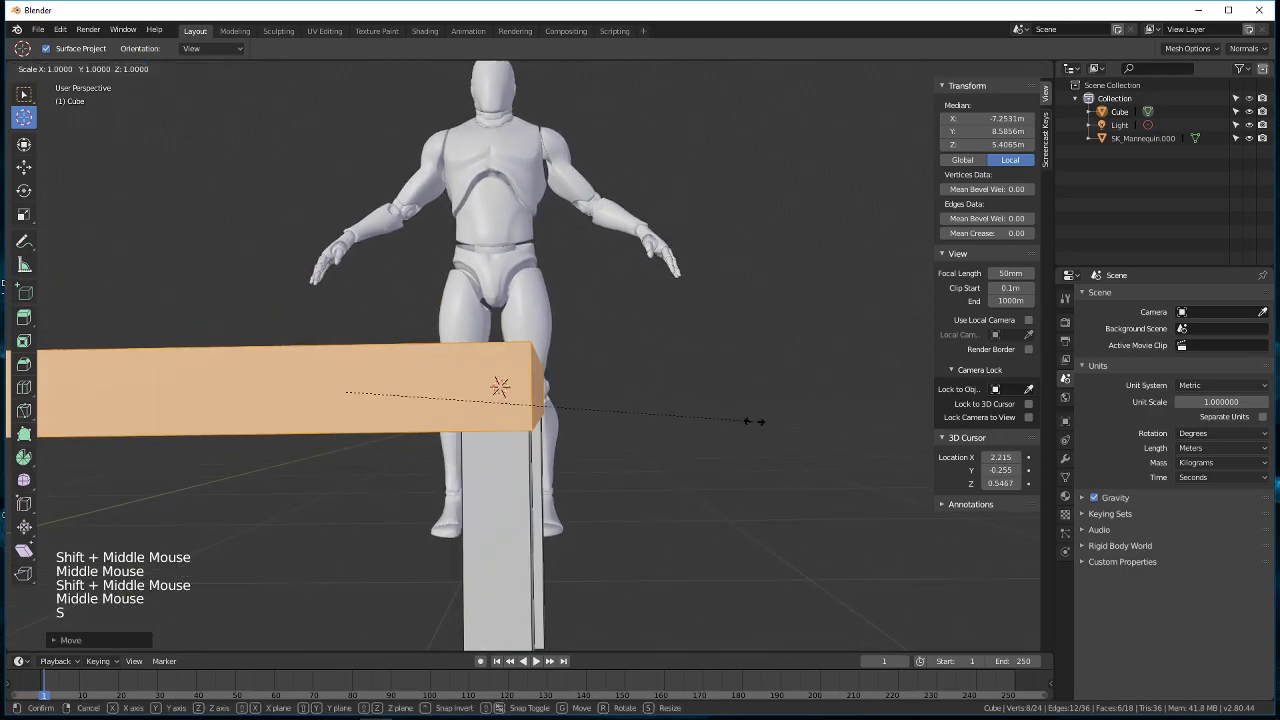
key(z)
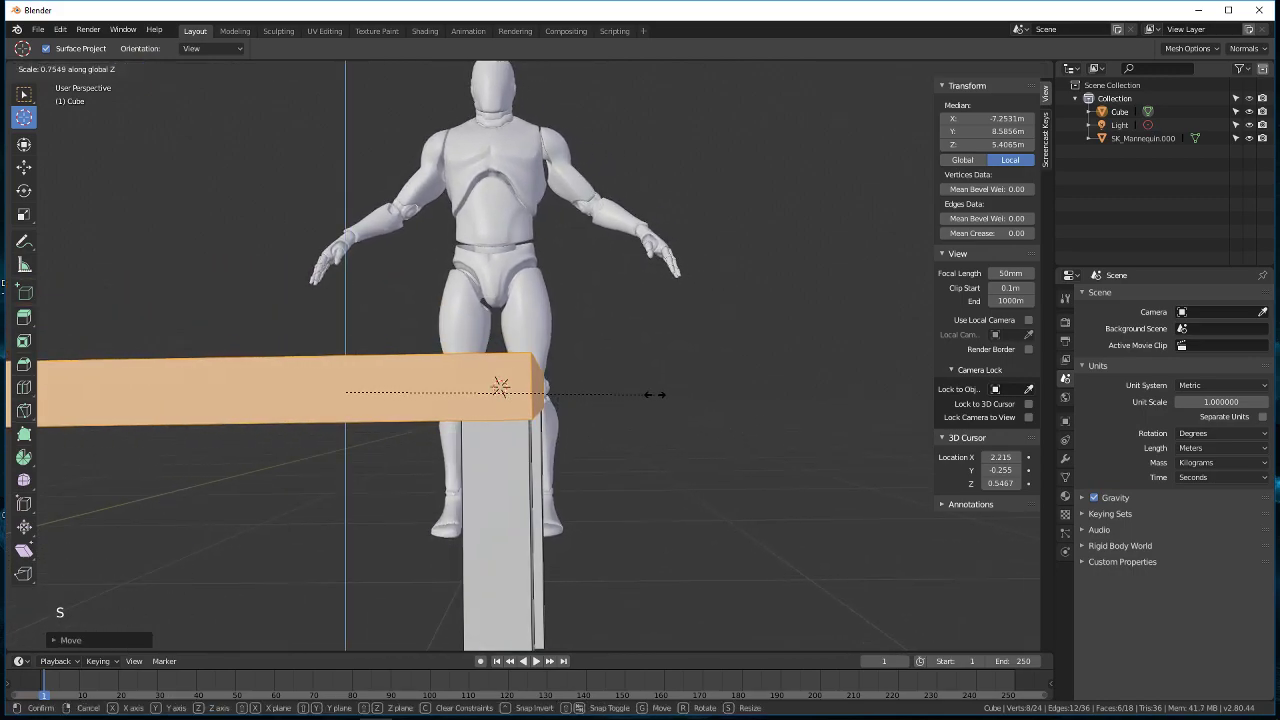
click(478, 381)
middle_drag(508, 391, 554, 408)
key(super)
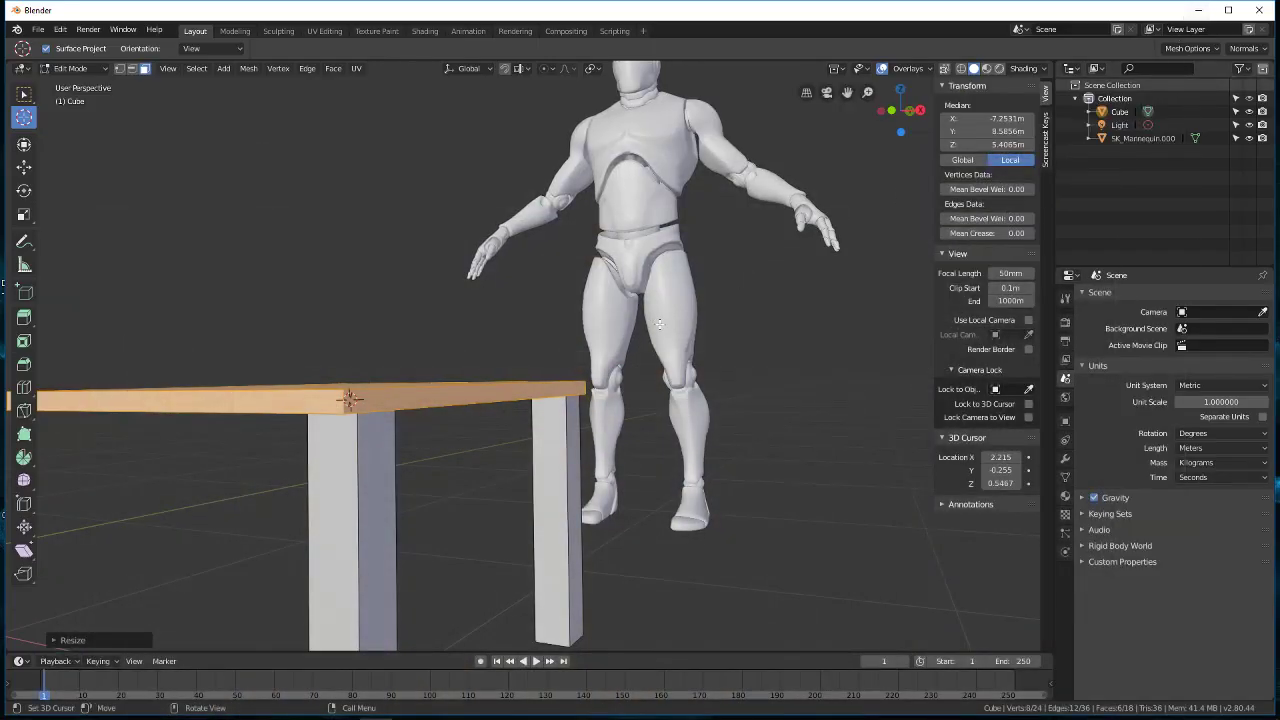
Step: Scale the seat slab along Z to make it slightly thicker
middle_drag(620, 330, 671, 323)
key(s)
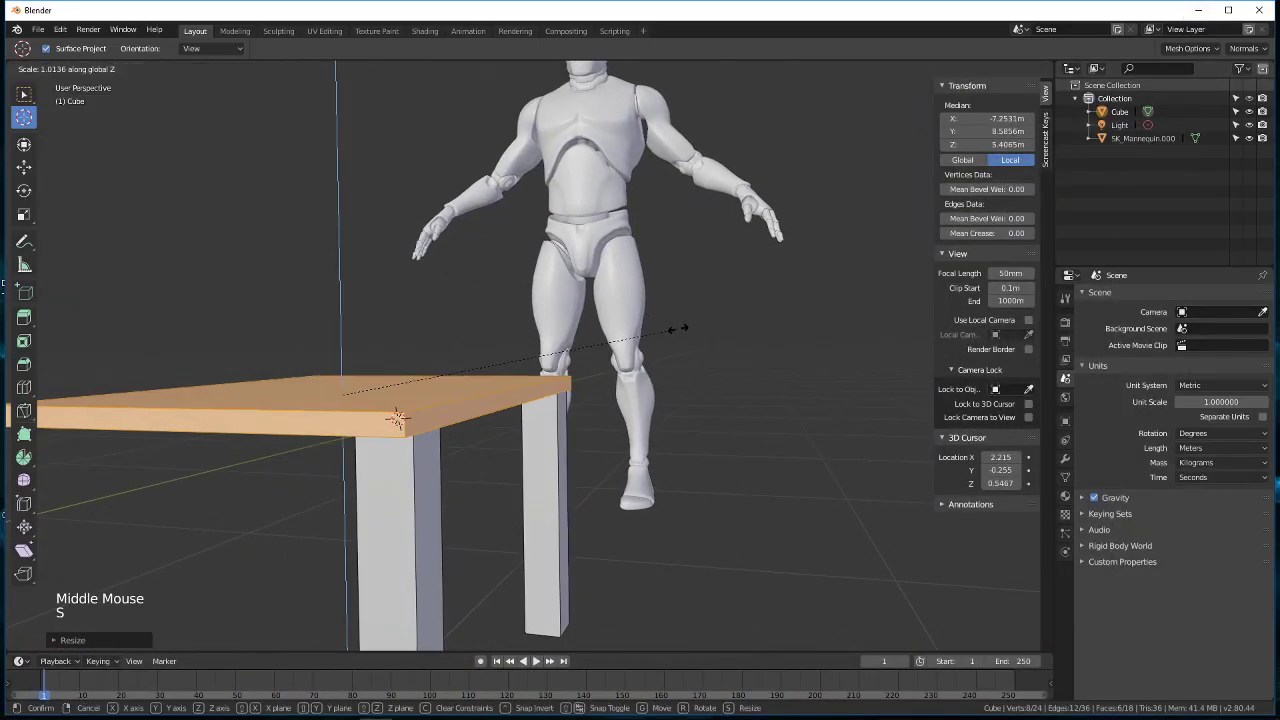
click(736, 317)
middle_drag(720, 388, 686, 388)
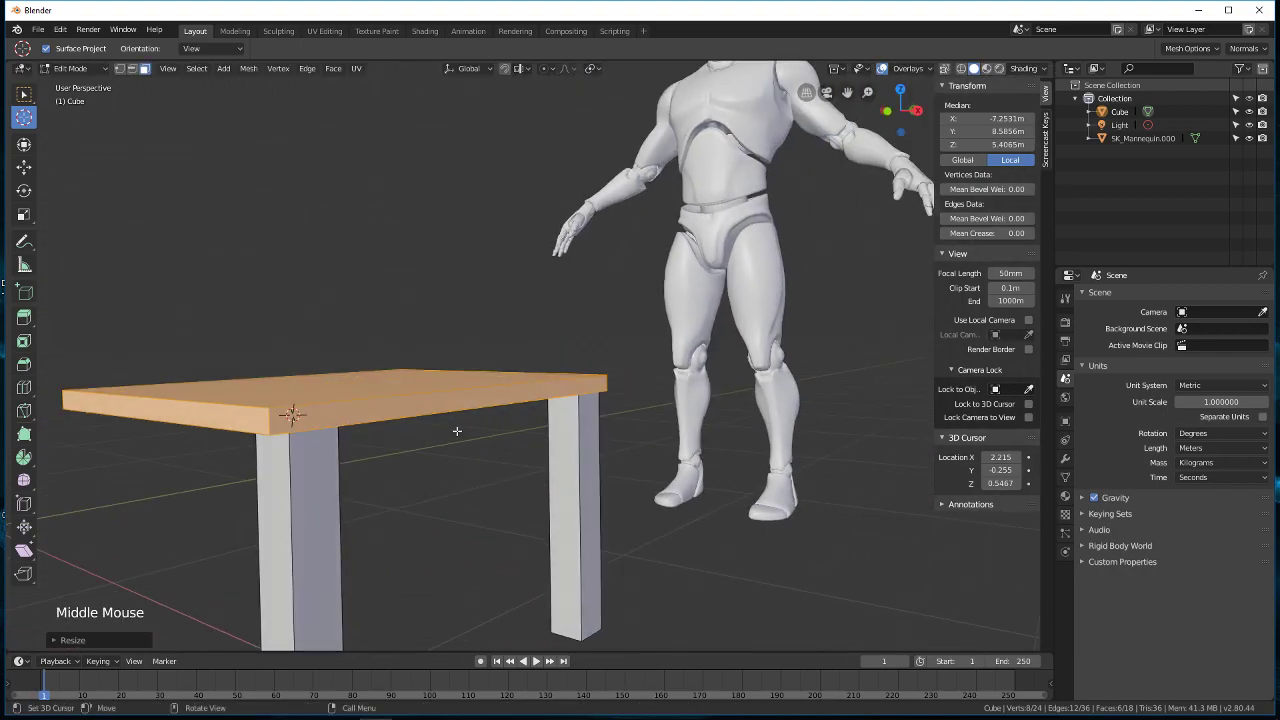
middle_drag(403, 445, 436, 455)
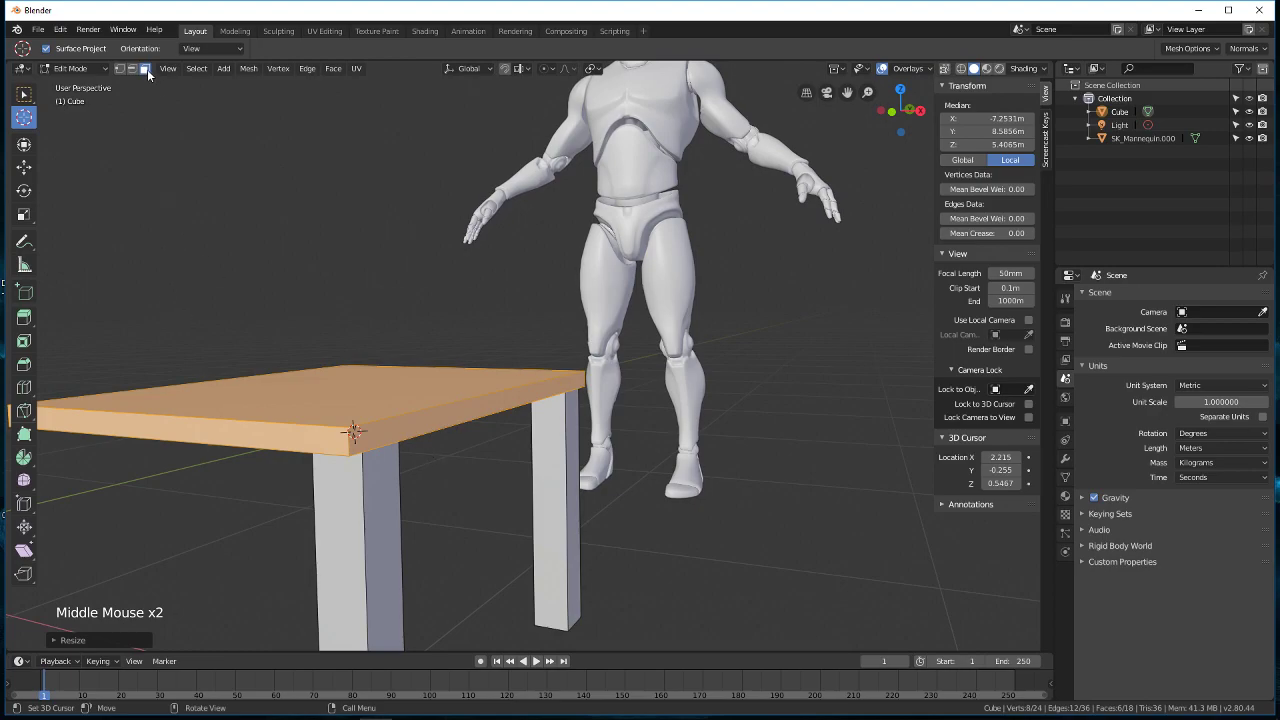
click(470, 419)
right_click(468, 407)
click(534, 394)
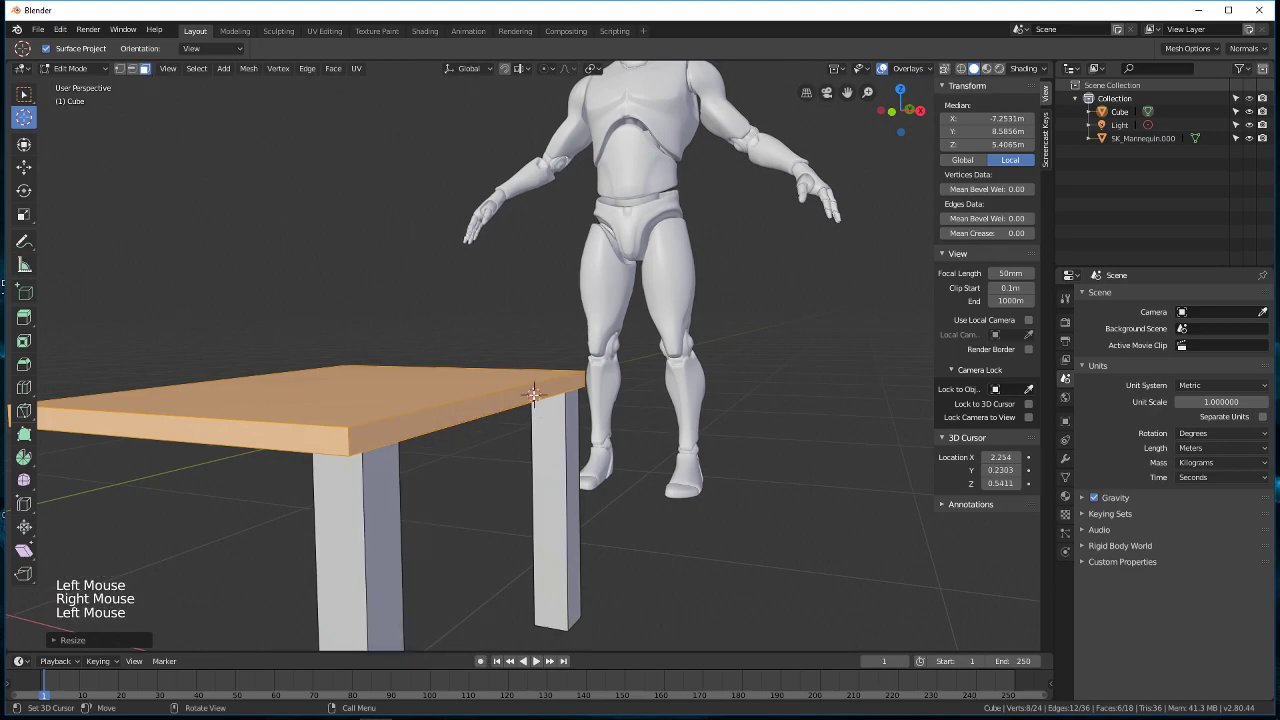
key(Tab)
key(Tab)
click(469, 414)
key(a)
key(a)
key(a)
click(465, 413)
click(458, 410)
right_click(458, 410)
click(523, 395)
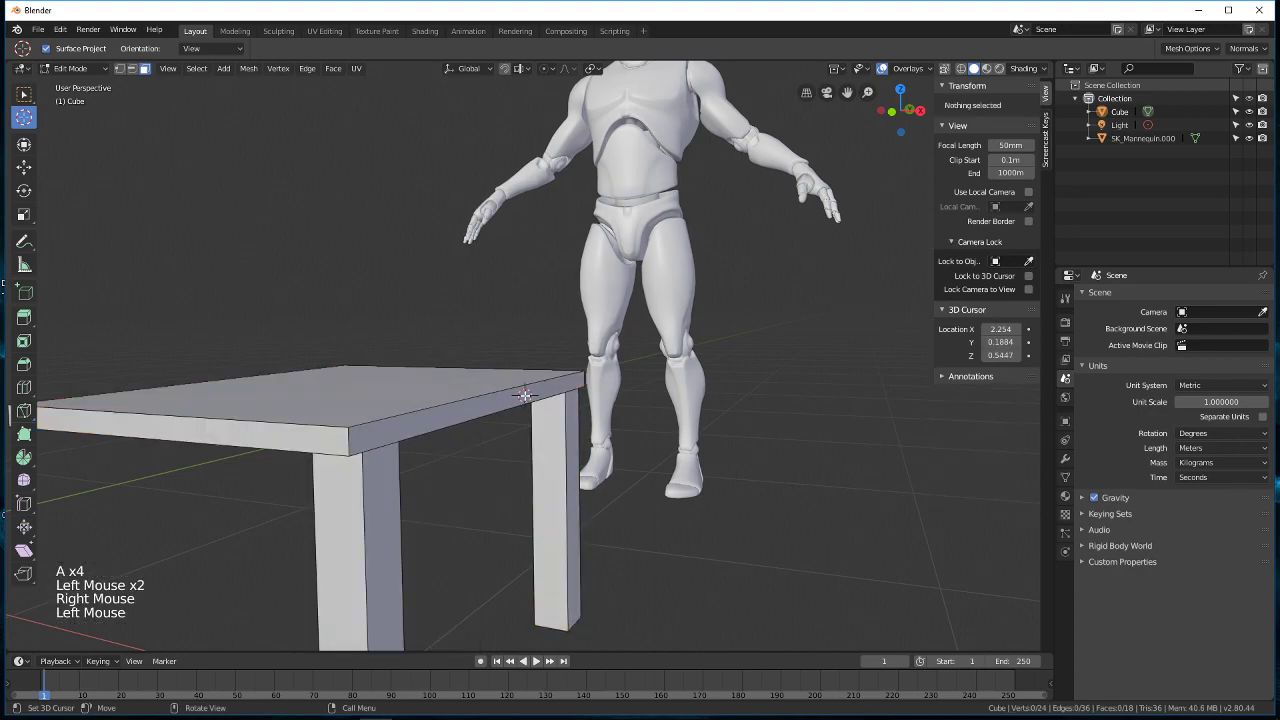
Step: Select the seat slab's side face above the two legs and move it outward along X to about 1.56 m local X
middle_drag(482, 454, 222, 357)
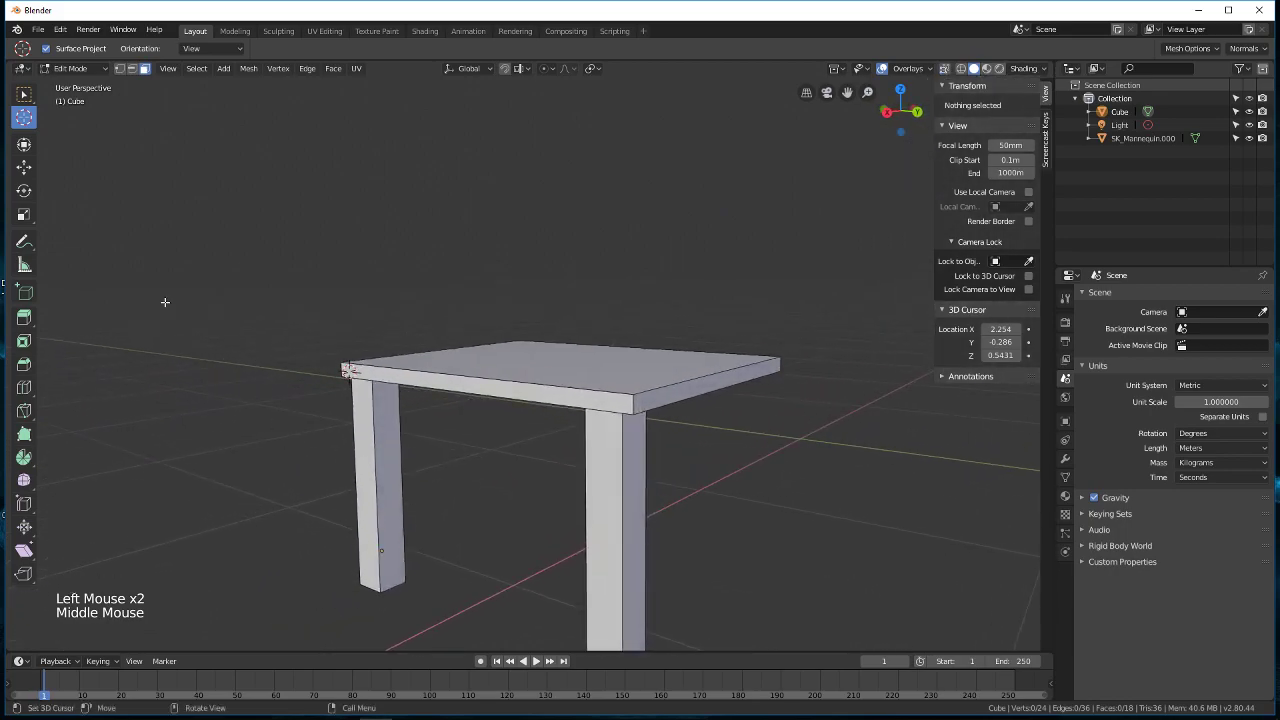
click(20, 95)
click(465, 391)
middle_drag(406, 423, 635, 419)
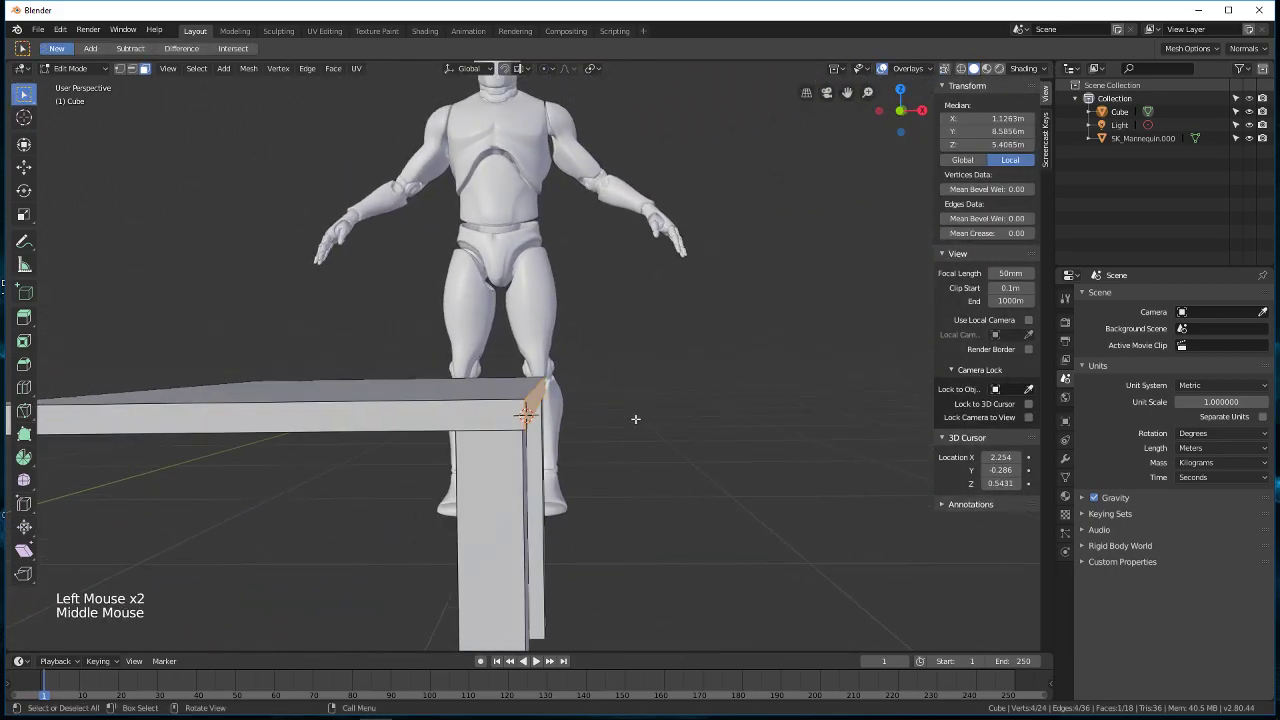
scroll(635, 420, down, 2)
key(g)
key(x)
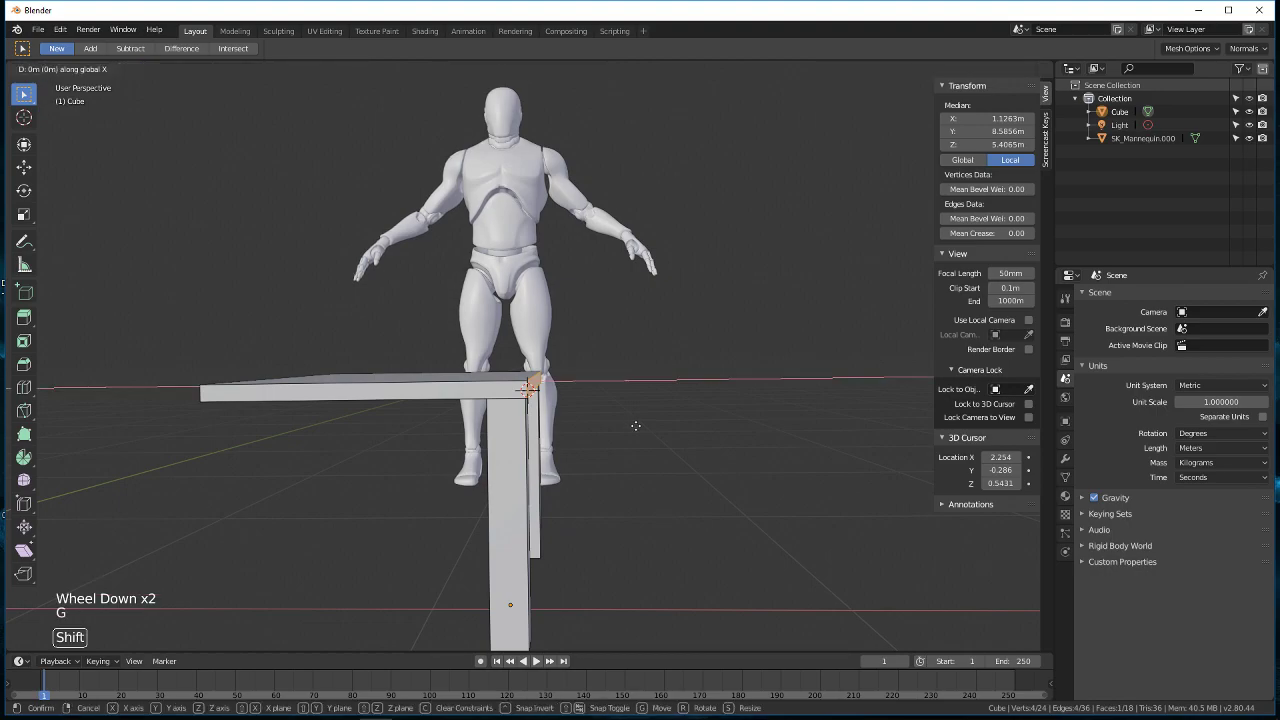
click(704, 433)
middle_drag(674, 446, 549, 506)
Step: Switch to GIMP, examine the seat and leg proportions of the reference chair, and return to Blender
key(super)
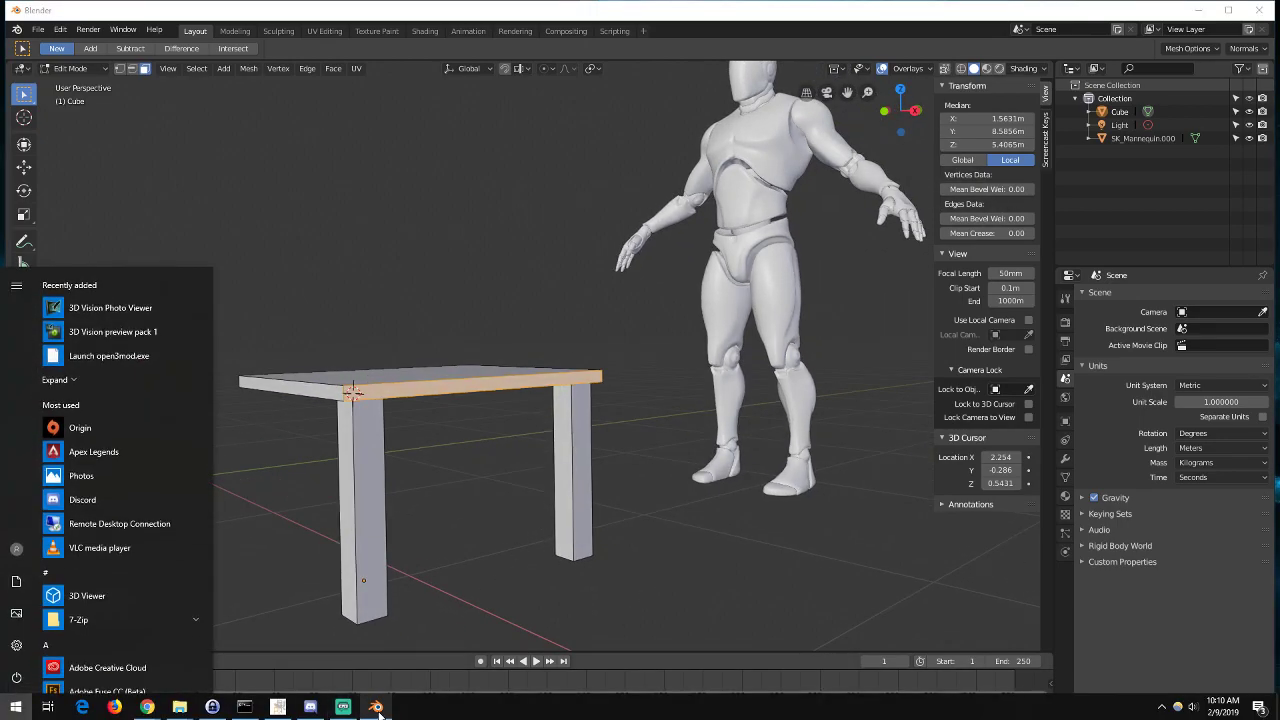
click(278, 708)
scroll(640, 505, down, 5)
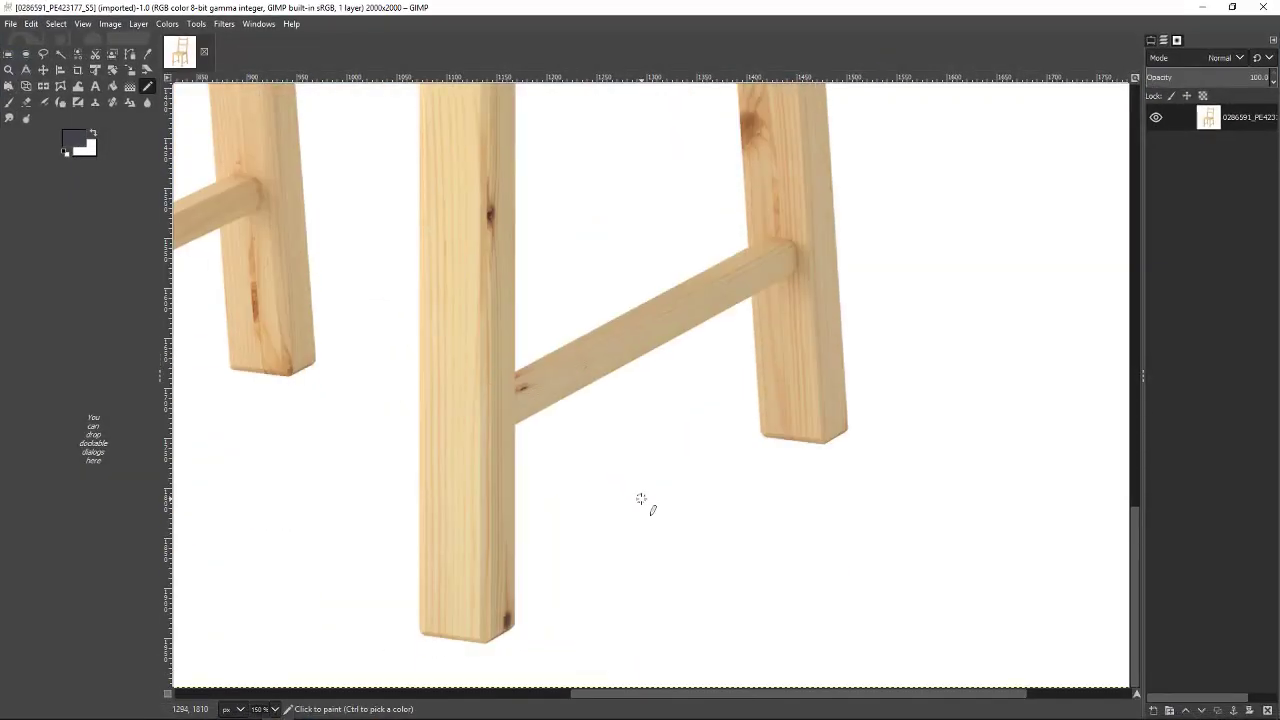
scroll(645, 502, up, 5)
ctrl+scroll(643, 500, down, 2)
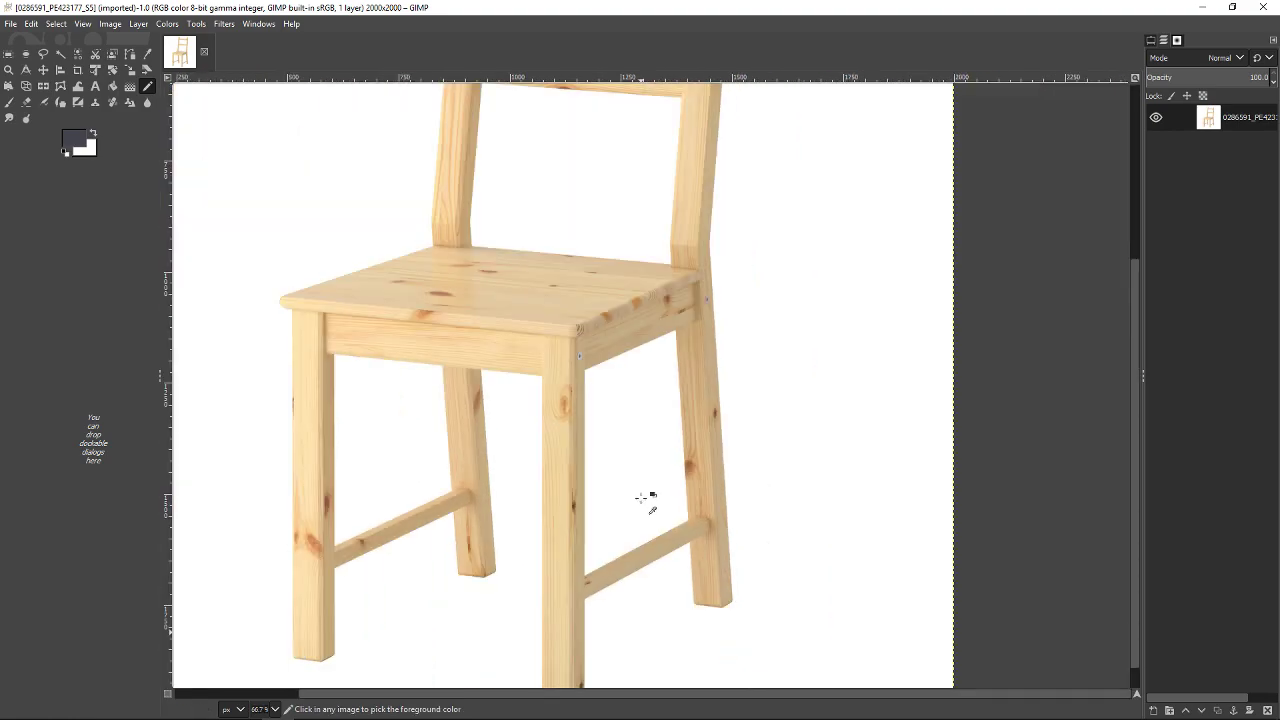
scroll(577, 571, down, 1)
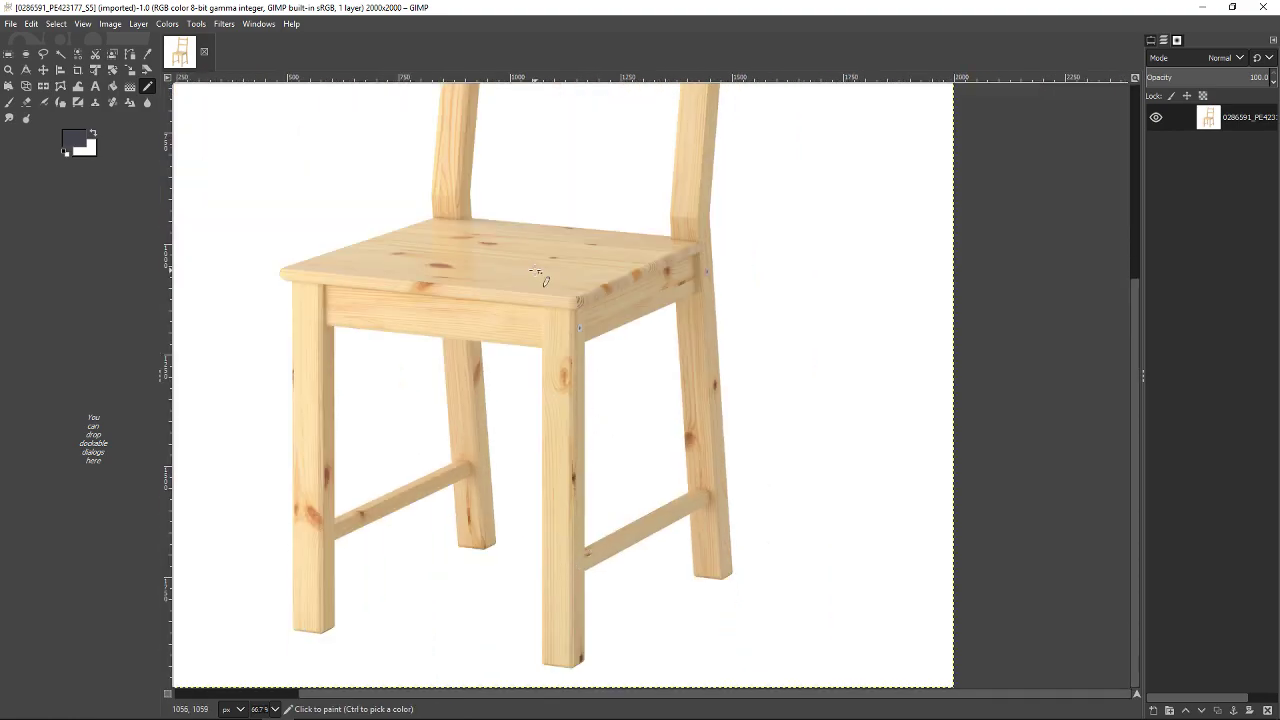
click(1206, 8)
Step: Select a side face on each leg and extend the selection to all linked geometry of both legs
middle_drag(456, 488, 641, 482)
click(457, 503)
shift+click(540, 474)
middle_drag(505, 479, 457, 471)
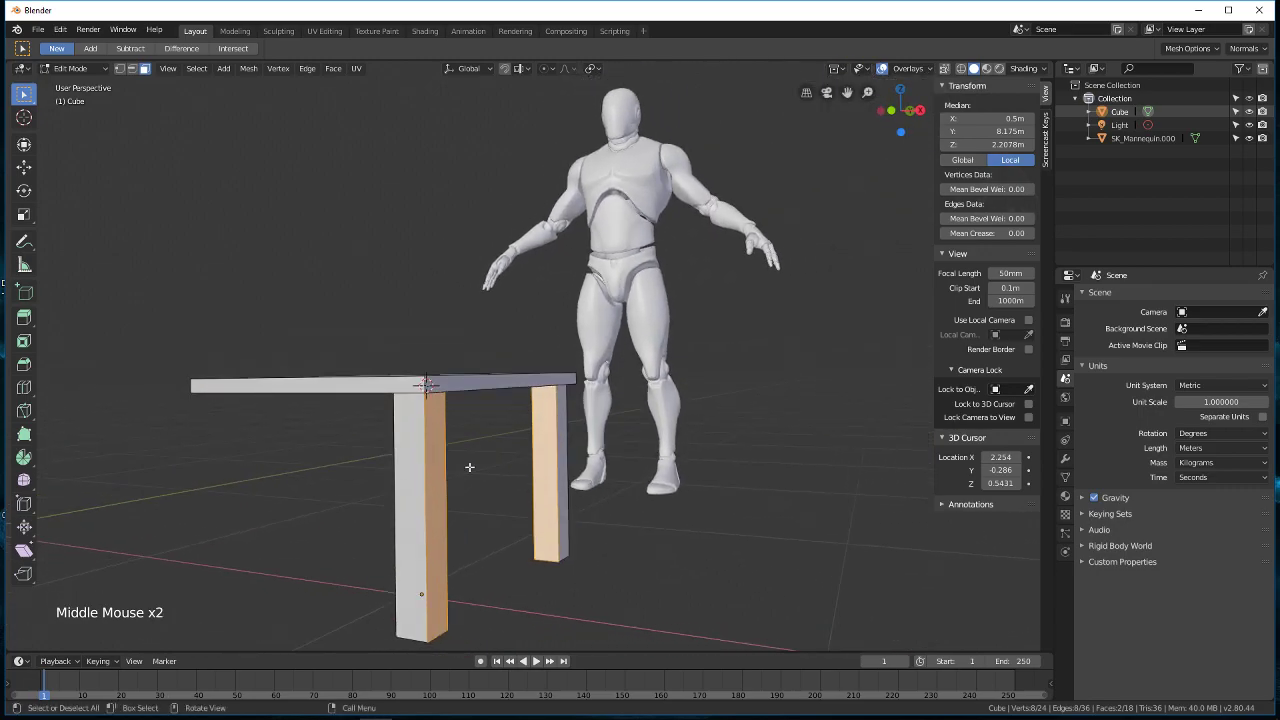
middle_drag(594, 447, 534, 473)
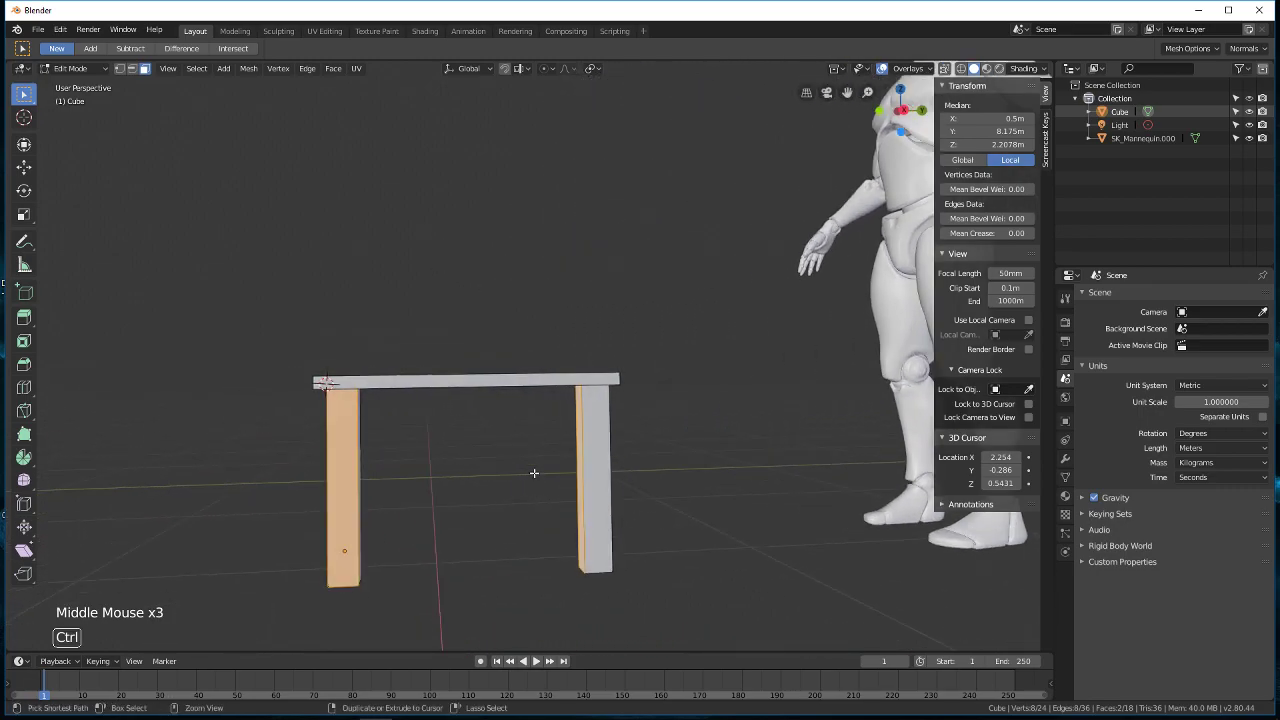
key(ctrl+l)
middle_drag(459, 409, 678, 460)
key(s)
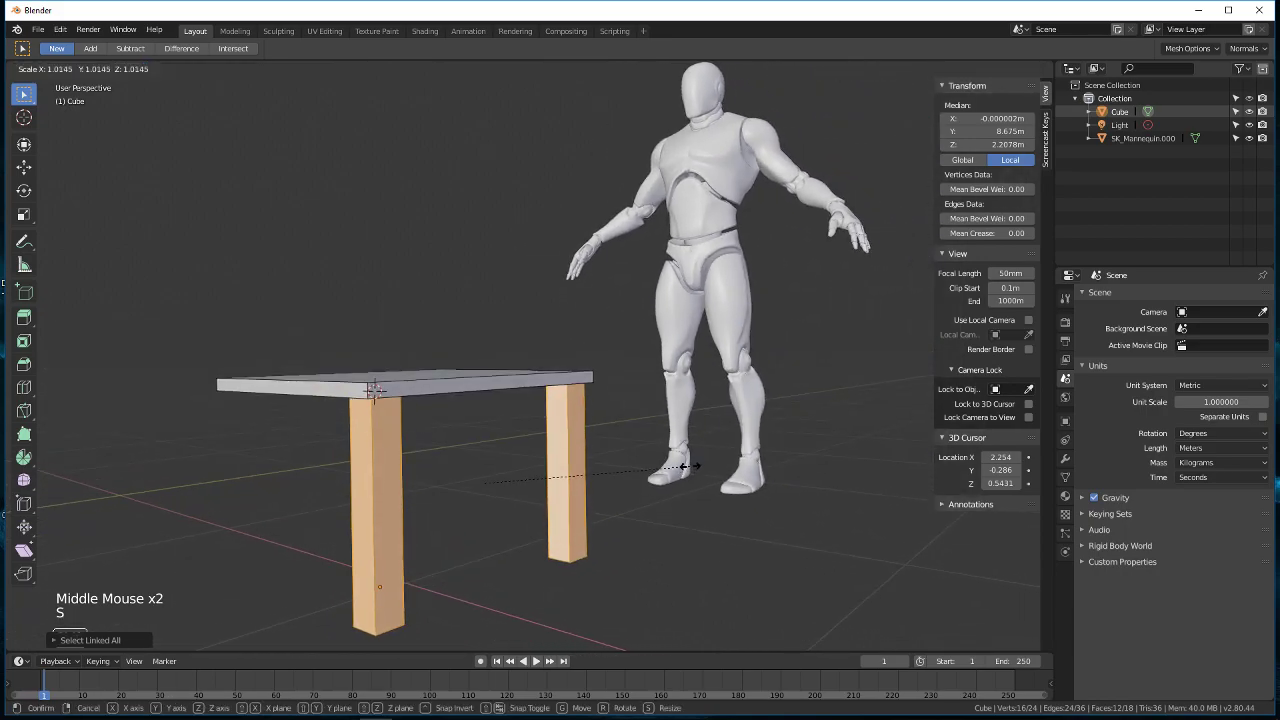
key(shift+z)
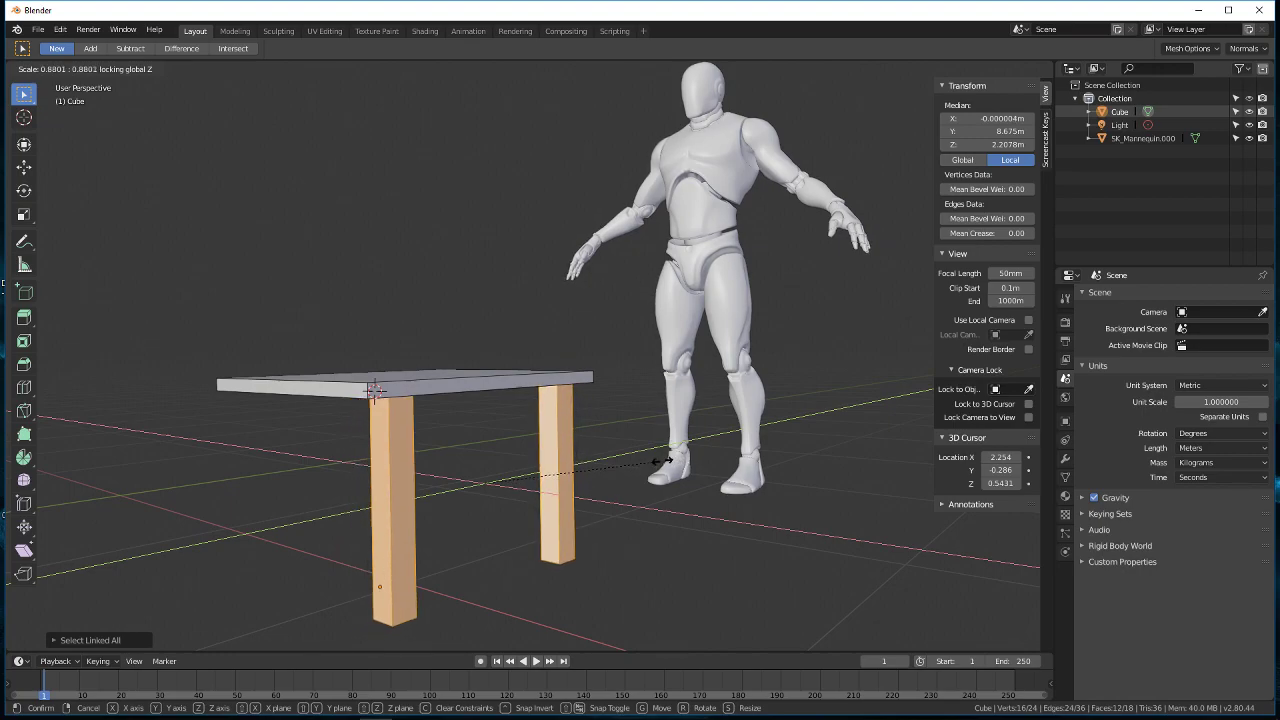
key(Escape)
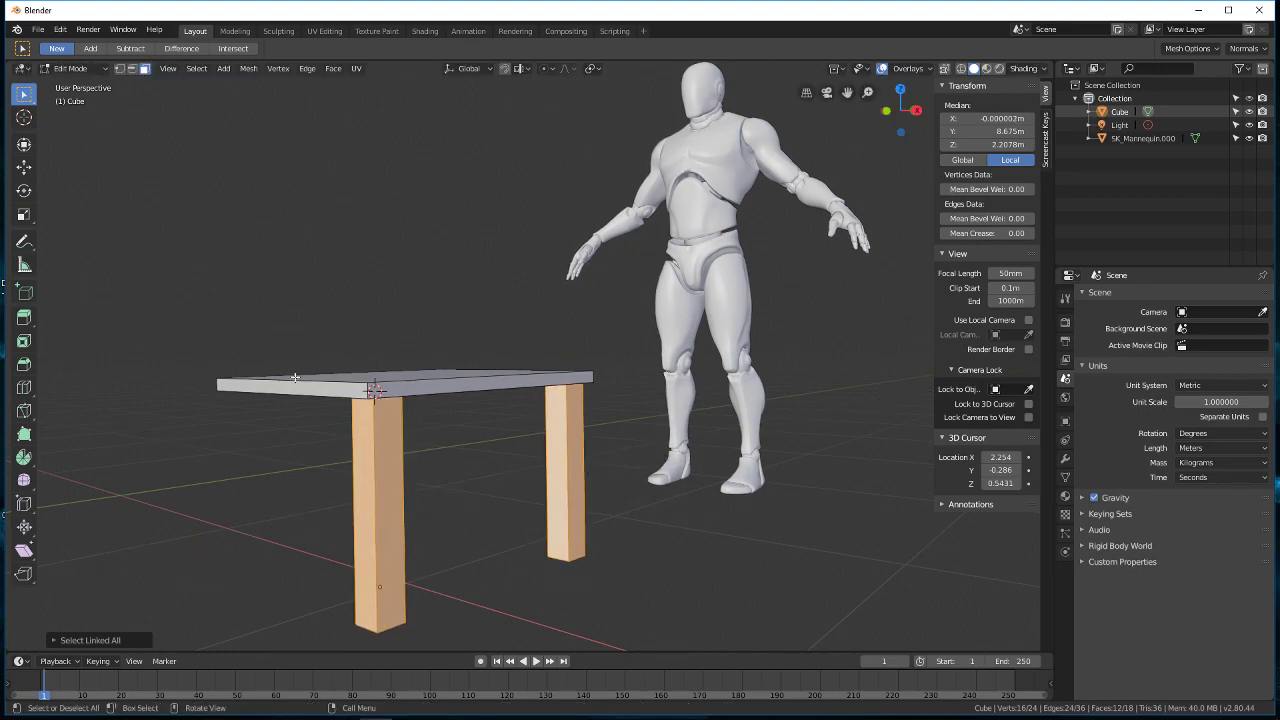
click(482, 68)
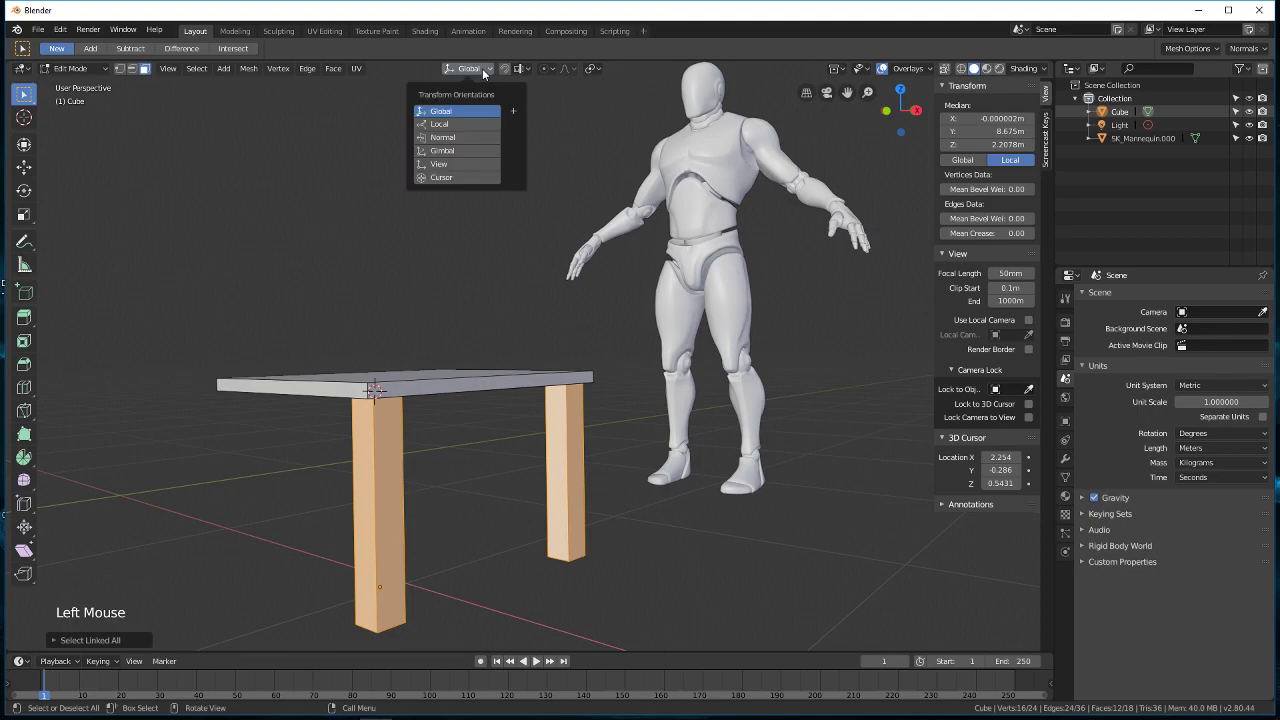
click(483, 124)
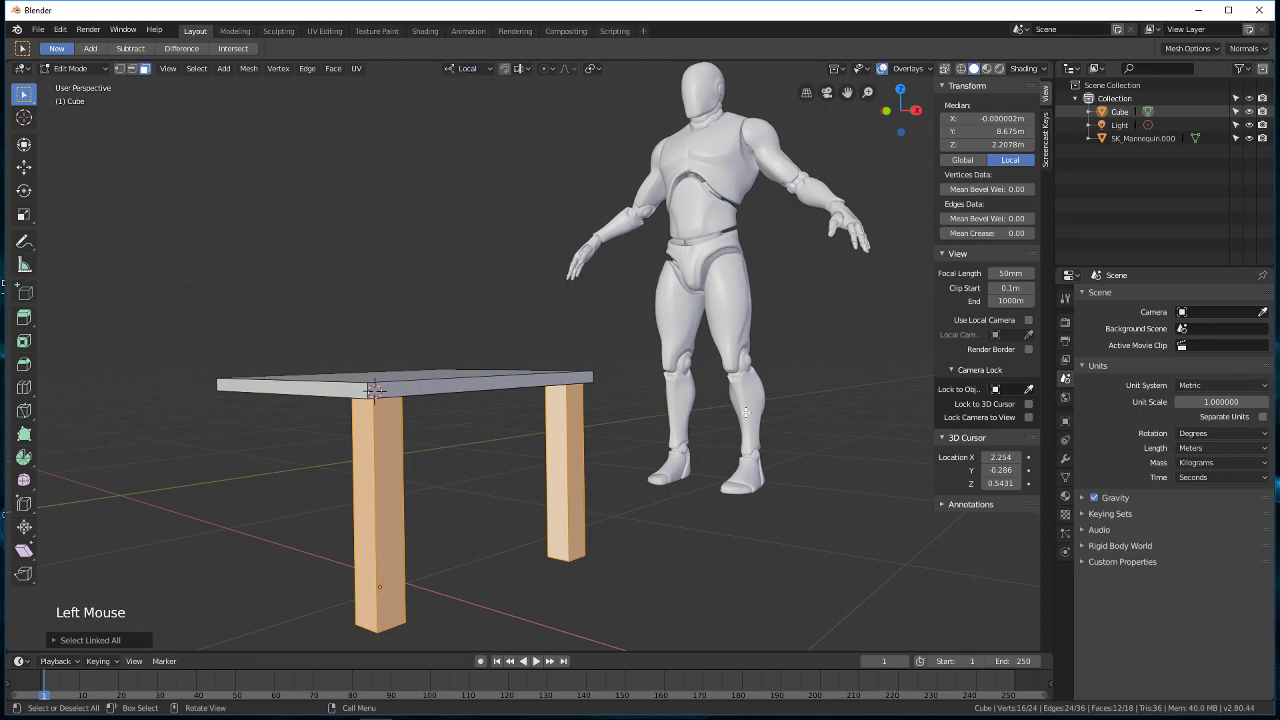
key(s)
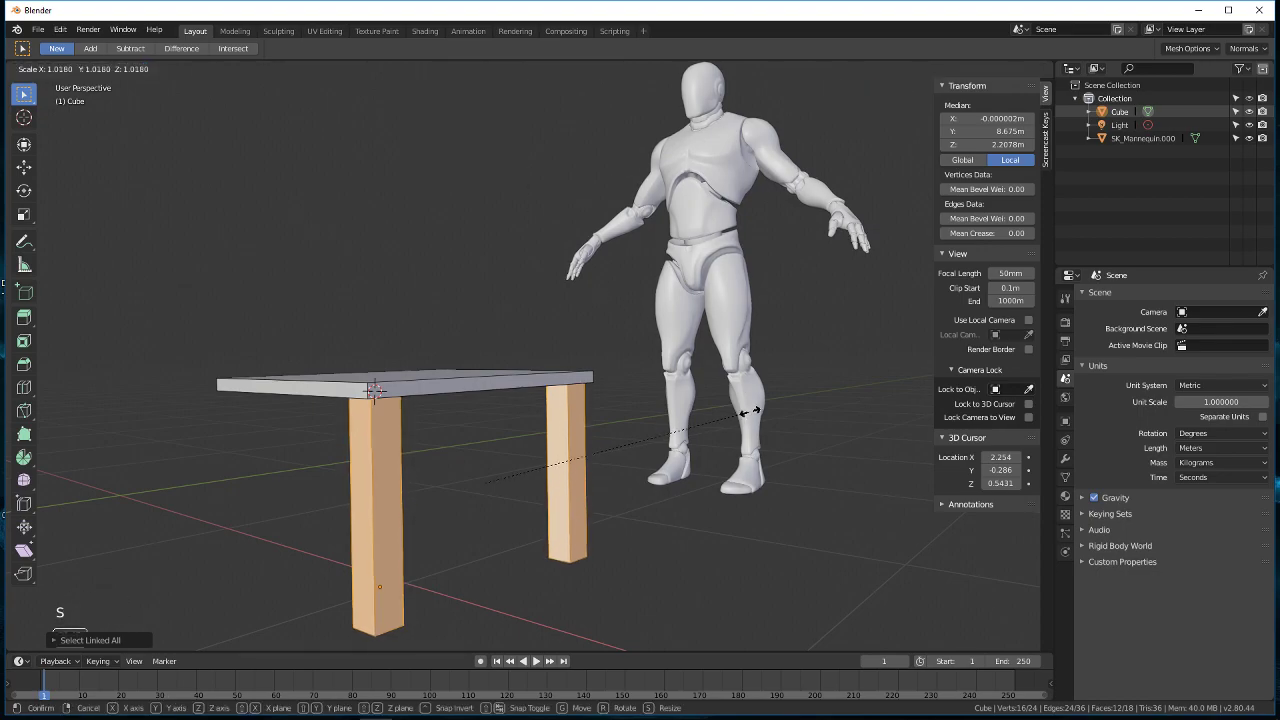
right_click(702, 410)
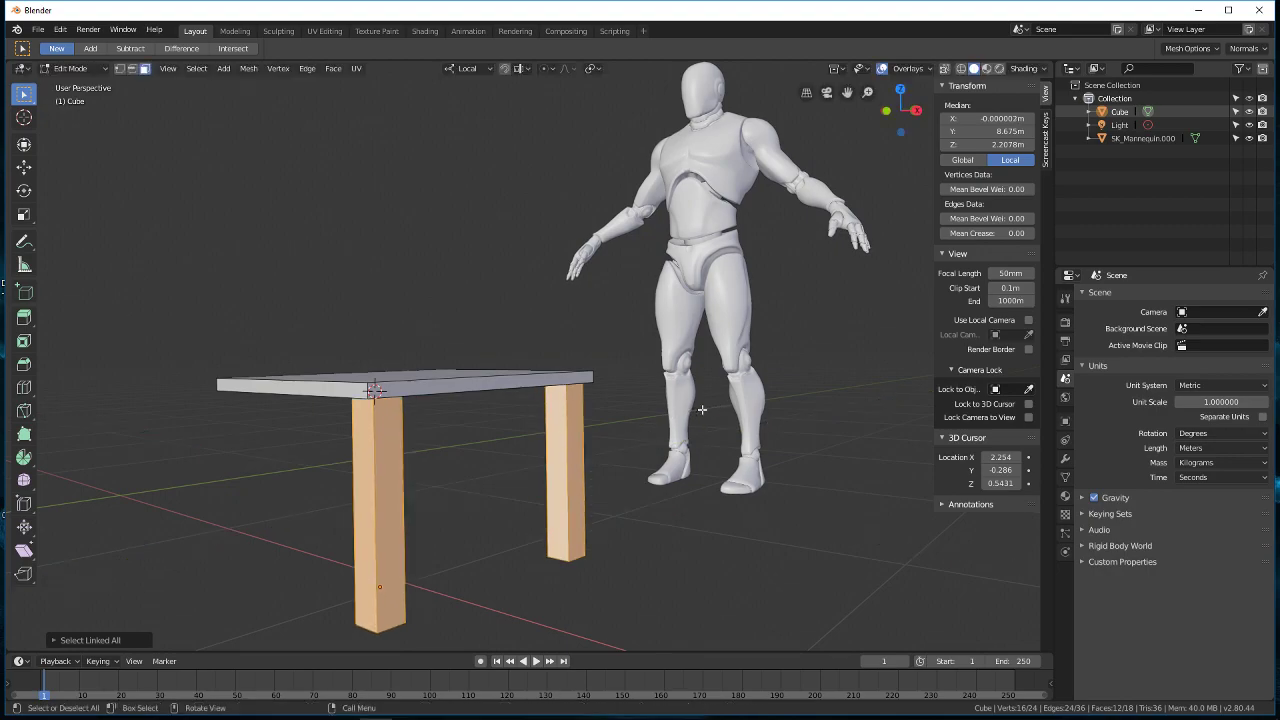
click(474, 69)
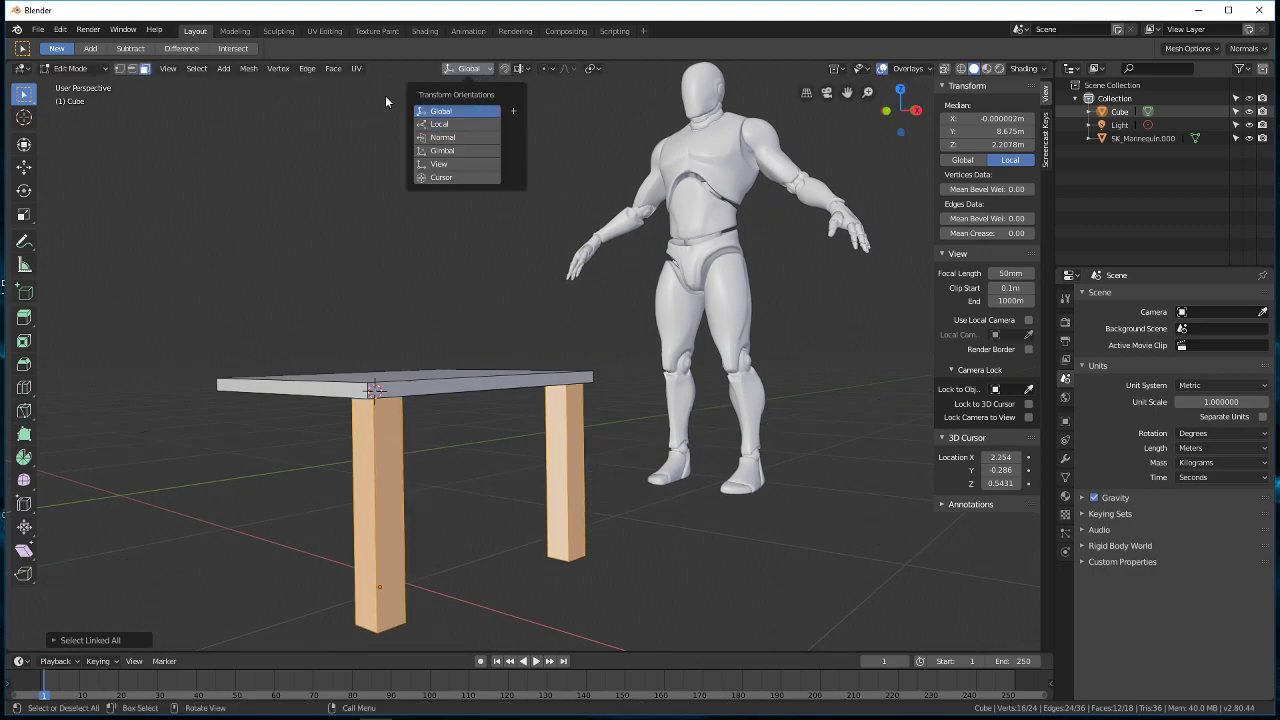
Step: Make each leg scale about its own centre and thin both legs to about 0.69 in X and Y, keeping their height
click(547, 68)
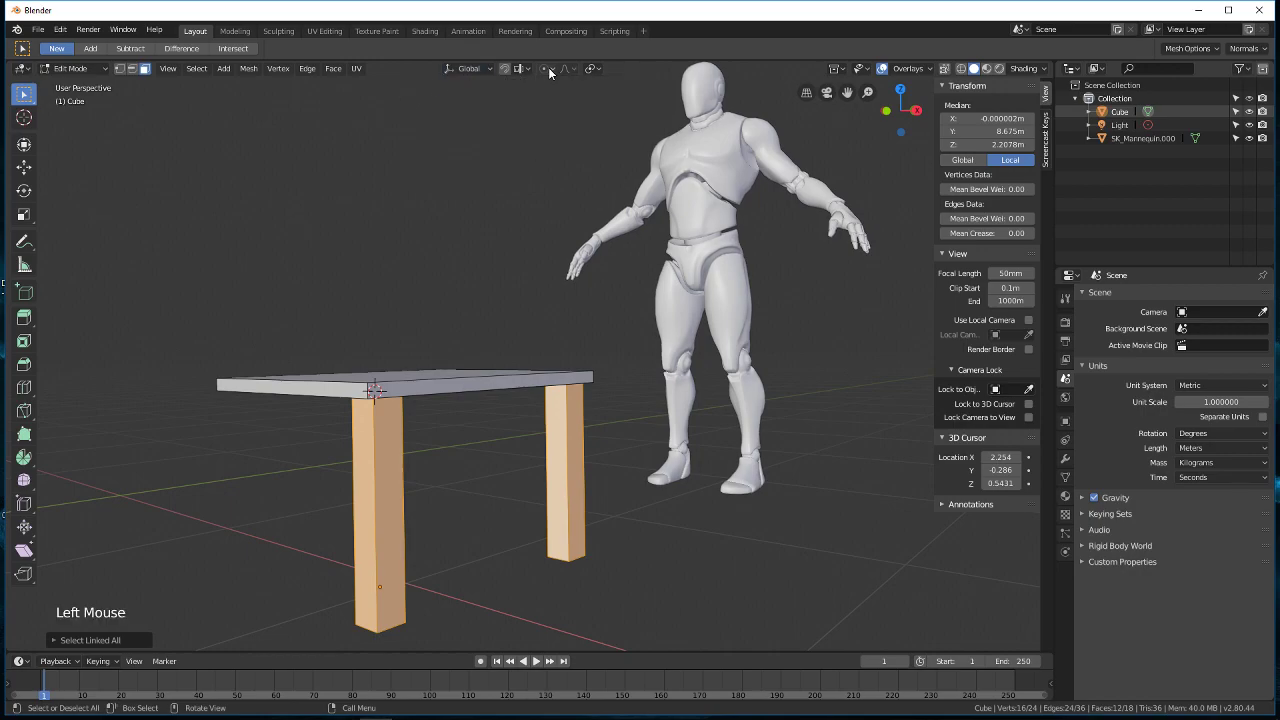
click(597, 67)
middle_drag(620, 133, 651, 286)
key(s)
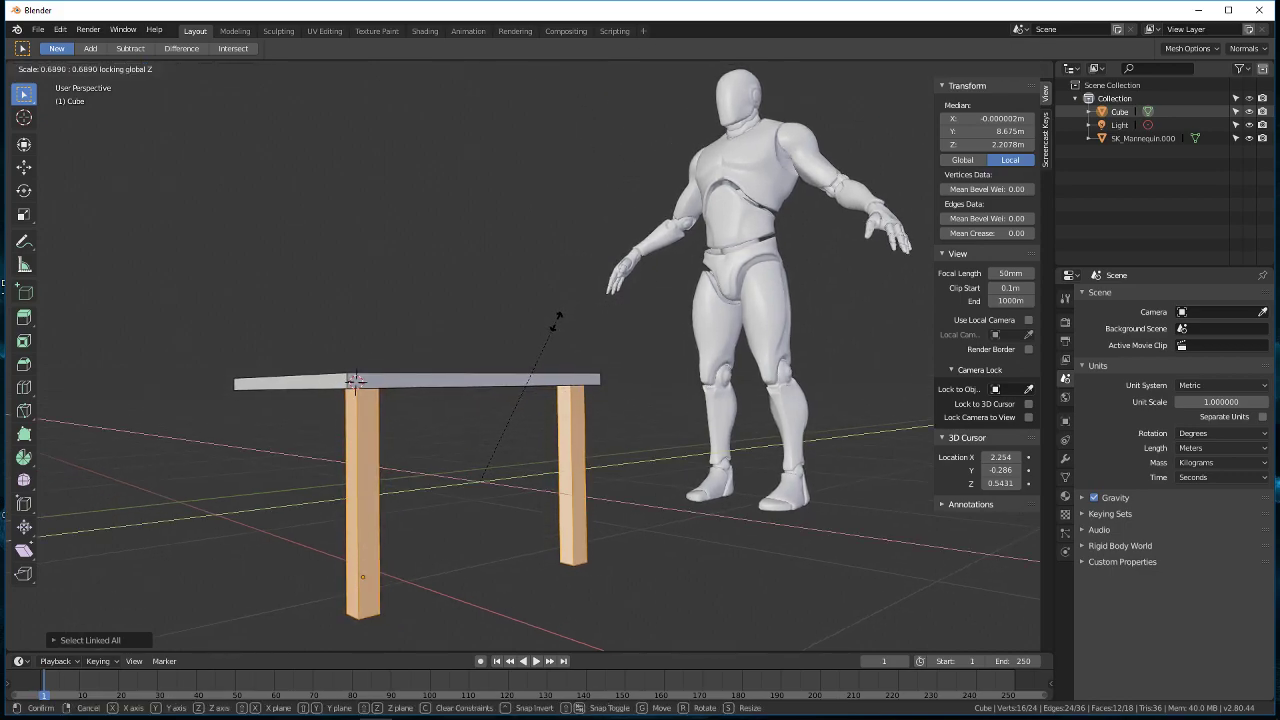
click(557, 320)
middle_drag(557, 320, 450, 424)
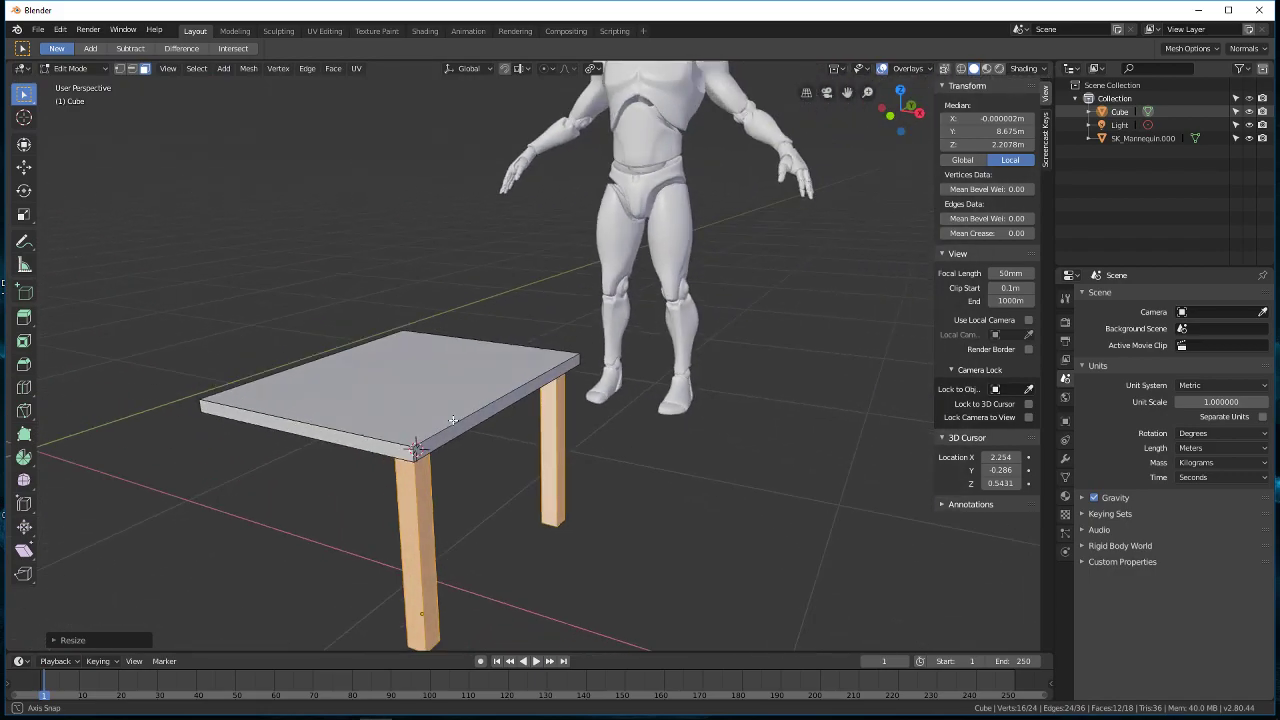
Step: Check the reference chair in GIMP again, return to Blender, and select the entire seat slab
key(super)
click(278, 707)
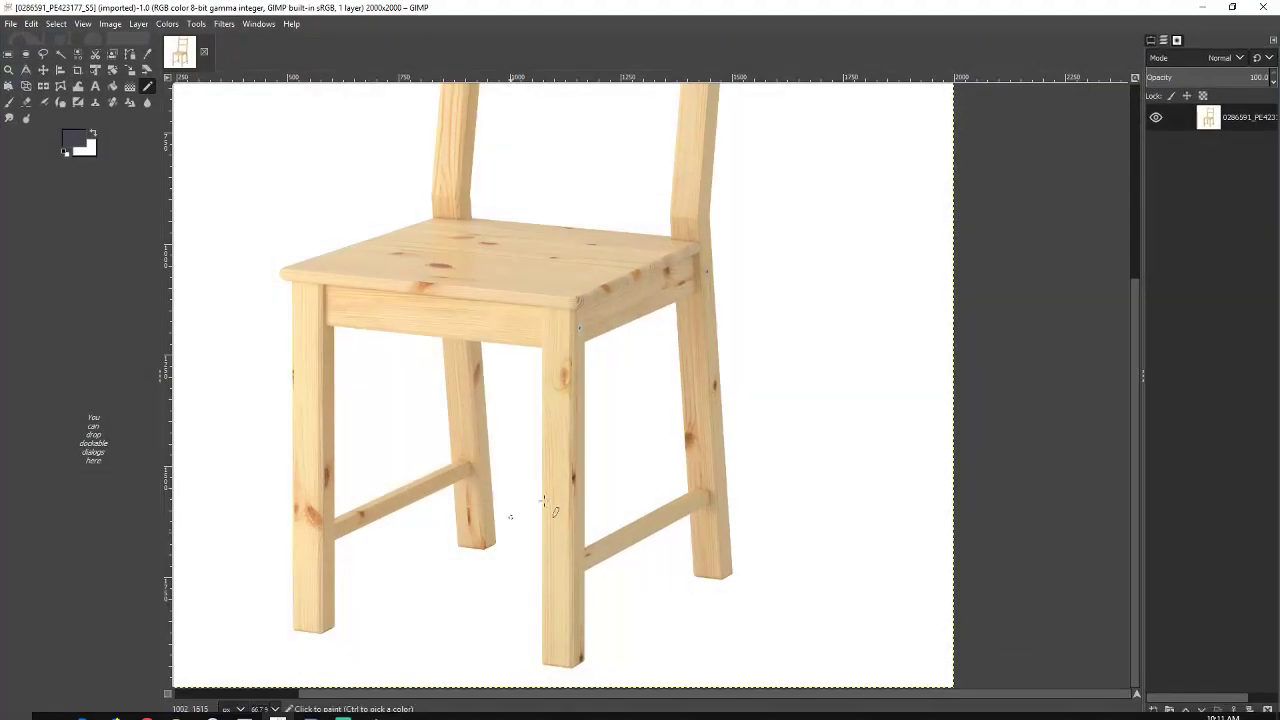
click(1206, 9)
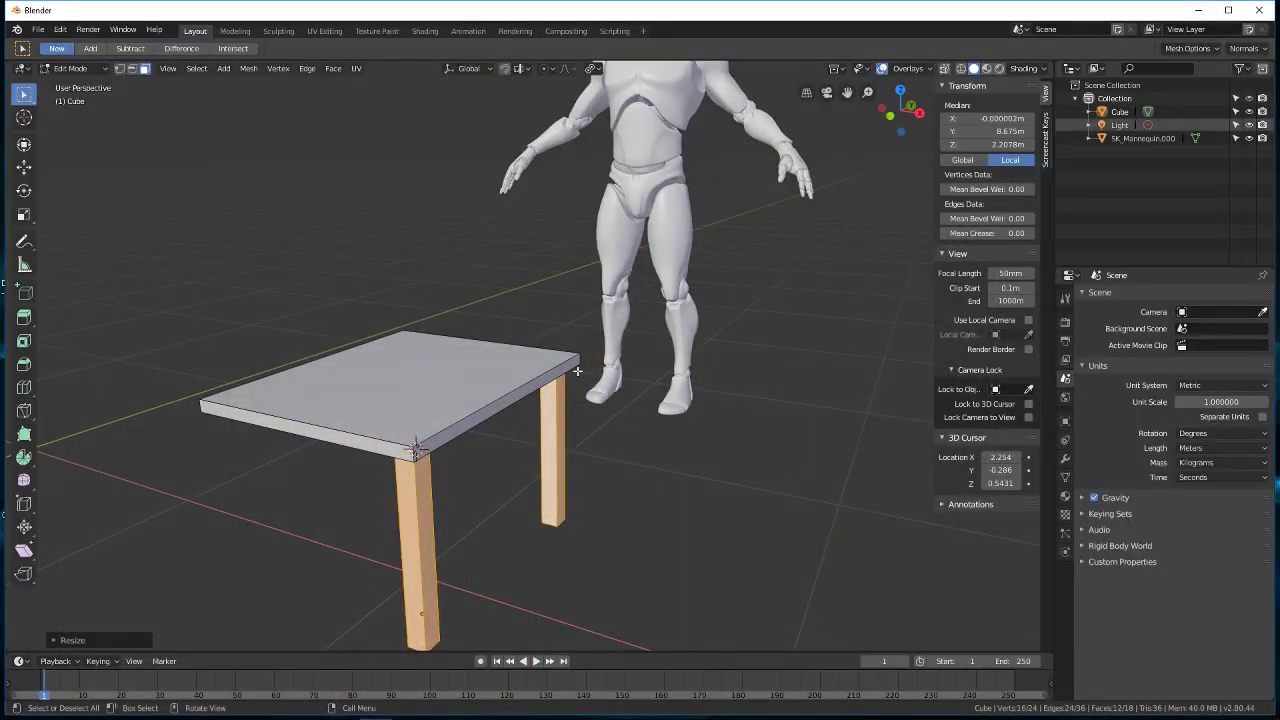
scroll(420, 399, up, 1)
right_click(420, 399)
click(526, 381)
key(ctrl+l)
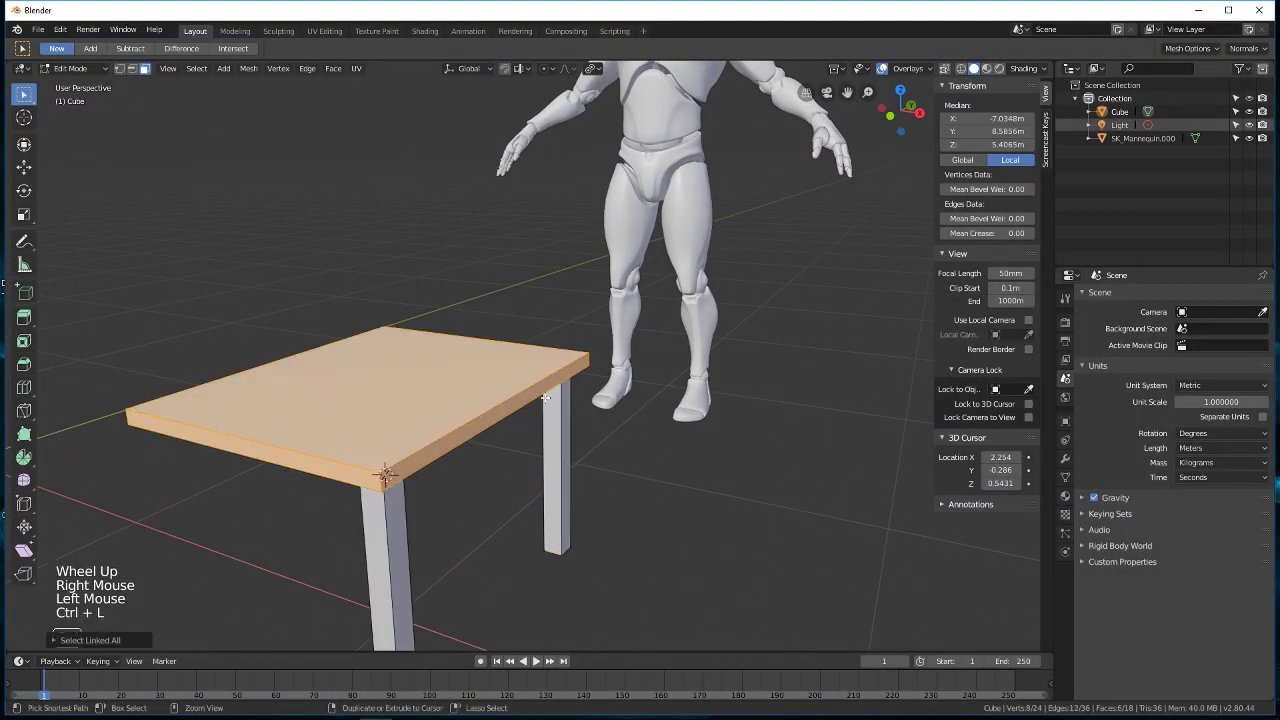
Step: Narrow the seat slab along Y to about 0.65 of its width
middle_drag(545, 398, 465, 370)
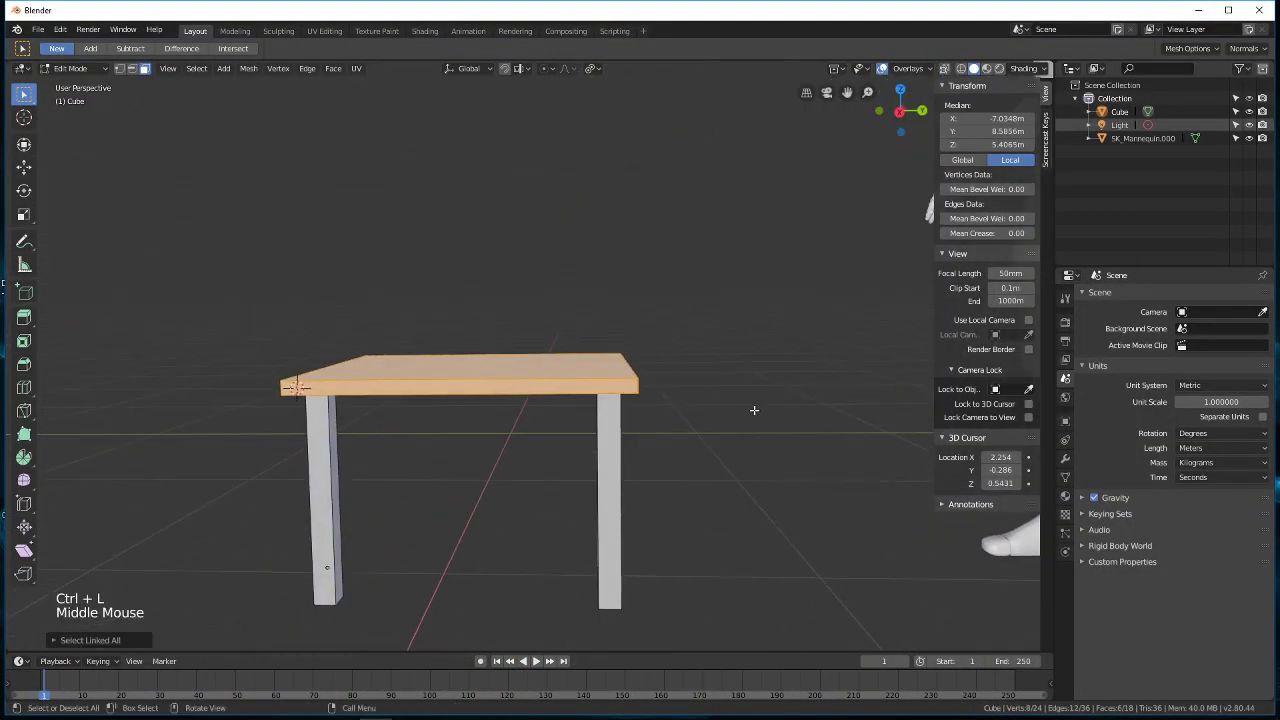
middle_drag(754, 406, 757, 435)
key(s)
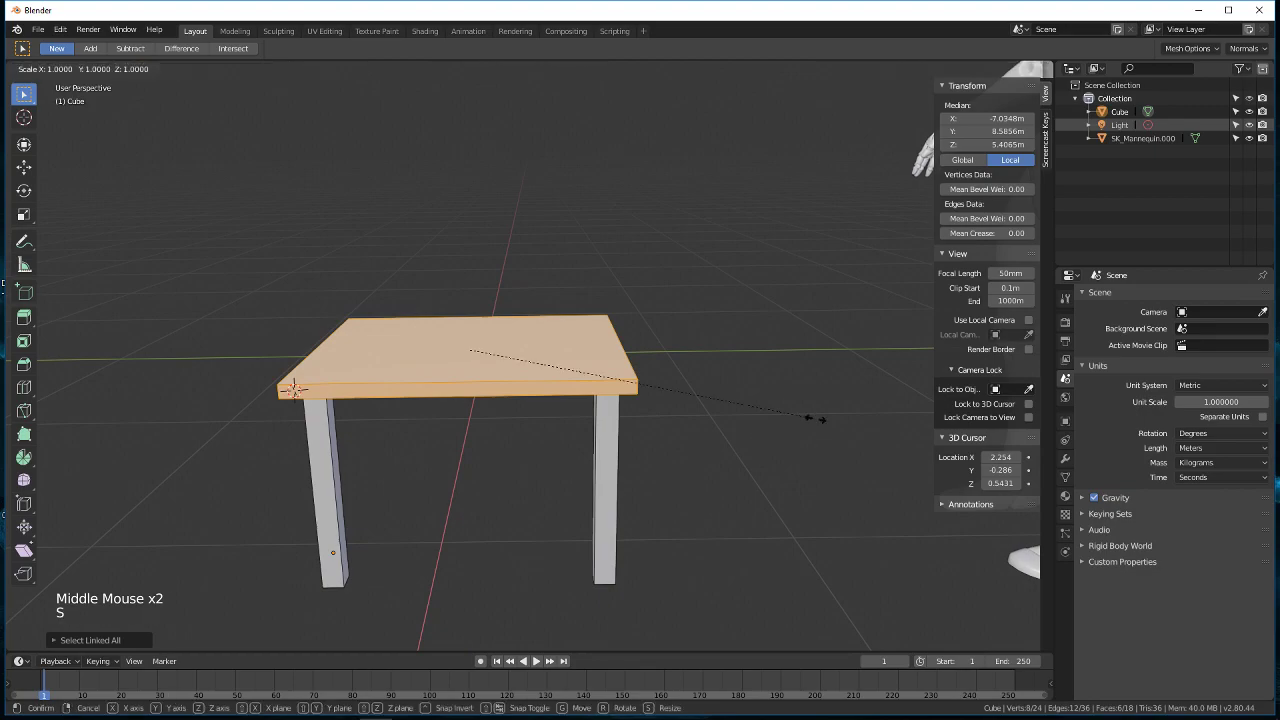
key(y)
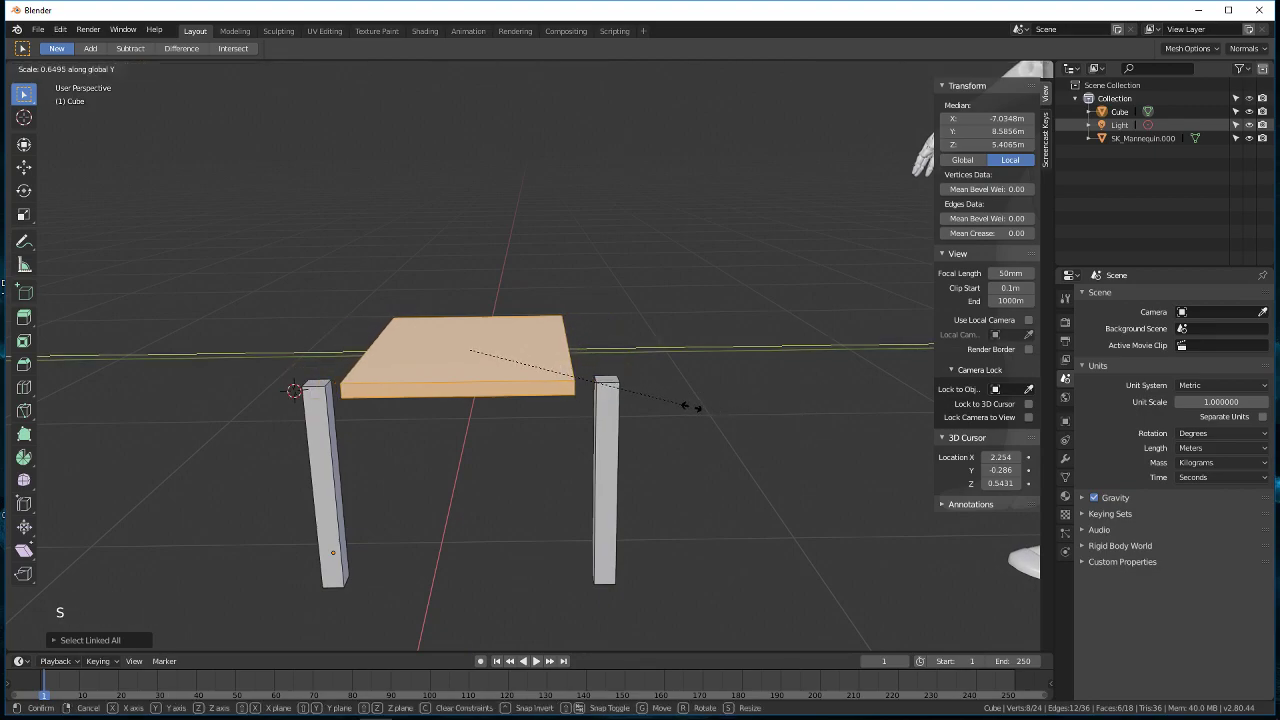
click(690, 406)
middle_drag(690, 406, 728, 484)
key(s)
click(686, 469)
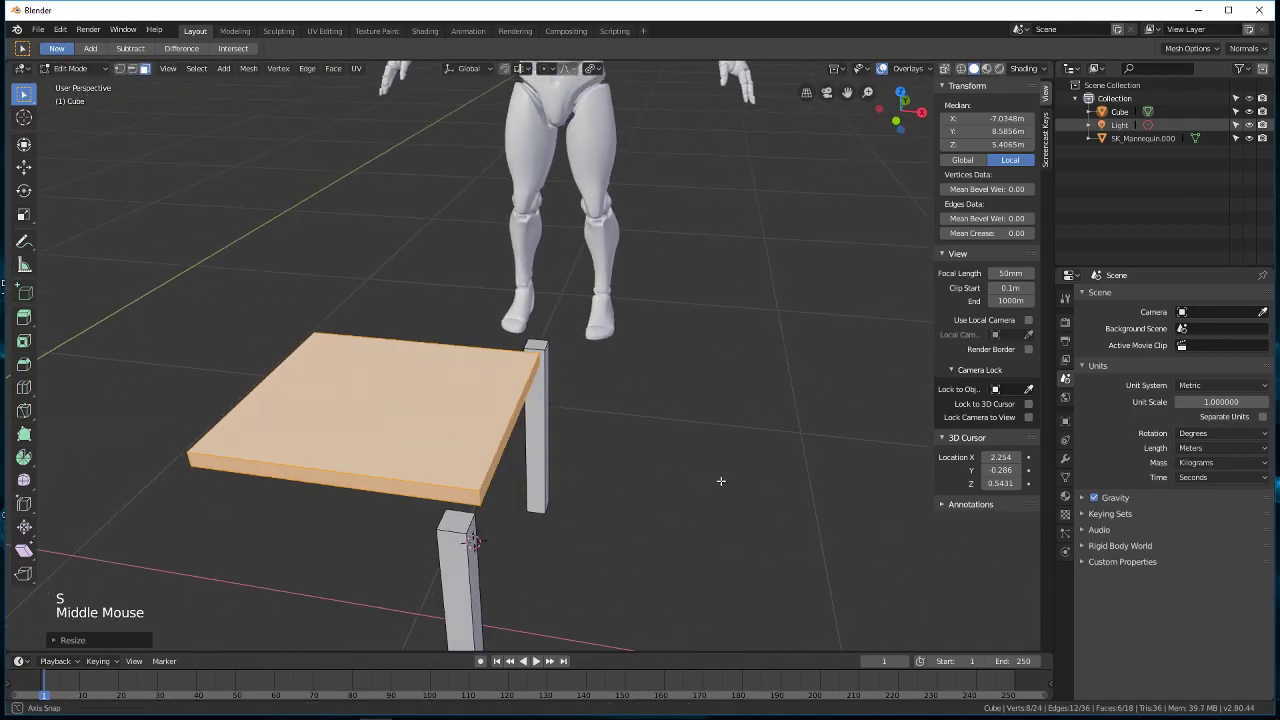
Step: Reselect both complete legs through their linked faces, leaving the seat slab unselected
scroll(728, 484, down, 4)
mouse_move(608, 469)
middle_down()
mouse_move(729, 472)
mouse_move(594, 457)
middle_up()
scroll(729, 472, up, 2)
right_click(579, 438)
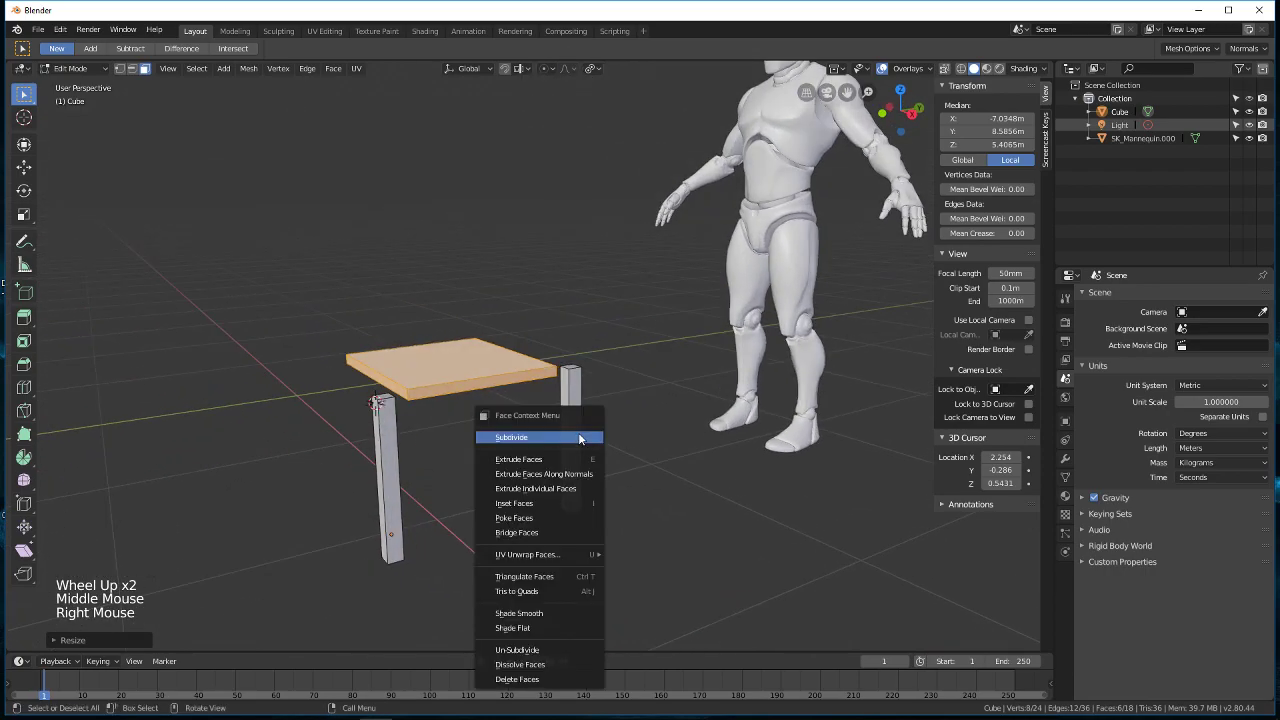
click(574, 440)
shift+click(386, 447)
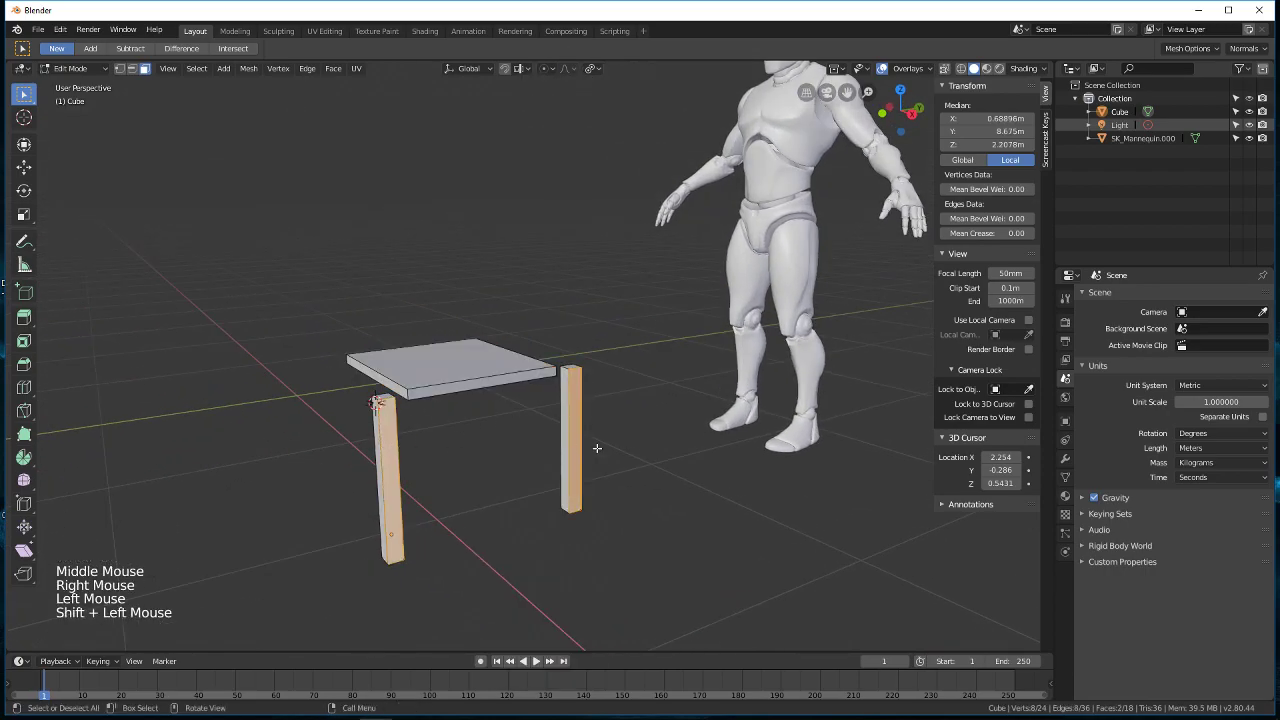
key(ctrl+l)
middle_drag(732, 438, 655, 427)
scroll(647, 418, up, 1)
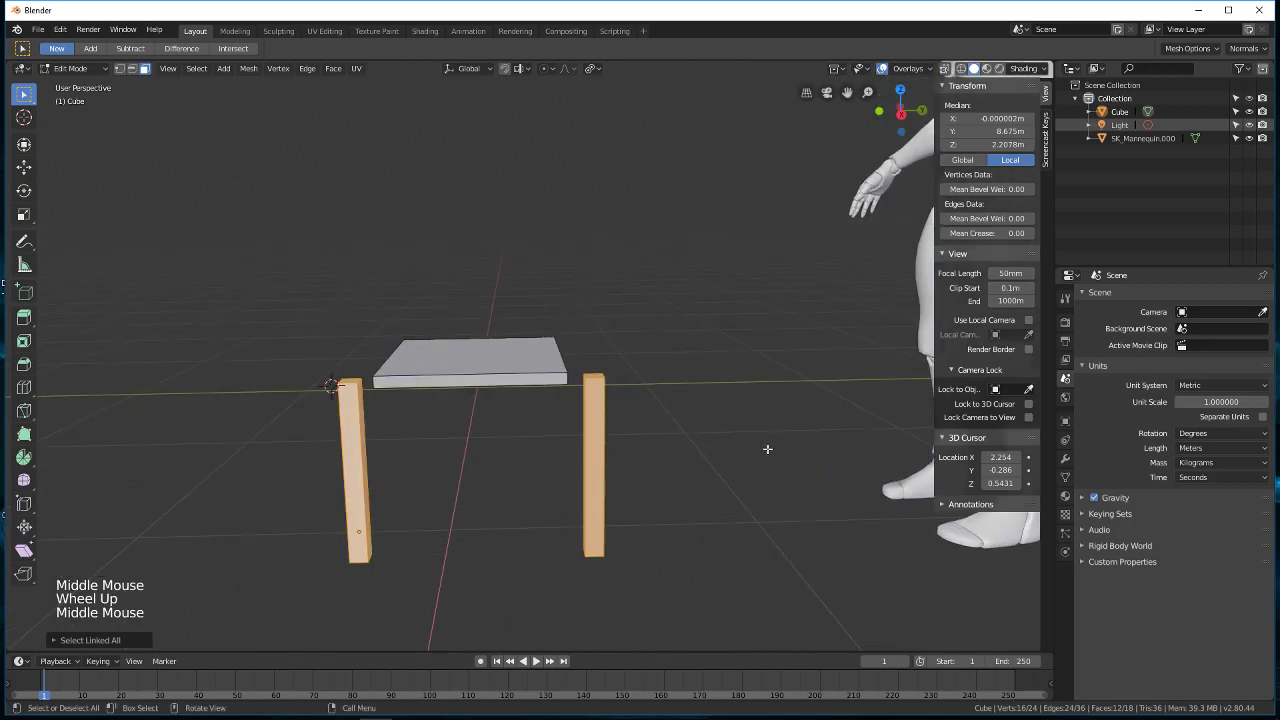
middle_drag(768, 366, 765, 361)
key(s)
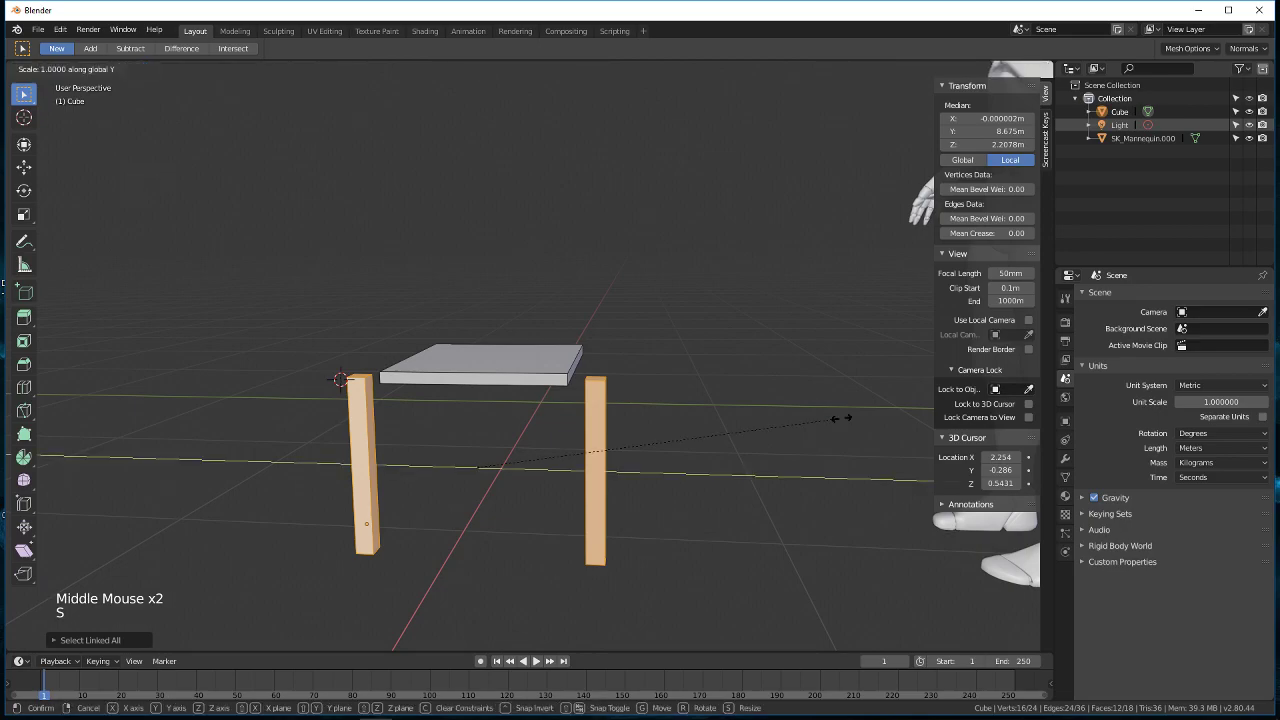
key(Escape)
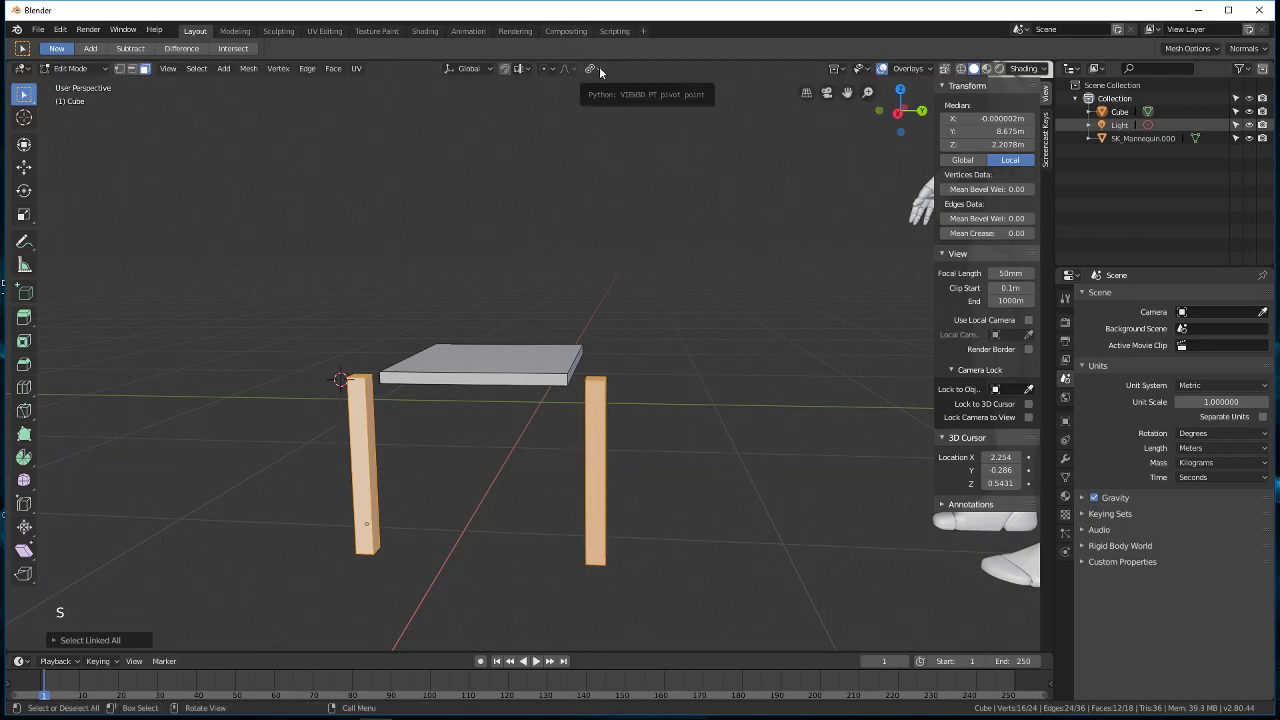
Step: Set the pivot point to Bounding Box Center and bring both legs under the seat by scaling them along Y to about 0.69
click(594, 69)
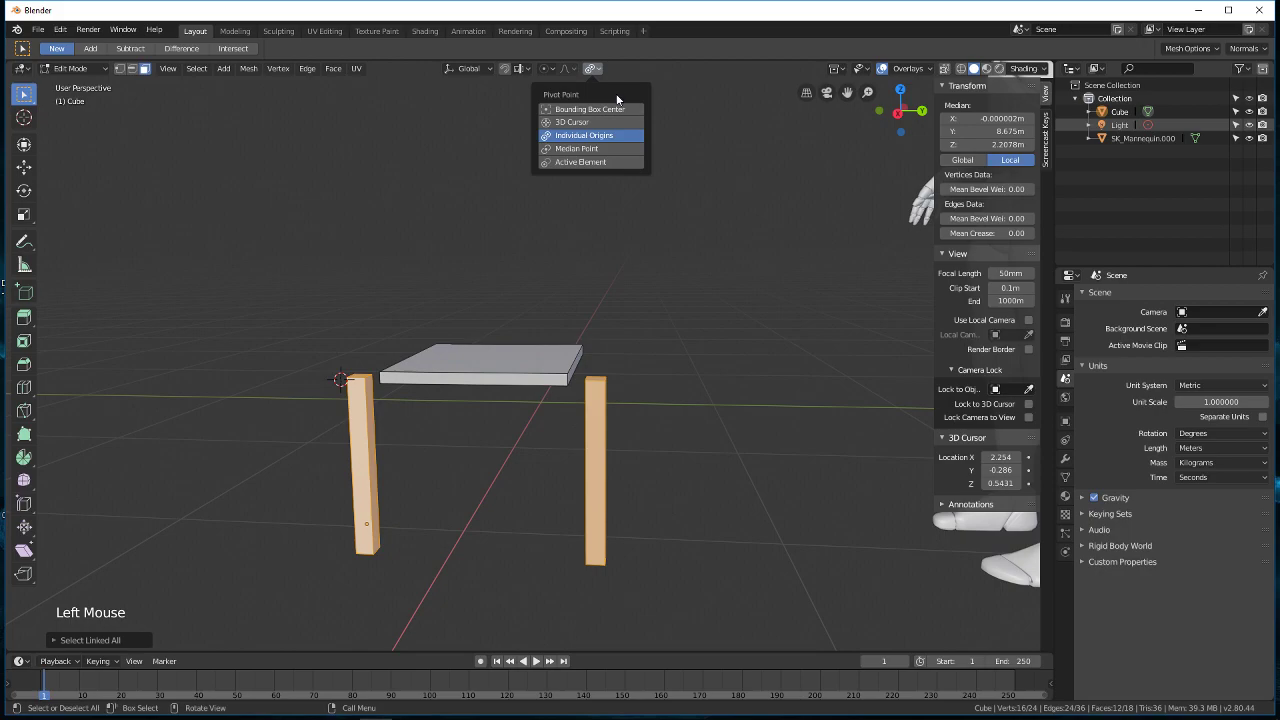
click(592, 109)
middle_drag(694, 352, 754, 376)
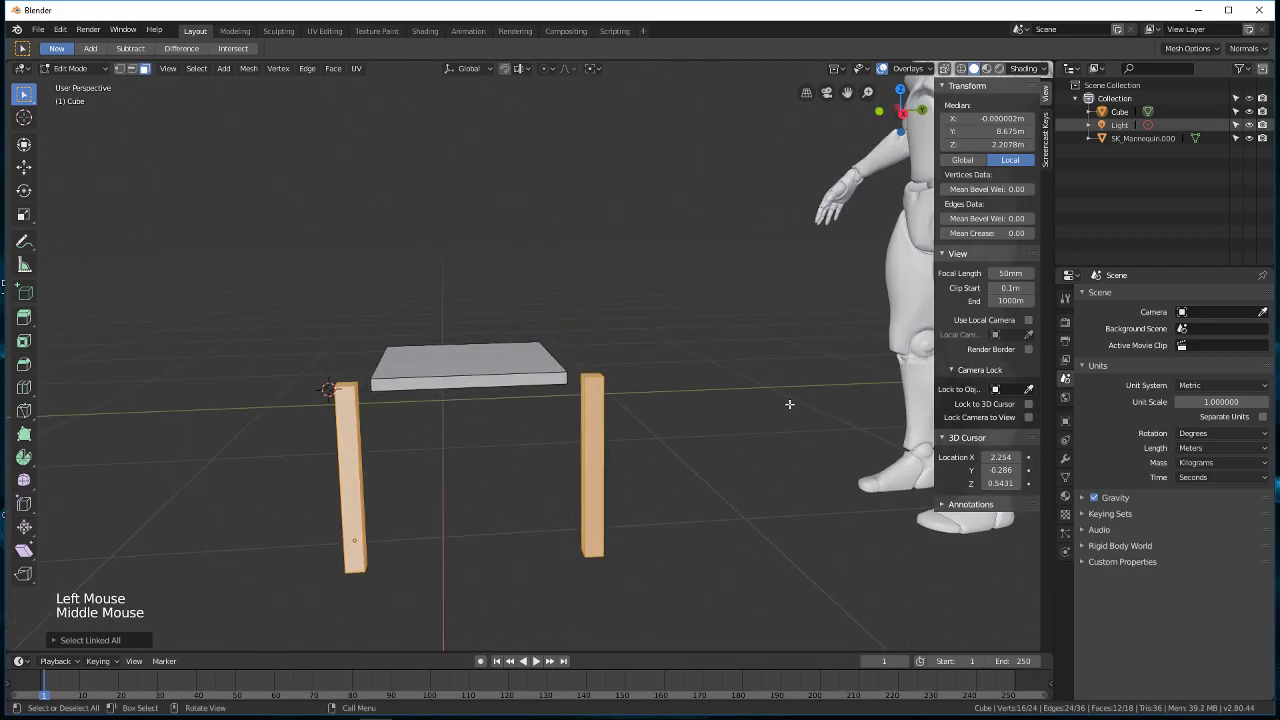
key(s)
key(y)
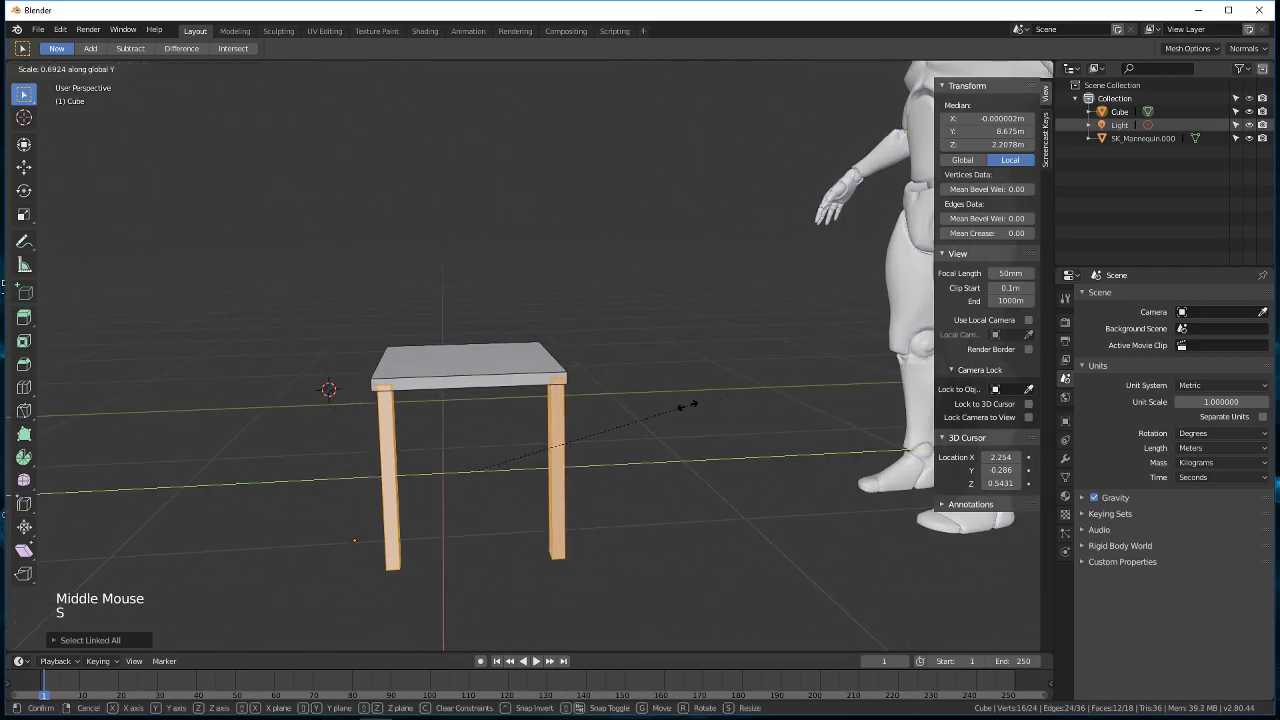
click(691, 406)
Step: Move both legs along X so they sit just inside the seat slab's end edge
middle_drag(609, 426, 525, 378)
key(g)
key(x)
click(749, 413)
Step: Add a single loop cut across the middle of the seat slab, dividing it into two halves along X
scroll(609, 437, down, 3)
key(Tab)
scroll(565, 449, up, 4)
scroll(564, 449, up, 1)
scroll(600, 430, down, 2)
key(Tab)
key(ctrl+r)
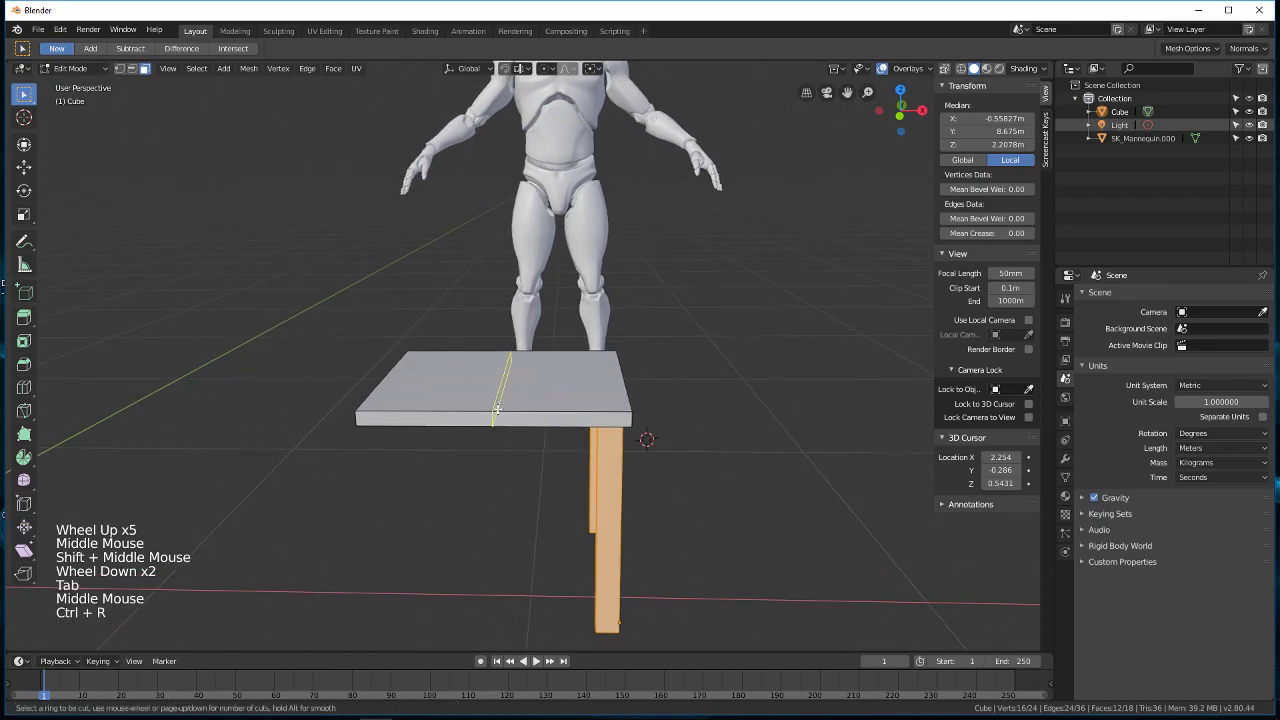
click(497, 409)
click(497, 409)
Step: Show the scene in wireframe and clear the whole mesh selection
scroll(551, 417, up, 2)
middle_drag(543, 400, 569, 340)
key(z)
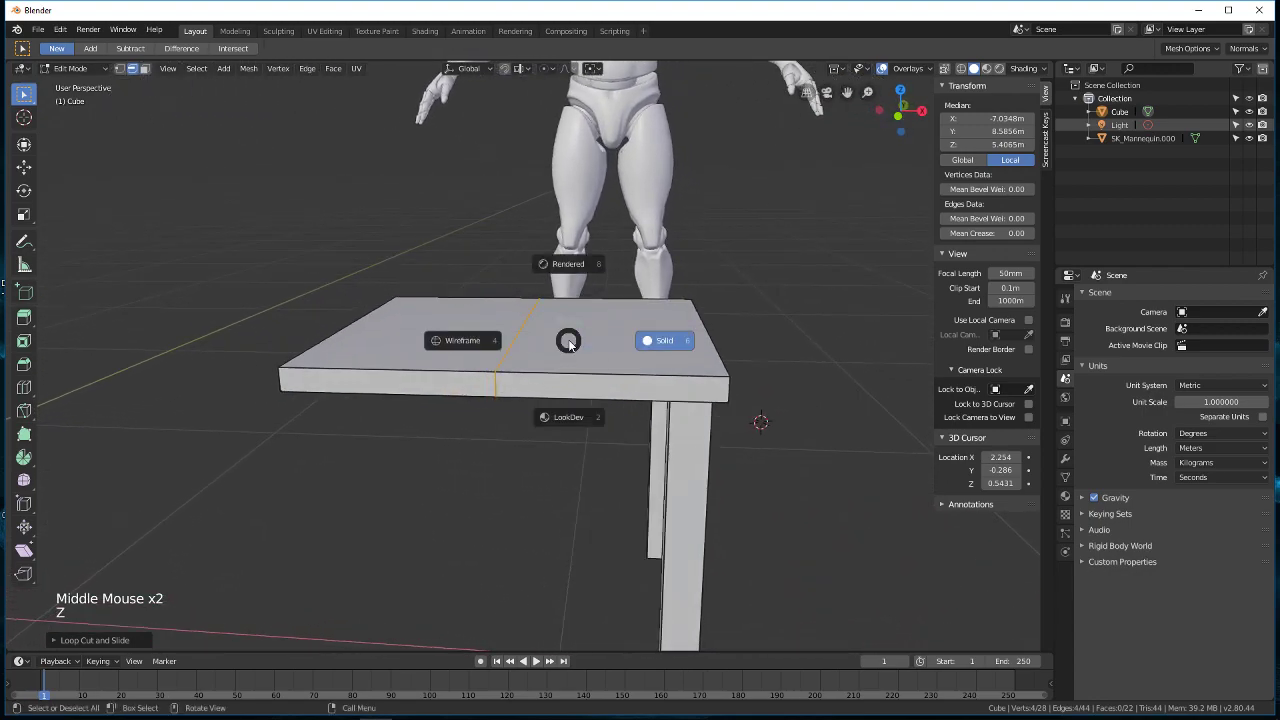
click(459, 340)
middle_drag(508, 340, 460, 352)
key(a)
key(a)
key(a)
key(a)
key(a)
key(a)
key(a)
Step: Try to delete the seat half without legs by circle-selecting its end edges and removing their vertices, and undo the deletion
scroll(474, 334, down, 2)
scroll(459, 356, up, 1)
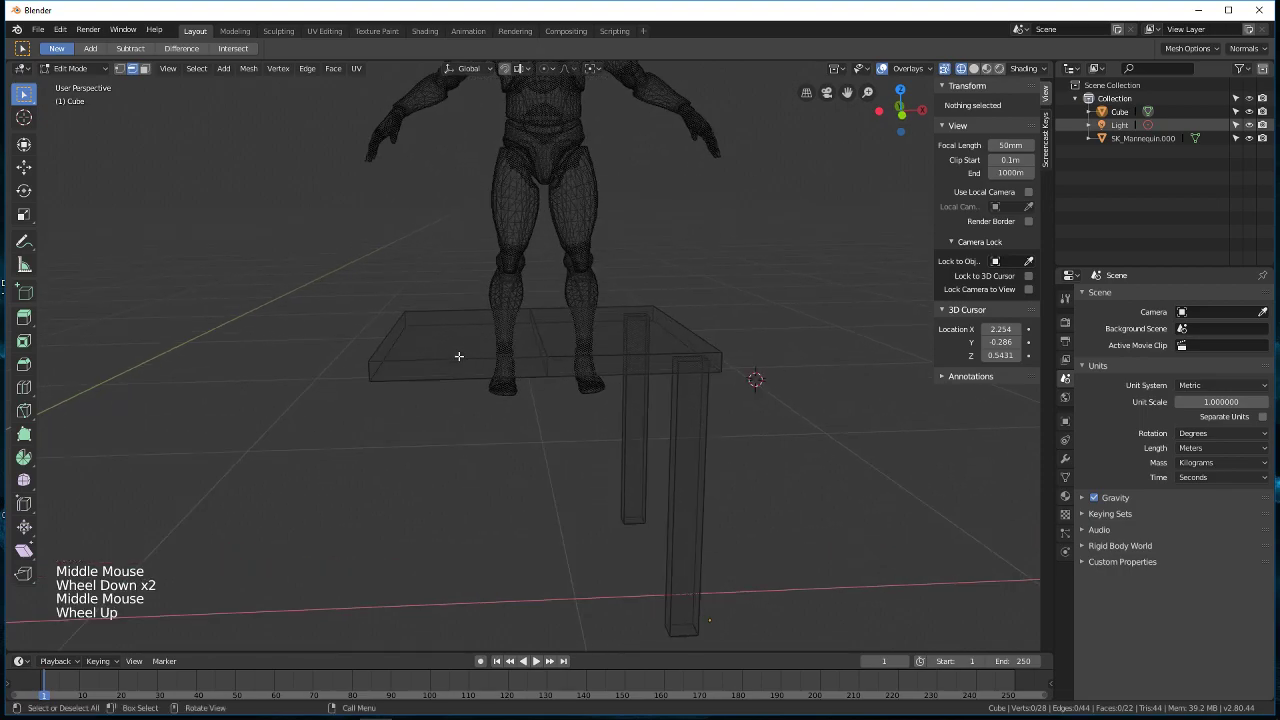
key(c)
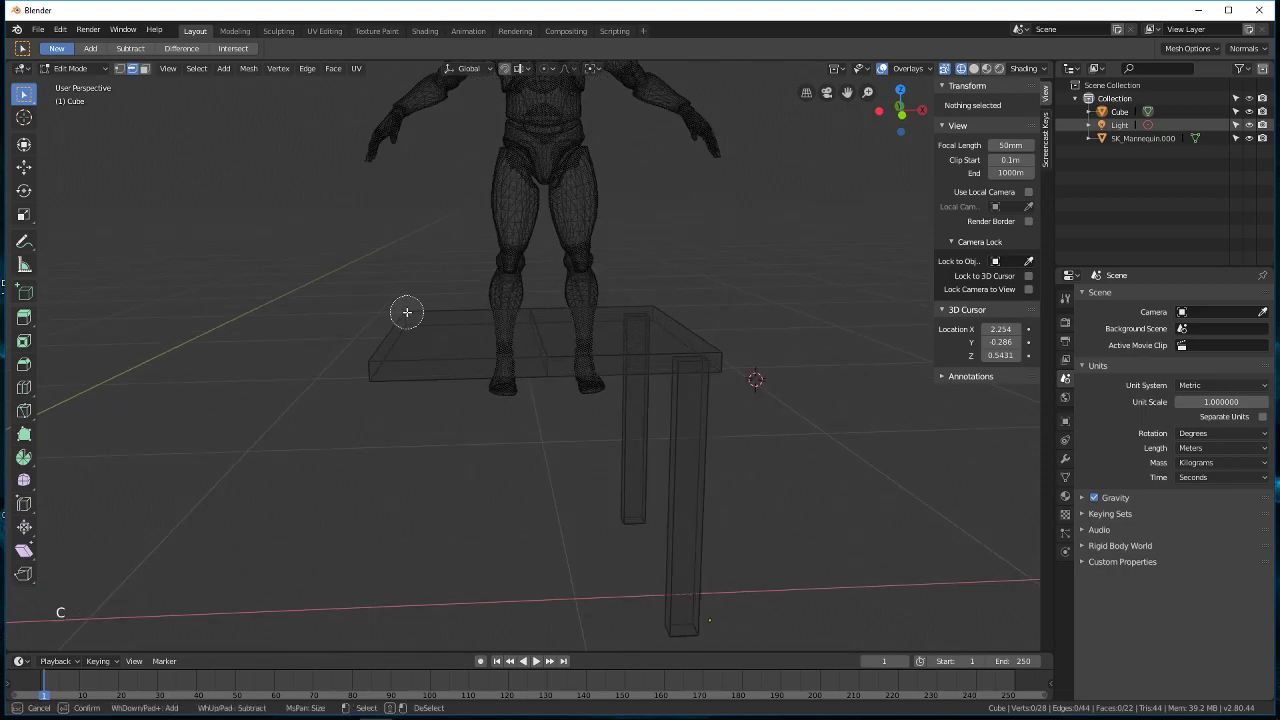
drag(407, 312, 367, 375)
right_click(366, 375)
mouse_move(429, 449)
middle_down()
mouse_move(503, 449)
mouse_move(443, 441)
middle_up()
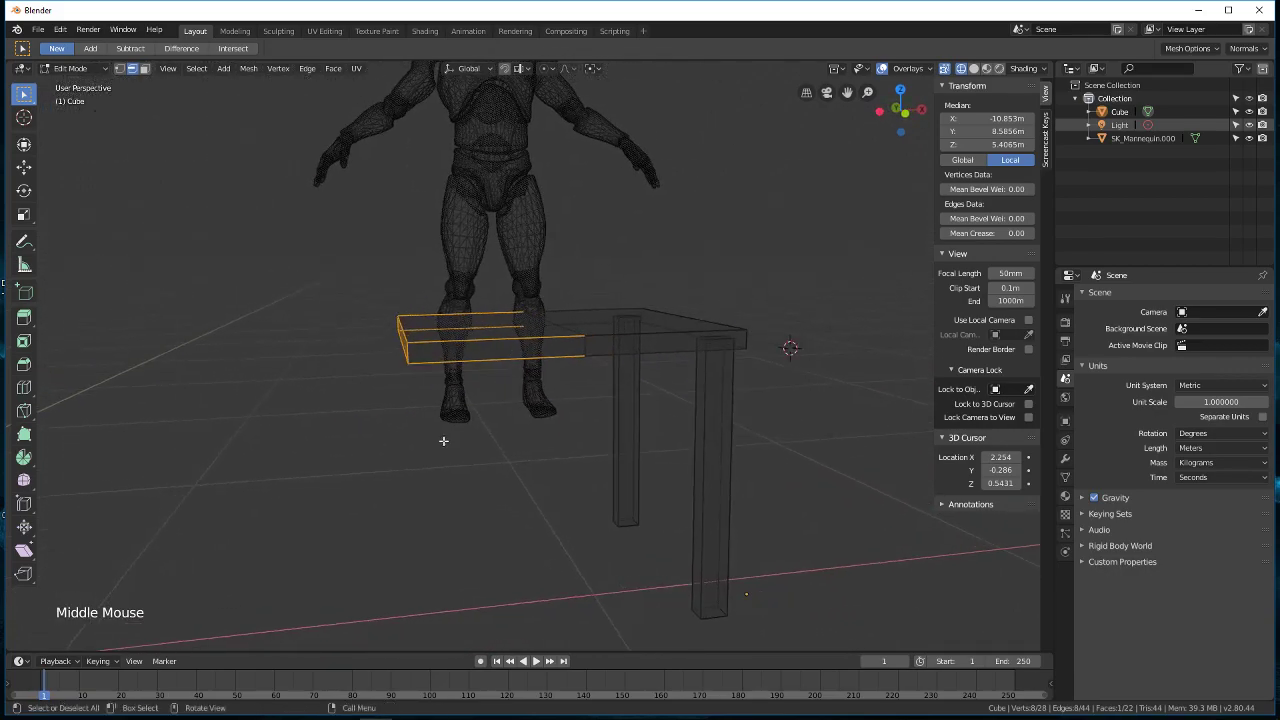
key(x)
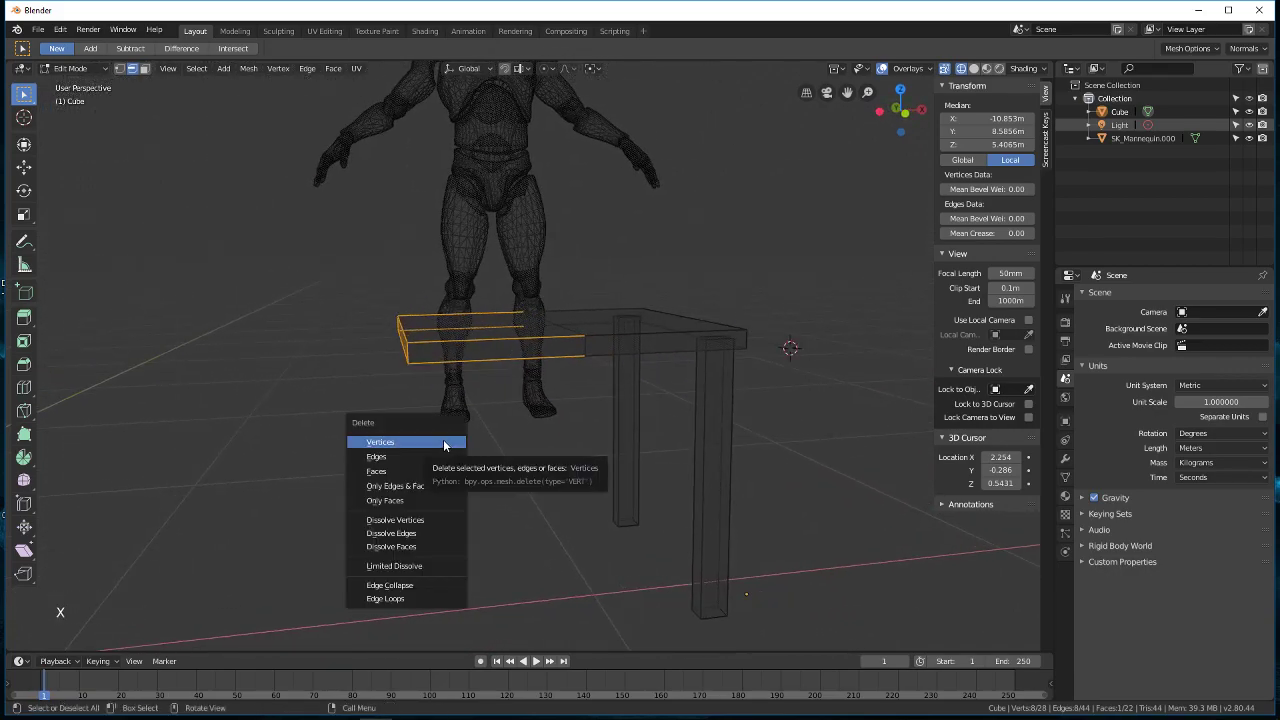
click(445, 443)
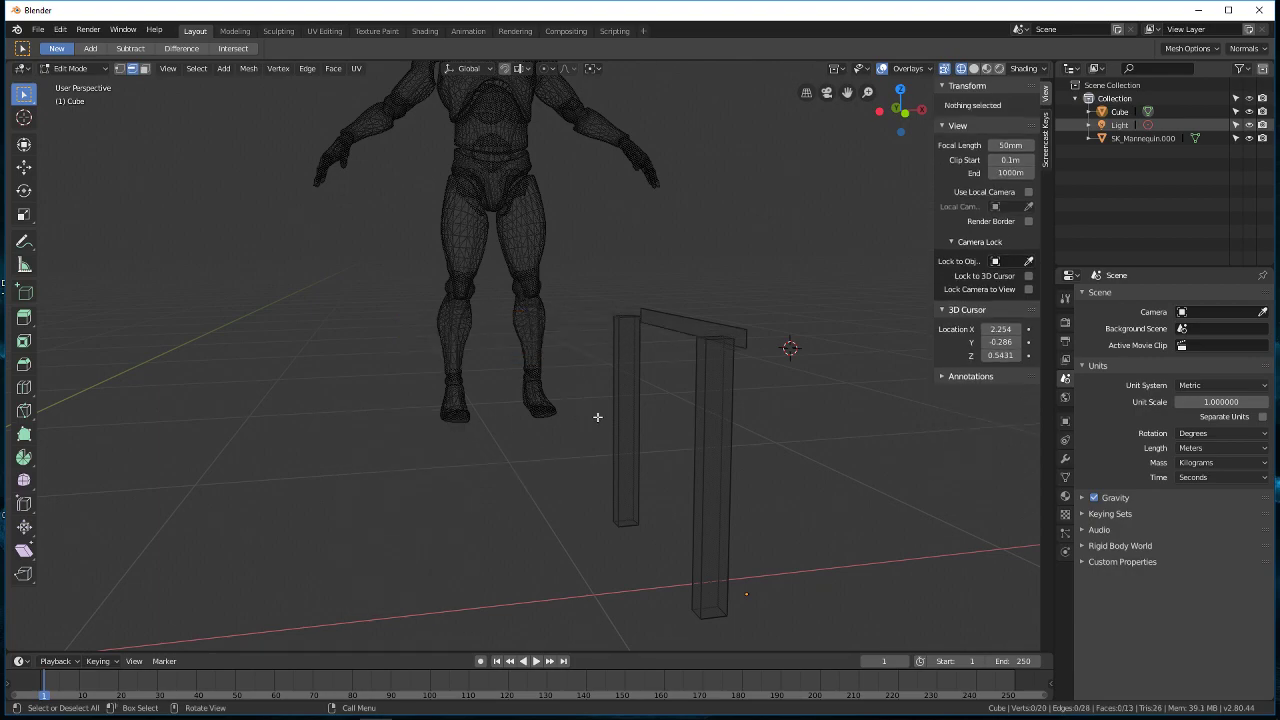
key(ctrl+z)
middle_drag(591, 420, 578, 402)
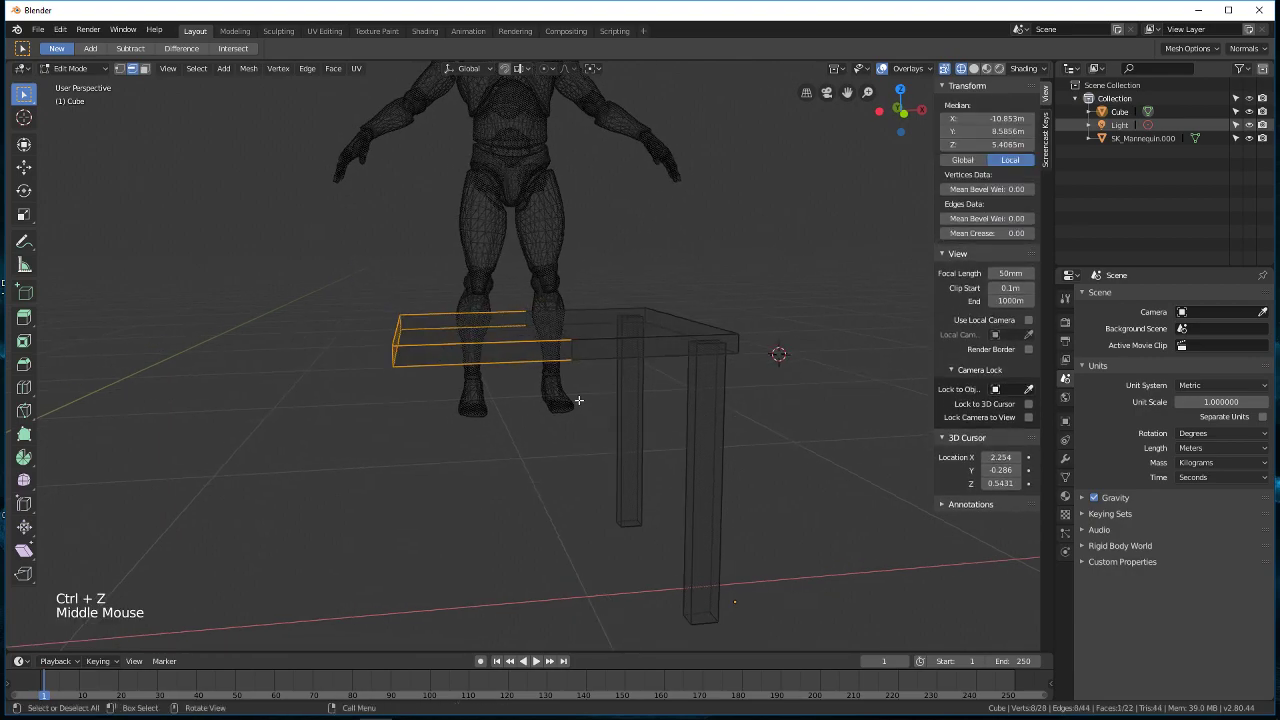
key(x)
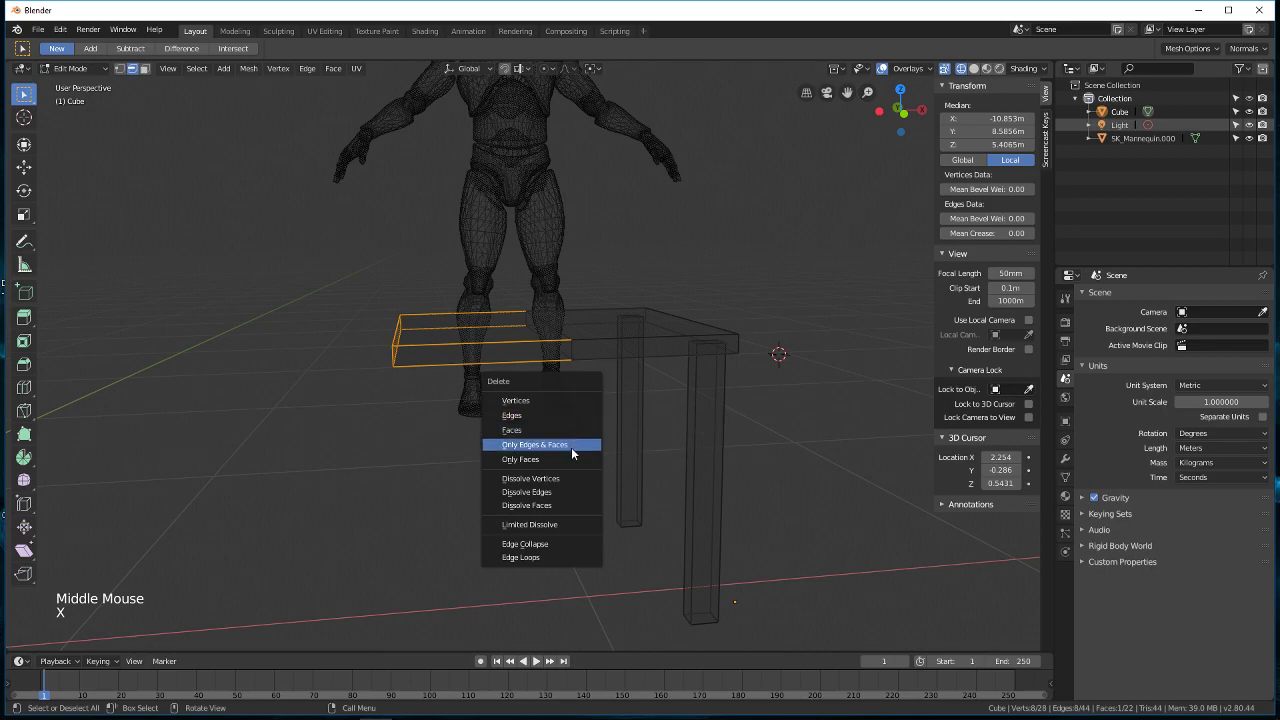
middle_drag(643, 373, 607, 388)
Step: Delete only the end vertices of the seat half without legs, working in vertex selection, and return to solid shading
click(120, 69)
mouse_move(347, 190)
middle_down()
mouse_move(374, 254)
mouse_move(627, 352)
mouse_move(347, 181)
middle_up()
key(c)
middle_drag(531, 303, 516, 357)
mouse_move(560, 420)
middle_down()
mouse_move(583, 425)
mouse_move(594, 391)
mouse_move(551, 414)
mouse_move(591, 420)
mouse_move(568, 420)
middle_up()
key(x)
click(594, 392)
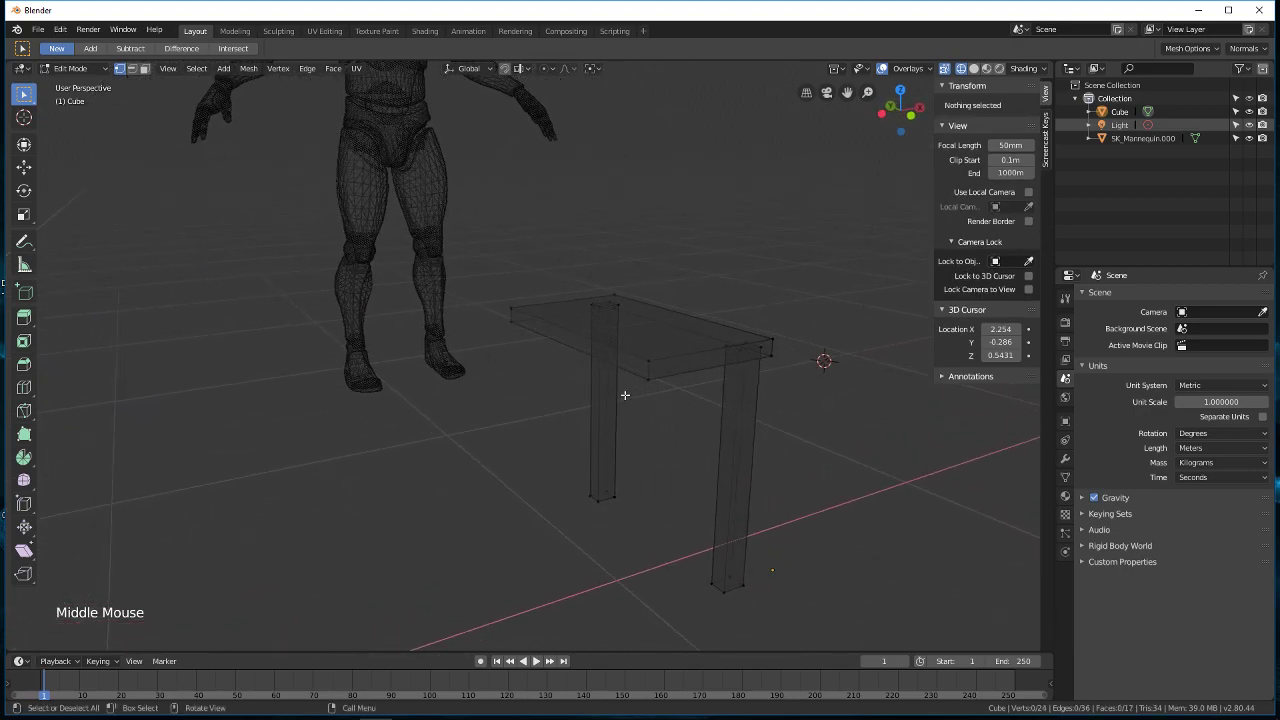
key(z)
click(743, 400)
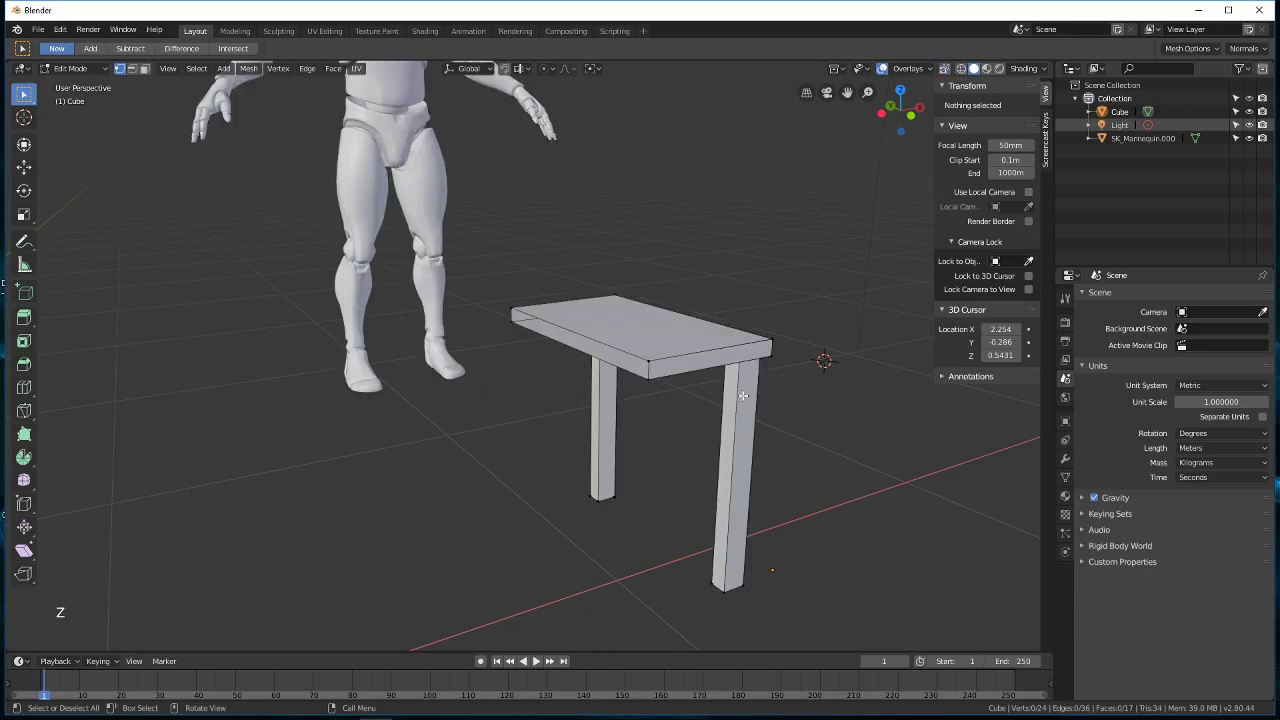
Step: Examine the halved seat and its legs from several sides and compare them with the reference chair in GIMP
middle_drag(809, 428, 720, 434)
scroll(643, 426, down, 2)
middle_drag(643, 426, 579, 213)
scroll(657, 414, up, 2)
middle_drag(581, 457, 693, 459)
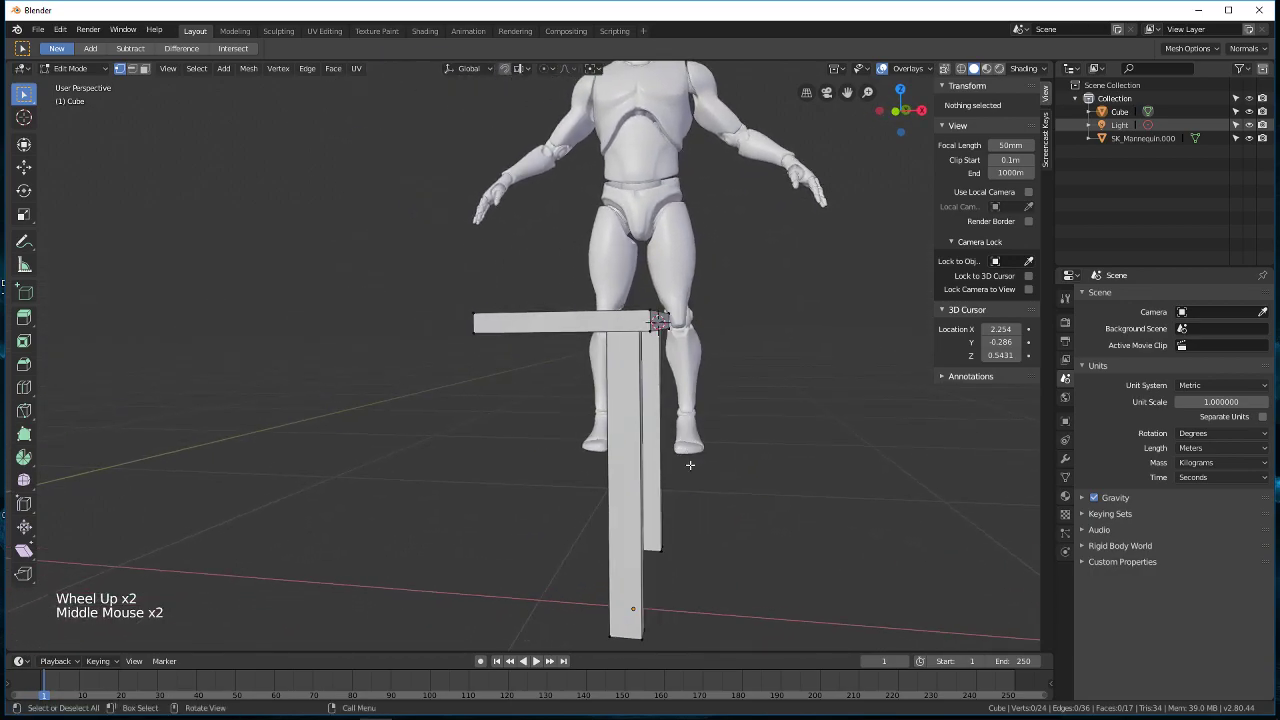
middle_drag(588, 416, 744, 416)
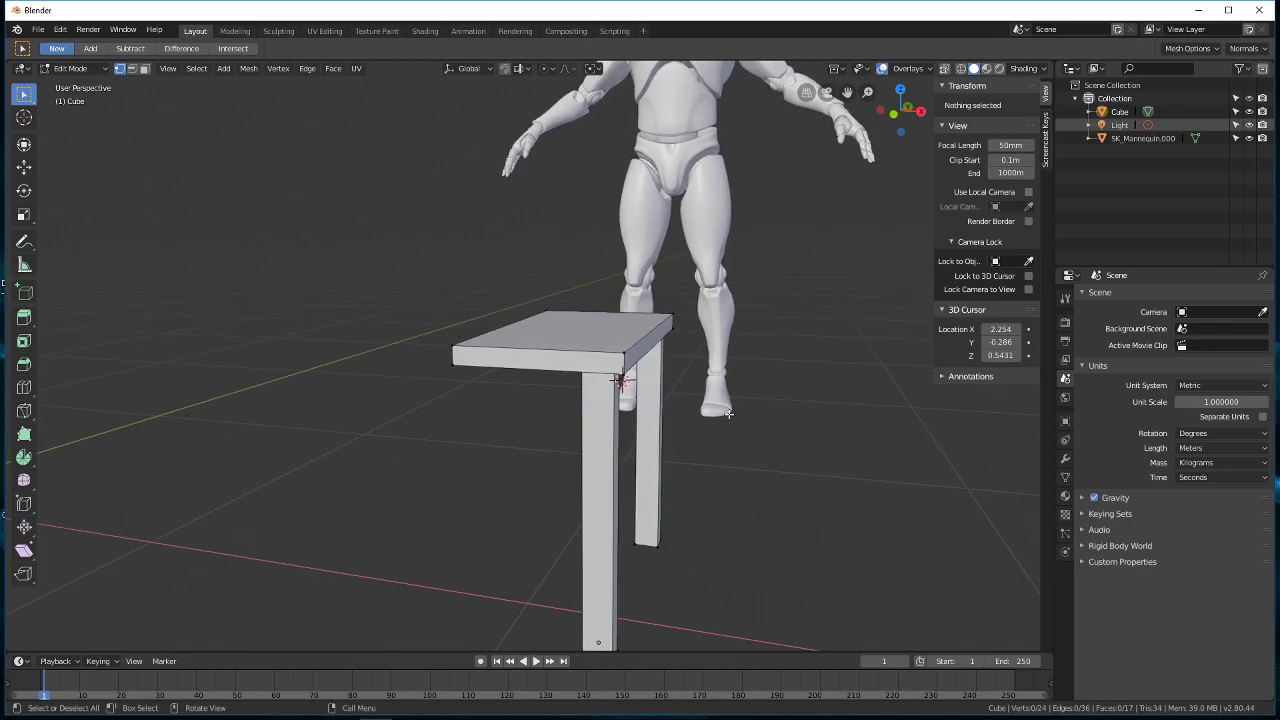
middle_drag(763, 407, 623, 420)
scroll(705, 445, down, 2)
scroll(620, 477, up, 2)
key(super)
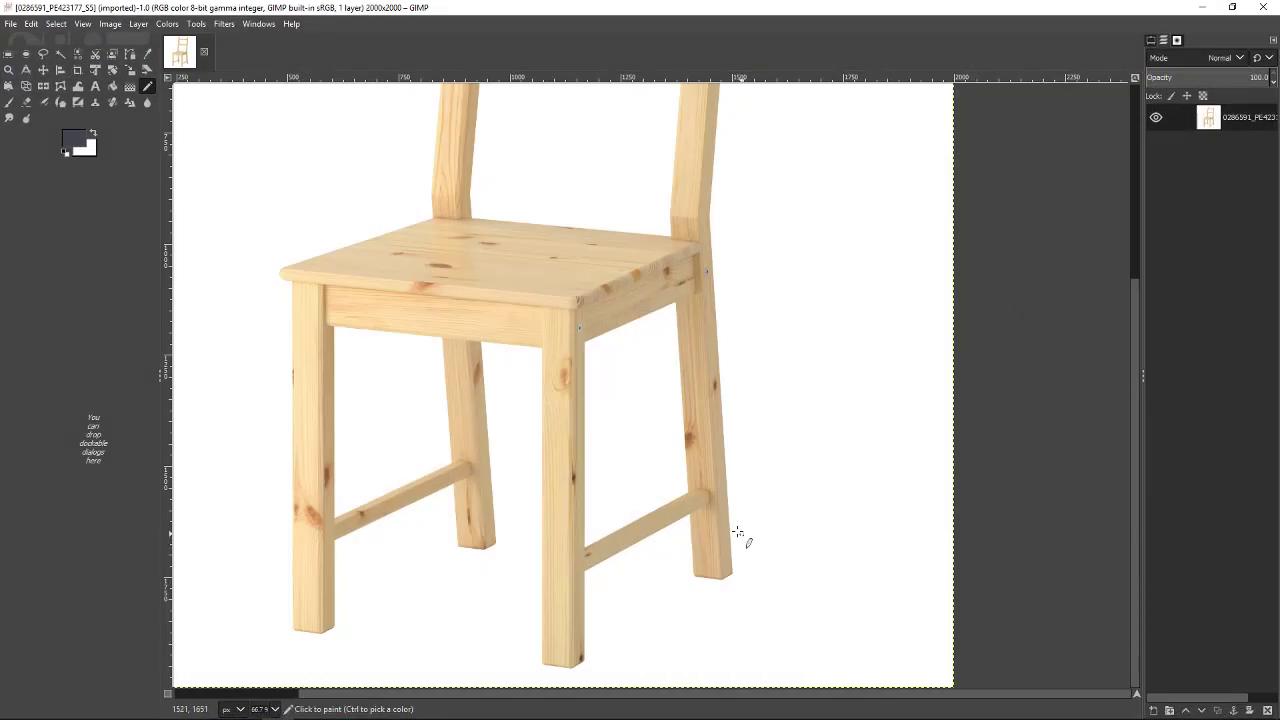
middle_drag(737, 533, 703, 512)
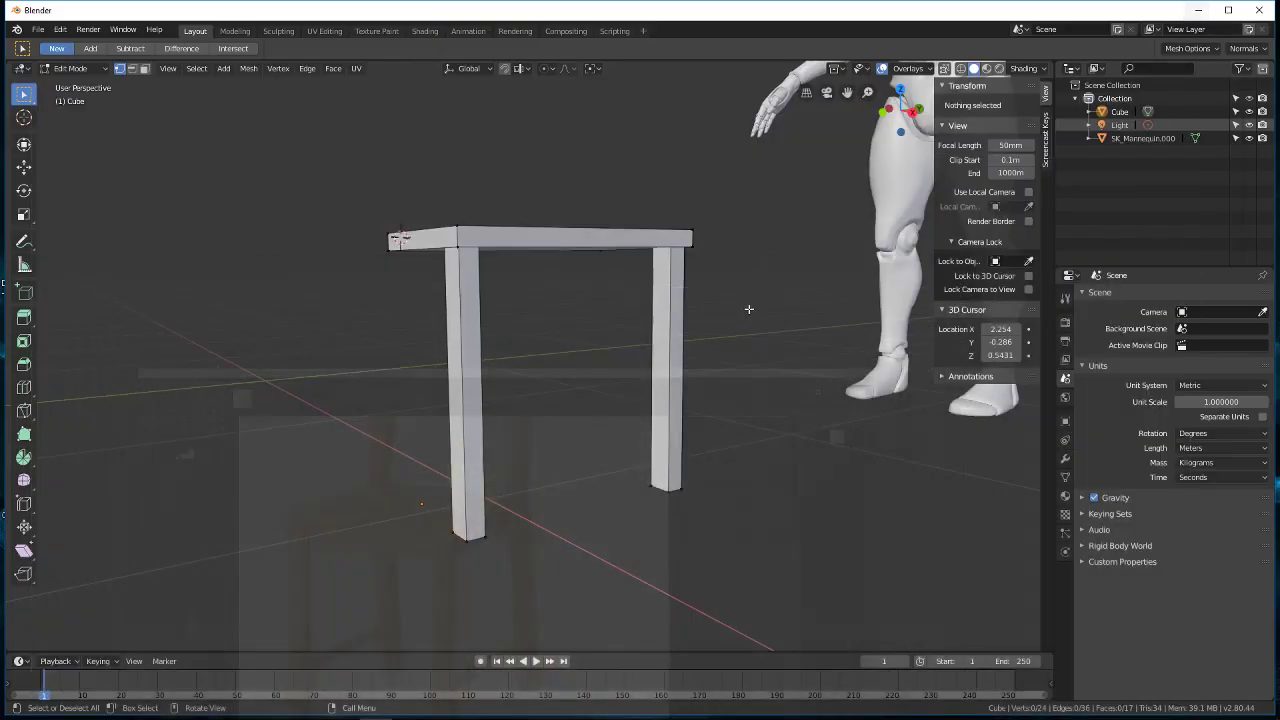
Step: Back in Blender, slant the leg nearer the mannequin outward by moving its bottom face along X
middle_drag(749, 306, 531, 354)
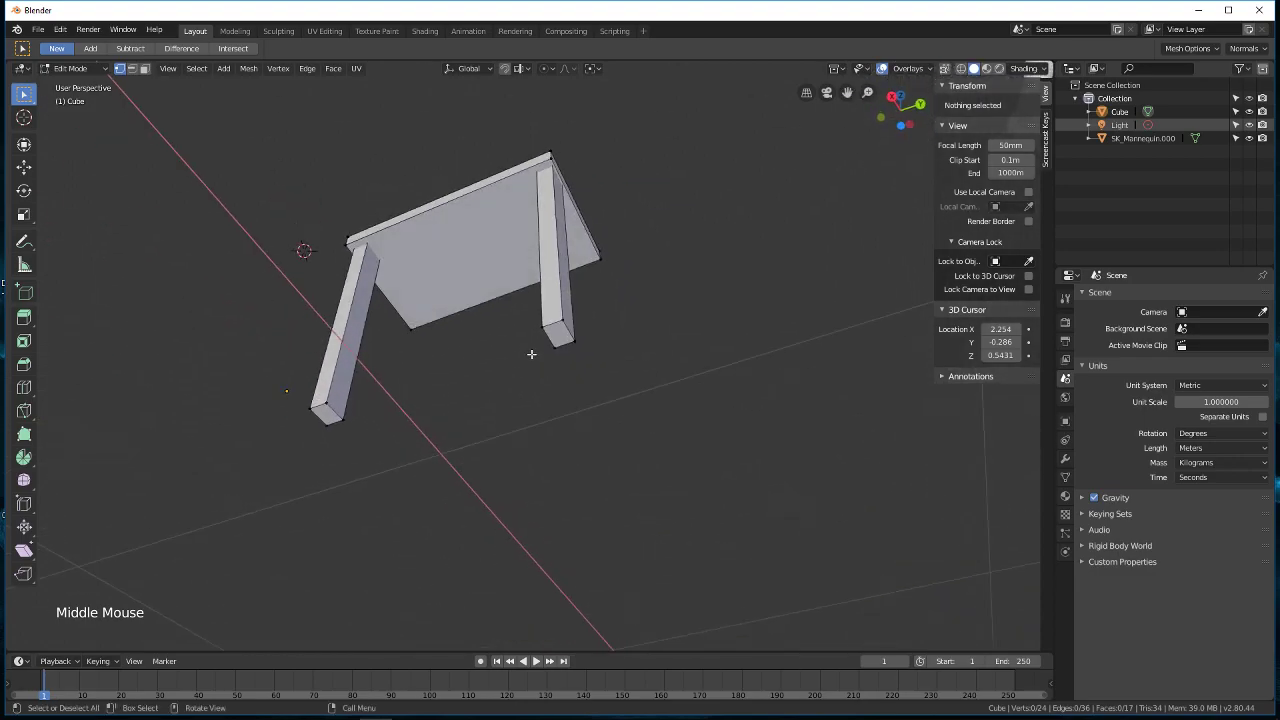
click(144, 68)
right_click(556, 343)
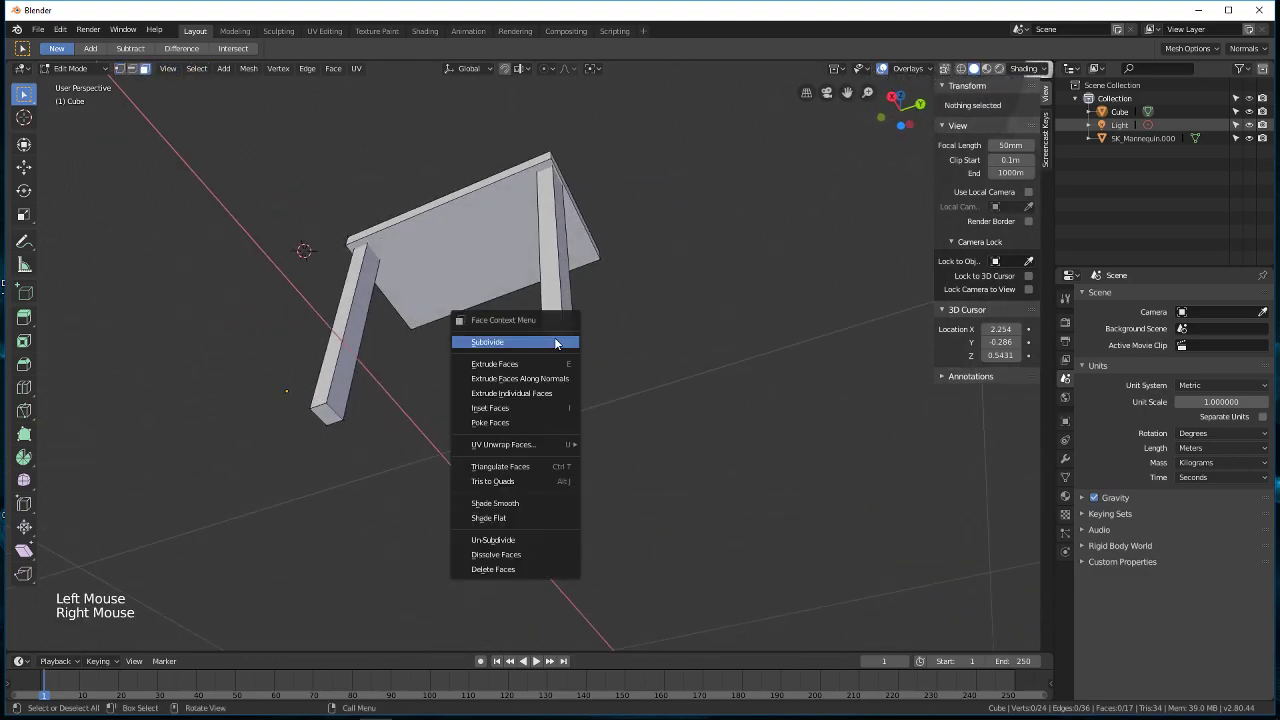
click(561, 338)
middle_drag(563, 345, 640, 431)
key(g)
key(x)
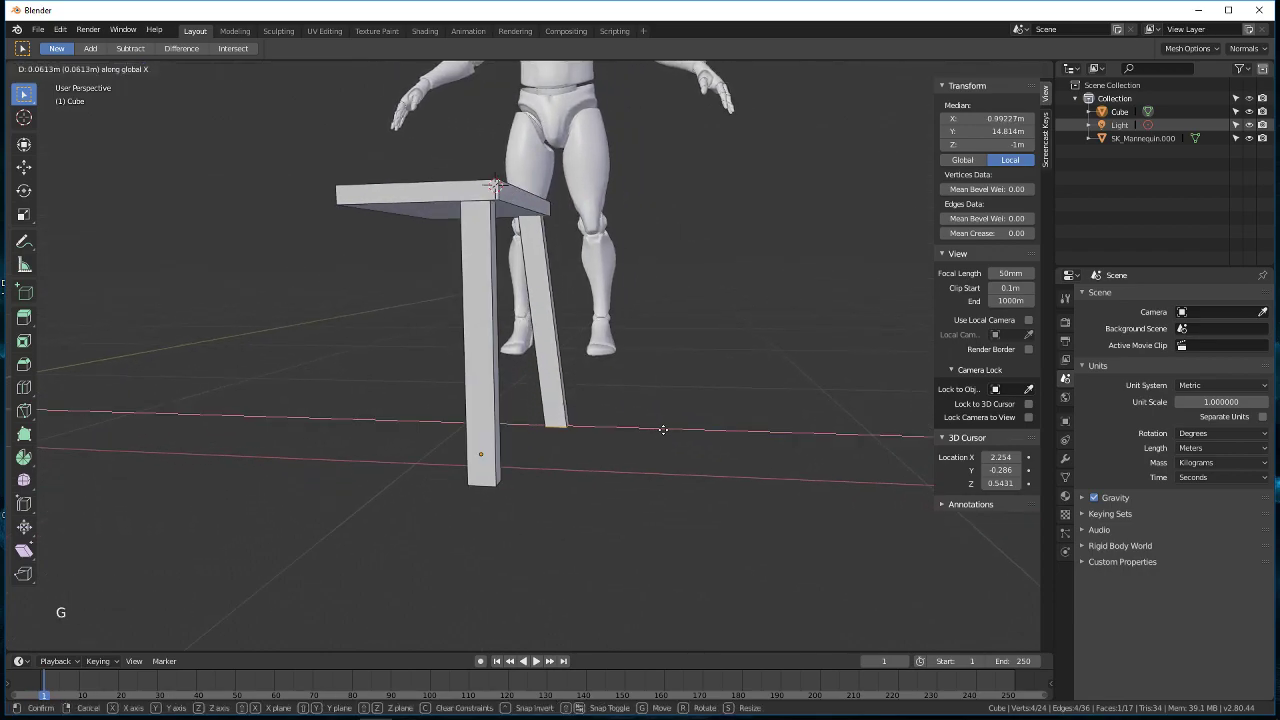
click(597, 423)
middle_drag(597, 423, 569, 443)
scroll(352, 430, up, 2)
scroll(352, 430, up, 2)
scroll(587, 444, down, 3)
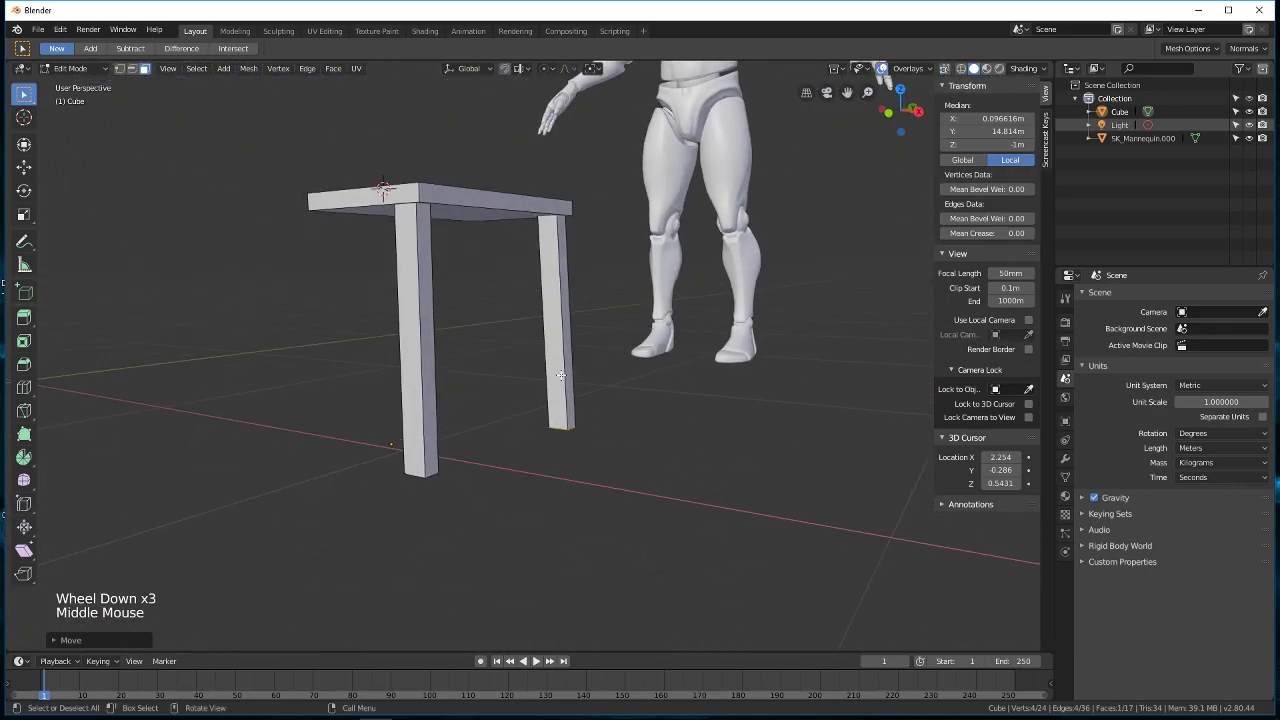
Step: Place the 3D cursor on the lower part of the slanted leg
click(24, 117)
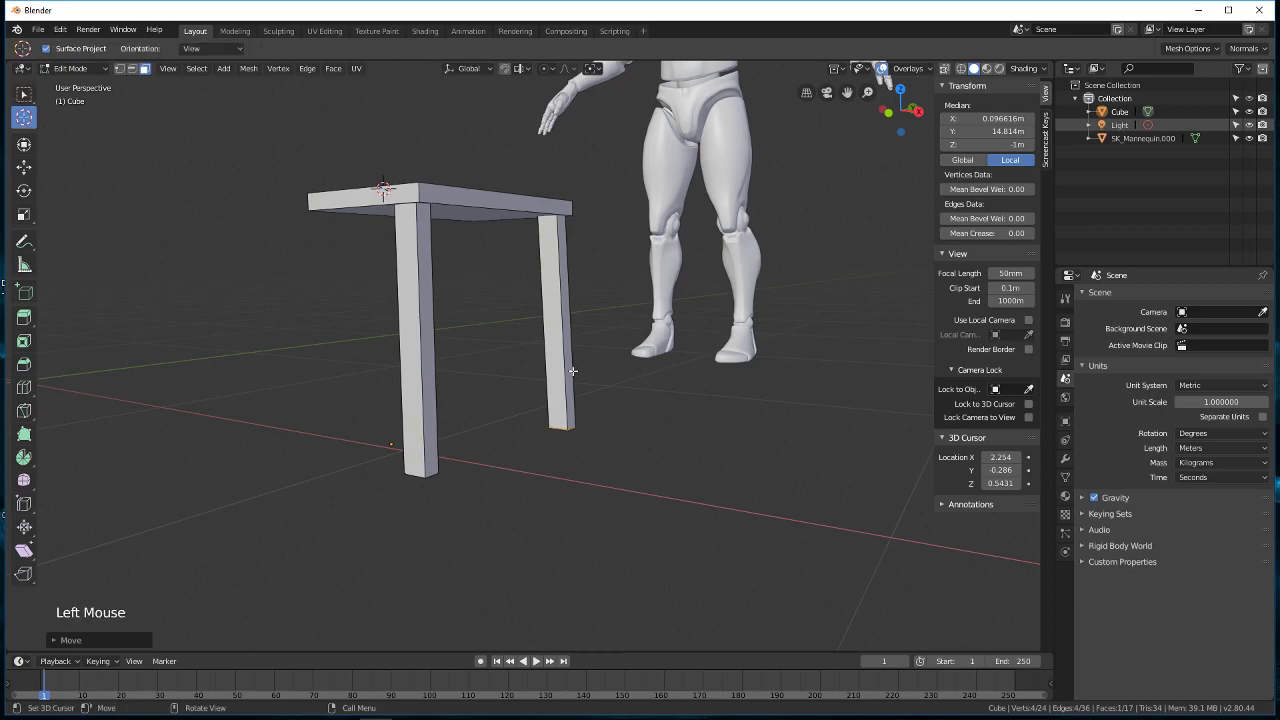
mouse_move(602, 440)
middle_down()
mouse_move(560, 446)
mouse_move(620, 451)
middle_up()
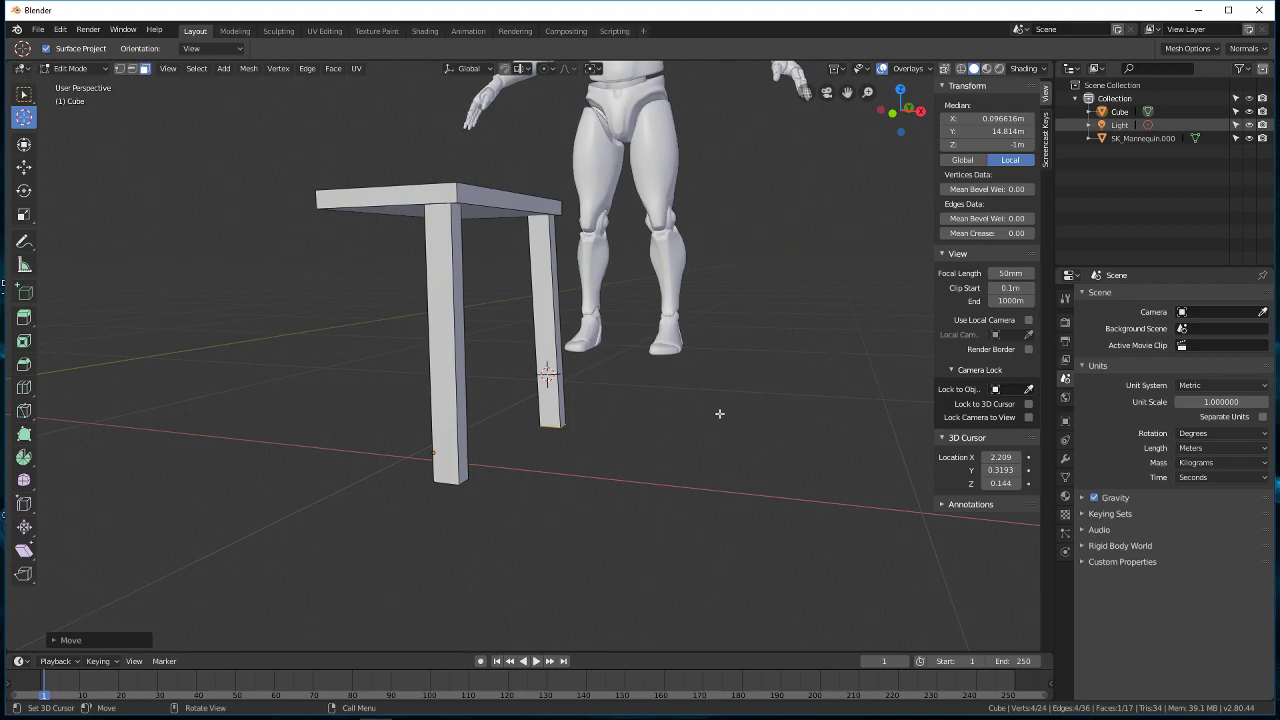
middle_drag(720, 413, 703, 408)
Step: Add a cylinder at the 3D cursor and set its vertex count to 12
key(shift+a)
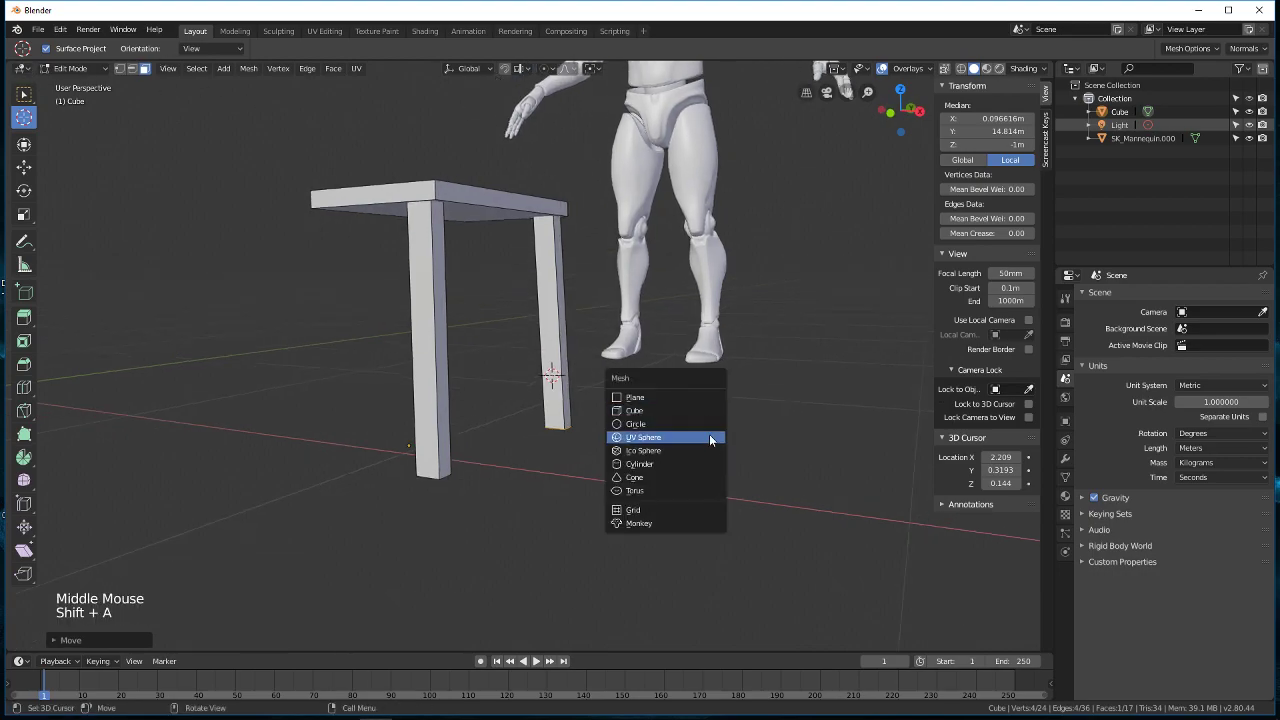
click(703, 462)
scroll(643, 413, down, 6)
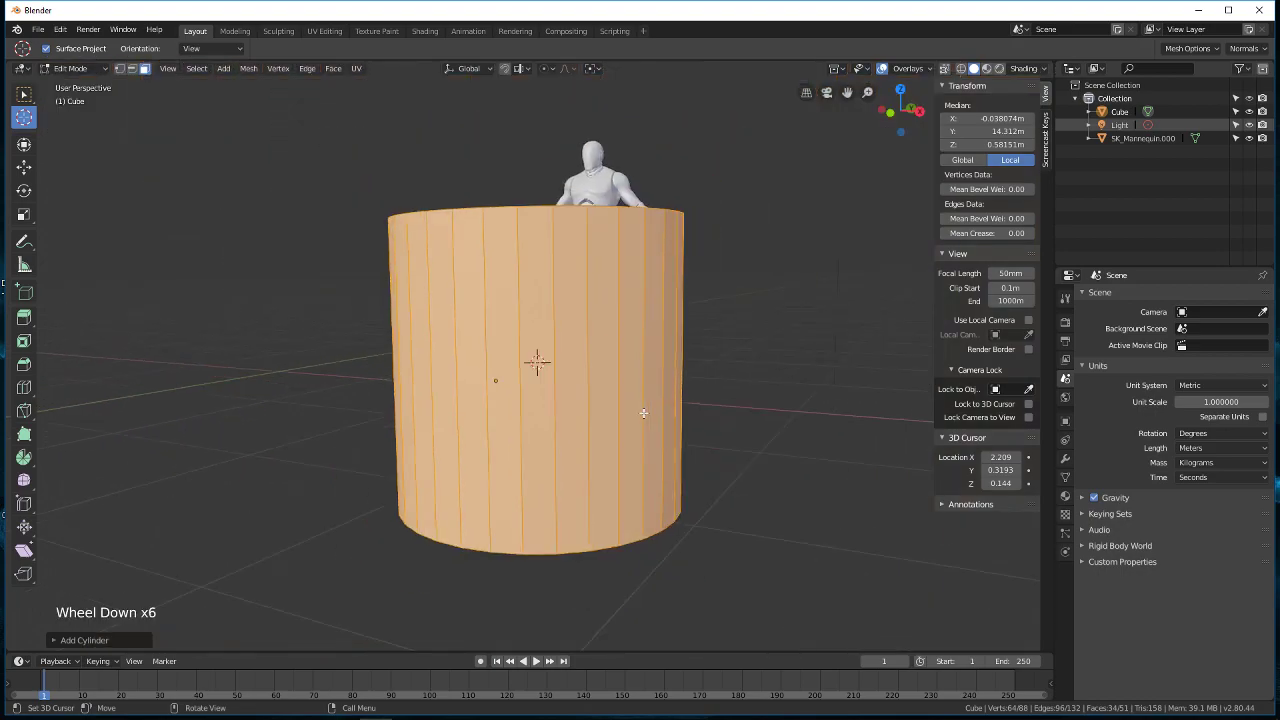
scroll(643, 413, down, 3)
click(55, 641)
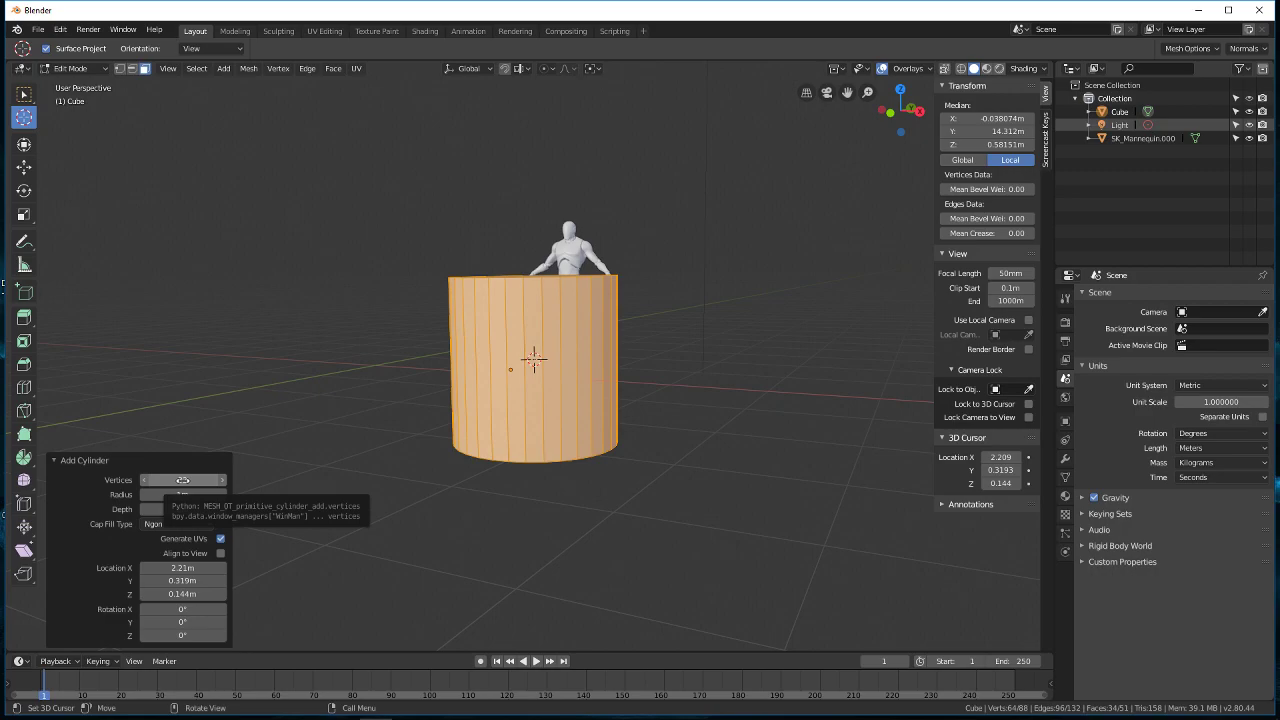
click(183, 480)
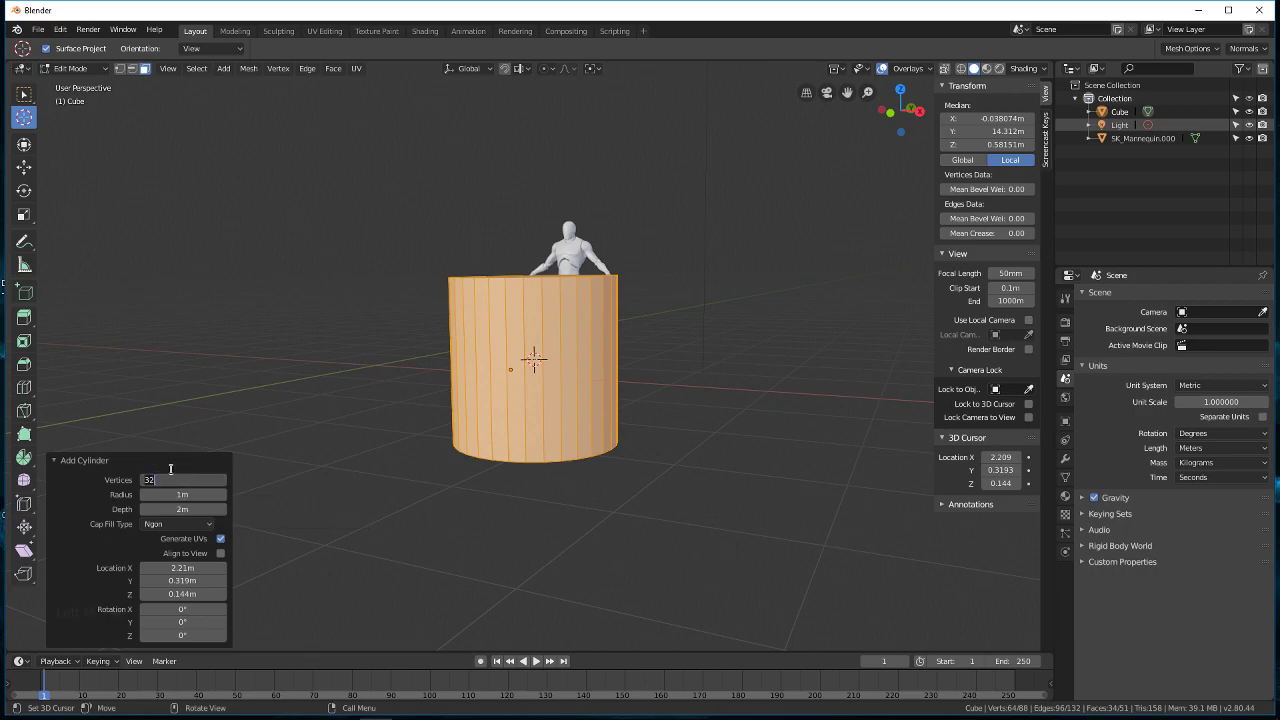
text(12)
key(Return)
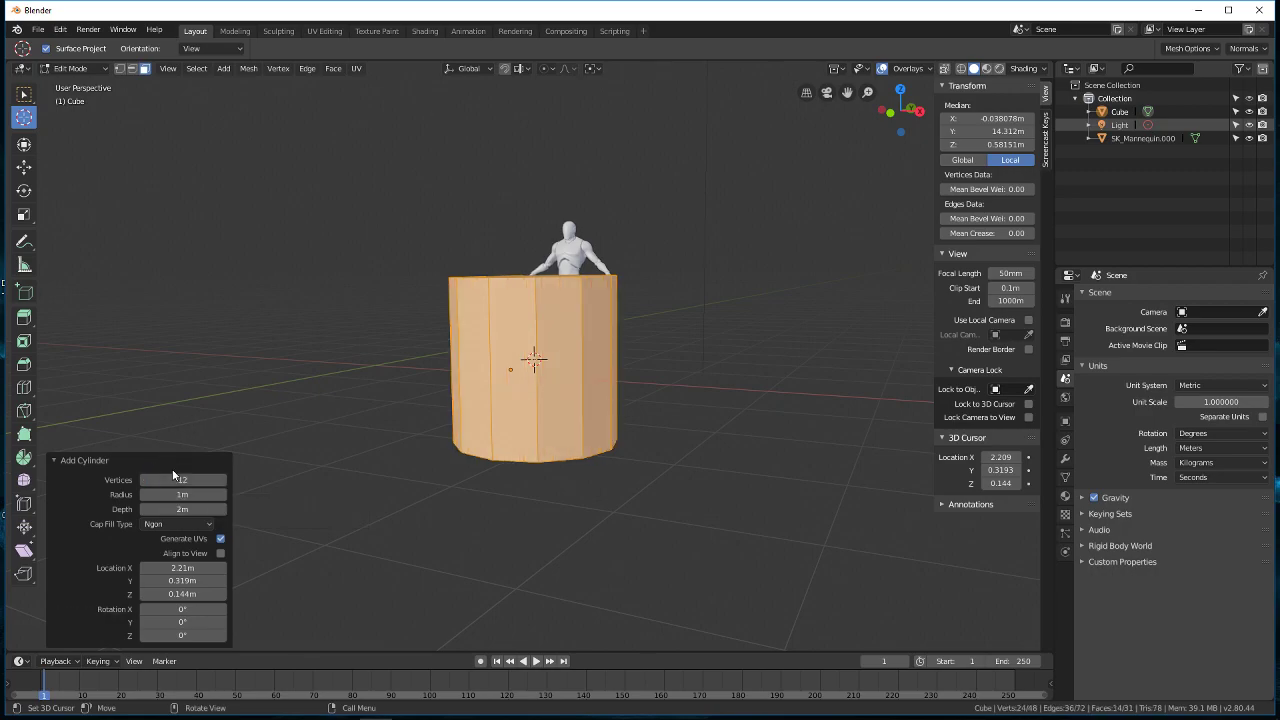
Step: Shrink the cylinder uniformly to about 0.039 and rotate it 90° about X to lie lengthwise between the legs
middle_drag(655, 454, 609, 480)
key(s)
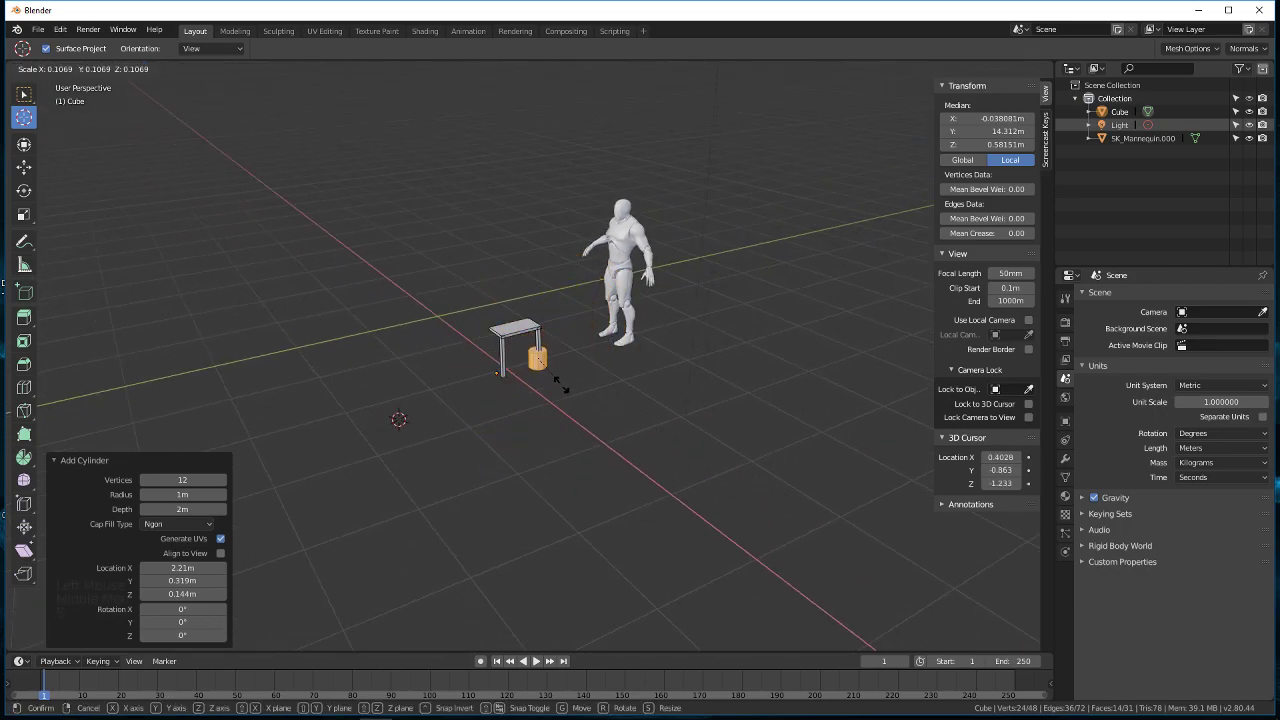
click(552, 369)
scroll(555, 380, up, 8)
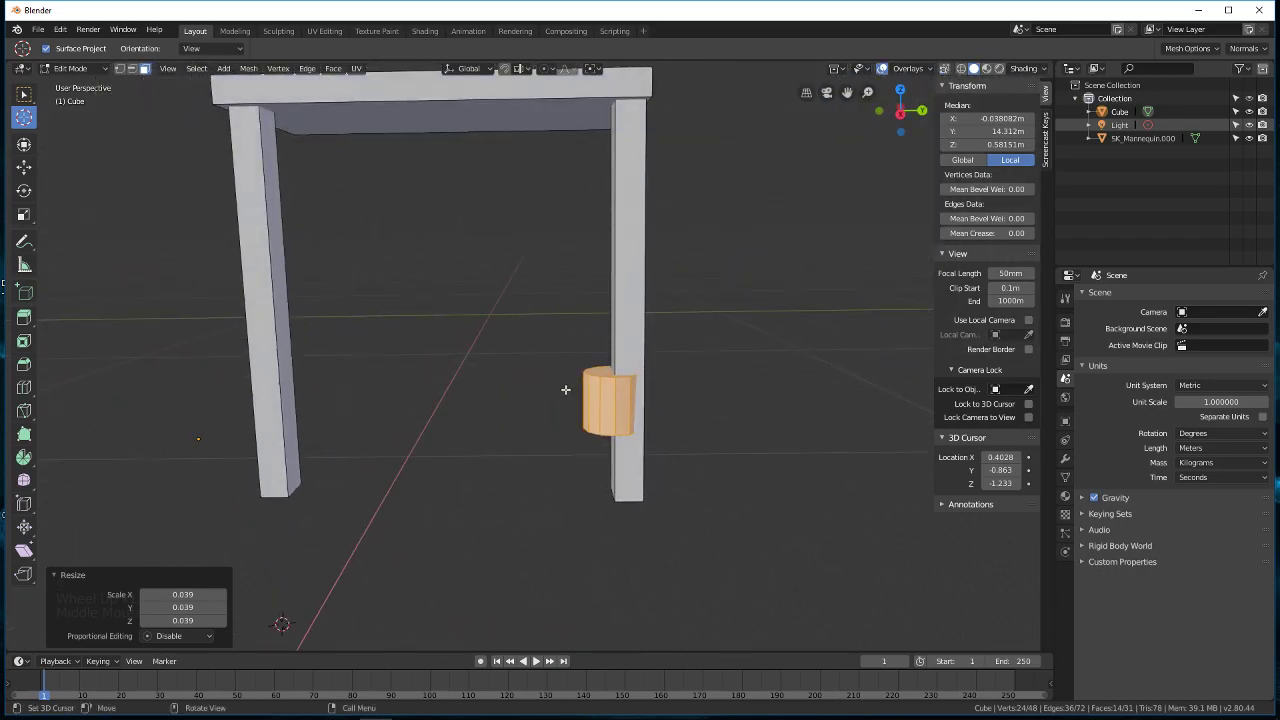
text(rx)
text(90)
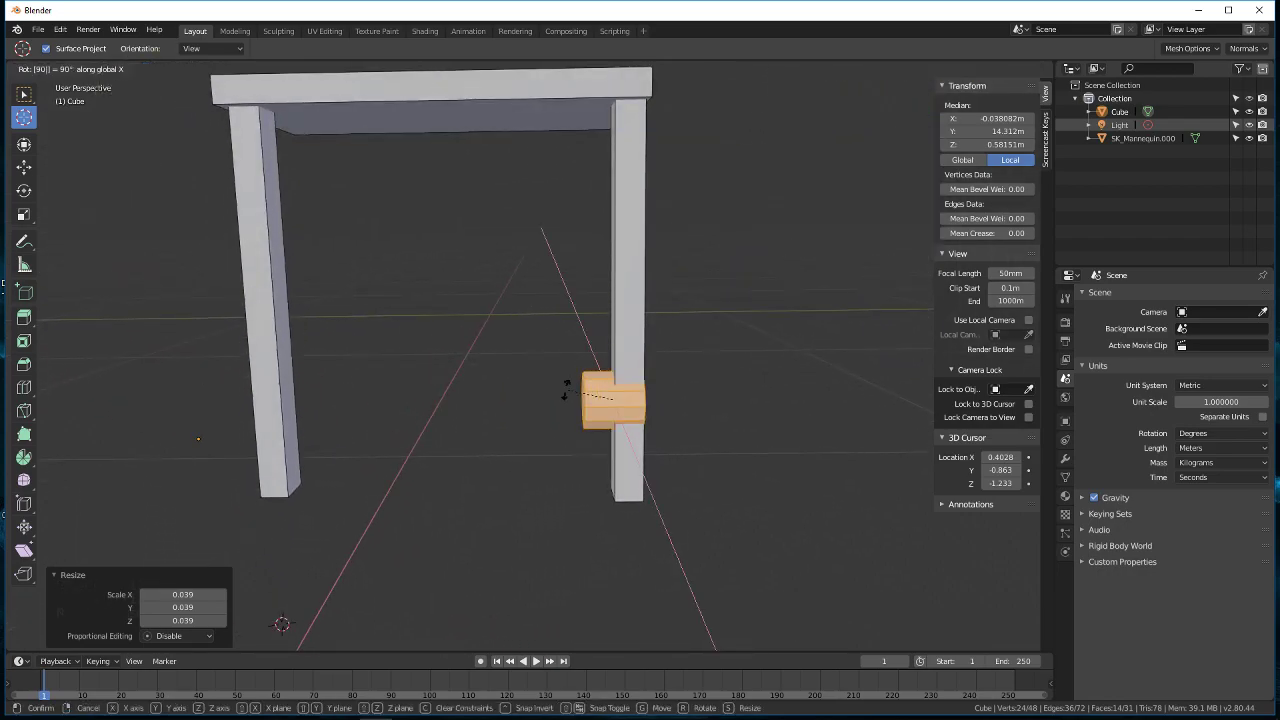
key(Return)
Step: Shrink the cylinder uniformly to about 0.496 and move it along Y away from the slanted leg, between the two legs
middle_drag(460, 357, 586, 346)
key(s)
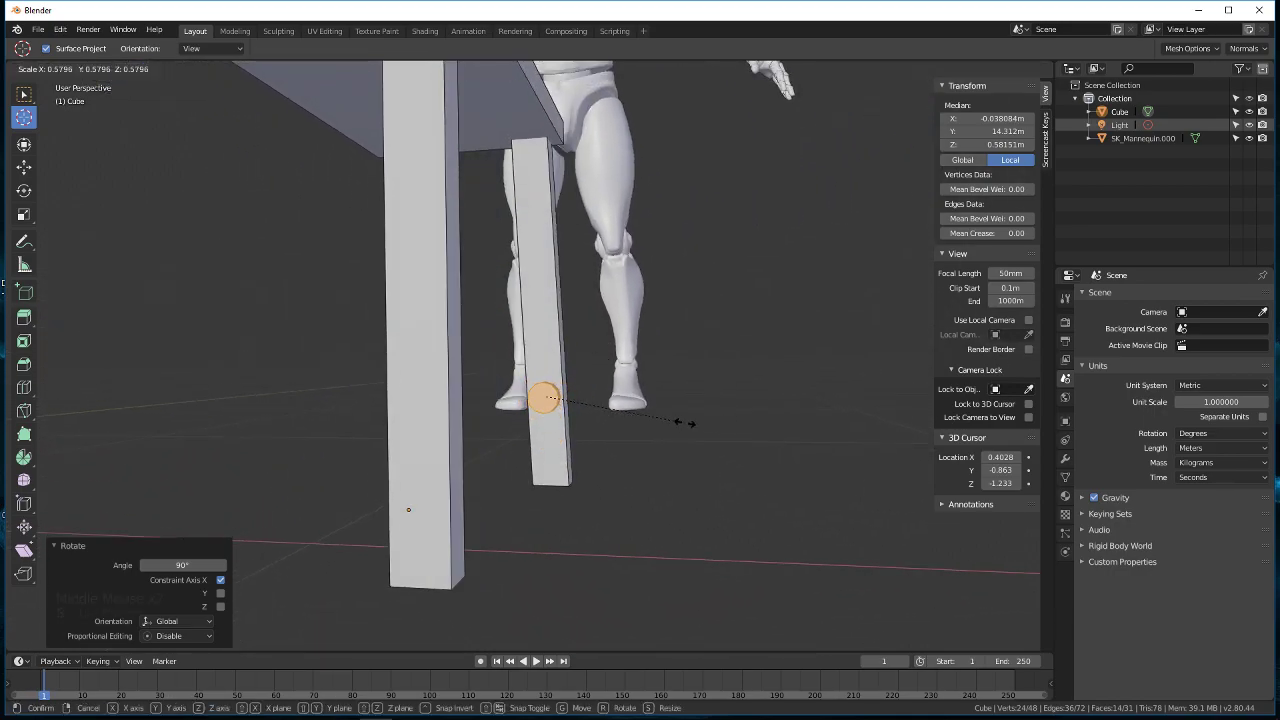
click(662, 415)
middle_drag(663, 414, 629, 450)
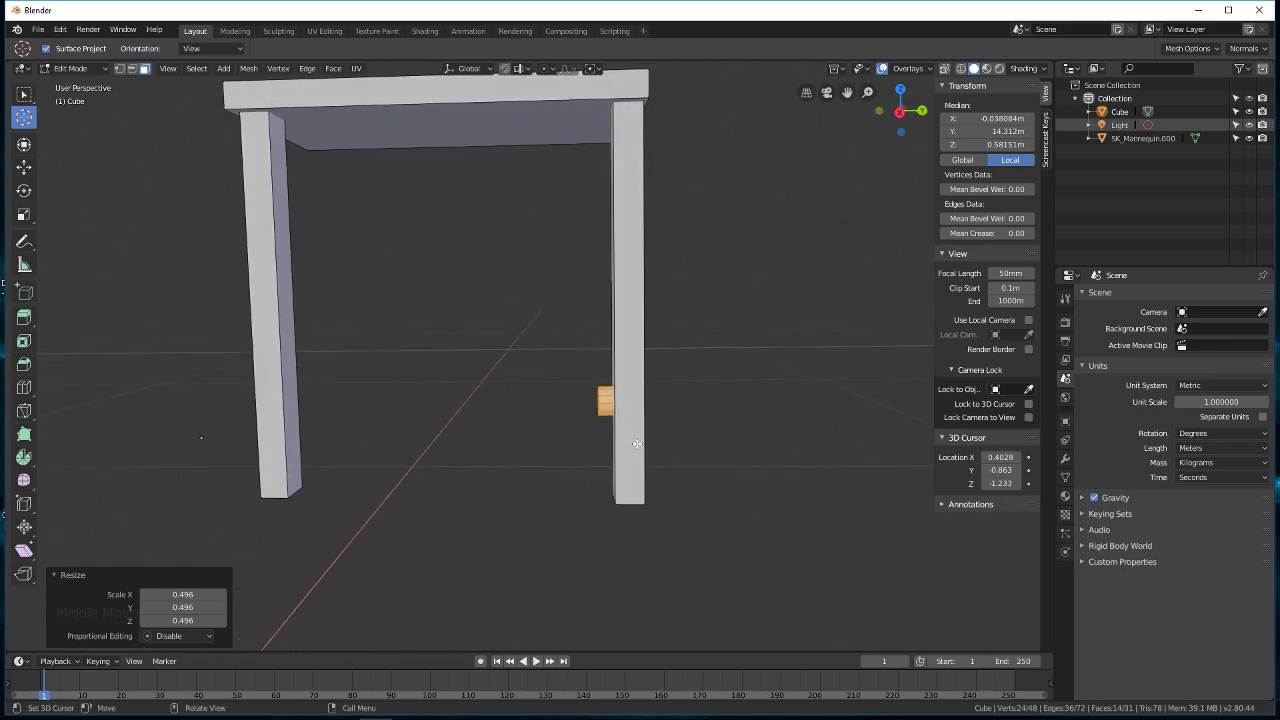
key(g)
key(y)
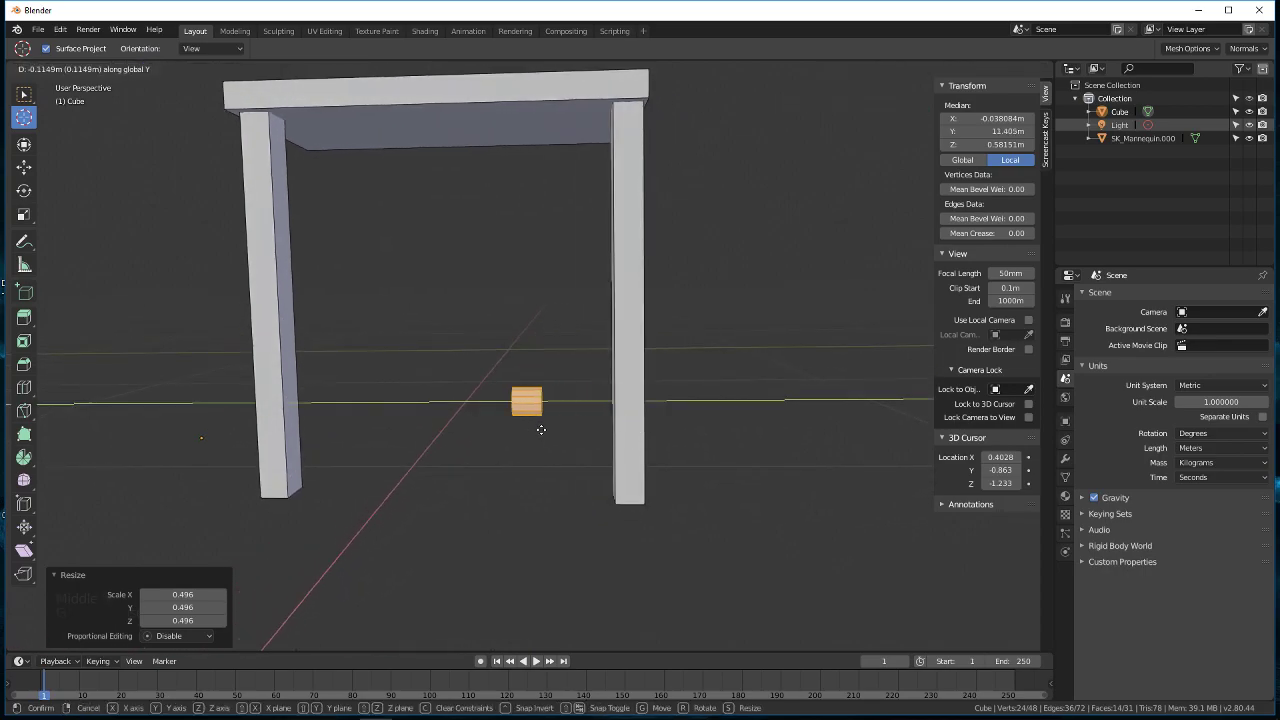
click(560, 445)
Step: Select both end cap faces of the cylinder and delete them as faces to leave an open tube
scroll(476, 448, up, 3)
middle_drag(476, 448, 454, 466)
key(Tab)
key(Tab)
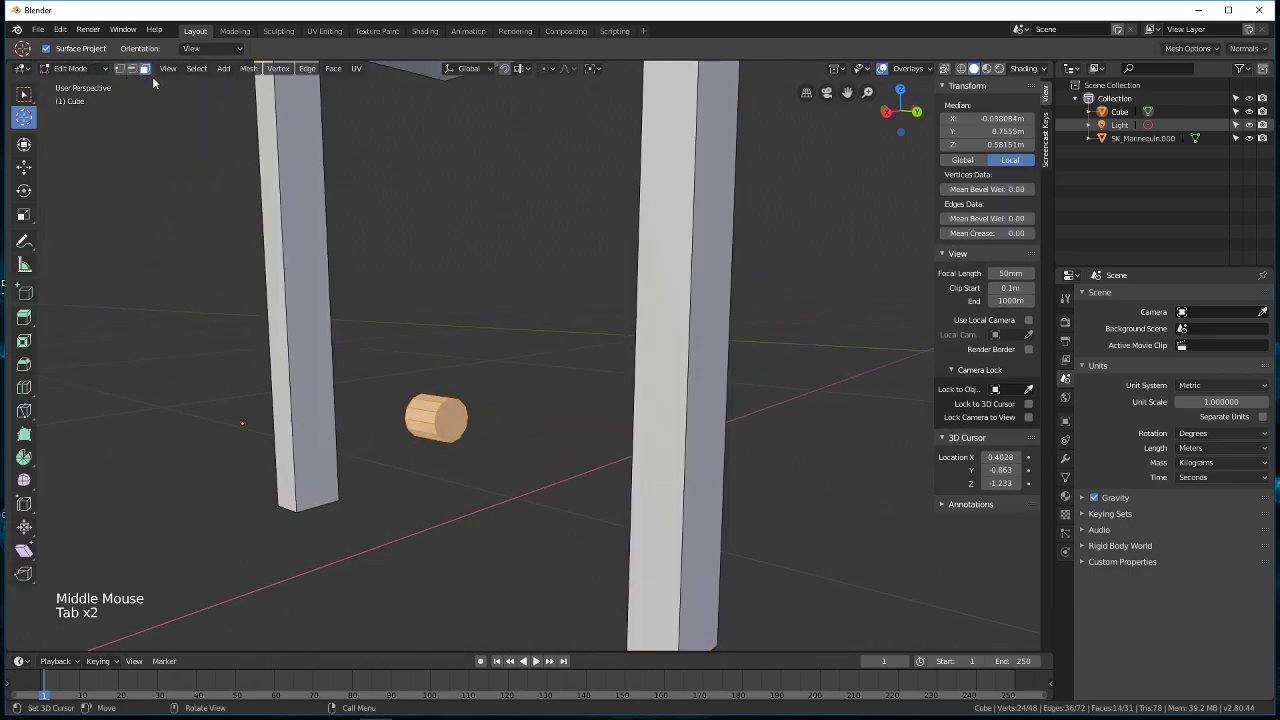
click(449, 421)
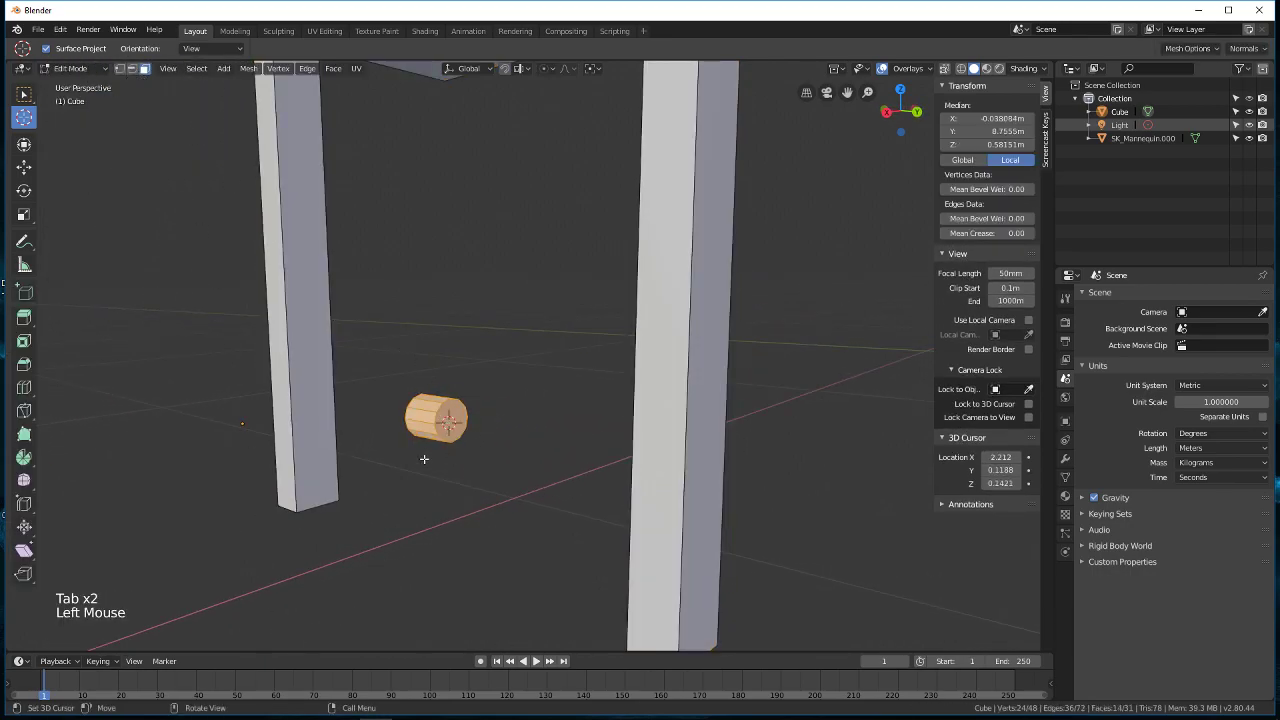
click(24, 95)
click(466, 416)
shift+middle_drag(466, 416, 471, 506)
shift+click(427, 470)
key(x)
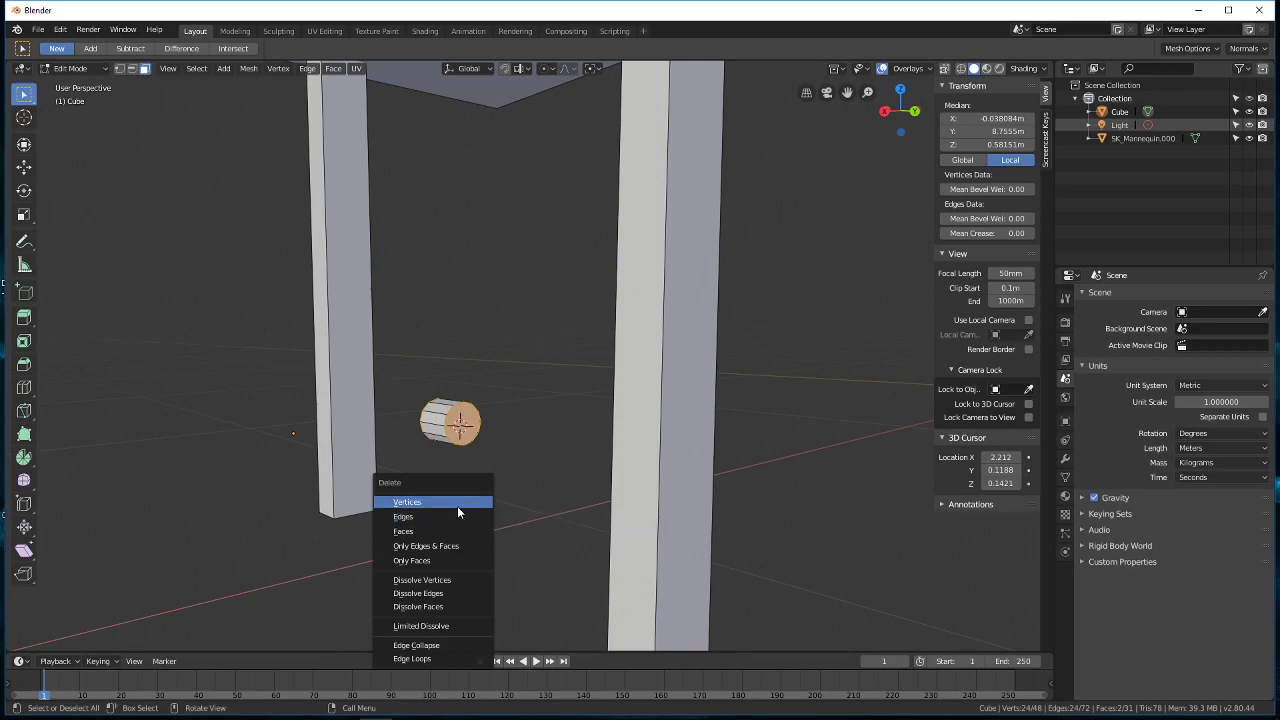
click(448, 530)
Step: Inspect the open tube and the chair legs from several angles, including from below and in wireframe shading
middle_drag(503, 477, 665, 417)
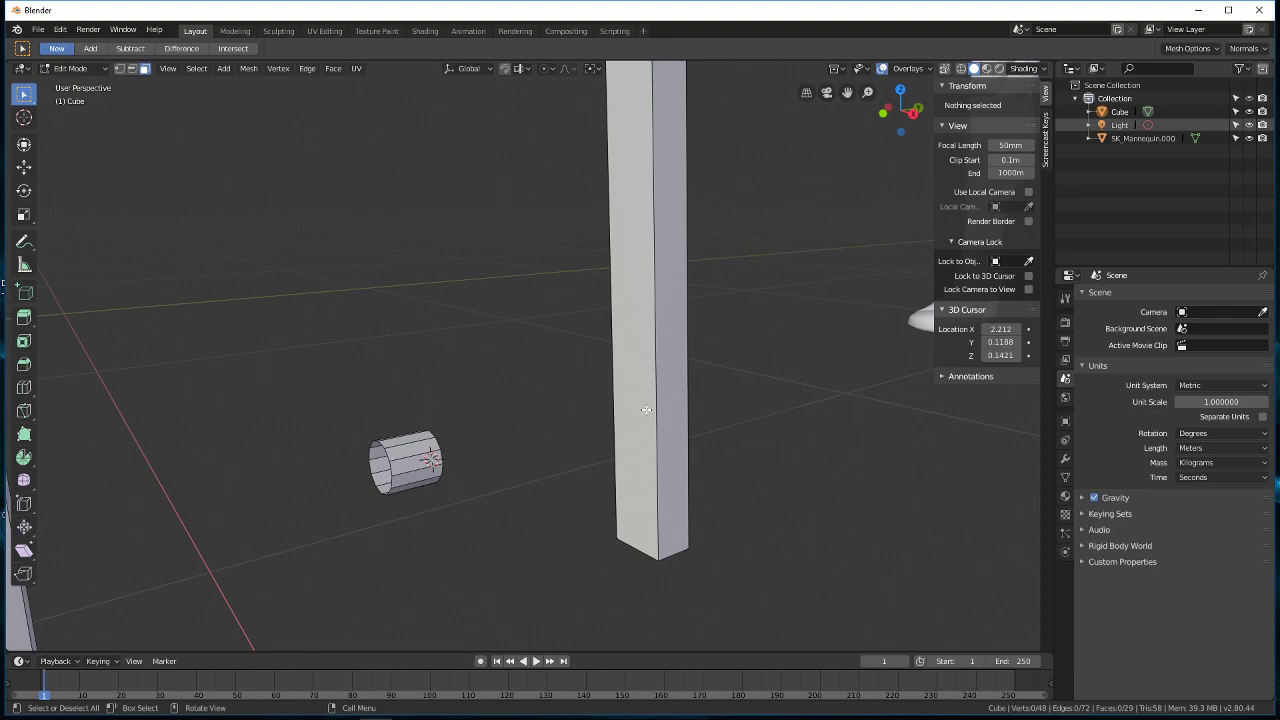
middle_drag(604, 450, 500, 463)
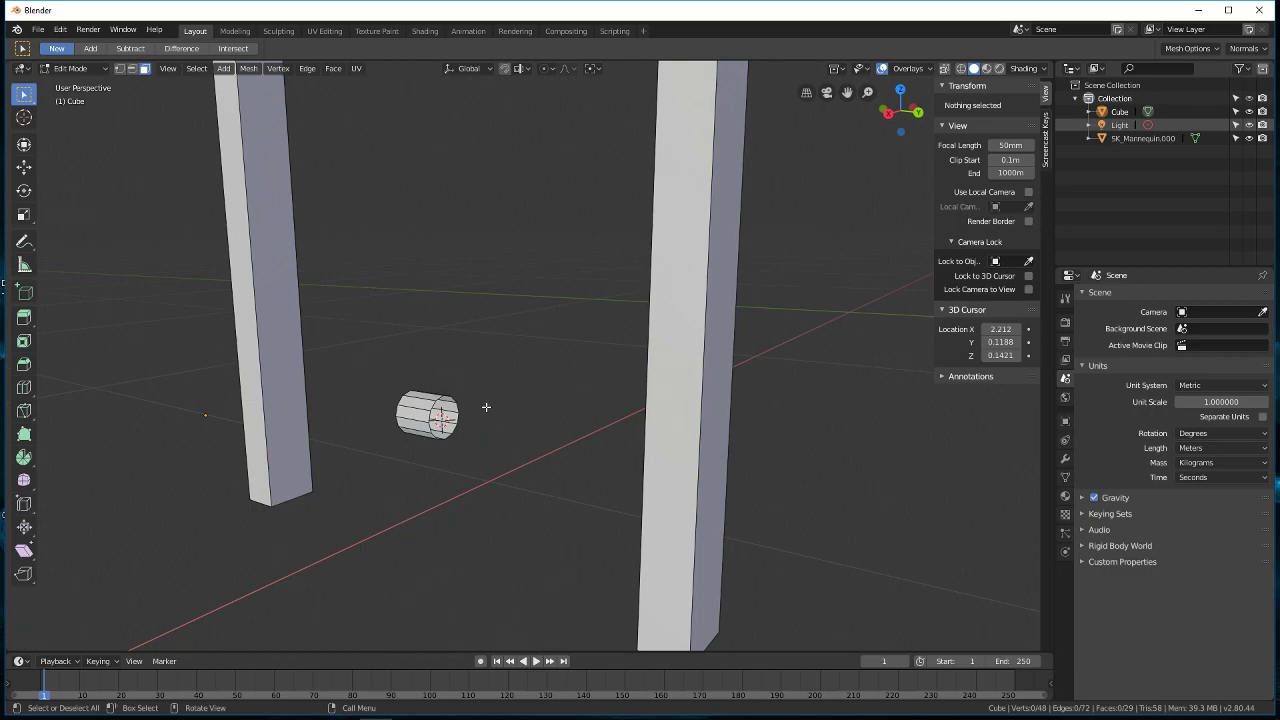
middle_drag(487, 407, 474, 400)
scroll(477, 400, down, 4)
middle_drag(571, 451, 612, 310)
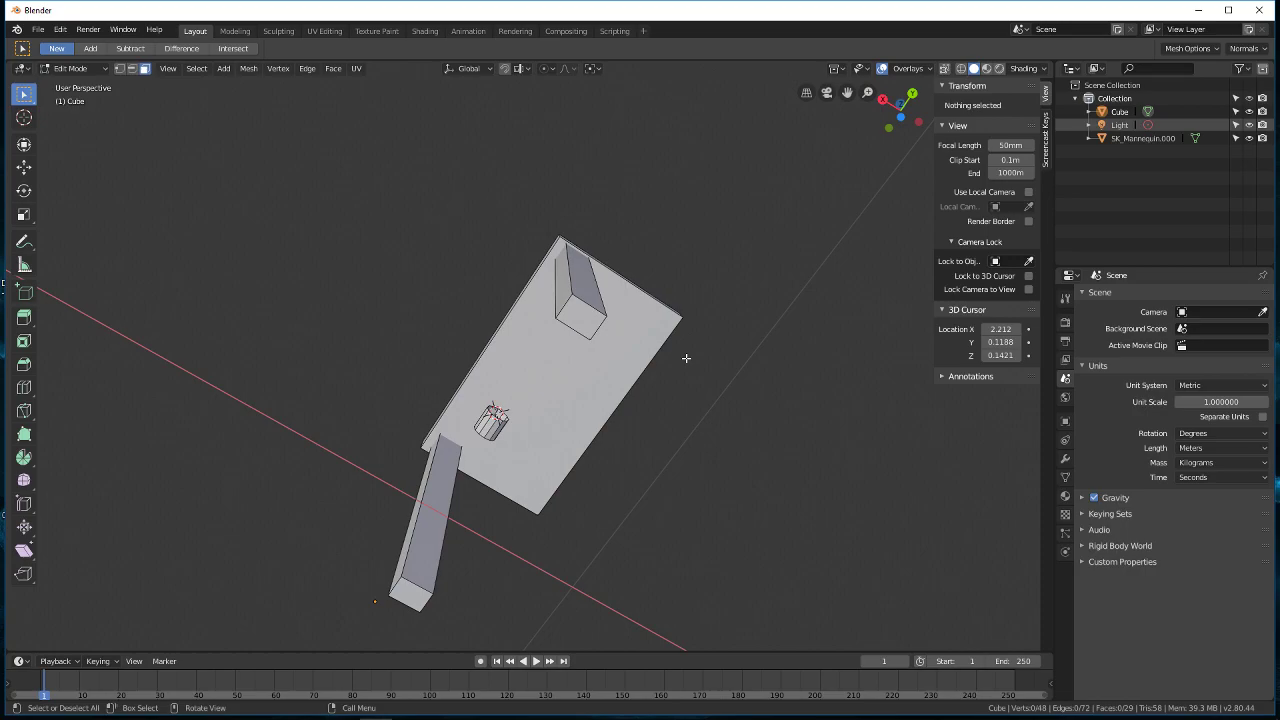
middle_drag(598, 308, 666, 420)
scroll(563, 334, down, 2)
mouse_move(563, 334)
middle_down()
mouse_move(479, 276)
mouse_move(426, 306)
mouse_move(425, 389)
middle_up()
key(z)
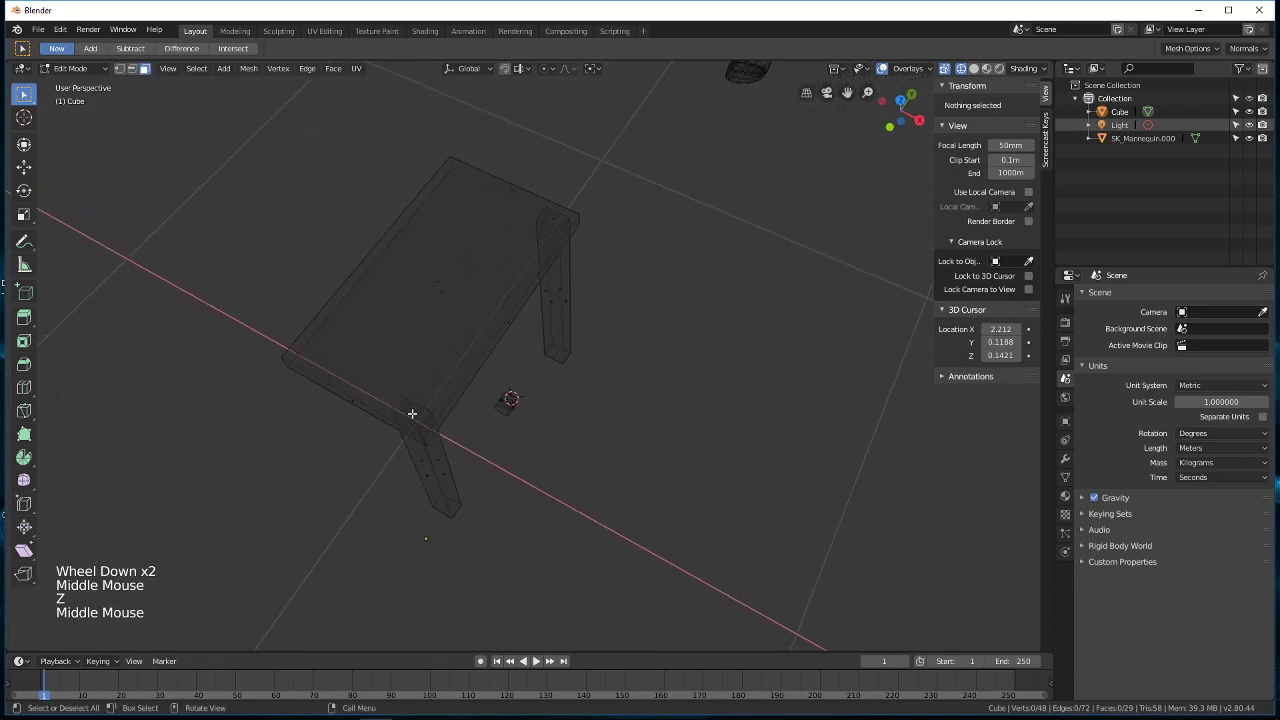
middle_drag(624, 455, 583, 245)
scroll(509, 352, up, 4)
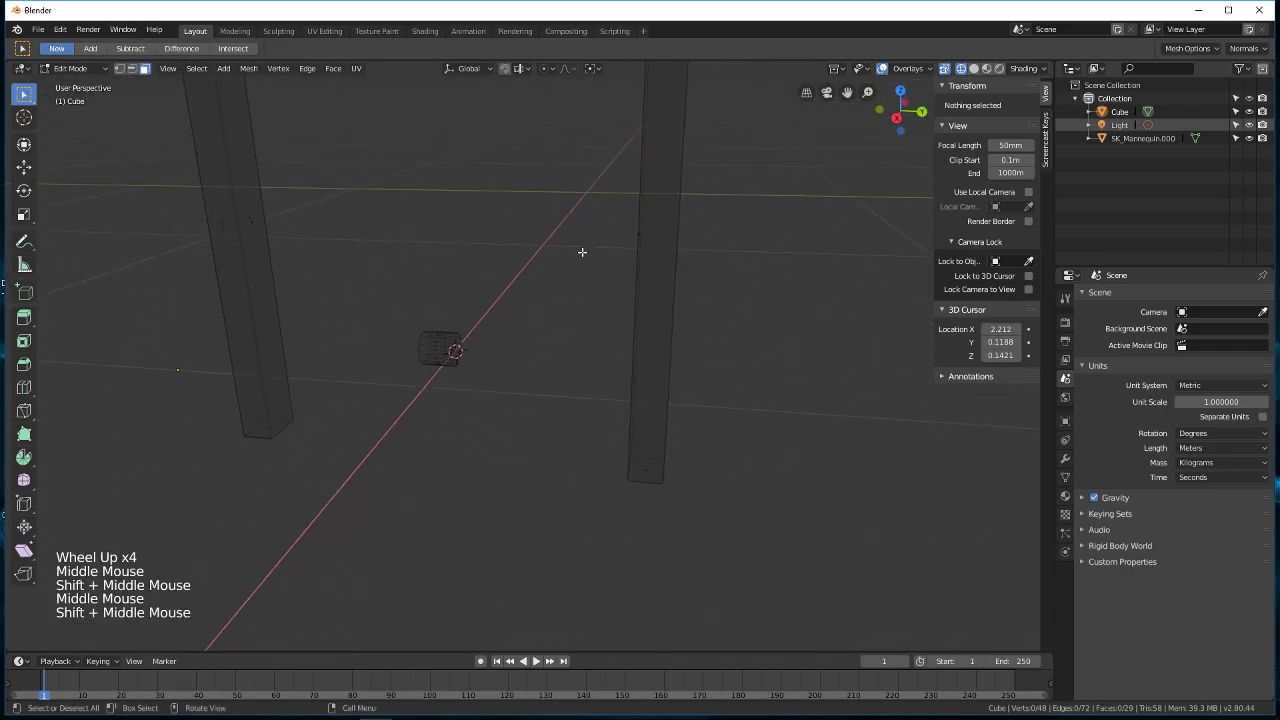
Step: Set the viewport shading to LookDev
key(z)
click(700, 265)
mouse_move(694, 277)
middle_down()
mouse_move(531, 349)
mouse_move(496, 344)
middle_up()
scroll(496, 344, up, 2)
Step: Select the edge loop at one open end of the tube and move it along Y into the leg nearer the mannequin
click(131, 68)
middle_drag(254, 163, 399, 302)
scroll(399, 302, up, 3)
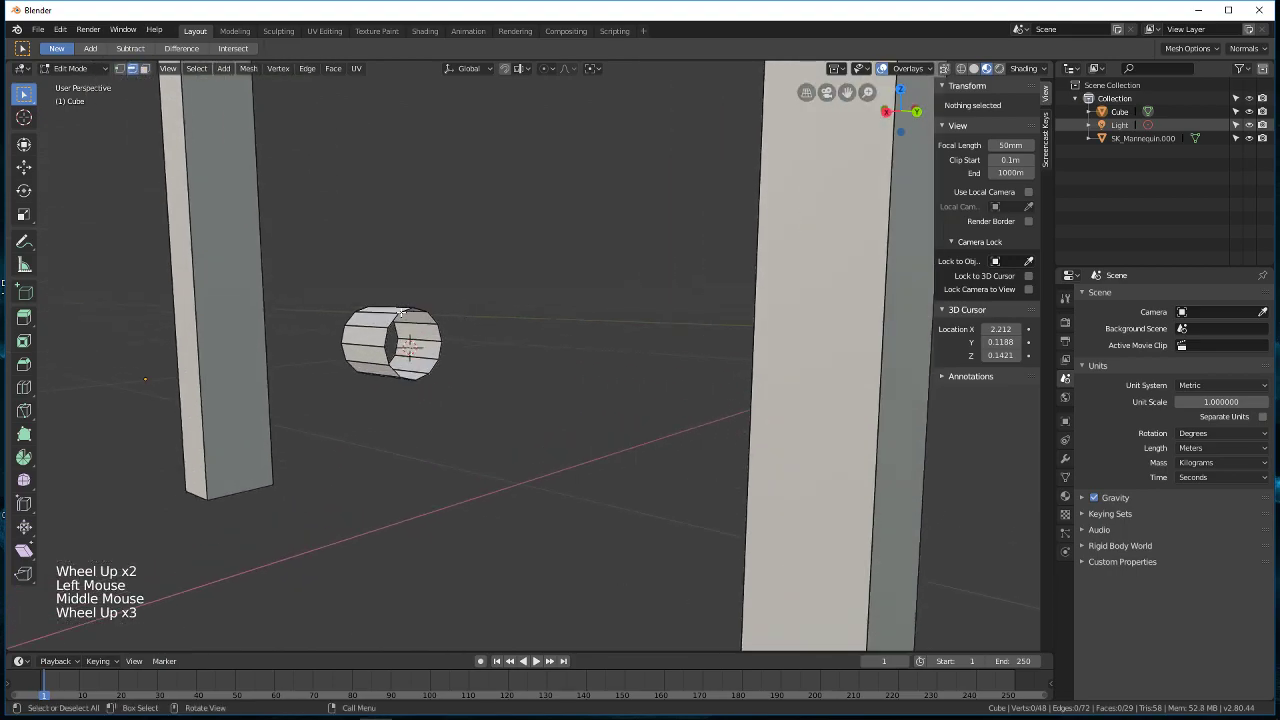
click(400, 313)
alt+shift+right_click(400, 313)
alt+shift+click(400, 313)
alt+shift+click(400, 313)
alt+shift+click(400, 313)
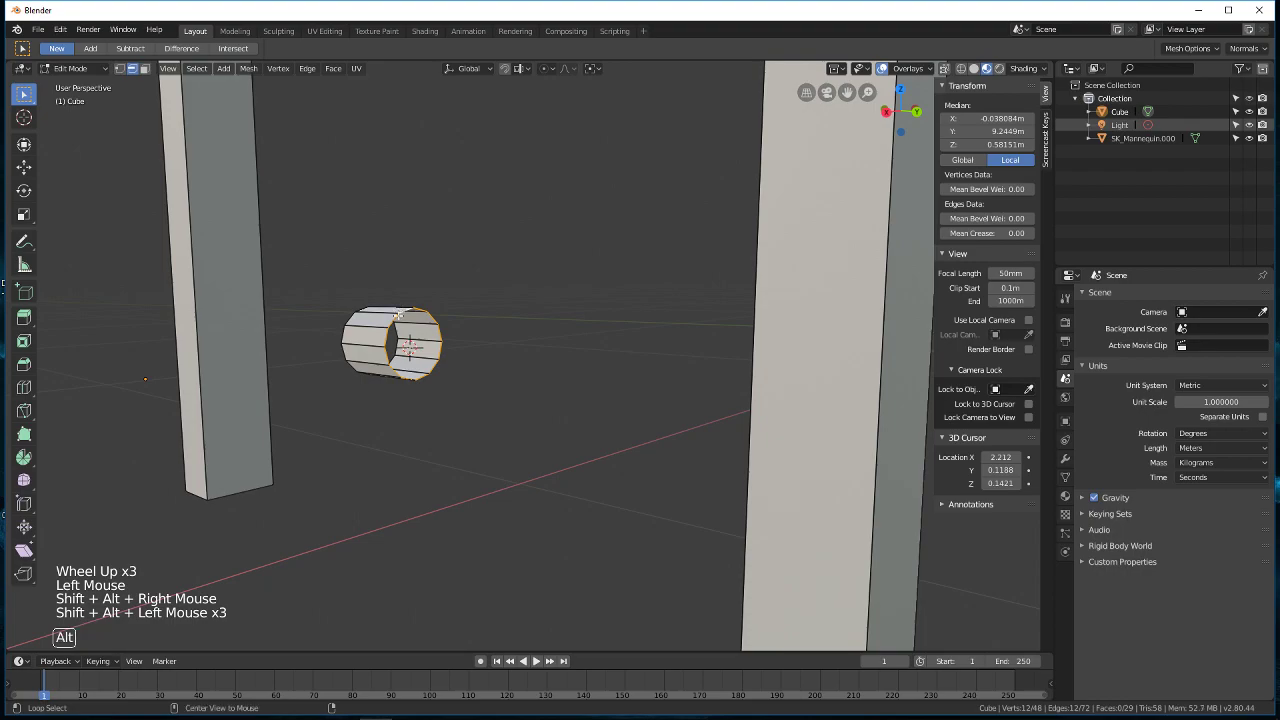
middle_drag(400, 313, 457, 357)
scroll(462, 379, down, 4)
key(g)
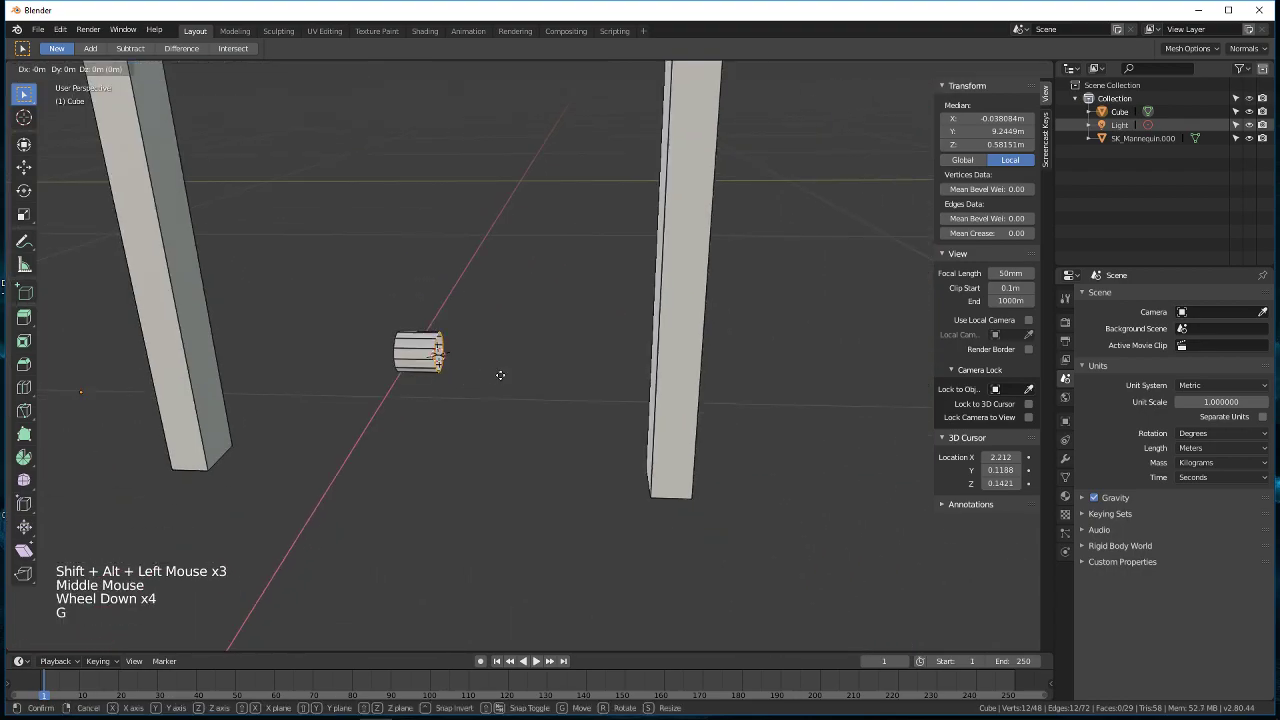
key(y)
click(717, 389)
Step: Select the edge loop at the tube's other open end and move it about 0.21 m along Y into the opposite leg
middle_drag(717, 389, 537, 389)
click(461, 387)
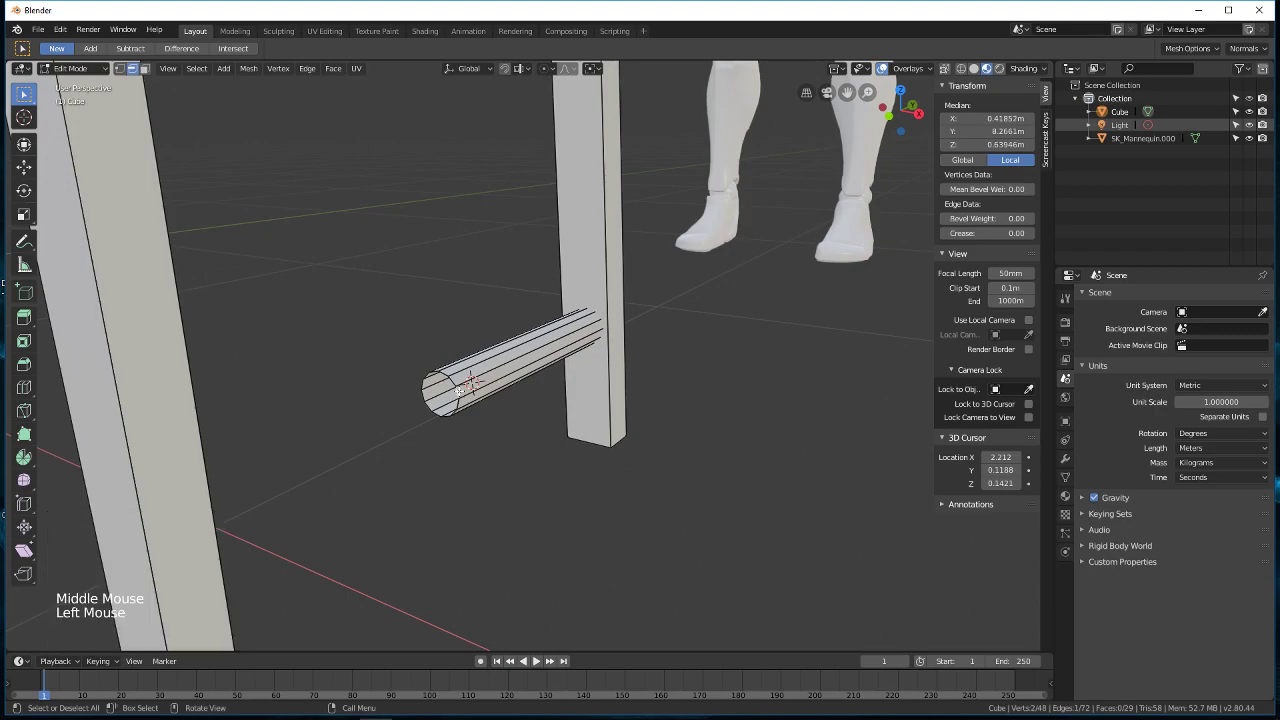
alt+shift+click(459, 390)
alt+shift+click(459, 390)
alt+shift+click(459, 390)
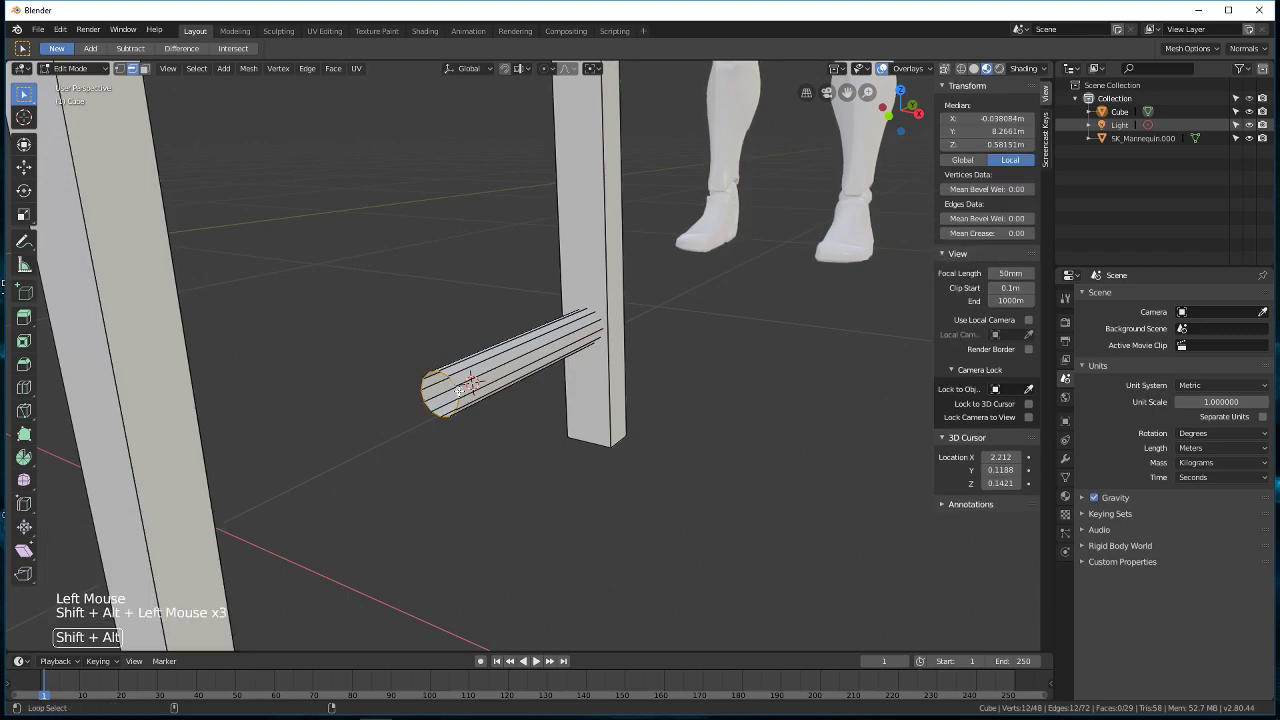
scroll(540, 442, down, 2)
middle_drag(554, 446, 420, 452)
scroll(480, 446, up, 2)
middle_drag(420, 452, 525, 466)
key(g)
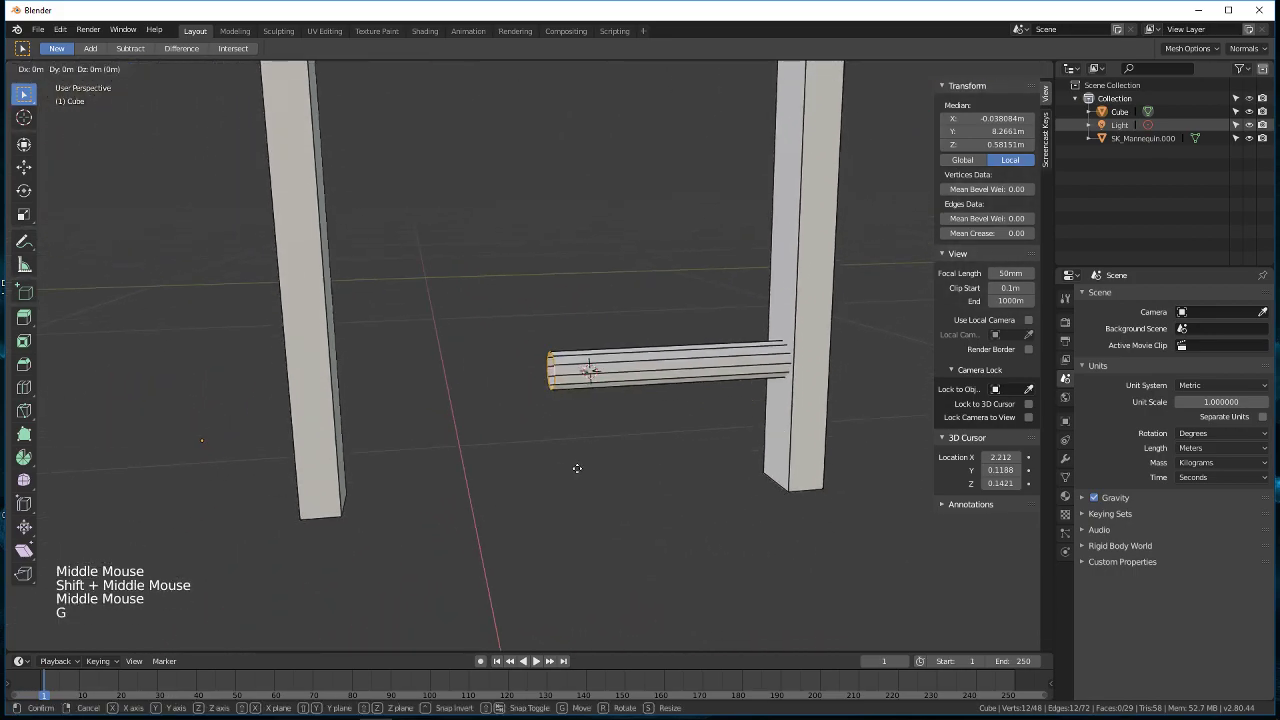
key(y)
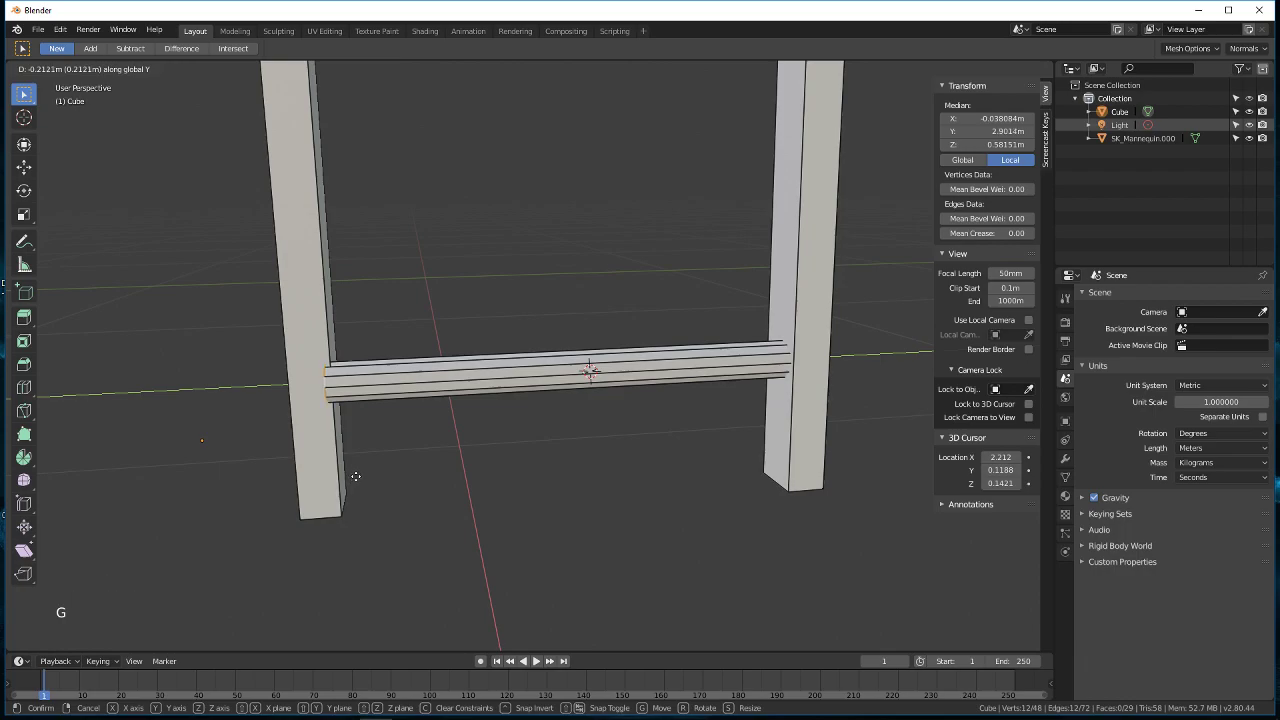
click(355, 476)
Step: Select the whole crossbar as linked geometry and make it thinner by scaling it with the Y axis locked
mouse_move(586, 480)
middle_down()
mouse_move(586, 400)
mouse_move(394, 500)
mouse_move(163, 491)
mouse_move(591, 477)
middle_up()
key(ctrl+l)
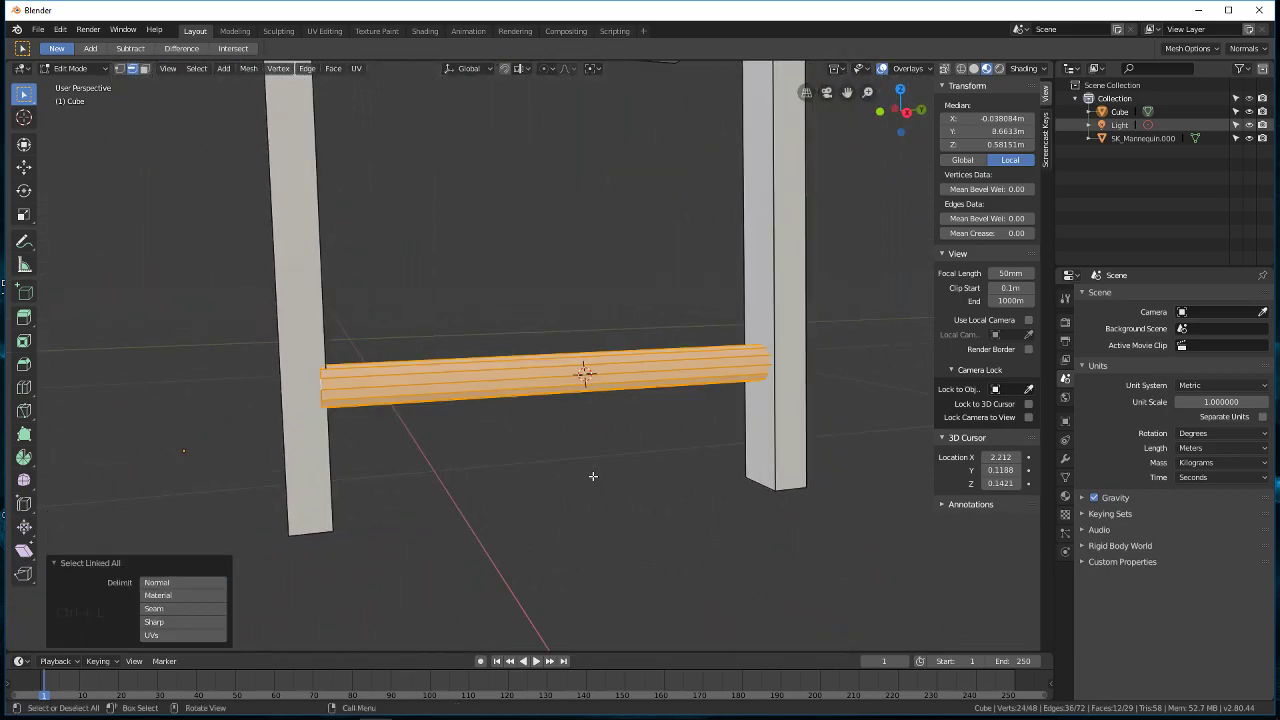
middle_drag(401, 463, 514, 469)
middle_drag(789, 437, 814, 423)
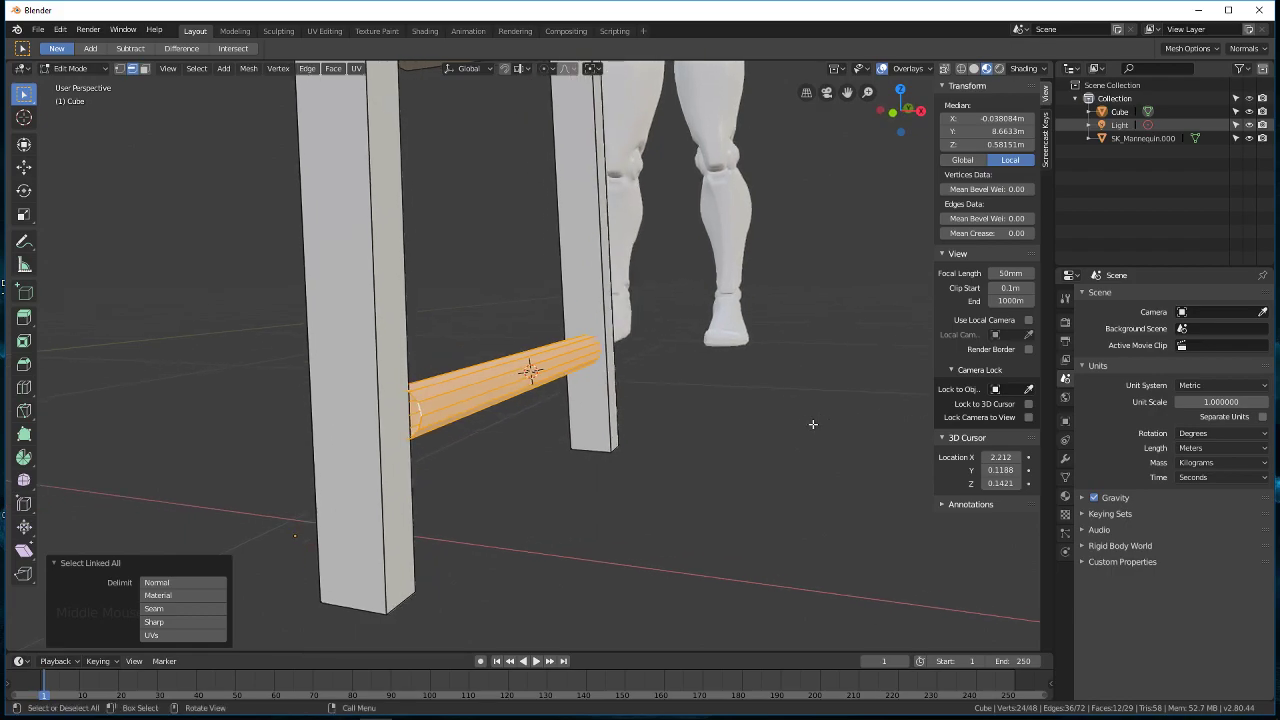
key(s)
key(shift+y)
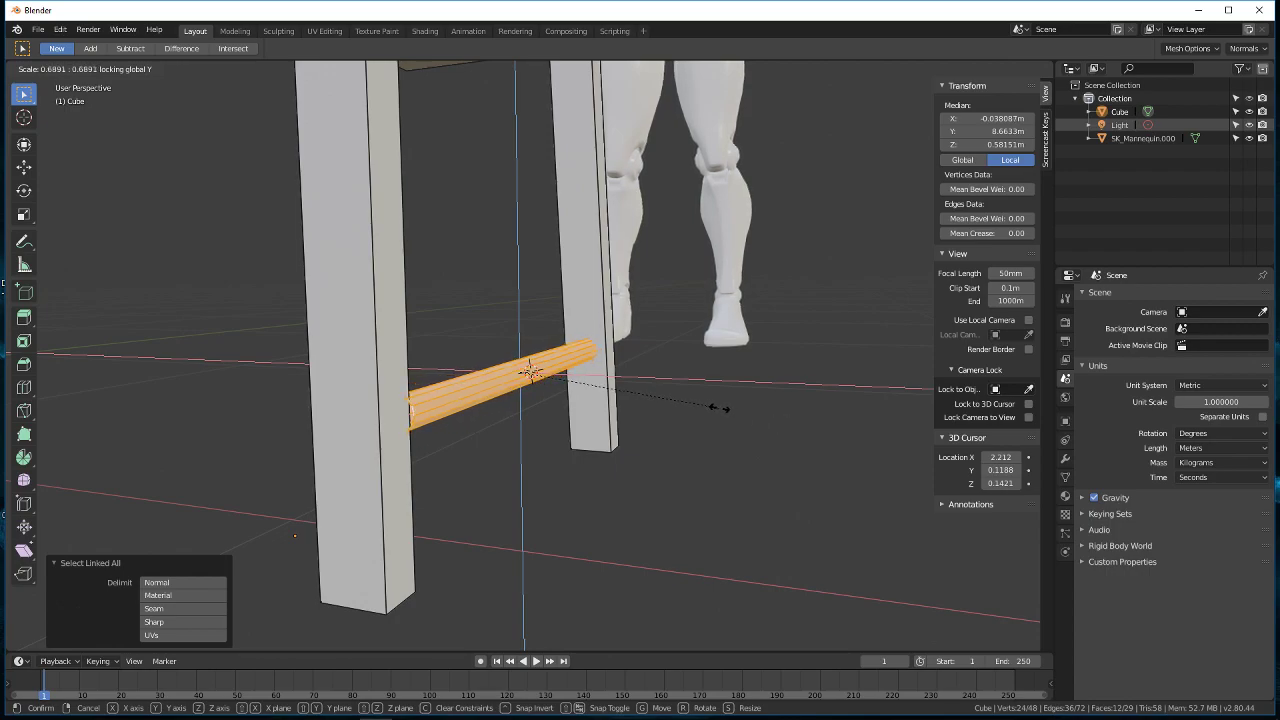
click(690, 401)
Step: Move the crossbar about -0.0118 m along X to position it within the legs
middle_drag(690, 401, 757, 471)
key(g)
key(x)
click(686, 398)
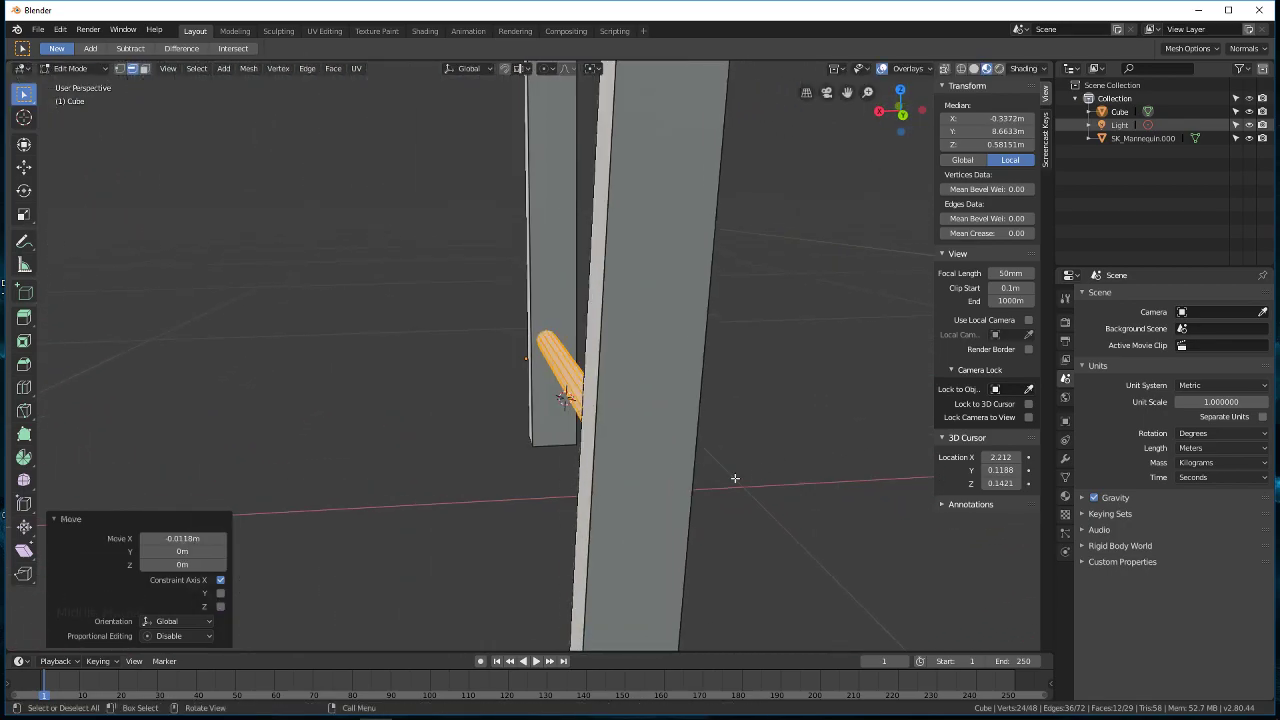
Step: Switch to GIMP to check the crossbar and leg slant in the chair reference image, and return to Blender
key(super)
click(278, 707)
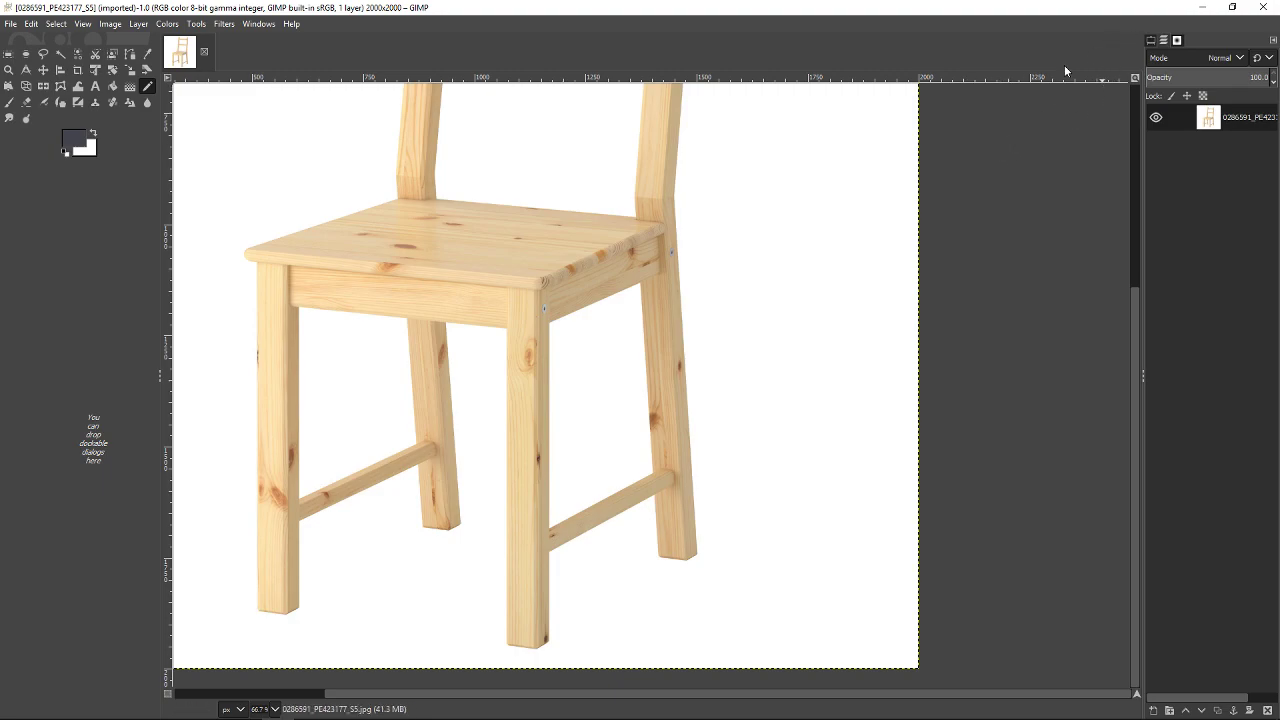
click(1201, 8)
Step: In face select mode, select the bottom face of the leg nearer the mannequin and move it along X to change the slant
middle_drag(686, 366, 676, 328)
click(144, 70)
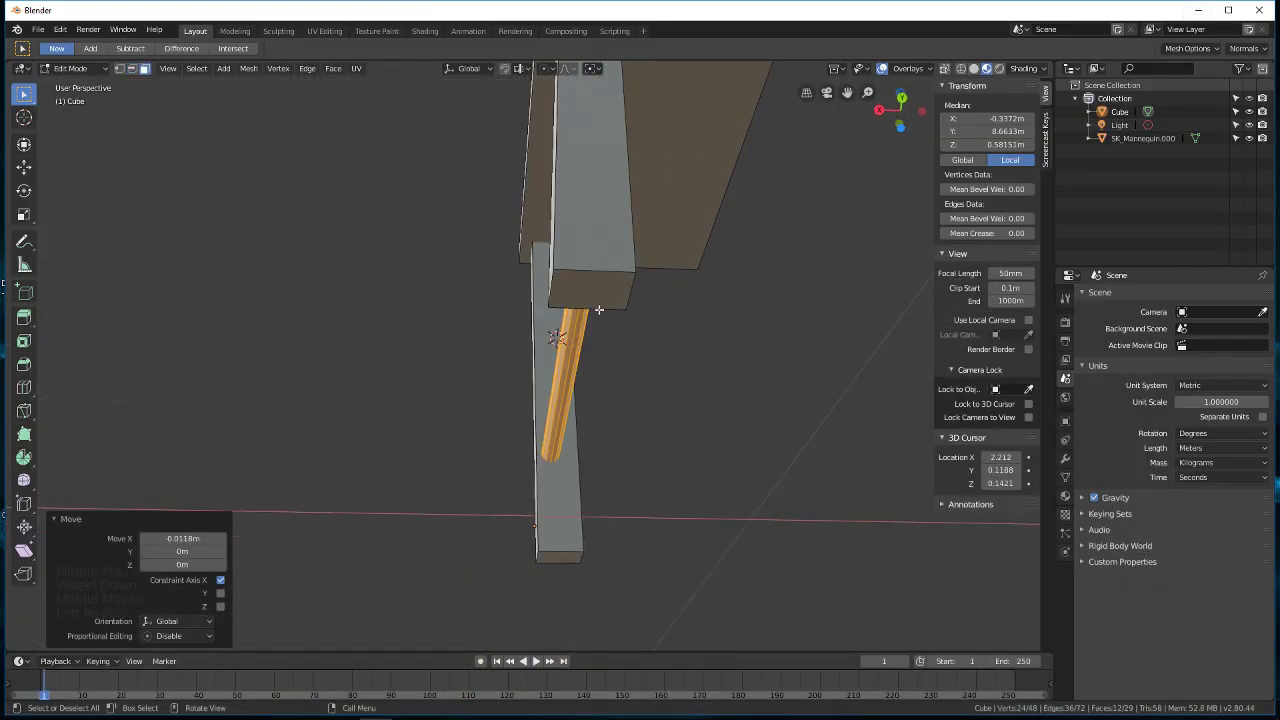
middle_drag(593, 284, 700, 331)
middle_click(700, 331)
key(g)
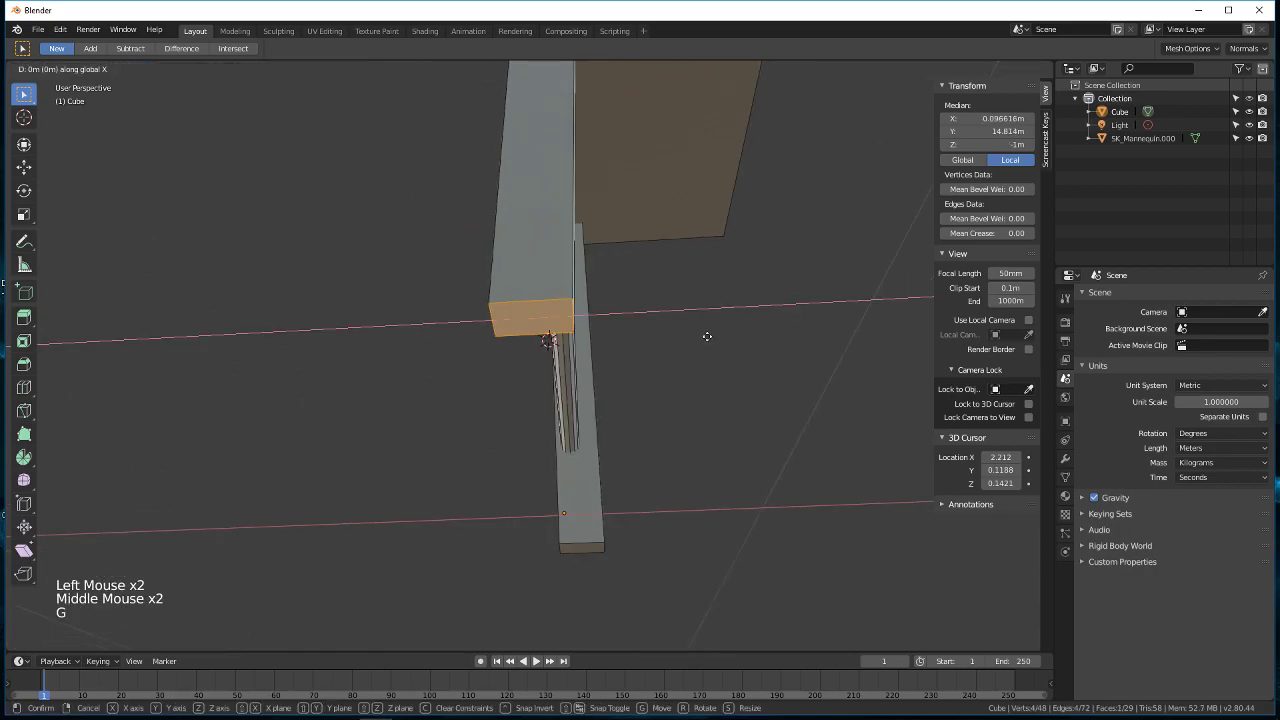
key(shift)
click(810, 331)
Step: Fine-tune the same leg's slant by shifting its bottom face slightly back along X, and return to Object Mode
middle_drag(479, 352, 571, 294)
scroll(760, 420, down, 4)
key(Tab)
scroll(657, 424, up, 6)
scroll(657, 424, up, 1)
scroll(606, 460, down, 1)
scroll(603, 383, up, 3)
key(Tab)
middle_drag(603, 383, 623, 537)
key(g)
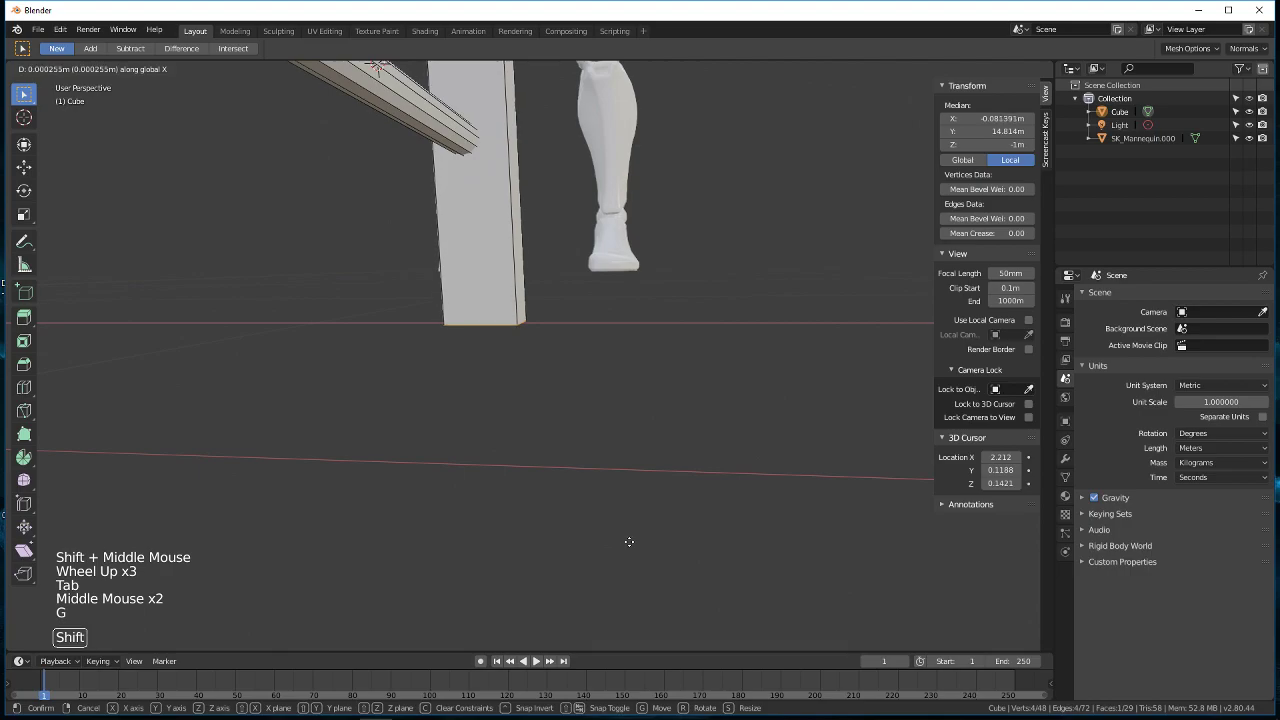
scroll(616, 457, down, 7)
key(Tab)
middle_drag(565, 401, 446, 577)
Step: Check the crossbar's height against the chair reference image in GIMP, and return to Blender
key(super)
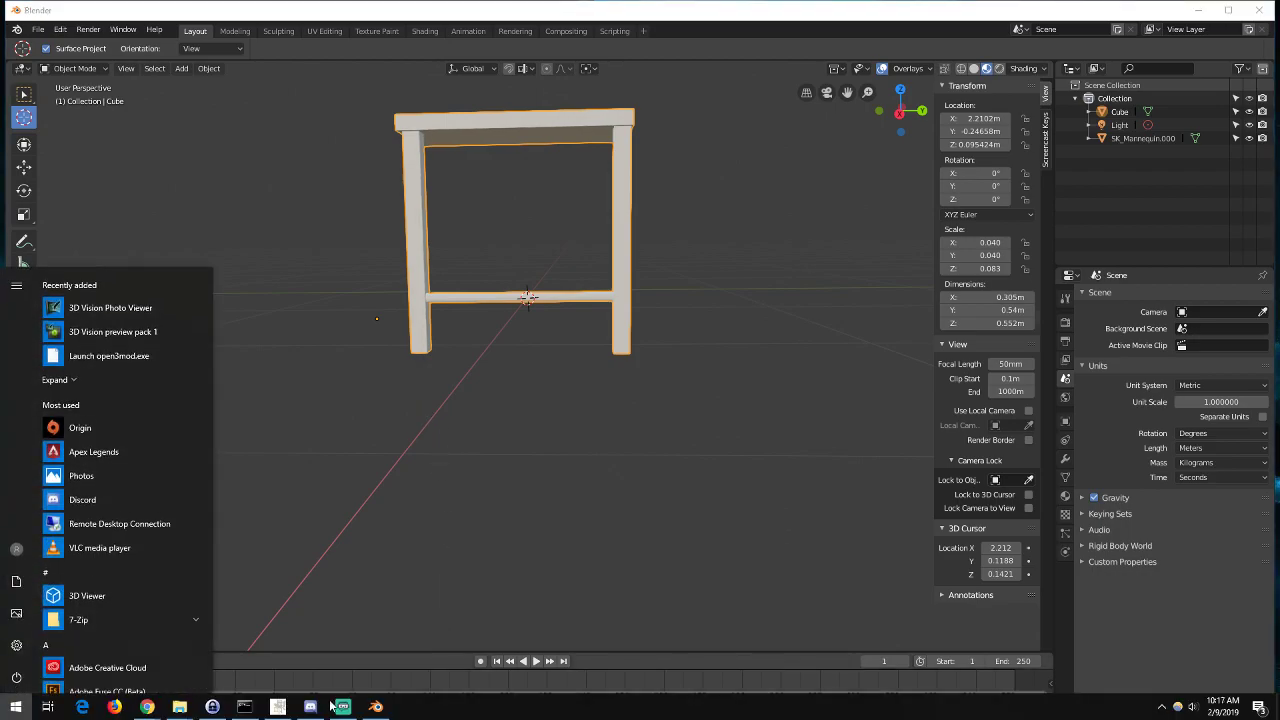
click(277, 707)
click(1205, 10)
Step: Select the whole crossbar in Edit Mode and raise it about 0.0267 m along Z
scroll(466, 327, up, 2)
scroll(466, 327, up, 1)
middle_drag(466, 327, 566, 348)
key(Tab)
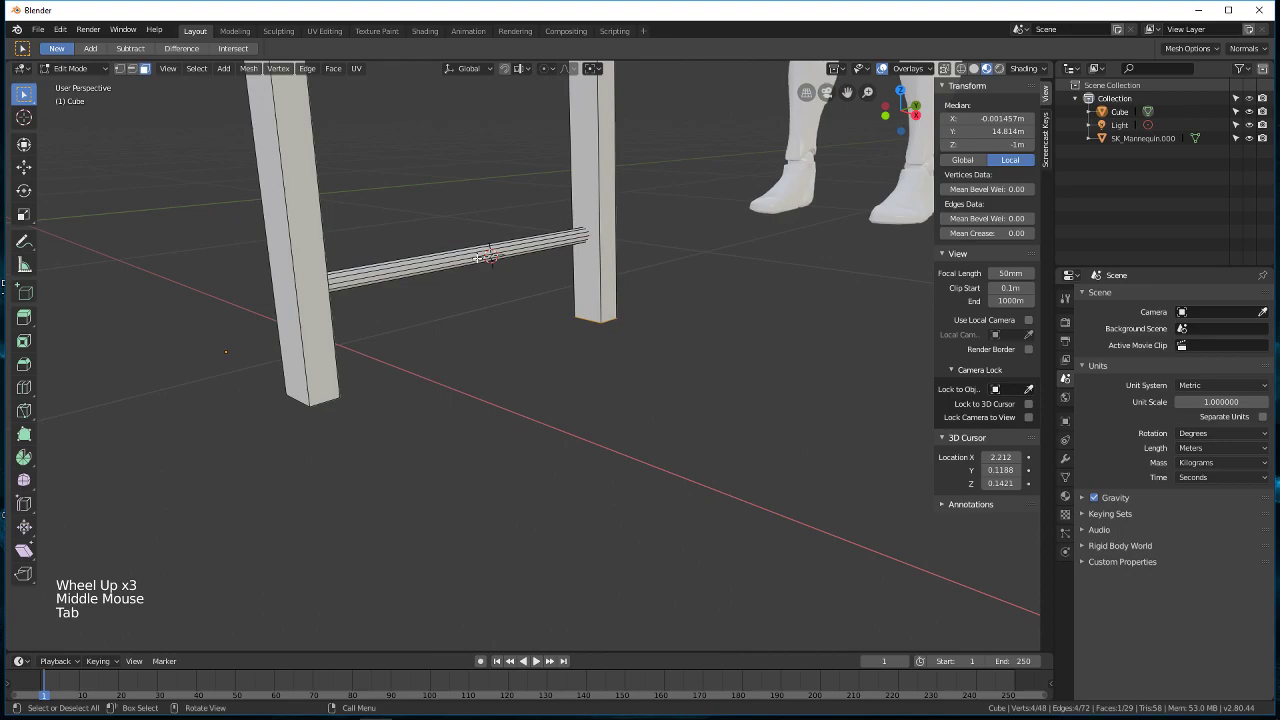
key(ctrl+l)
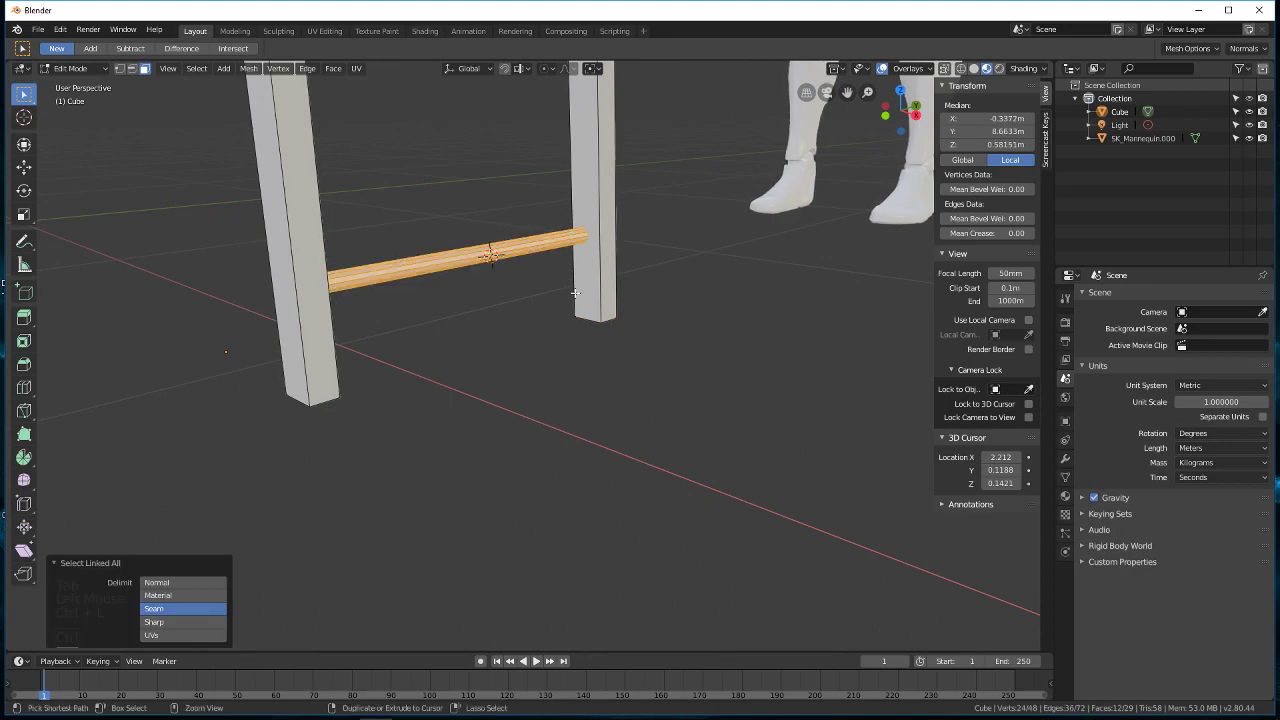
middle_drag(575, 293, 586, 371)
scroll(616, 357, up, 2)
key(g)
key(z)
click(603, 361)
Step: Shift the raised crossbar about 0.005 m along X to center it on the legs
key(g)
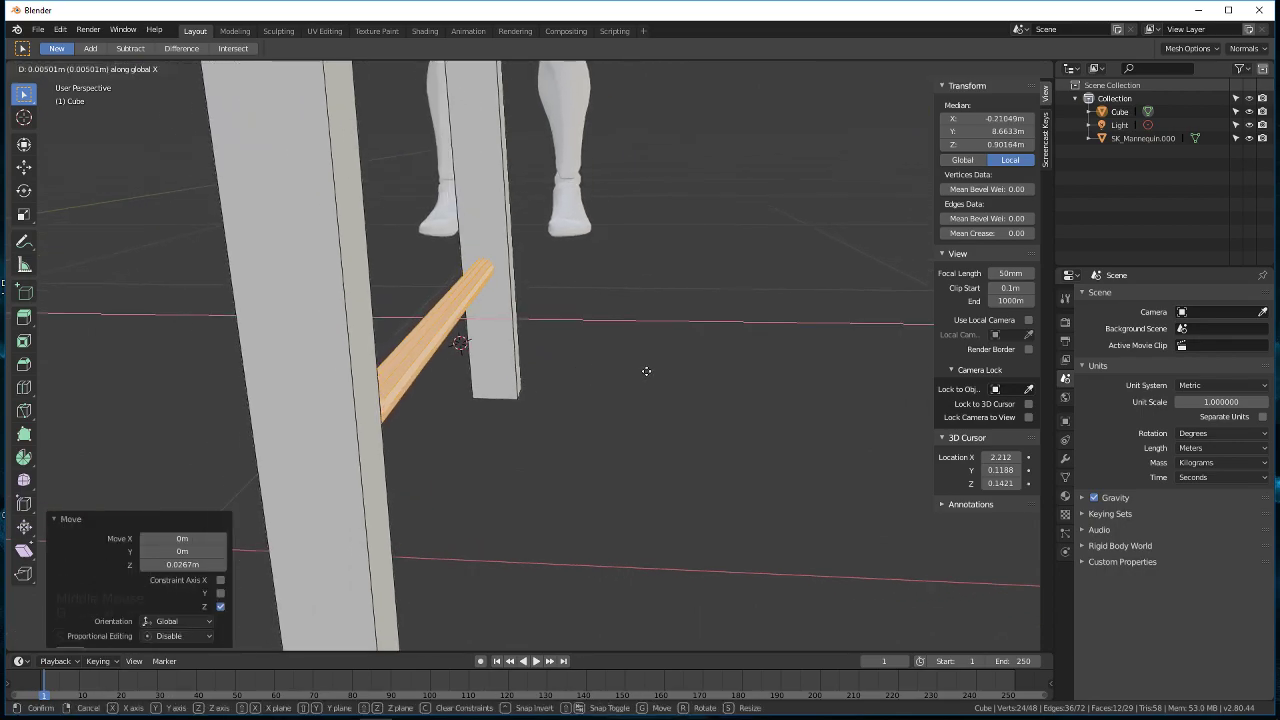
click(646, 371)
middle_drag(709, 395, 626, 420)
scroll(626, 420, down, 5)
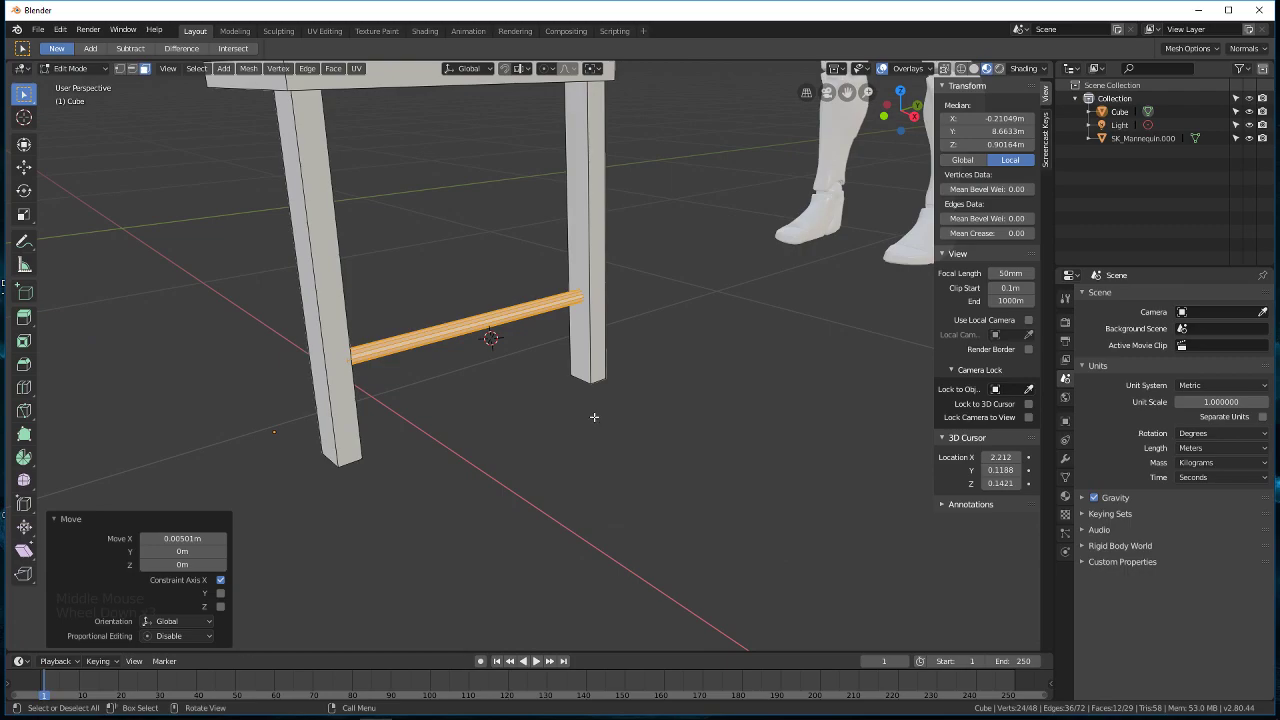
Step: Examine the crossbar's faceted surface and its joints with the legs up close in Object Mode
middle_drag(529, 374, 460, 412)
scroll(558, 381, up, 3)
shift+middle_drag(432, 366, 405, 385)
scroll(452, 450, up, 3)
shift+middle_drag(452, 450, 499, 418)
key(Tab)
scroll(542, 440, up, 6)
scroll(493, 447, down, 8)
scroll(463, 477, up, 3)
Step: Select the loop of side faces around the crossbar in Edit Mode and apply Shade Smooth to them
key(Tab)
scroll(499, 418, up, 4)
click(501, 407)
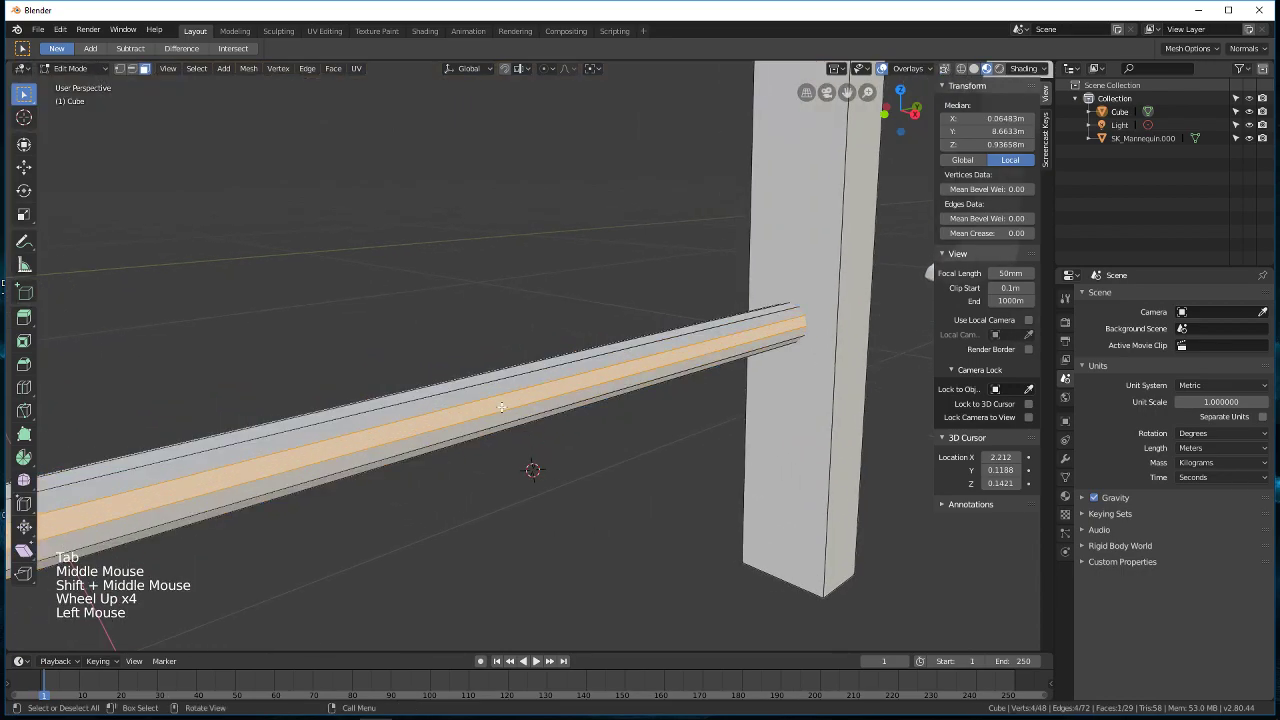
alt+shift+click(501, 401)
alt+shift+click(501, 401)
alt+shift+click(501, 401)
alt+shift+click(501, 401)
alt+shift+click(501, 402)
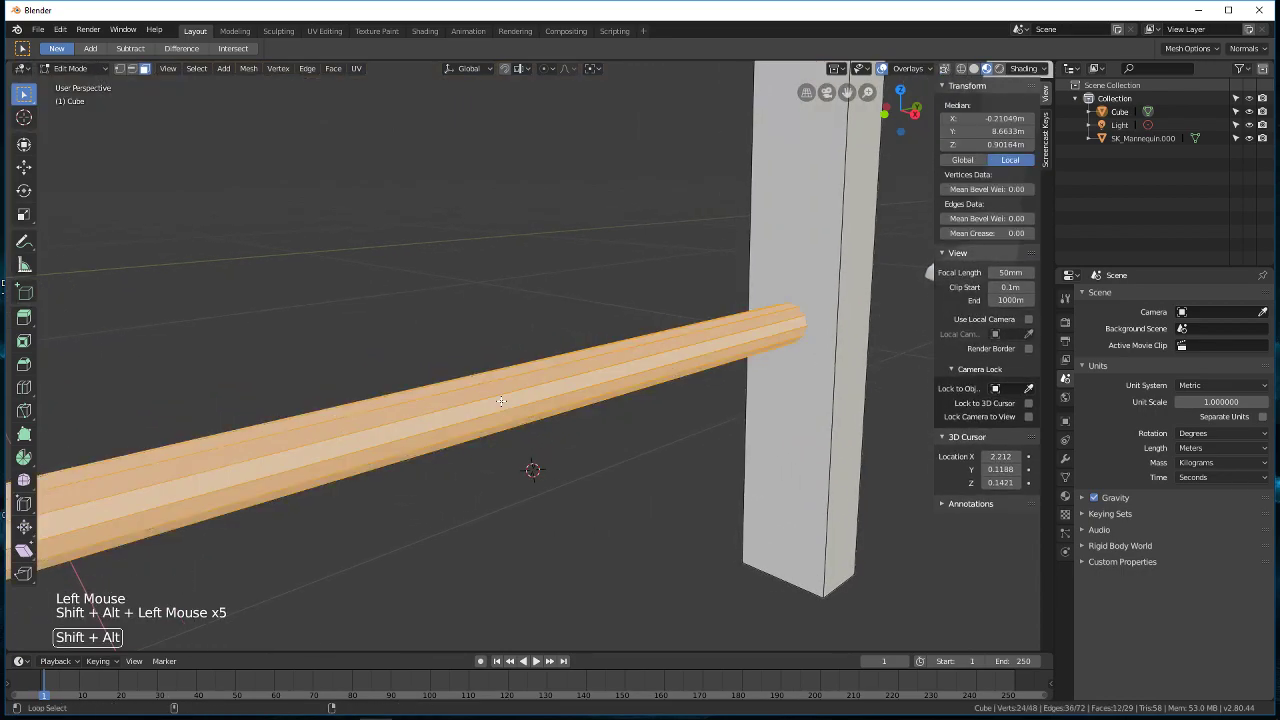
right_click(503, 404)
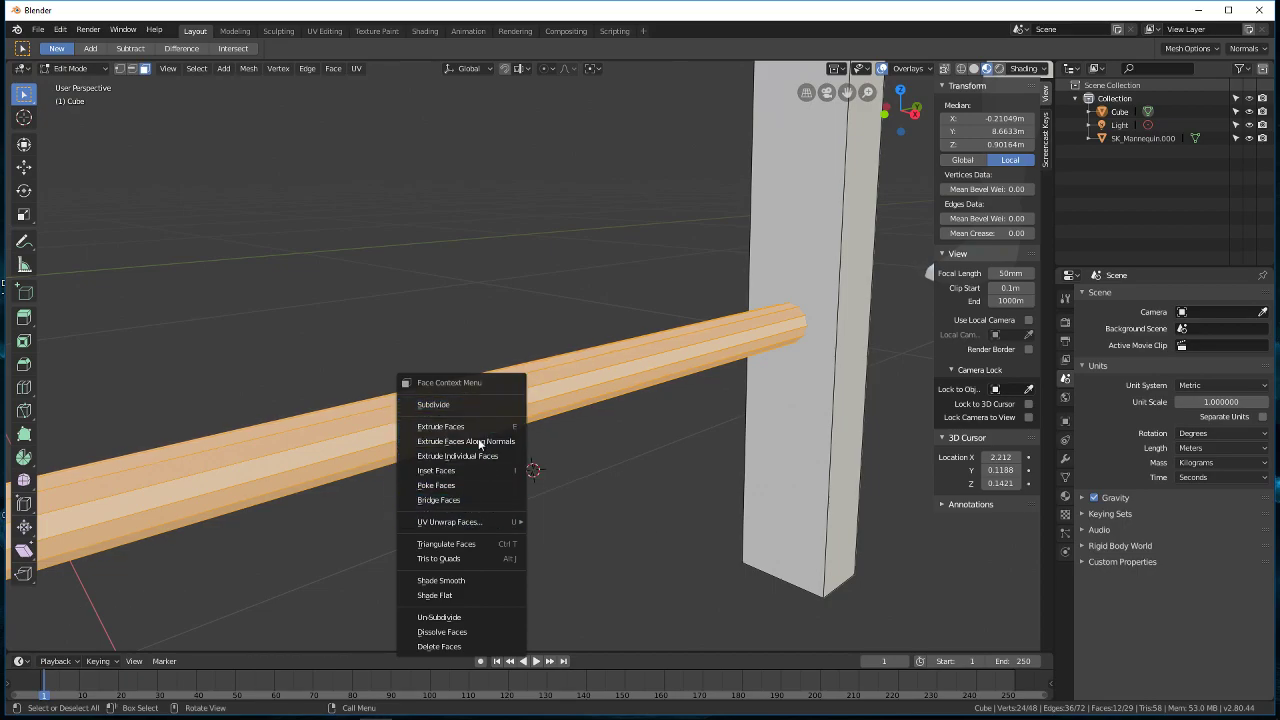
click(477, 581)
scroll(534, 477, down, 4)
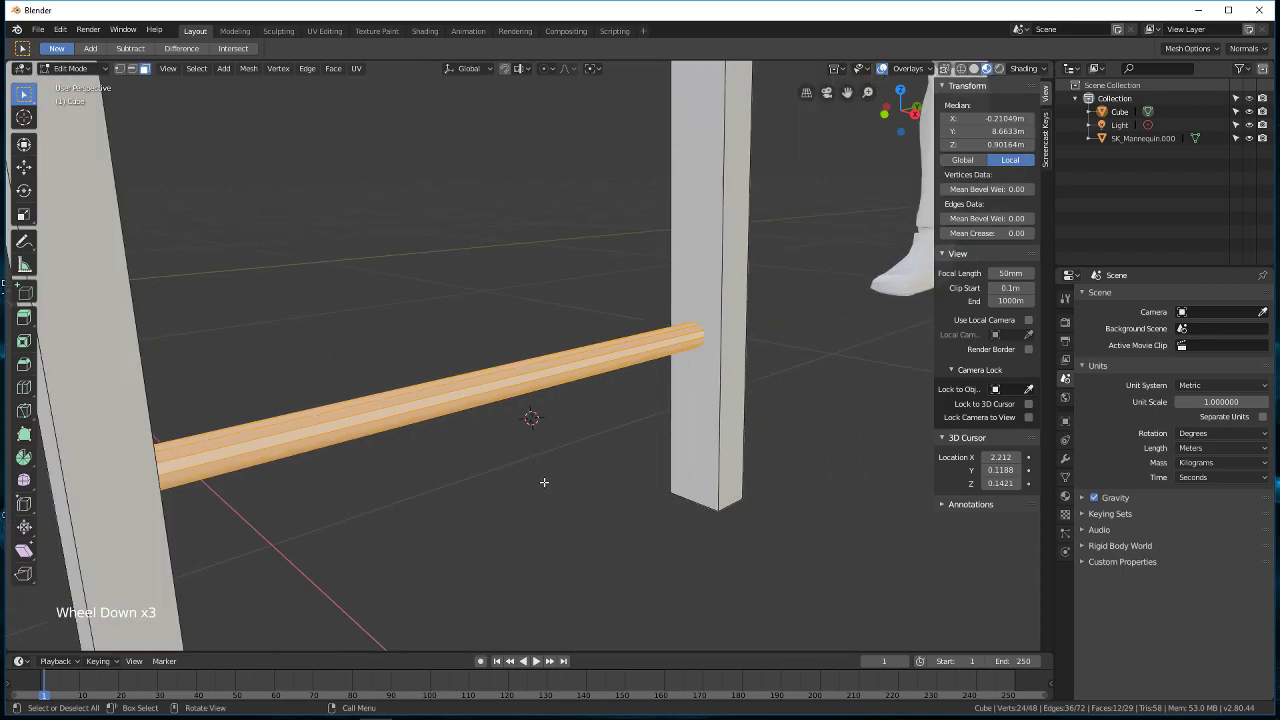
Step: Inspect the smooth-shaded crossbar, both legs and the seat from several sides in Object Mode
middle_drag(573, 465, 490, 418)
key(Tab)
scroll(511, 459, up, 6)
scroll(587, 474, up, 1)
scroll(551, 471, down, 12)
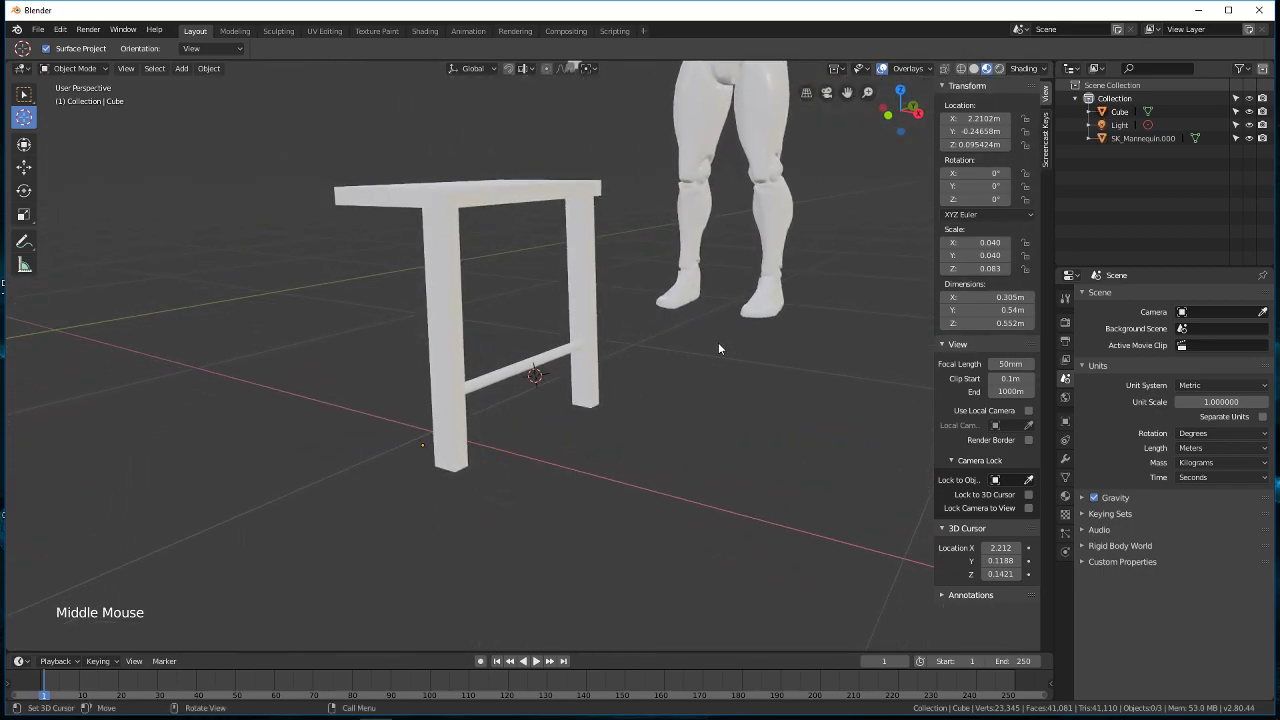
middle_drag(754, 349, 603, 401)
scroll(603, 401, up, 2)
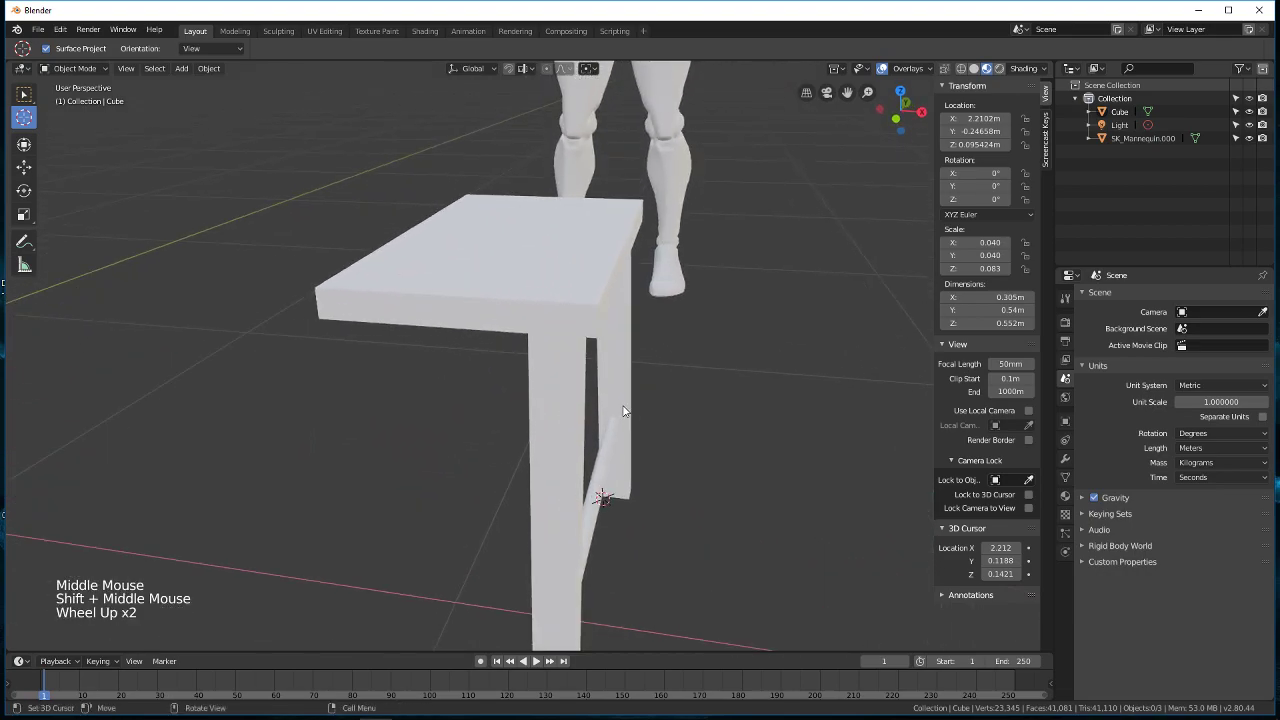
middle_drag(638, 430, 573, 427)
scroll(557, 386, down, 2)
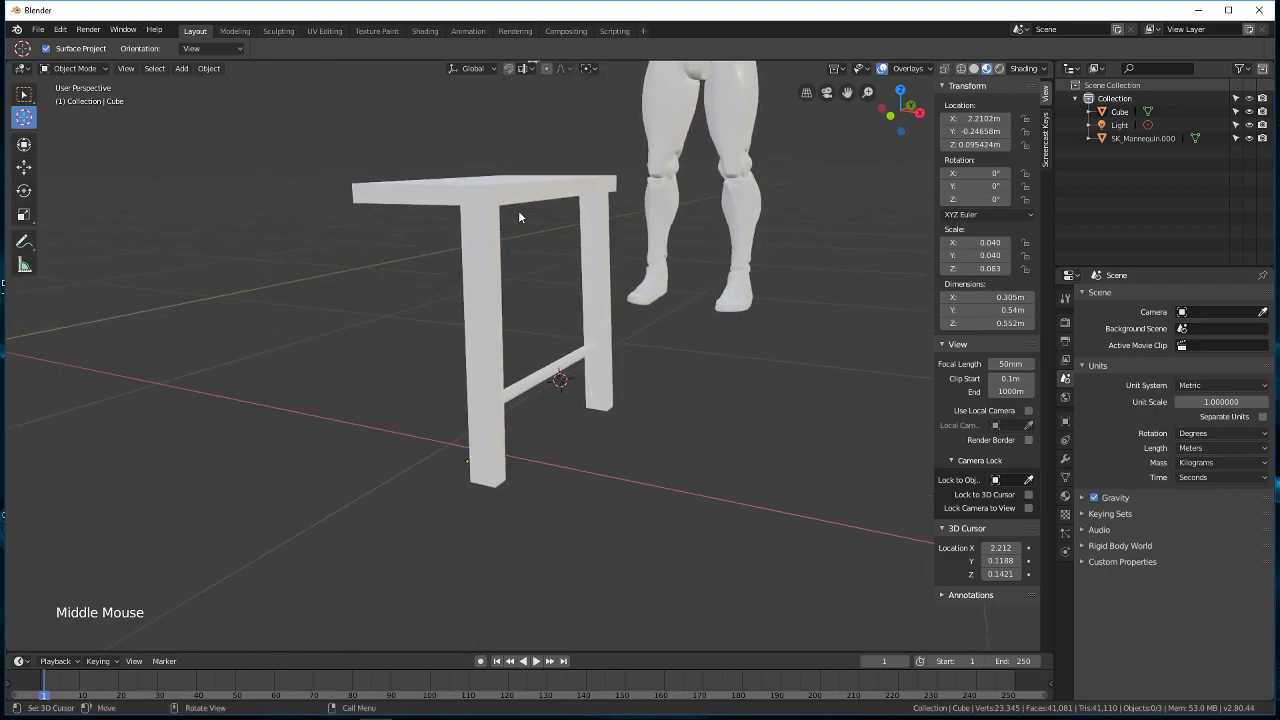
middle_drag(449, 406, 566, 393)
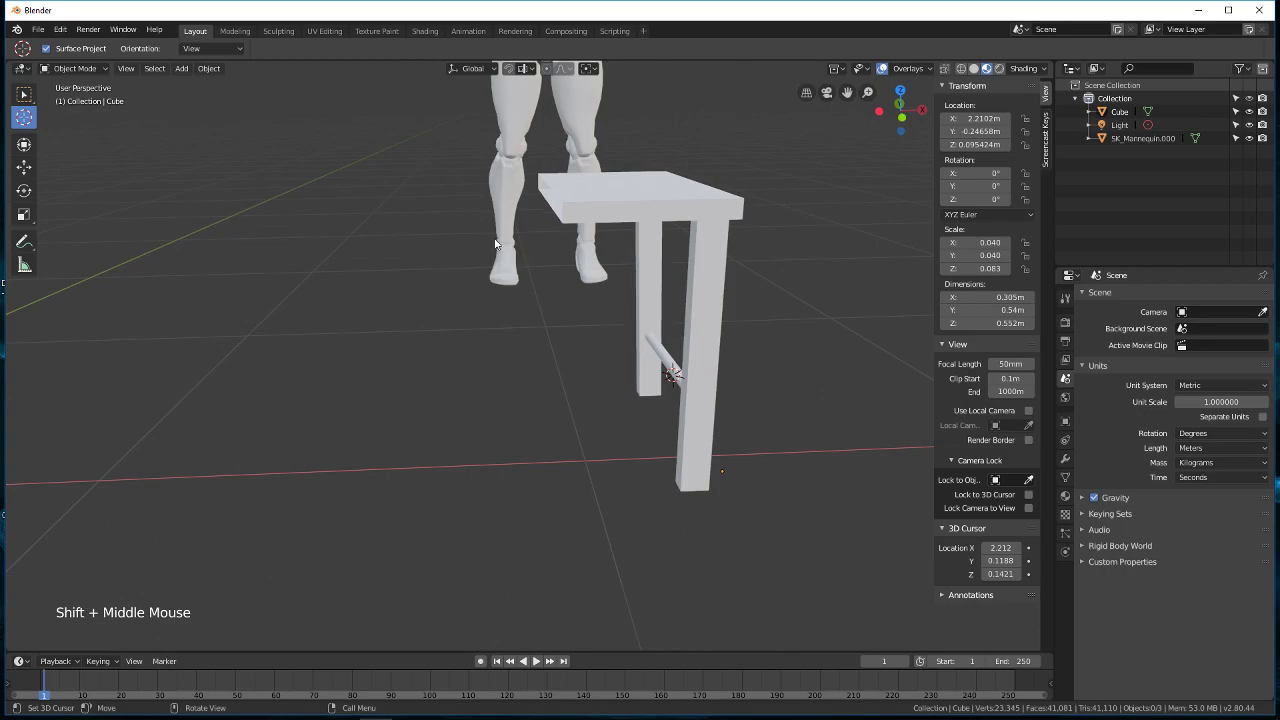
middle_drag(504, 410, 606, 241)
scroll(608, 327, up, 3)
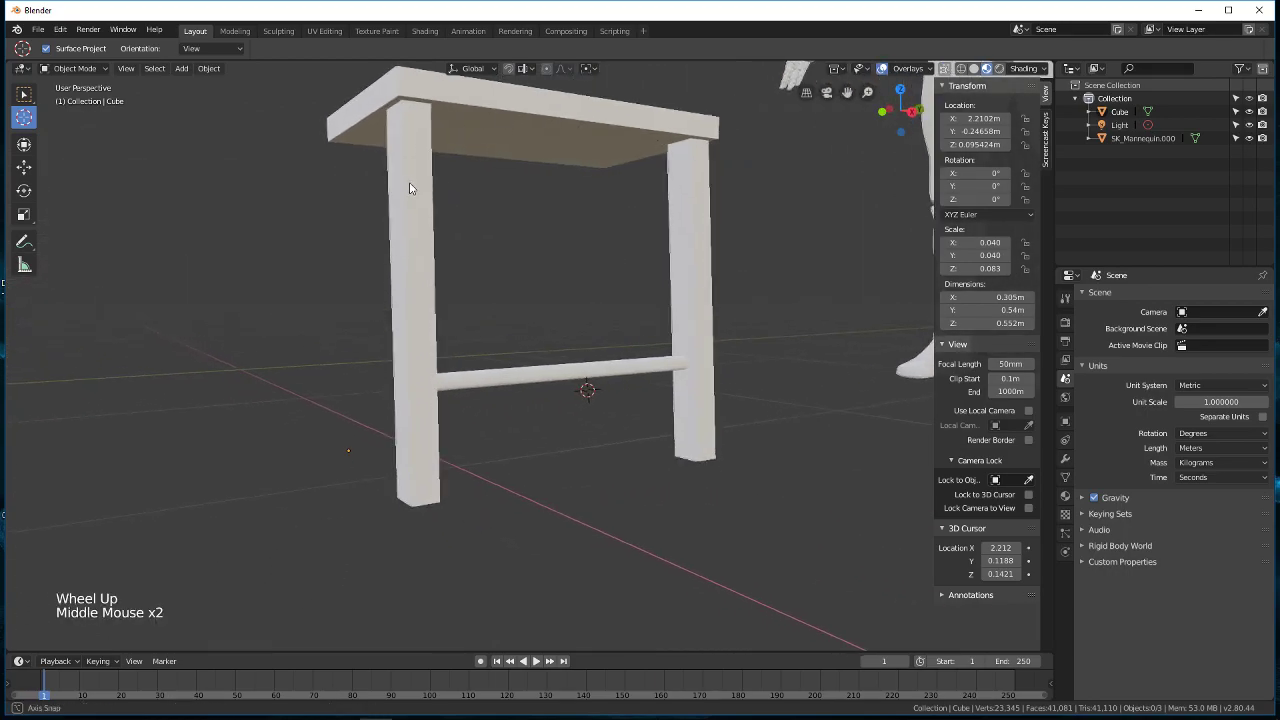
middle_drag(407, 186, 488, 203)
middle_drag(629, 193, 699, 265)
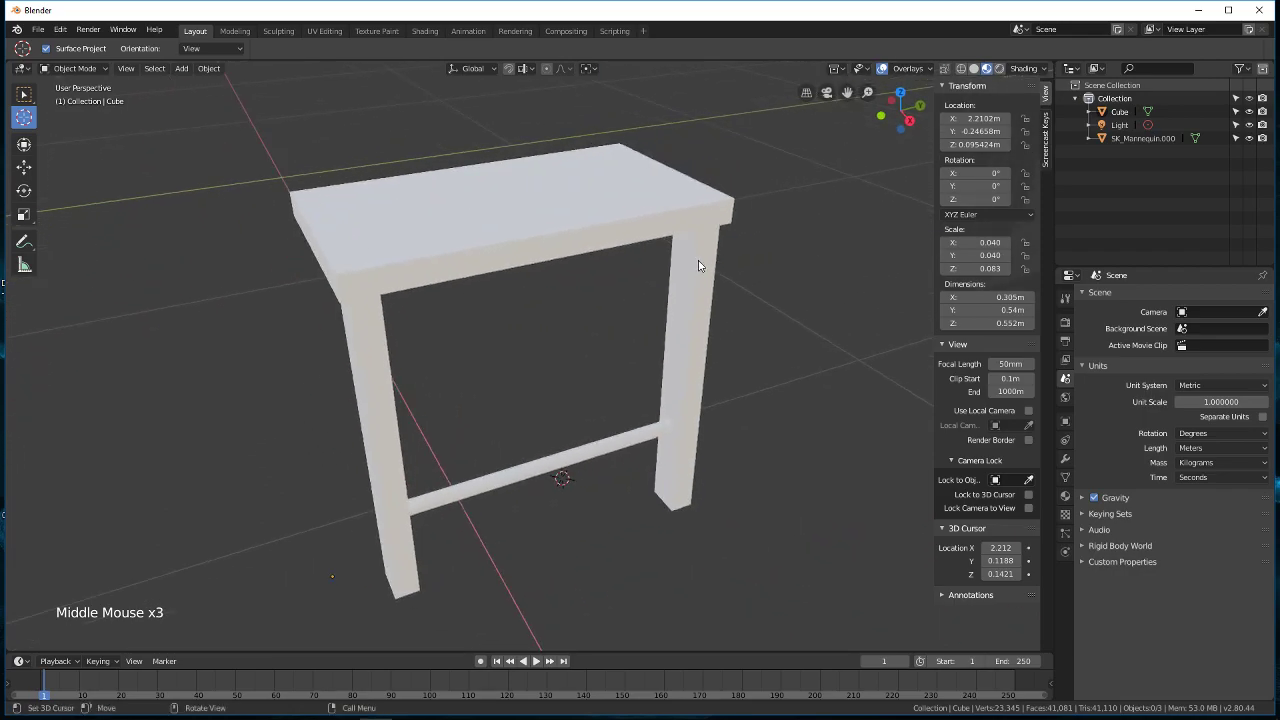
middle_drag(613, 298, 619, 372)
scroll(631, 307, up, 1)
scroll(491, 329, up, 3)
shift+middle_drag(491, 329, 560, 380)
middle_drag(560, 380, 610, 404)
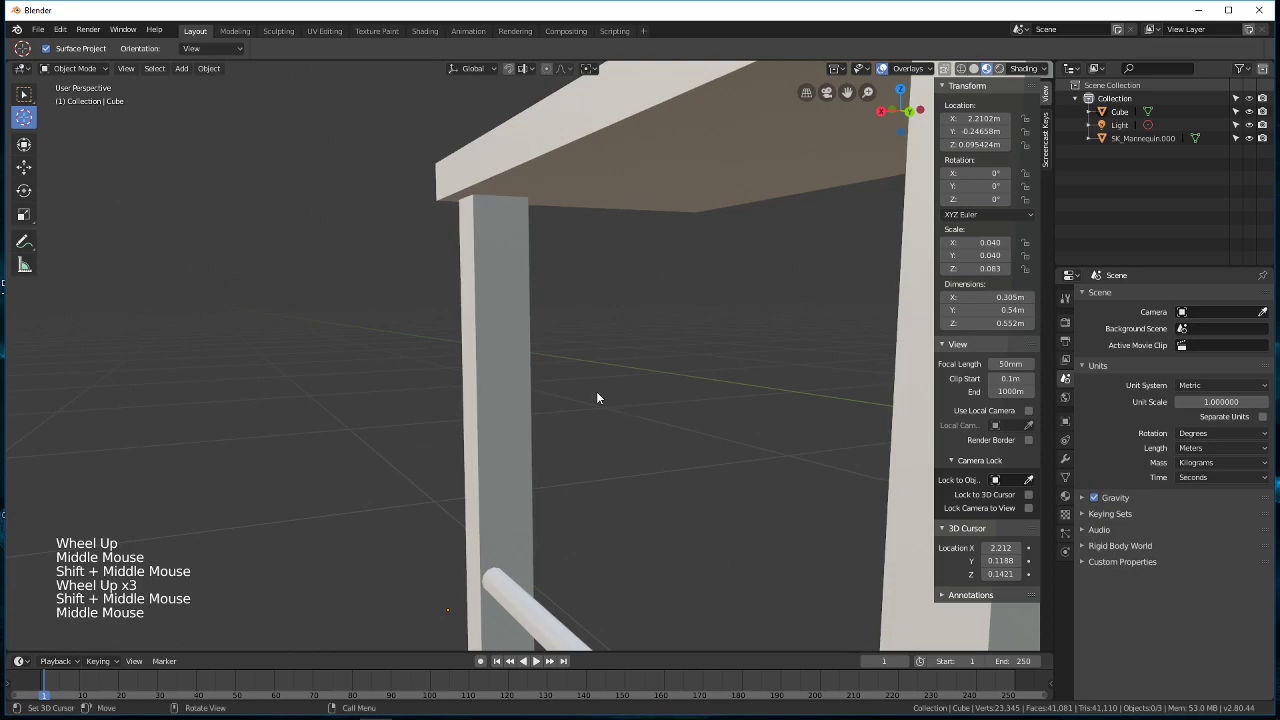
Step: Place the 3D cursor on the inner face of the leg just under the seat and return to the box selection tool
click(480, 209)
middle_drag(483, 207, 695, 342)
click(618, 167)
right_click(618, 168)
click(770, 232)
middle_drag(770, 232, 482, 207)
click(25, 96)
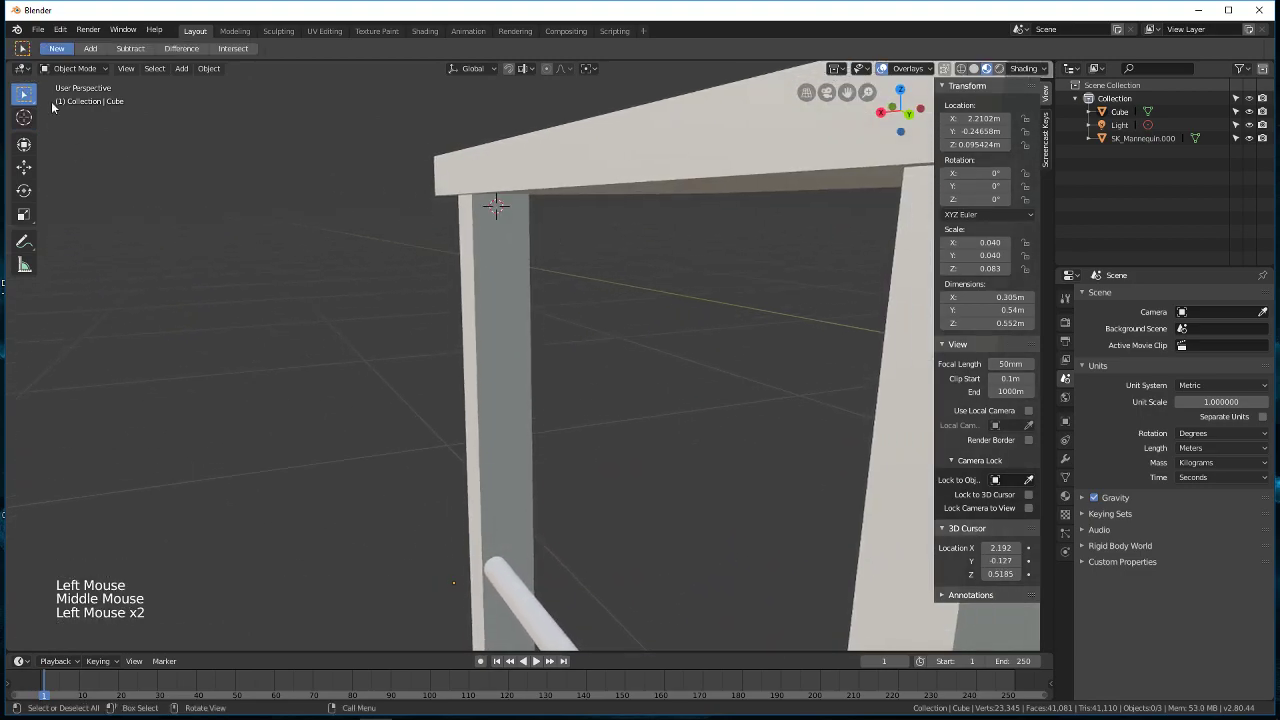
Step: Add a cube at the 3D cursor in Edit Mode with everything deselected and scale it uniformly to about 0.027
middle_drag(622, 146, 498, 236)
key(Tab)
key(a)
key(a)
key(a)
key(shift+a)
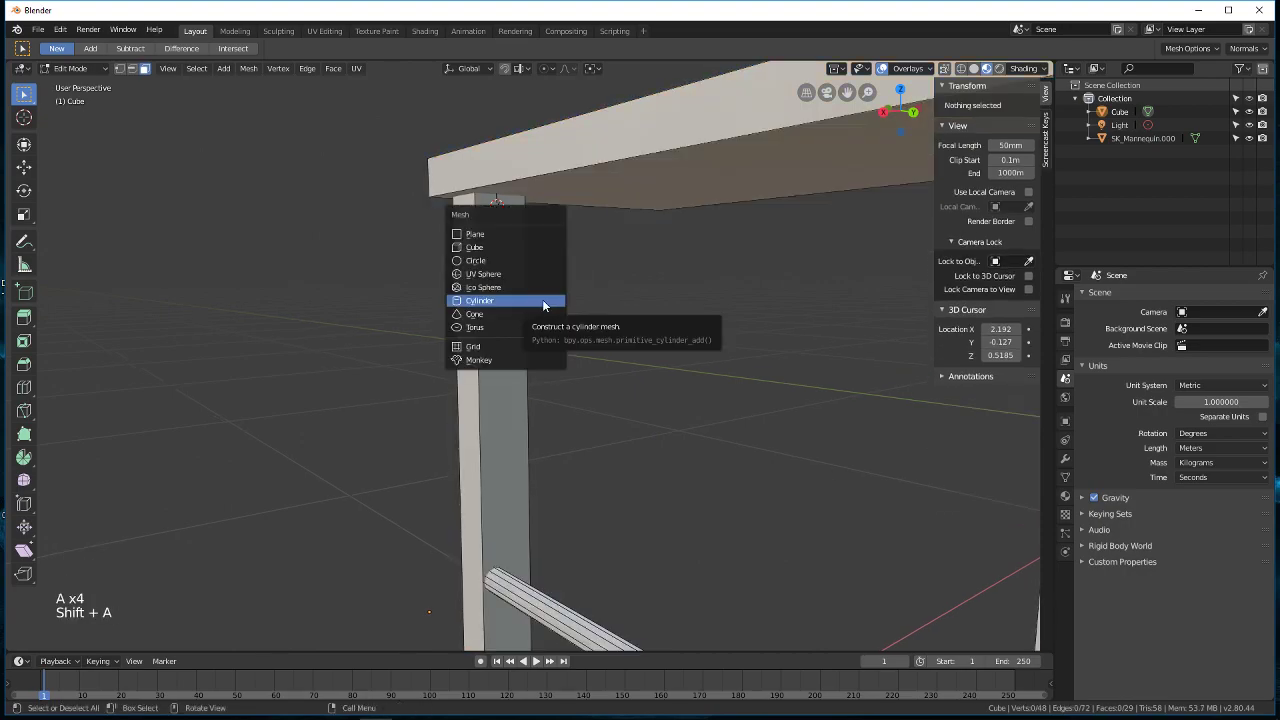
click(535, 249)
scroll(541, 304, down, 10)
middle_drag(545, 312, 566, 345)
key(s)
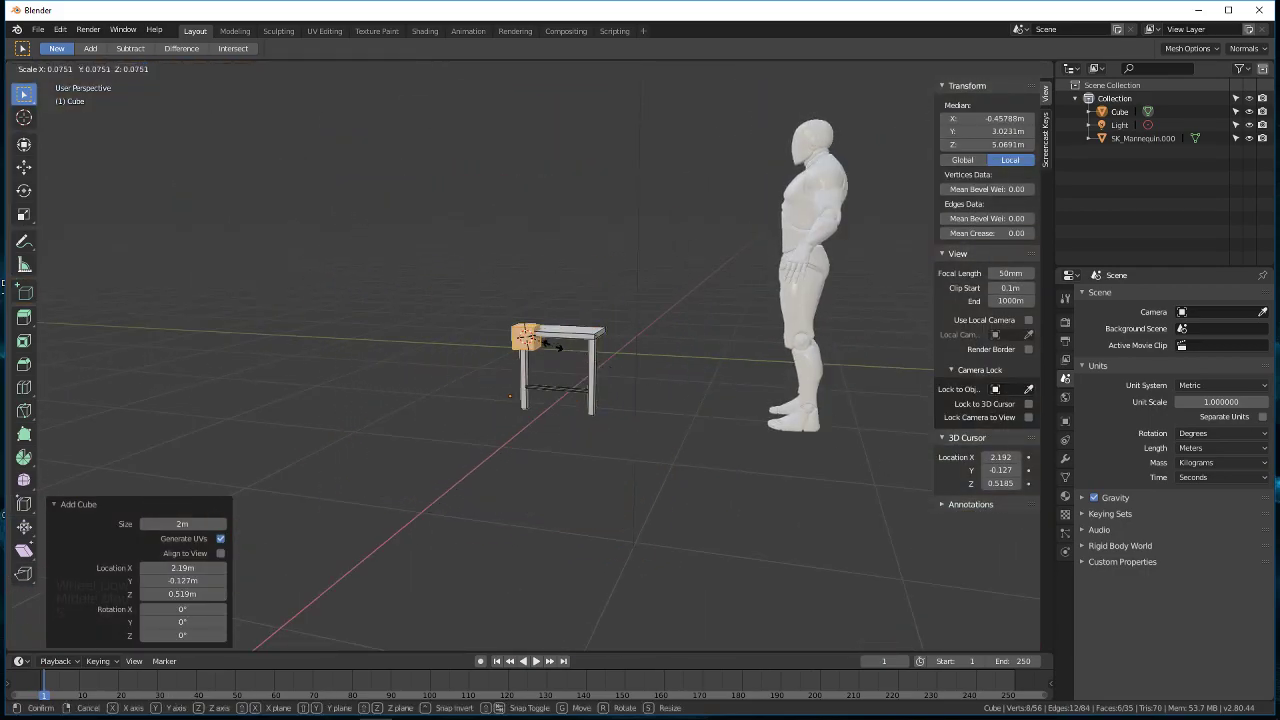
click(544, 337)
Step: Scale the new block along X to about 0.415 so it is narrower than the leg
scroll(550, 345, up, 10)
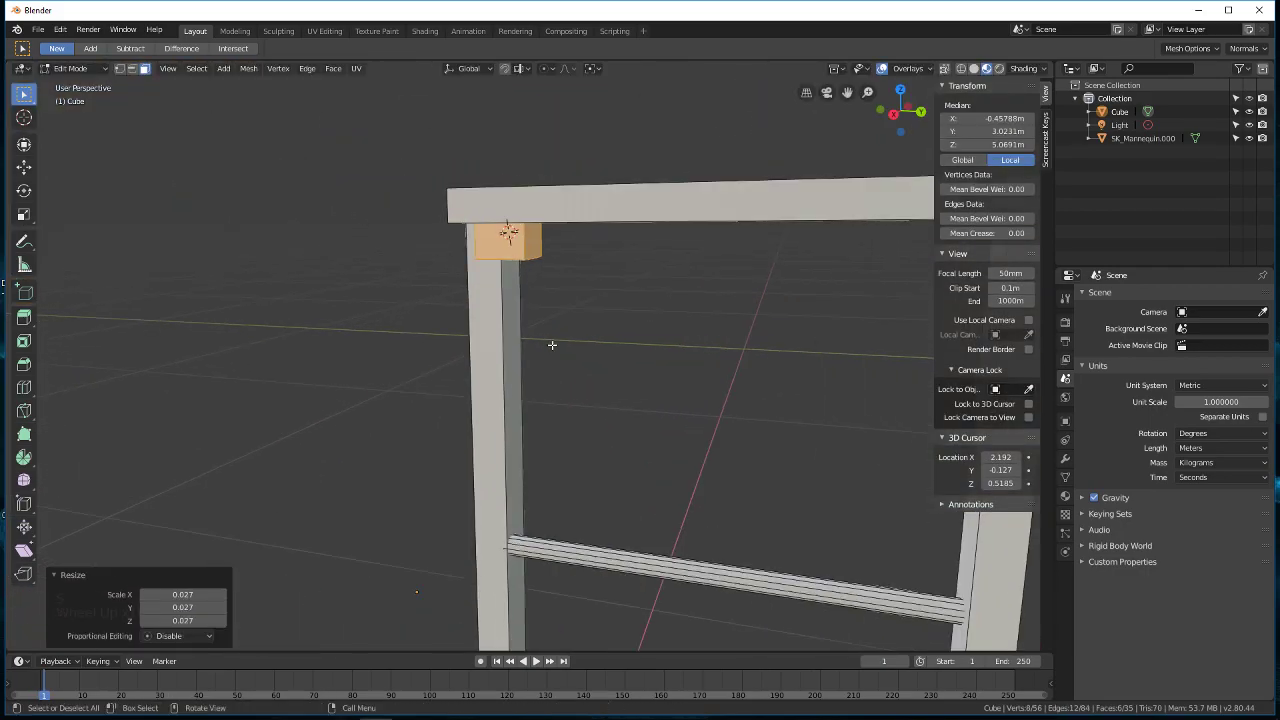
middle_drag(491, 348, 531, 349)
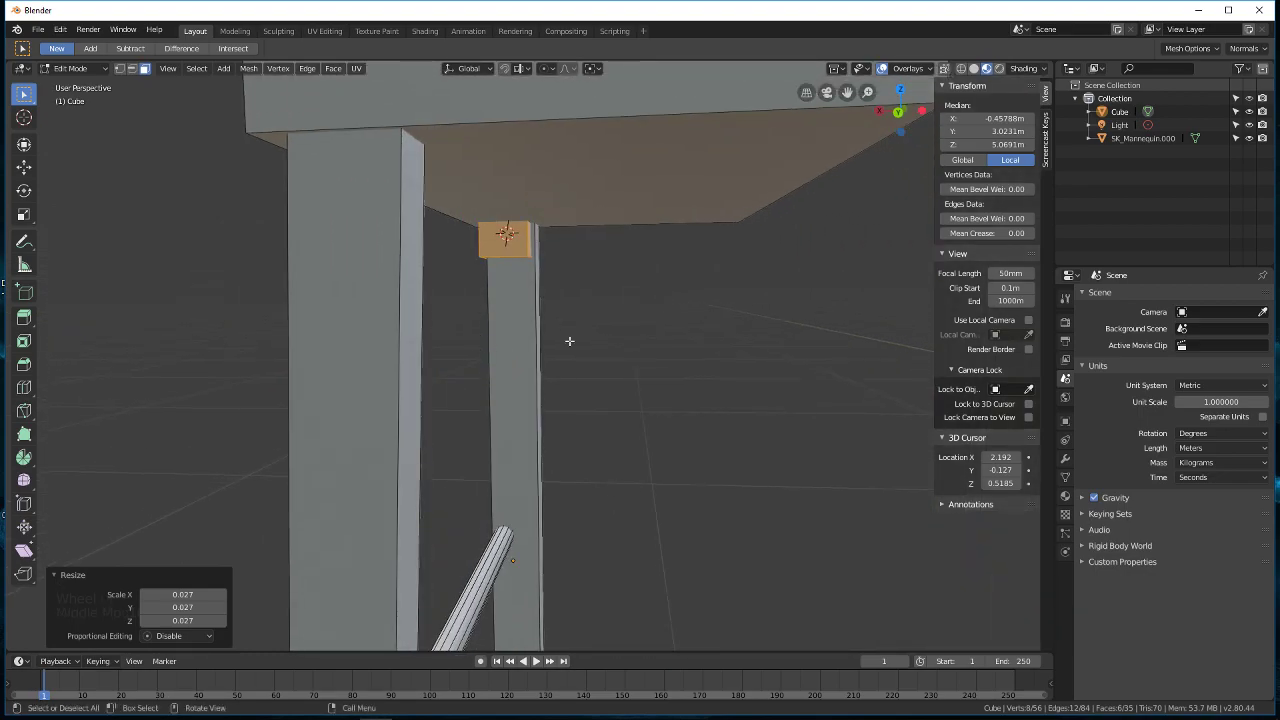
key(s)
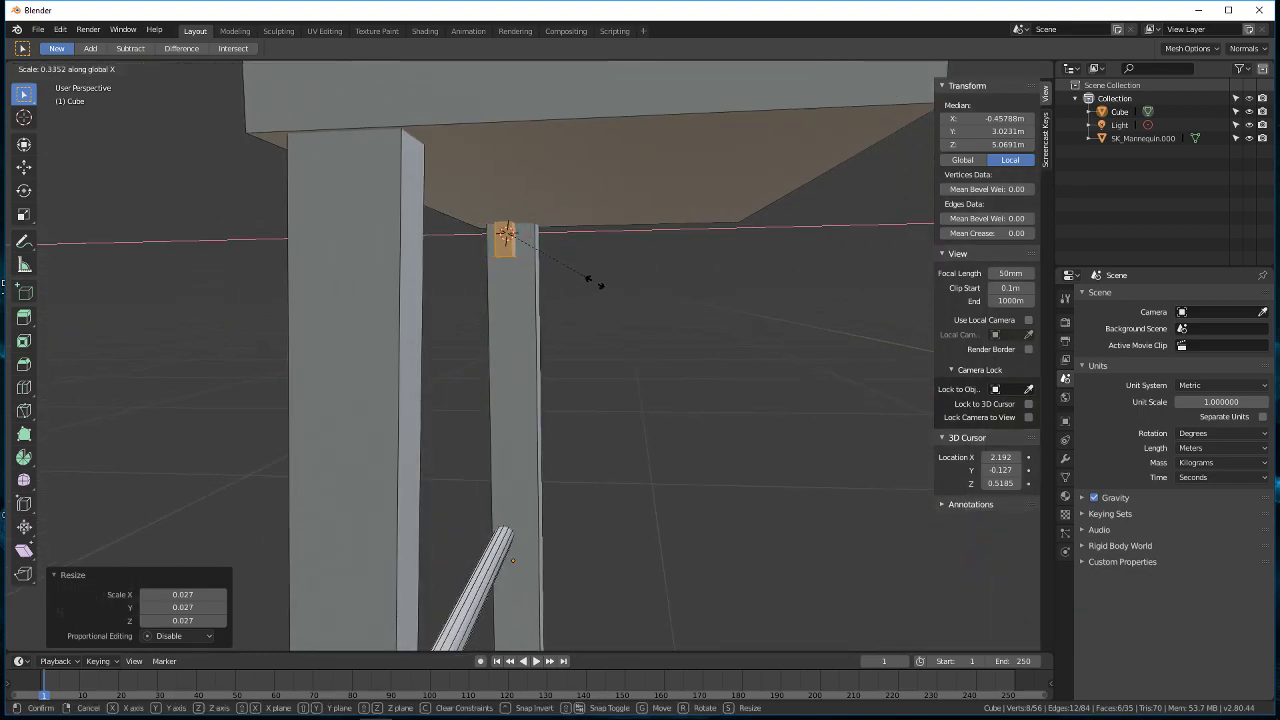
click(615, 294)
Step: Move the block about 0.05 m along Y, out of the leg toward the opposite leg
middle_drag(345, 306, 527, 309)
shift+middle_drag(695, 394, 571, 374)
key(g)
key(y)
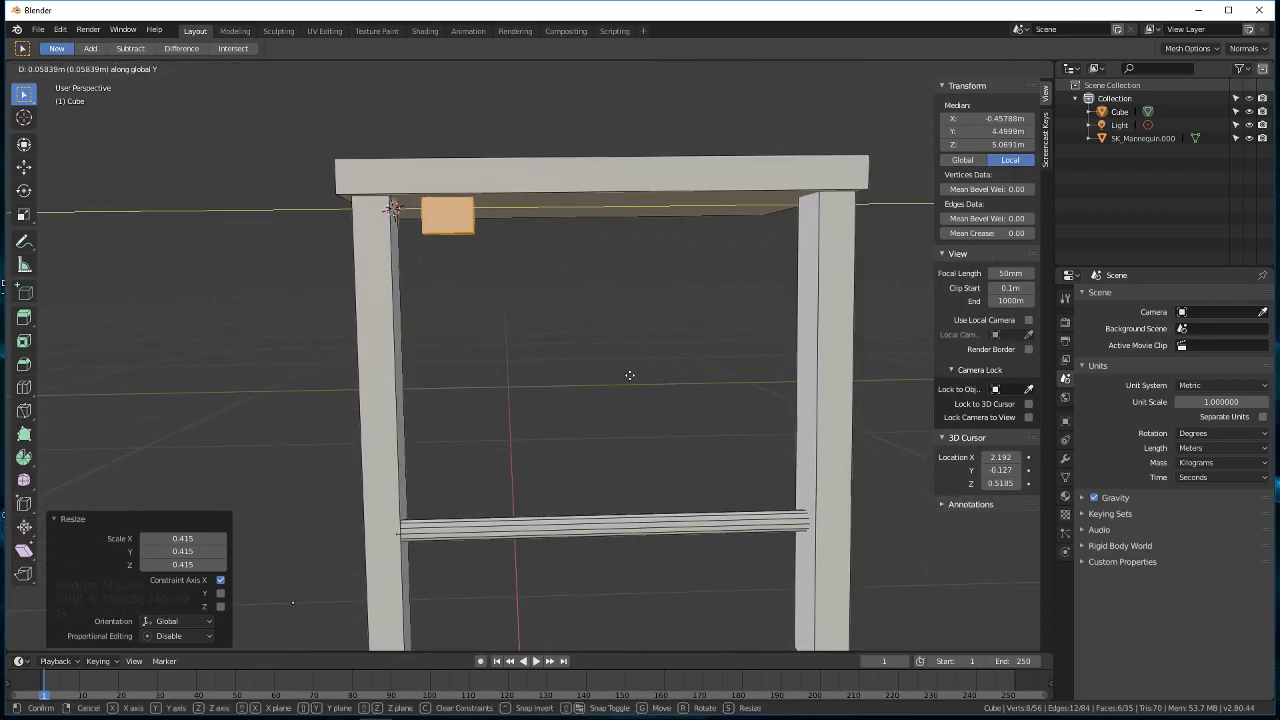
click(623, 371)
Step: Select the block's face nearest the leg and move it about -0.033 m along Y into the leg
scroll(500, 334, up, 3)
middle_drag(500, 334, 470, 296)
click(369, 193)
click(530, 292)
scroll(474, 300, down, 2)
key(g)
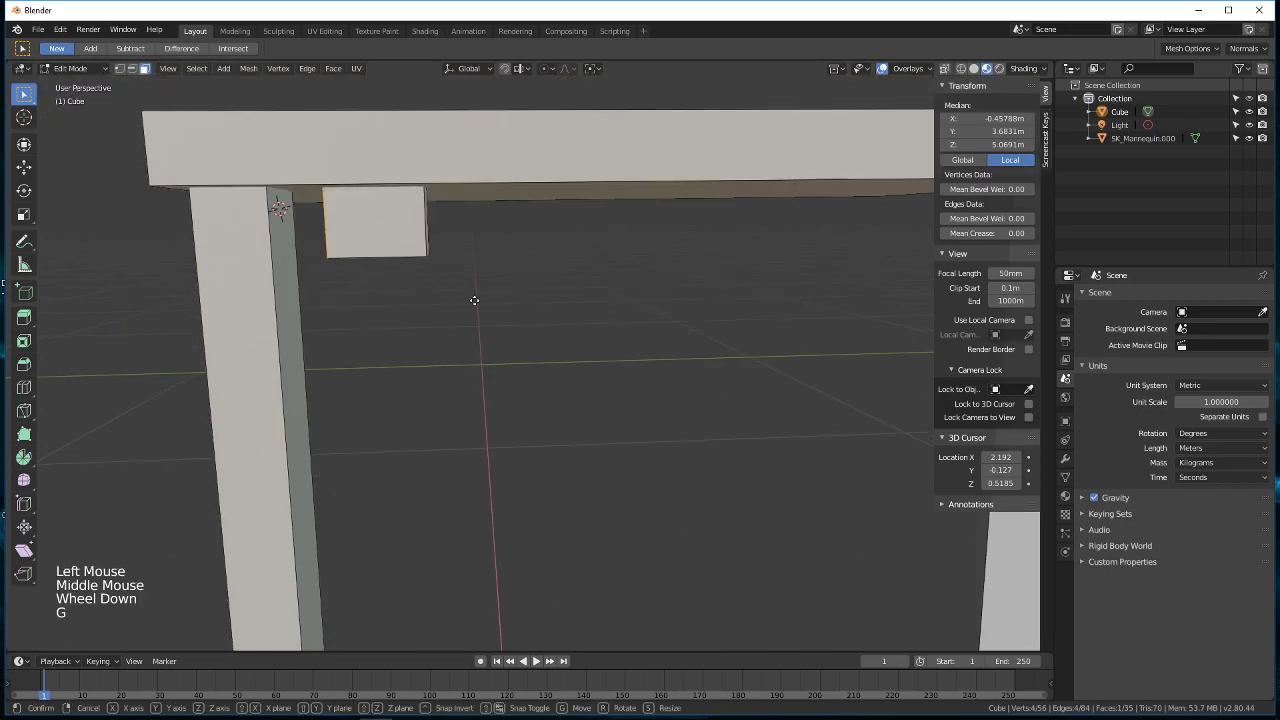
click(414, 296)
middle_drag(414, 296, 476, 297)
Step: Select the block's top face in wireframe shading, lower it about 0.0155 m along Z and return to solid shading
click(355, 286)
mouse_move(360, 286)
middle_down()
mouse_move(429, 286)
mouse_move(457, 303)
mouse_move(443, 300)
mouse_move(414, 180)
middle_up()
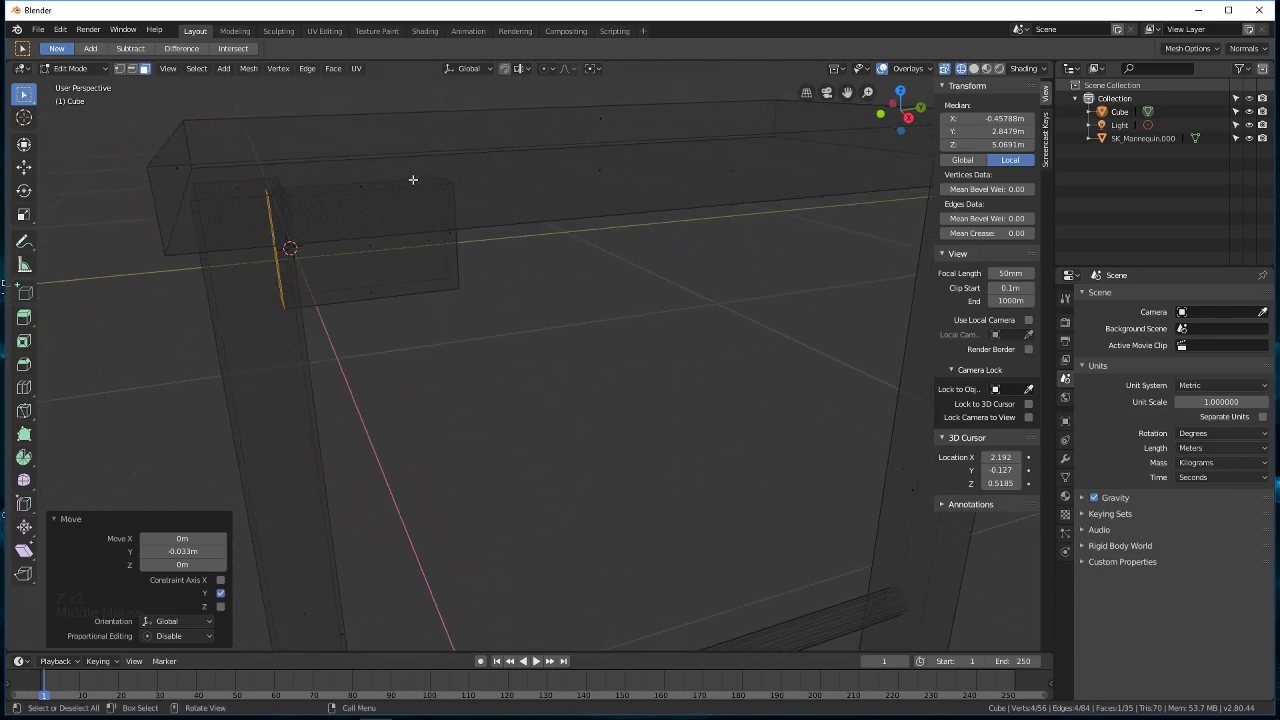
click(386, 189)
middle_drag(486, 212, 517, 223)
key(g)
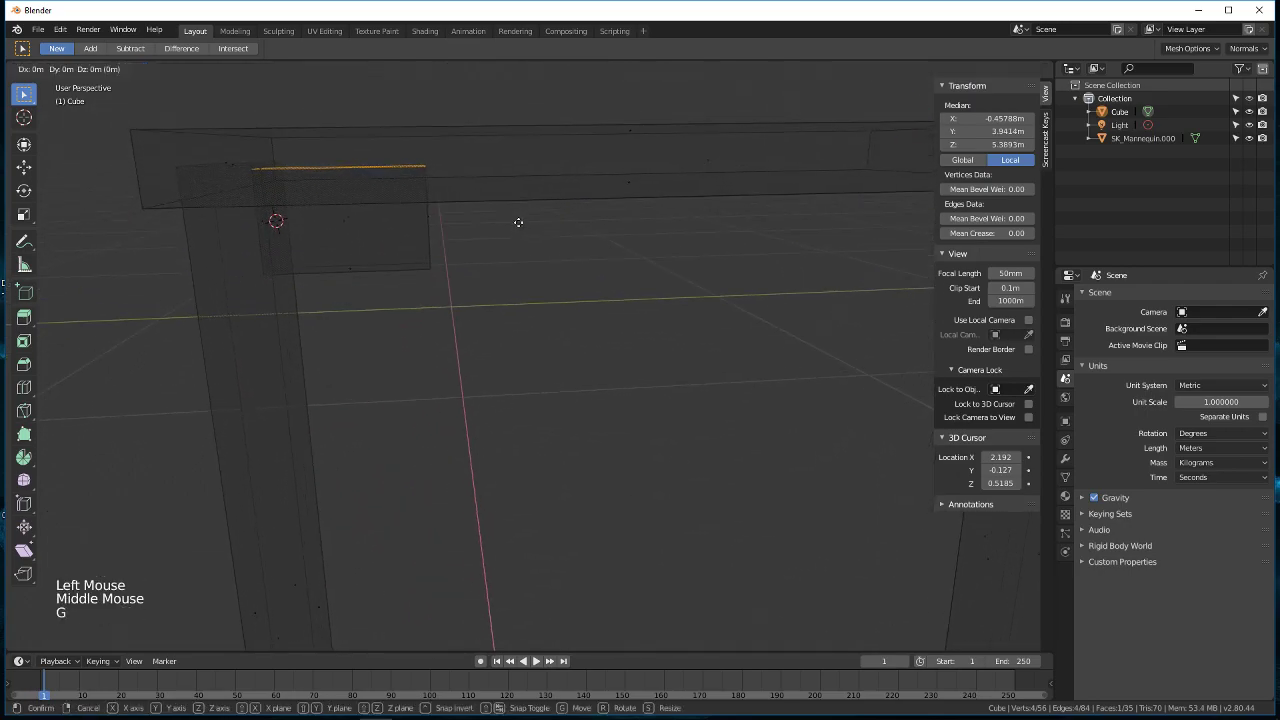
click(509, 252)
mouse_move(508, 251)
middle_down()
mouse_move(514, 266)
mouse_move(458, 264)
mouse_move(549, 266)
mouse_move(506, 254)
mouse_move(496, 241)
mouse_move(511, 230)
mouse_move(700, 232)
middle_up()
key(z)
click(617, 236)
Step: Select the top face of the leg behind the block, inside the seat, and lower it about 0.0171 m along Z
middle_drag(440, 222, 553, 366)
scroll(529, 214, up, 6)
middle_drag(500, 335, 645, 335)
shift+middle_drag(350, 290, 437, 345)
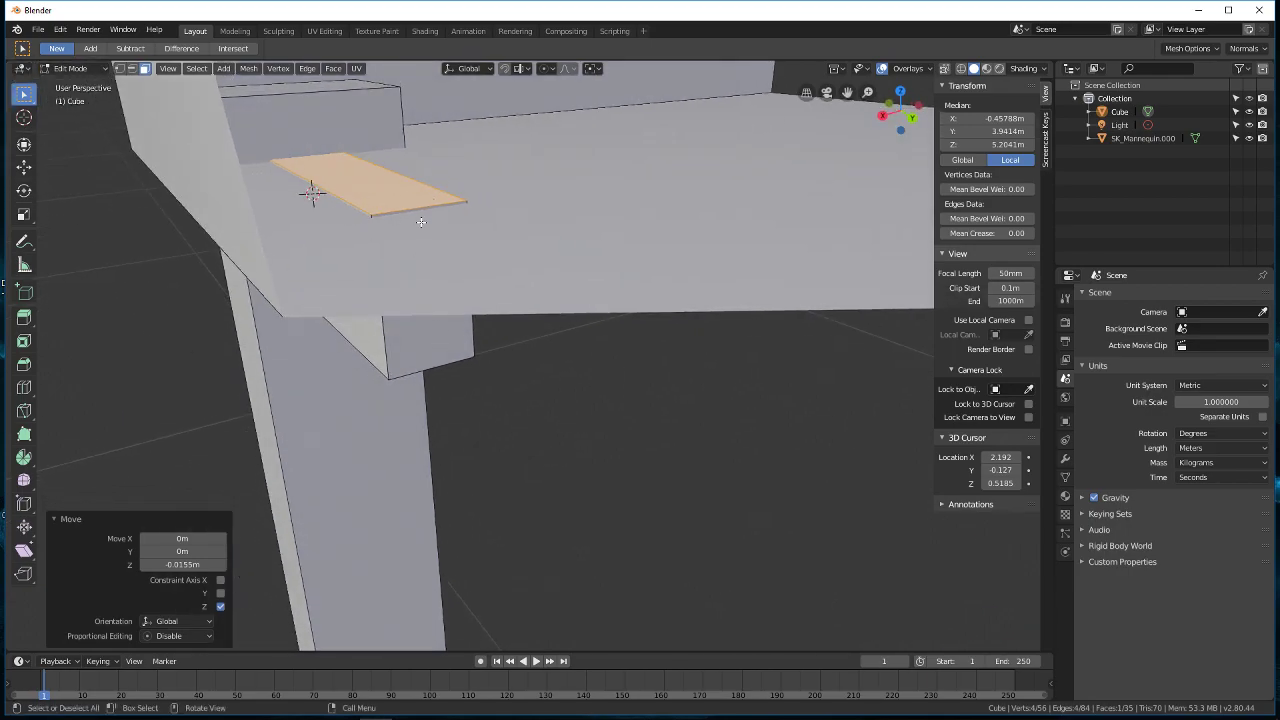
middle_drag(490, 241, 487, 240)
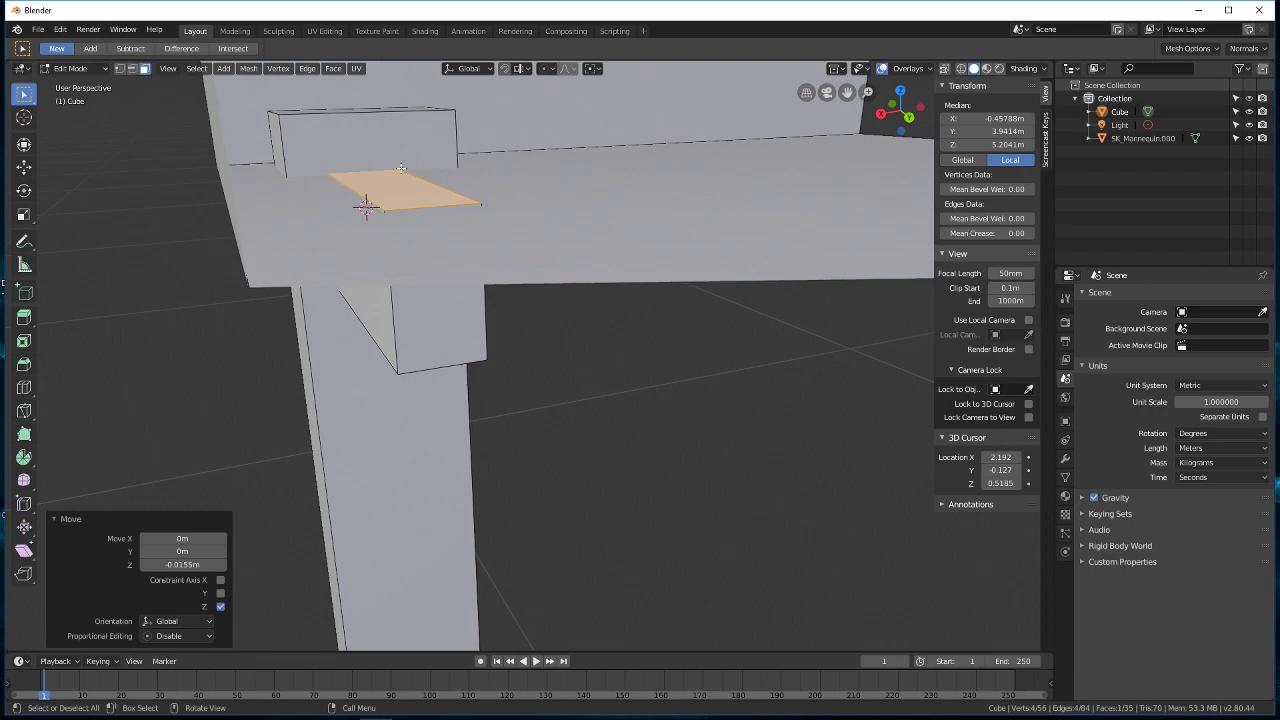
middle_drag(314, 170, 279, 232)
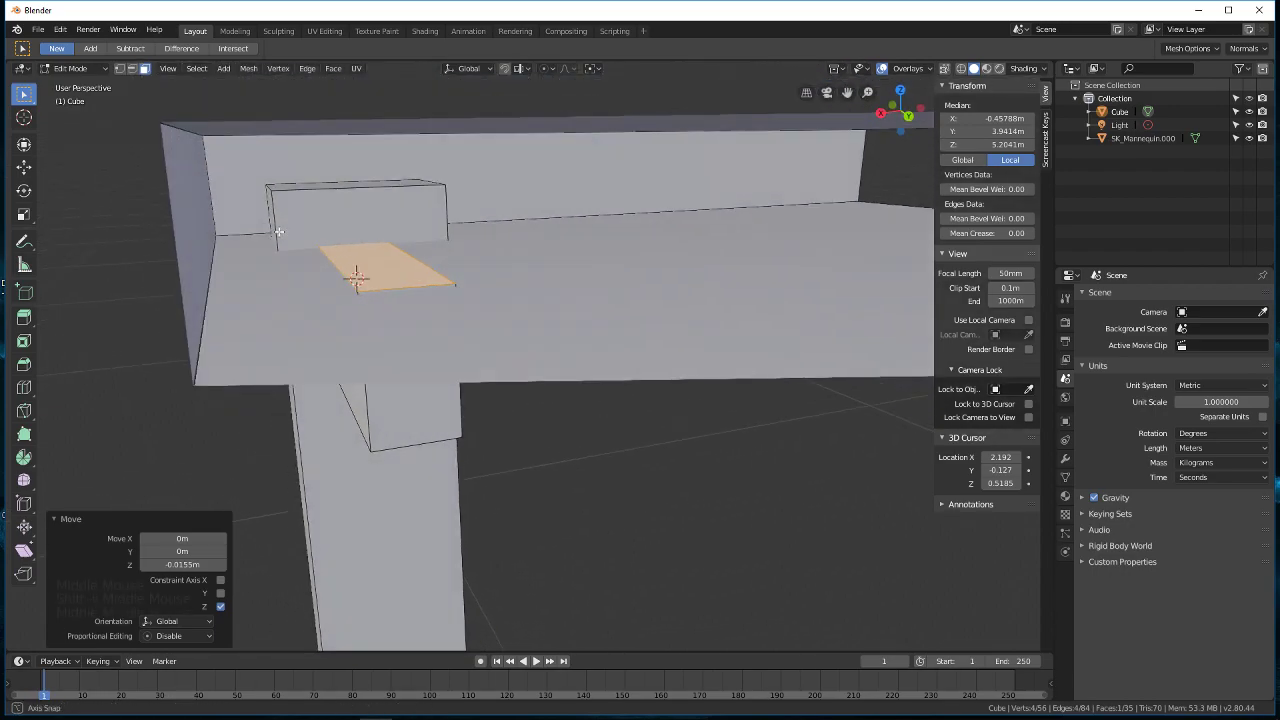
click(347, 177)
middle_drag(350, 182, 373, 237)
key(g)
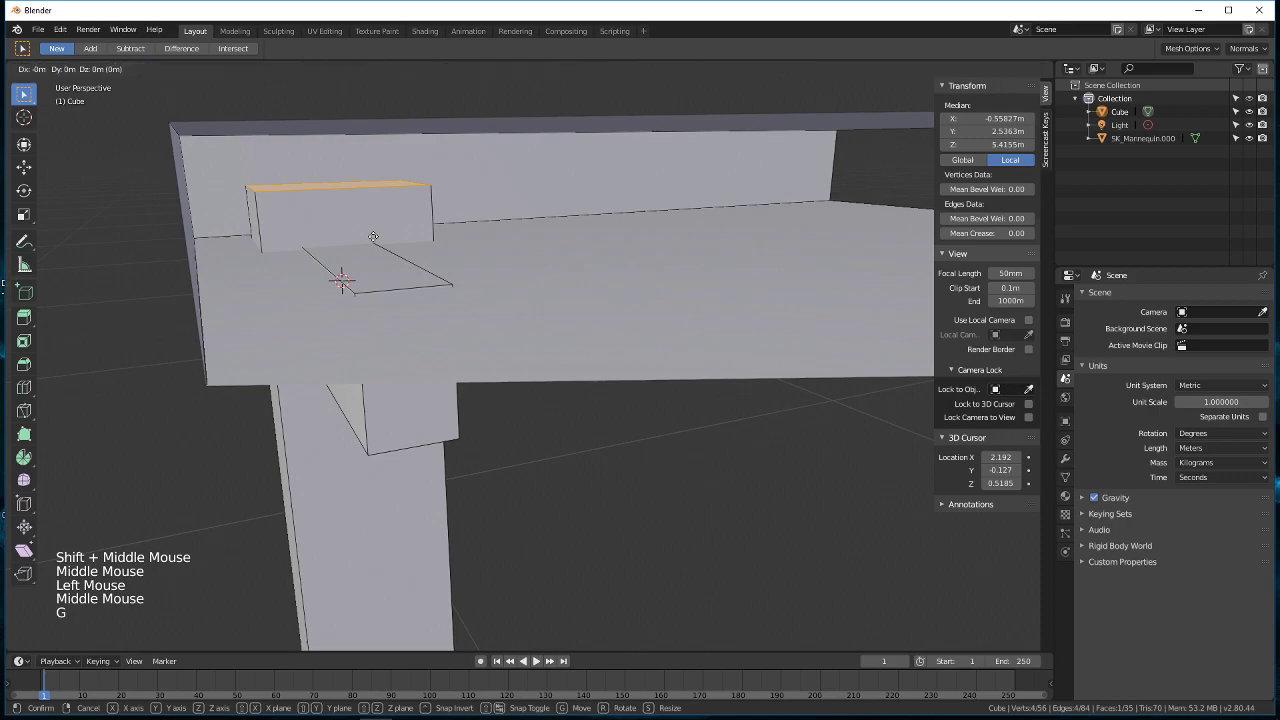
click(379, 286)
Step: Lower the top face of the opposite leg about 0.0169 m along Z inside the seat
middle_drag(379, 286, 658, 305)
scroll(755, 292, up, 3)
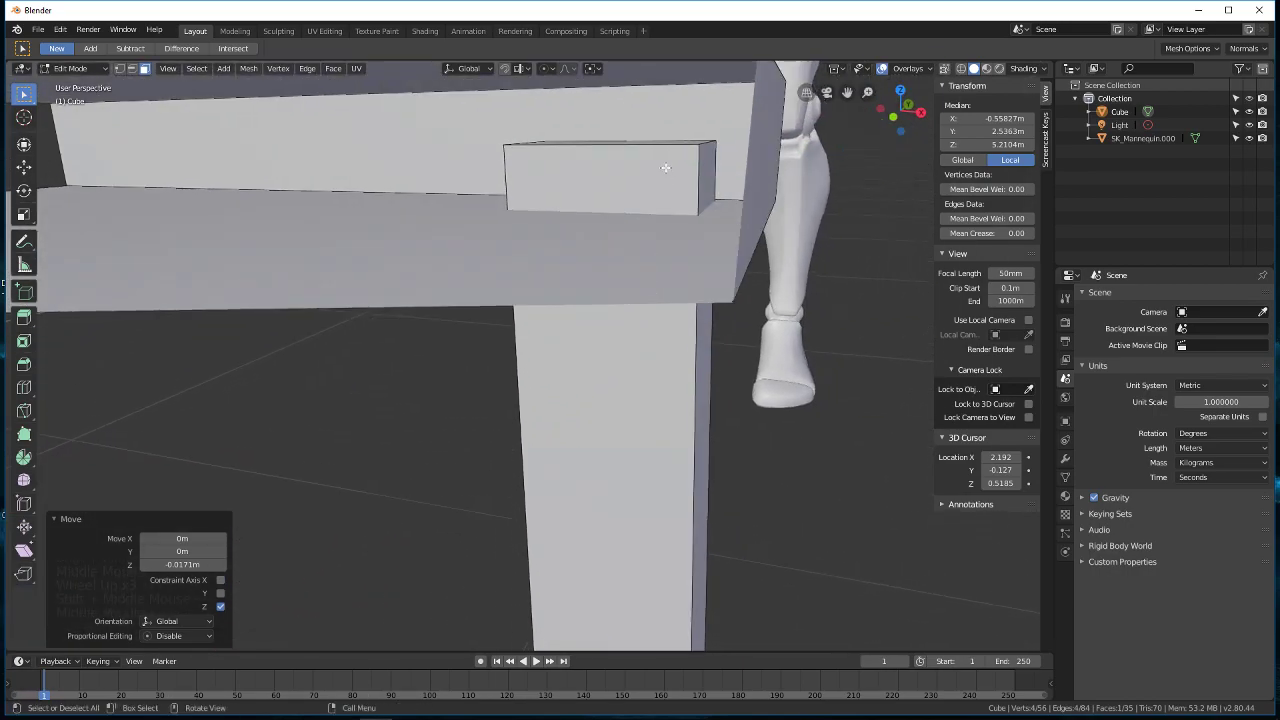
click(662, 140)
click(664, 144)
key(g)
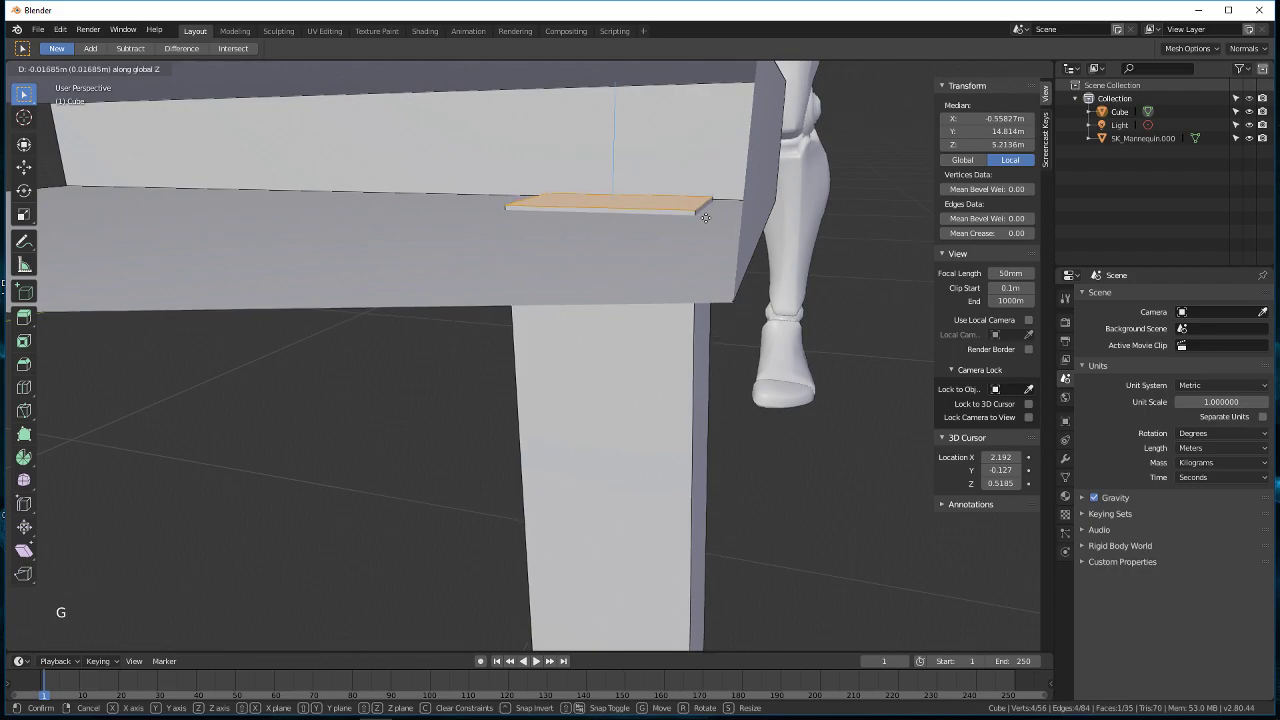
click(706, 217)
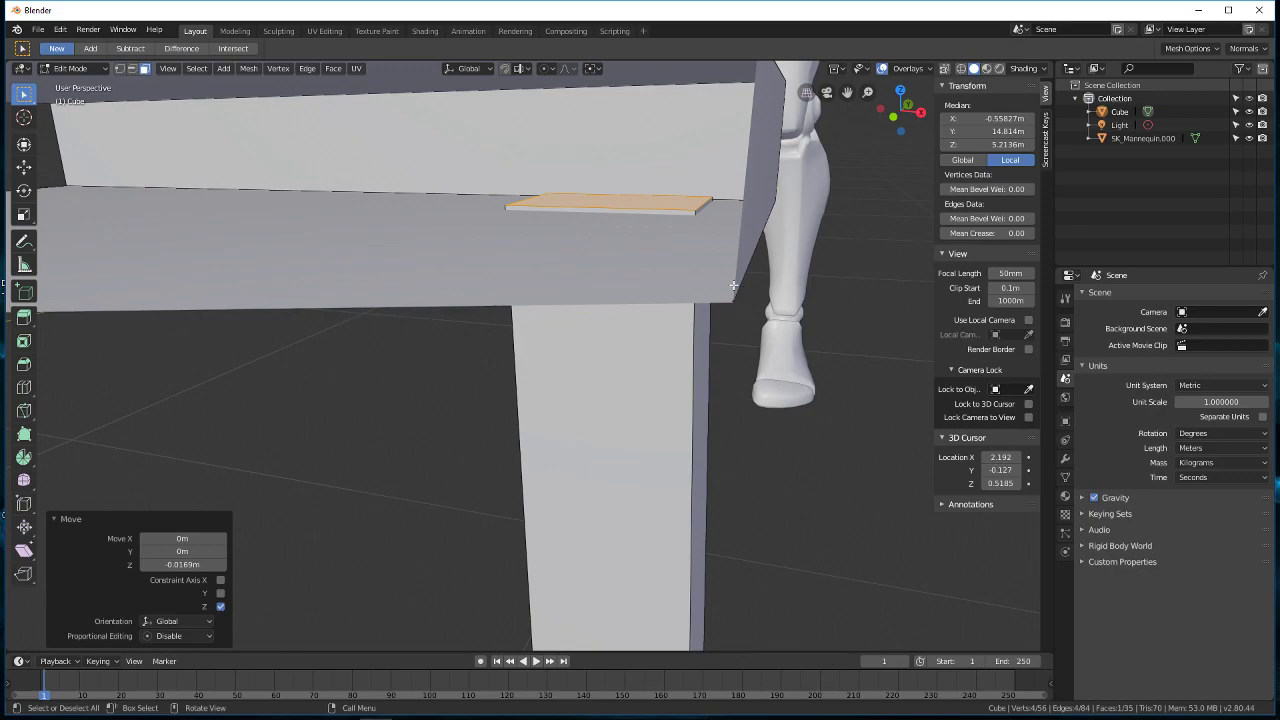
Step: Extend the block's free end face about 0.379 m along Y into the opposite leg to form the rail under the seat
middle_drag(819, 308, 553, 355)
scroll(294, 418, down, 3)
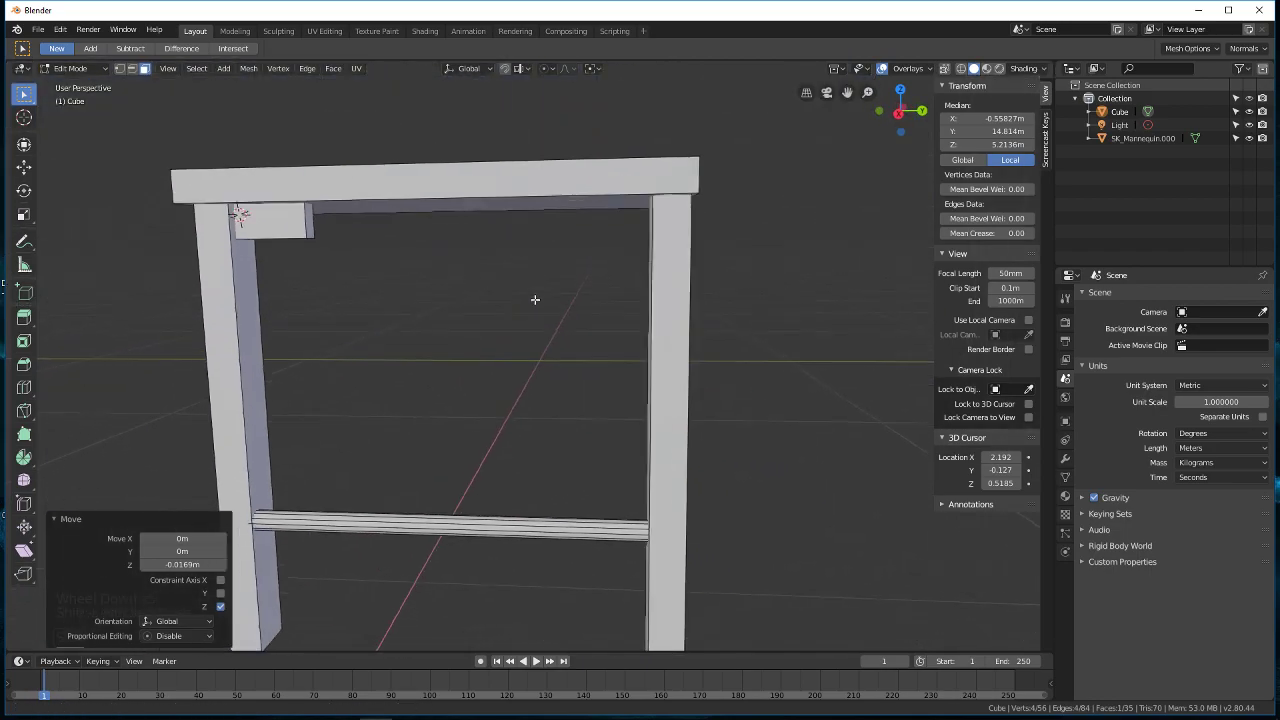
middle_drag(480, 272, 374, 257)
scroll(376, 262, up, 3)
shift+middle_drag(392, 300, 568, 460)
middle_drag(568, 460, 532, 428)
click(473, 285)
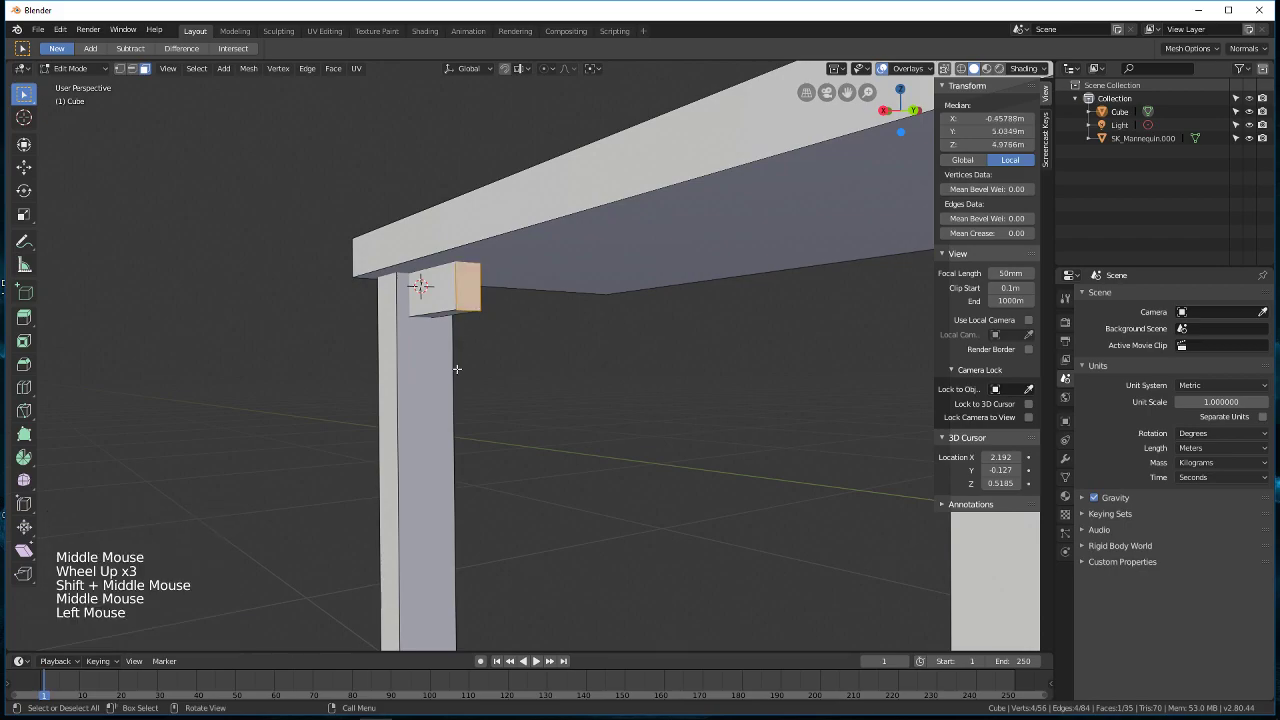
middle_drag(451, 365, 560, 390)
shift+middle_drag(560, 390, 683, 414)
scroll(509, 411, down, 3)
key(g)
key(y)
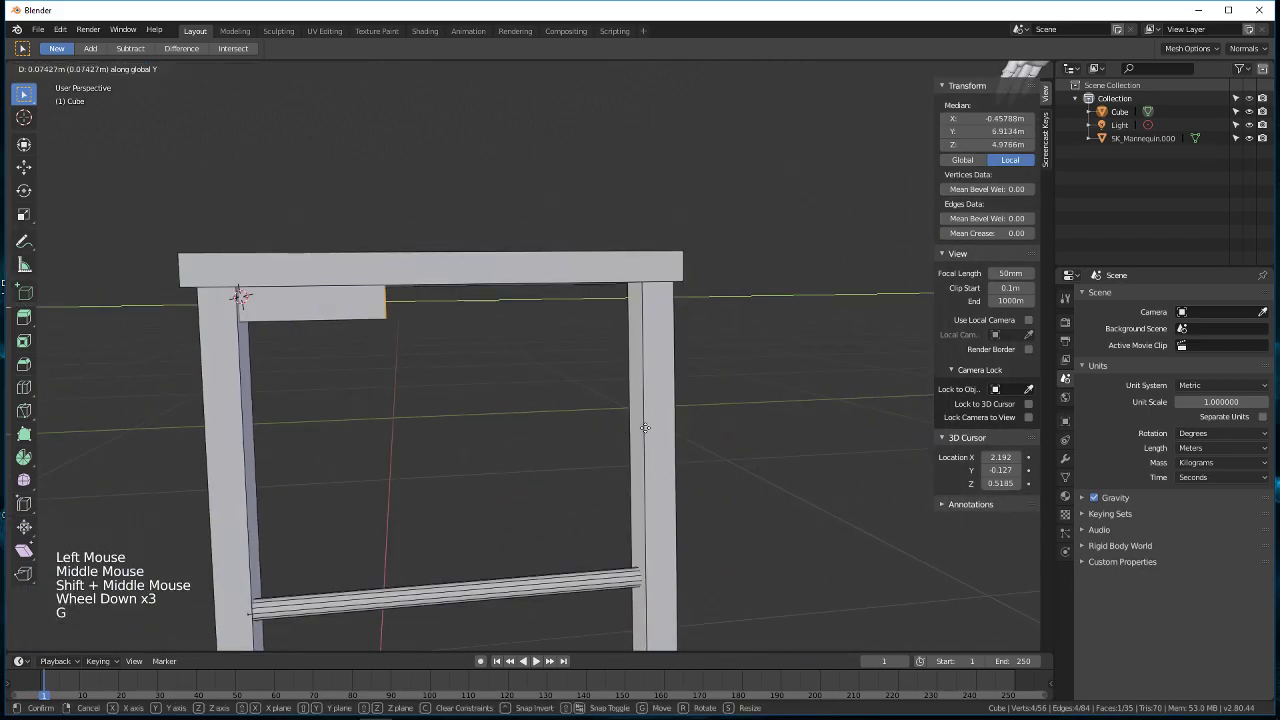
click(888, 436)
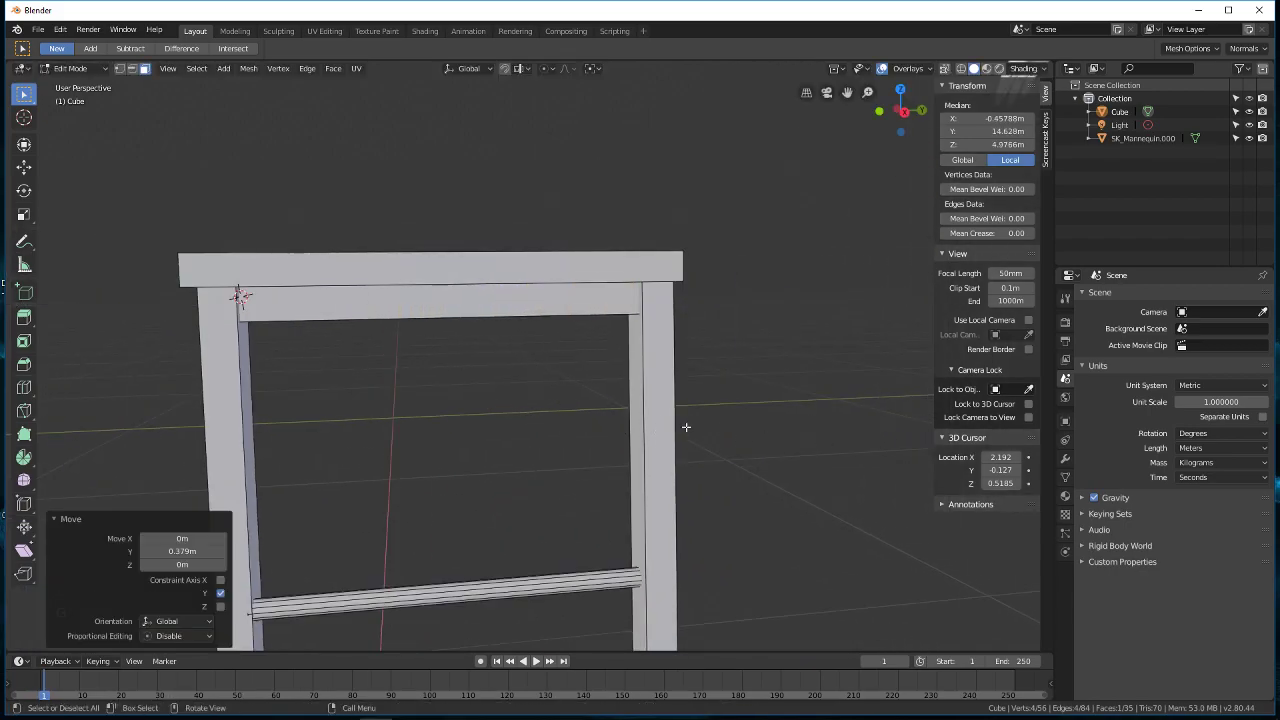
Step: Select the bottom face of the rail under the seat and lower it about 0.012 m along Z
middle_drag(703, 434, 640, 360)
scroll(632, 354, up, 3)
click(632, 356)
key(g)
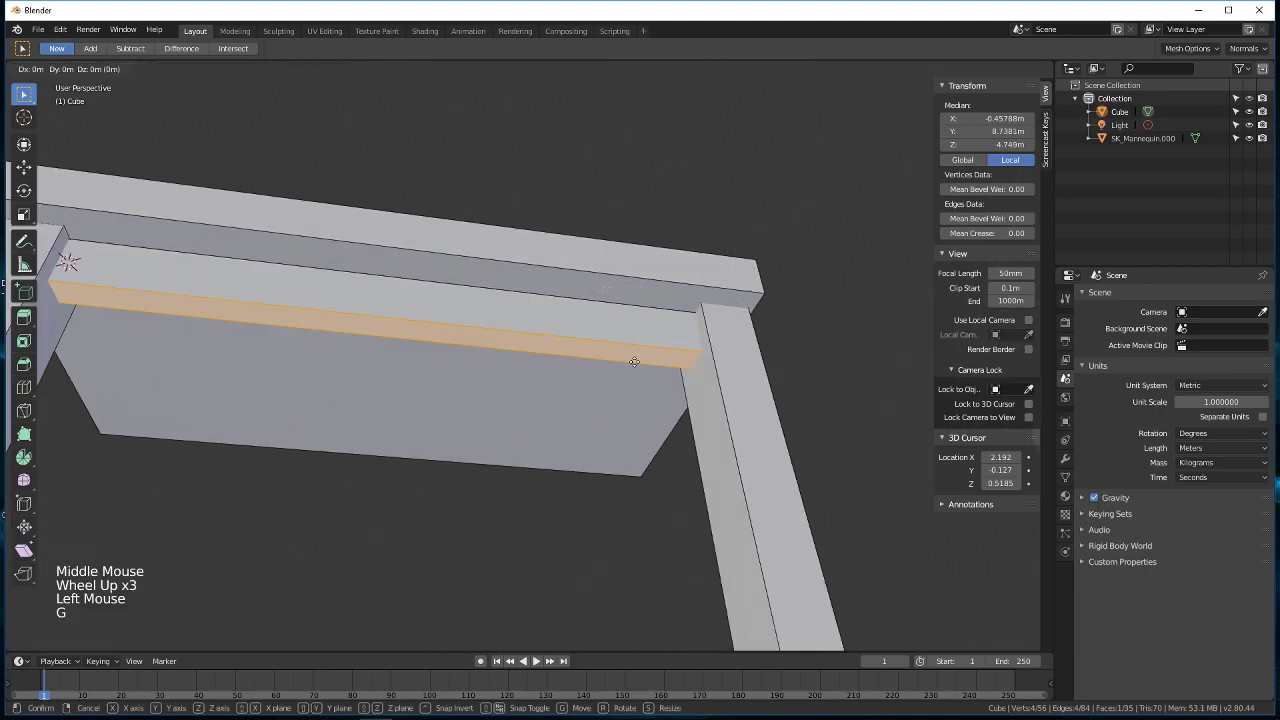
key(z)
click(634, 364)
Step: Examine the rail's proportions against the seat and legs in Object Mode
middle_drag(634, 364, 519, 367)
scroll(729, 471, down, 4)
scroll(680, 452, down, 3)
key(Tab)
scroll(493, 450, up, 5)
scroll(646, 340, down, 3)
scroll(548, 362, up, 3)
Step: Select the whole linked rail under the seat in Edit Mode and duplicate it in place
key(Tab)
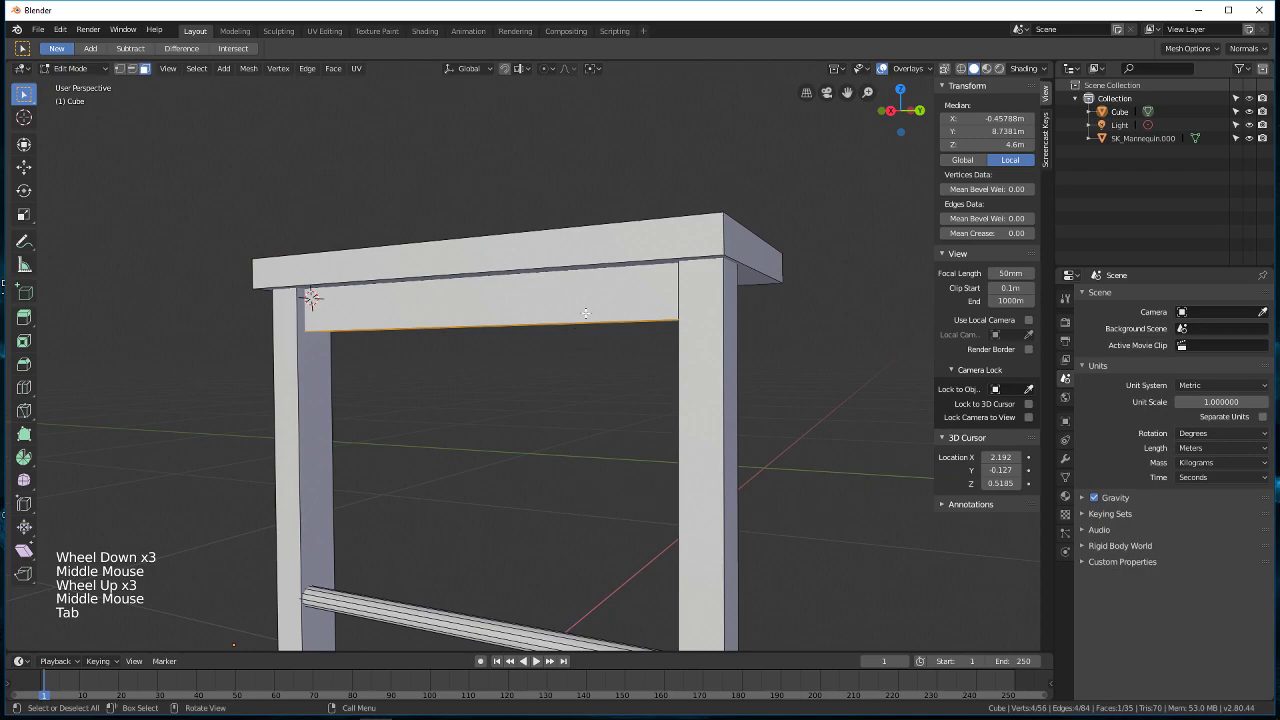
click(600, 308)
key(ctrl+l)
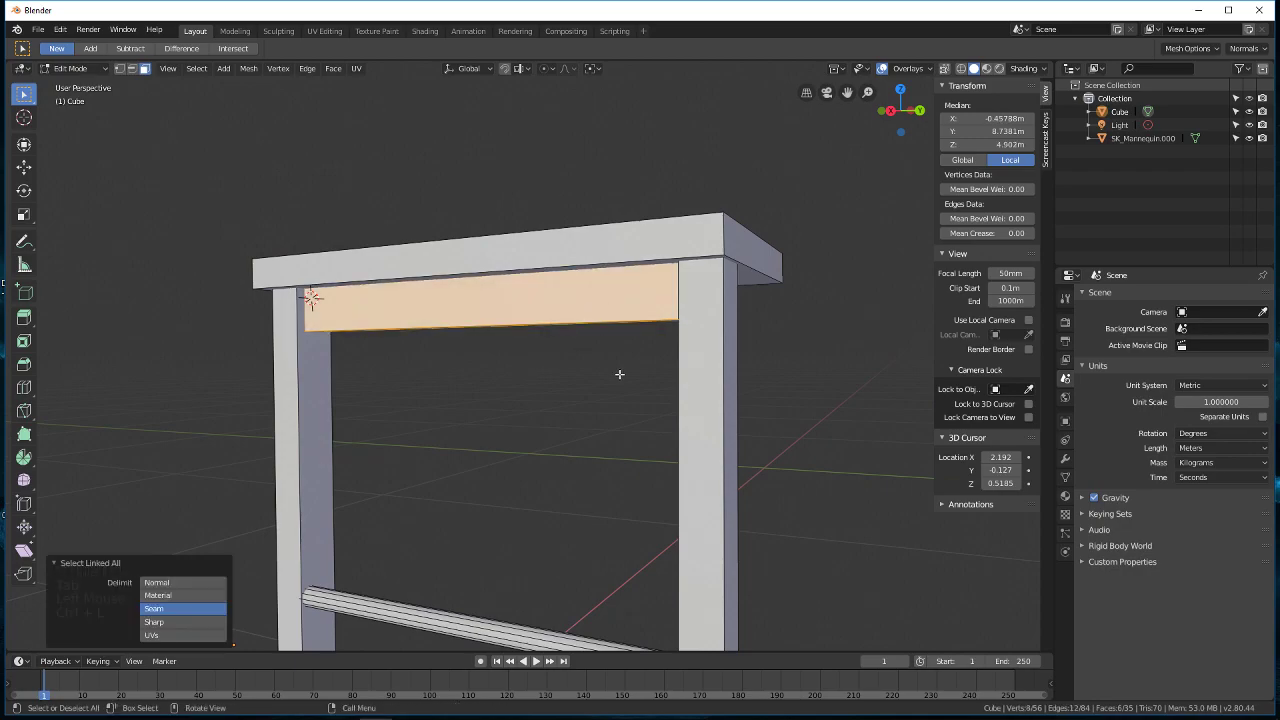
middle_drag(414, 382, 625, 394)
scroll(560, 396, down, 2)
scroll(516, 422, down, 3)
middle_drag(512, 400, 566, 446)
shift+middle_drag(684, 470, 662, 470)
middle_drag(664, 470, 635, 471)
key(shift+d)
right_click(635, 470)
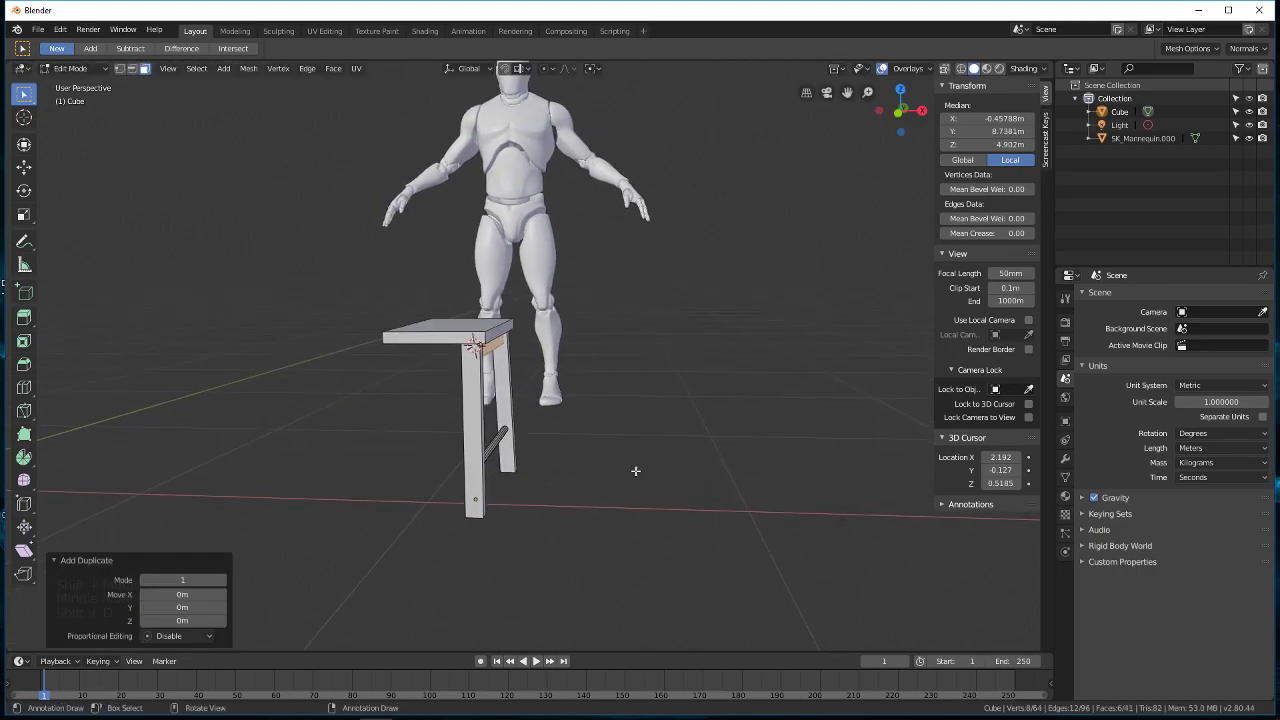
Step: Move the duplicated rail about -0.308 m along X and rotate it 90° around Z
key(g)
key(x)
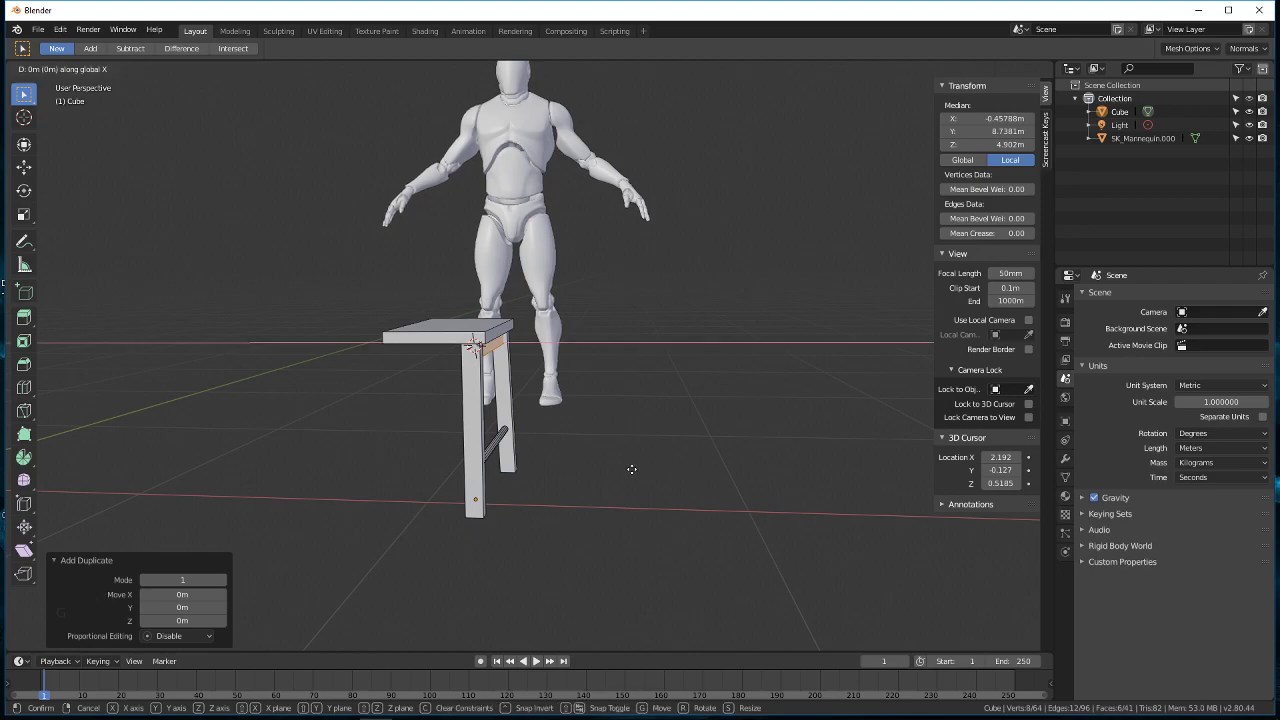
click(543, 462)
middle_drag(543, 462, 580, 471)
key(r)
key(z)
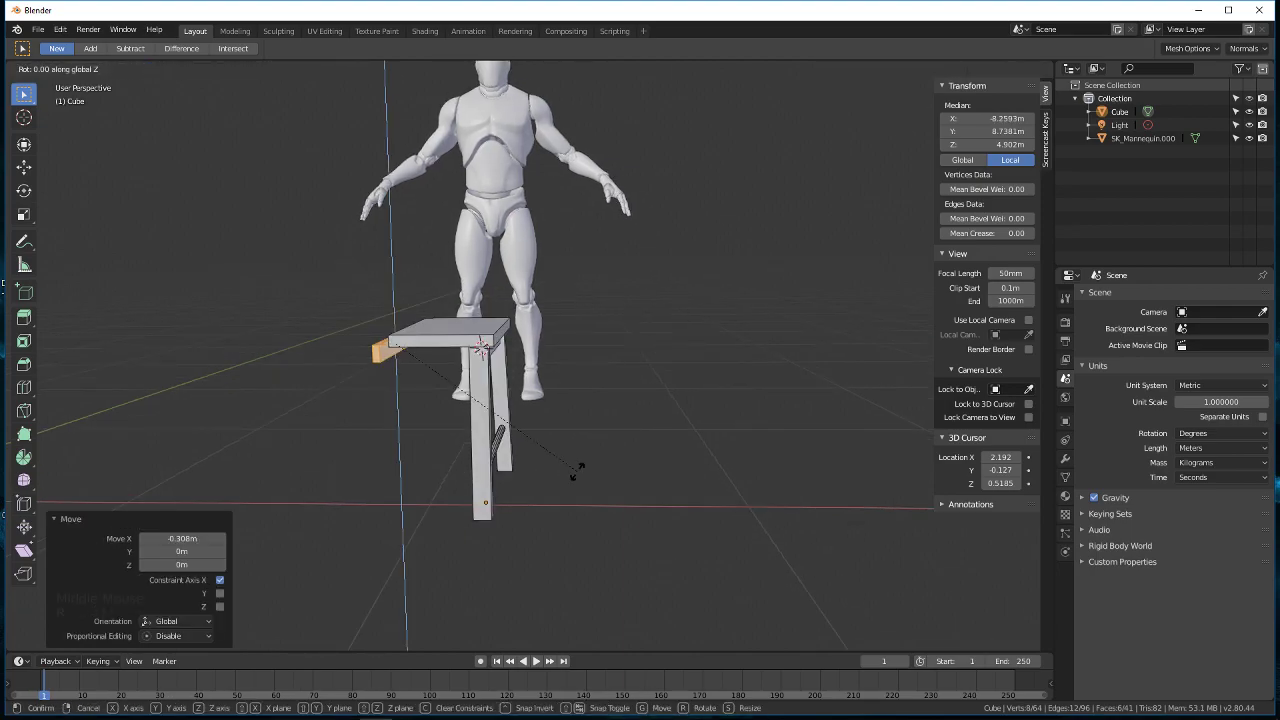
text(90)
key(Return)
scroll(486, 443, up, 3)
middle_drag(500, 454, 640, 465)
scroll(540, 460, down, 3)
middle_drag(715, 478, 651, 487)
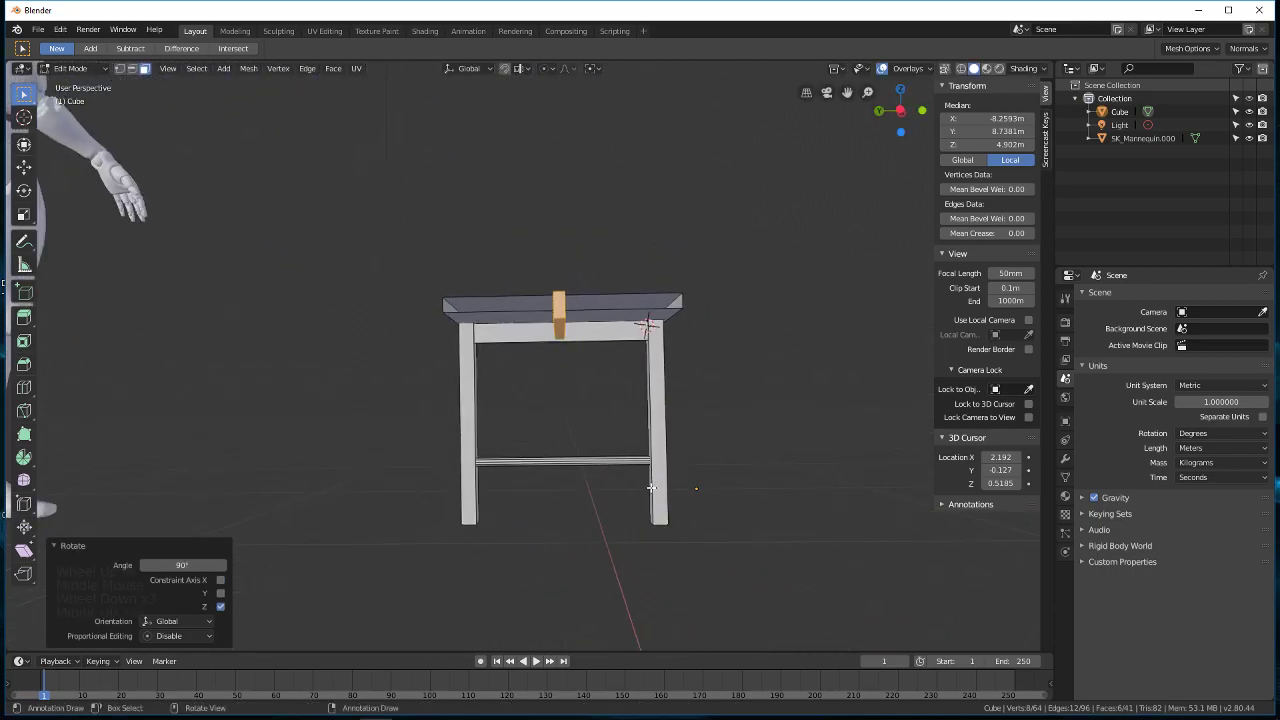
Step: Move the duplicated rail about -0.249 m along Y toward the seat's side
key(g)
key(y)
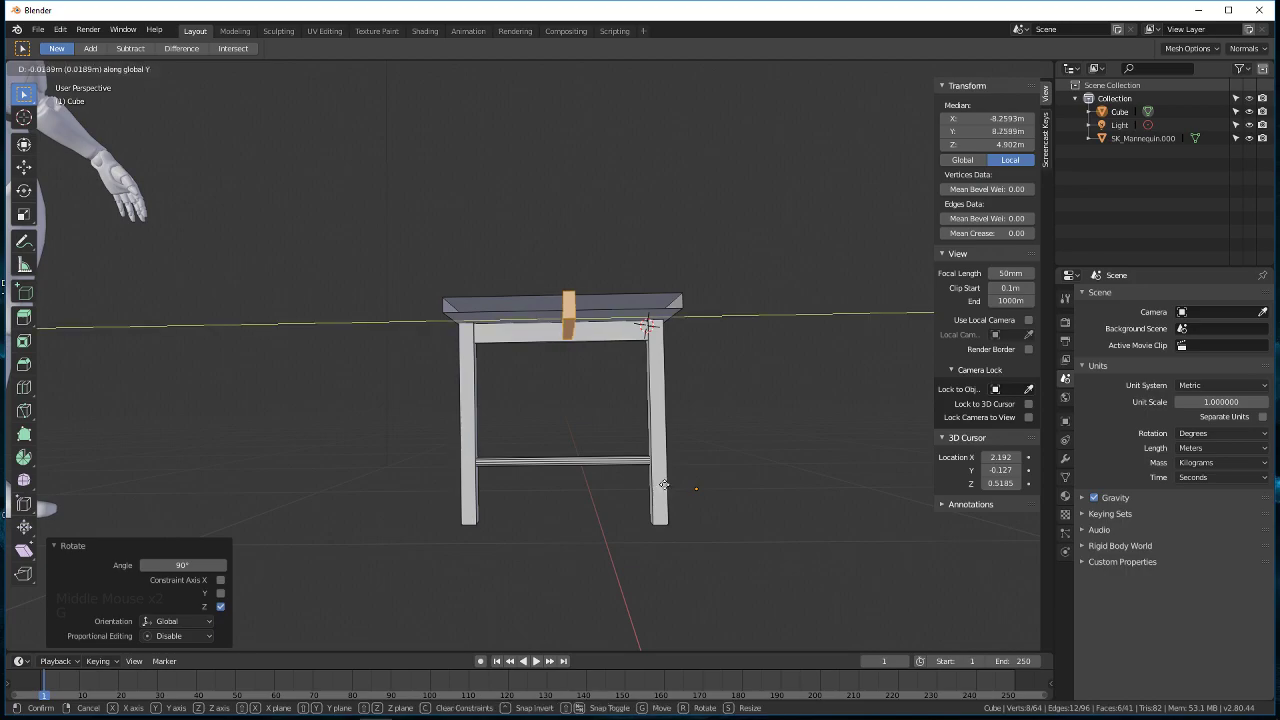
click(765, 476)
Step: Move the duplicated rail about 0.0497 m along X so its end meets the leg
middle_drag(765, 476, 586, 514)
scroll(405, 478, up, 4)
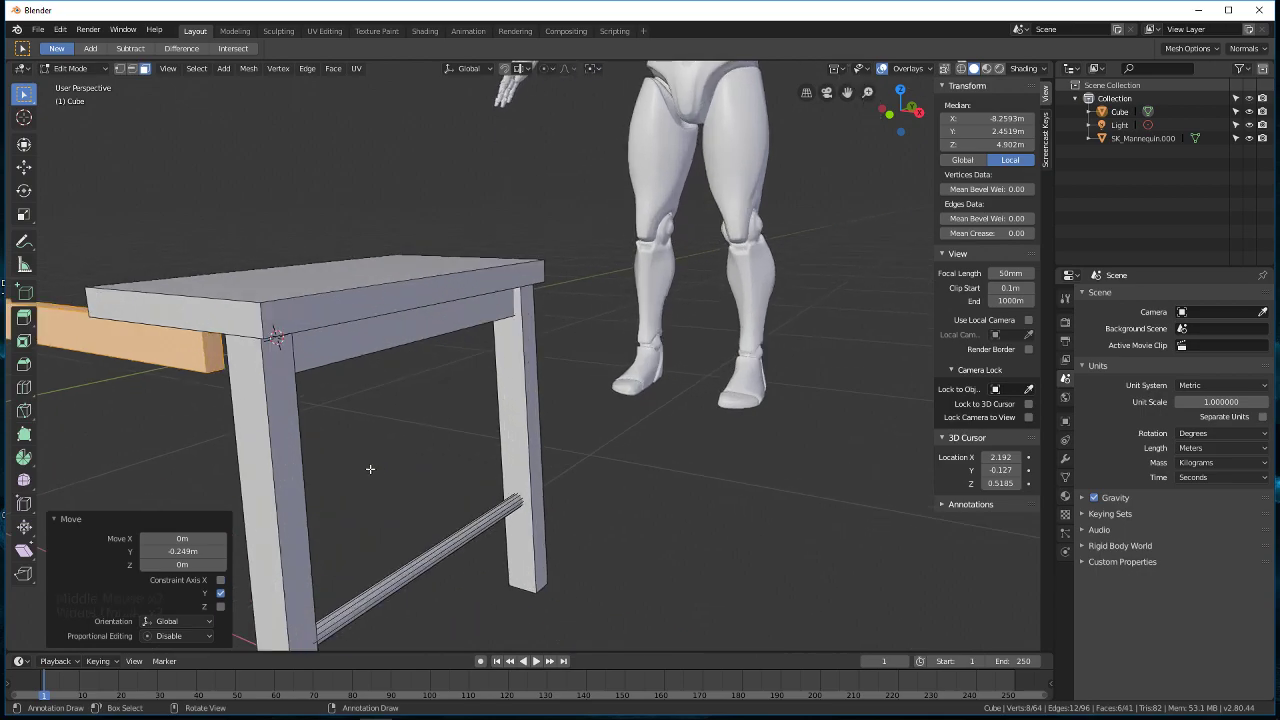
shift+middle_drag(354, 414, 450, 457)
scroll(814, 346, up, 3)
middle_drag(270, 382, 563, 401)
scroll(491, 391, down, 3)
middle_drag(795, 404, 540, 411)
scroll(529, 400, up, 4)
scroll(555, 403, down, 7)
scroll(557, 406, up, 5)
scroll(578, 400, up, 3)
shift+scroll(600, 398, up, 1)
key(g)
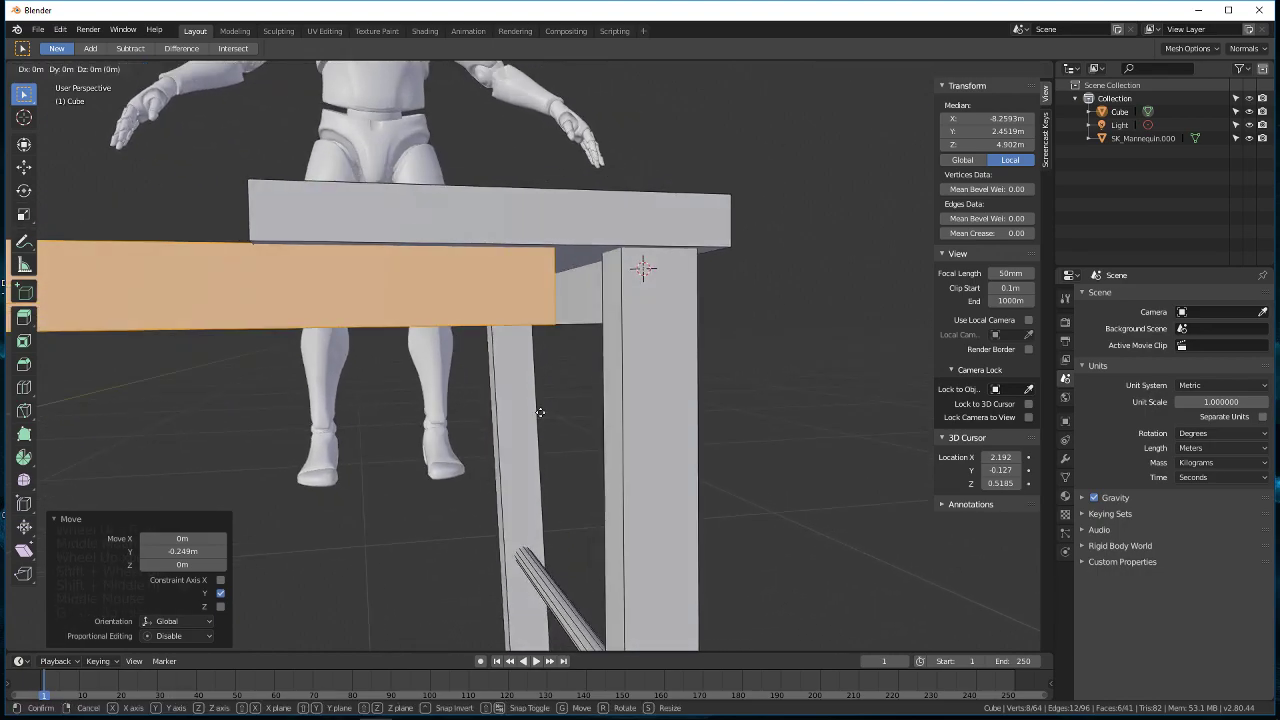
key(x)
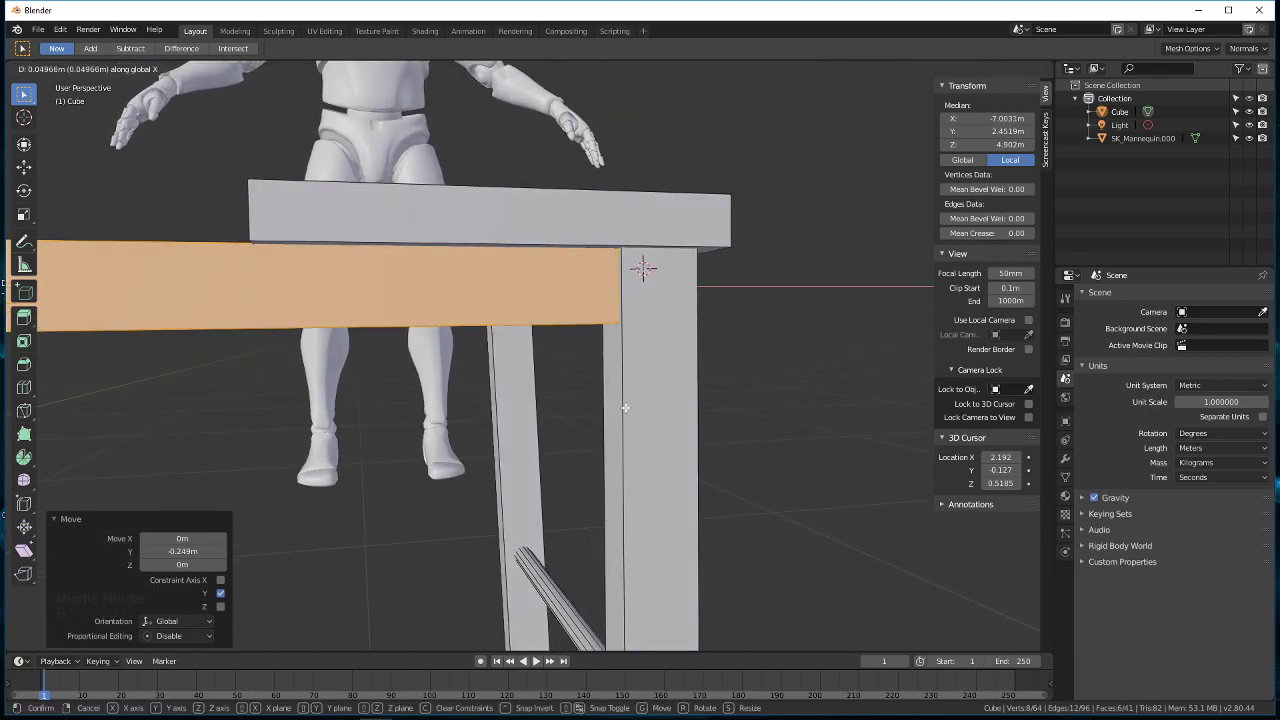
click(624, 407)
Step: Add one loop cut across the side rail close to the seat's cut edge, with a slide factor of about -0.018
scroll(624, 407, down, 4)
middle_drag(624, 407, 517, 431)
middle_drag(400, 423, 609, 355)
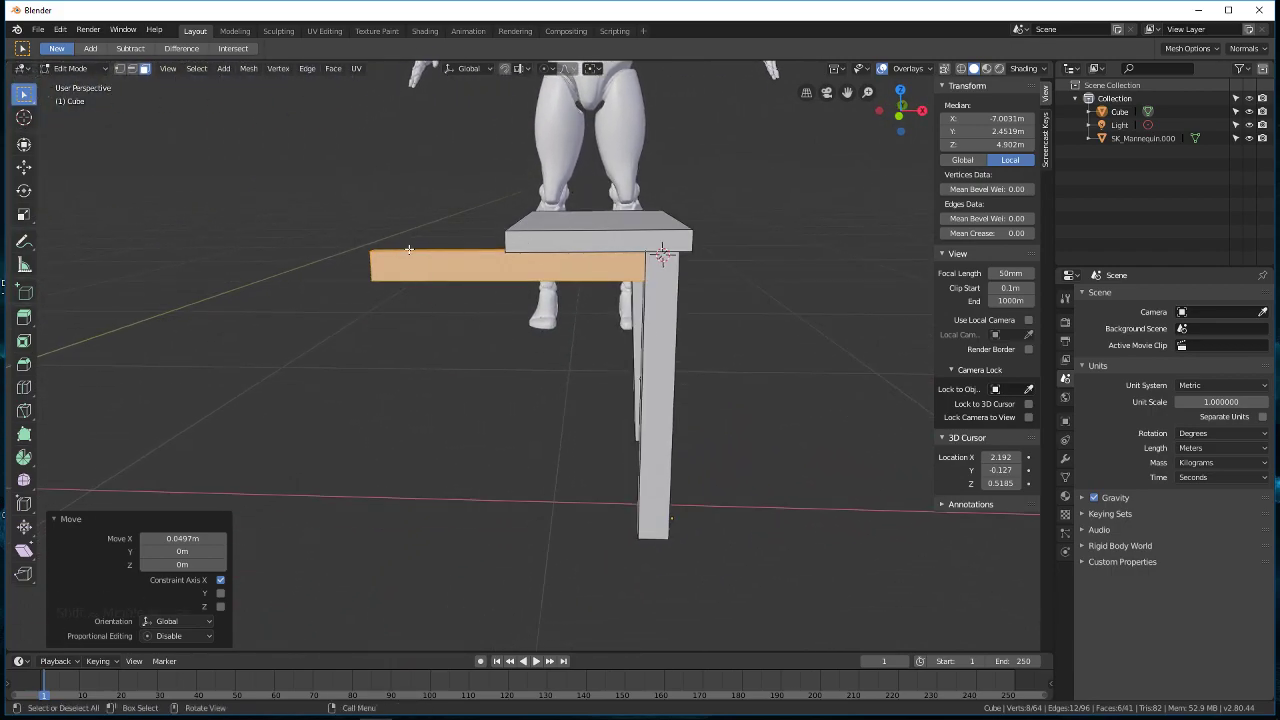
middle_drag(464, 253, 531, 270)
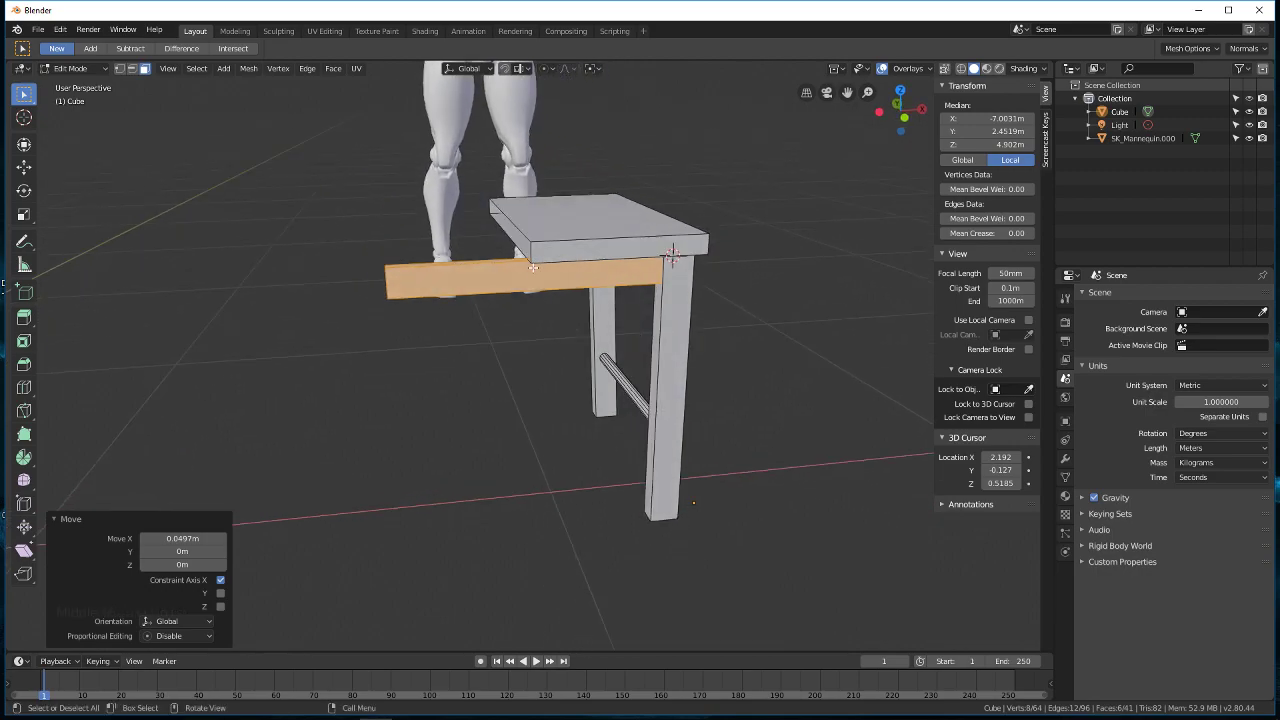
scroll(531, 270, up, 4)
shift+middle_drag(539, 206, 546, 354)
scroll(546, 354, up, 3)
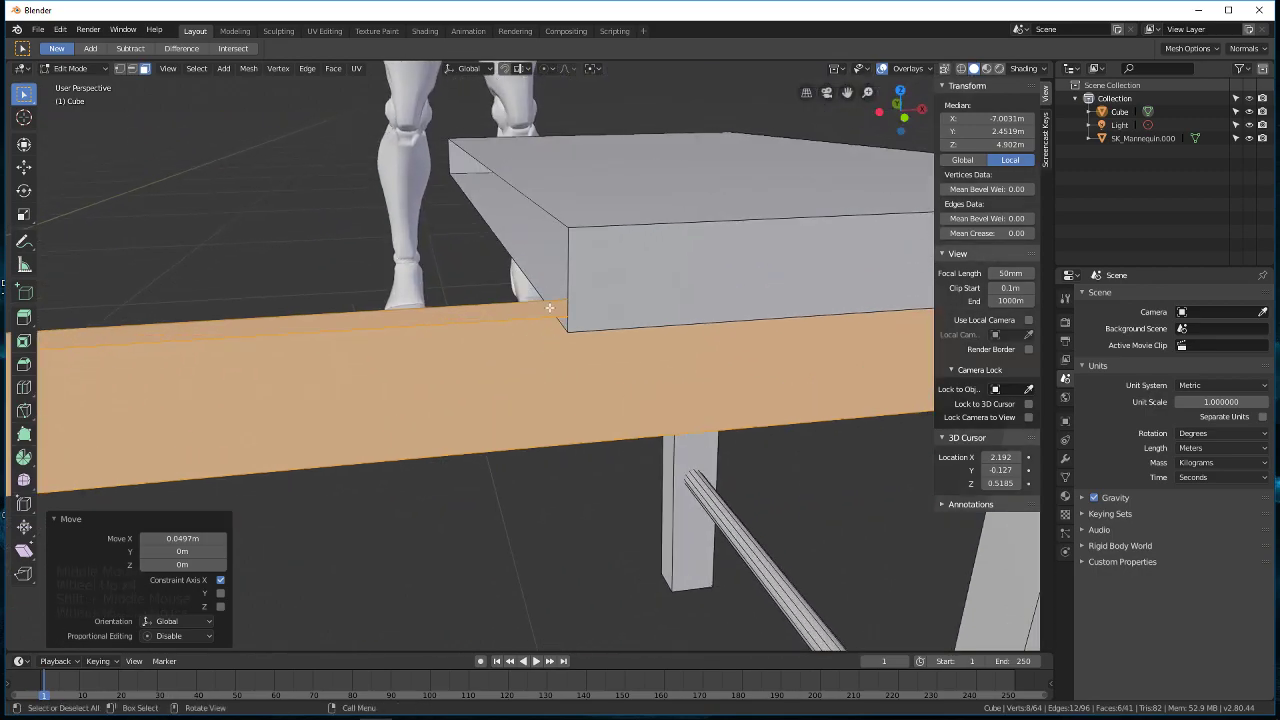
middle_drag(563, 409, 574, 409)
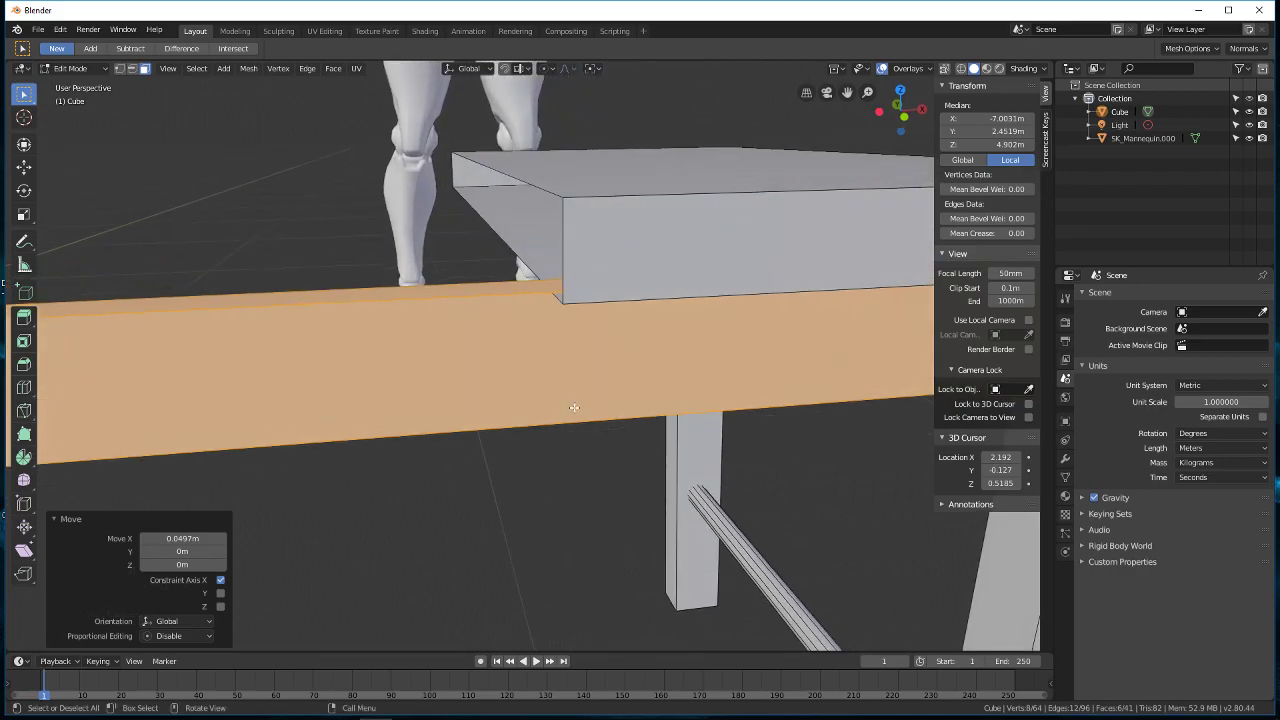
mouse_move(611, 393)
middle_down()
mouse_move(545, 386)
mouse_move(586, 389)
middle_up()
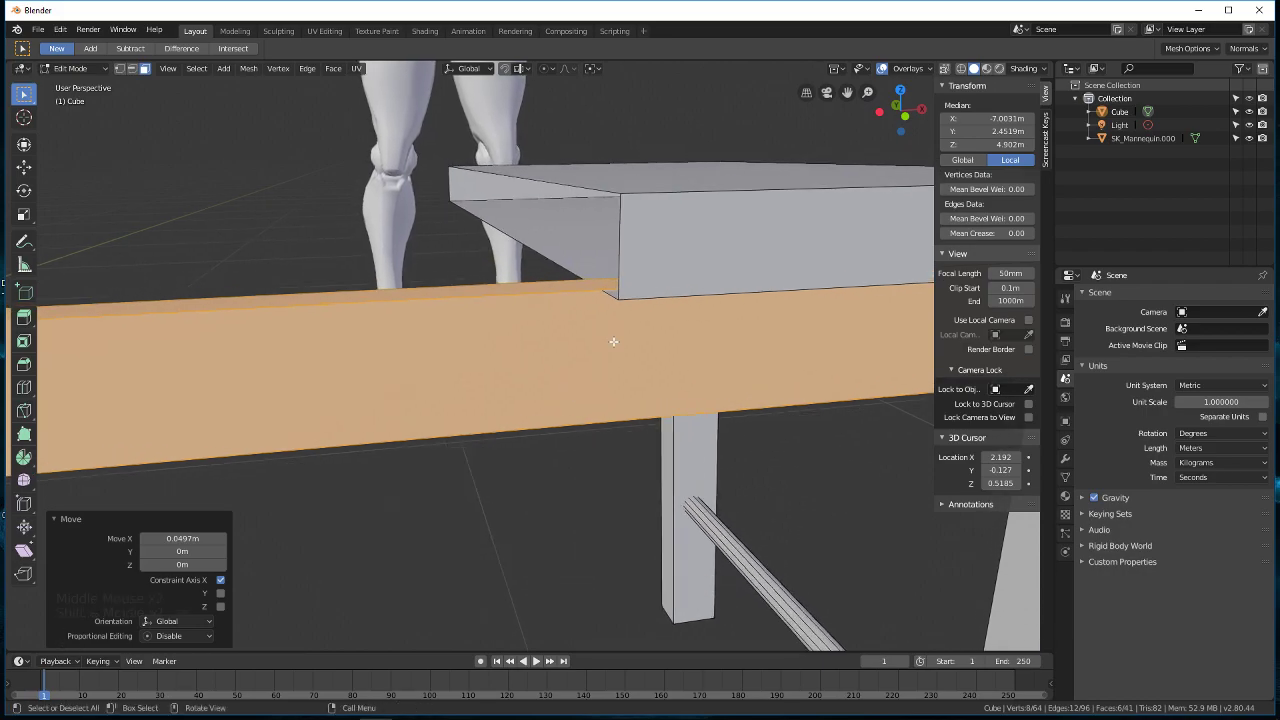
scroll(613, 341, down, 4)
middle_drag(613, 341, 519, 340)
scroll(519, 340, up, 4)
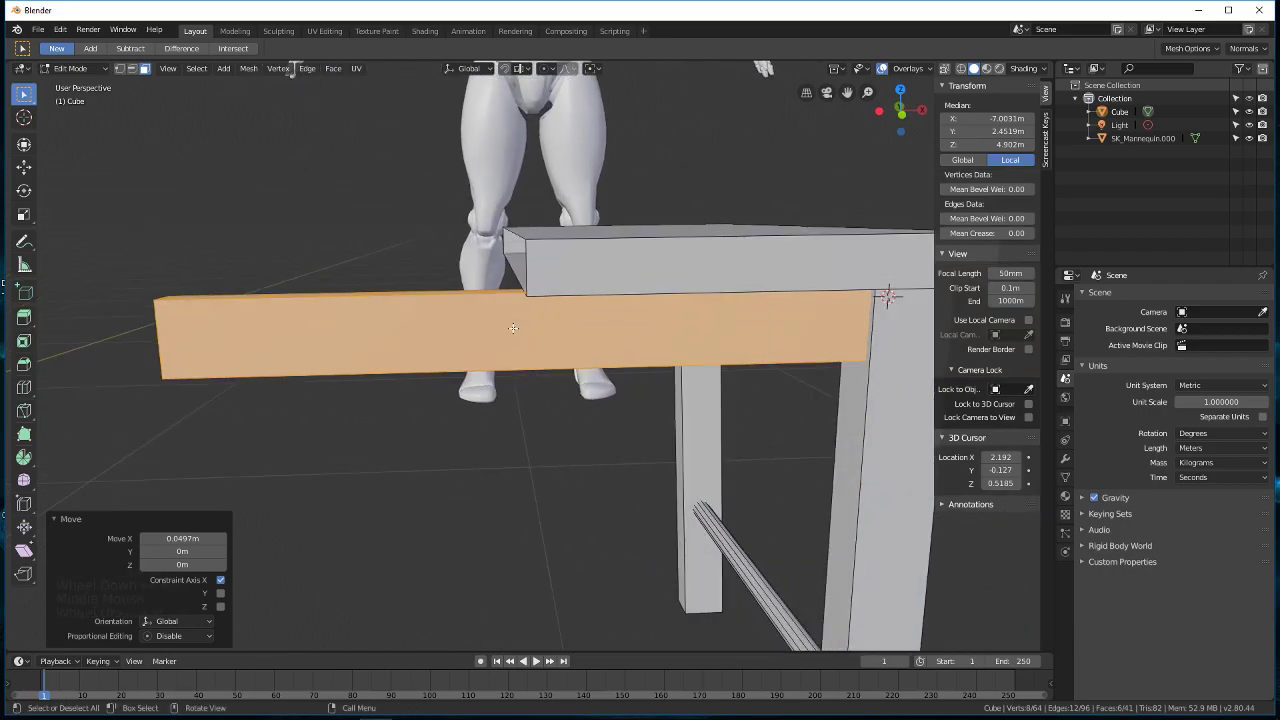
key(Tab)
key(Tab)
key(ctrl+r)
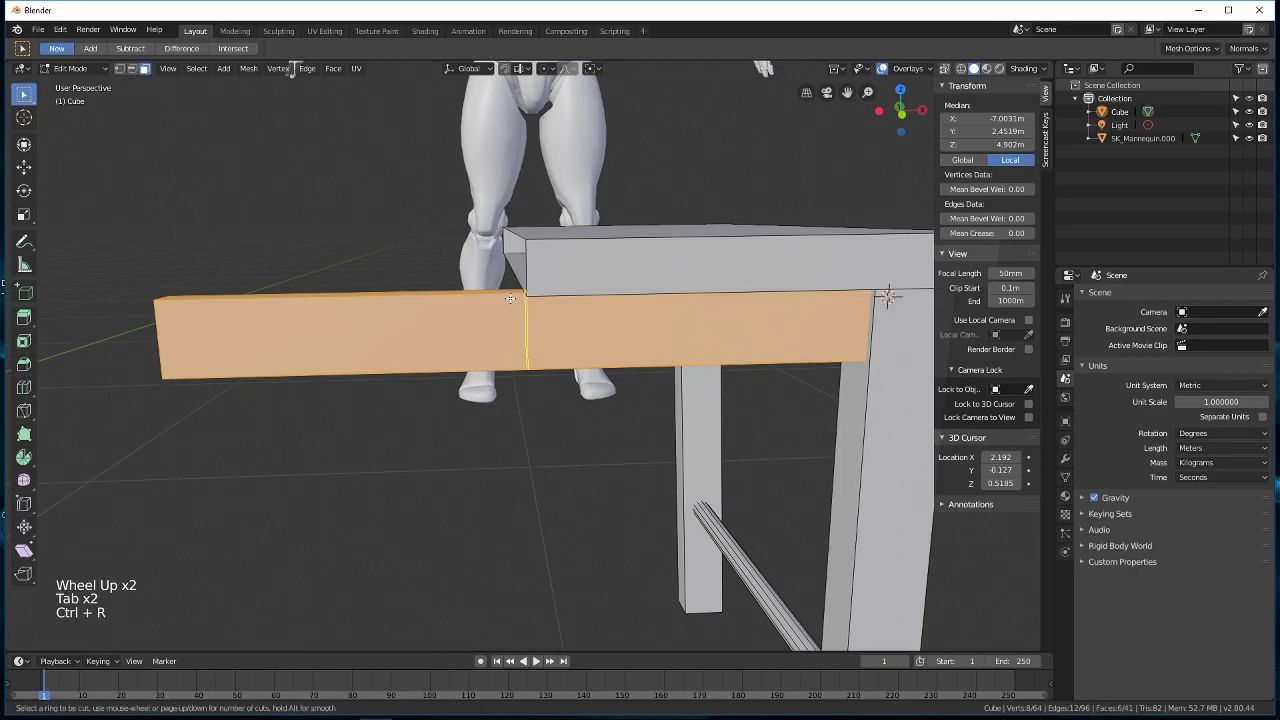
click(510, 298)
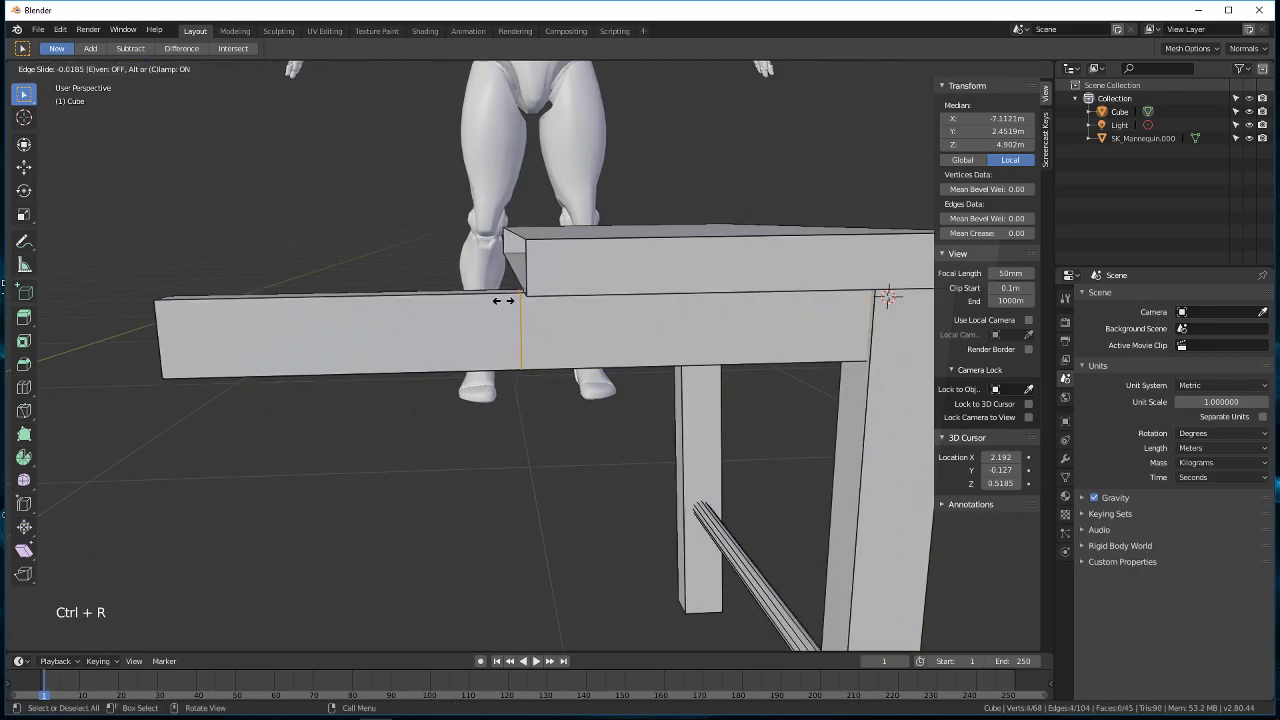
click(510, 300)
Step: Turn on snapping and set the snap target to Edge
scroll(512, 292, up, 3)
middle_drag(514, 289, 494, 90)
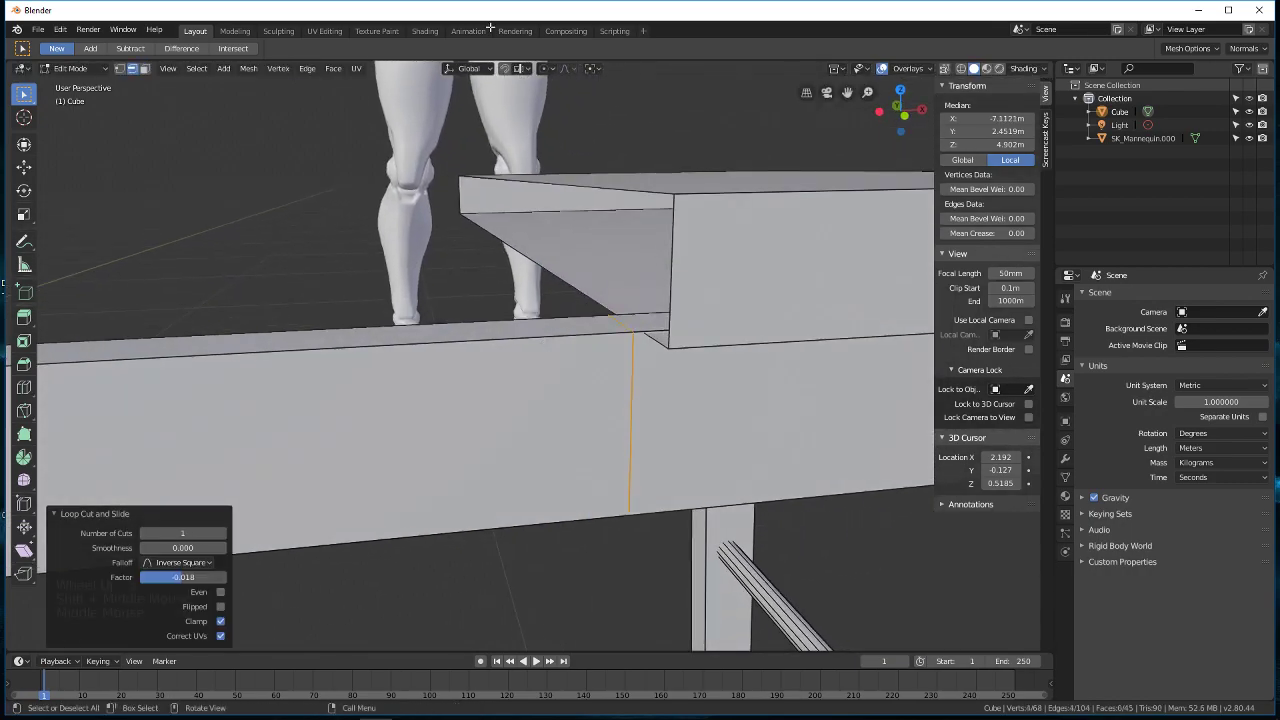
key(shift+Tab)
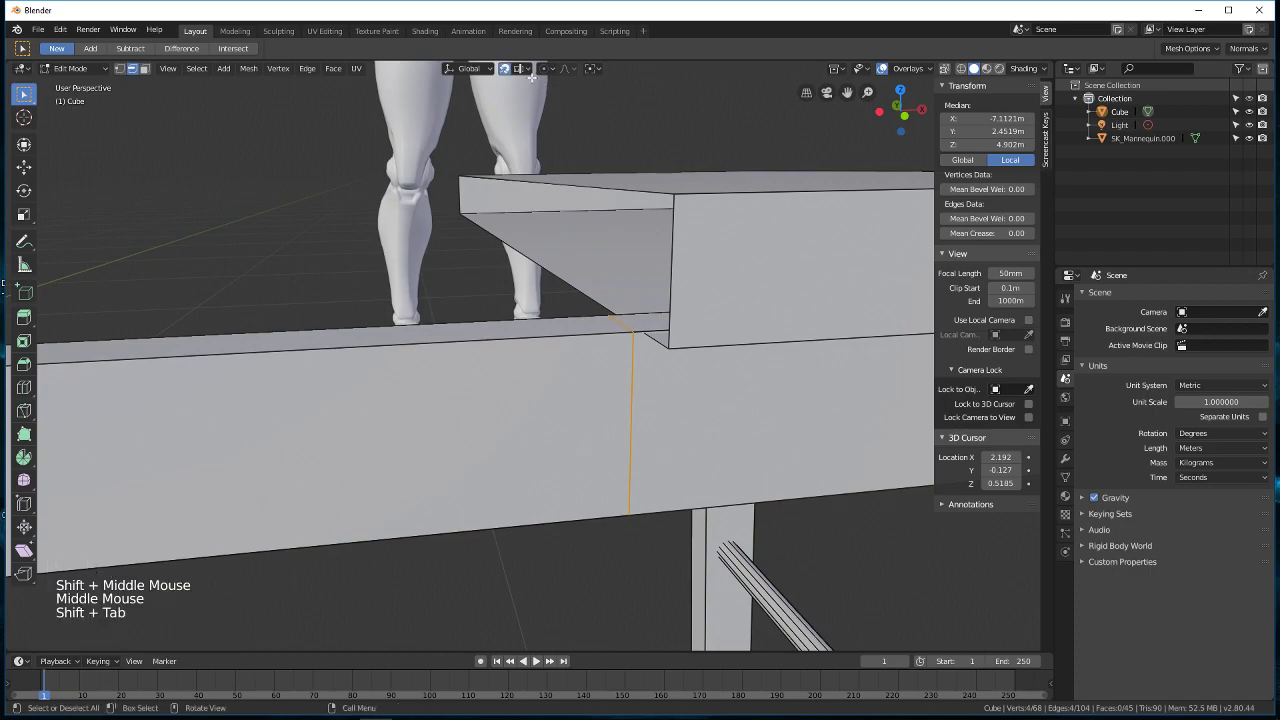
click(521, 69)
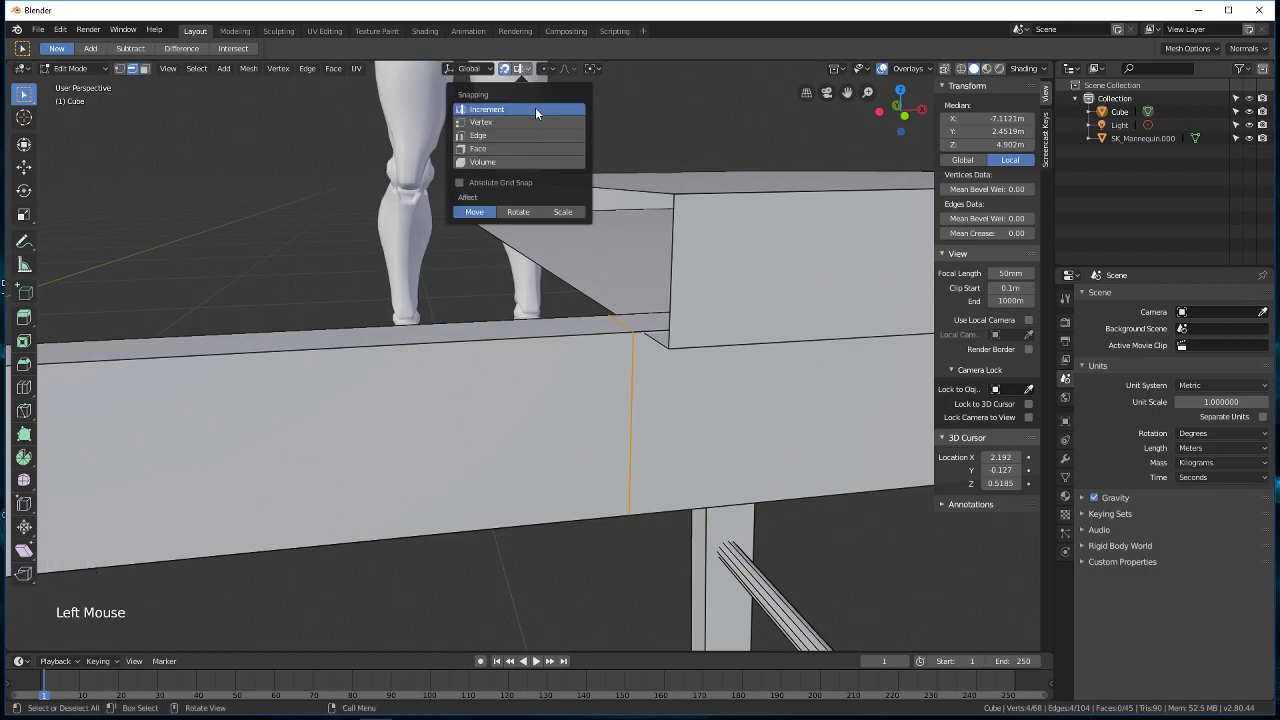
click(531, 135)
Step: Move the rail's new edge loop about 0.00306 m along X, snapping it to the seat's edge
middle_drag(633, 275, 609, 289)
scroll(606, 297, down, 3)
scroll(600, 292, up, 4)
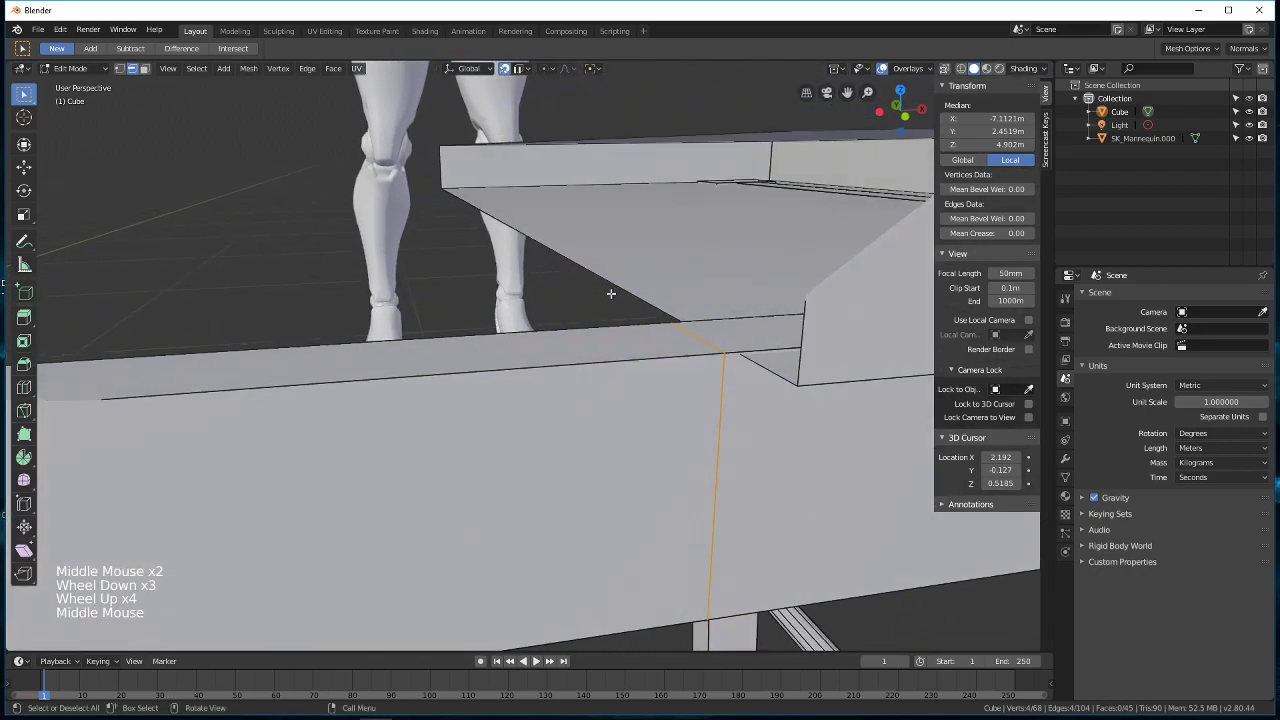
scroll(616, 295, down, 1)
key(g)
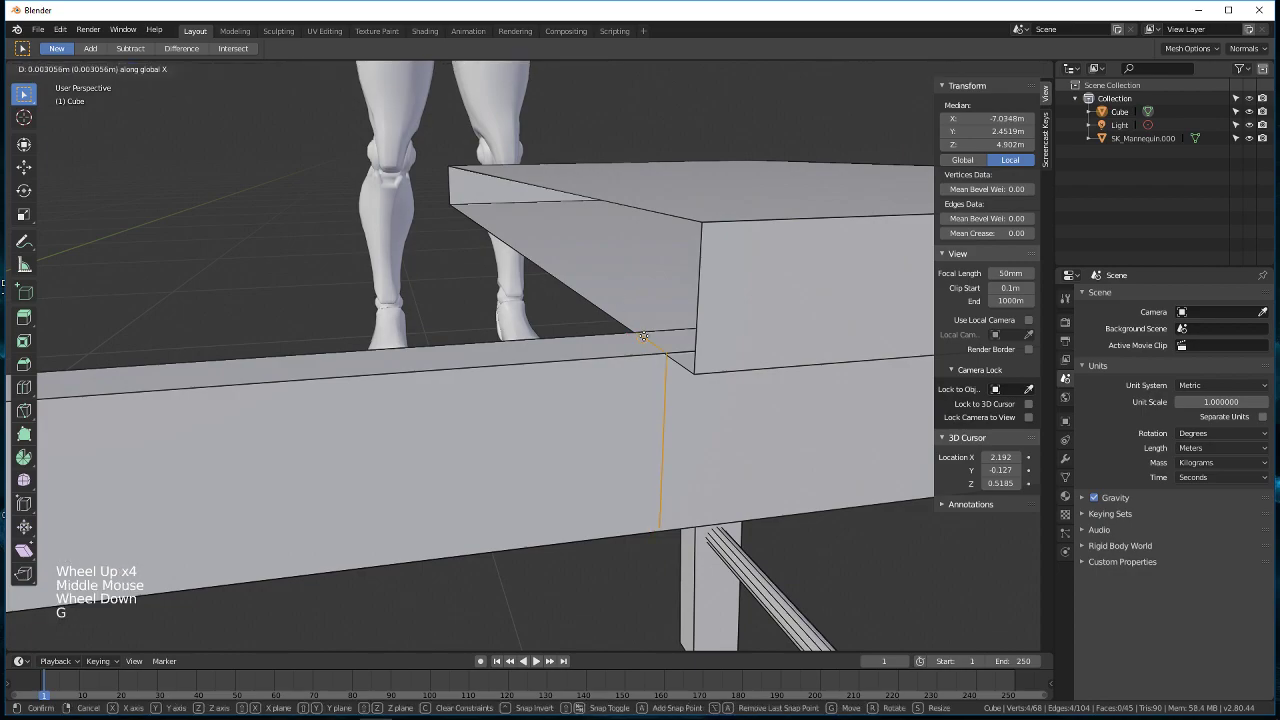
click(676, 362)
Step: Show the model in wireframe shading and switch to vertex select mode
middle_drag(680, 364, 684, 367)
scroll(684, 367, down, 1)
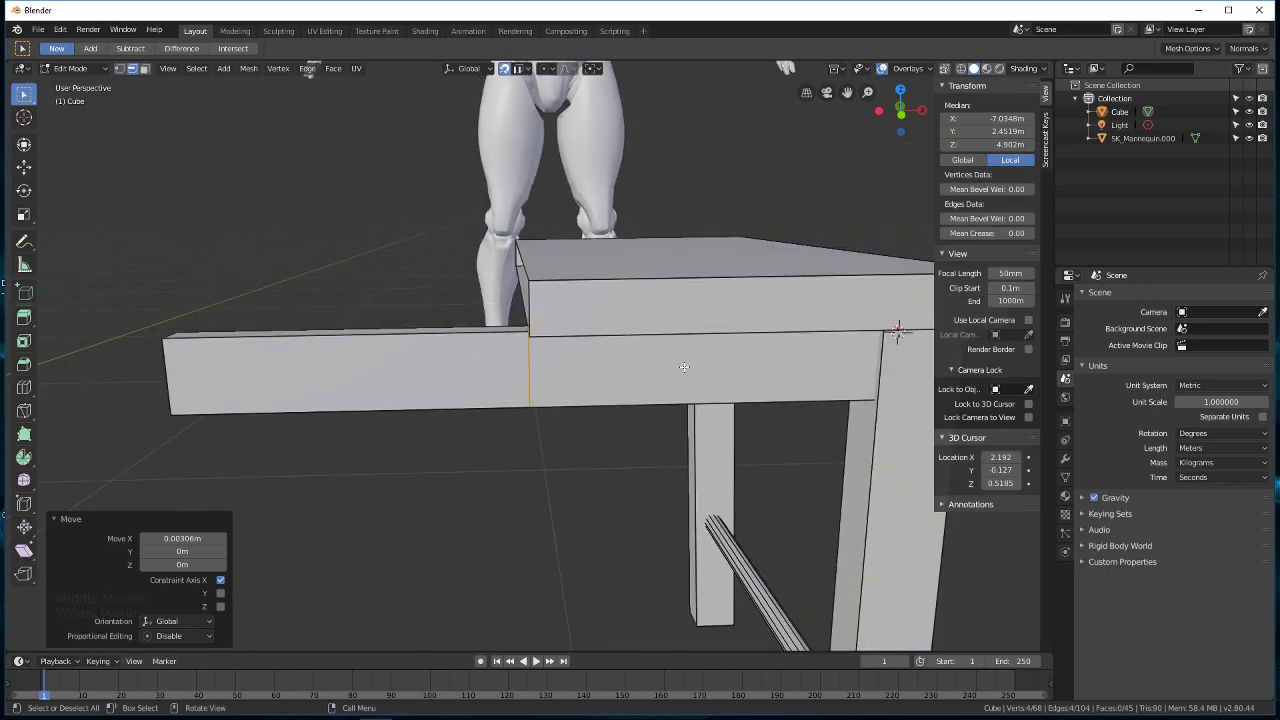
middle_drag(525, 349, 528, 389)
key(z)
click(431, 396)
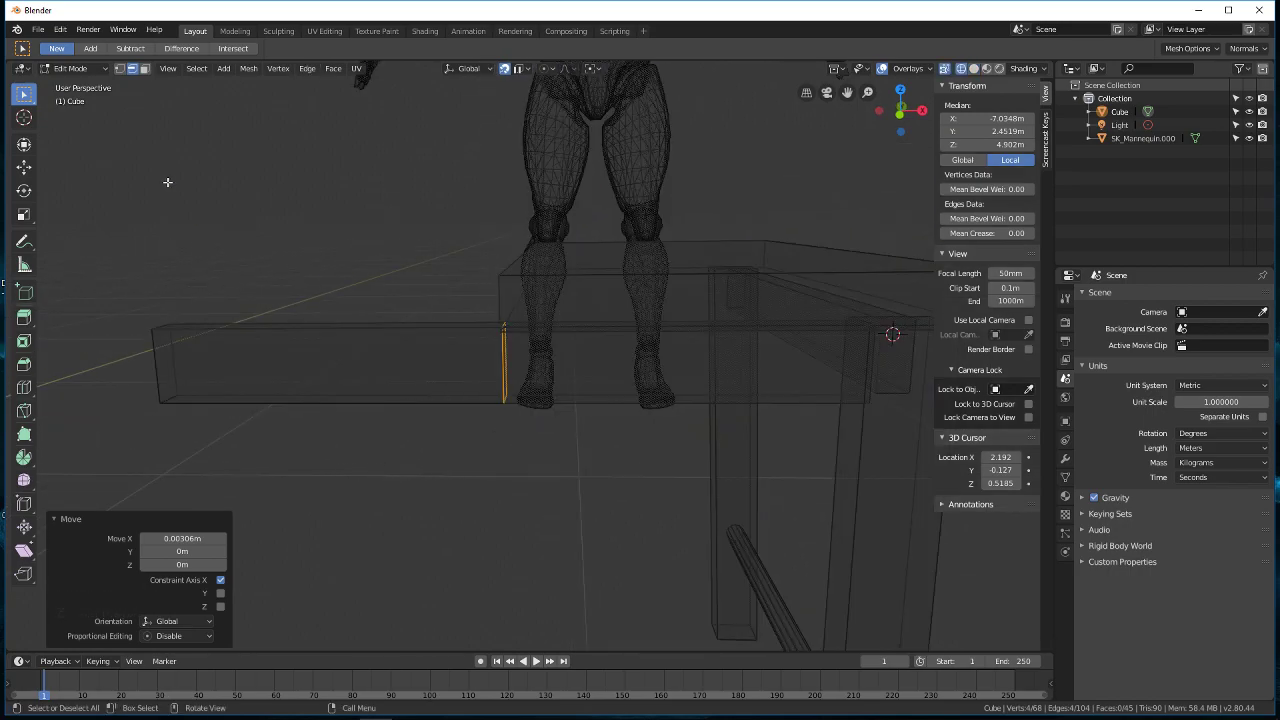
click(120, 68)
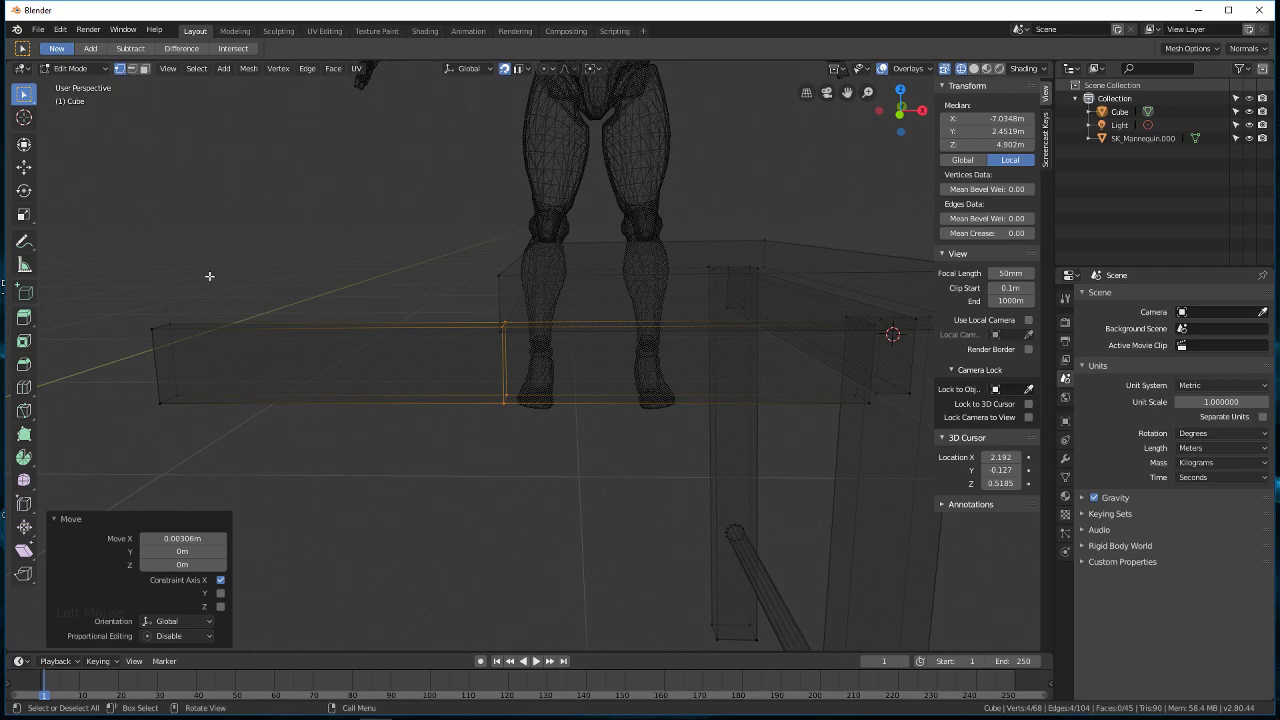
Step: Clear the selection, circle-select the four vertices at the rail's overhanging end and delete them
key(a)
key(a)
key(a)
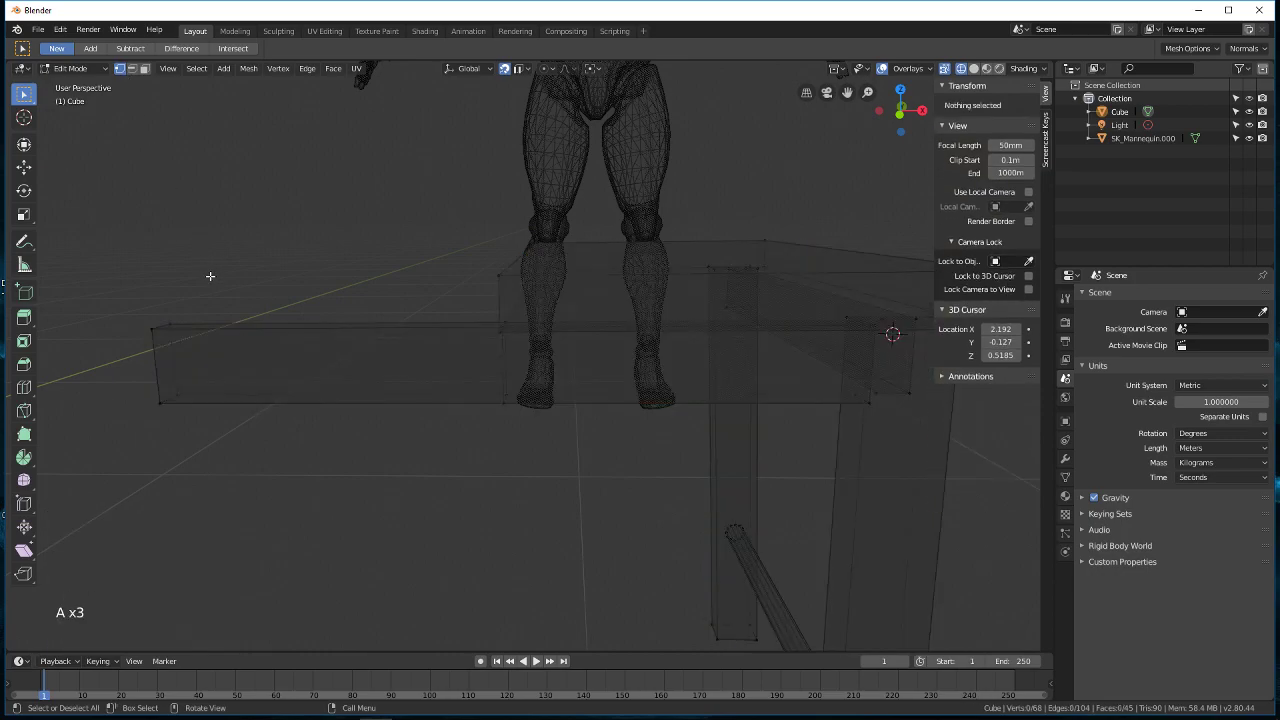
key(c)
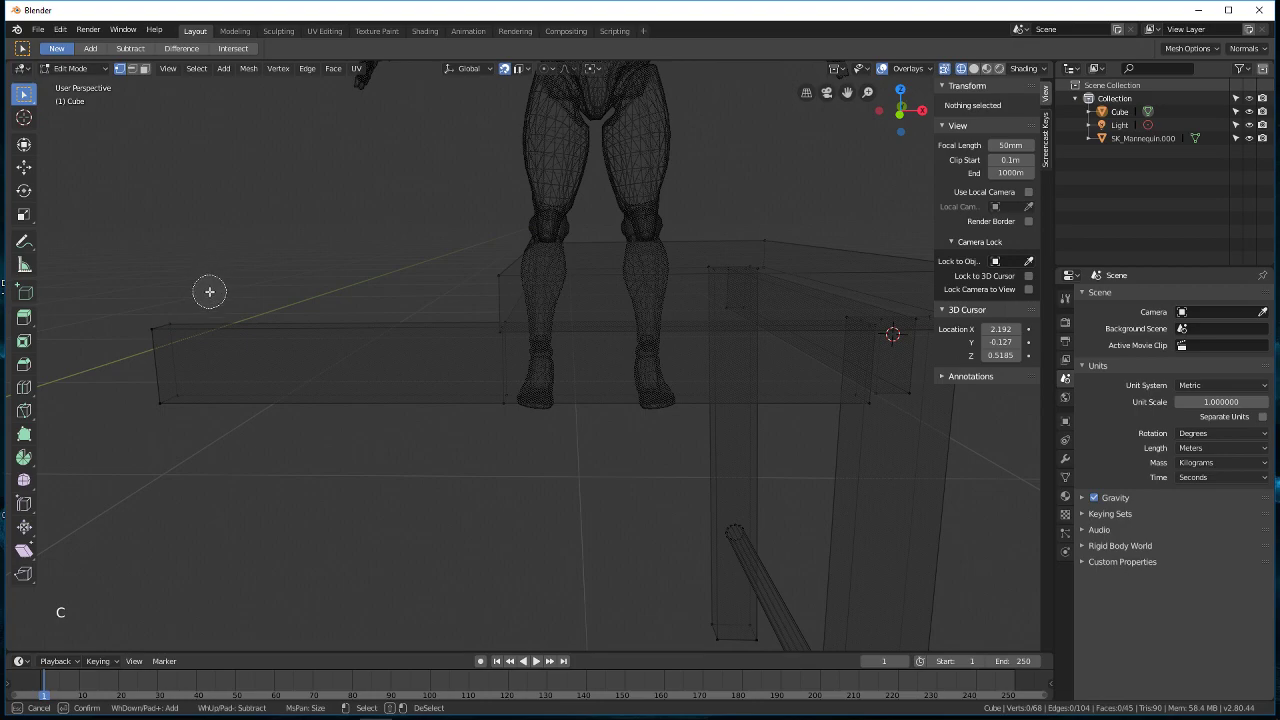
mouse_move(182, 328)
mouse_down()
mouse_move(160, 383)
mouse_move(171, 336)
mouse_up()
right_click(184, 402)
key(x)
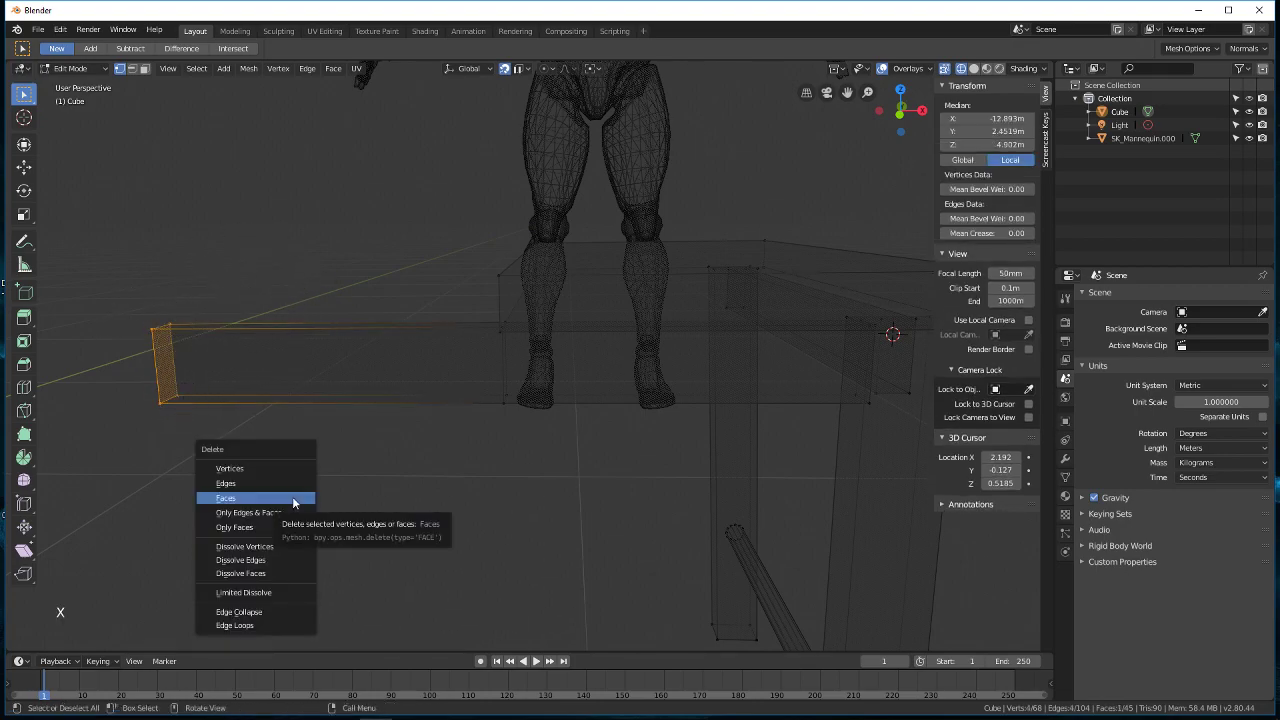
click(284, 467)
Step: Return to solid shading and examine the trimmed rail's open end beneath the seat
middle_drag(340, 451, 487, 452)
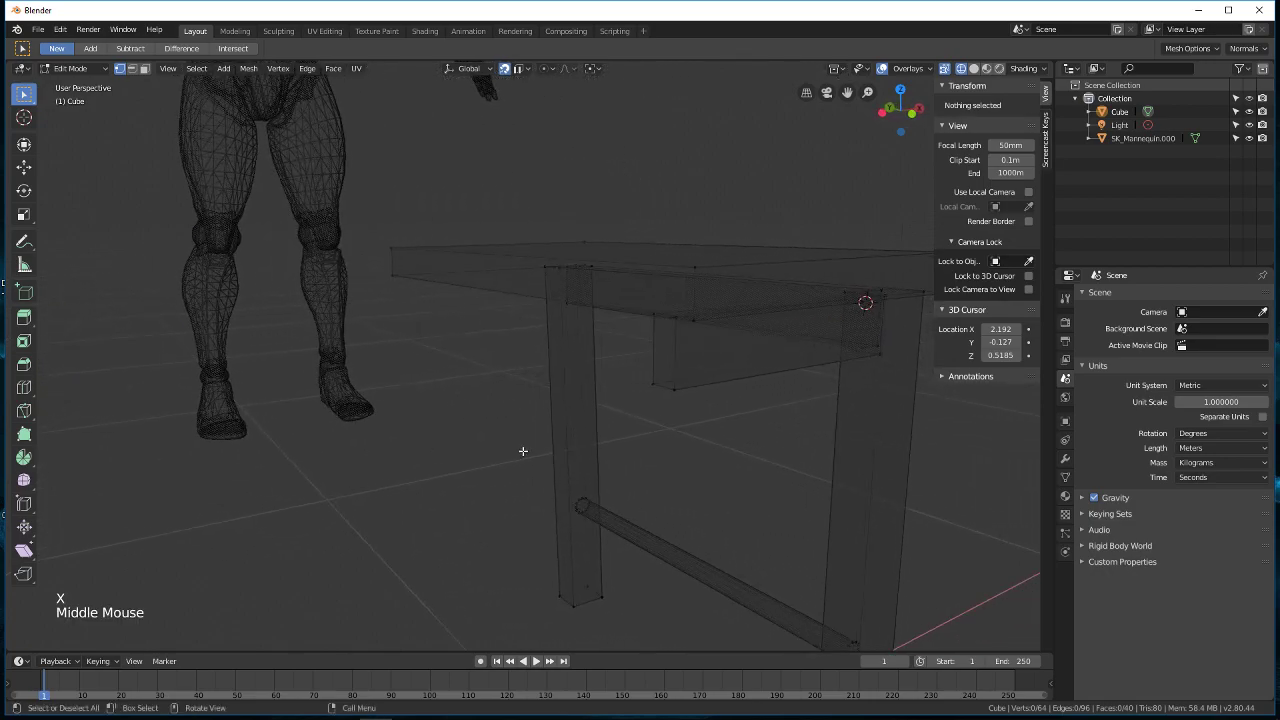
key(z)
middle_drag(699, 440, 598, 431)
scroll(694, 426, up, 2)
scroll(643, 474, up, 1)
scroll(645, 478, up, 1)
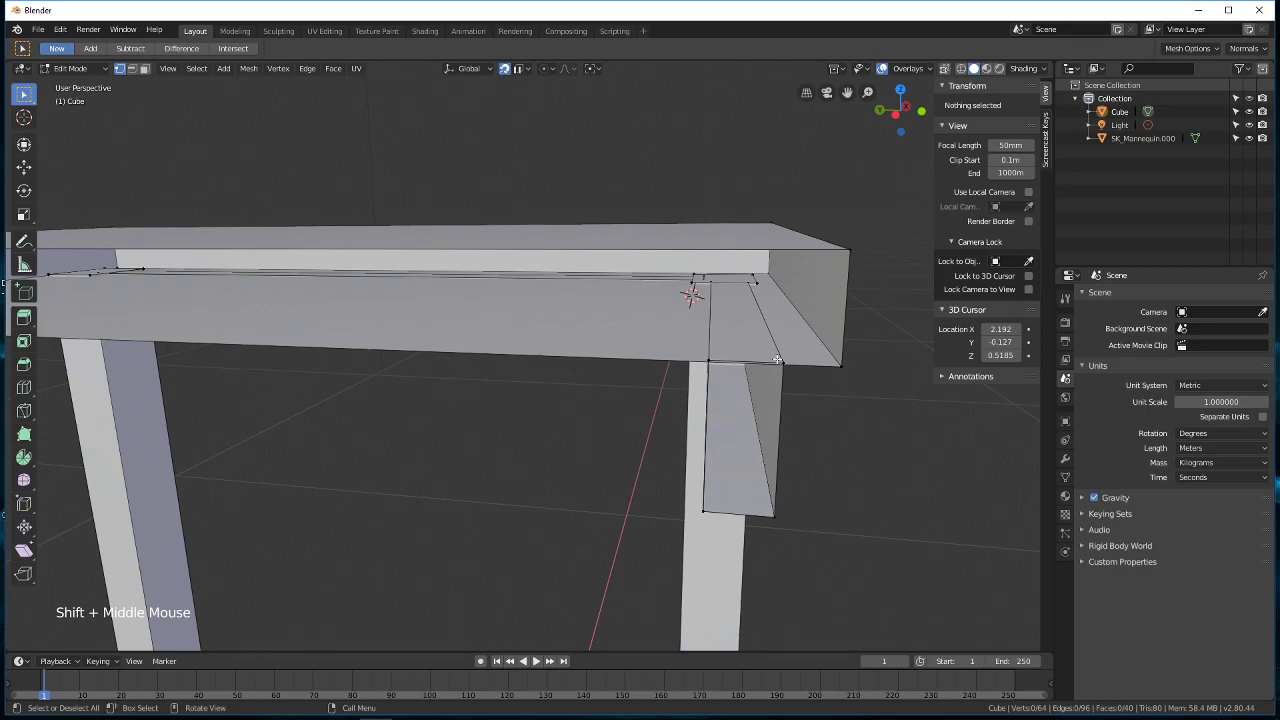
middle_drag(798, 372, 789, 321)
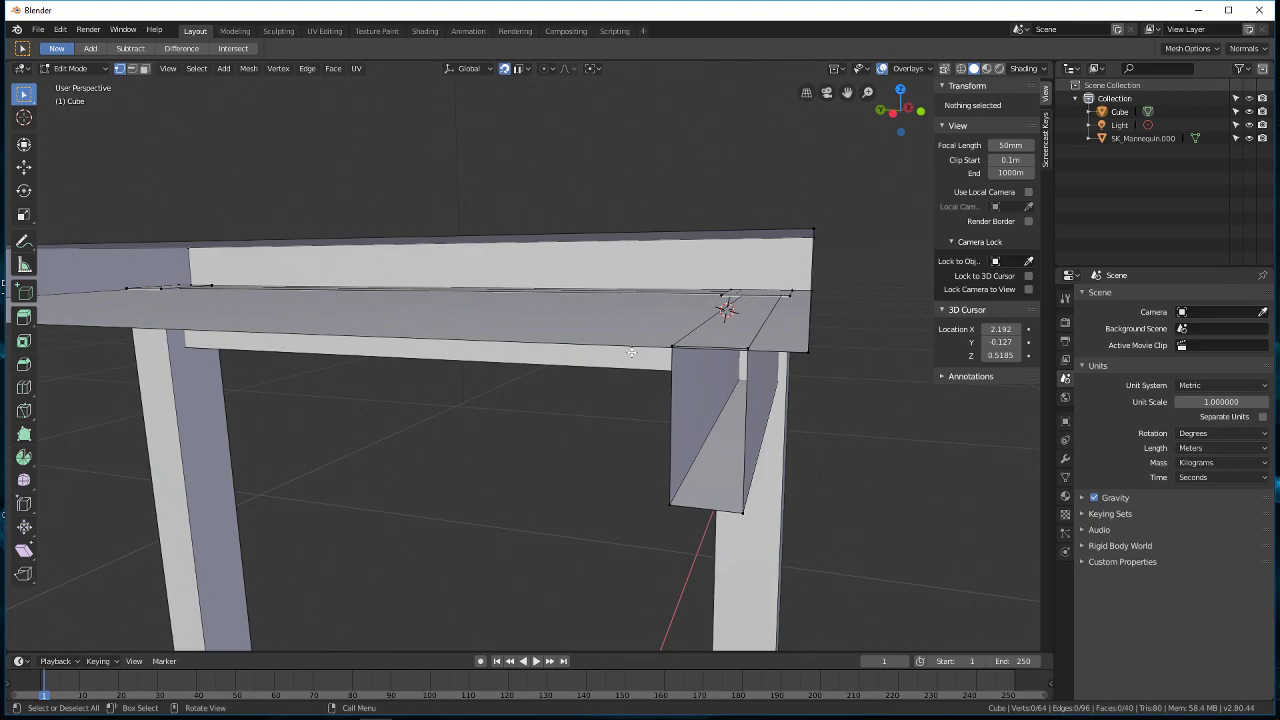
Step: Duplicate the linked side rail under the seat and move the copy 0.491 m along Y to the opposite side
middle_drag(609, 339, 507, 227)
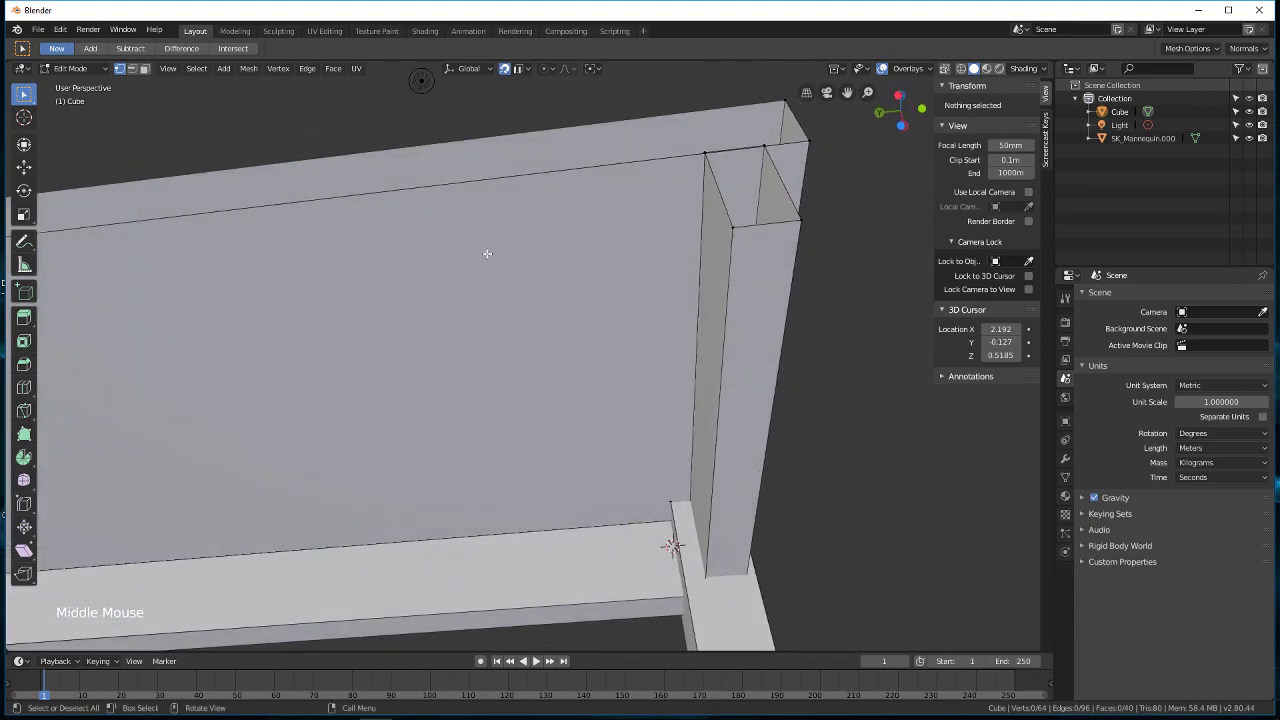
middle_drag(620, 207, 603, 303)
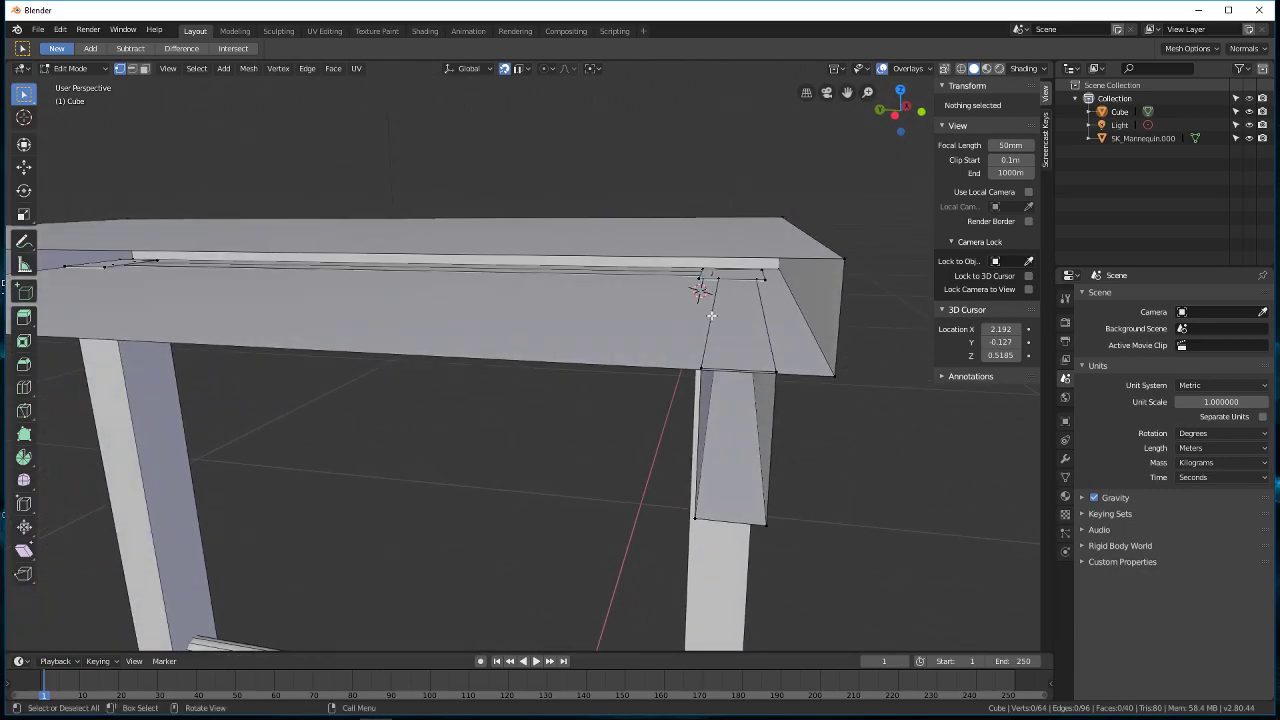
middle_drag(782, 339, 533, 379)
scroll(682, 331, down, 3)
scroll(640, 385, down, 1)
right_click(533, 379)
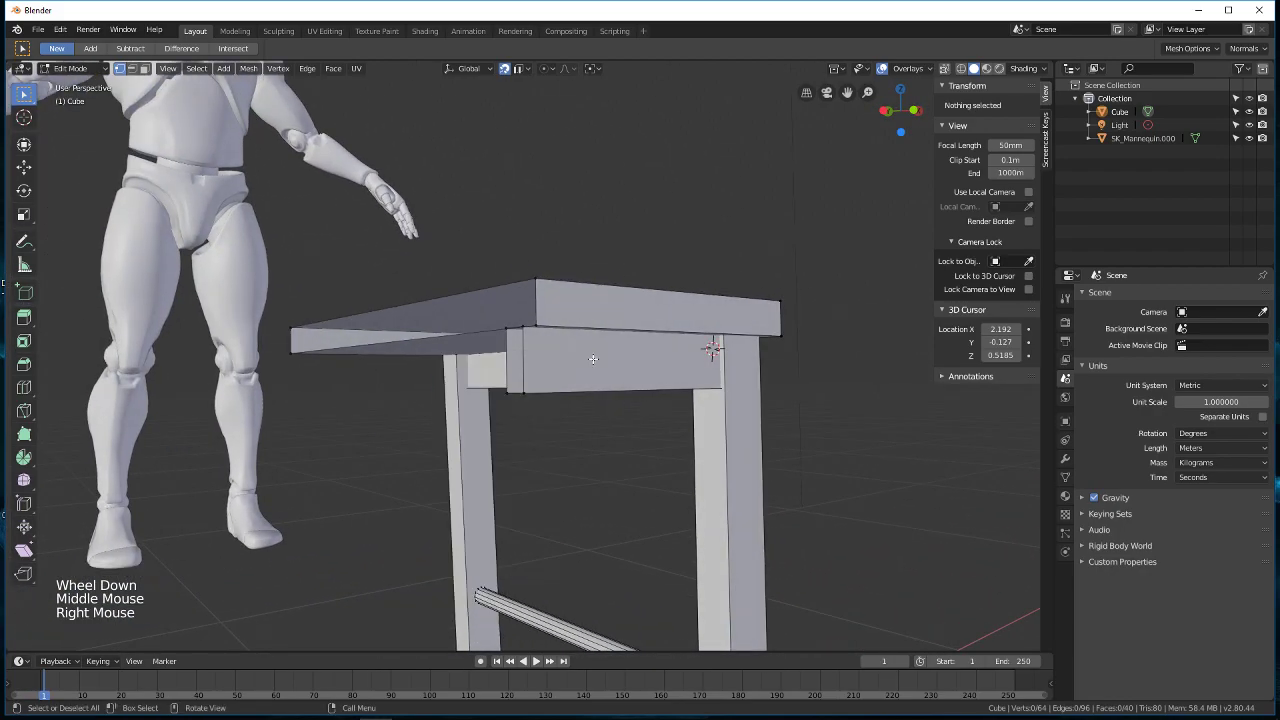
click(530, 388)
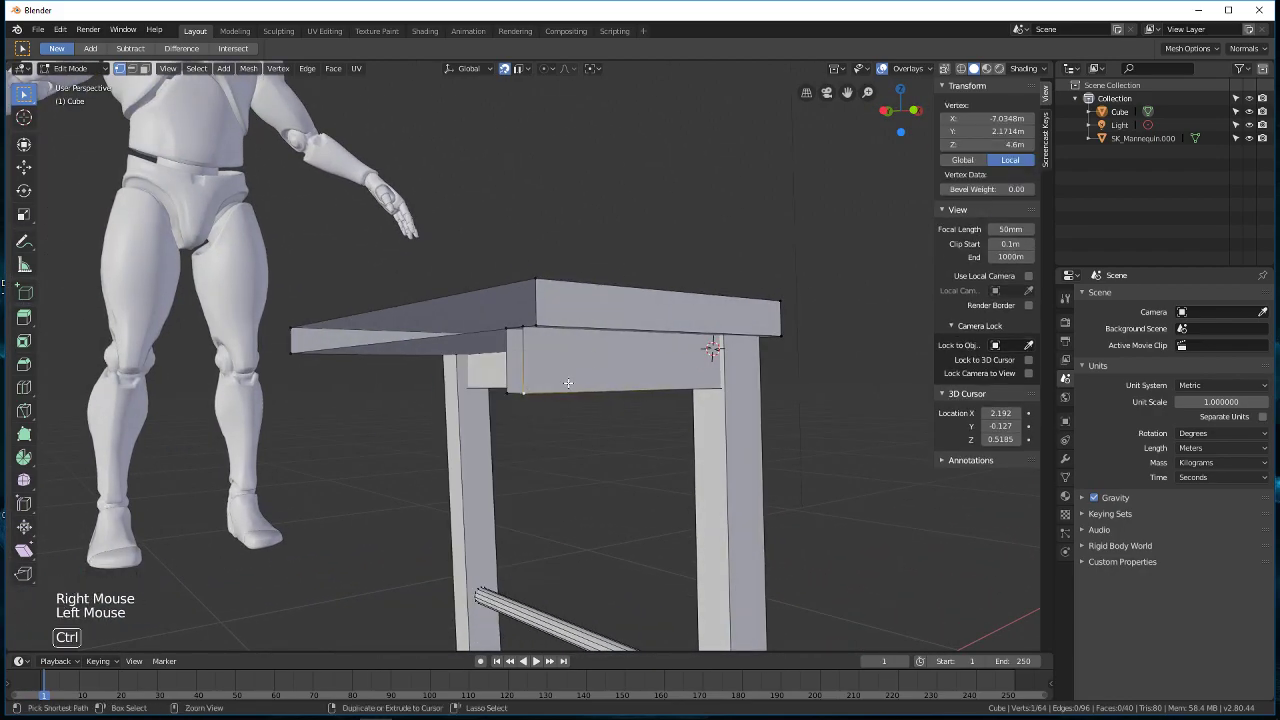
key(ctrl+l)
middle_drag(541, 419, 632, 449)
scroll(677, 480, down, 4)
key(g)
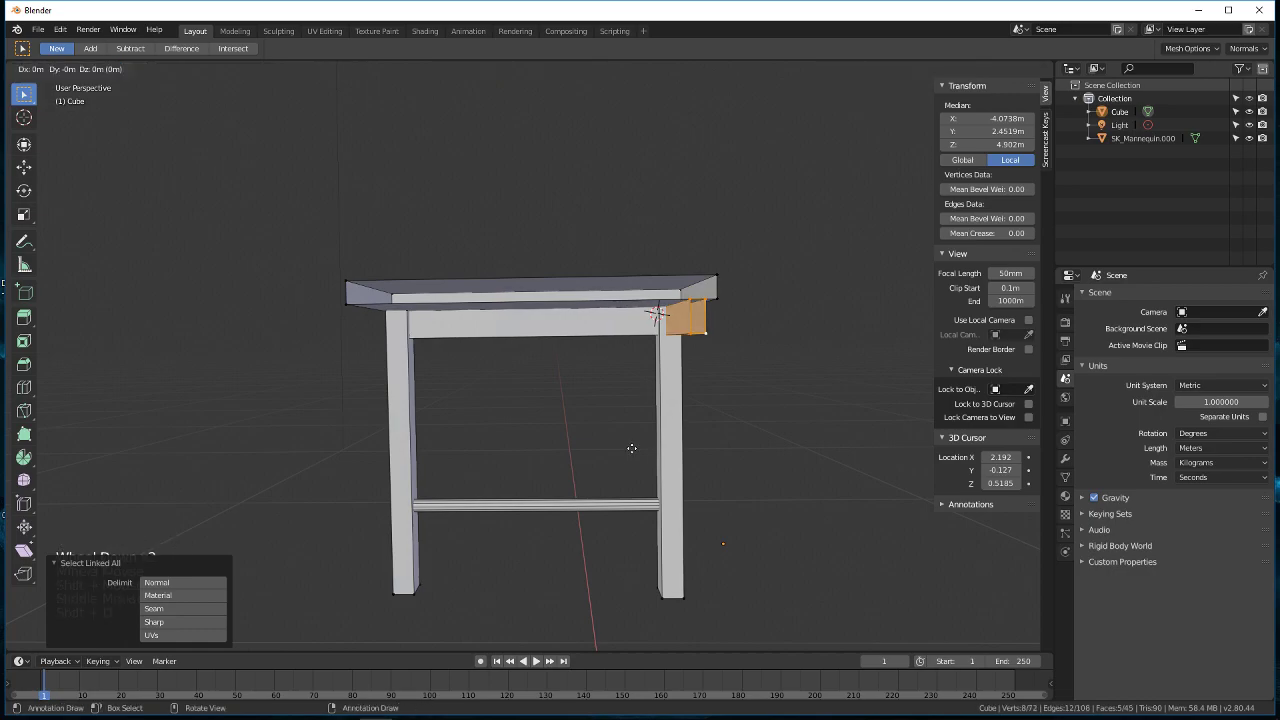
key(y)
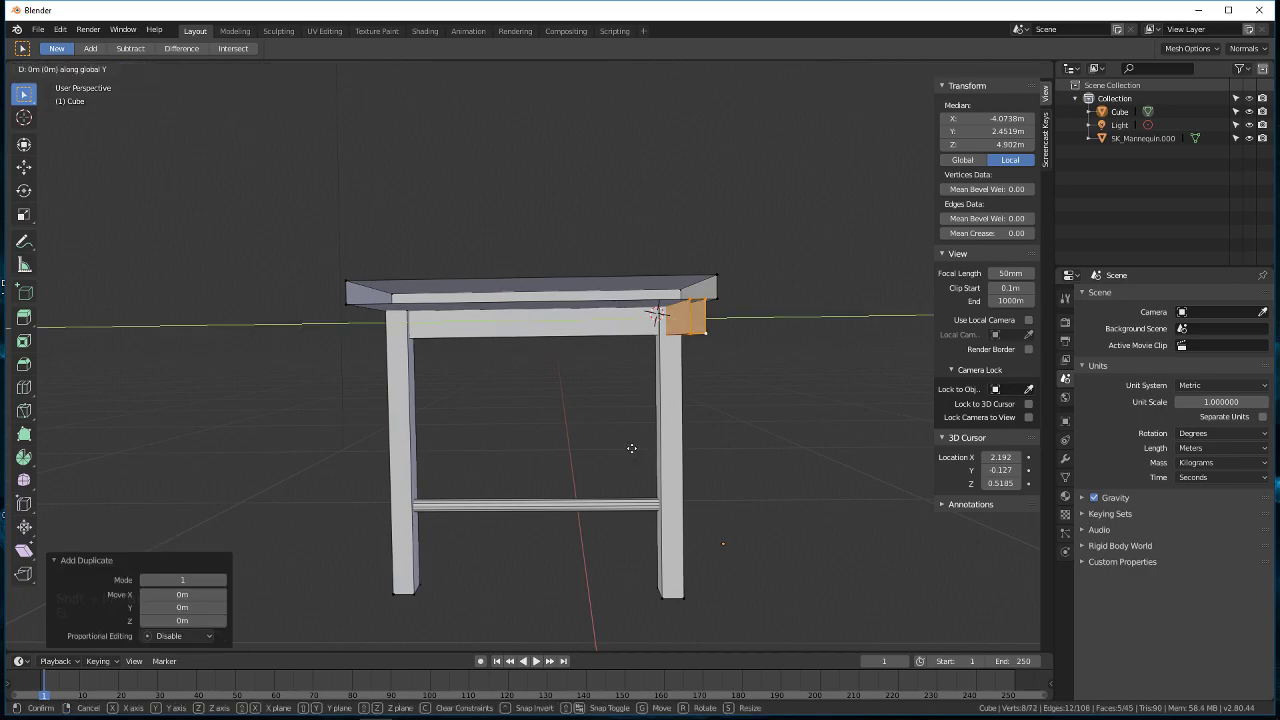
click(328, 450)
middle_drag(330, 450, 521, 480)
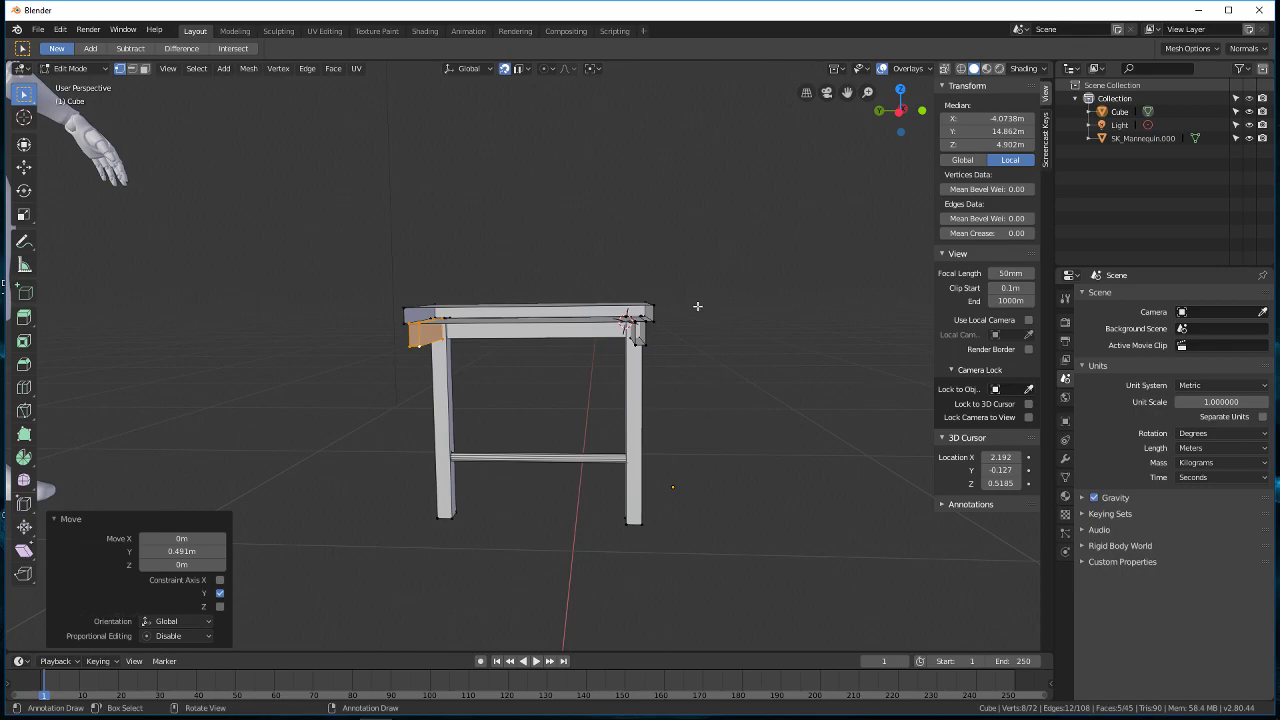
Step: Examine how the duplicated side rail fits against the leg and the underside of the seat
middle_drag(624, 438, 636, 312)
middle_drag(696, 476, 519, 202)
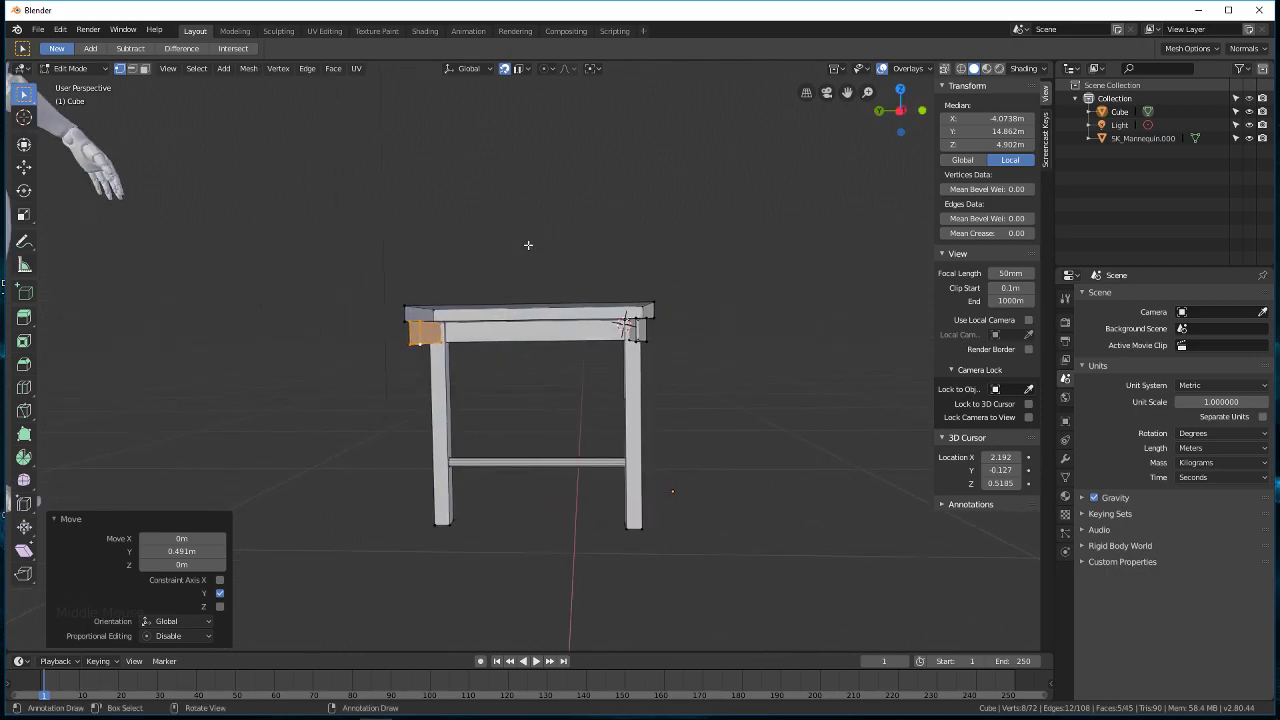
middle_drag(418, 544, 603, 431)
scroll(603, 431, up, 3)
scroll(603, 431, up, 3)
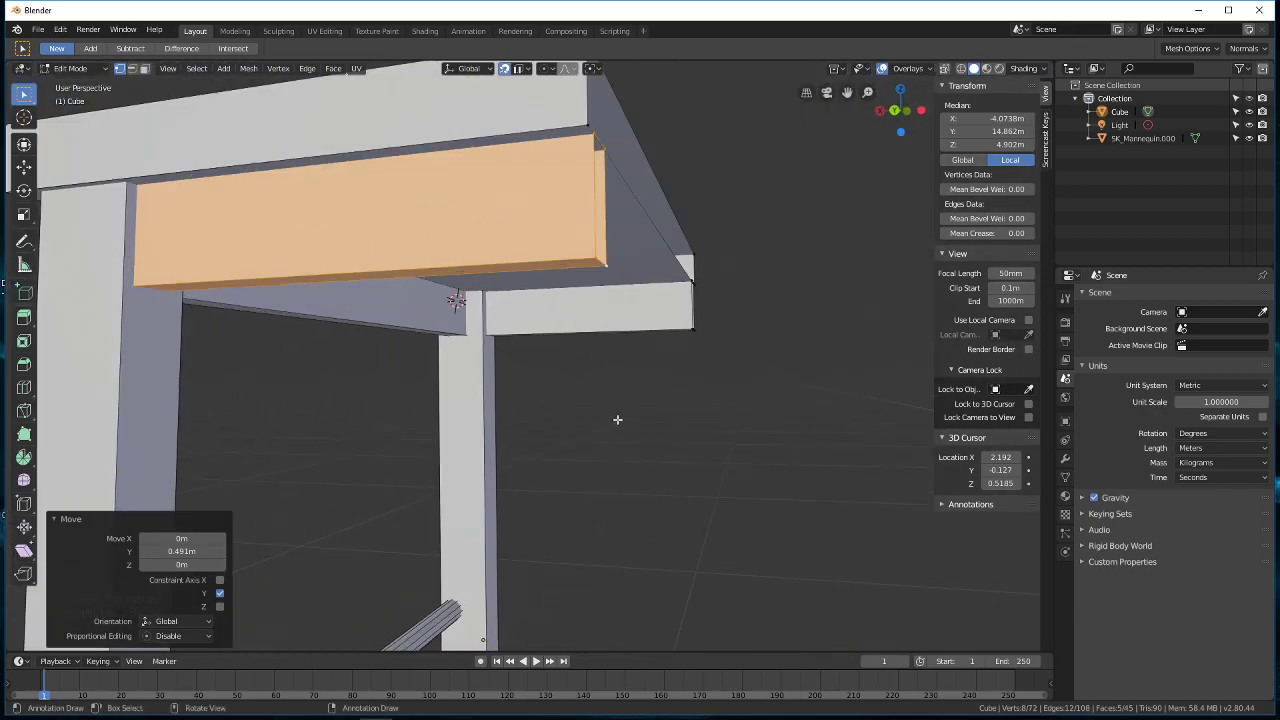
middle_drag(429, 413, 443, 409)
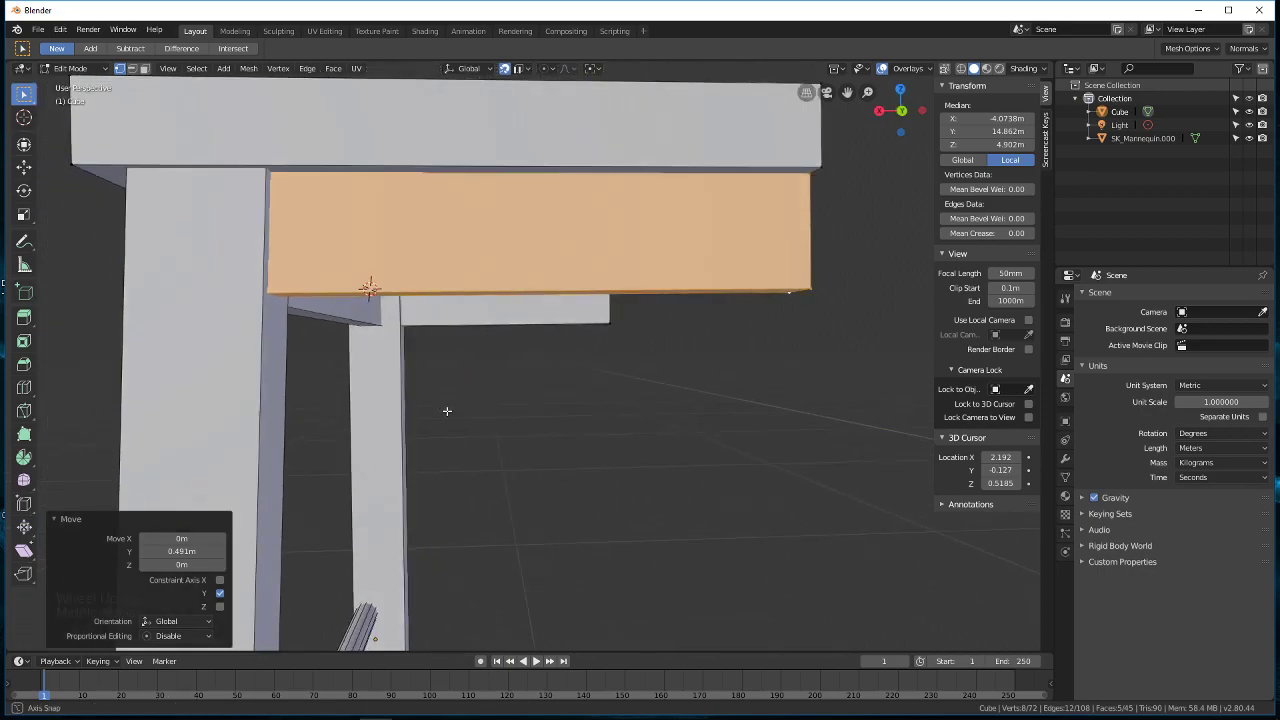
scroll(443, 409, down, 5)
middle_drag(543, 429, 413, 407)
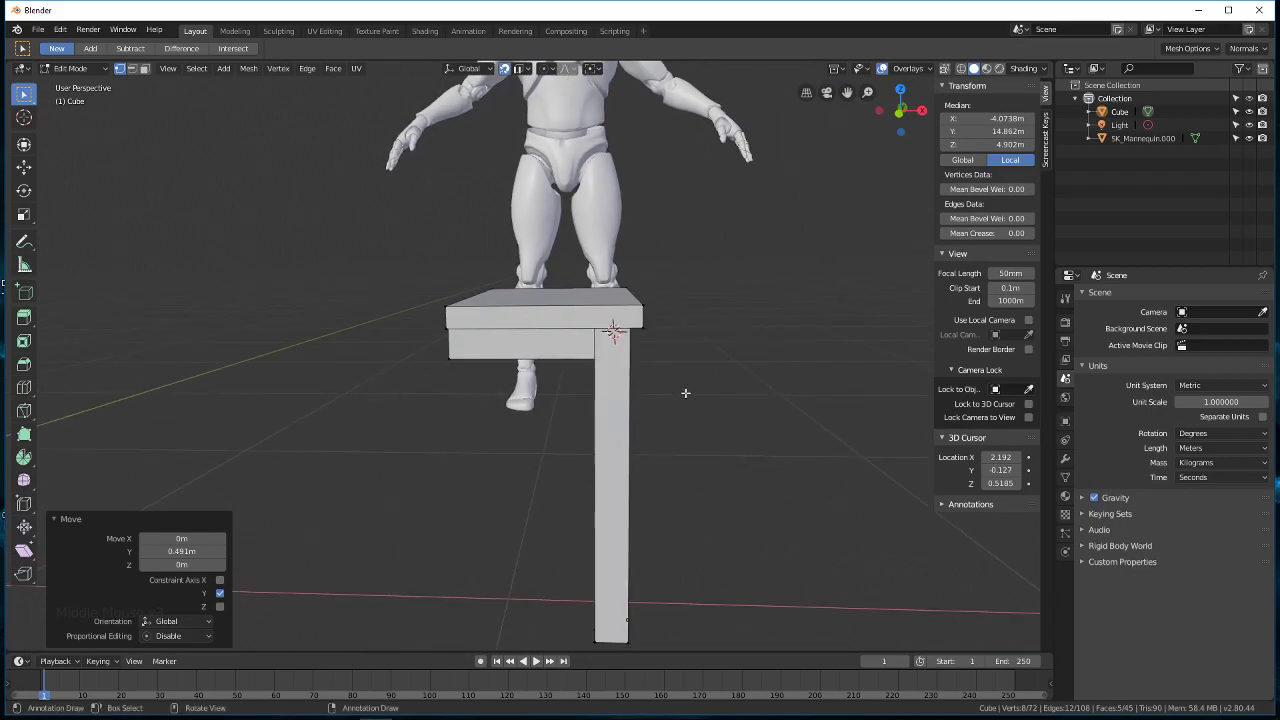
Step: Examine both side rails, the back rail, the legs and the crossbar from all around the chair
middle_drag(714, 396, 577, 374)
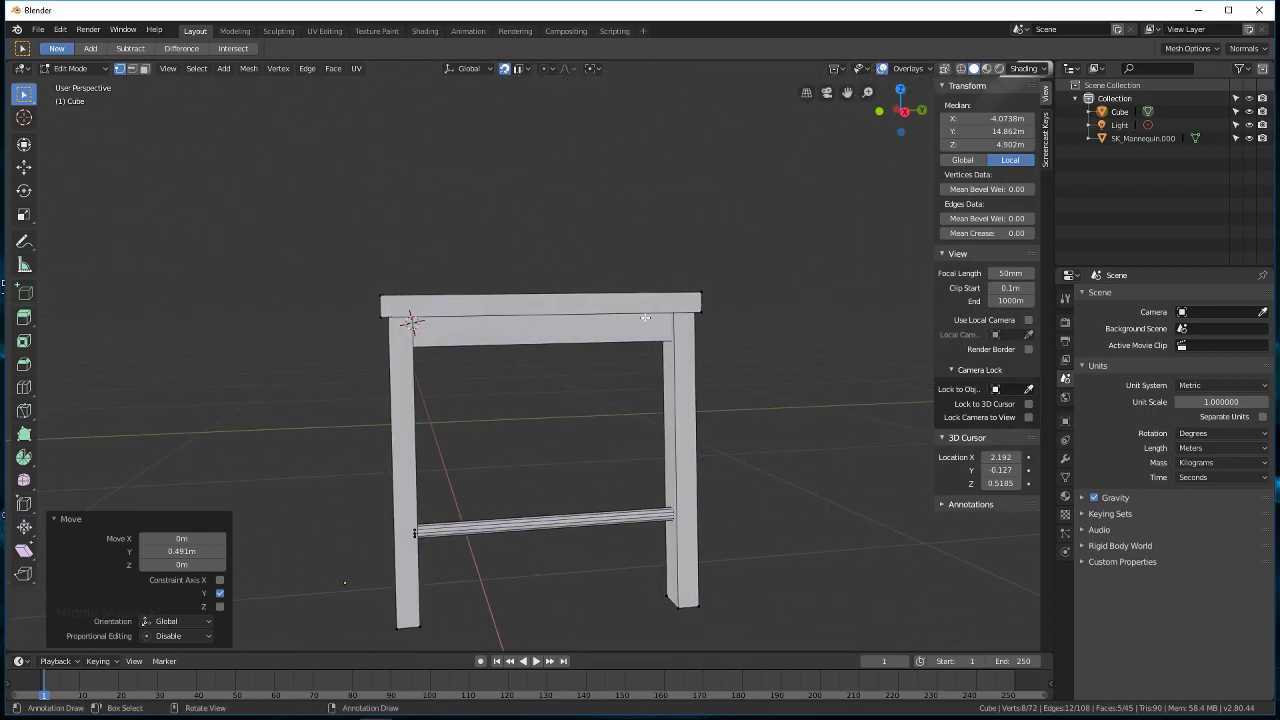
middle_drag(422, 355, 541, 368)
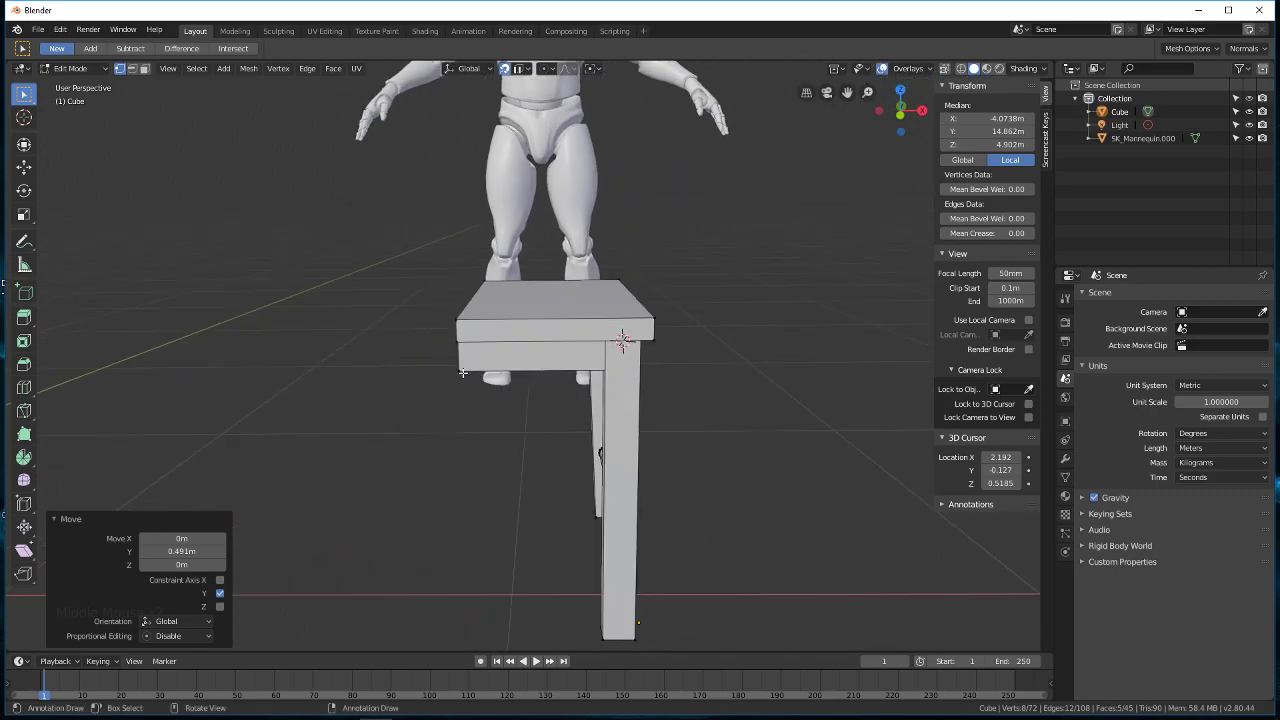
middle_drag(464, 373, 509, 366)
scroll(520, 364, up, 3)
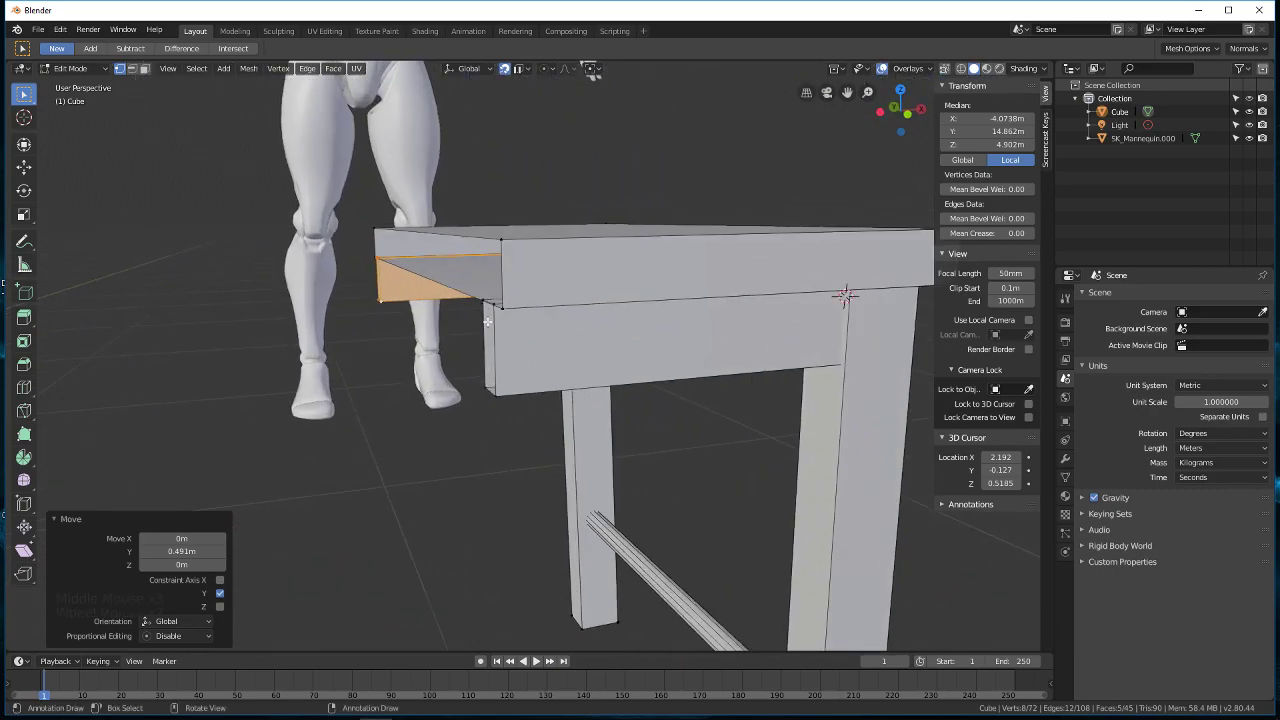
middle_drag(593, 338, 583, 370)
scroll(581, 379, down, 4)
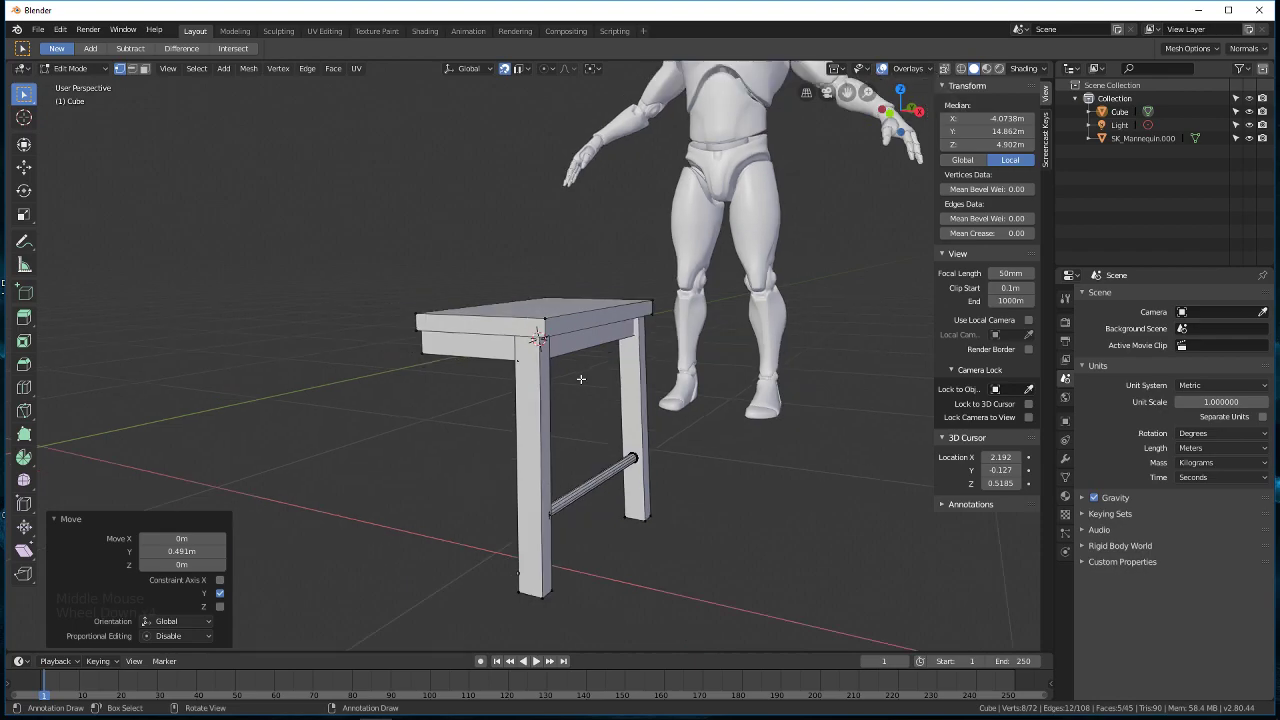
scroll(659, 493, down, 1)
middle_drag(659, 493, 588, 492)
scroll(545, 497, up, 2)
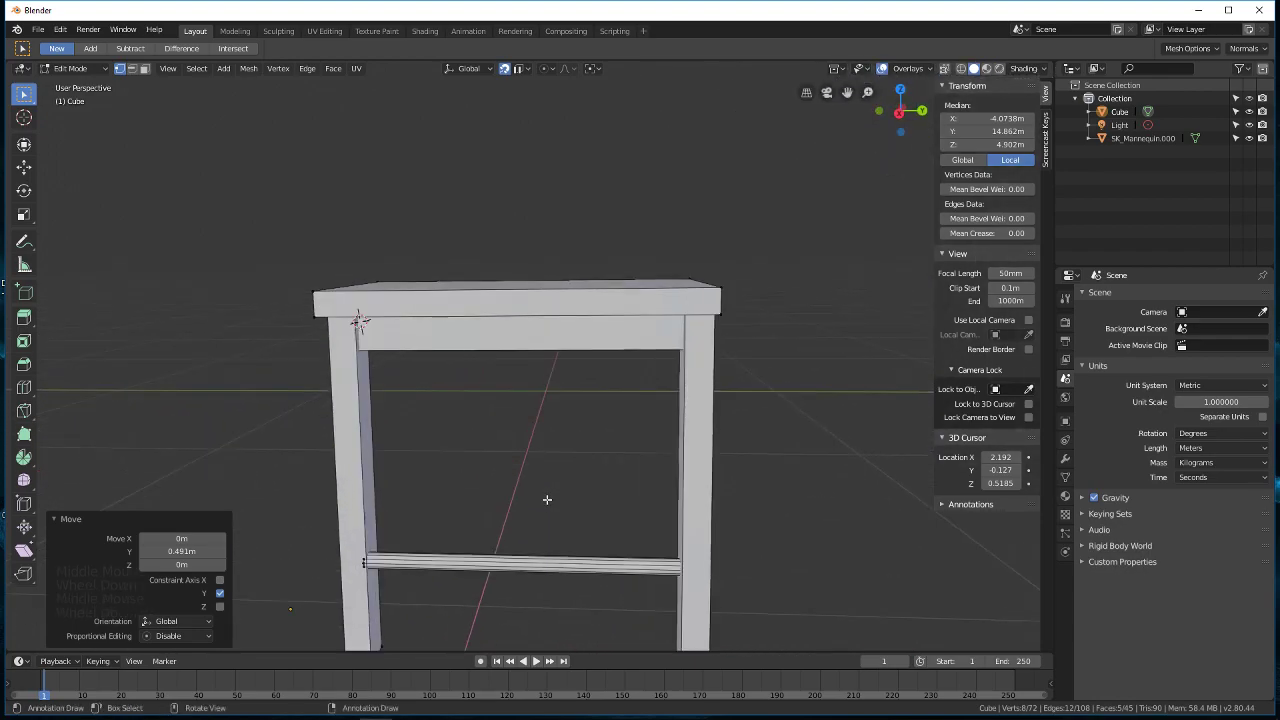
middle_drag(500, 514, 592, 311)
scroll(357, 517, up, 1)
scroll(527, 315, up, 4)
scroll(527, 315, up, 1)
scroll(507, 336, down, 1)
middle_drag(507, 336, 531, 356)
scroll(497, 334, down, 2)
scroll(520, 334, down, 1)
scroll(521, 339, down, 2)
scroll(521, 338, down, 4)
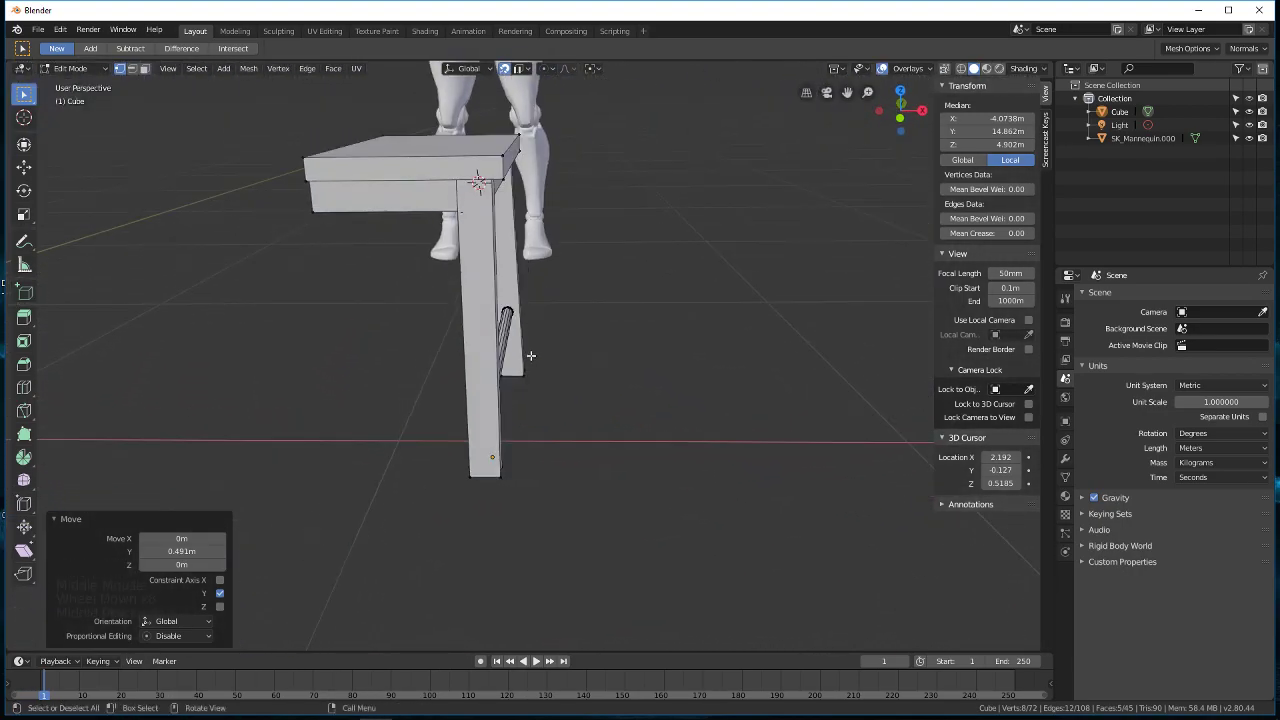
shift+middle_drag(528, 288, 534, 437)
Step: Switch to GIMP, study the backrest and legs in the reference chair photo, and return to Blender
key(super)
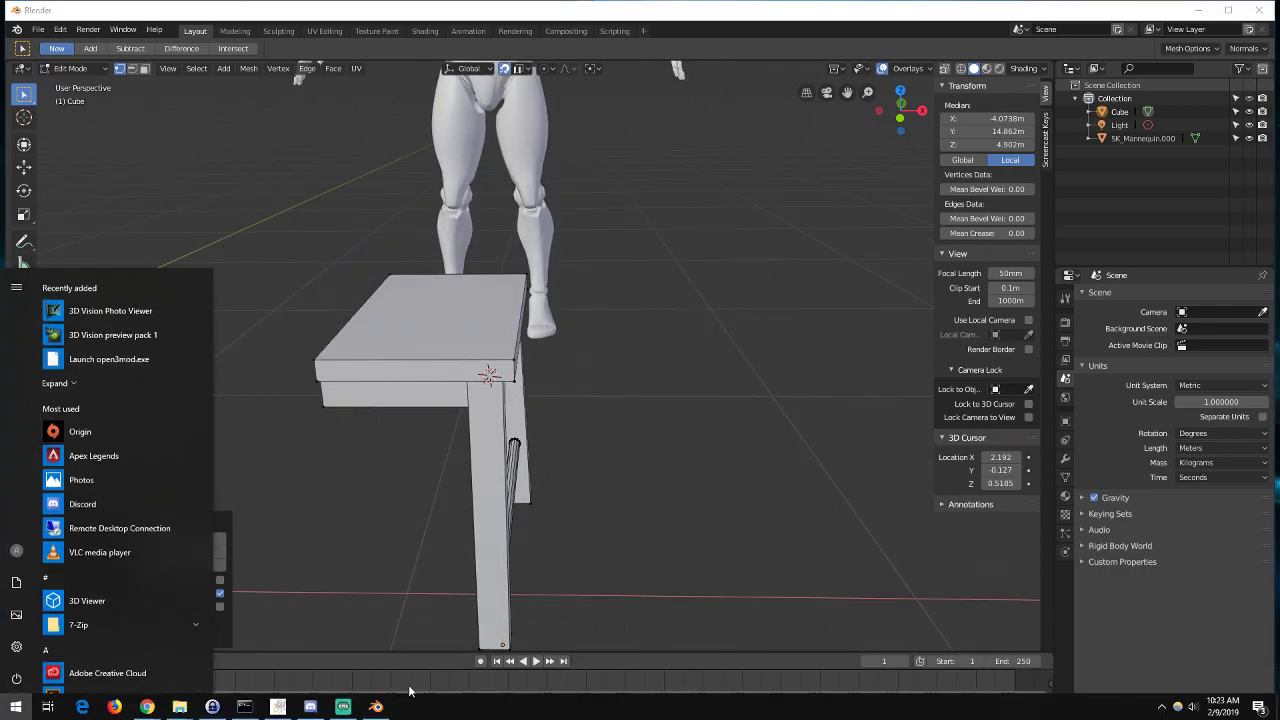
click(278, 707)
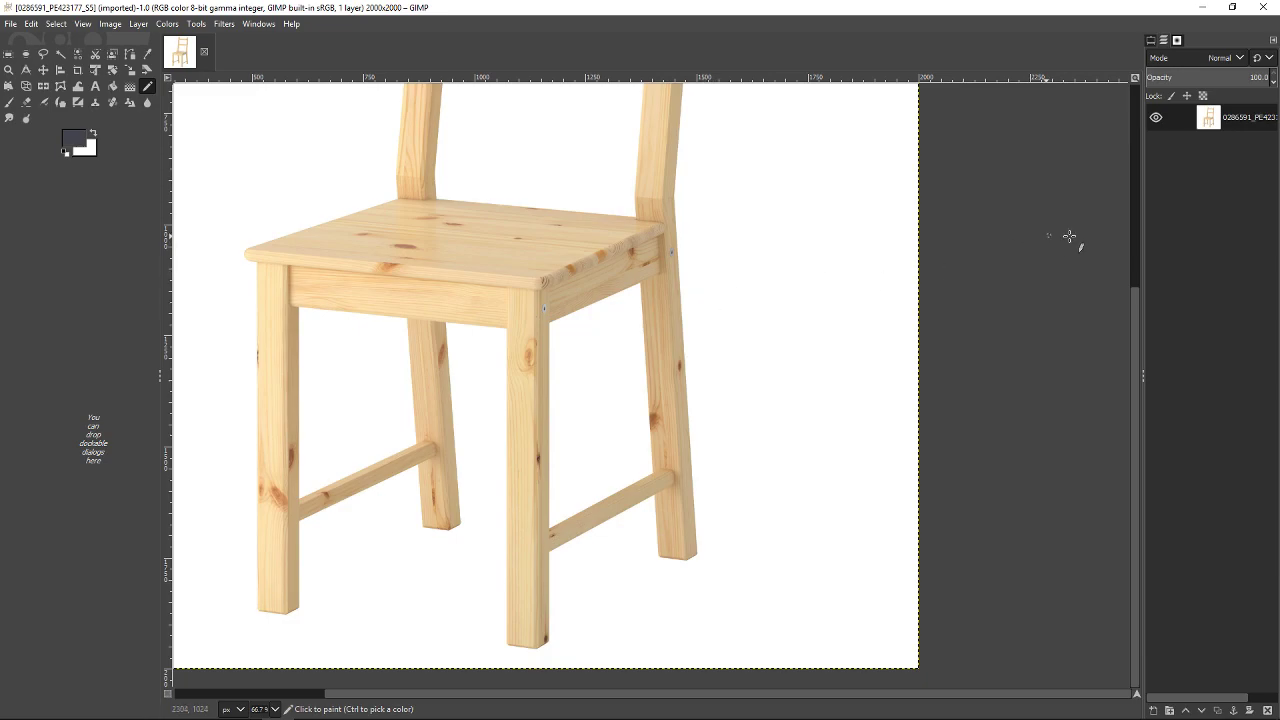
drag(1134, 295, 1154, 94)
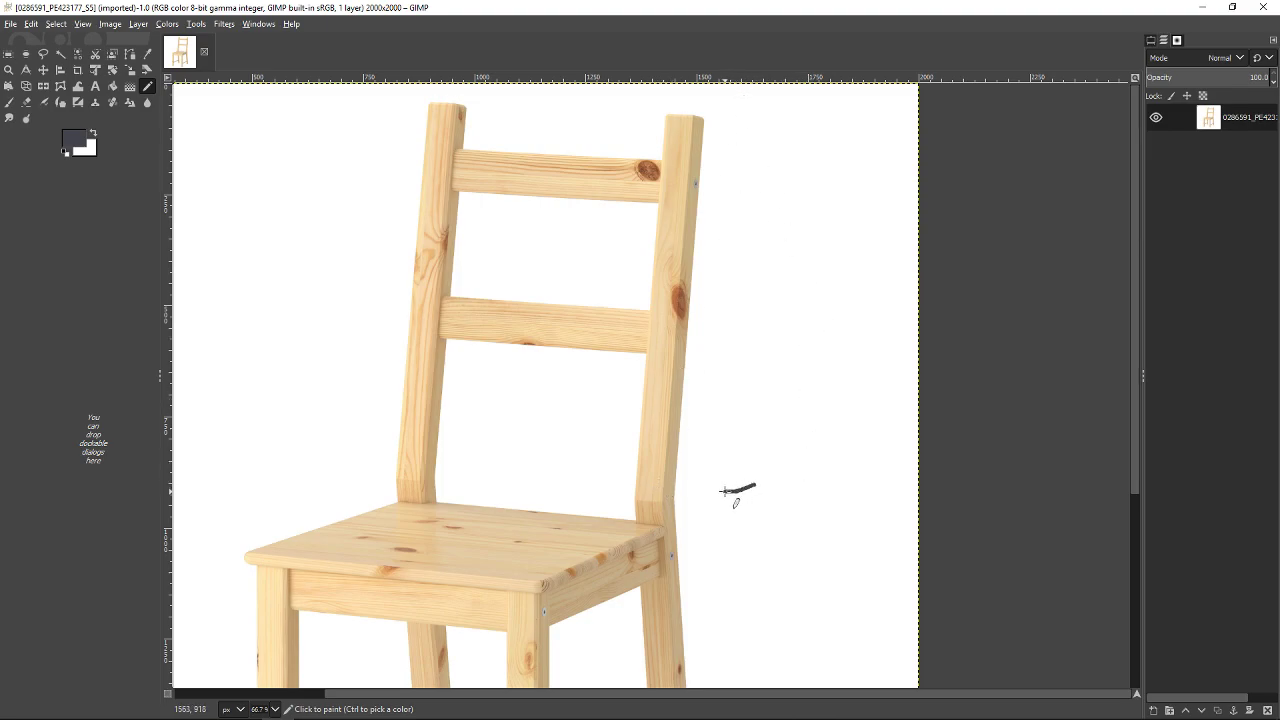
key(ctrl+z)
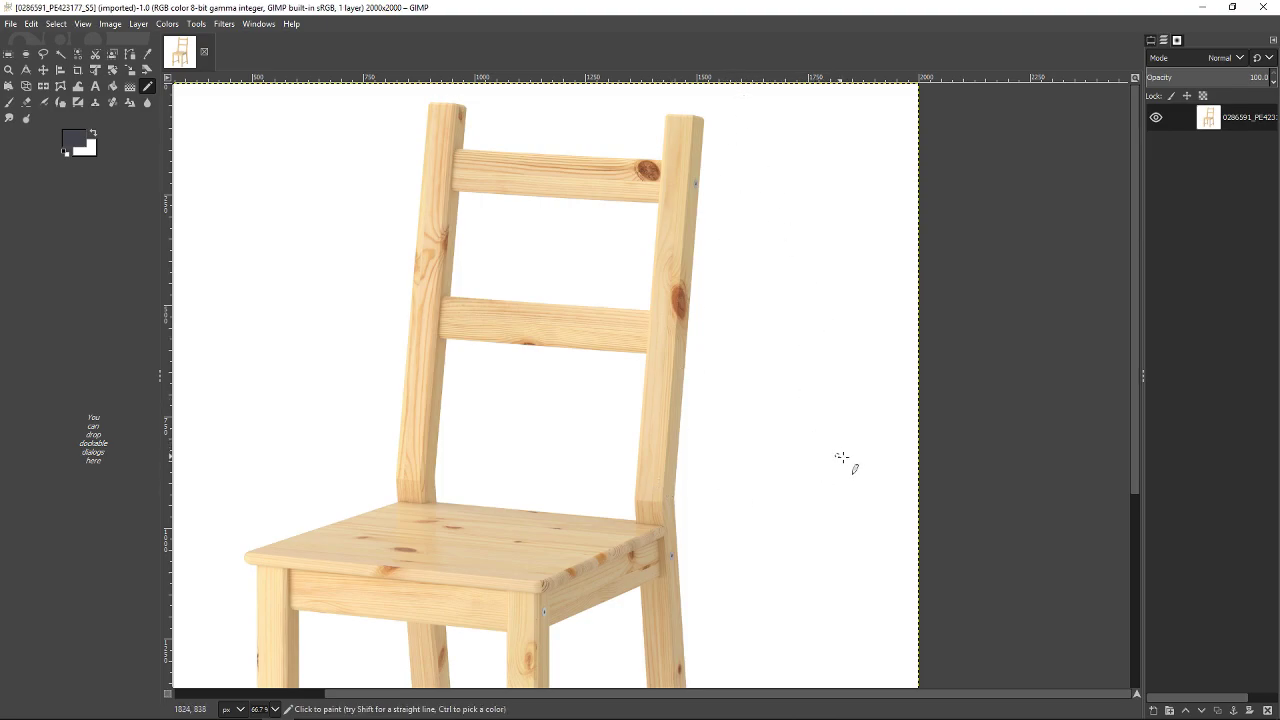
click(12, 55)
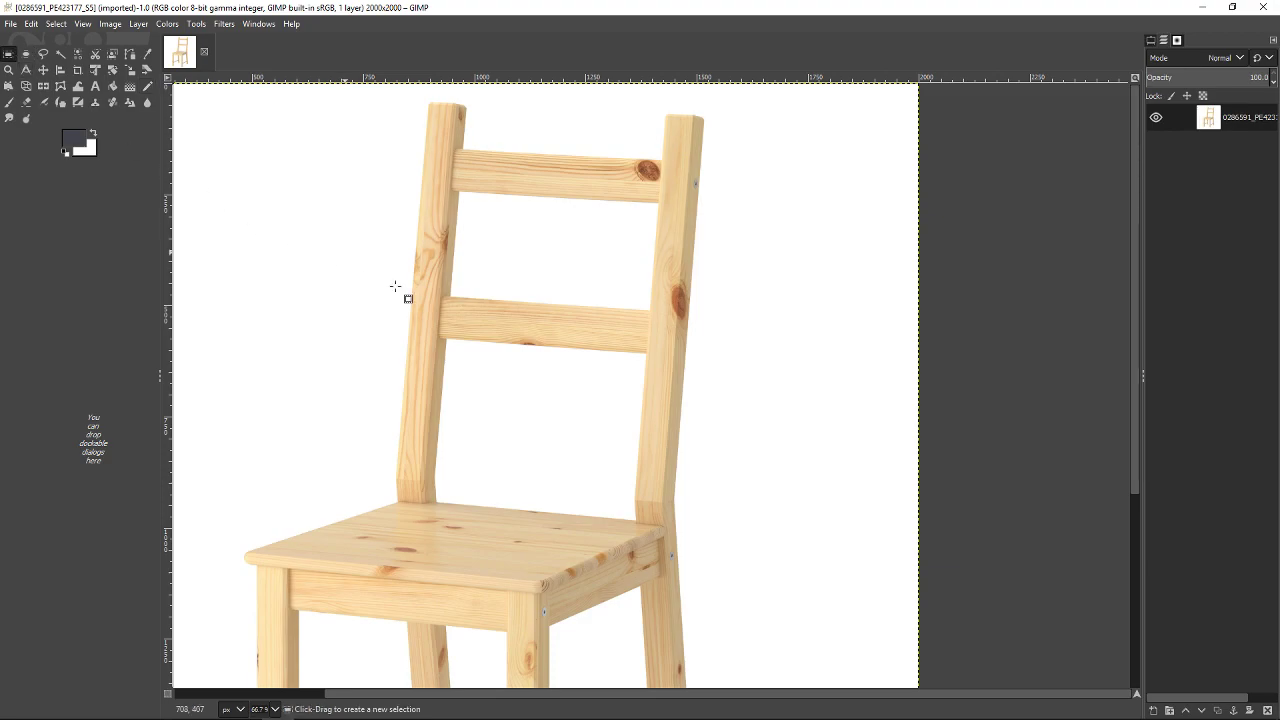
ctrl+scroll(723, 425, up, 3)
ctrl+scroll(723, 425, down, 3)
scroll(873, 457, down, 5)
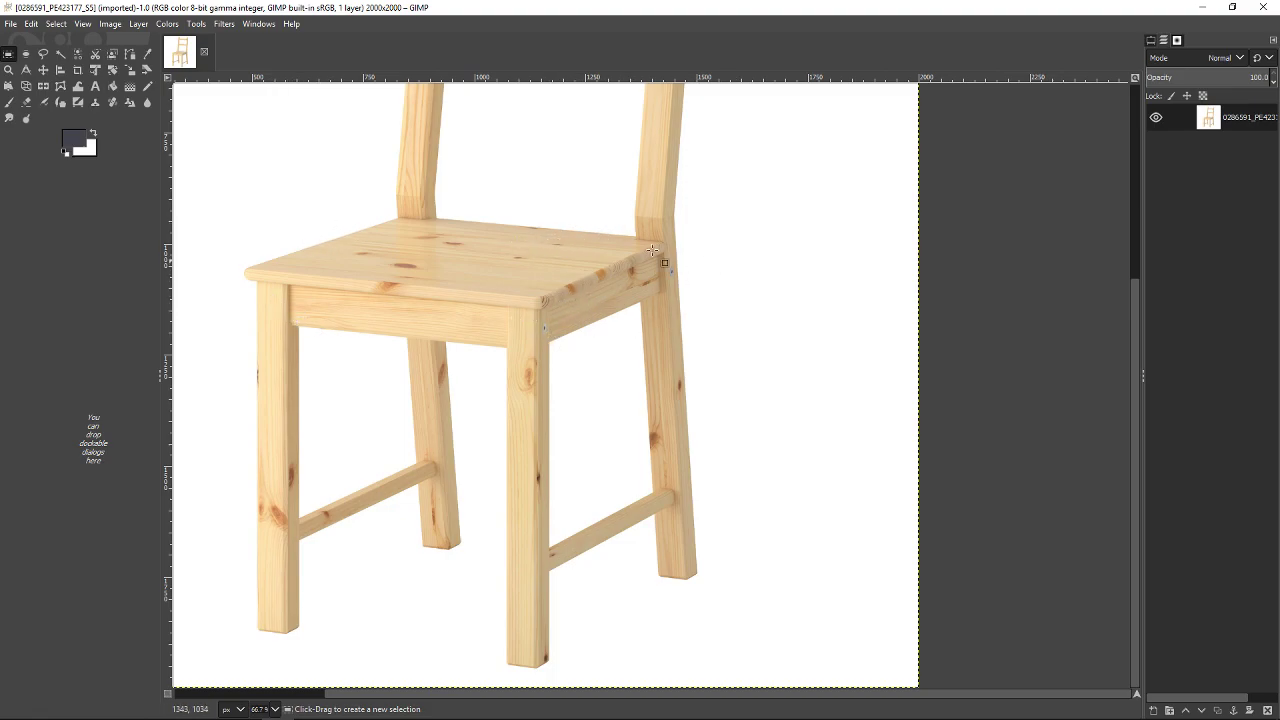
click(1209, 10)
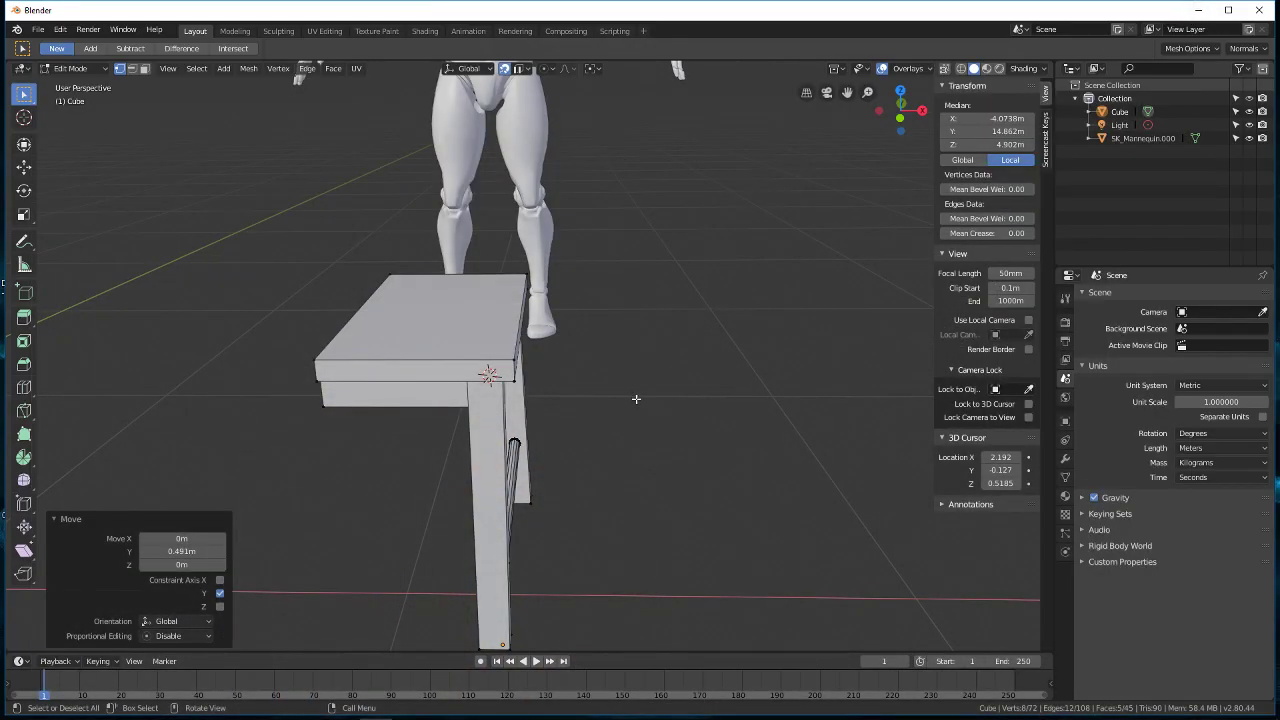
Step: Inspect the rear leg's joint with the seat, compare it with the chair photo in GIMP, and return to Blender
scroll(636, 400, up, 2)
alt+drag(607, 413, 505, 401)
scroll(505, 401, down, 3)
middle_drag(505, 401, 325, 332)
scroll(590, 372, down, 3)
scroll(566, 462, up, 5)
scroll(566, 462, up, 3)
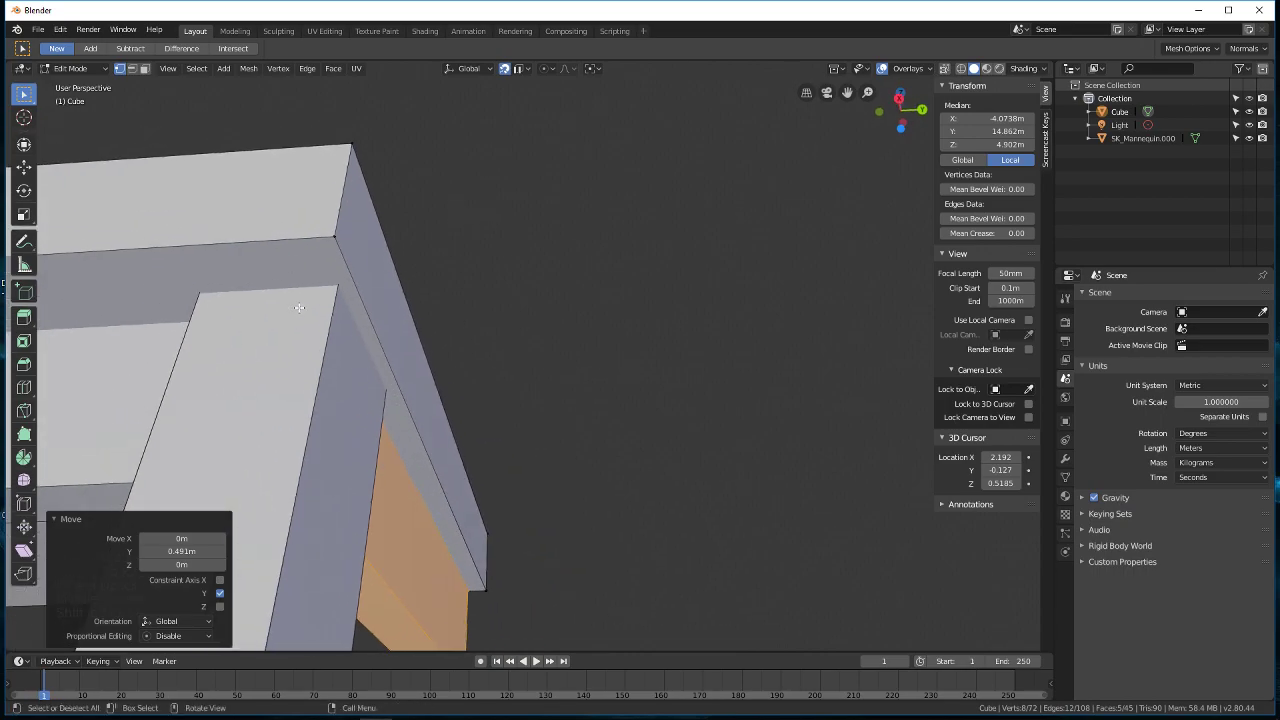
click(1199, 10)
key(super)
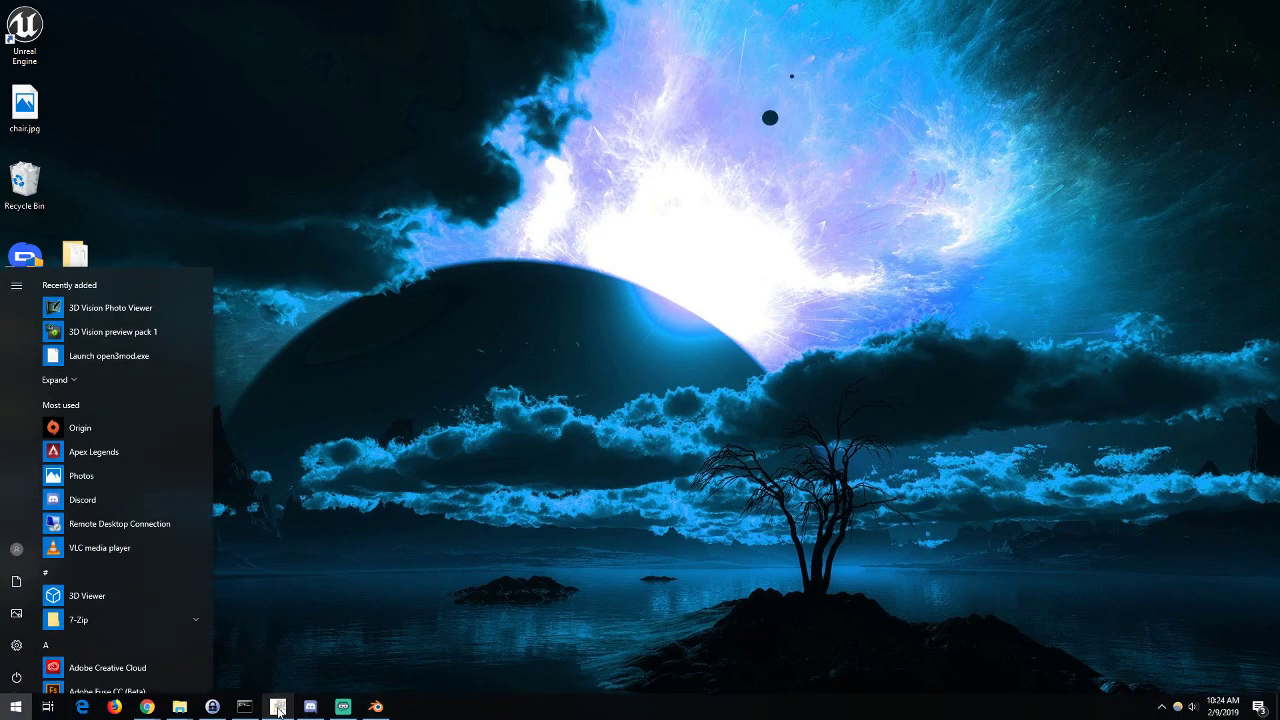
click(278, 711)
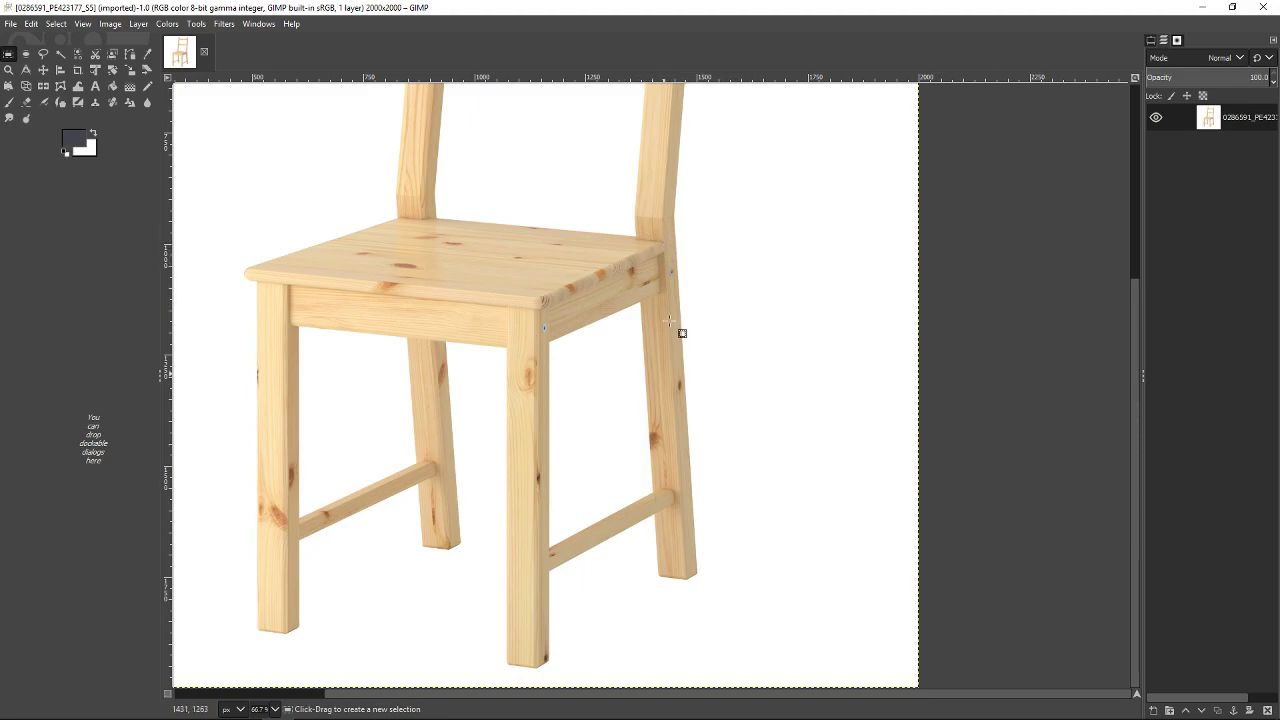
click(1205, 8)
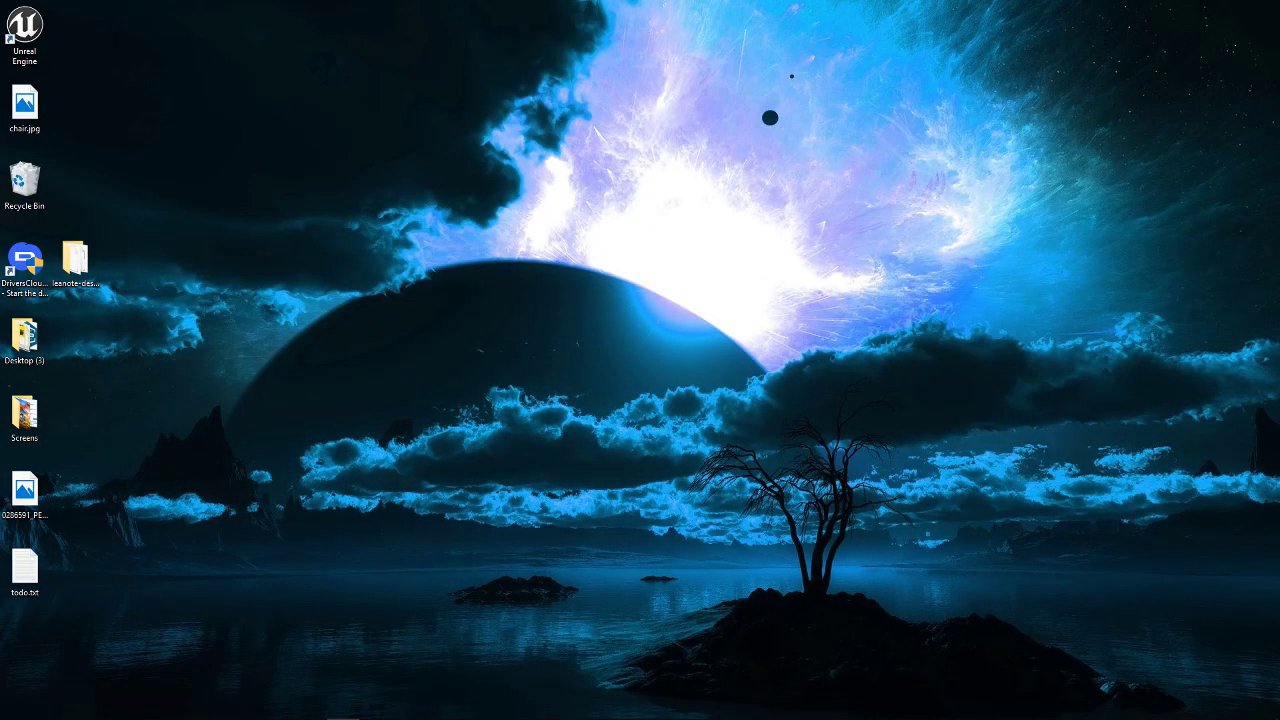
click(376, 707)
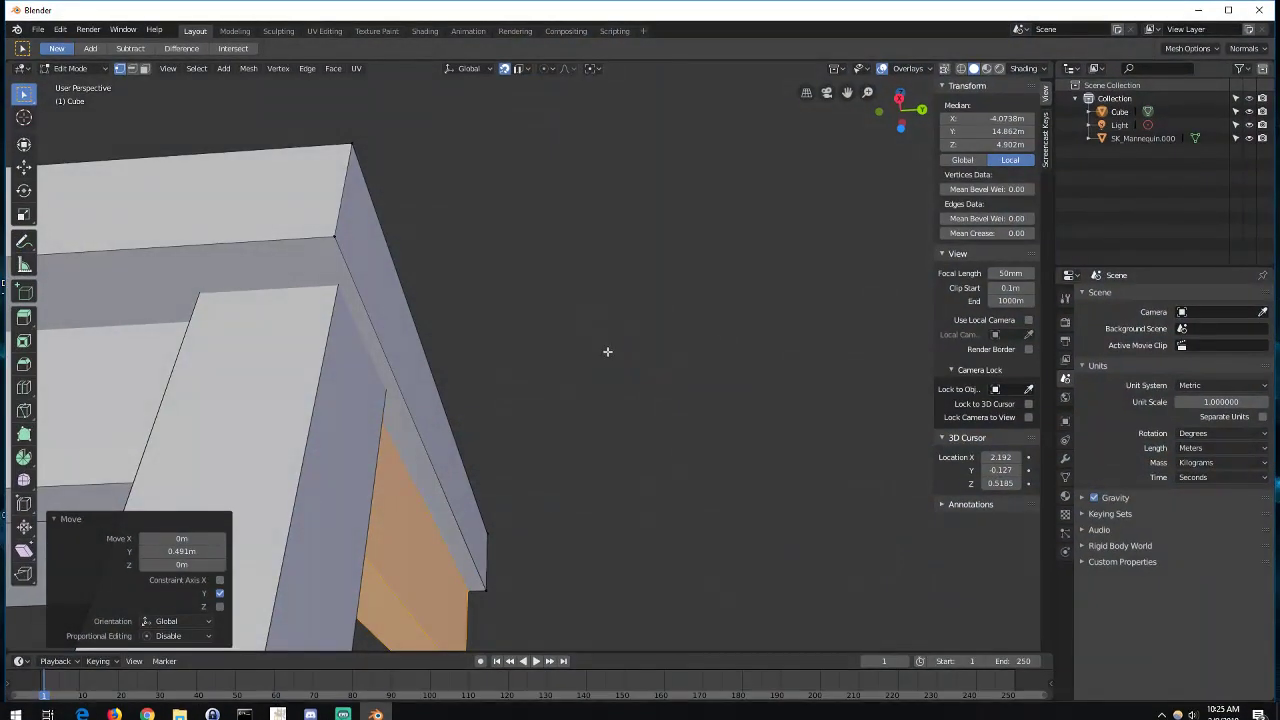
Step: Set the snapping target to Face
middle_drag(510, 432, 447, 359)
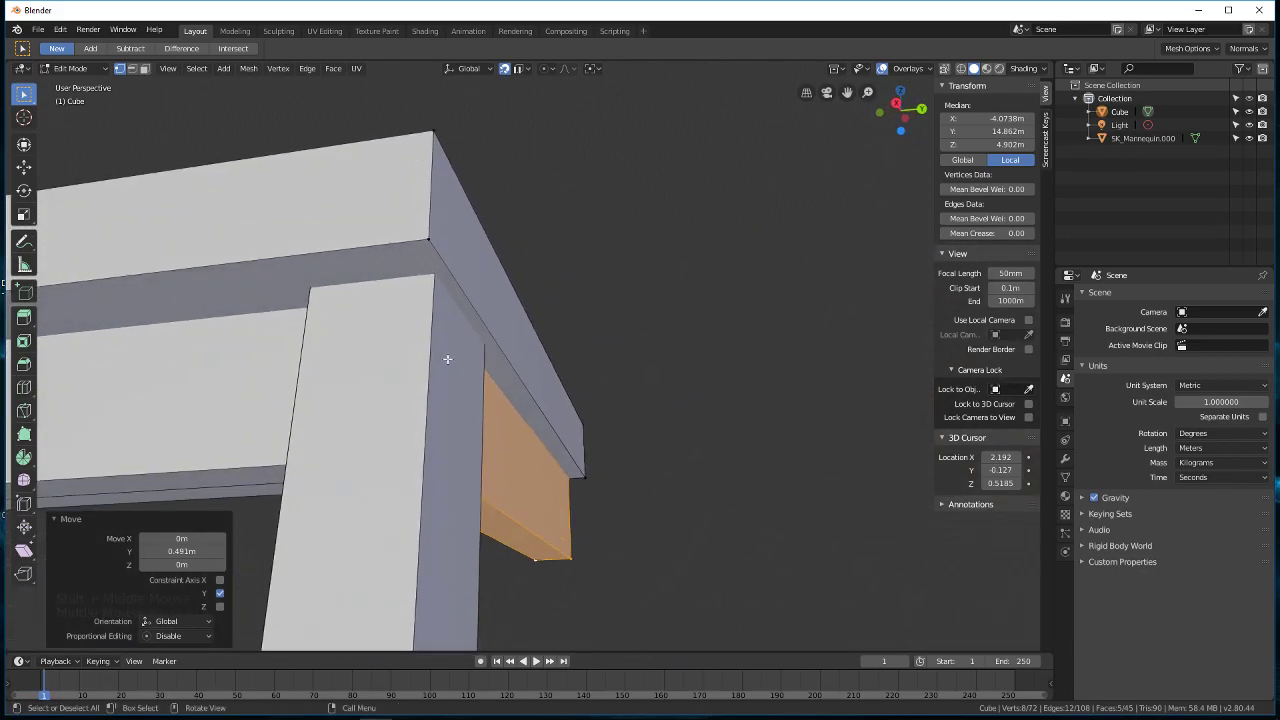
click(523, 69)
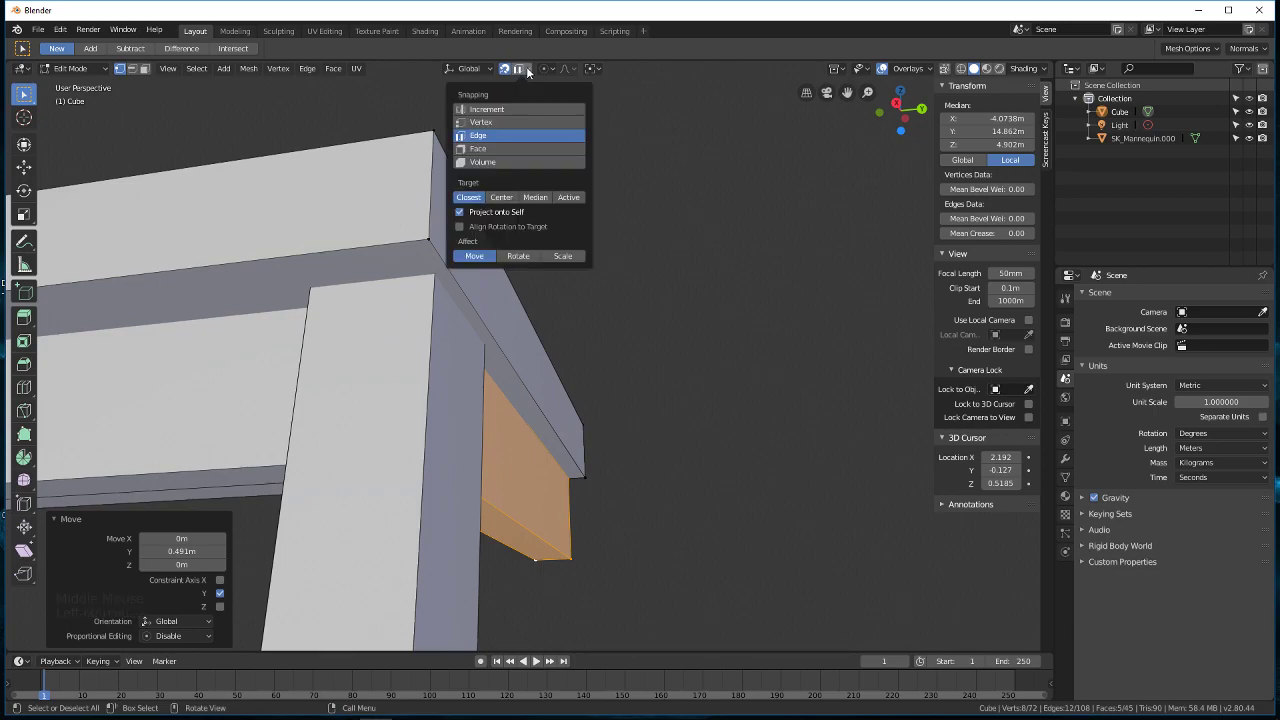
click(536, 147)
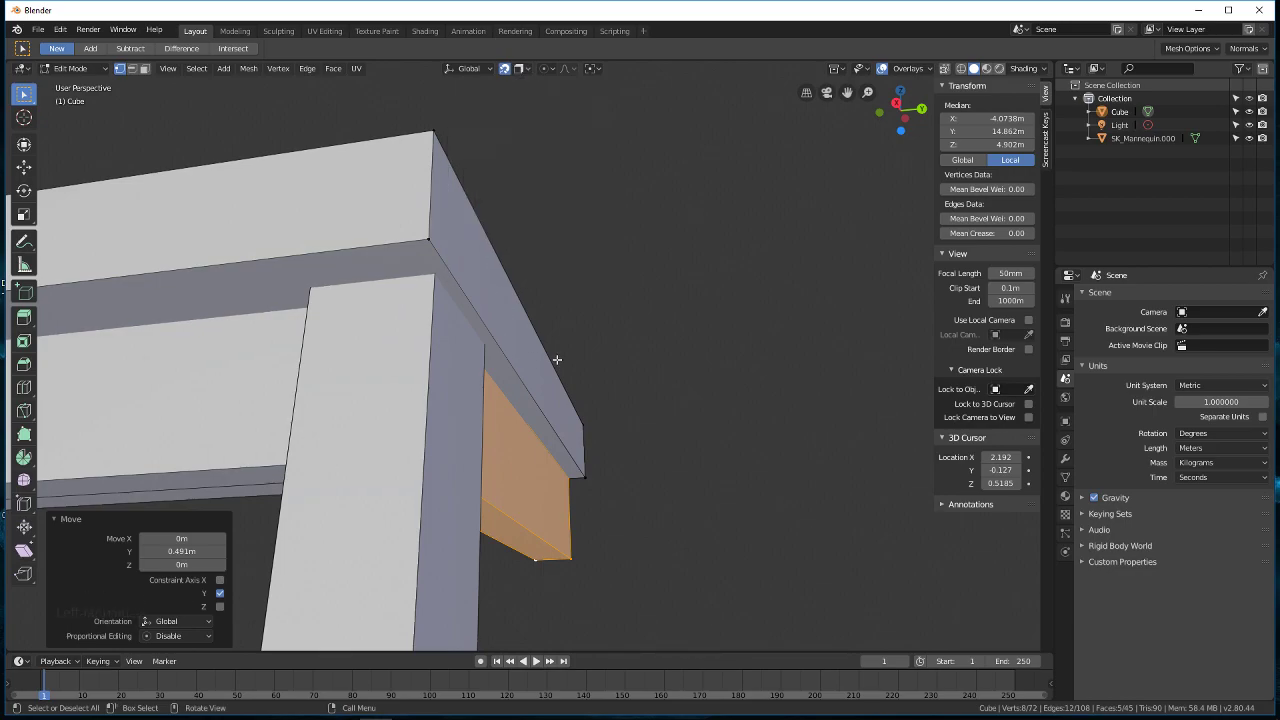
Step: Add an edge loop around the rear leg and slide it up near the seat with a factor of -0.900
middle_drag(587, 418, 448, 255)
key(ctrl+r)
click(448, 255)
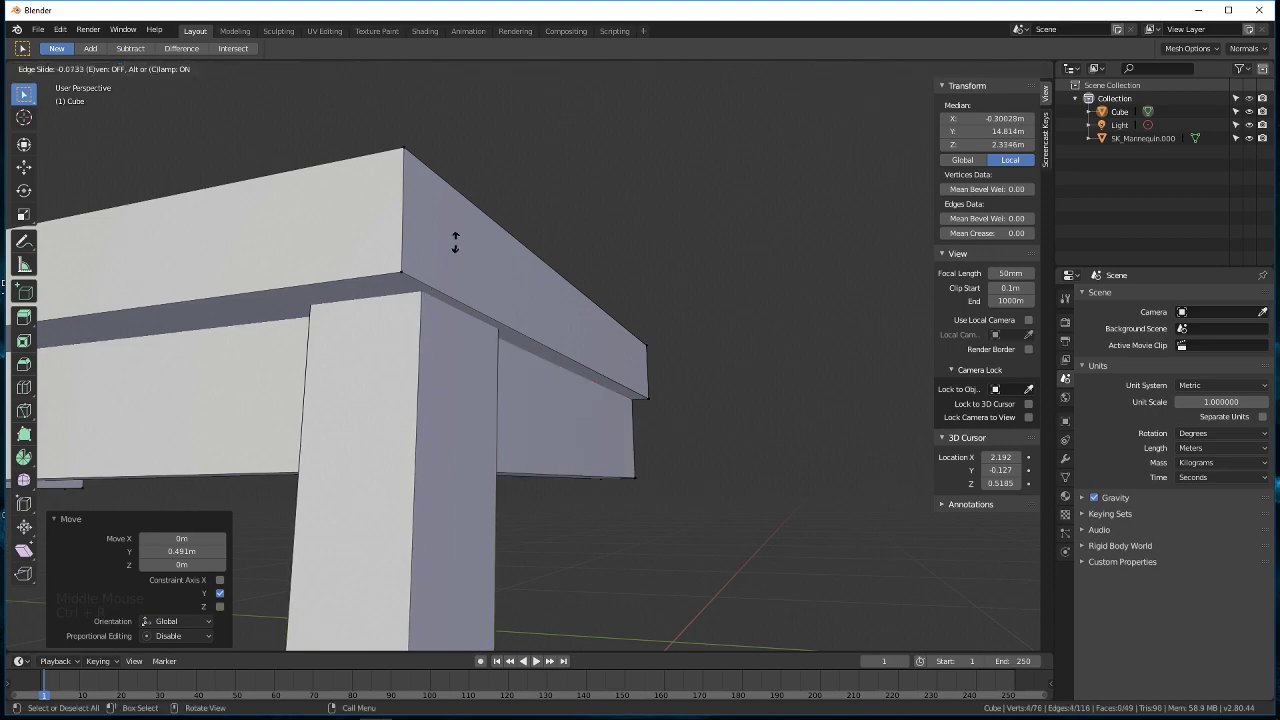
right_click(401, 570)
scroll(401, 570, down, 12)
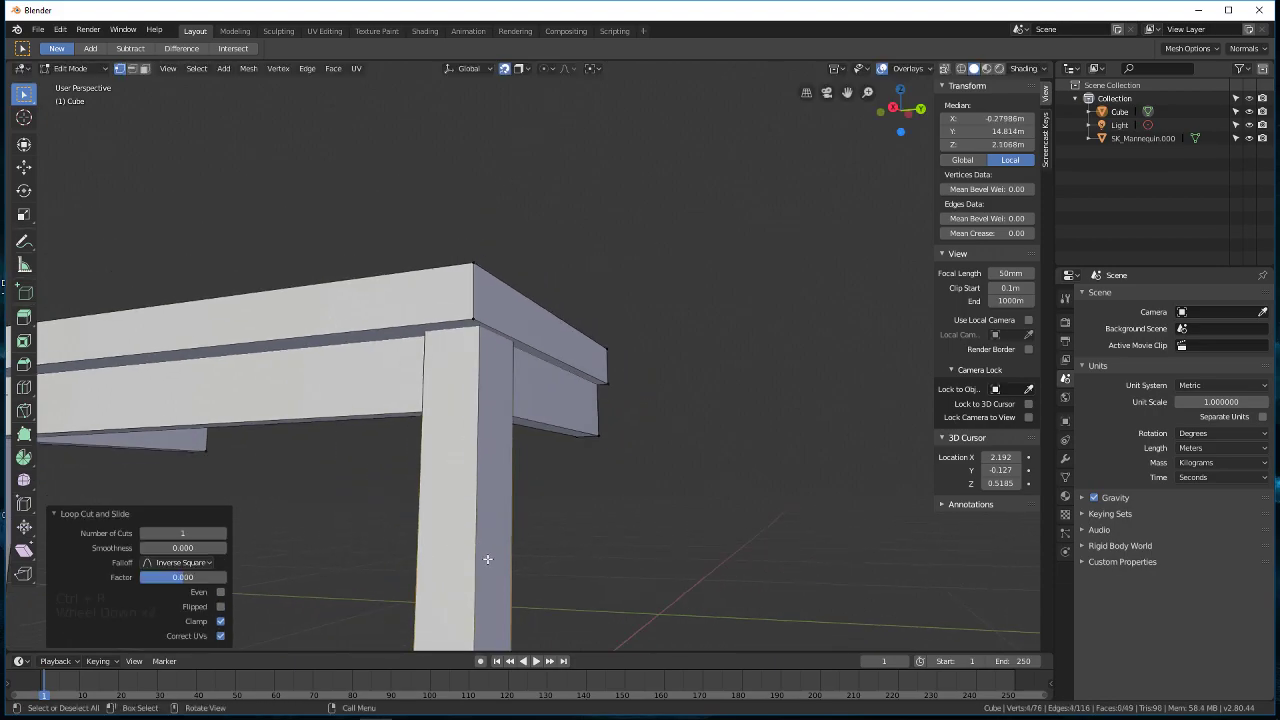
key(g)
key(g)
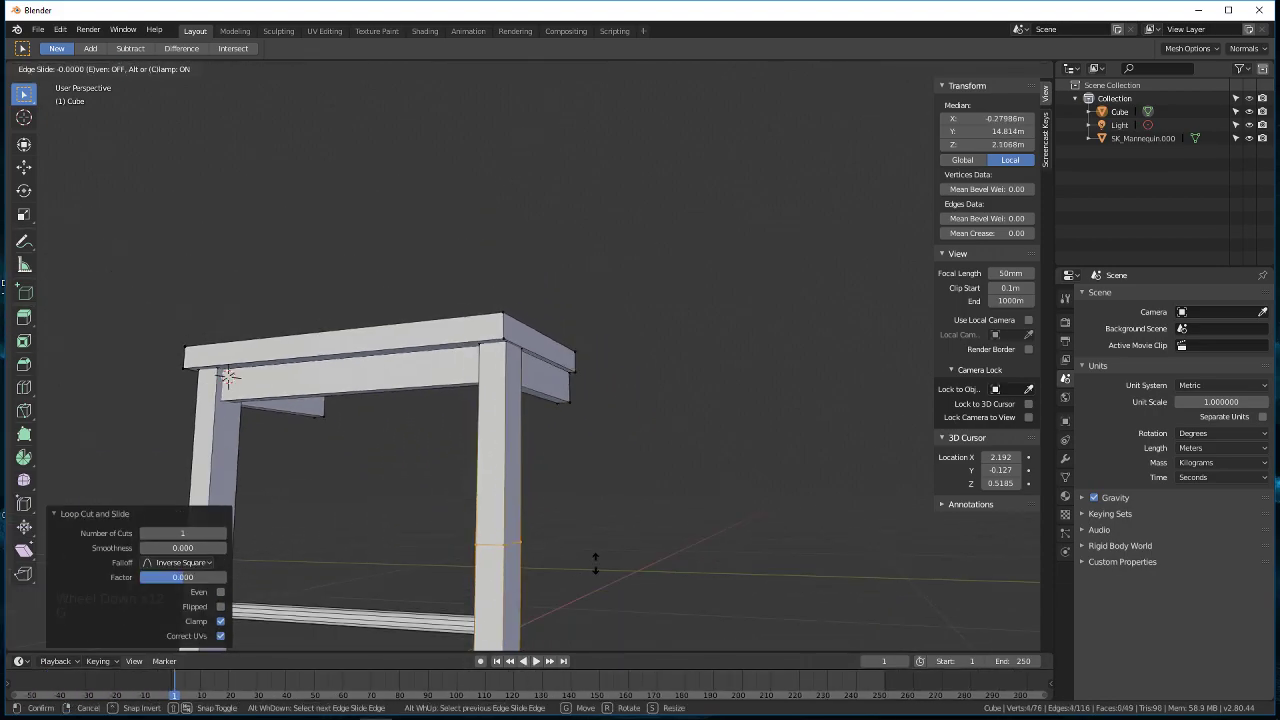
click(587, 383)
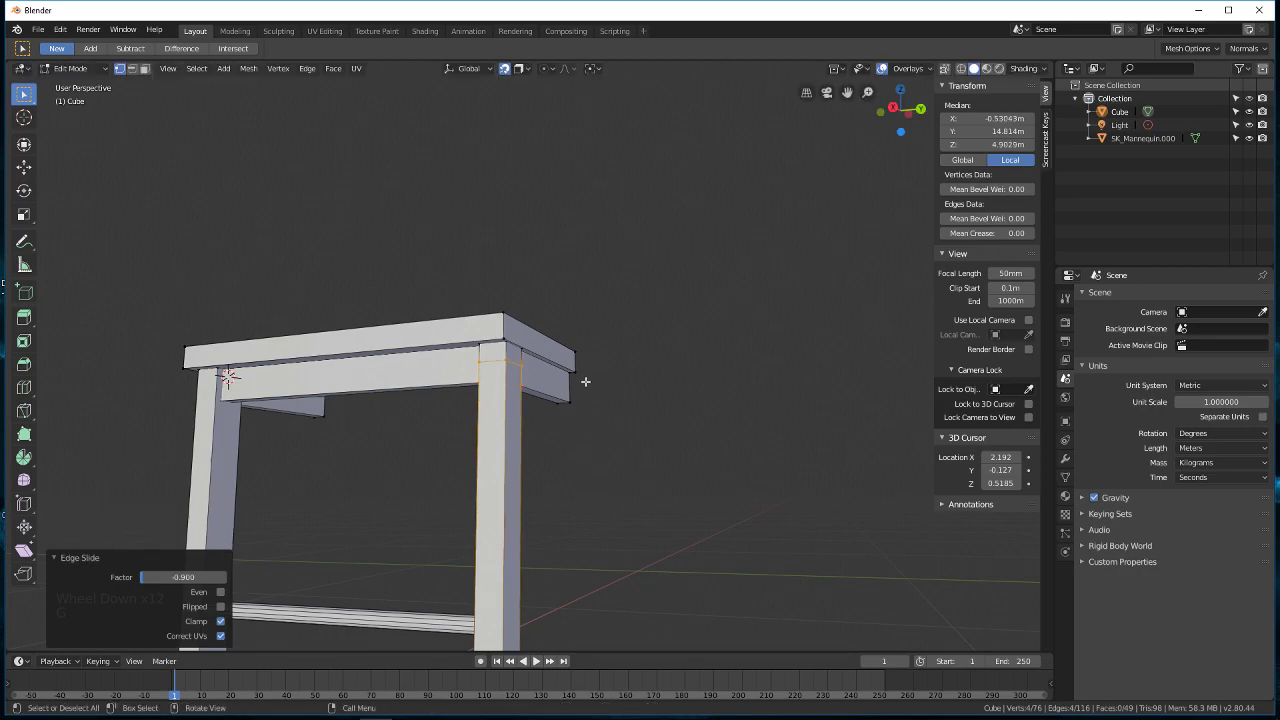
Step: Raise the leg's new edge loop 0.0246 m along Z to meet the underside of the seat
scroll(586, 380, up, 10)
shift+middle_drag(446, 395, 527, 375)
middle_drag(450, 396, 502, 395)
key(g)
key(z)
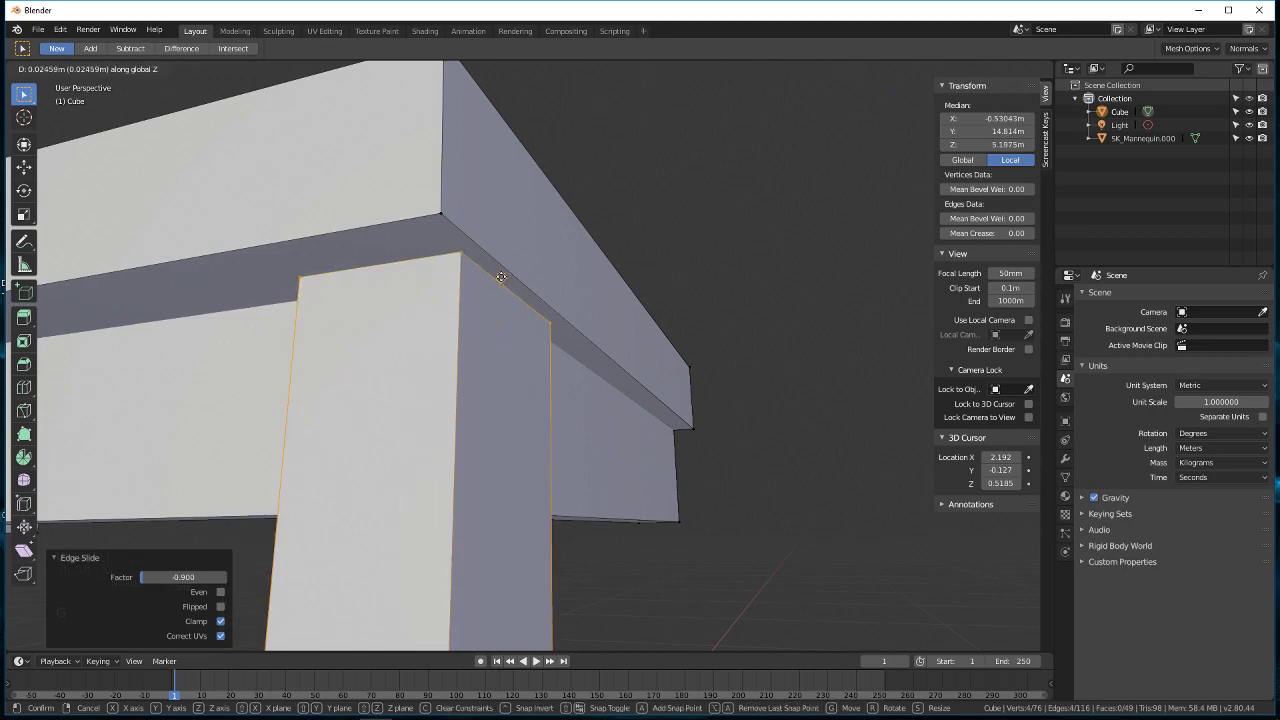
click(501, 277)
middle_drag(497, 319, 465, 343)
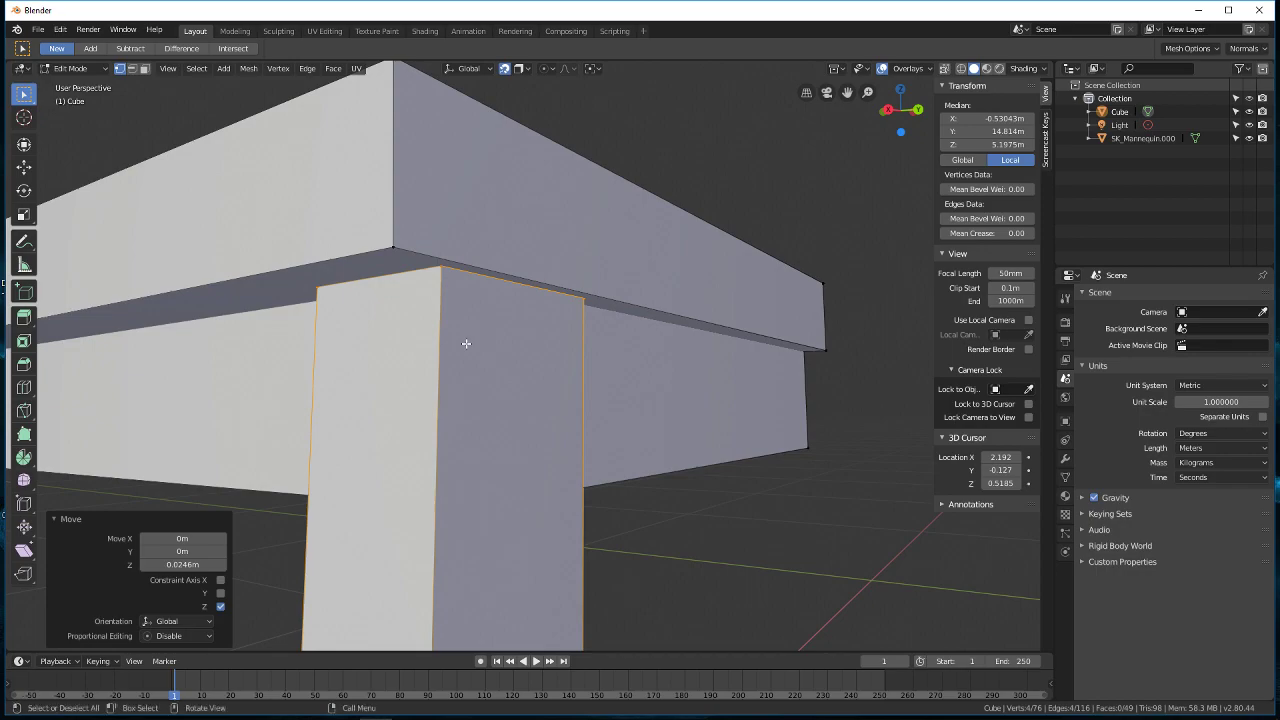
Step: Switch to GIMP, check the rear leg's joint in the chair photo, and return to Blender
key(super)
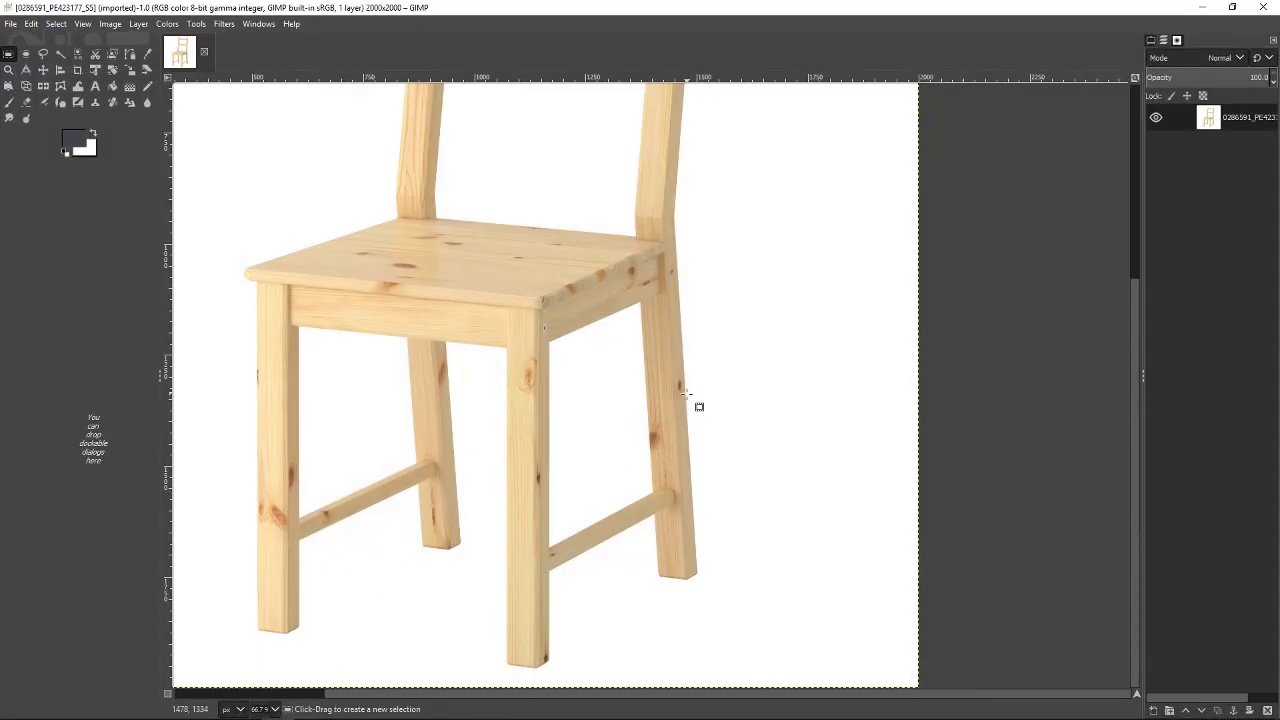
click(1202, 12)
middle_drag(583, 363, 572, 367)
key(ctrl+r)
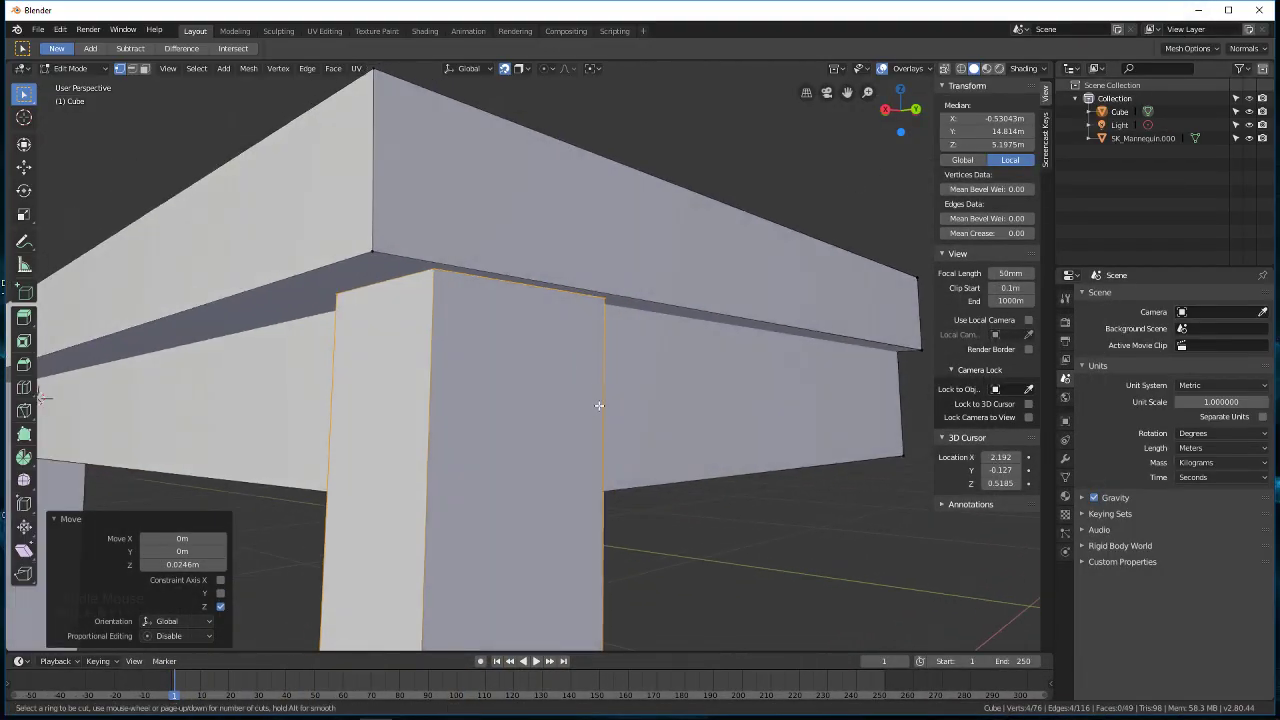
key(Escape)
Step: Cut a second edge loop around the rear leg just below the seat, with a slide factor of -0.874
scroll(603, 395, down, 7)
middle_drag(600, 414, 581, 484)
scroll(603, 507, down, 3)
key(ctrl+t)
key(ctrl+r)
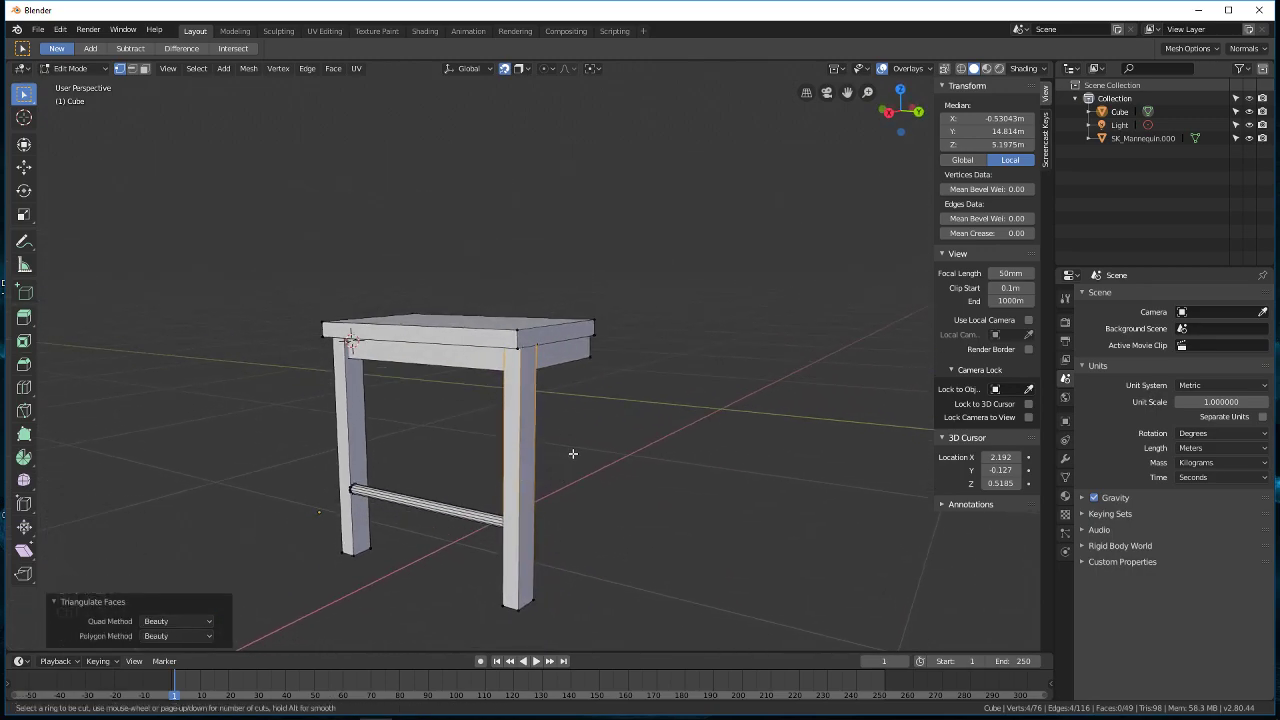
click(522, 470)
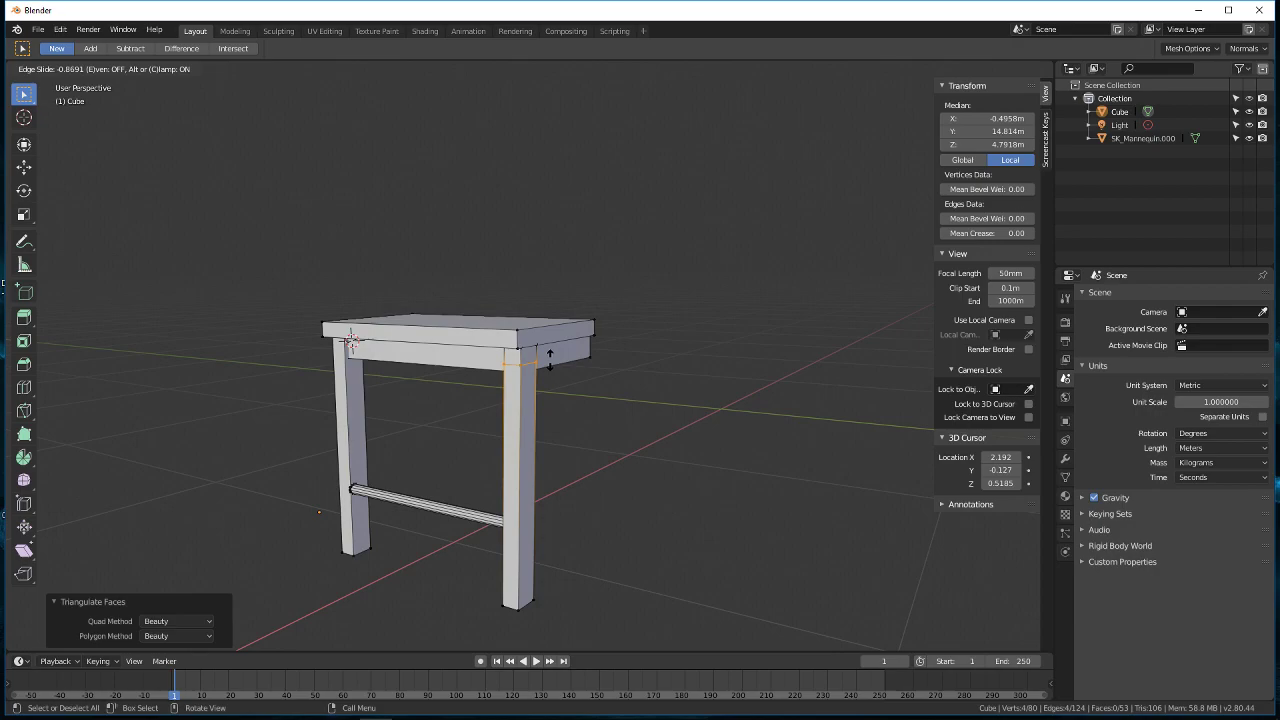
click(550, 359)
Step: Extrude the rear face of the leg's top section 0.0256 m outward, past the seat's back edge
scroll(535, 384, up, 4)
mouse_move(537, 386)
middle_down()
mouse_move(505, 354)
mouse_move(343, 357)
mouse_move(537, 377)
middle_up()
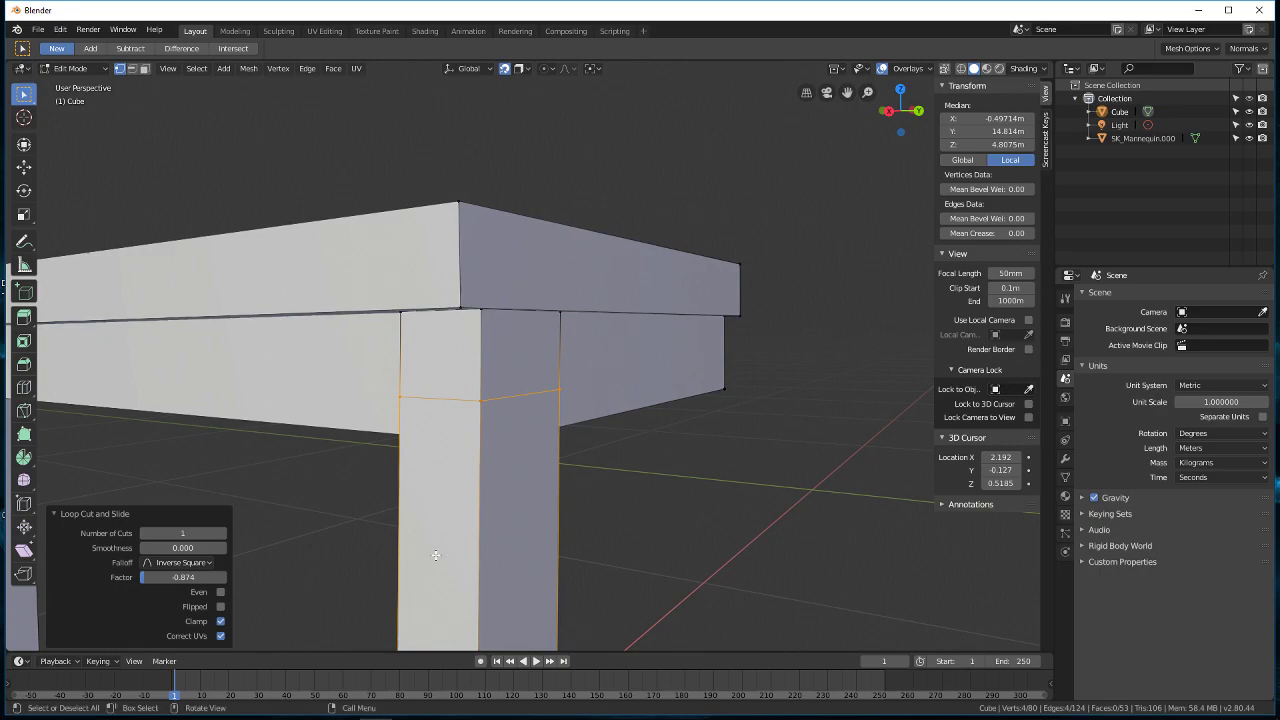
middle_drag(437, 553, 419, 516)
click(145, 68)
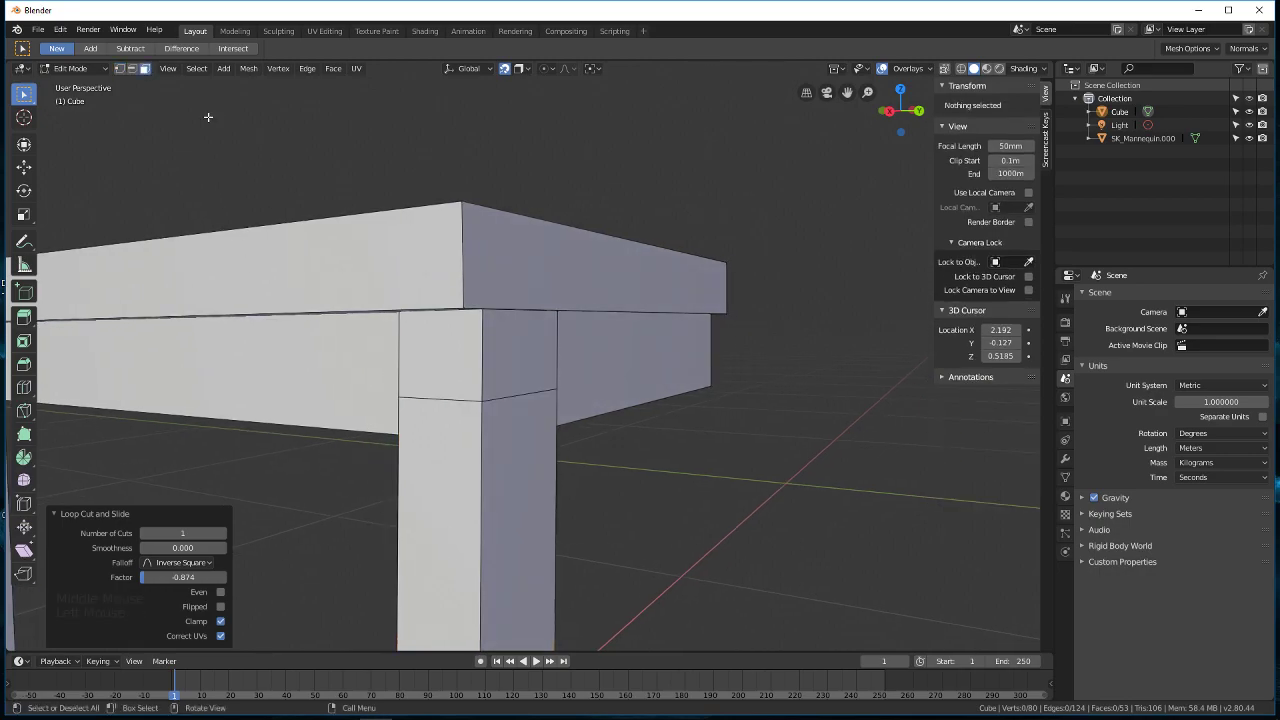
click(491, 349)
middle_drag(491, 349, 581, 391)
key(e)
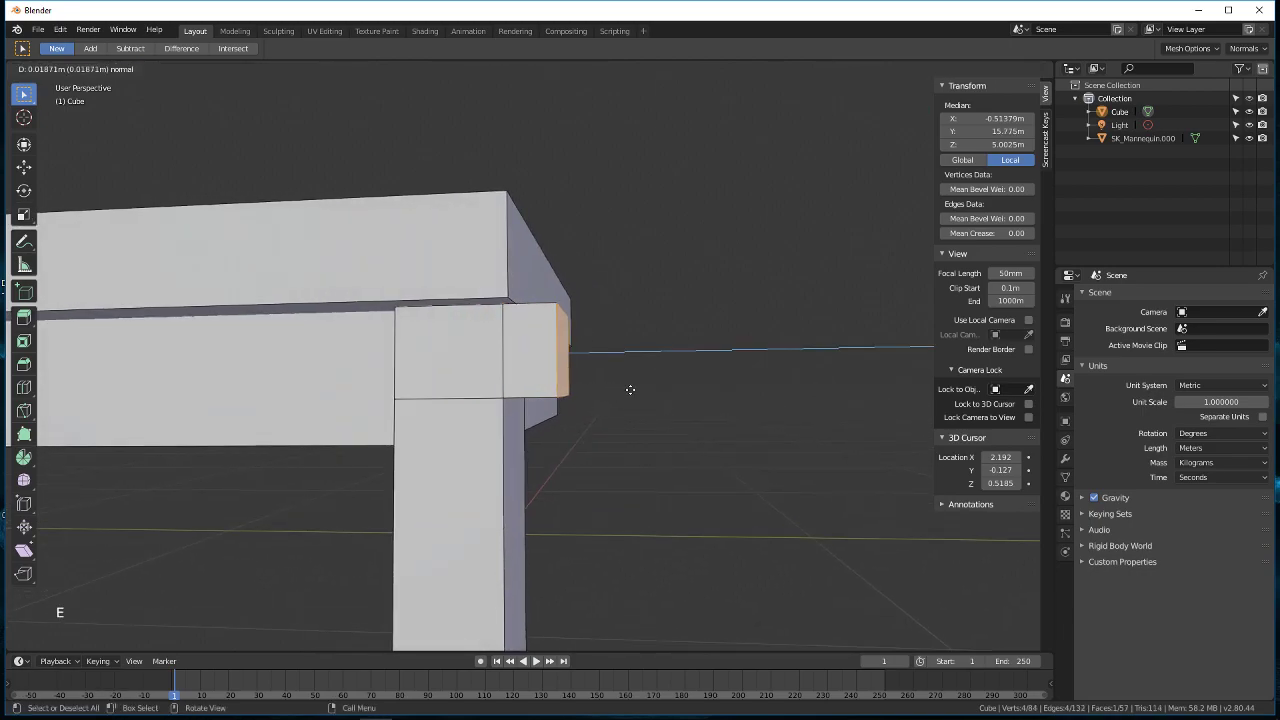
click(644, 388)
middle_drag(644, 388, 626, 449)
scroll(569, 371, up, 1)
Step: Cut an edge loop across the extruded block and move it -0.00316 m along Y to the seat's back edge
key(ctrl+r)
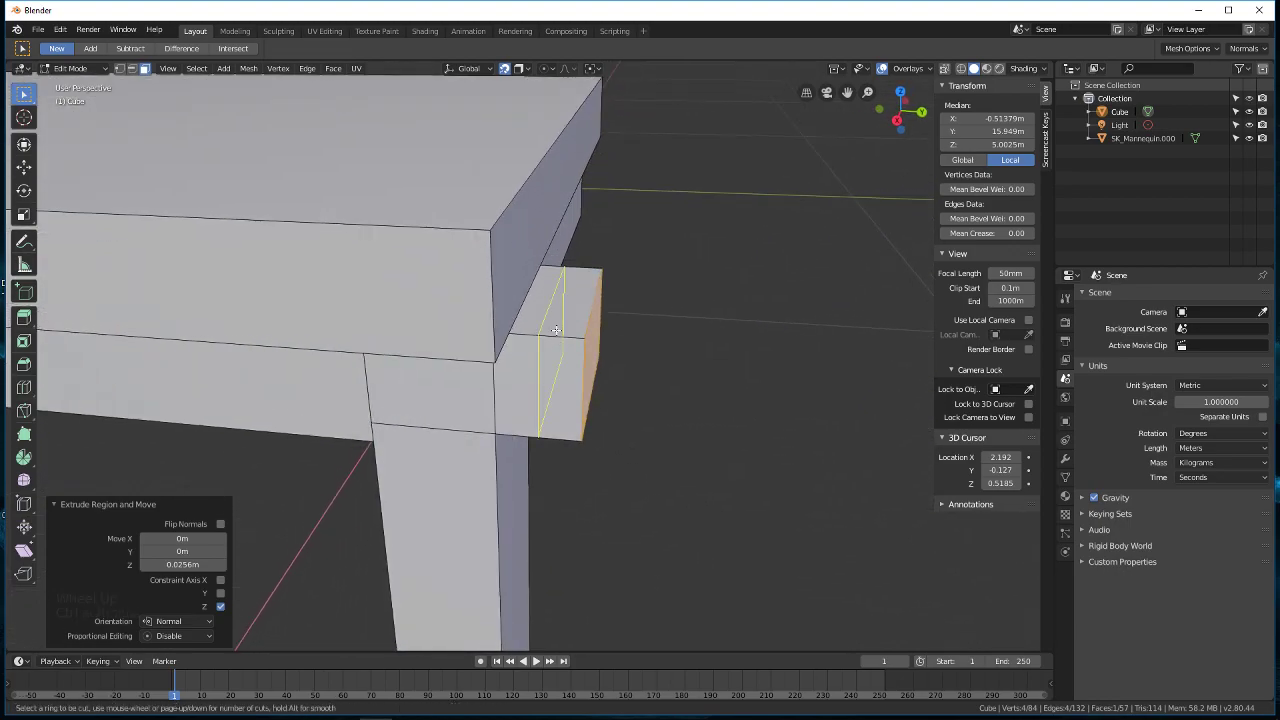
click(556, 330)
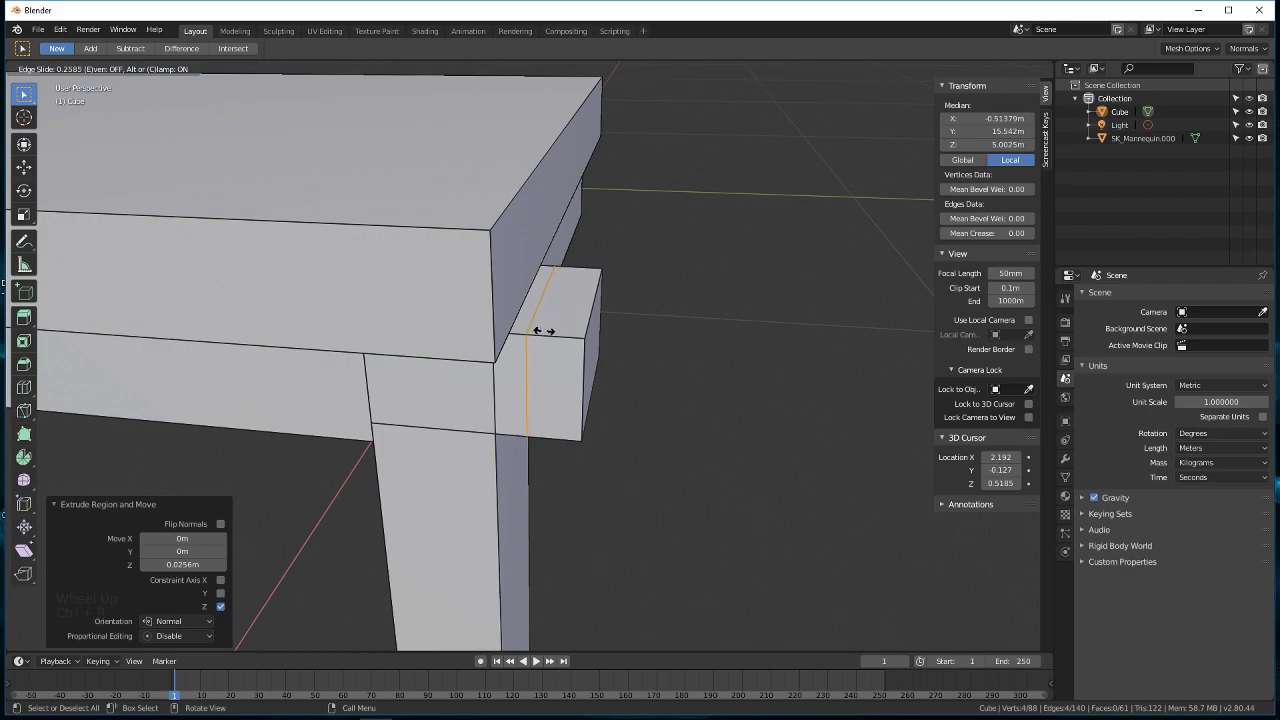
click(539, 318)
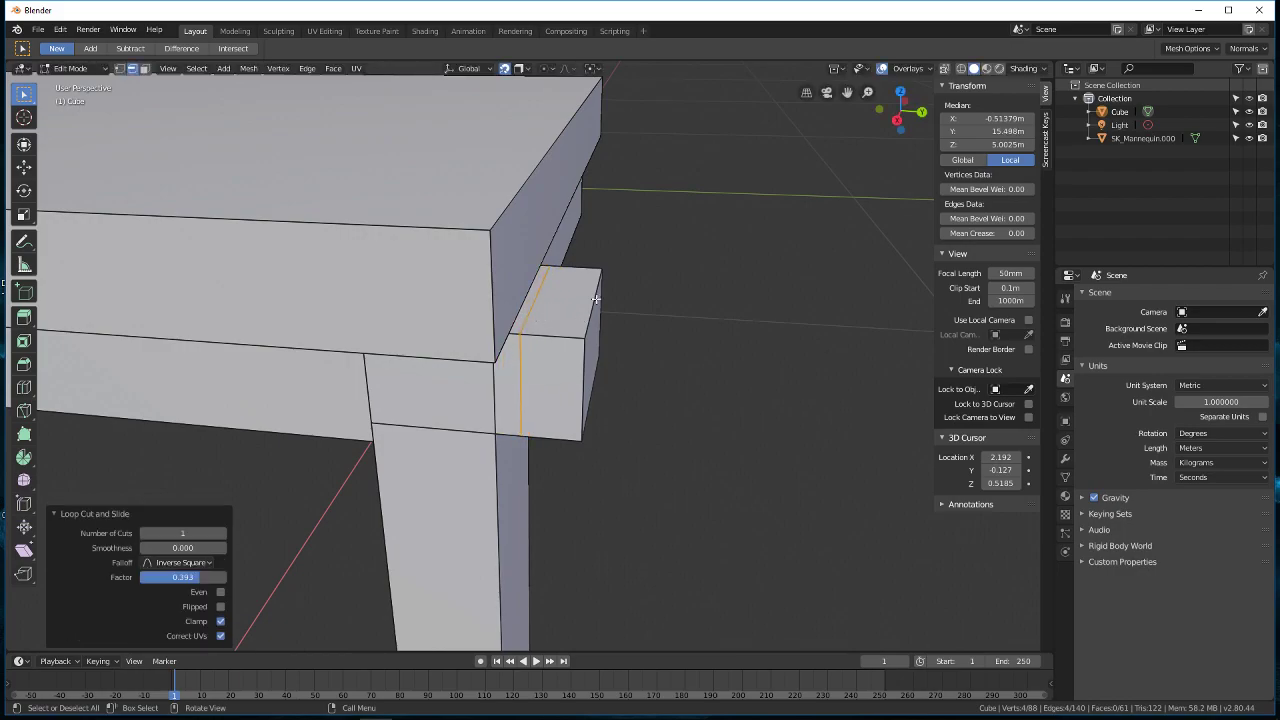
middle_drag(541, 135, 571, 291)
key(g)
key(y)
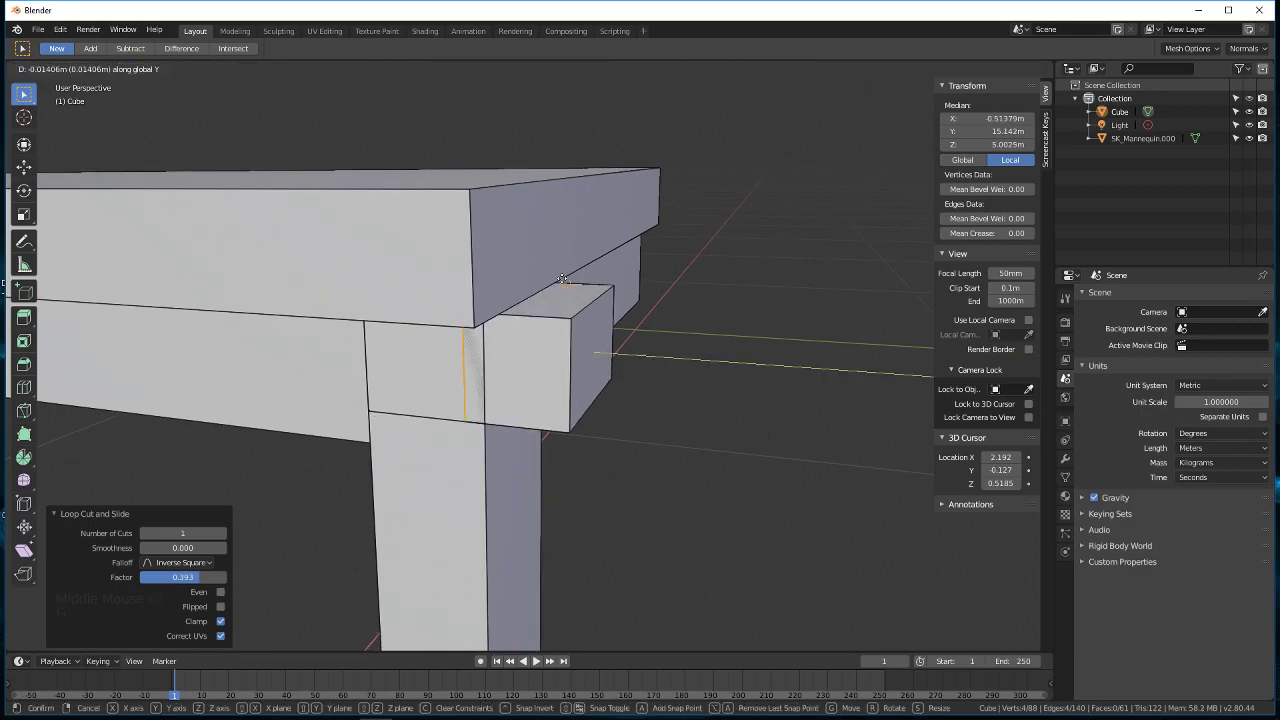
click(513, 255)
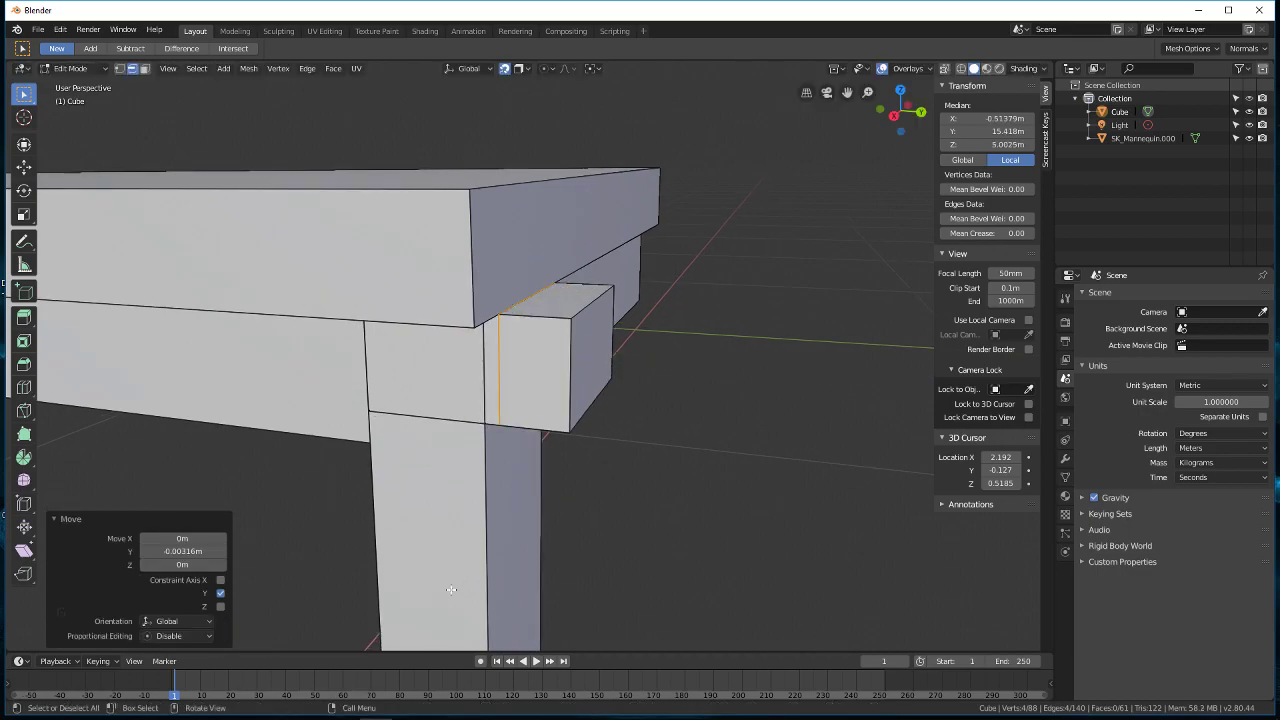
Step: Extrude the block's top face behind the seat 0.0489 m upward, past the seat surface
click(144, 71)
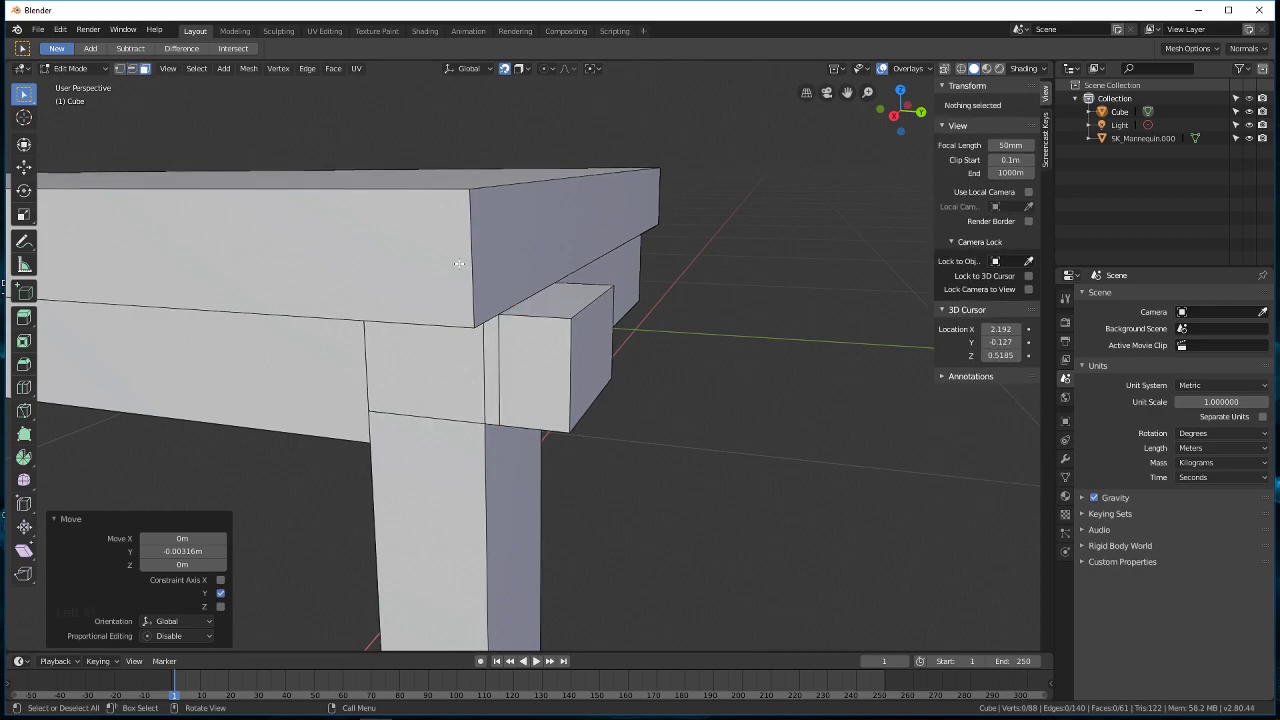
click(553, 307)
middle_drag(553, 307, 646, 371)
key(e)
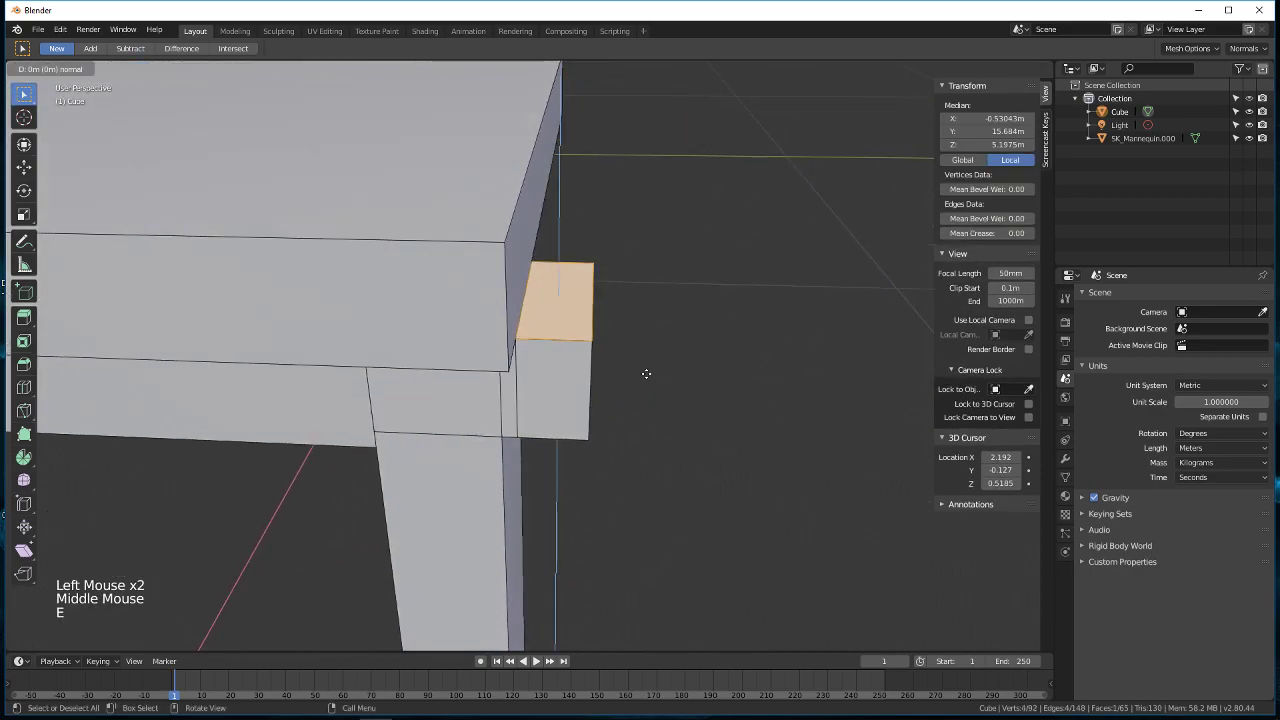
click(640, 231)
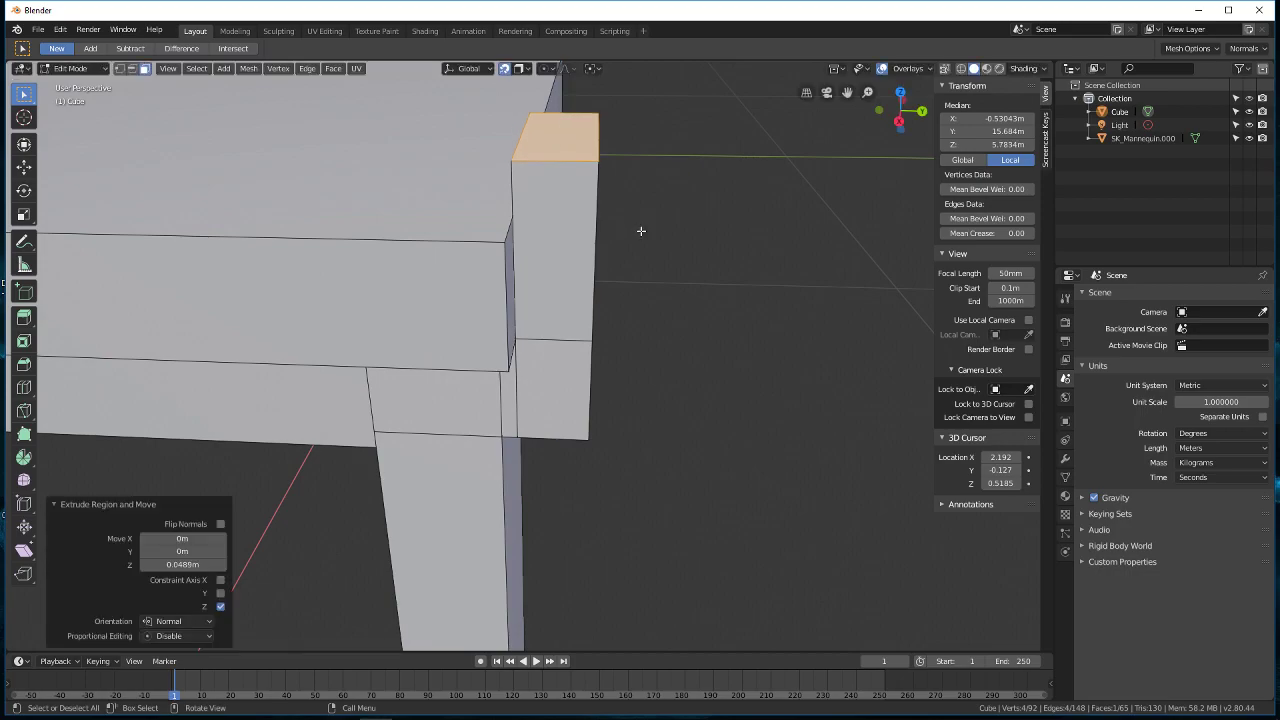
Step: Add an edge loop around the new upright near seat-surface height, with a slide factor of -0.459
scroll(603, 406, down, 4)
mouse_move(603, 406)
middle_down()
mouse_move(502, 387)
mouse_move(655, 399)
mouse_move(627, 341)
mouse_move(621, 391)
middle_up()
scroll(655, 399, up, 3)
scroll(617, 390, up, 2)
middle_drag(605, 331, 623, 380)
key(ctrl+r)
click(623, 380)
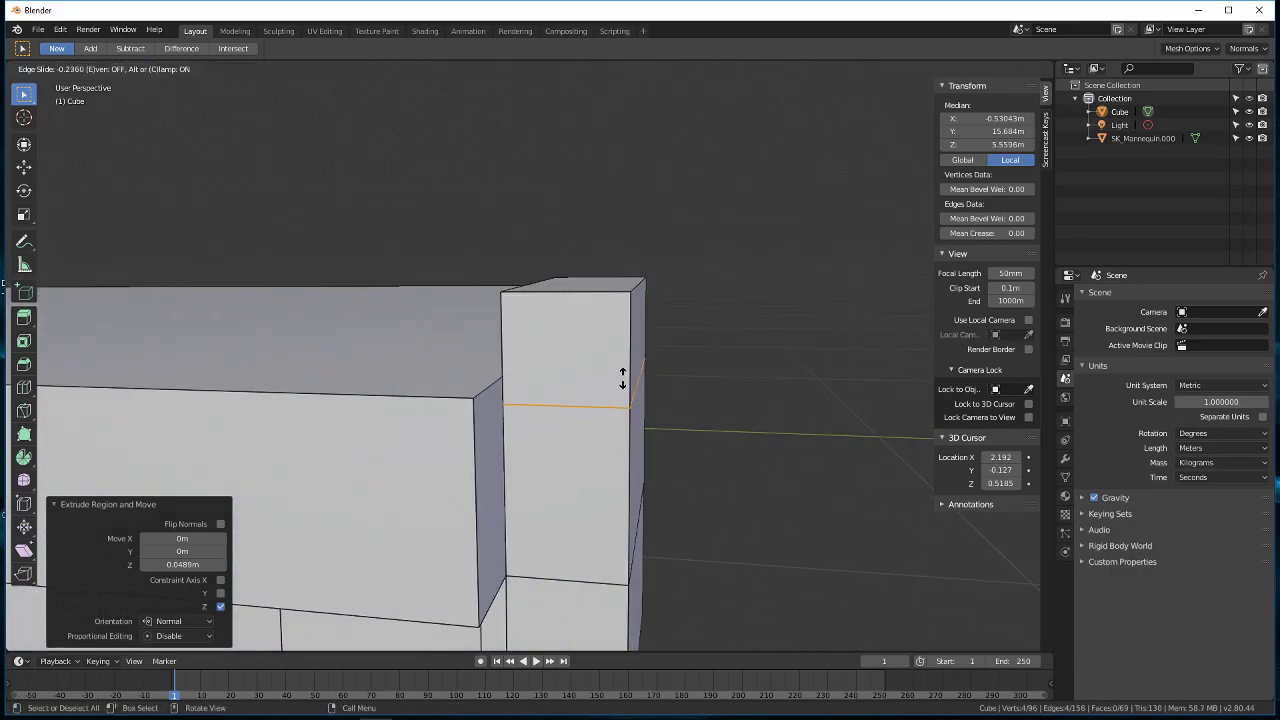
click(618, 345)
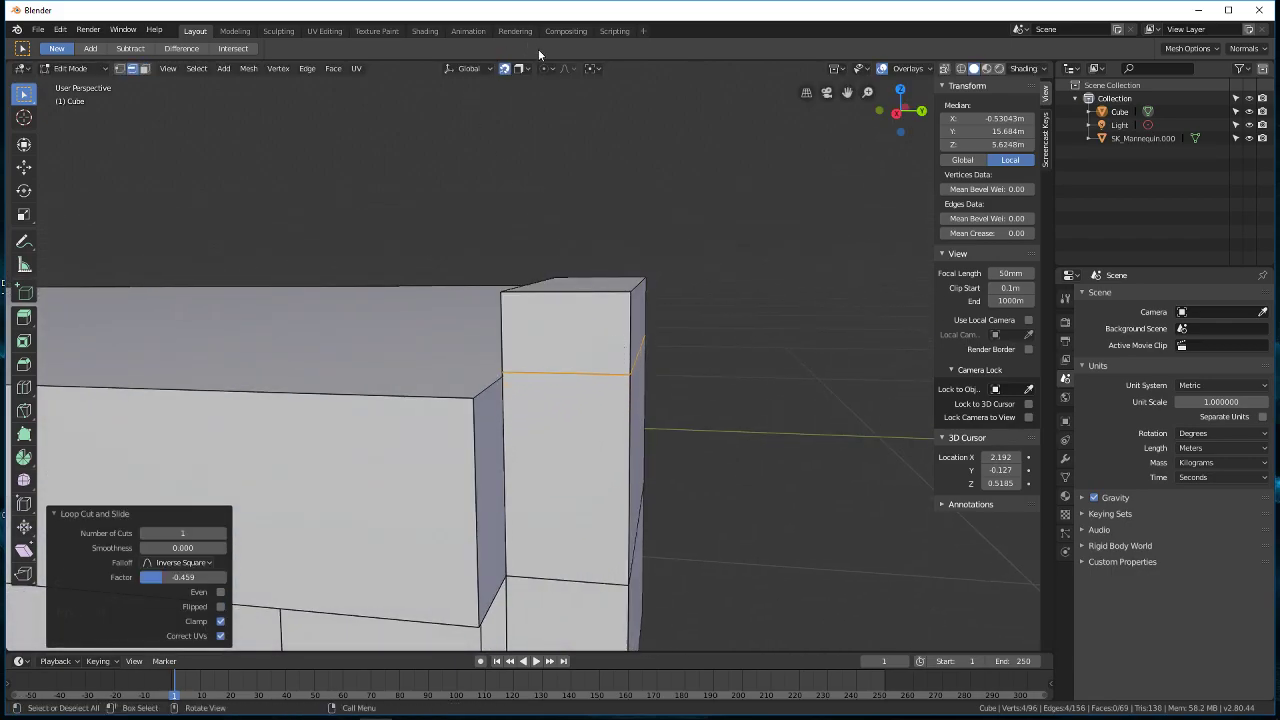
Step: Set the snapping target to Edge and move the upright's loop -0.000791 m along Z to the seat's top edge
click(522, 69)
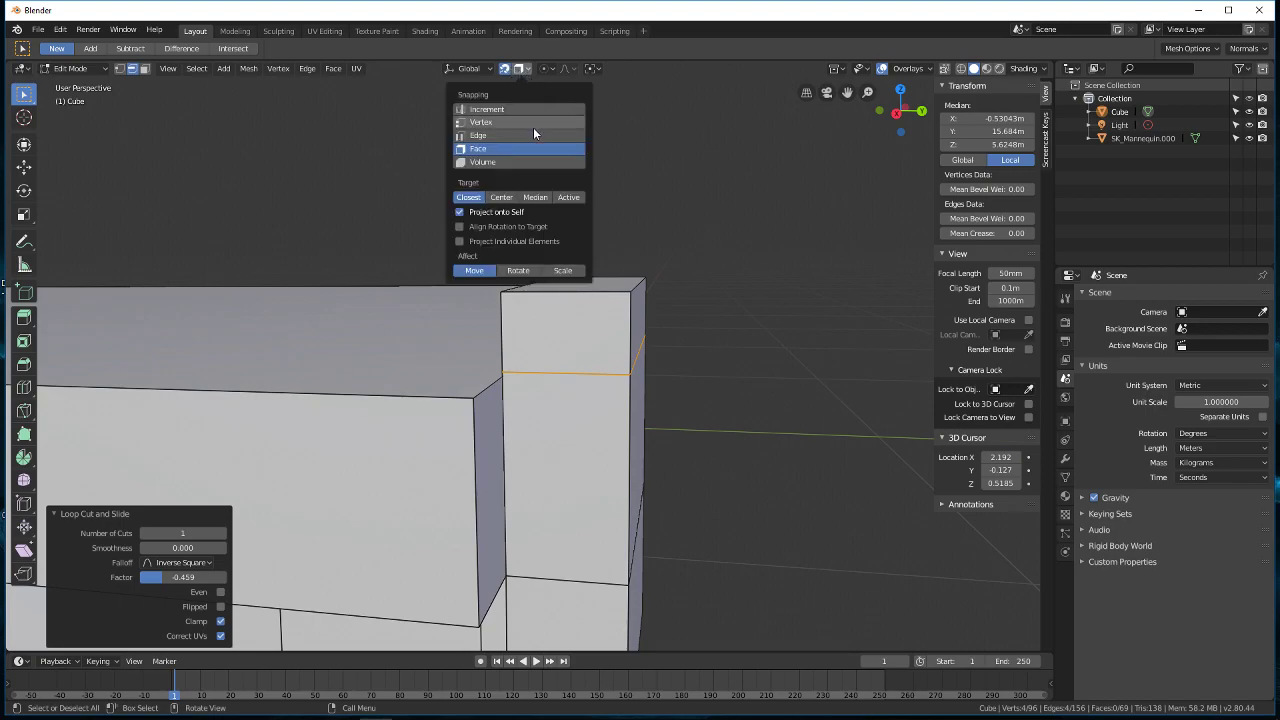
click(535, 136)
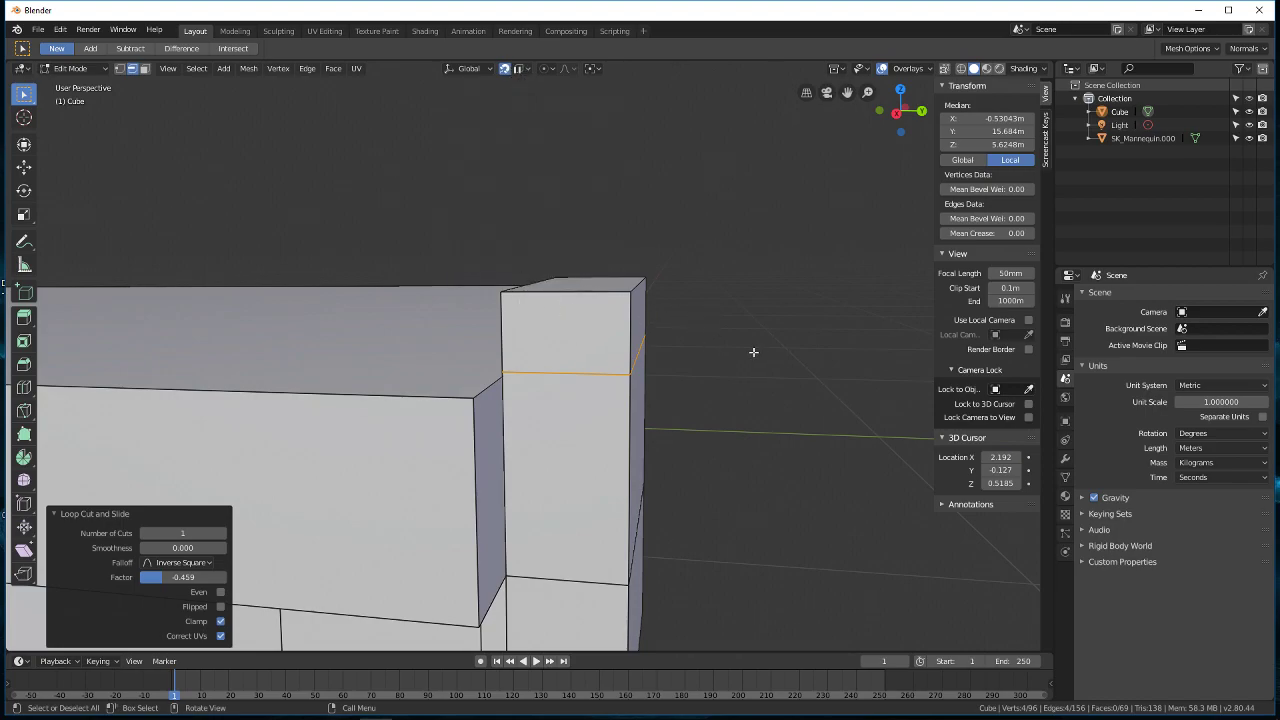
middle_drag(755, 352, 745, 352)
key(g)
key(z)
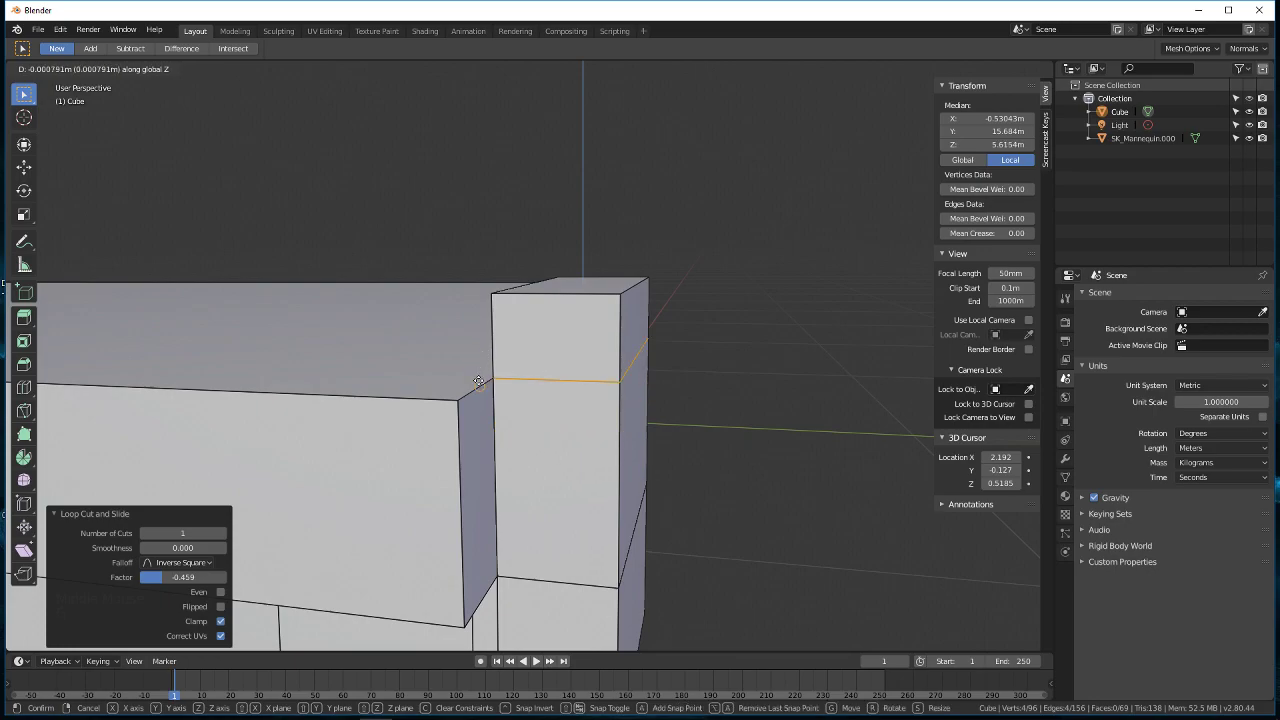
click(477, 383)
middle_drag(477, 383, 525, 406)
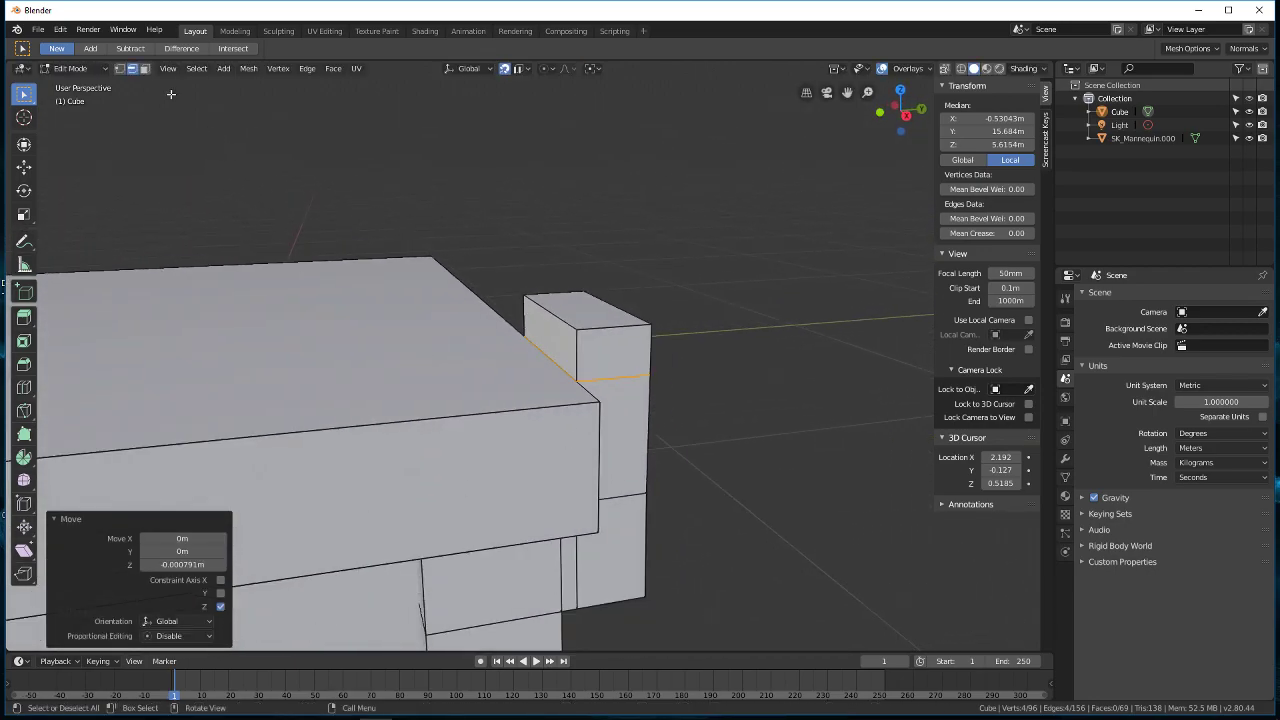
Step: Extrude the upright's front face 0.0431 m over the seat, then shift that face back along Y to shorten the overhang
click(145, 70)
click(560, 342)
middle_drag(600, 370, 657, 386)
key(e)
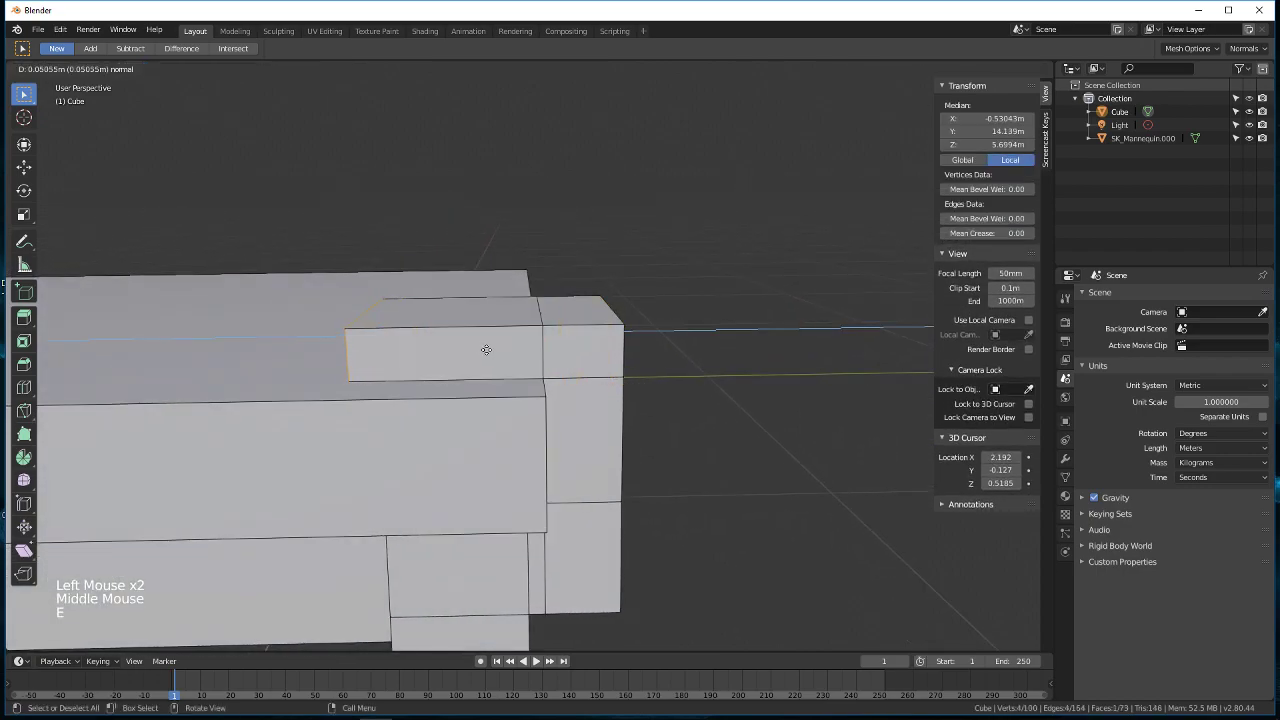
click(510, 348)
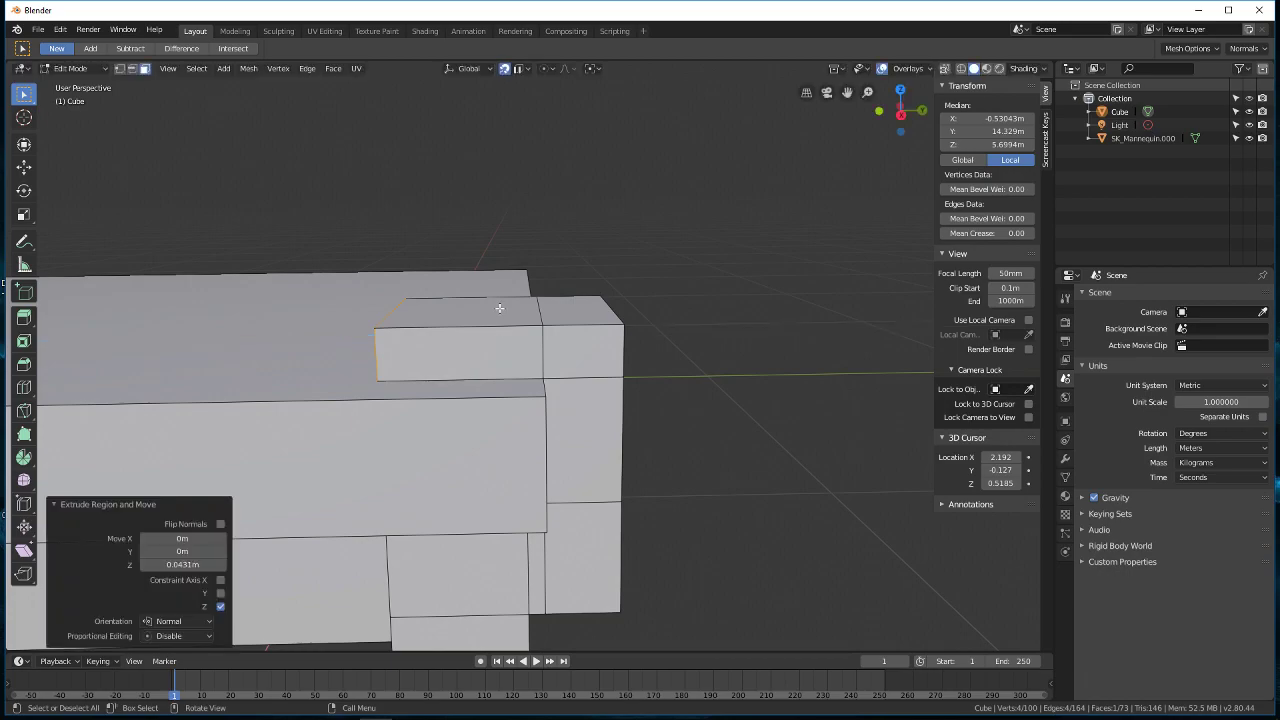
middle_drag(476, 150, 497, 253)
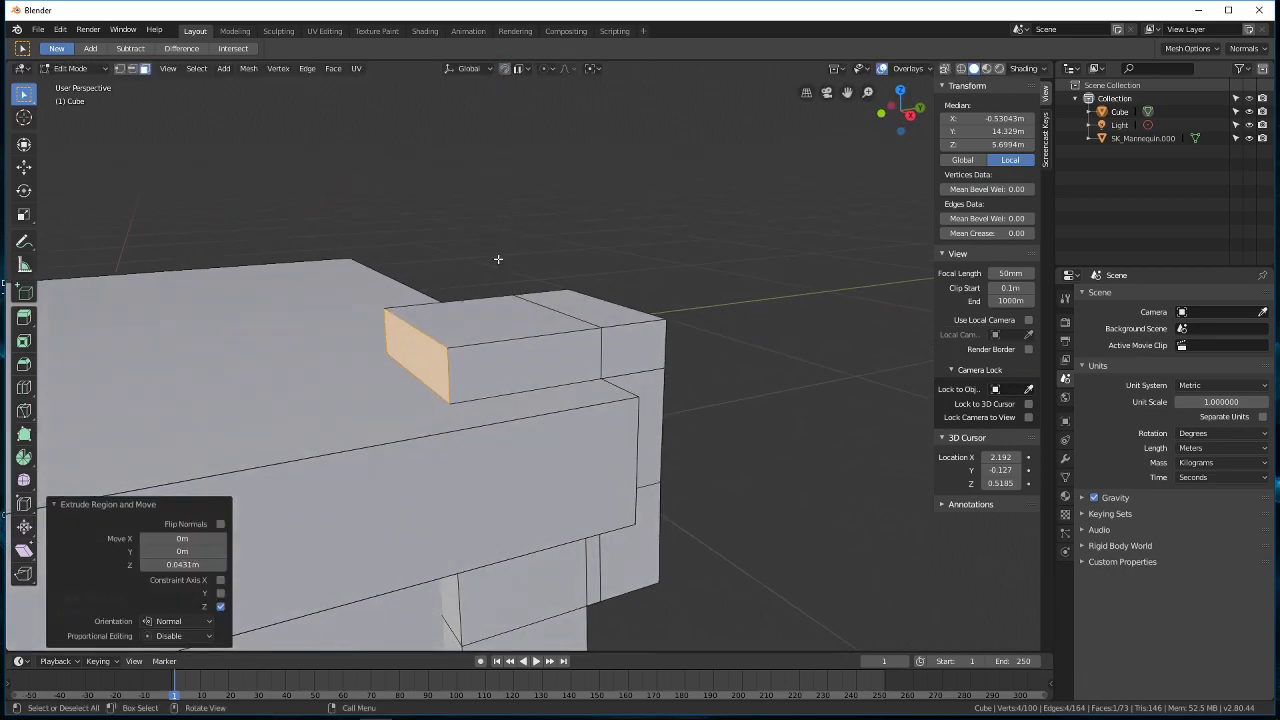
key(g)
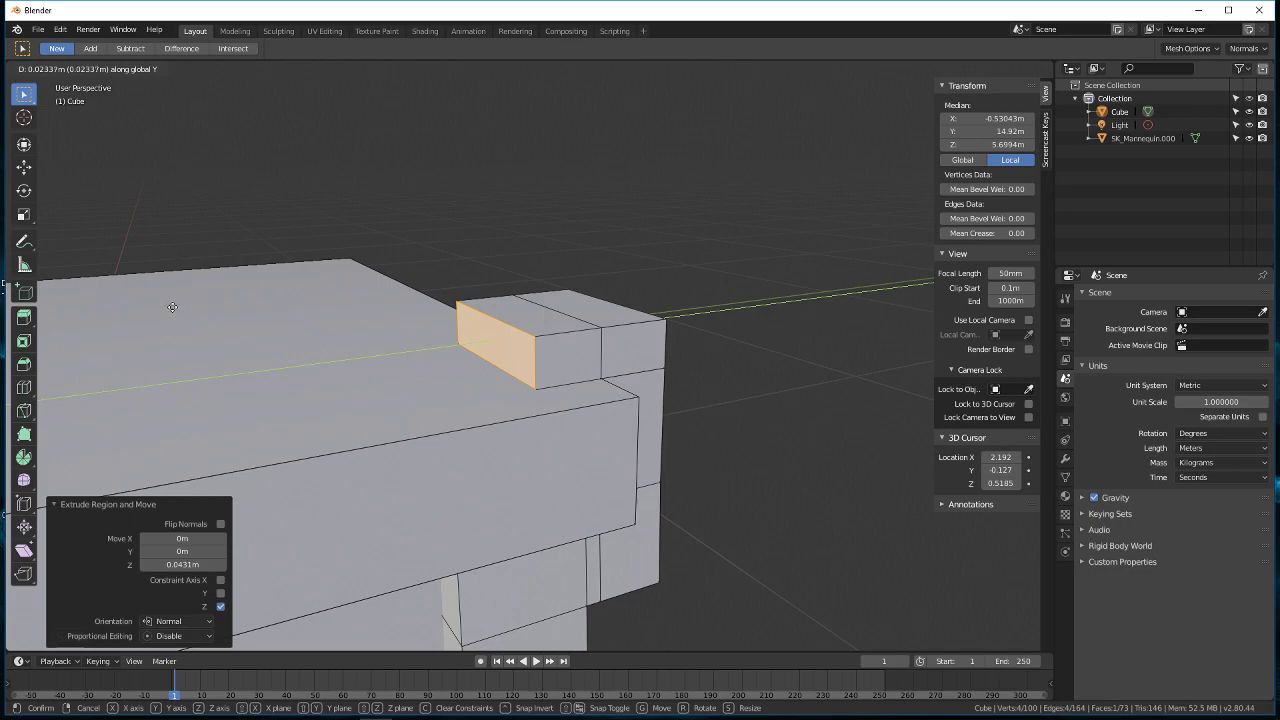
click(142, 310)
Step: Examine the rear leg and its new upright on the whole chair in Object Mode, then return to Edit Mode
middle_drag(603, 437, 514, 480)
scroll(581, 224, down, 6)
key(Tab)
scroll(551, 443, down, 3)
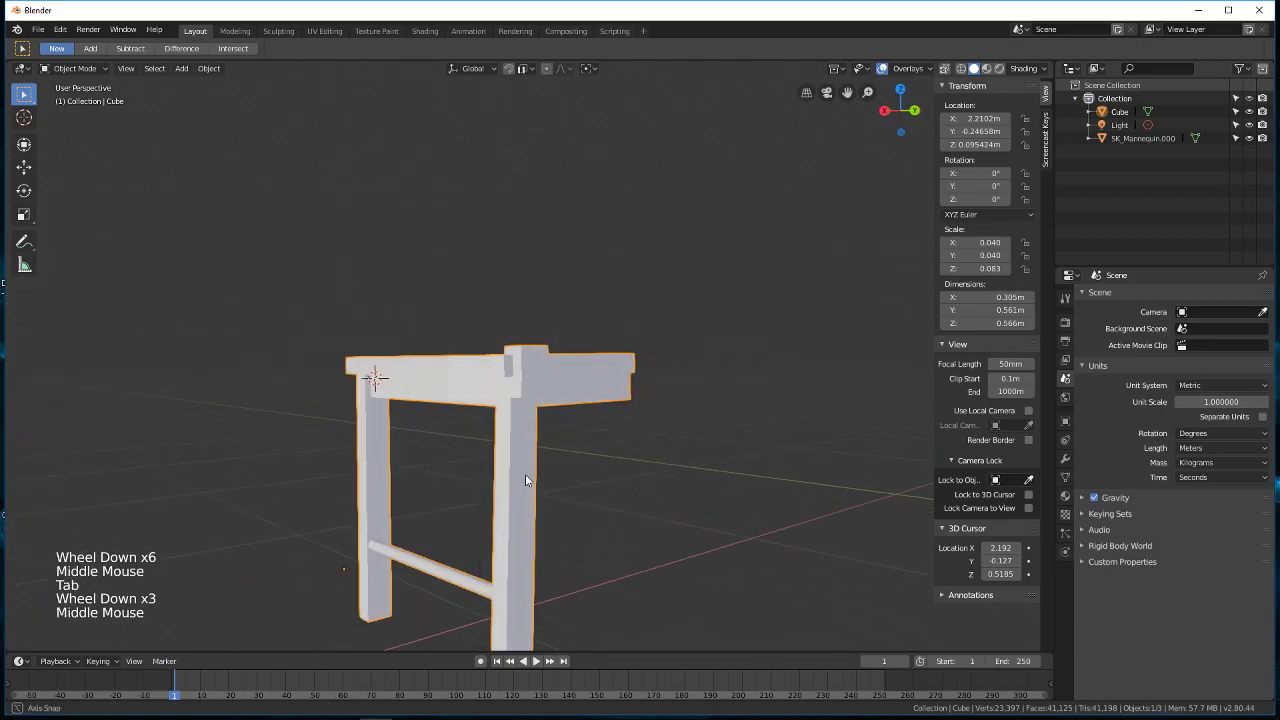
scroll(634, 506, up, 4)
key(Tab)
Step: Extrude the two top faces of the rear upright upward until the chair is about 1.11 m tall overall
scroll(658, 424, up, 1)
scroll(658, 424, up, 1)
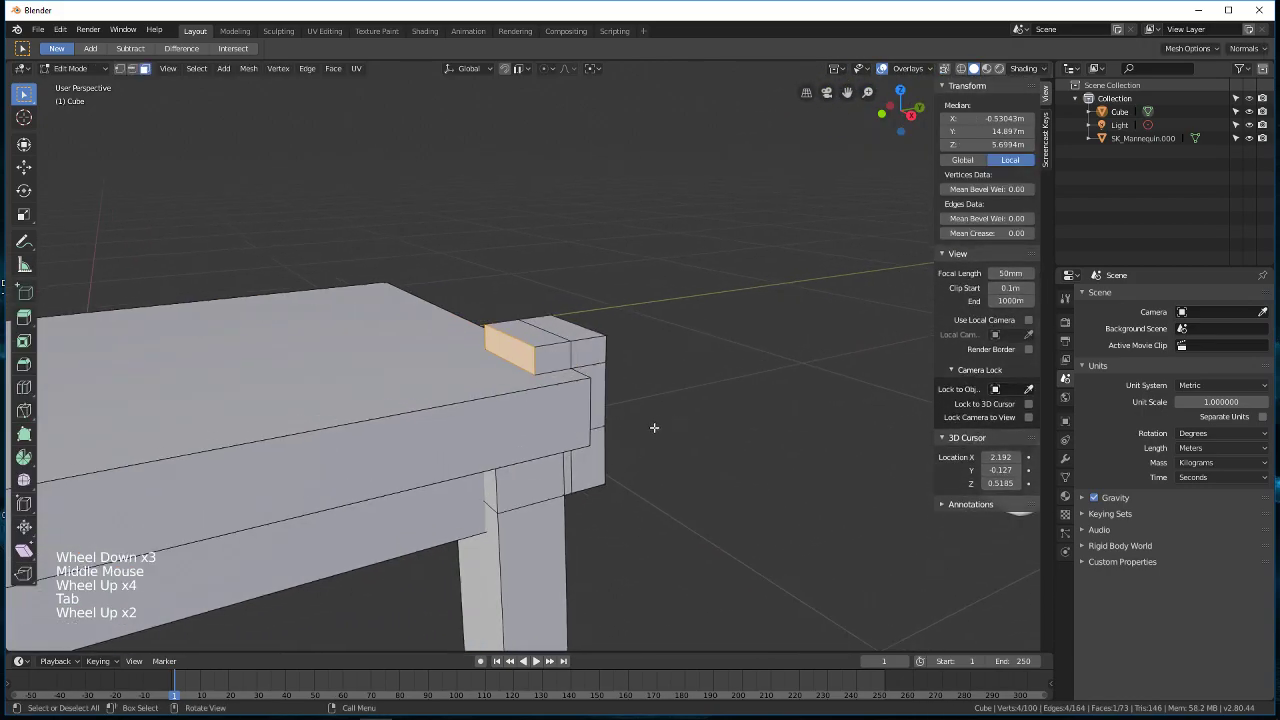
scroll(671, 392, up, 2)
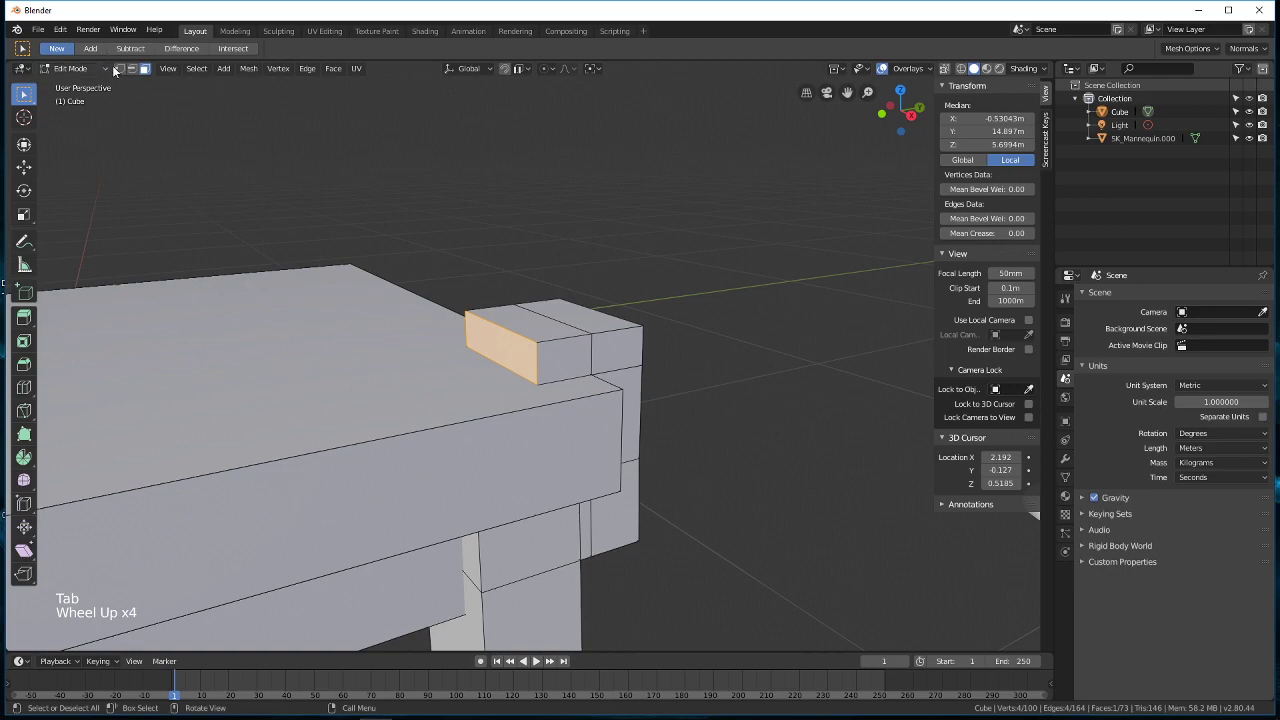
shift+click(600, 325)
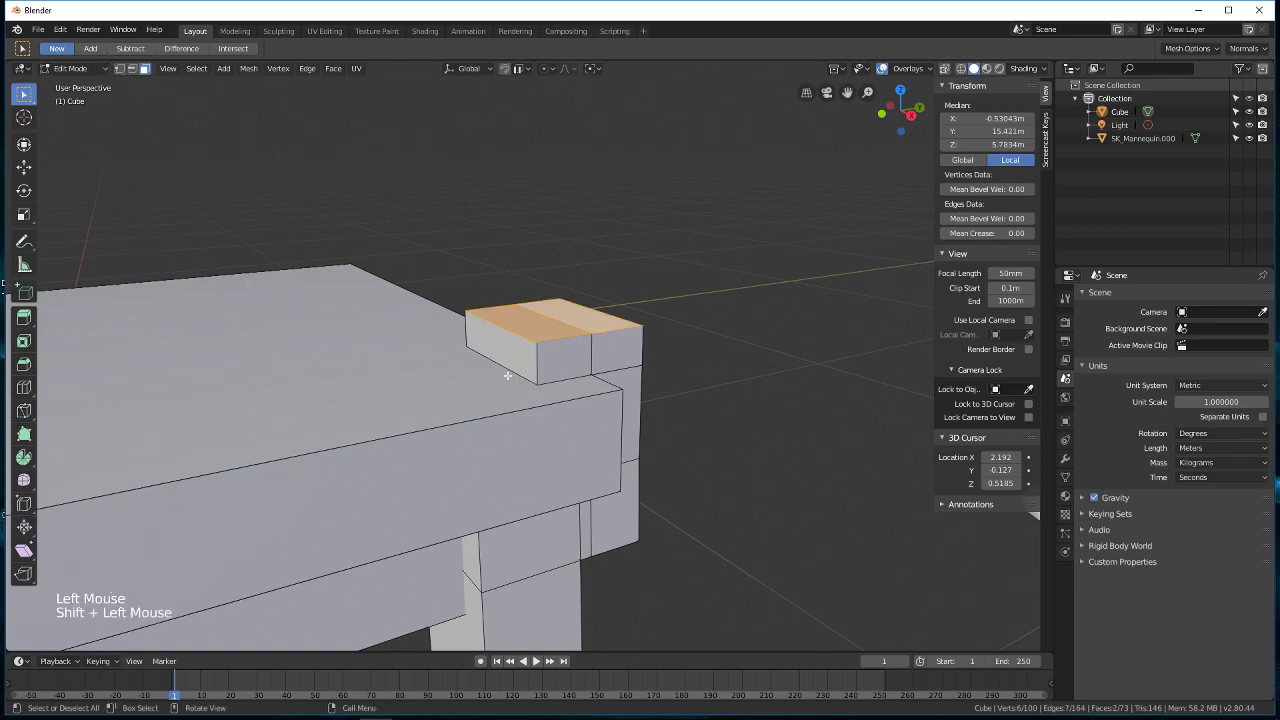
scroll(600, 380, down, 11)
middle_drag(602, 410, 604, 417)
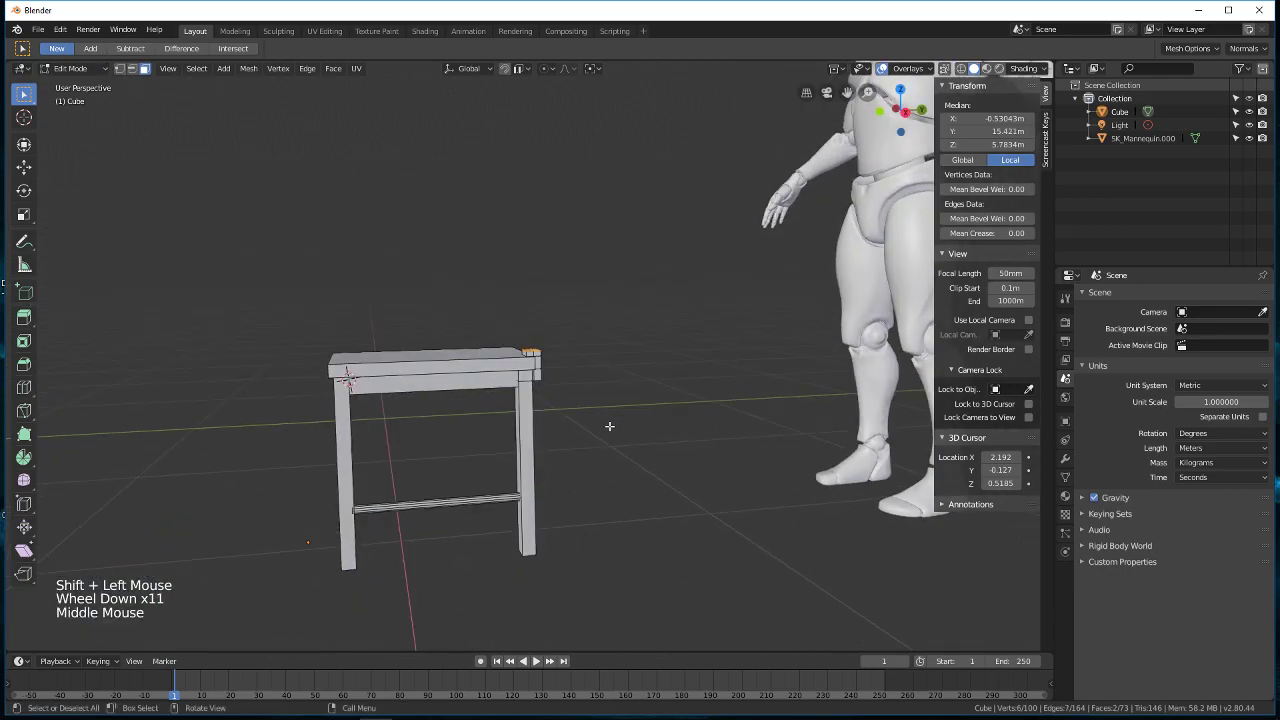
key(e)
click(643, 220)
middle_drag(643, 220, 560, 419)
key(Tab)
scroll(594, 368, down, 2)
Step: Switch to GIMP to study the backrest uprights in the chair photo, then return to Blender and compare the model
key(super)
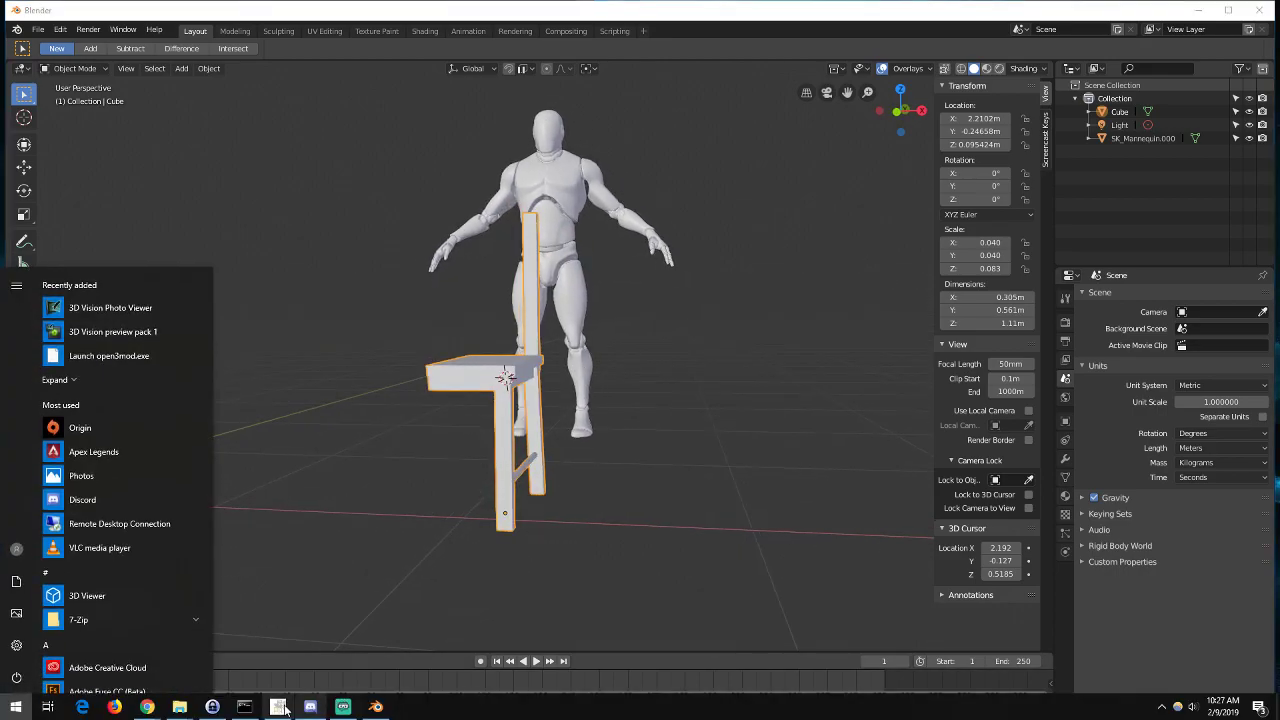
click(310, 706)
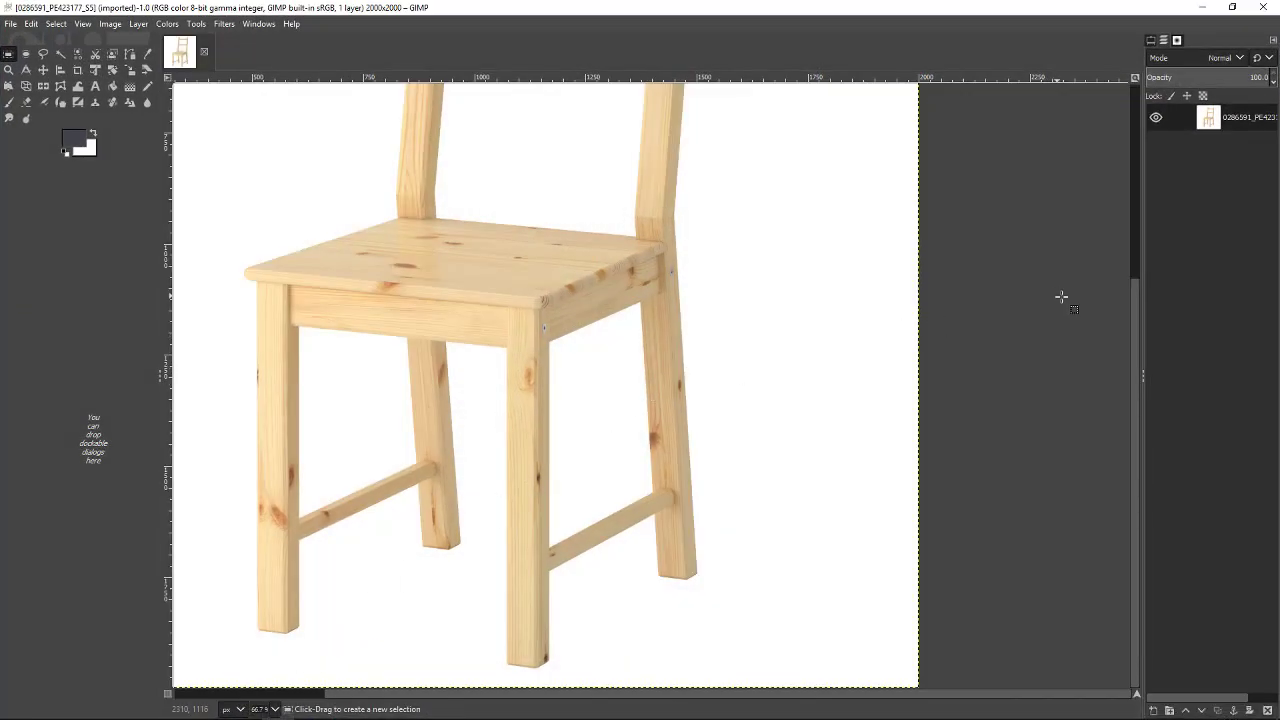
drag(1140, 343, 1141, 133)
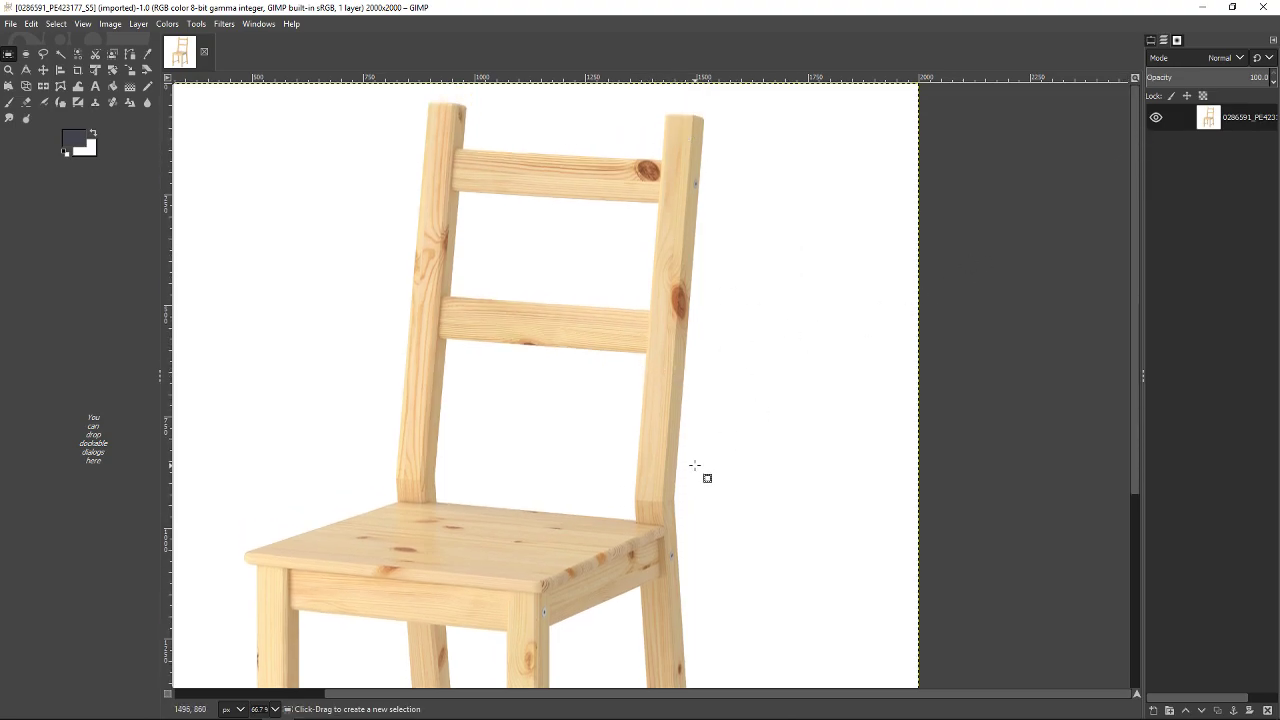
click(1211, 10)
middle_drag(655, 287, 569, 502)
scroll(520, 306, up, 6)
scroll(568, 507, down, 3)
scroll(557, 409, up, 2)
middle_drag(557, 409, 577, 284)
Step: Lean the upright backward by moving its top faces along Y until the chair is about 0.648 m deep
key(Tab)
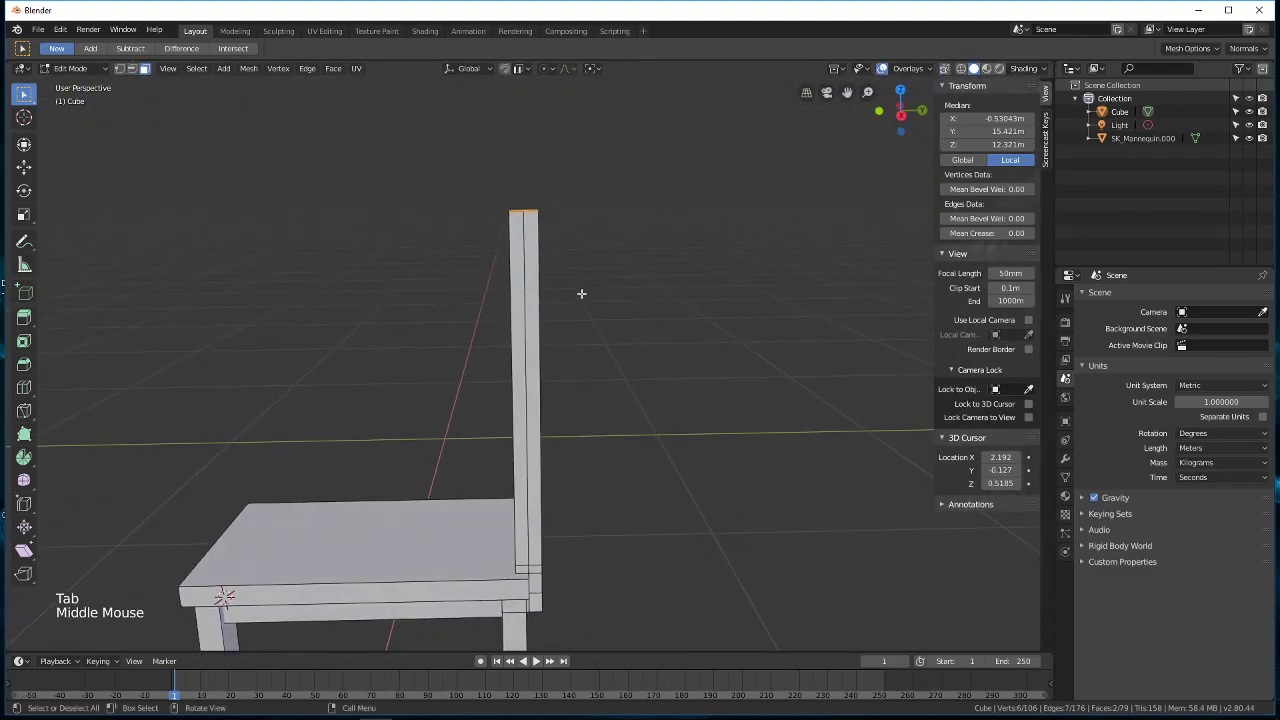
key(g)
key(y)
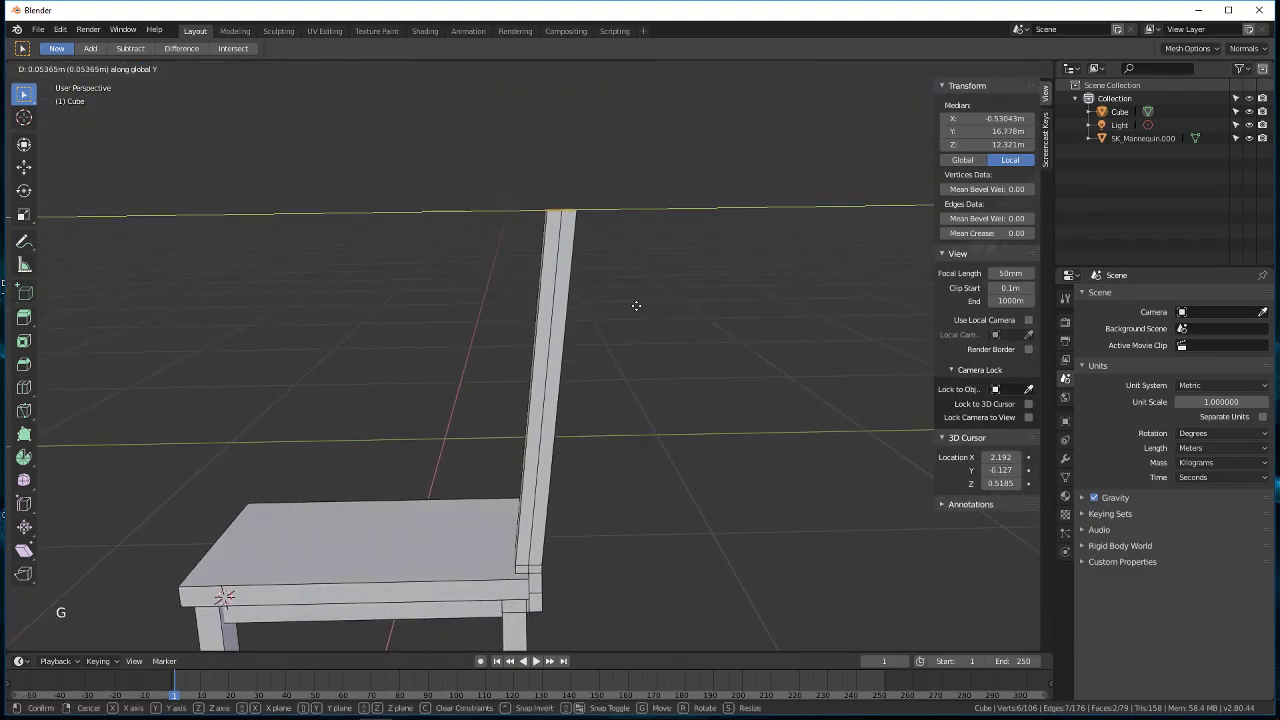
click(658, 303)
scroll(658, 303, down, 4)
middle_drag(658, 303, 506, 430)
key(Tab)
scroll(604, 389, down, 3)
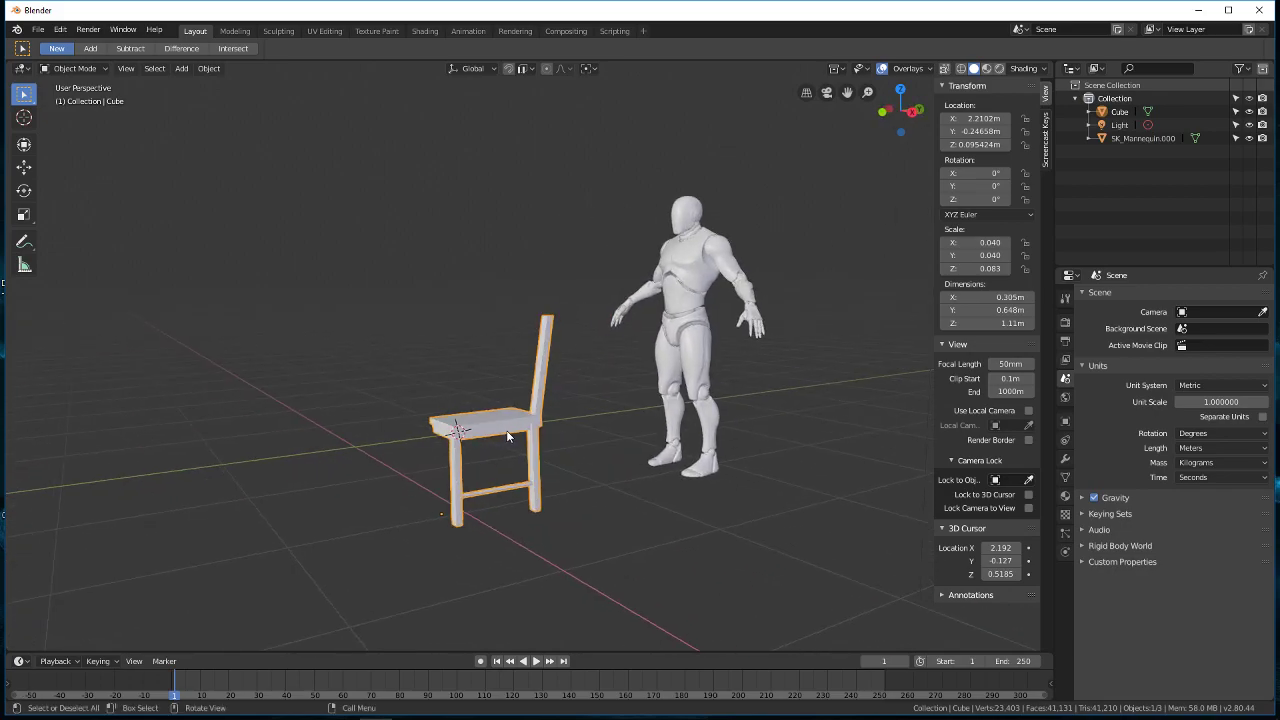
Step: Lengthen the backrest upright by moving its top faces 0.0903 m up along Z
scroll(506, 430, up, 3)
key(Tab)
scroll(623, 357, up, 1)
mouse_move(623, 357)
middle_down()
mouse_move(623, 400)
mouse_move(646, 366)
middle_up()
scroll(640, 405, up, 3)
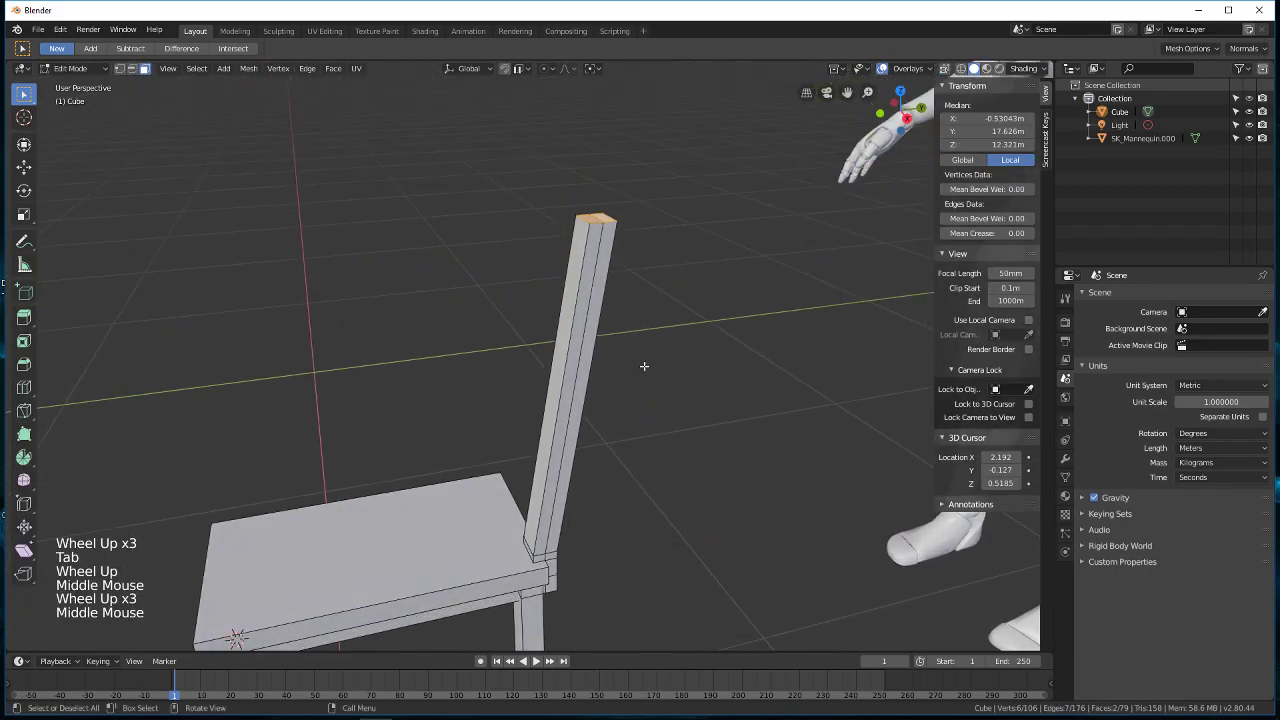
key(g)
key(z)
click(651, 302)
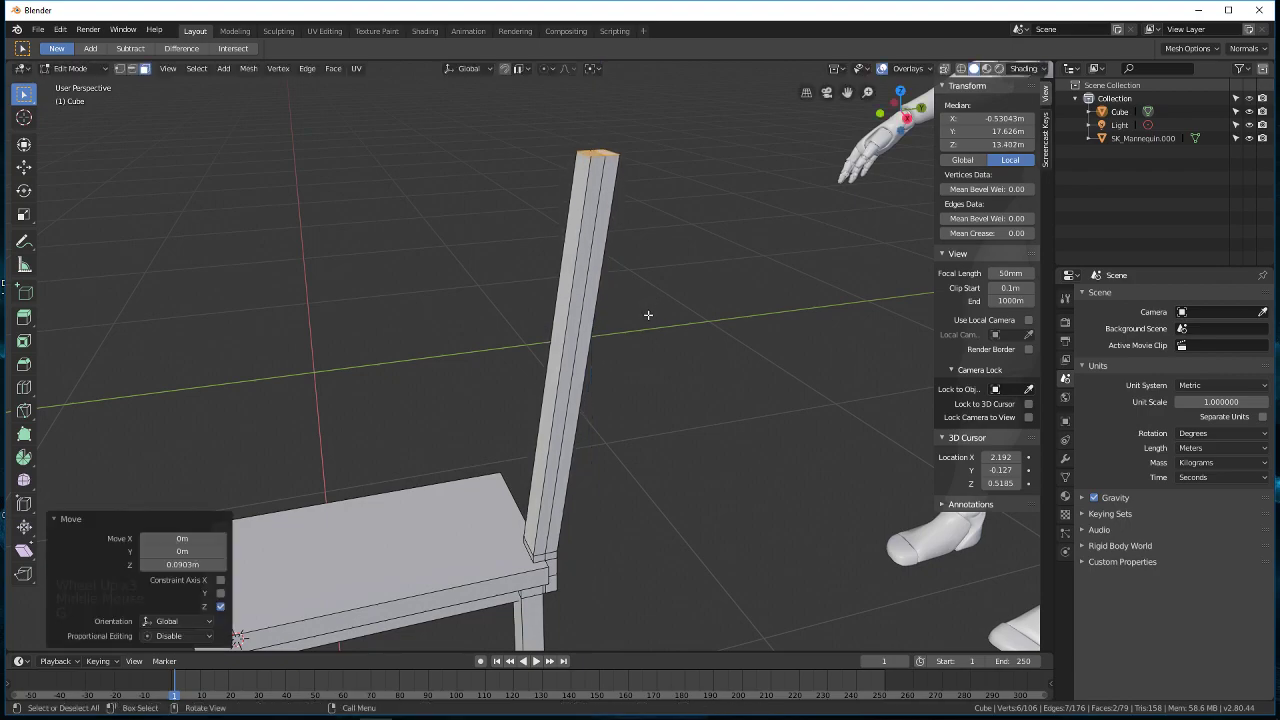
scroll(651, 306, down, 5)
key(Tab)
middle_drag(651, 391, 539, 323)
scroll(640, 399, down, 3)
scroll(572, 426, up, 7)
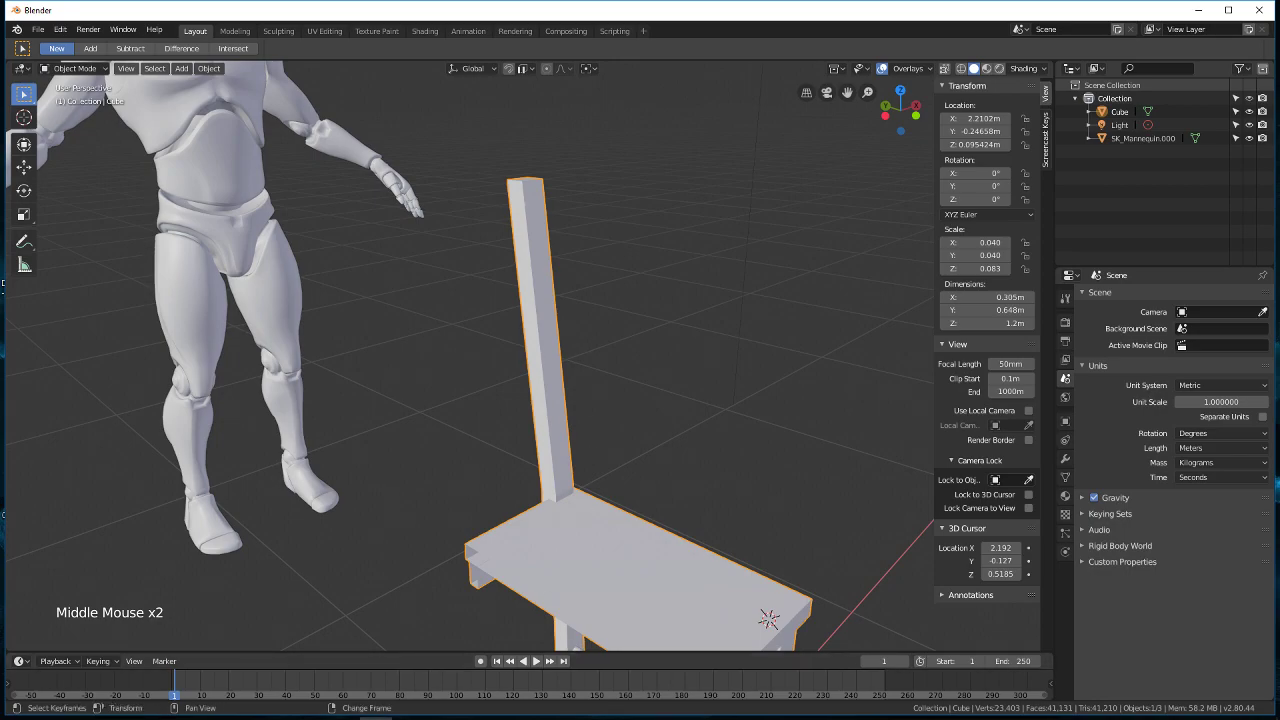
Step: Switch to GIMP to examine the photo's backrest and legs, then return to Blender and compare the chair's proportions
mouse_move(339, 716)
click(278, 707)
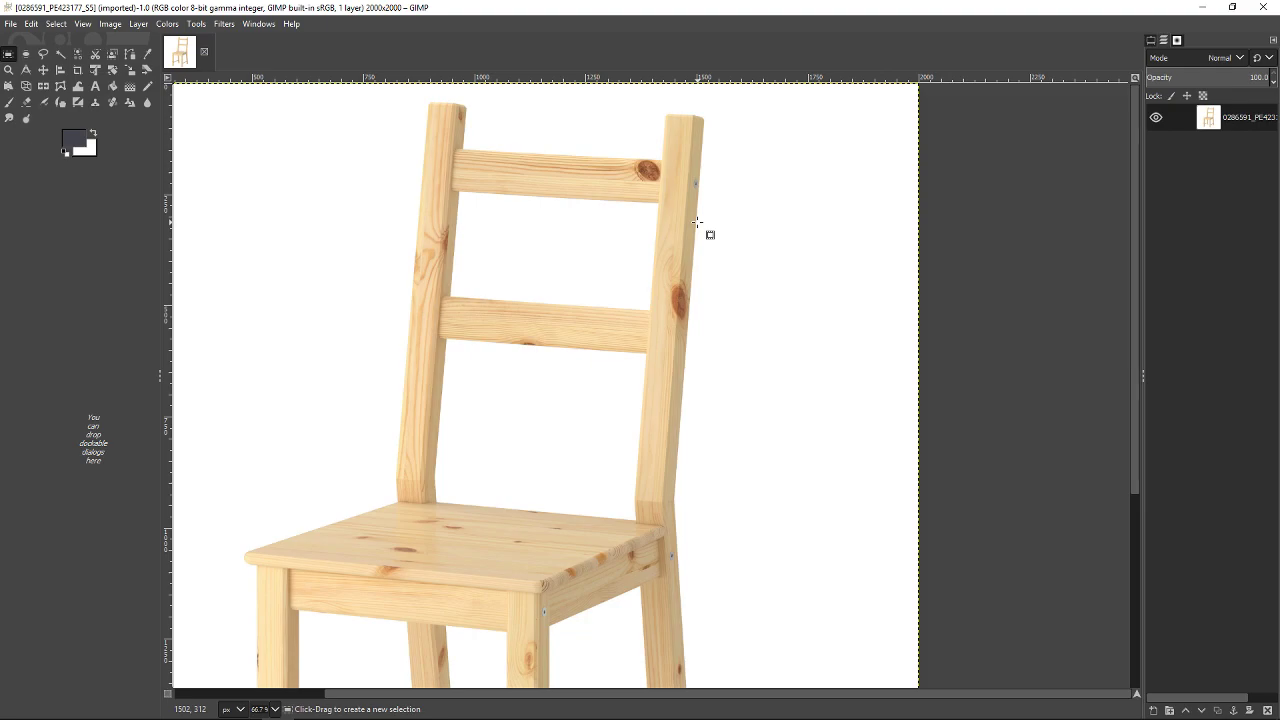
scroll(716, 299, down, 5)
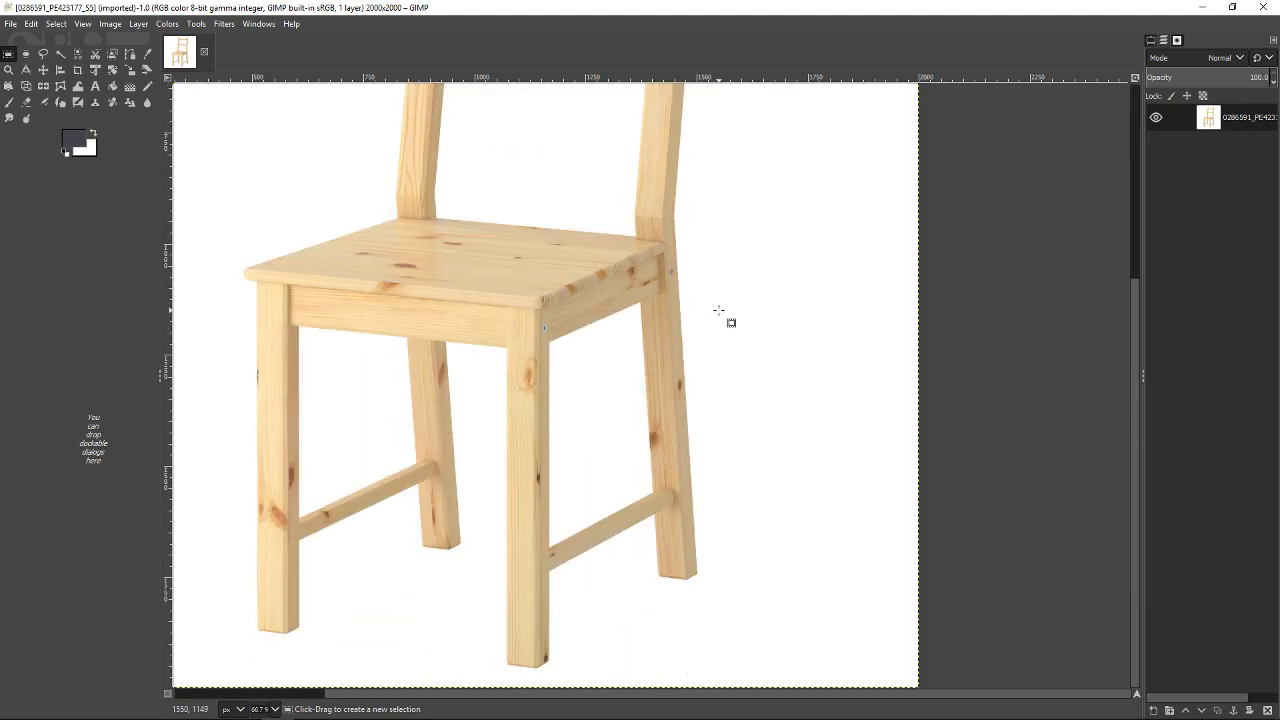
scroll(718, 311, up, 5)
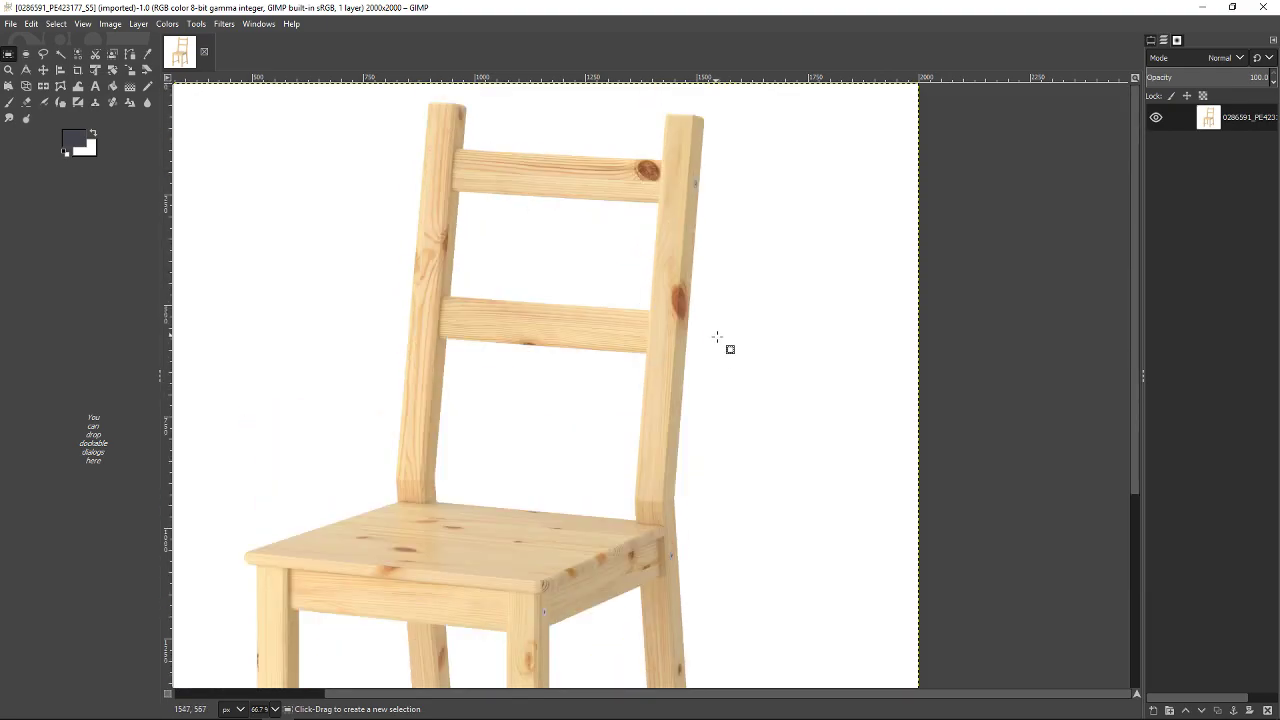
scroll(716, 335, down, 5)
click(1204, 8)
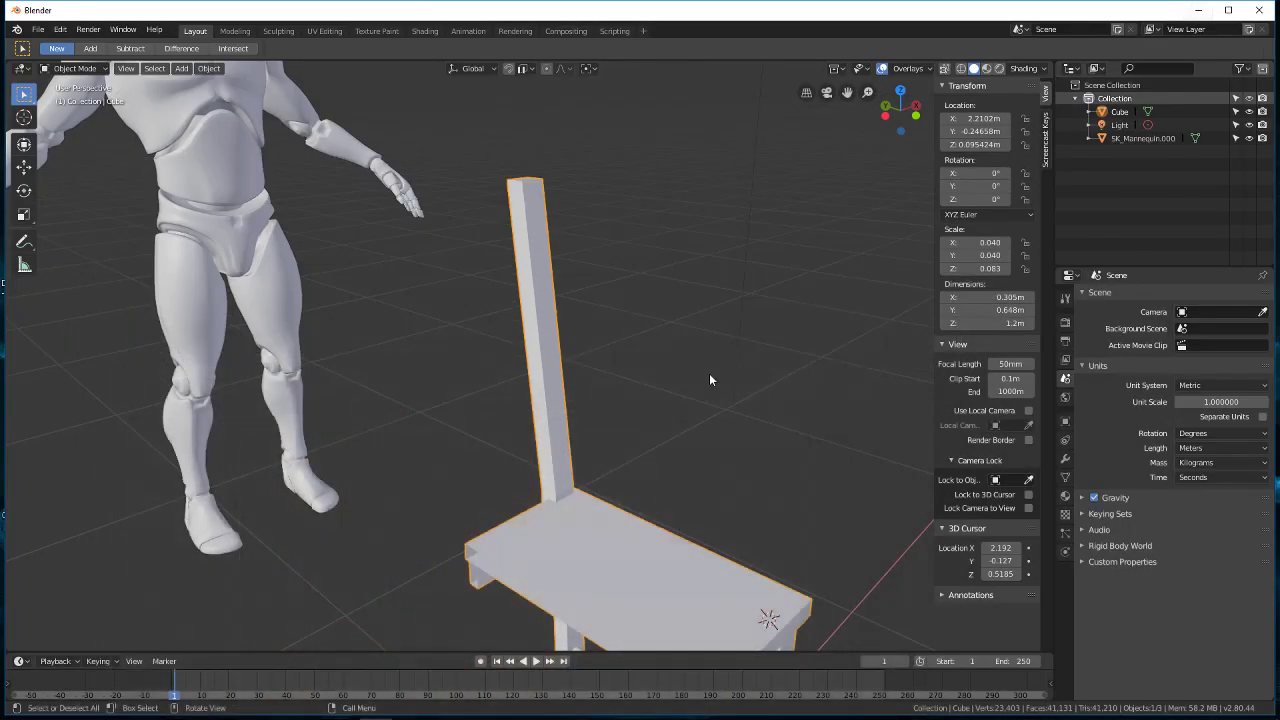
scroll(724, 368, down, 4)
middle_drag(697, 401, 666, 434)
scroll(446, 380, down, 2)
scroll(600, 446, up, 3)
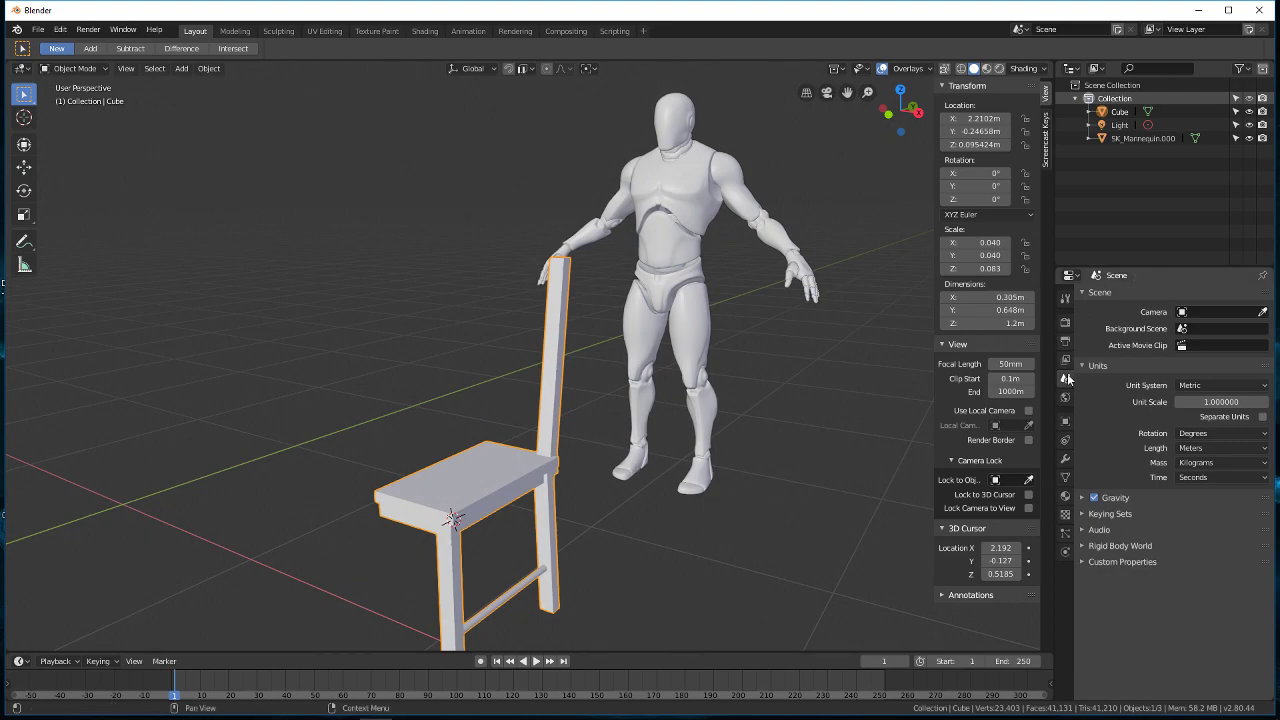
Step: Add a Mirror modifier on the X axis to the half chair
click(1066, 457)
click(1152, 293)
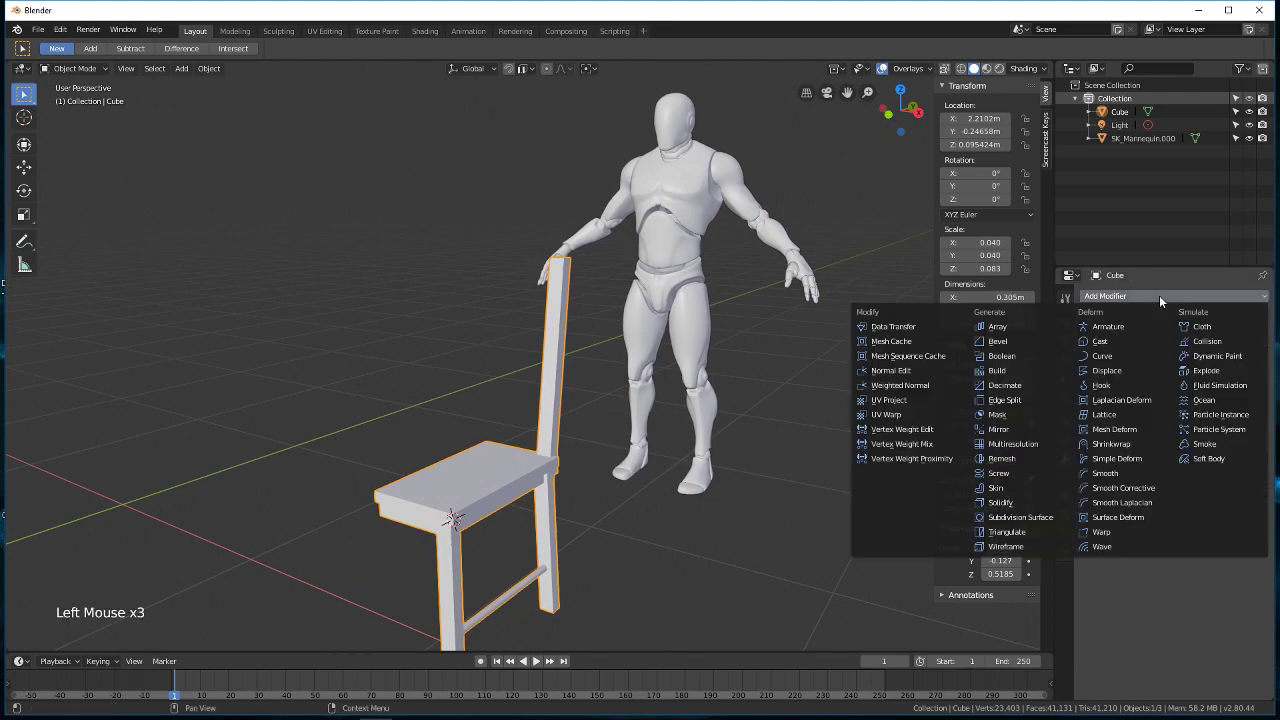
click(1023, 429)
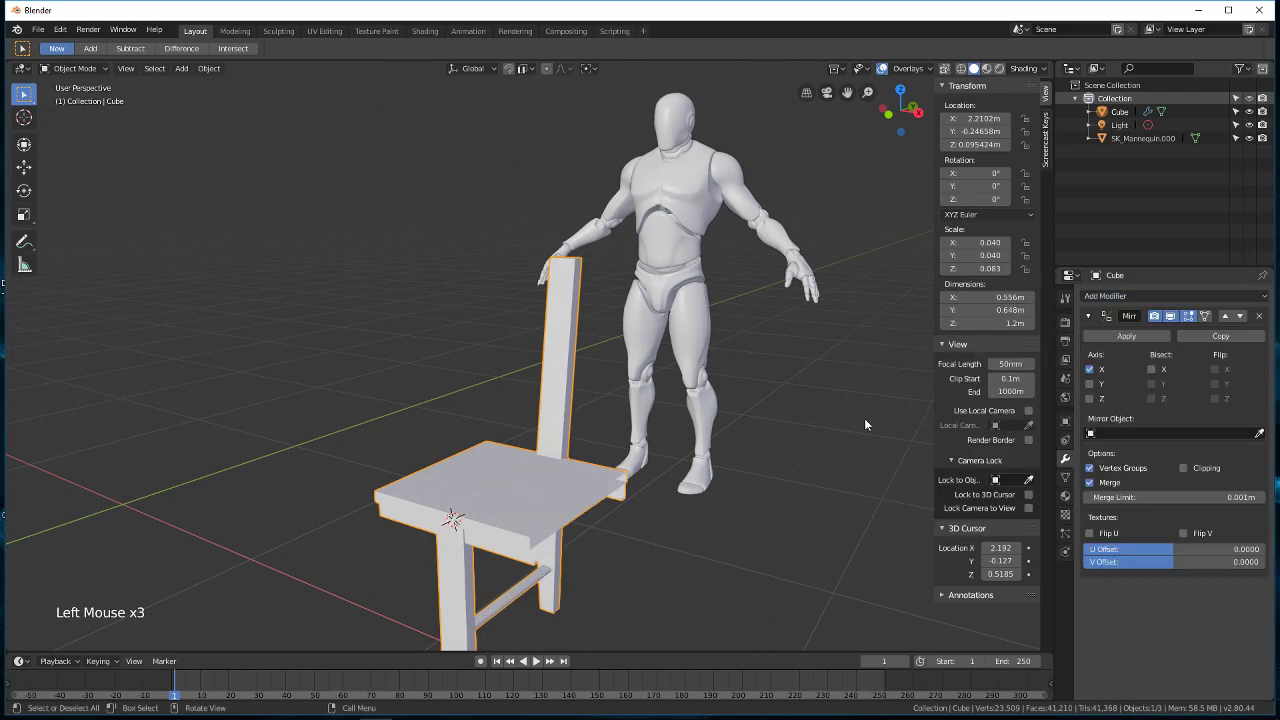
Step: Select the chair's entire mesh in Edit Mode and move it 0.307 m along X away from its mirrored copy
scroll(852, 418, down, 1)
middle_drag(852, 418, 460, 489)
mouse_move(684, 495)
middle_down()
mouse_move(699, 492)
mouse_move(689, 506)
middle_up()
key(Tab)
key(a)
key(g)
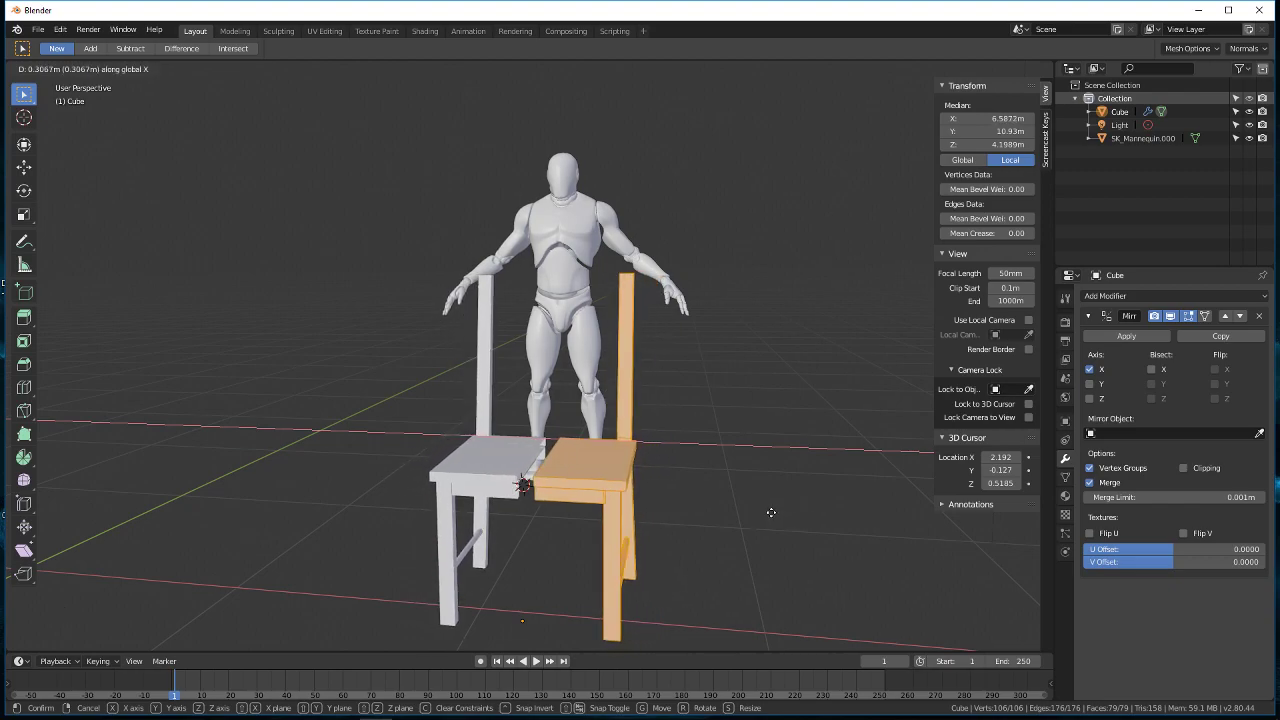
click(771, 512)
middle_drag(771, 512, 1148, 443)
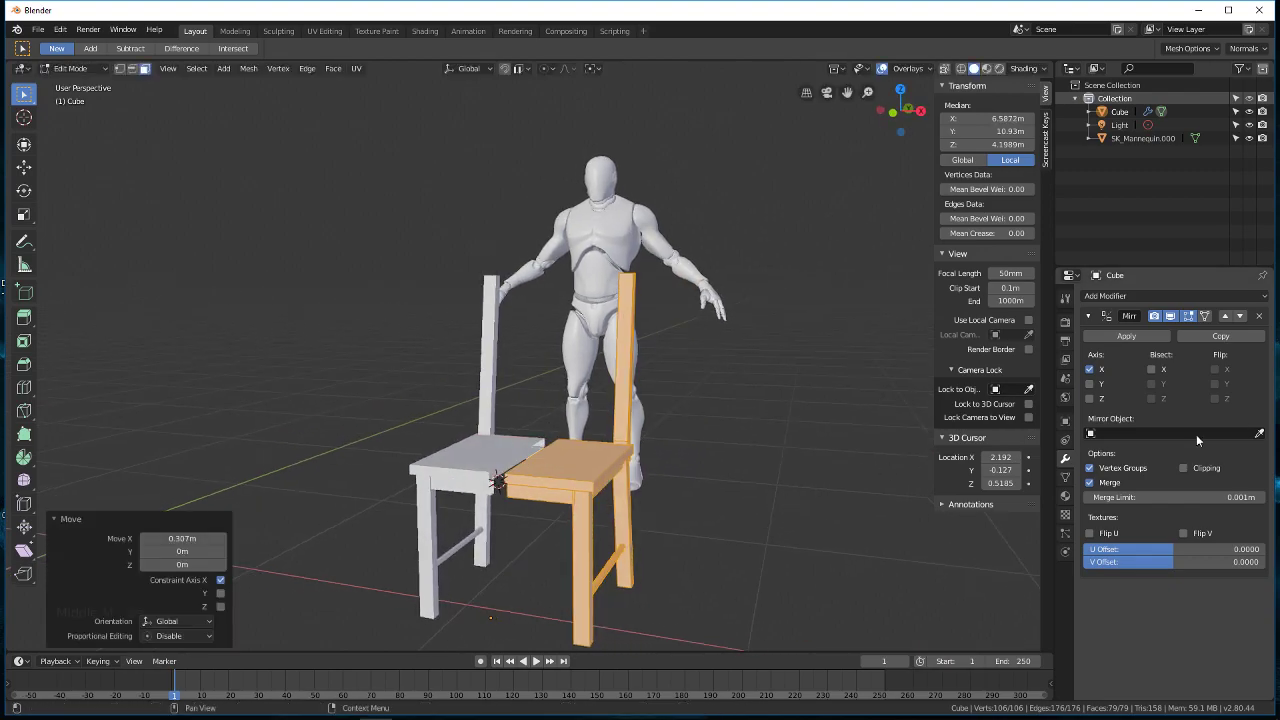
middle_drag(497, 481, 586, 480)
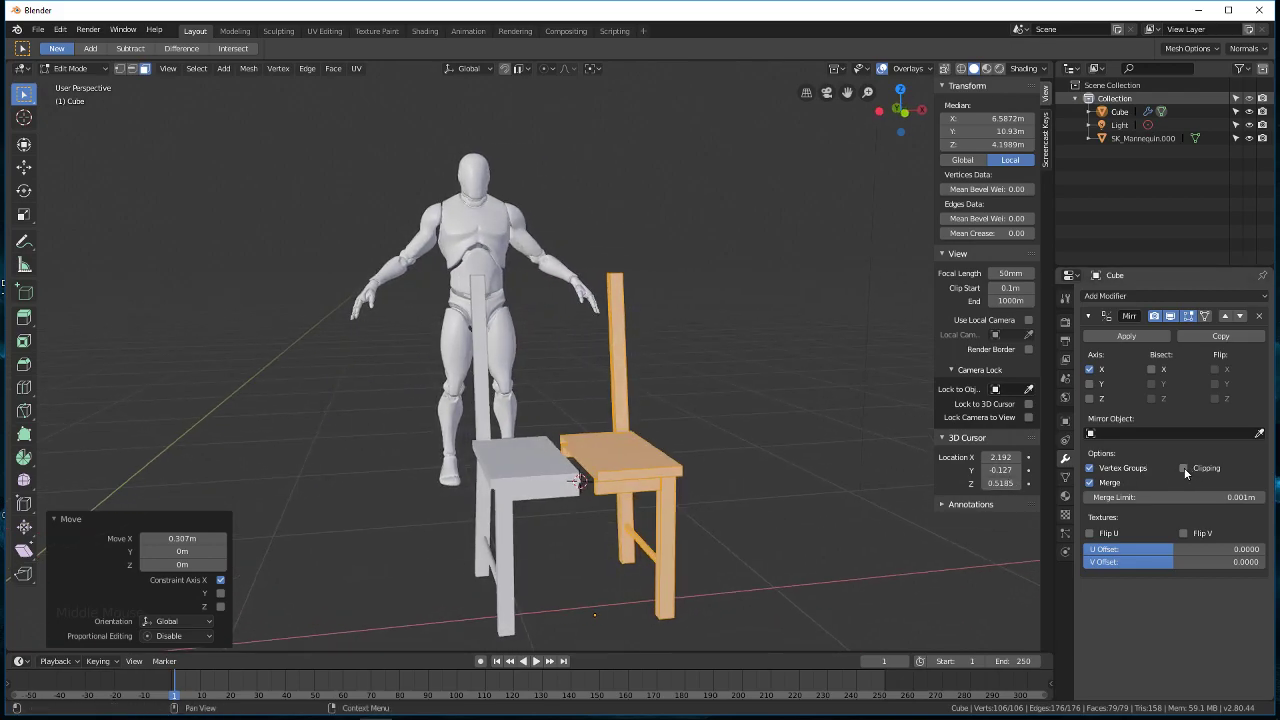
Step: Enable Clipping on the Mirror modifier and move the mesh -0.0499 m along X so both halves meet
click(1183, 467)
middle_drag(820, 478, 733, 465)
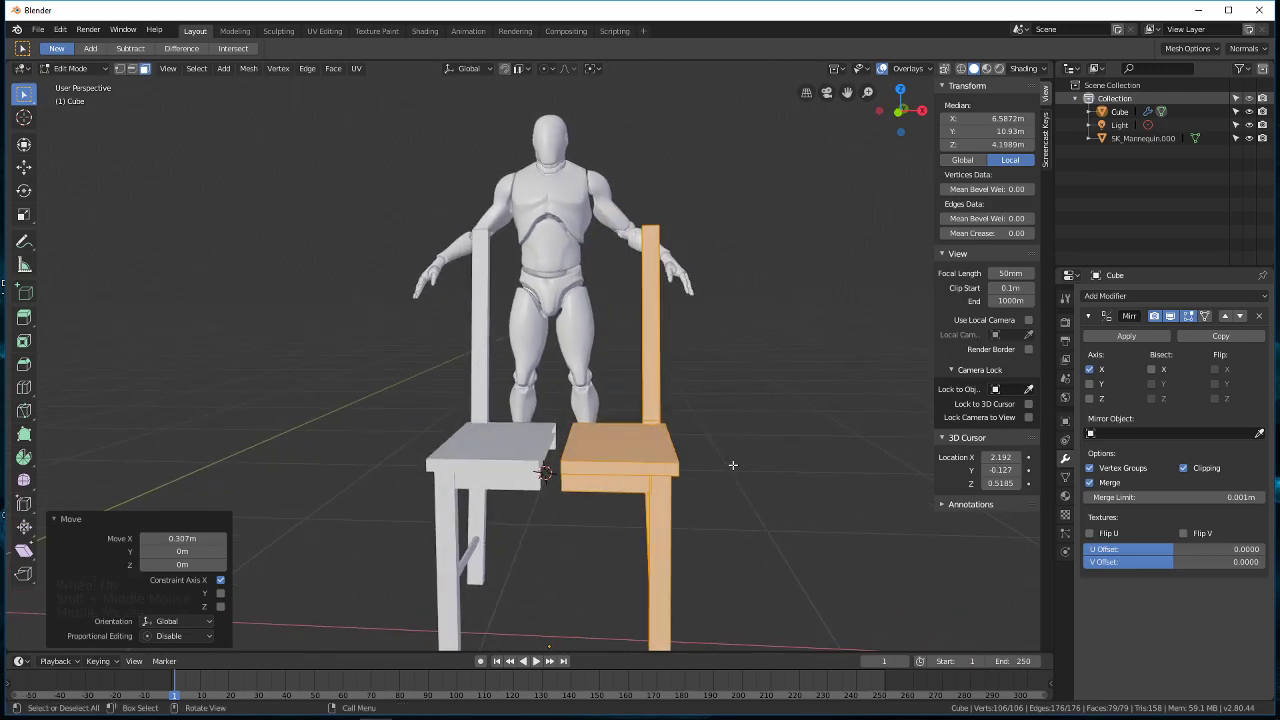
key(g)
key(x)
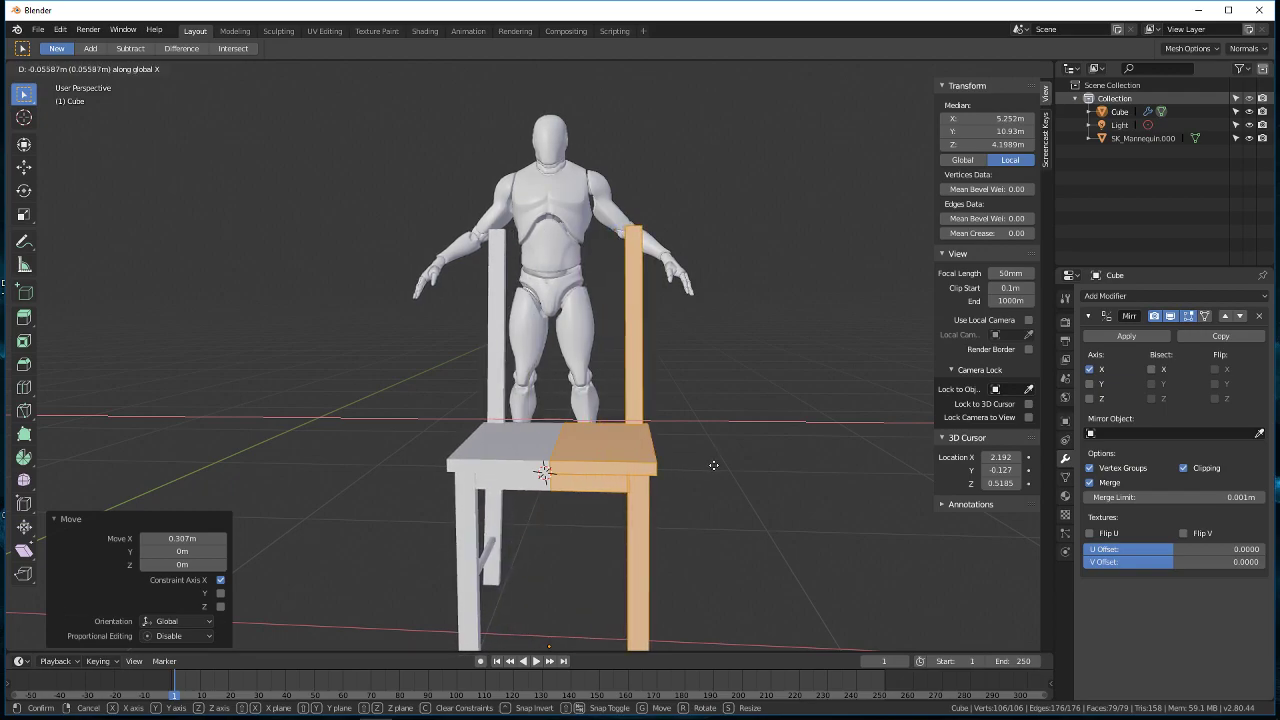
click(715, 466)
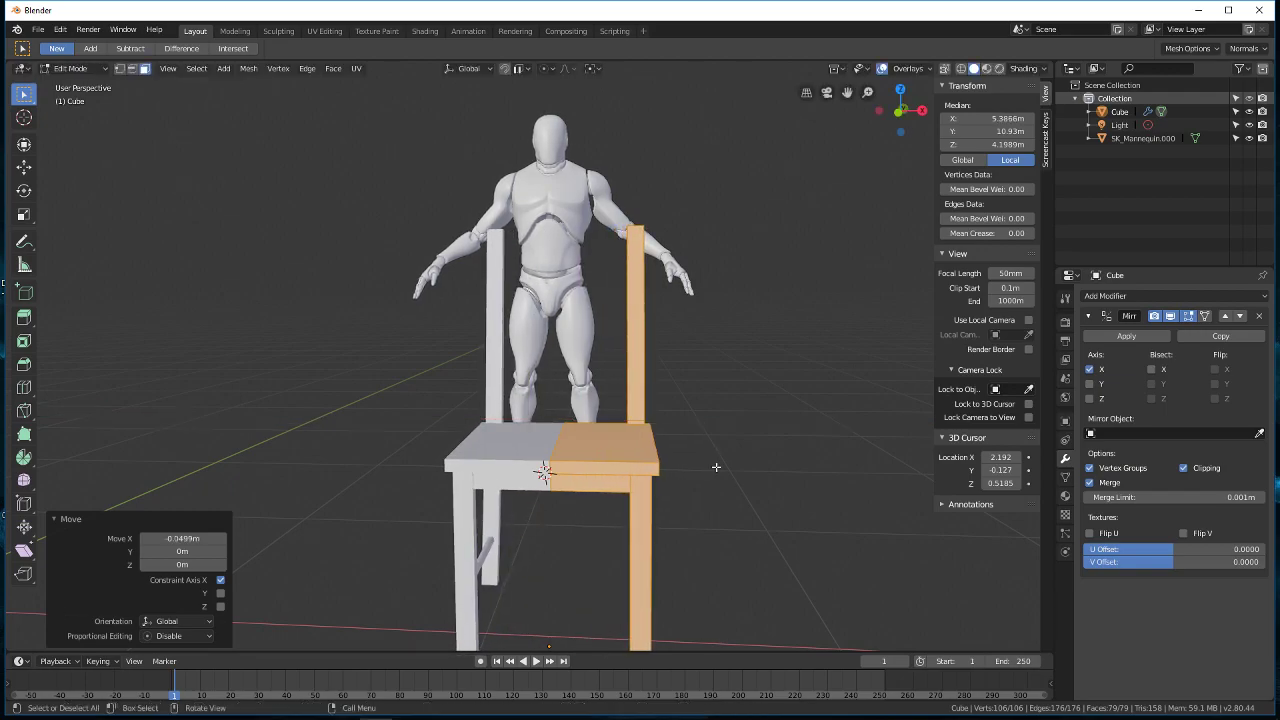
scroll(715, 466, down, 2)
middle_drag(715, 466, 686, 476)
key(Tab)
Step: Switch to GIMP to check the backrest slats in the reference photo, then return to Blender and inspect the two uprights
key(super)
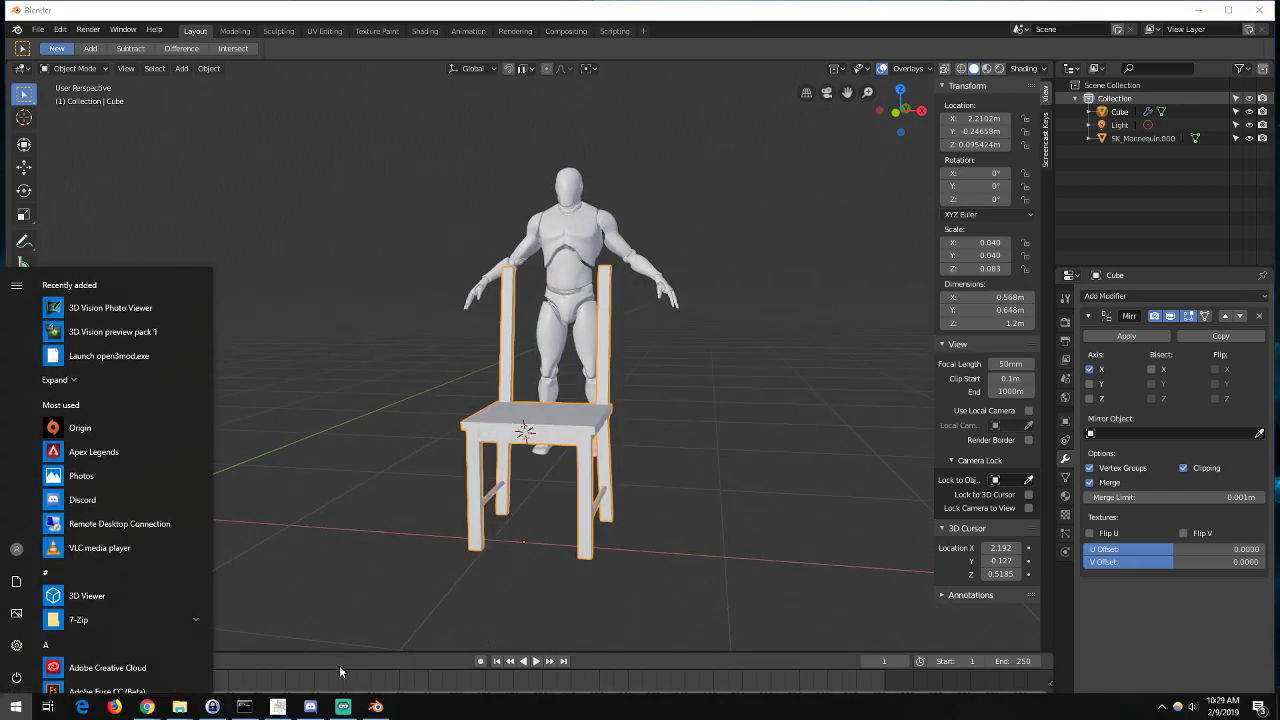
click(279, 707)
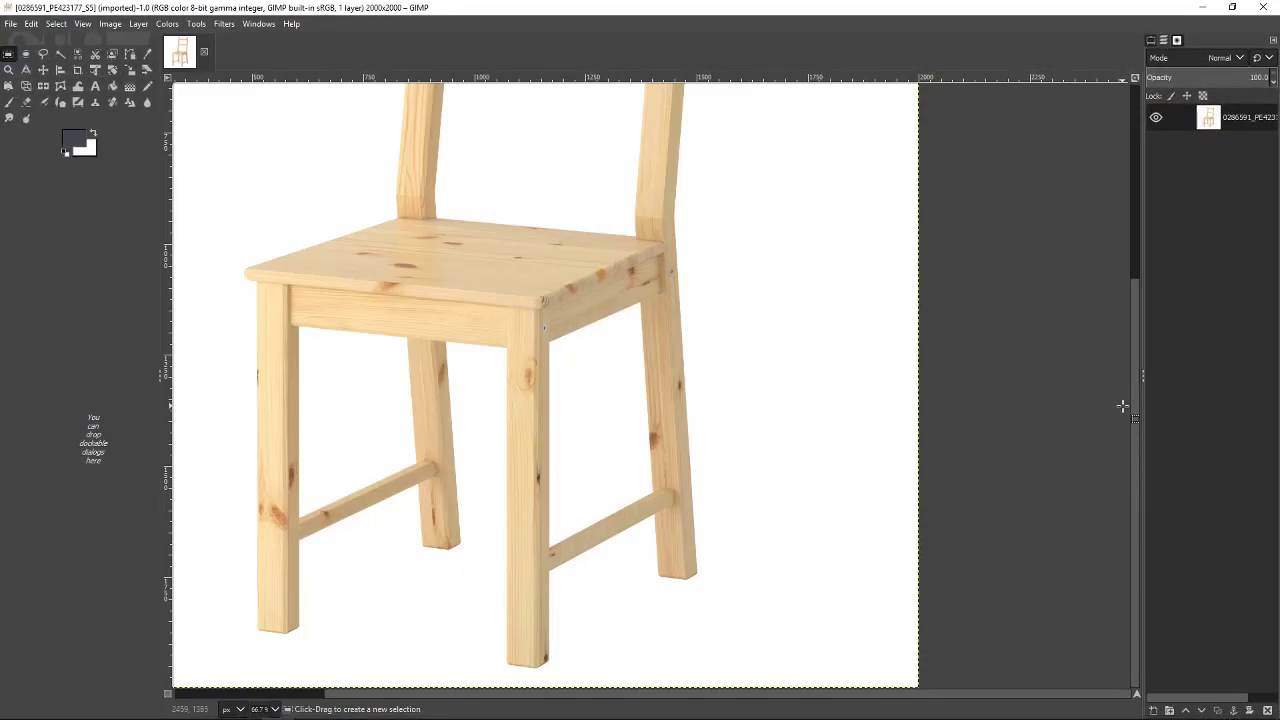
drag(1138, 435, 1148, 236)
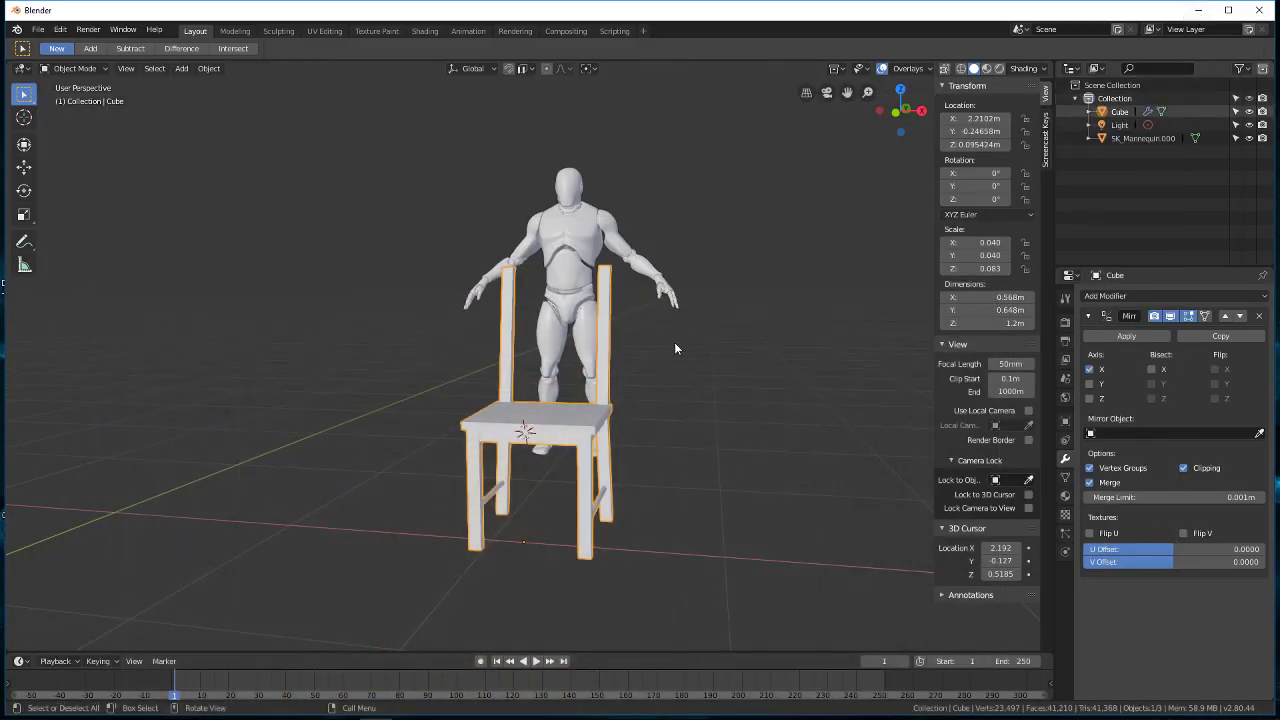
middle_drag(674, 342, 709, 432)
scroll(665, 392, up, 4)
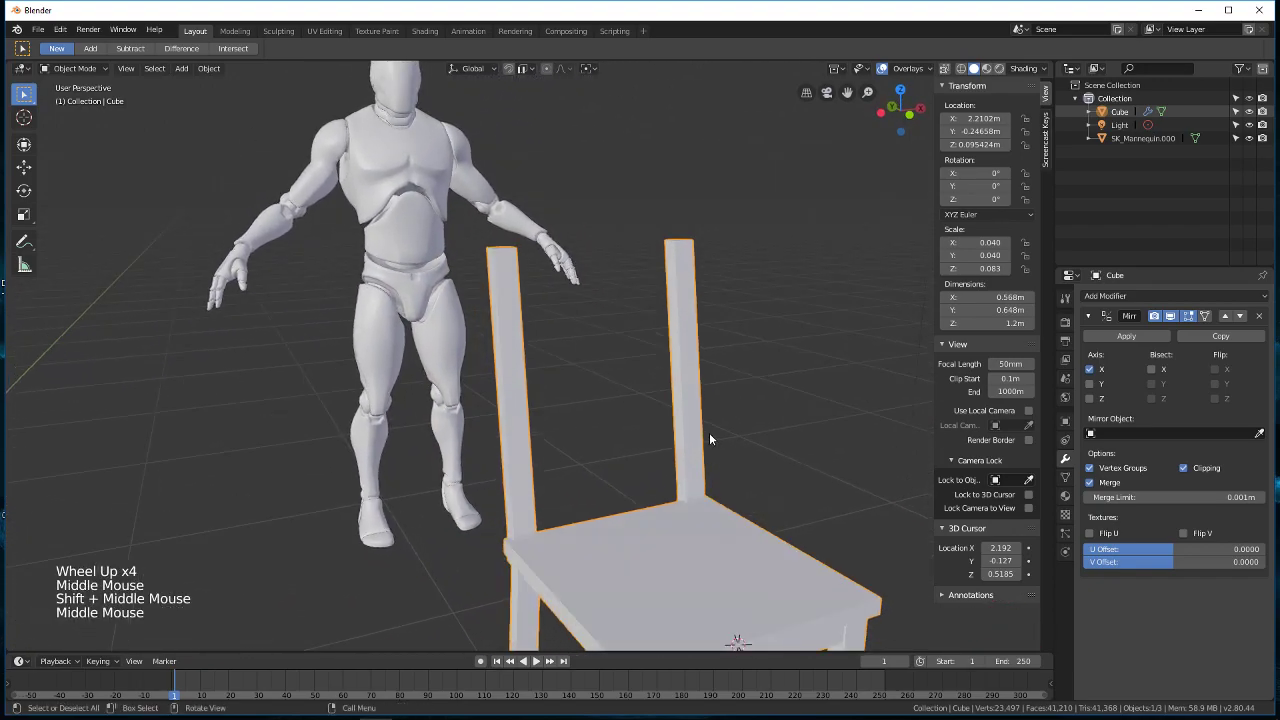
scroll(714, 432, up, 2)
scroll(714, 432, down, 3)
scroll(690, 400, up, 2)
scroll(671, 371, down, 2)
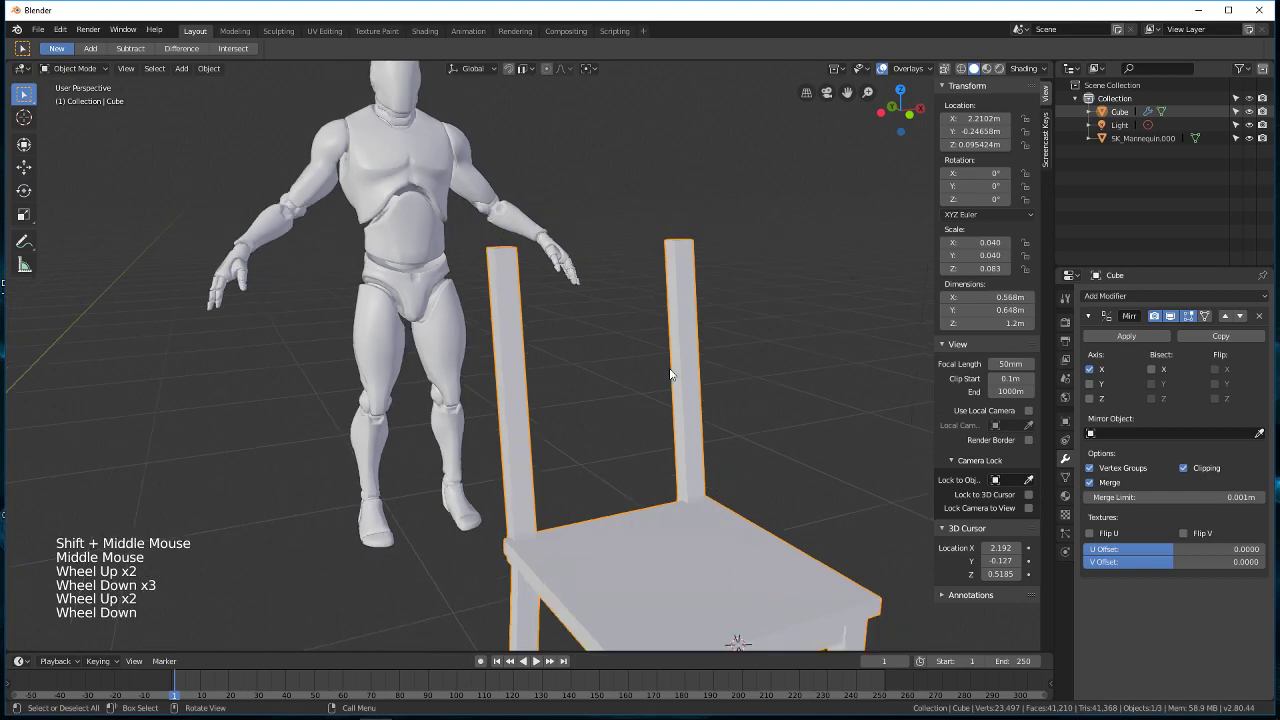
Step: Deselect all objects in the scene in Object Mode
key(Tab)
key(Tab)
key(a)
key(a)
key(a)
key(a)
key(a)
key(a)
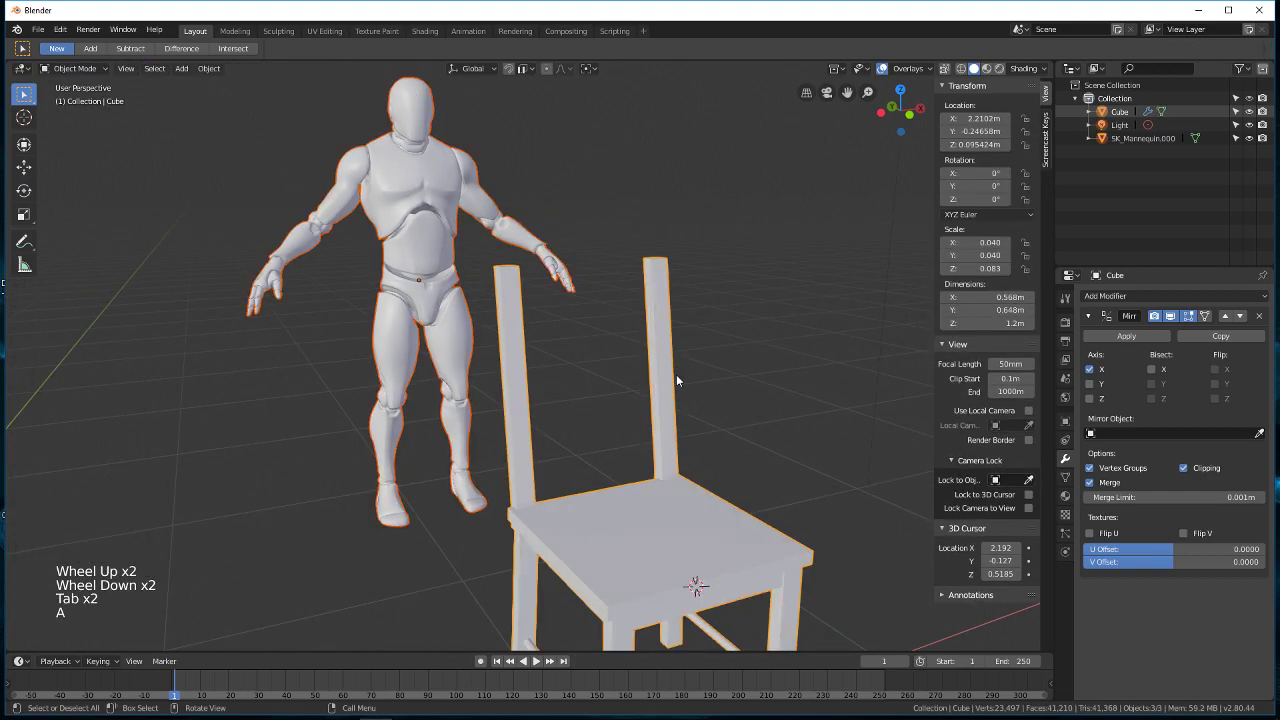
key(a)
key(a)
Step: Place the 3D cursor on the inner side of an upright near its top and add a cube mesh there
middle_drag(678, 377, 618, 412)
scroll(743, 443, down, 1)
scroll(743, 443, down, 2)
scroll(618, 412, up, 3)
scroll(618, 418, up, 2)
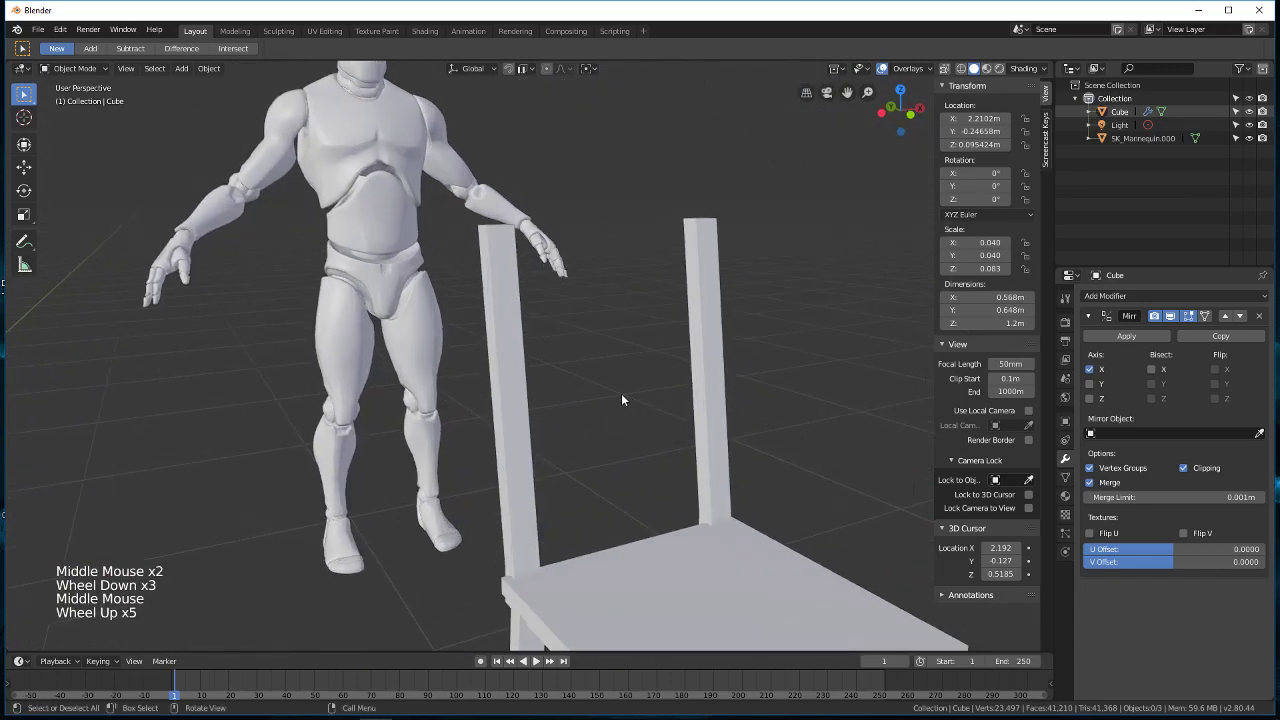
click(24, 117)
middle_drag(693, 285, 724, 366)
key(shift+a)
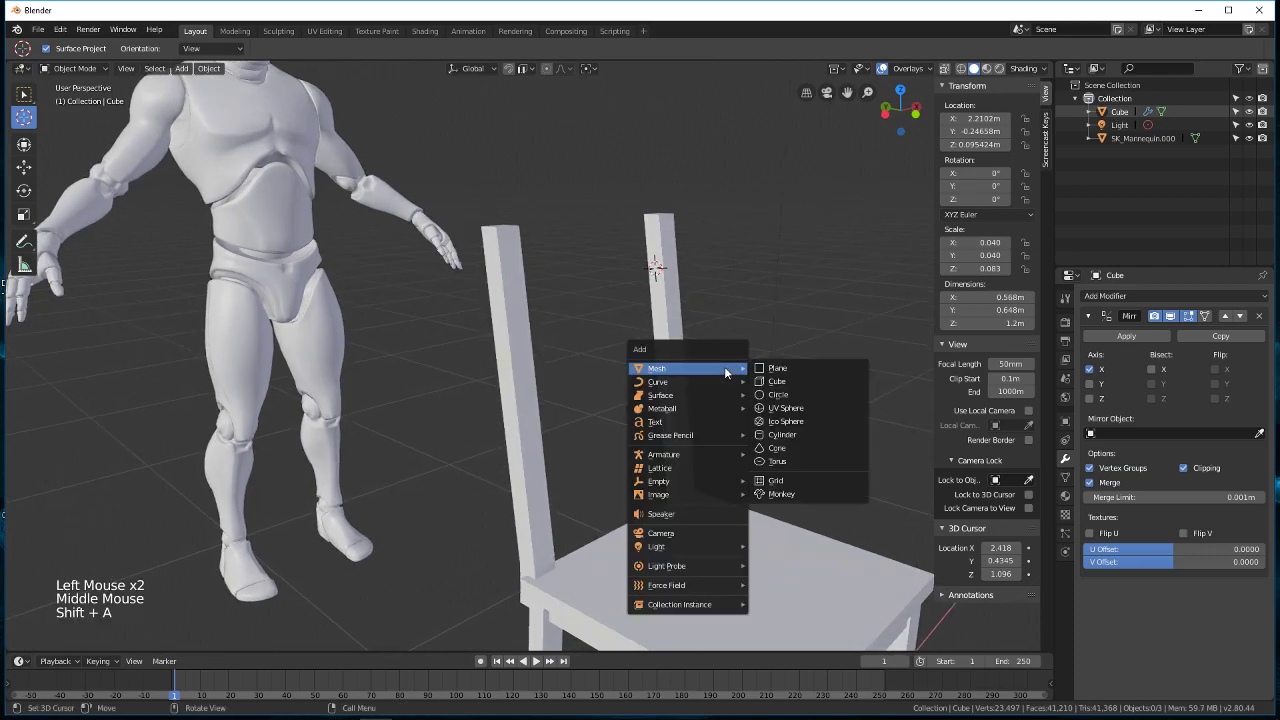
click(777, 382)
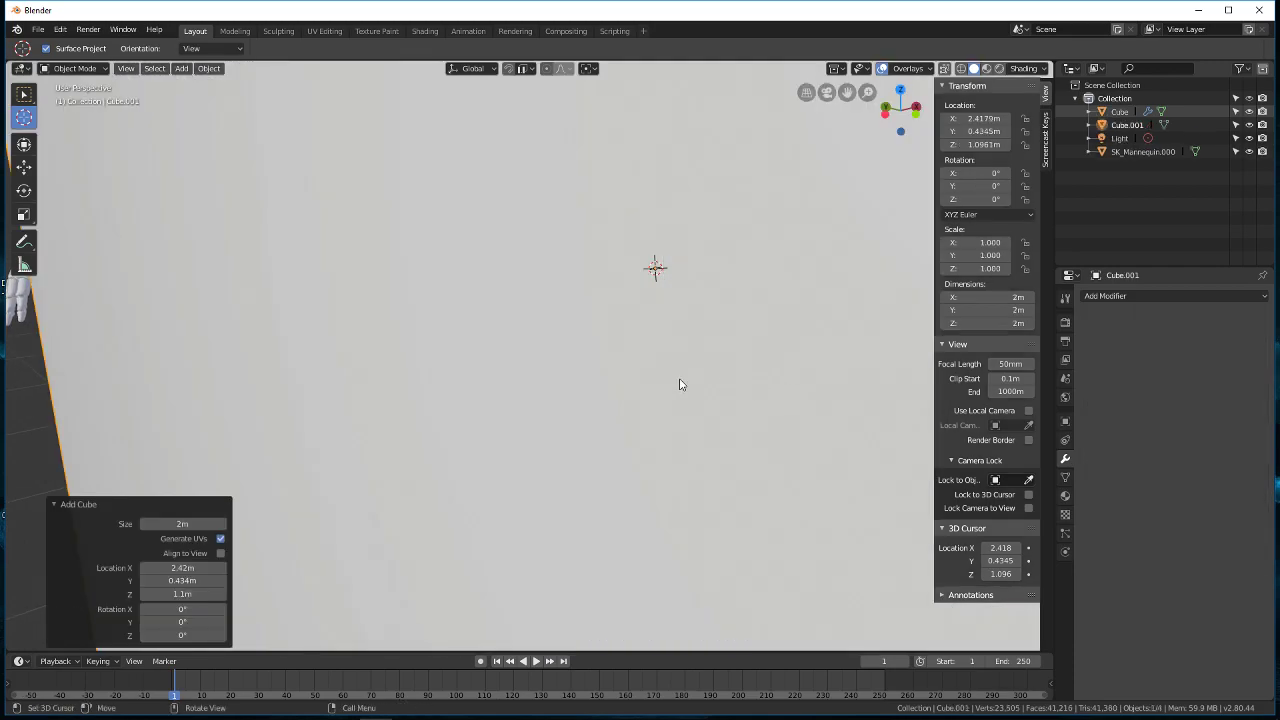
Step: Scale the new cube down uniformly to about 0.076 m so it sits beside the upright
scroll(668, 280, down, 4)
middle_drag(774, 394, 743, 406)
key(s)
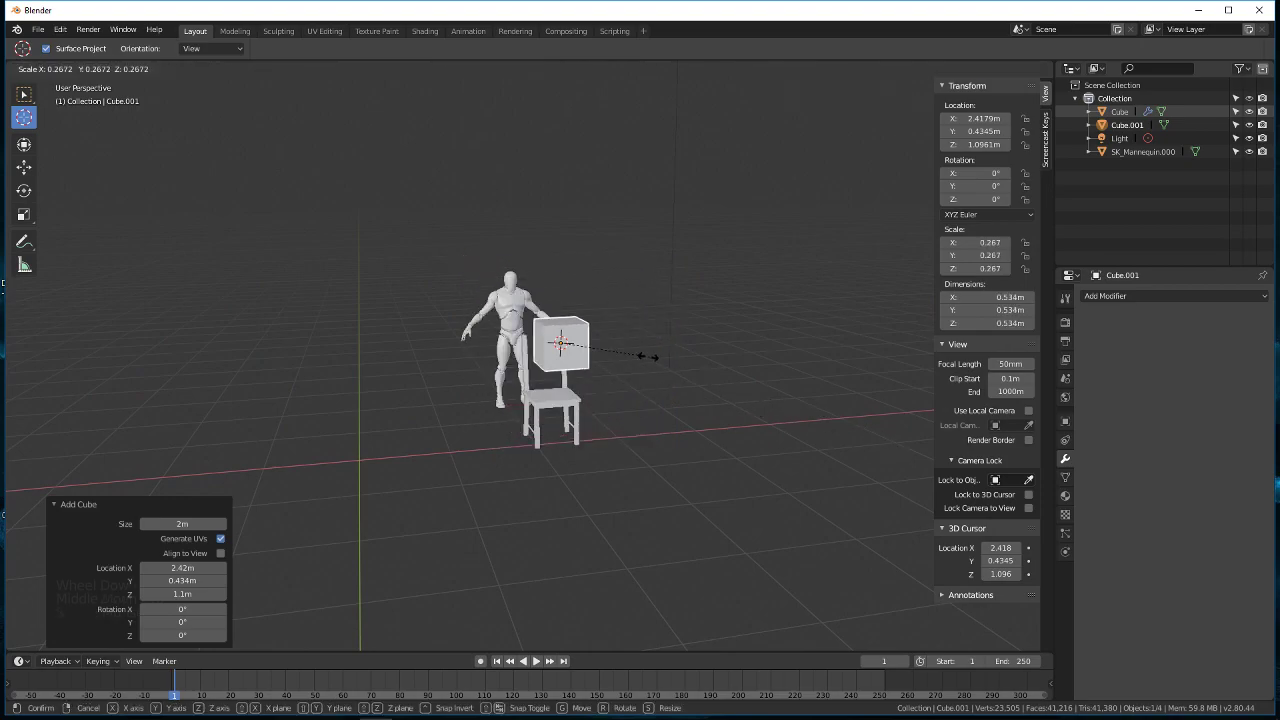
click(567, 348)
scroll(569, 350, up, 5)
middle_drag(602, 352, 793, 343)
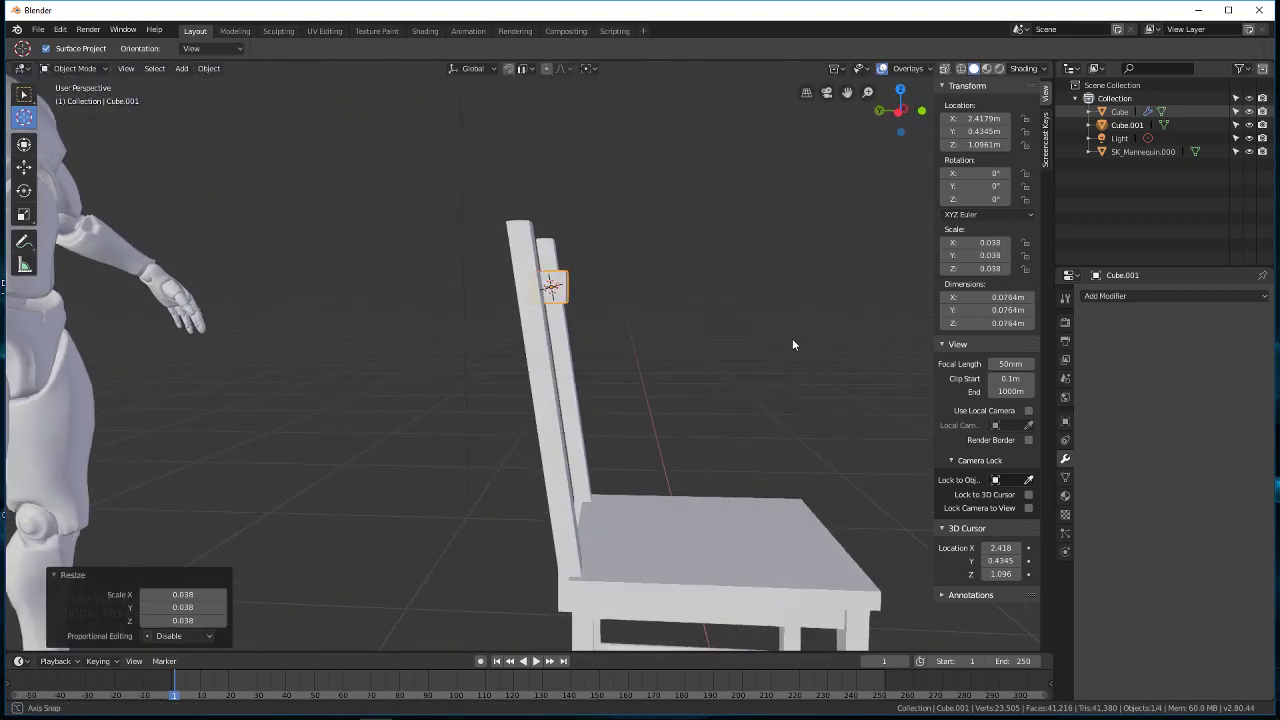
Step: Thin the cube to about 0.029 m along Y and stretch it along Z into a slat profile
key(s)
key(y)
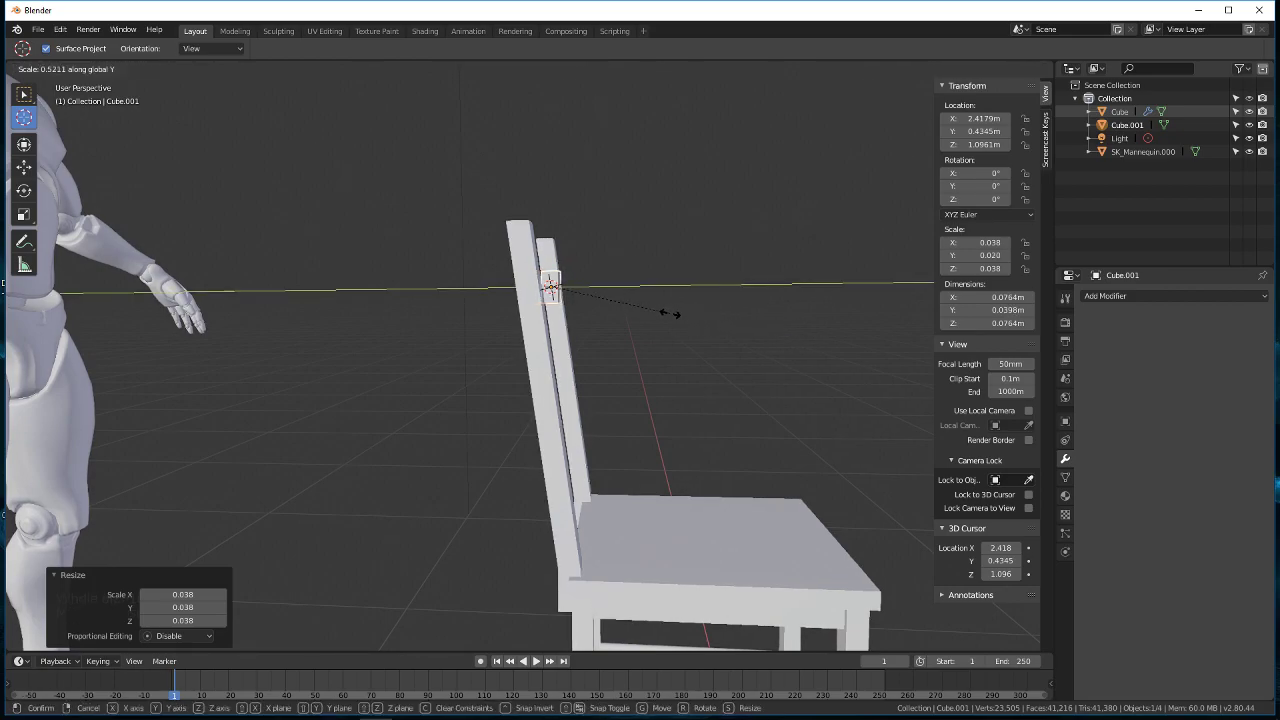
click(636, 308)
scroll(683, 320, up, 4)
middle_drag(683, 320, 602, 395)
key(s)
key(z)
click(790, 392)
middle_drag(790, 392, 700, 393)
Step: Move the cube against the upright and, after checking the chair photo in GIMP, reduce its height along Z to 0.08 m
key(g)
click(808, 358)
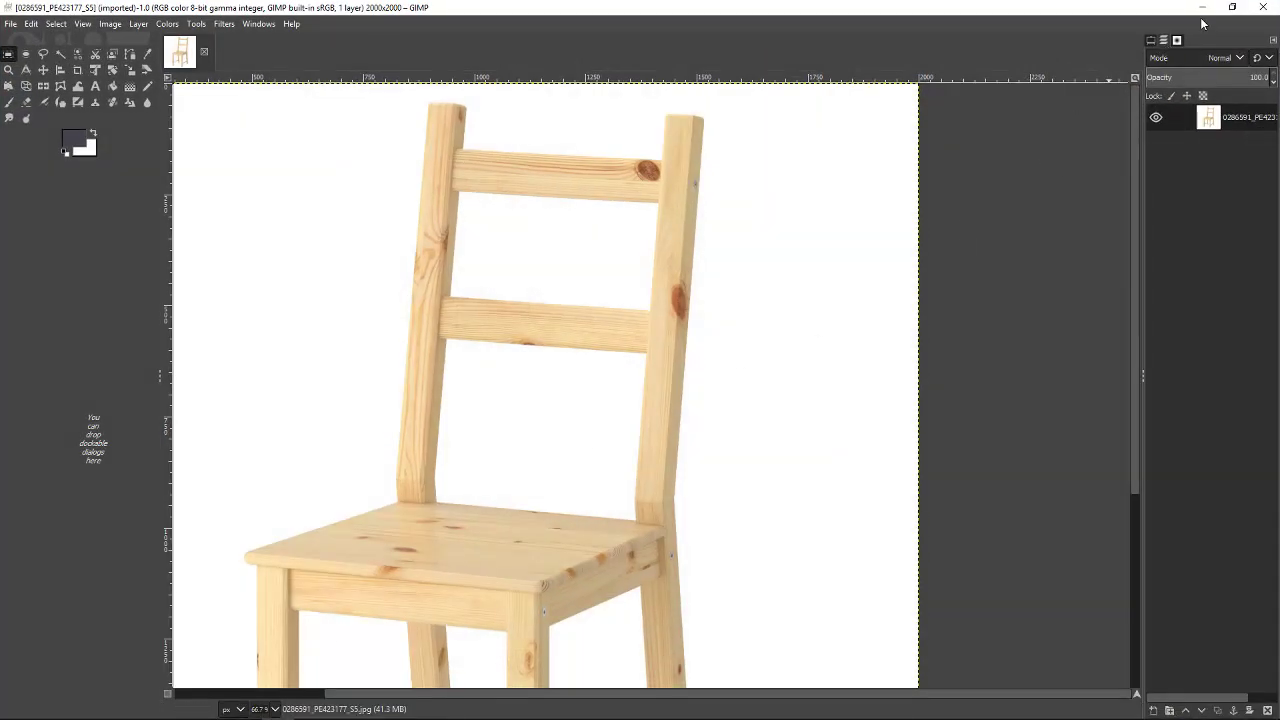
click(1206, 8)
middle_drag(791, 283, 801, 311)
key(s)
key(z)
click(756, 315)
Step: Rotate the cube about -8.84° around X to follow the backward slope of the upright
scroll(674, 344, up, 5)
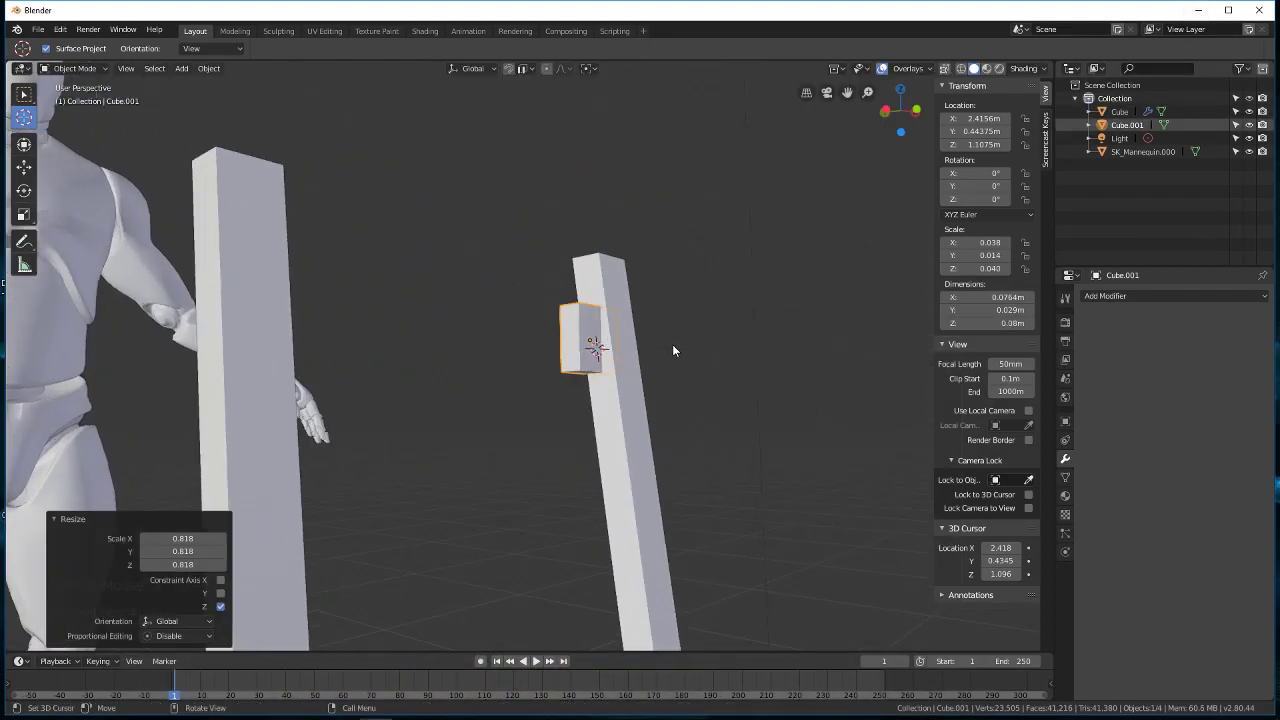
middle_drag(727, 348, 722, 352)
shift+middle_drag(643, 402, 672, 468)
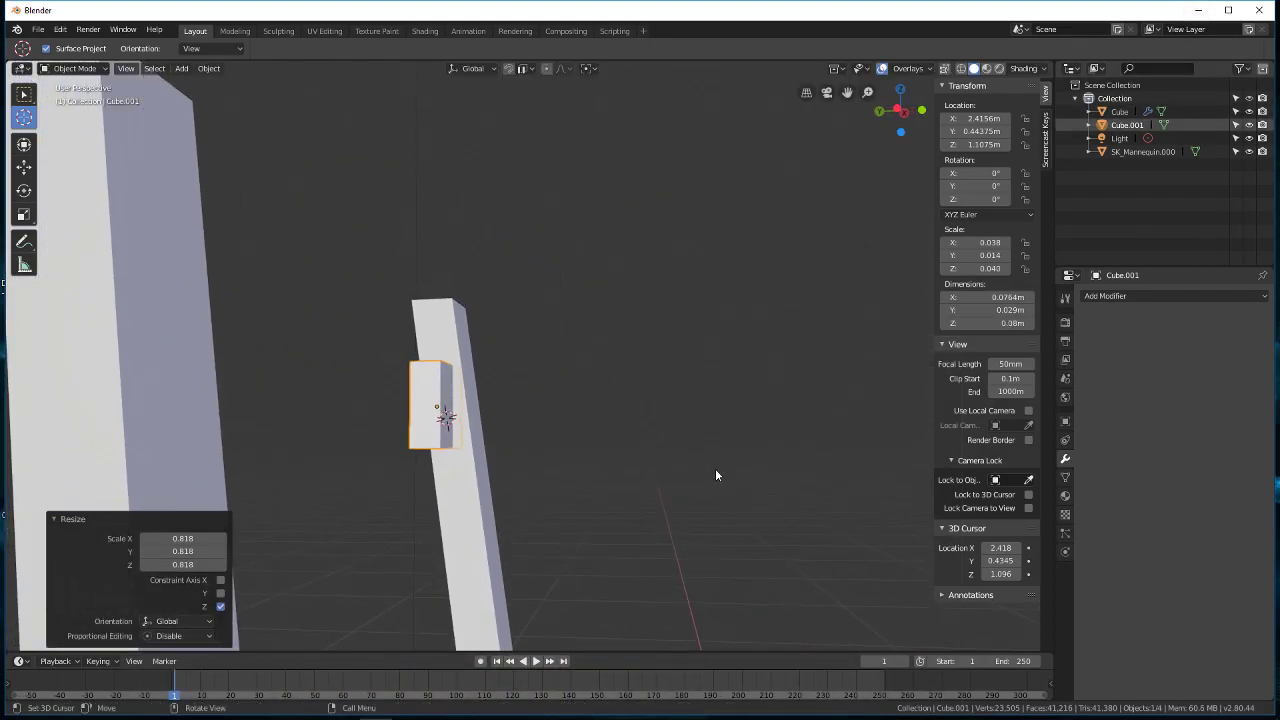
scroll(522, 437, up, 2)
scroll(516, 433, up, 6)
shift+middle_drag(489, 444, 876, 376)
shift+middle_drag(618, 420, 807, 407)
key(r)
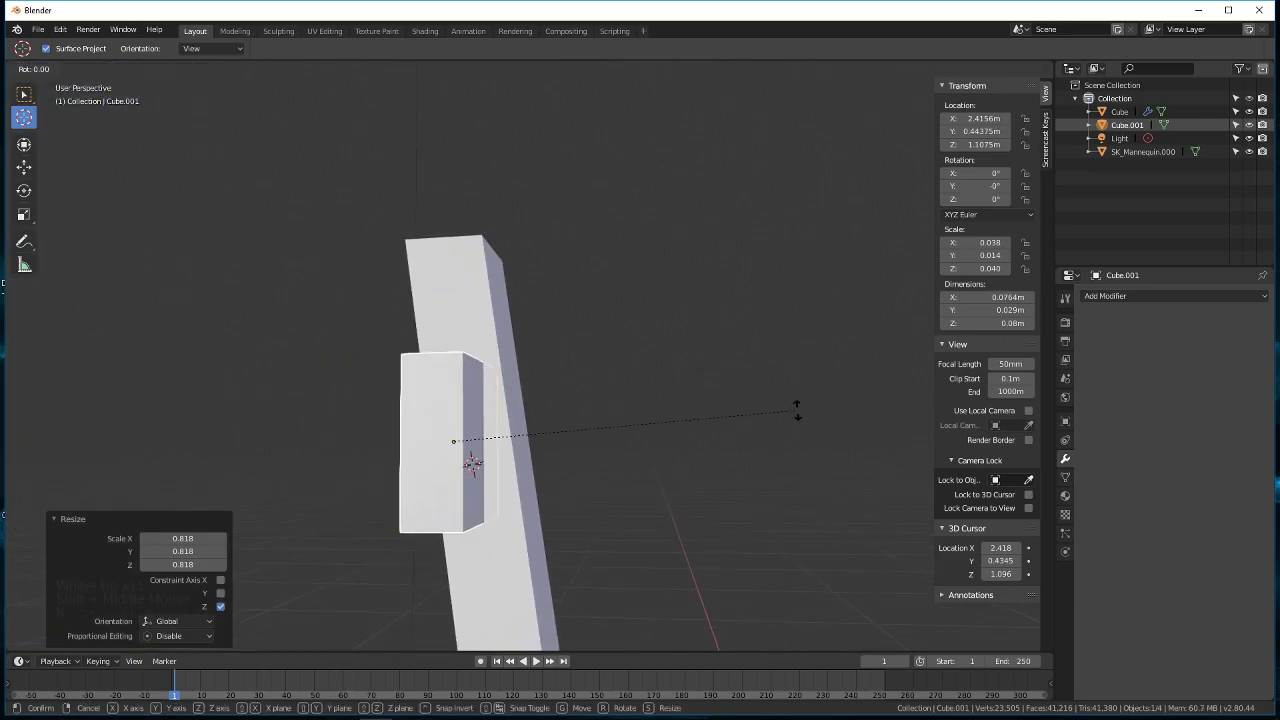
key(x)
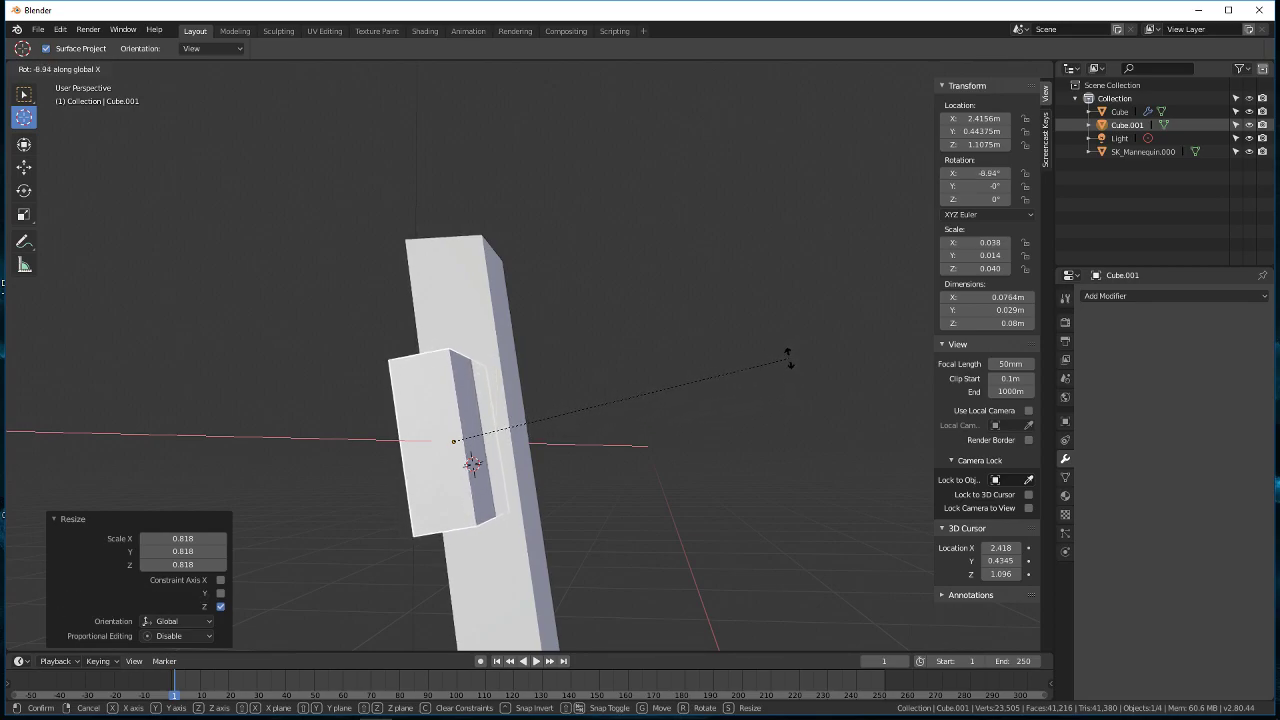
click(789, 357)
Step: Shift the cube about -0.009 m along Y within the upright's width and adjust its X rotation to about -7.83°
key(g)
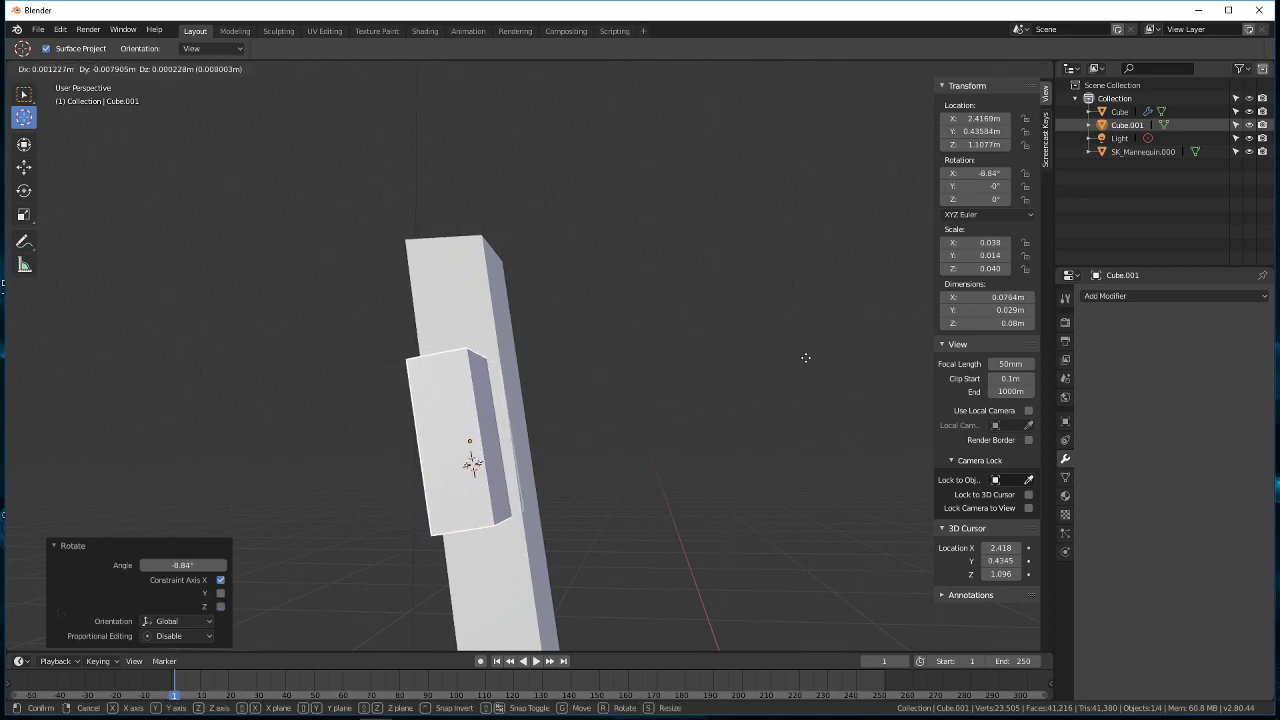
click(809, 363)
middle_drag(808, 363, 610, 318)
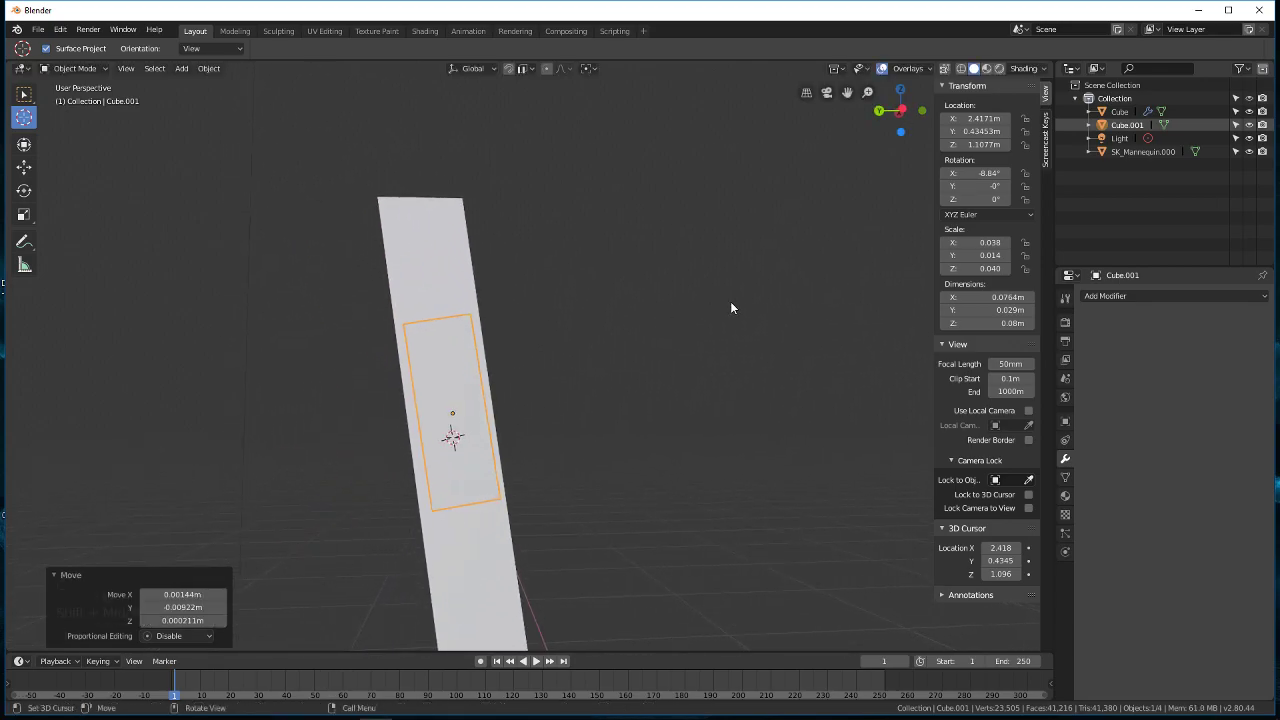
key(r)
key(x)
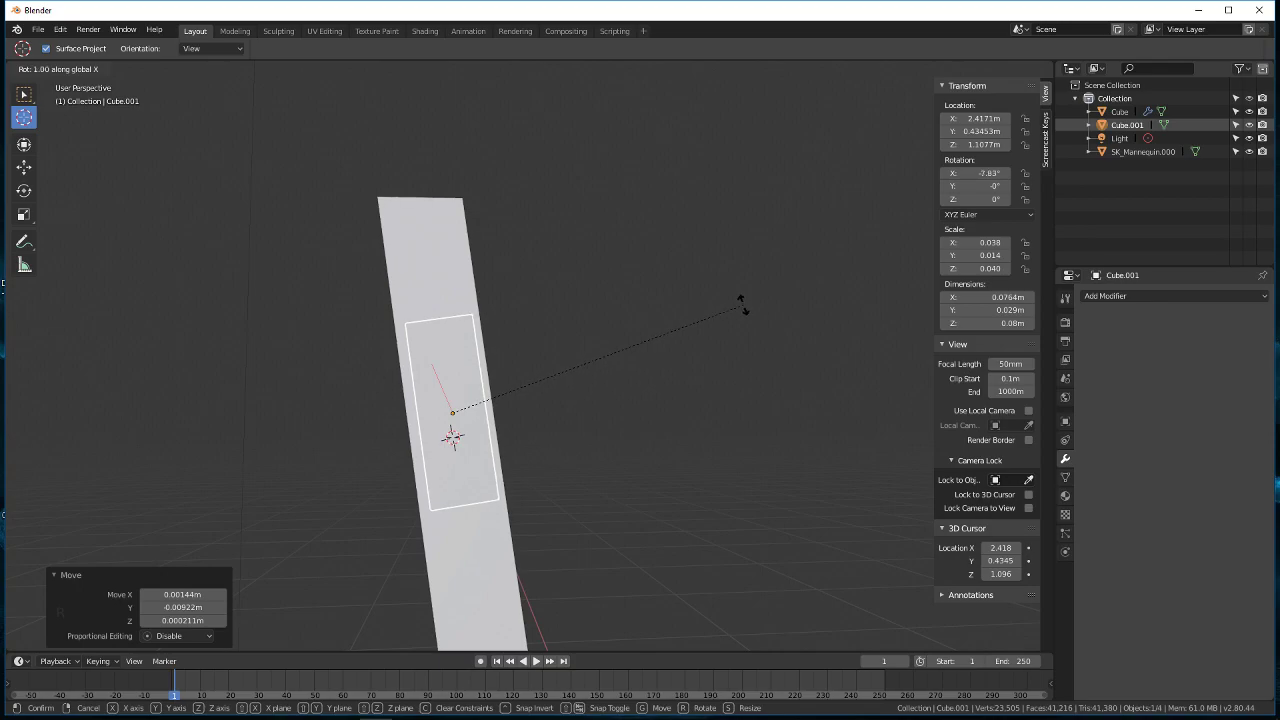
click(742, 306)
Step: In Edit Mode, move the cube's inner side face about -0.384 m along X to span both uprights, and return to Object Mode
scroll(742, 306, down, 1)
middle_drag(742, 306, 605, 350)
scroll(605, 350, down, 6)
shift+middle_drag(716, 380, 354, 502)
key(Tab)
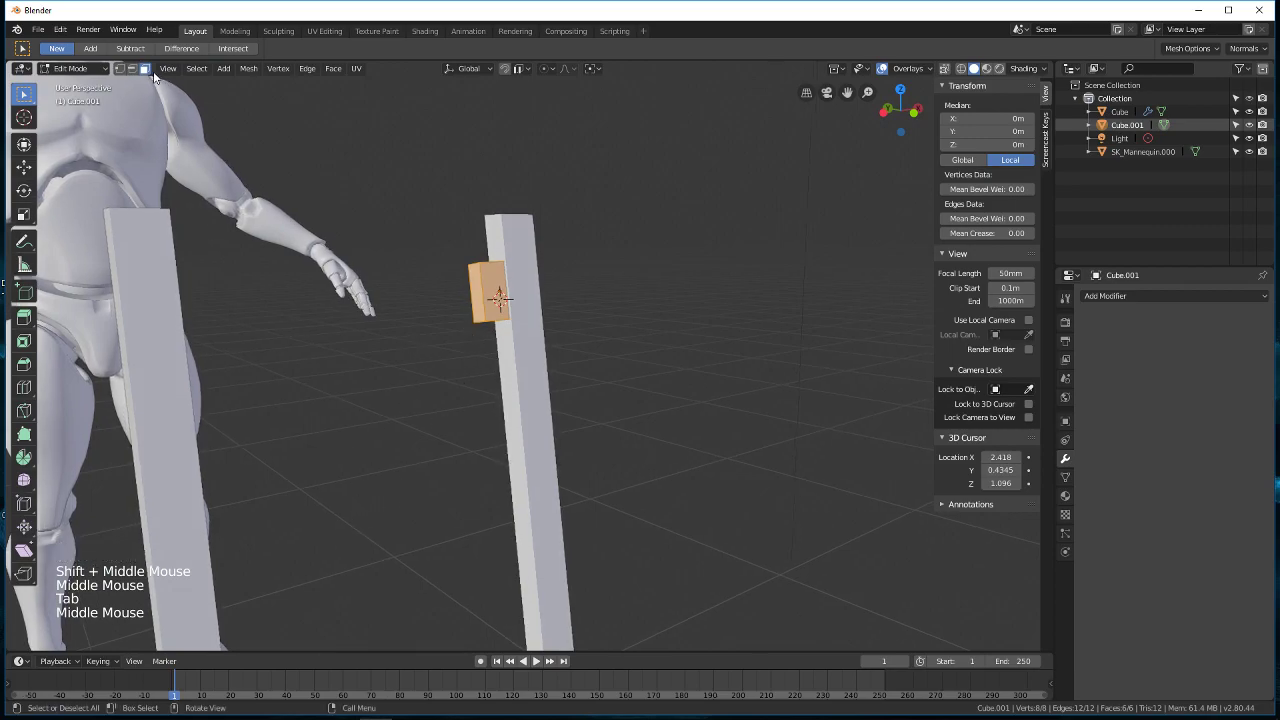
click(485, 299)
middle_drag(485, 299, 515, 353)
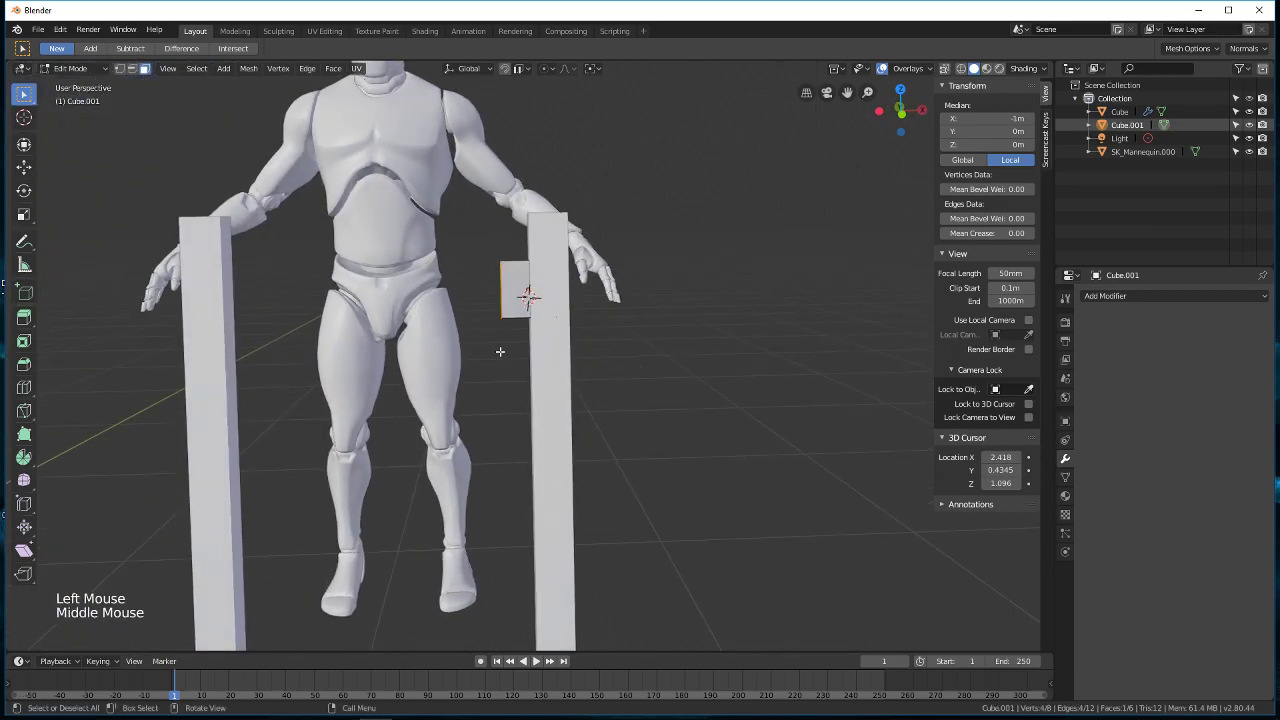
key(g)
key(x)
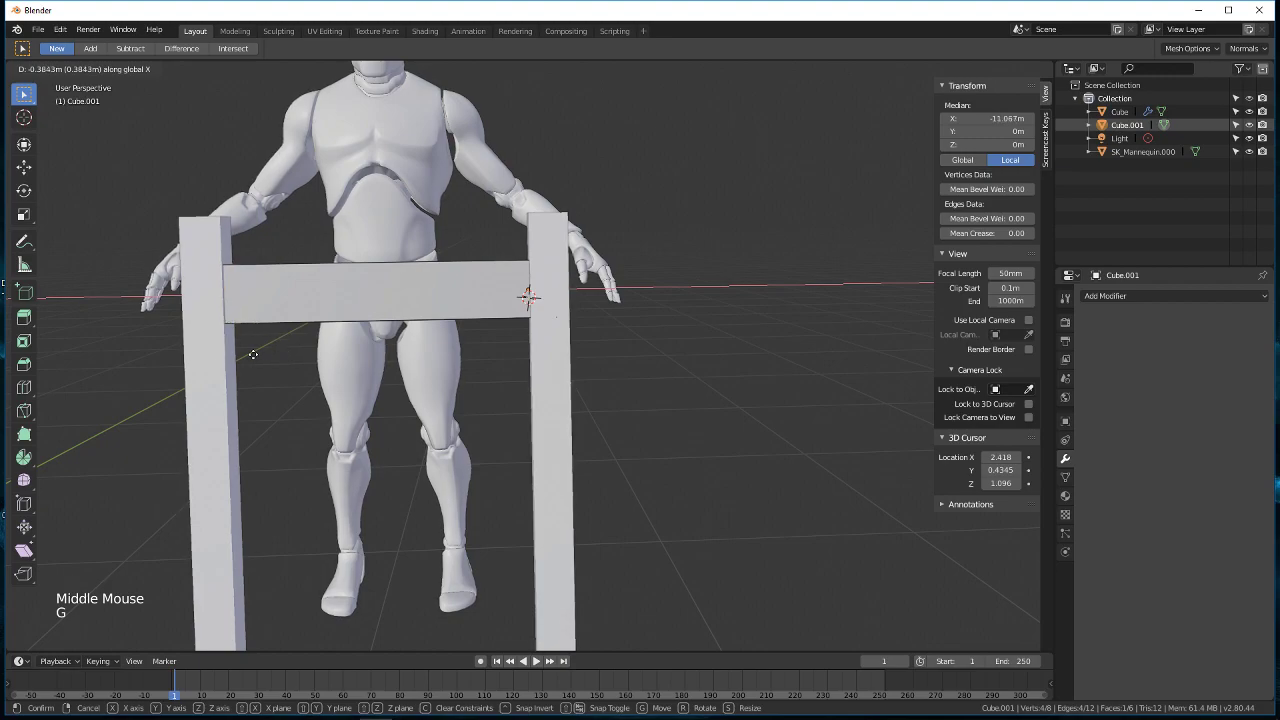
click(253, 355)
middle_drag(253, 355, 658, 243)
key(Tab)
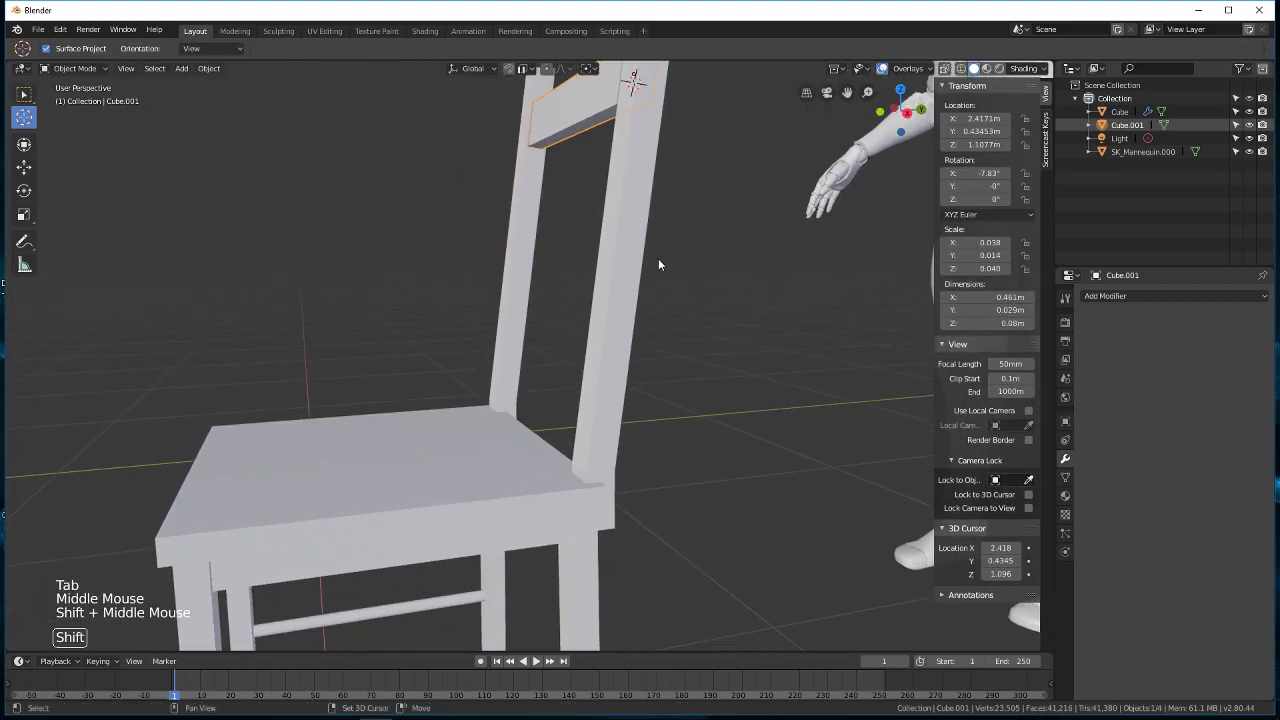
Step: Duplicate the top slat and lower the copy about 0.33 m along Z toward the seat
key(shift+d)
right_click(659, 261)
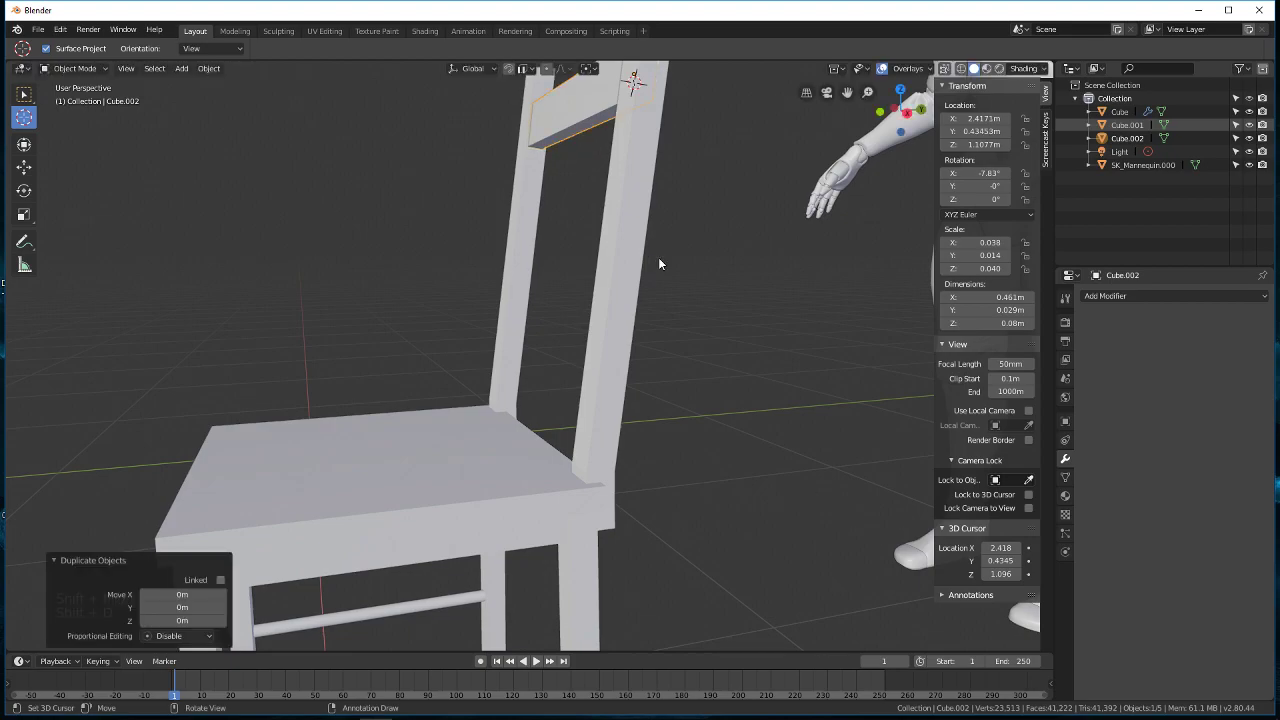
key(g)
key(z)
click(650, 420)
middle_drag(650, 420, 692, 386)
scroll(719, 408, down, 3)
key(g)
key(z)
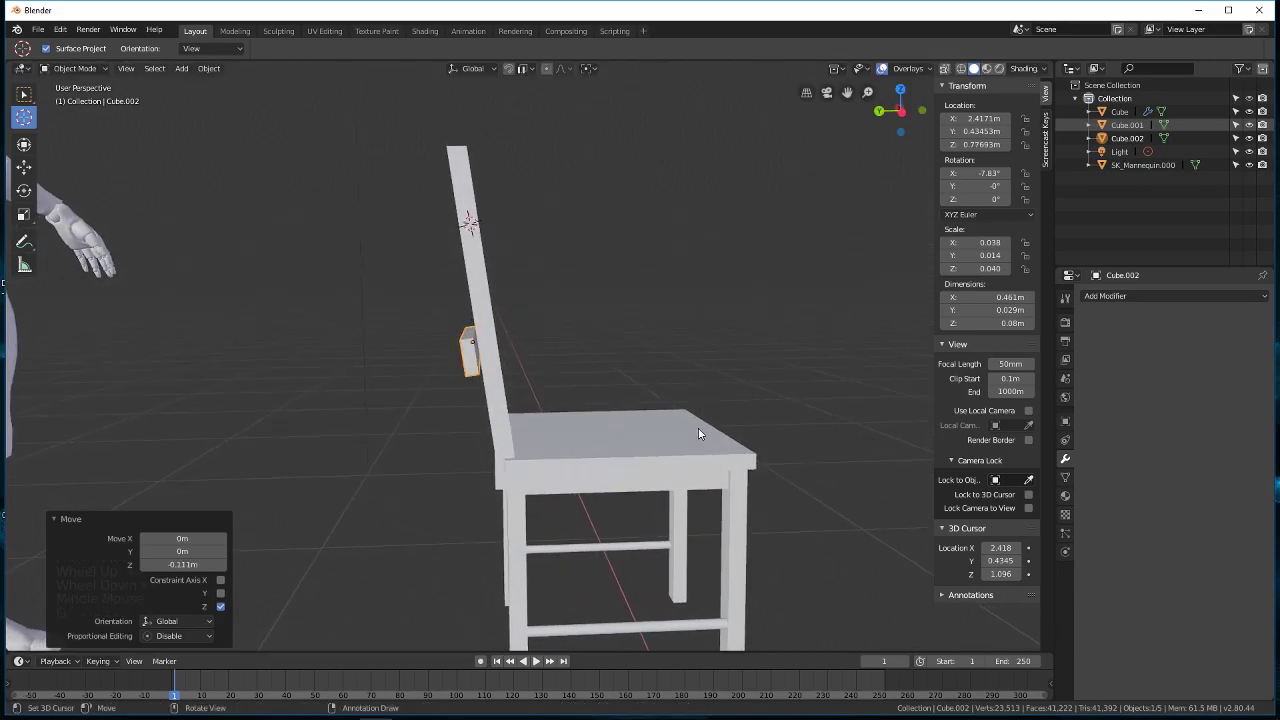
click(702, 427)
Step: Move the lower slat about -0.043 m along Y to line it up with the sloping uprights
key(g)
key(y)
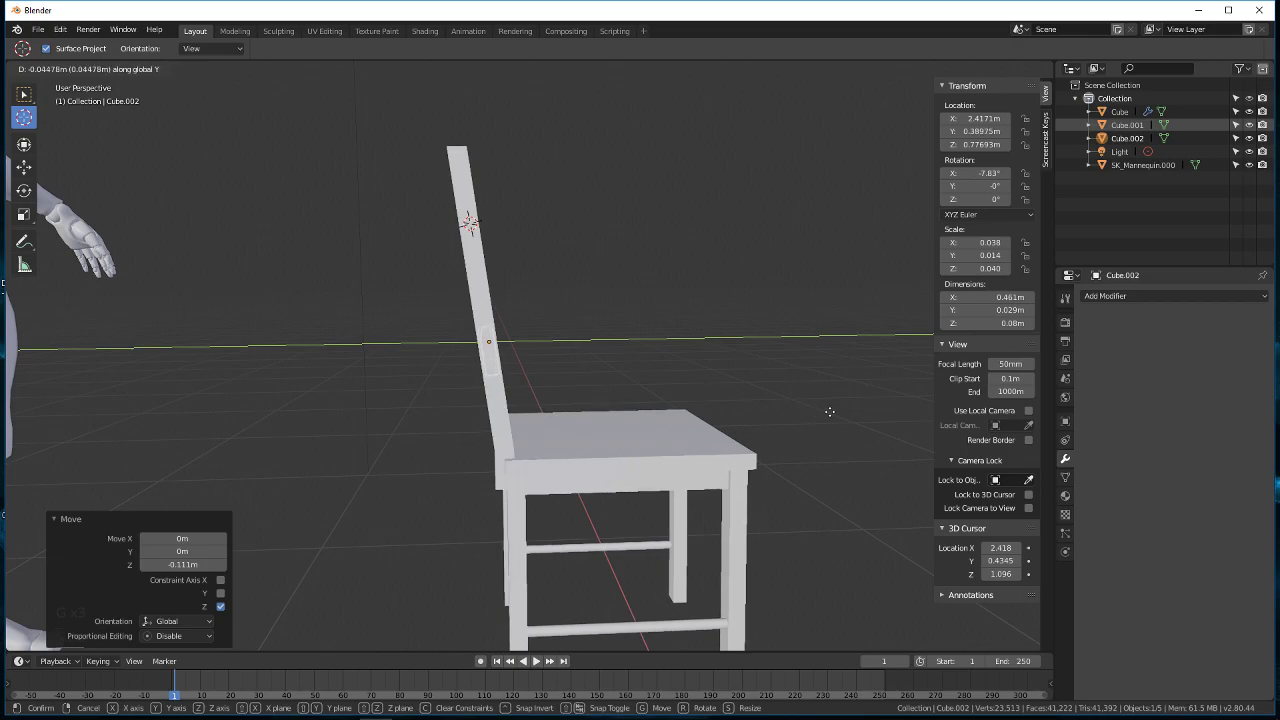
click(821, 412)
middle_drag(821, 412, 663, 436)
scroll(482, 399, up, 6)
scroll(763, 486, down, 3)
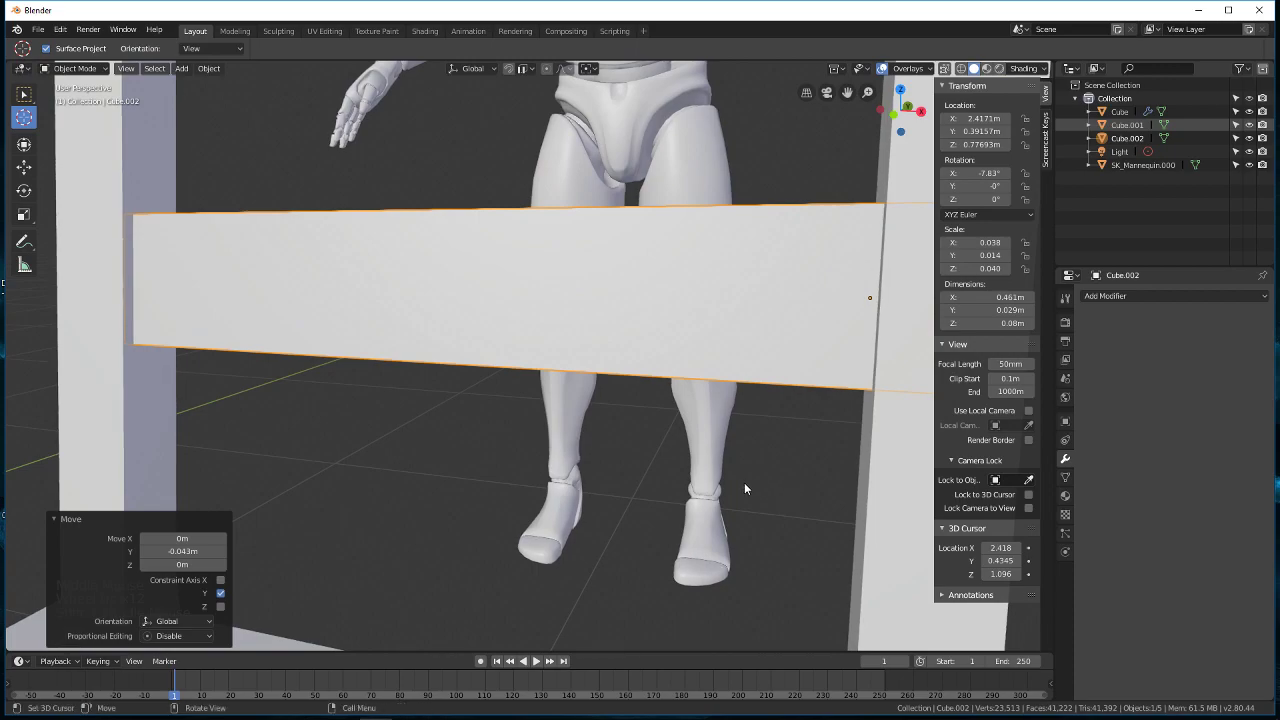
Step: In wireframe shading, move the lower slat -0.0124 m along X between the uprights, and return to solid shading
middle_drag(553, 437, 611, 438)
key(z)
click(516, 431)
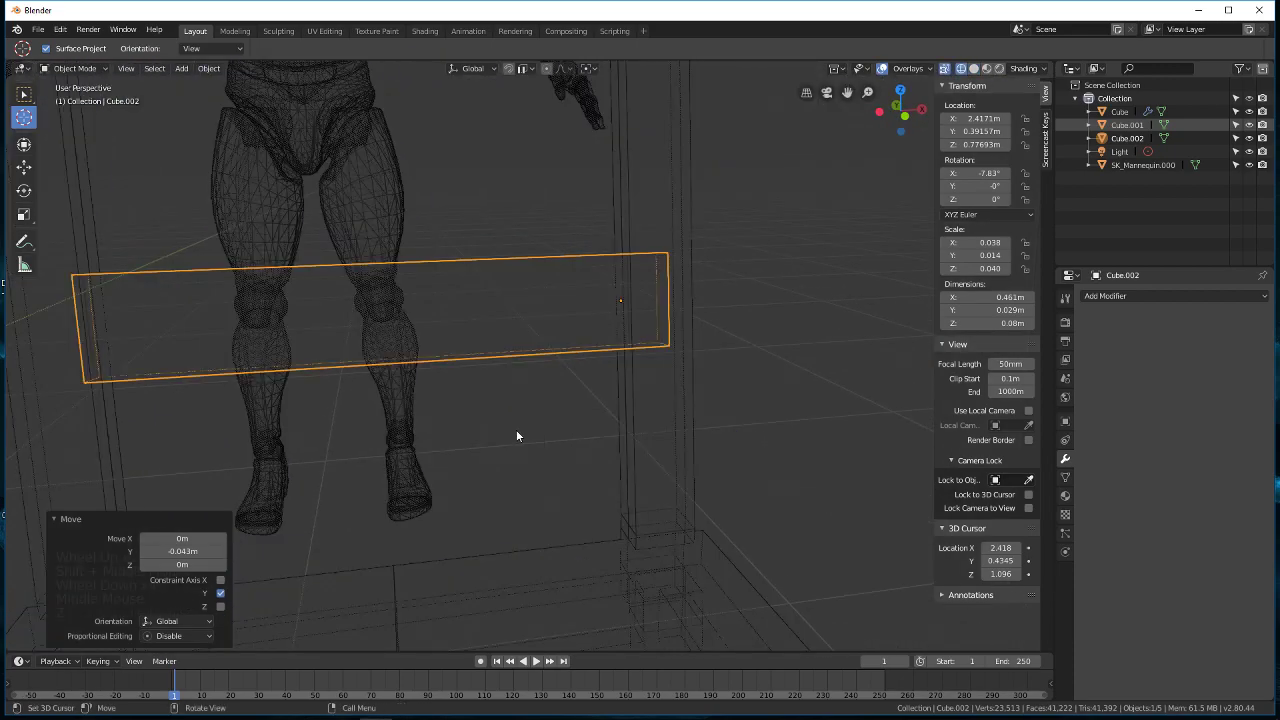
scroll(516, 435, down, 8)
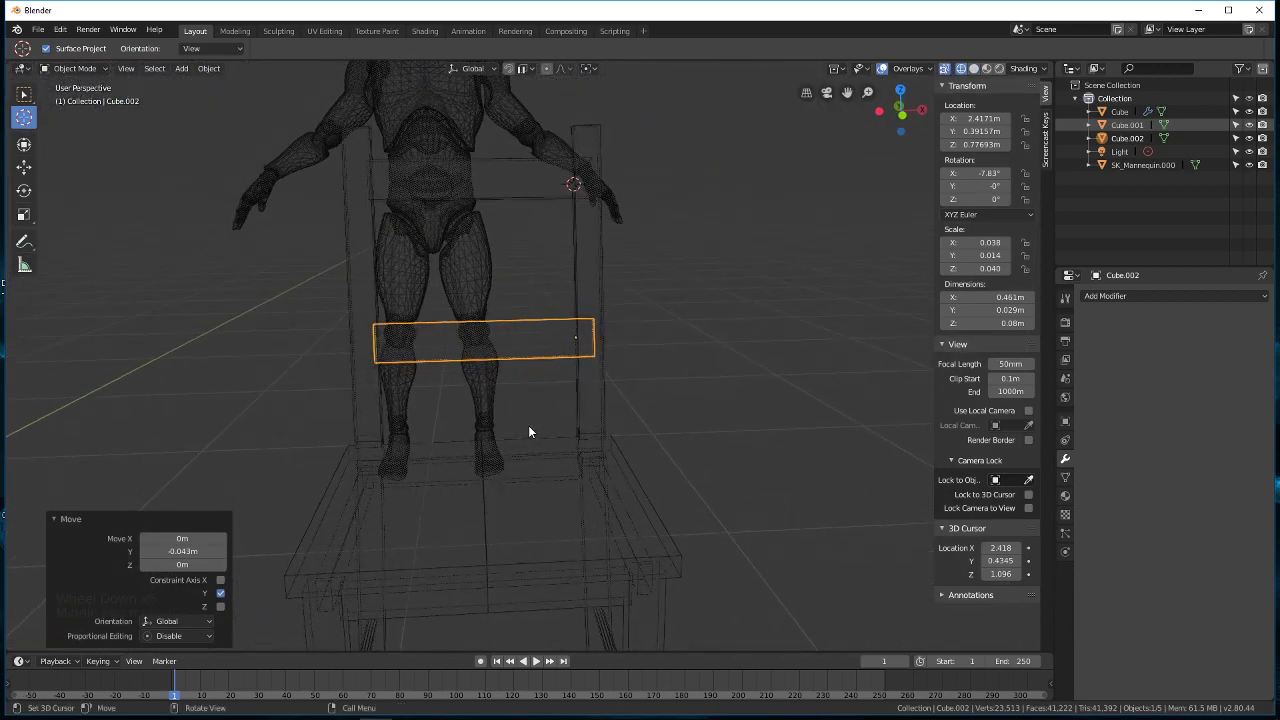
scroll(529, 429, up, 6)
shift+middle_drag(531, 428, 556, 416)
key(g)
key(x)
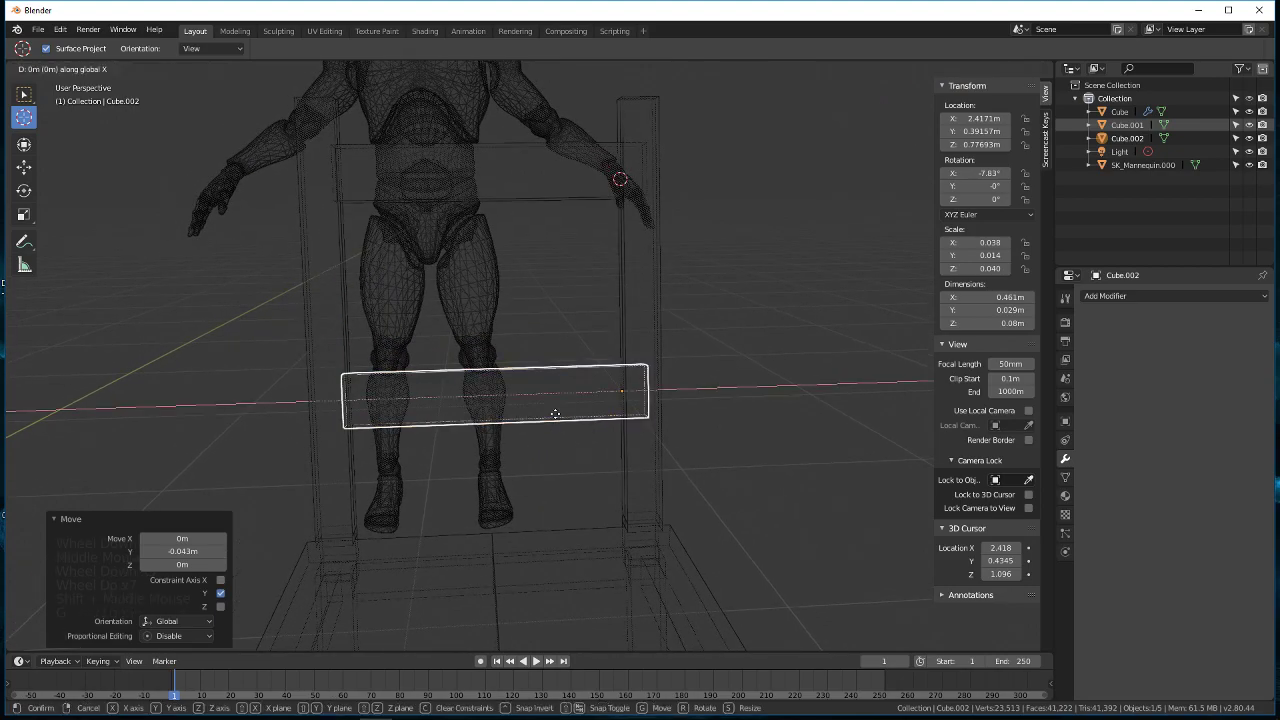
click(547, 412)
key(z)
click(798, 410)
scroll(804, 407, down, 5)
middle_drag(790, 409, 653, 421)
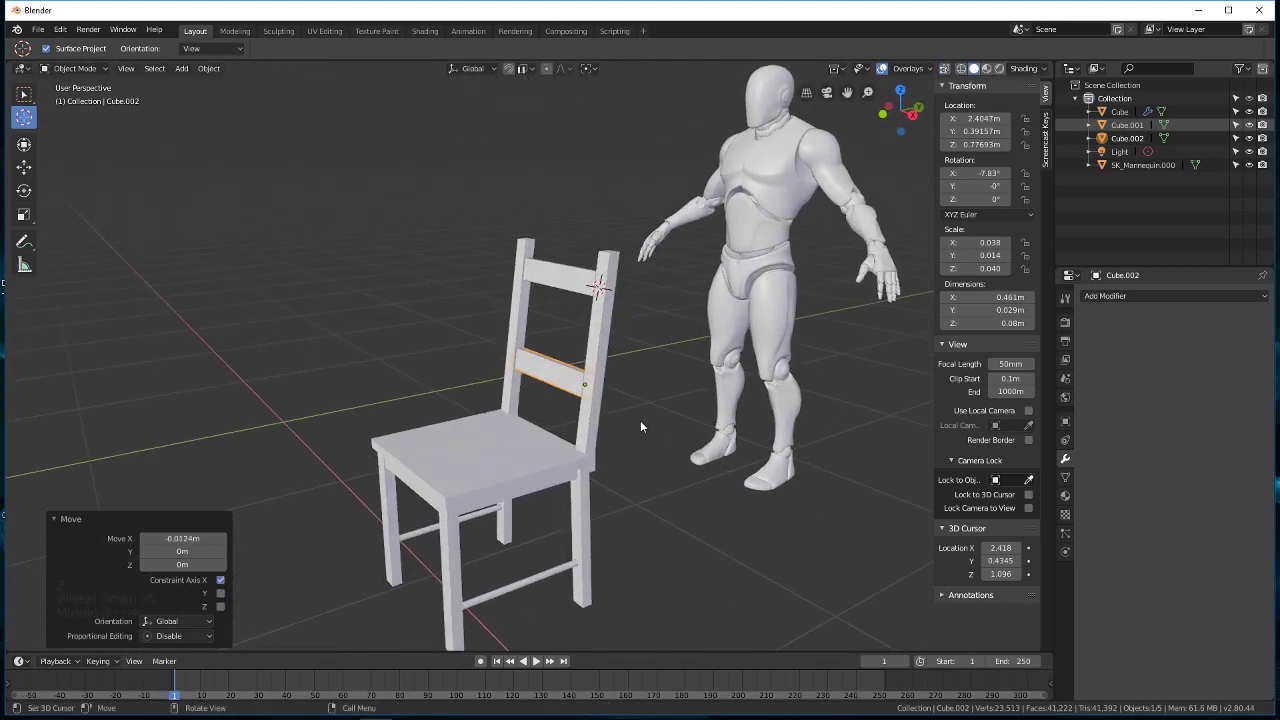
Step: Examine the lower slat and its joints with the uprights from the front and back of the chair
click(68, 520)
middle_drag(272, 532, 829, 350)
scroll(605, 425, up, 4)
middle_drag(539, 366, 549, 410)
middle_drag(338, 400, 520, 395)
key(Tab)
middle_drag(715, 385, 628, 404)
key(Tab)
right_click(300, 372)
click(309, 329)
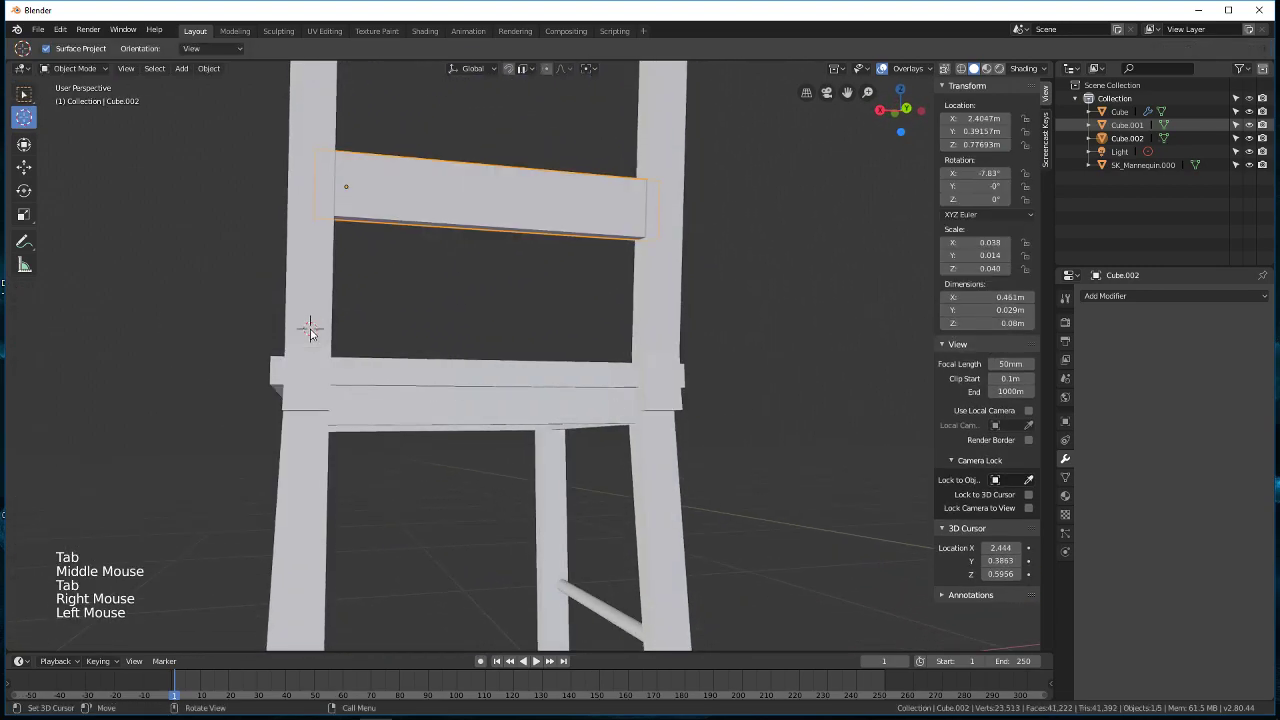
Step: Activate the select tool, pick the chair frame and examine its underside joints in Edit Mode before returning to Object Mode
click(23, 93)
click(359, 415)
key(Tab)
middle_drag(359, 415, 530, 332)
scroll(509, 318, up, 2)
scroll(537, 337, up, 2)
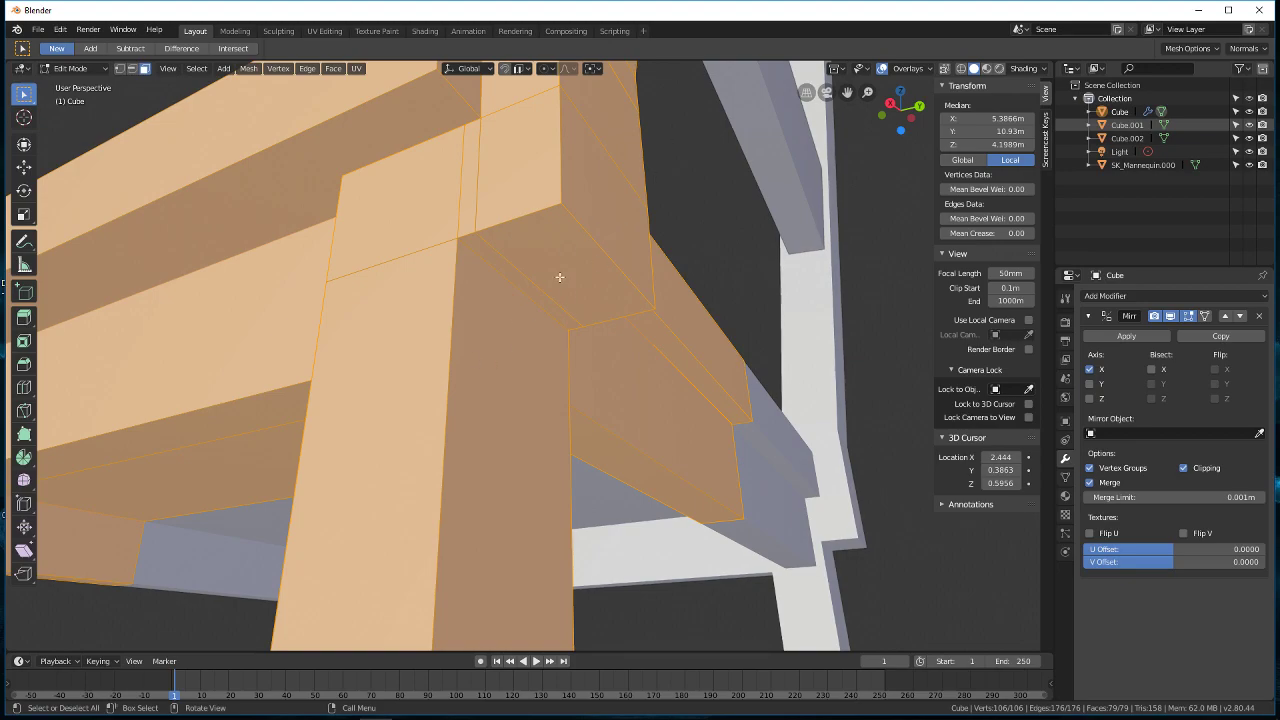
middle_drag(657, 361, 452, 262)
scroll(306, 280, up, 1)
shift+middle_drag(306, 280, 545, 312)
scroll(577, 377, down, 6)
scroll(577, 377, down, 1)
key(Tab)
Step: Examine the backrest from the front, selecting the upper and lower slats in turn
key(super)
key(super)
scroll(629, 362, up, 1)
middle_drag(545, 312, 652, 419)
shift+middle_drag(529, 312, 550, 430)
middle_drag(550, 430, 641, 147)
click(641, 147)
click(626, 306)
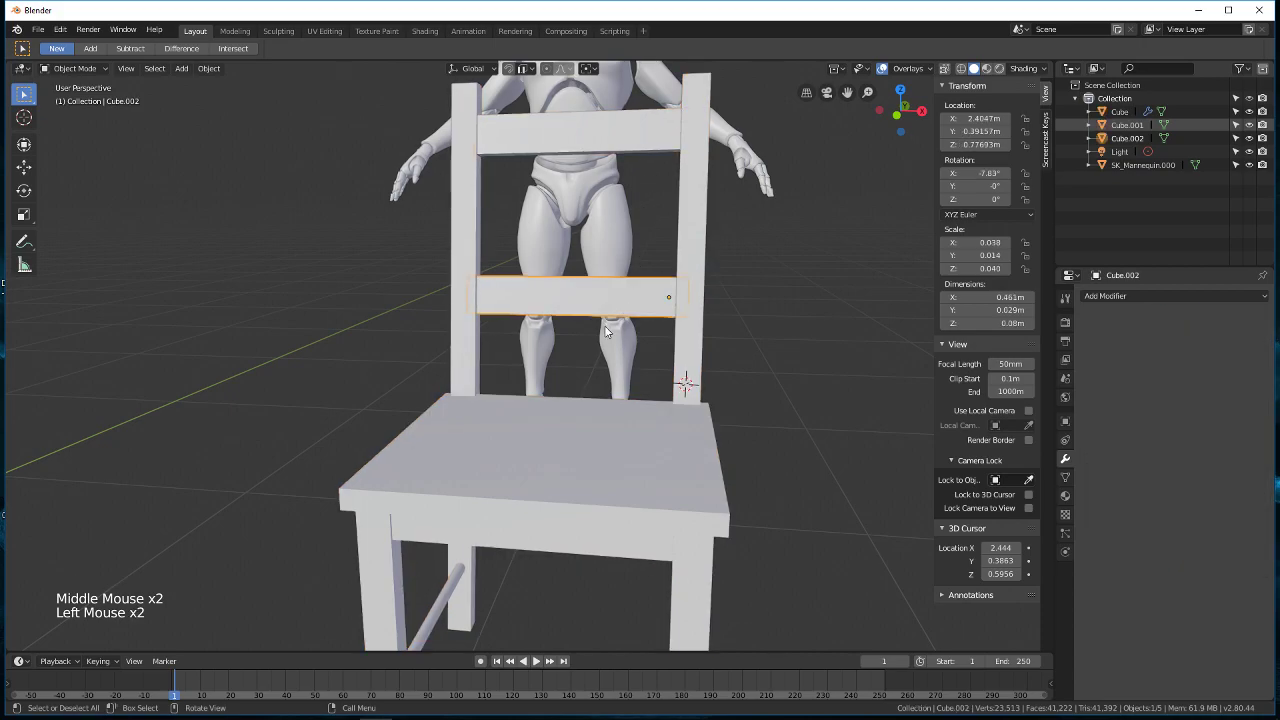
scroll(626, 340, down, 2)
middle_drag(626, 340, 578, 358)
middle_drag(624, 440, 635, 481)
Step: Select the chair frame and open its mesh in Edit Mode
click(622, 405)
scroll(615, 425, up, 1)
key(Tab)
Step: Examine the editable half of the chair, focusing on its legs and the round side rung
middle_drag(716, 468, 677, 451)
scroll(662, 425, up, 2)
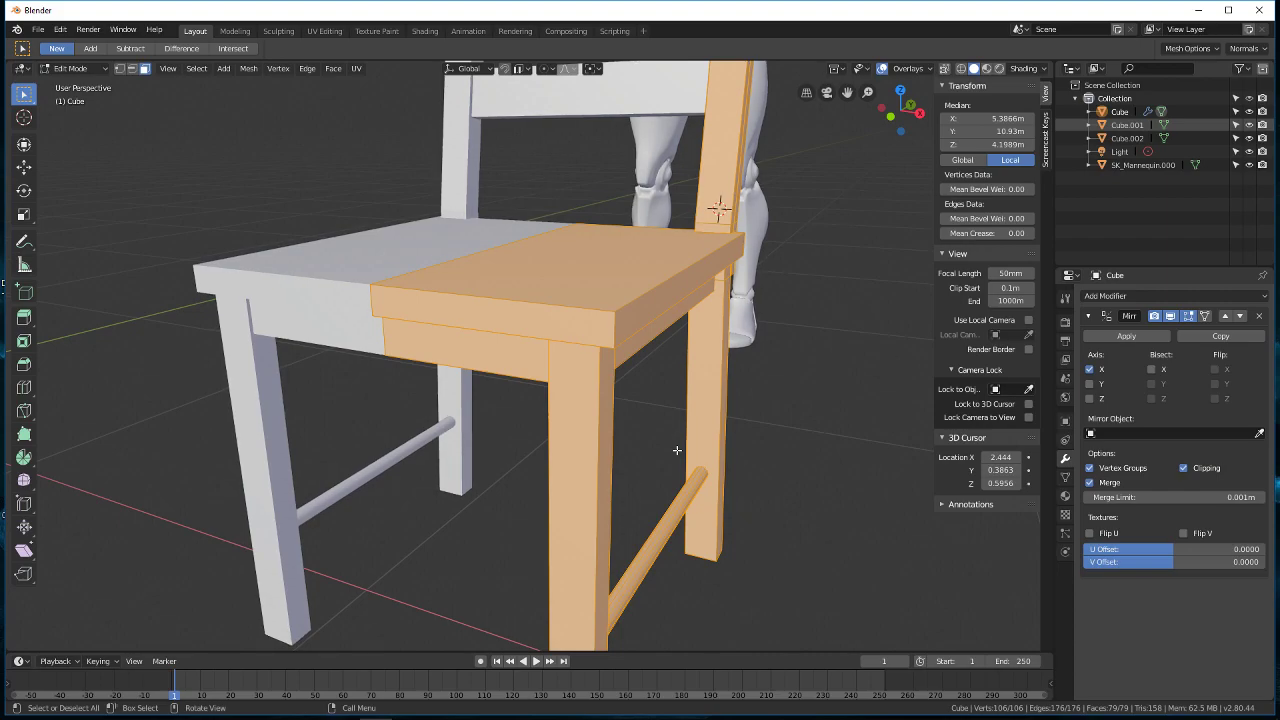
scroll(685, 433, down, 3)
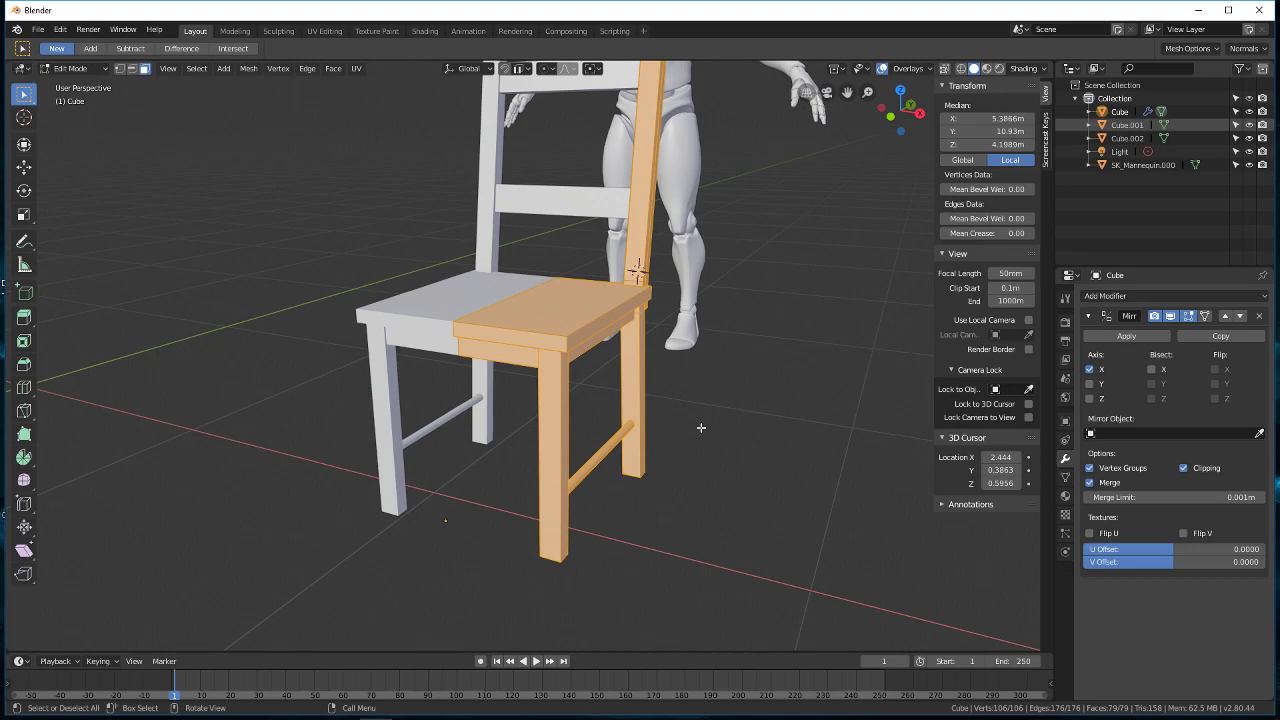
scroll(608, 517, up, 3)
shift+middle_drag(608, 517, 519, 333)
shift+scroll(513, 323, up, 1)
middle_drag(678, 323, 729, 386)
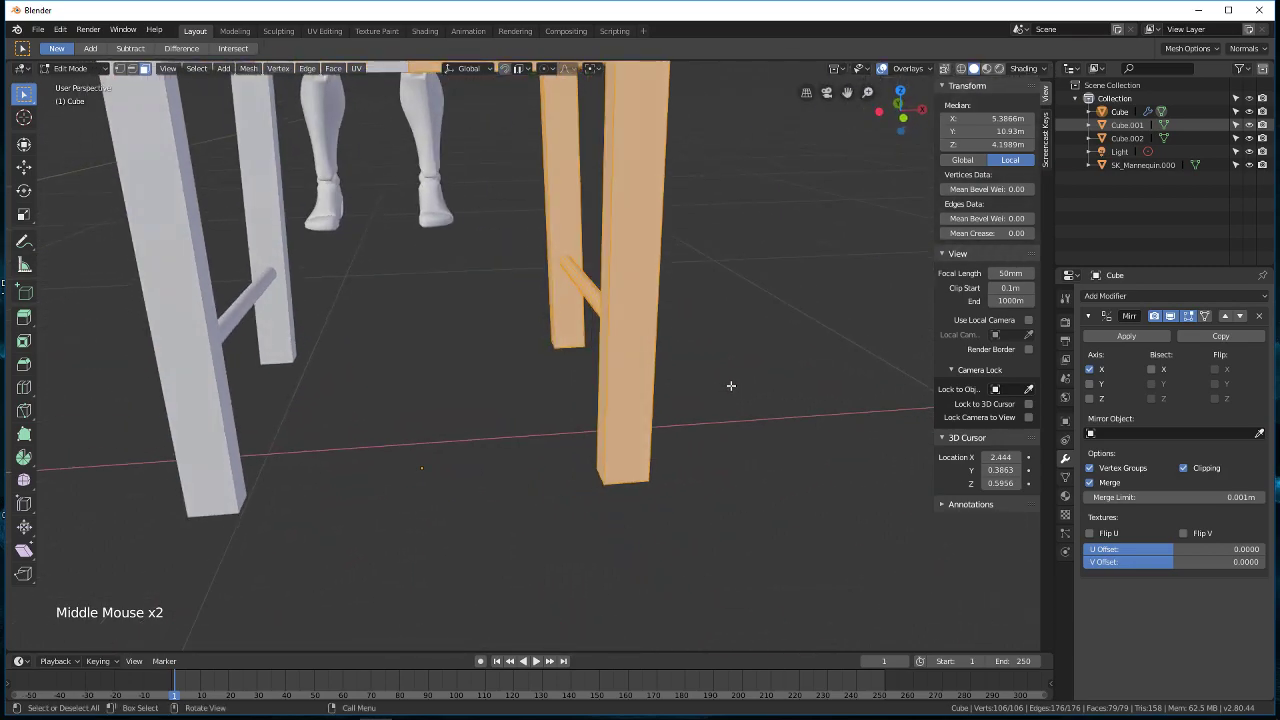
scroll(733, 386, up, 2)
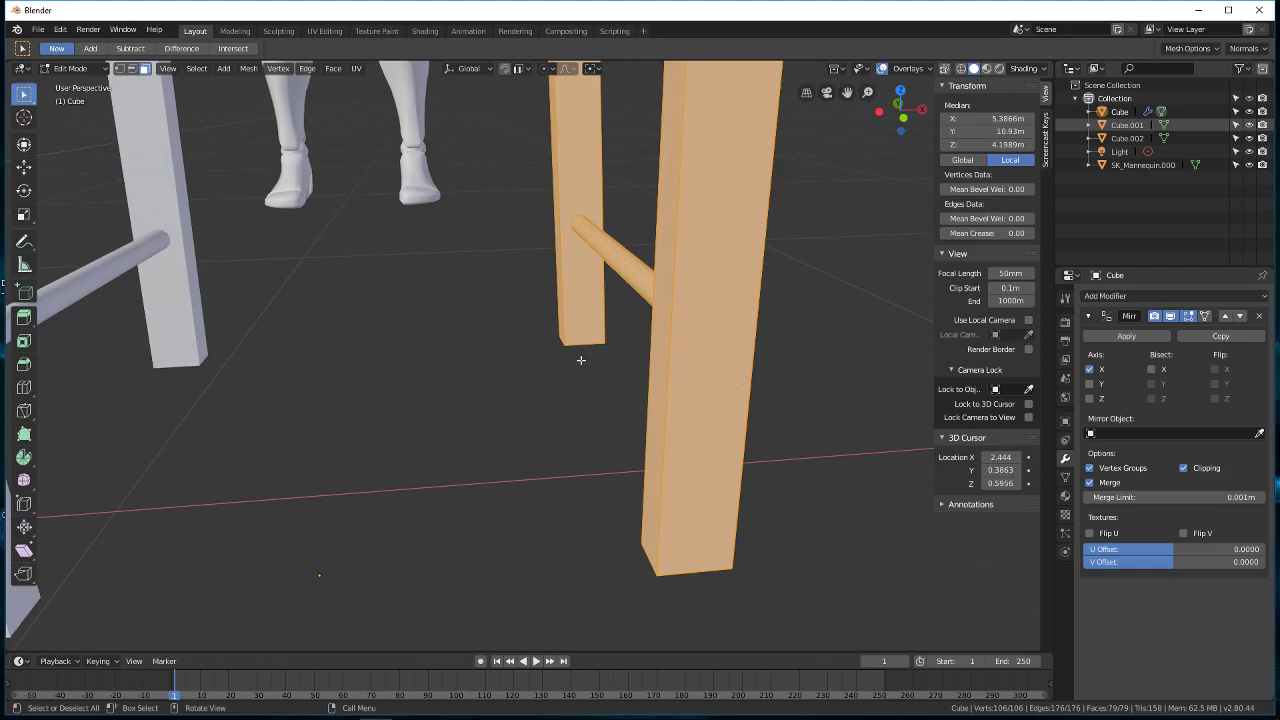
middle_drag(581, 368, 549, 400)
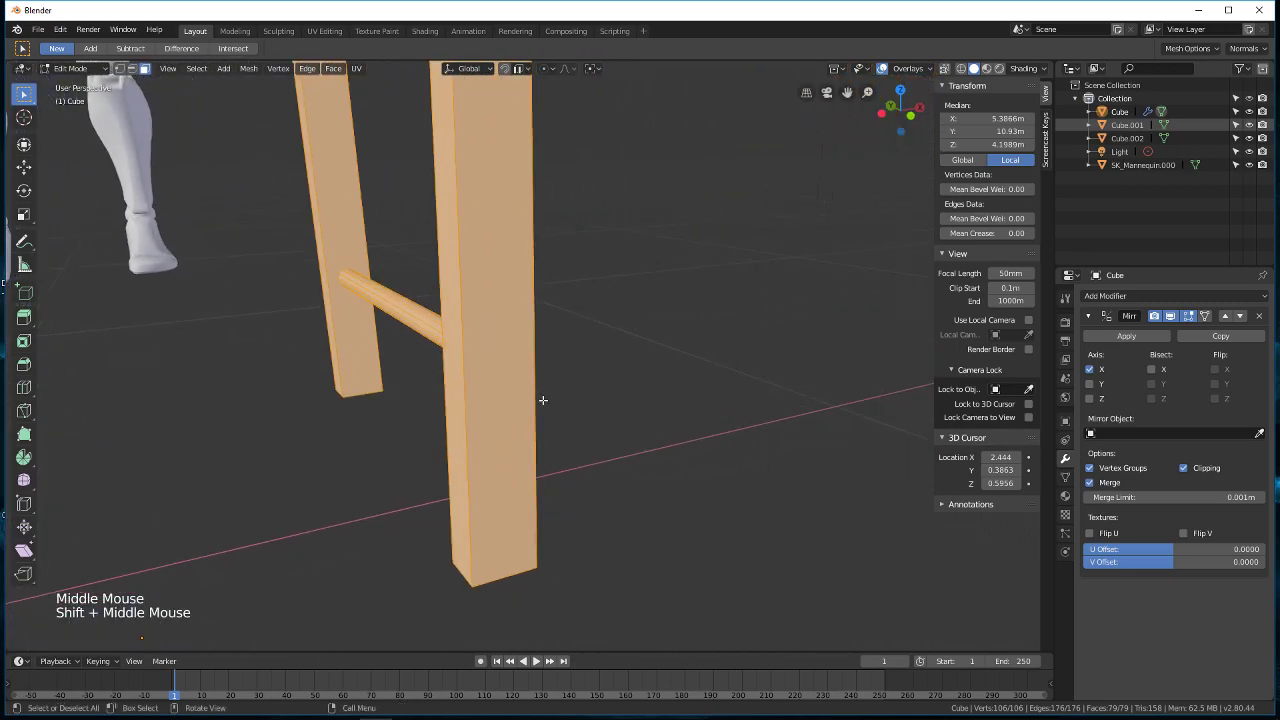
middle_drag(413, 392, 437, 389)
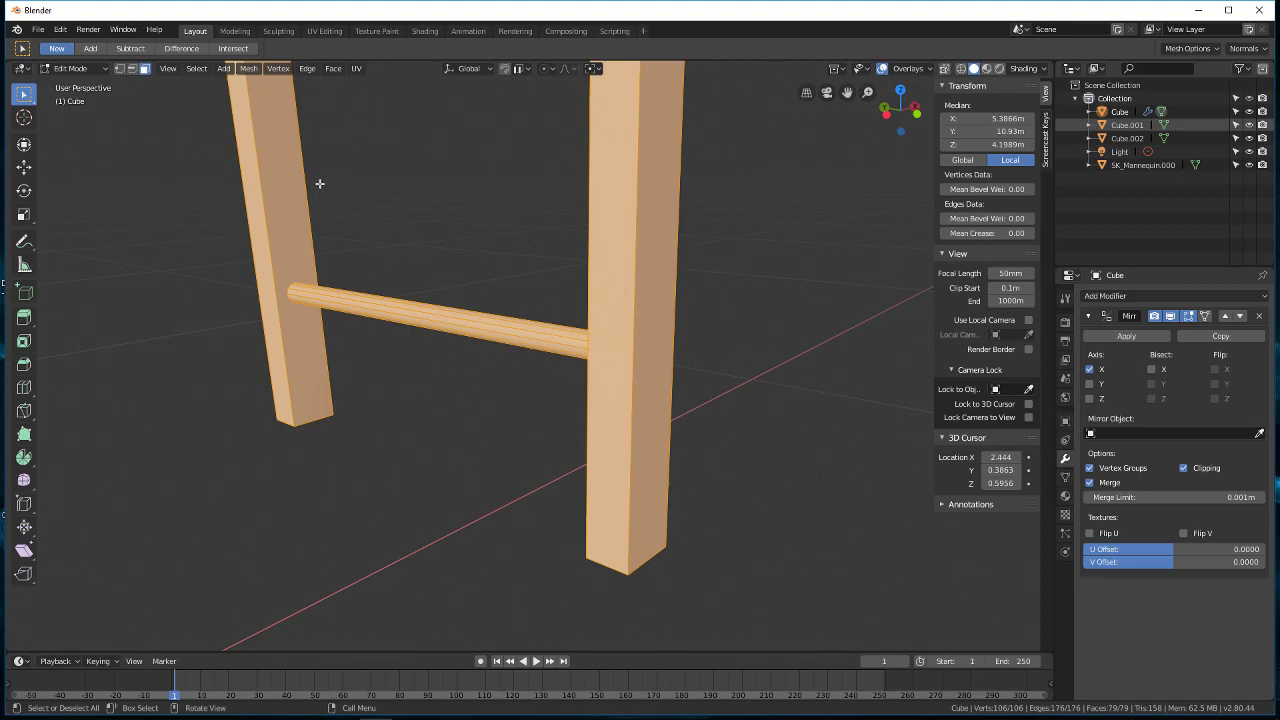
Step: Mark a lengthwise edge of the round side rung as a seam
click(415, 286)
click(446, 323)
scroll(446, 323, up, 3)
middle_drag(446, 323, 576, 362)
scroll(551, 342, down, 4)
middle_drag(160, 357, 609, 380)
scroll(609, 380, up, 2)
key(z)
key(z)
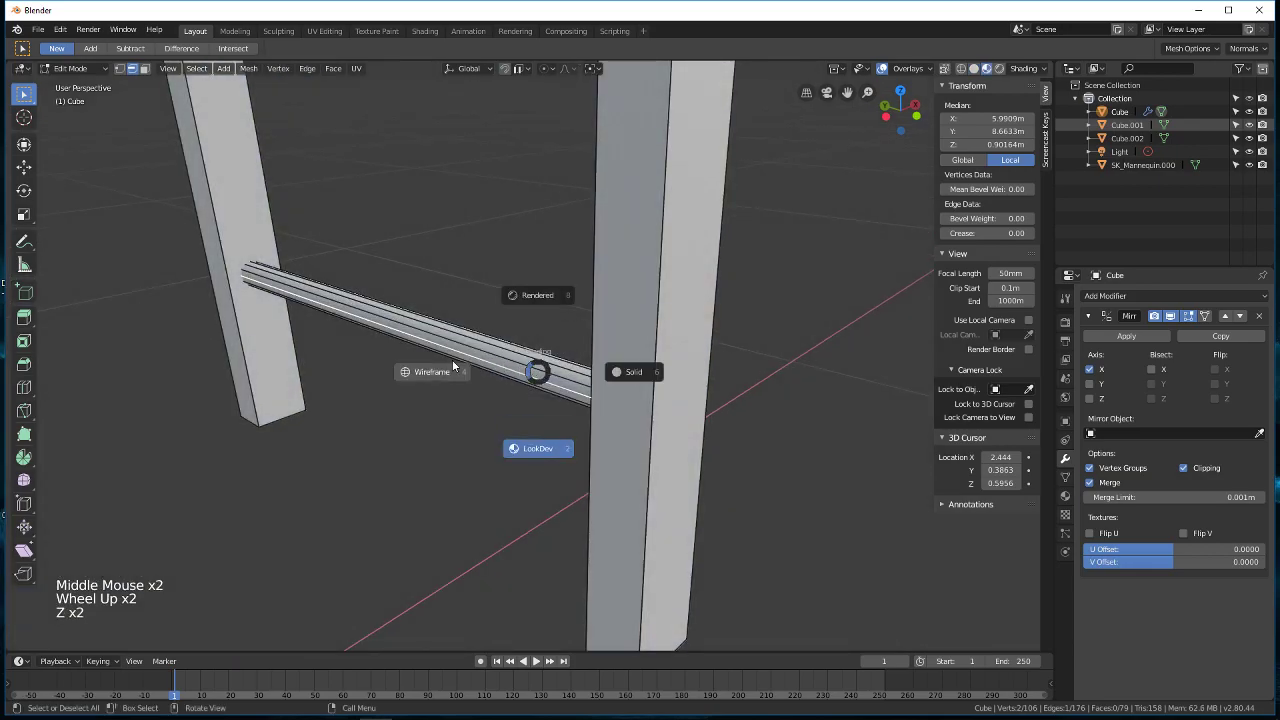
mouse_move(467, 366)
middle_down()
mouse_move(599, 367)
mouse_move(413, 305)
mouse_move(529, 337)
mouse_move(571, 326)
mouse_move(548, 397)
middle_up()
middle_drag(715, 366, 537, 372)
key(z)
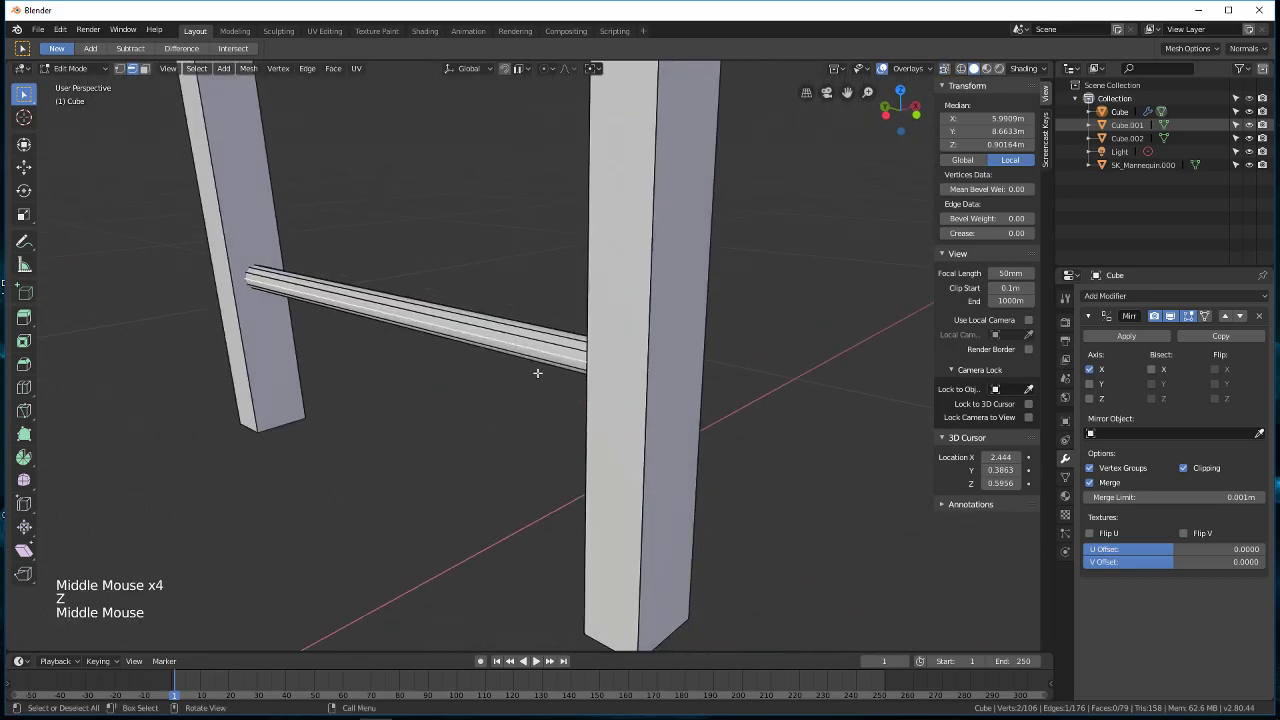
key(ctrl+e)
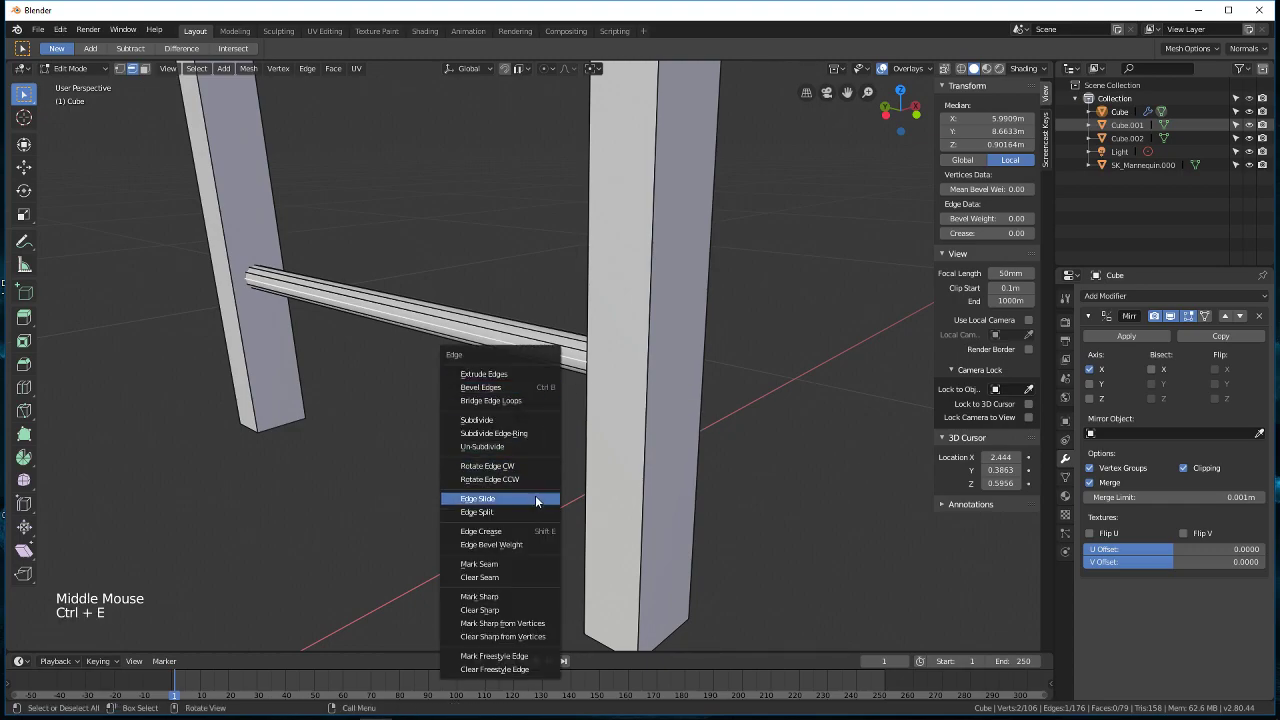
click(531, 564)
Step: Return to Object Mode and examine the chair's legs and side rungs from several angles
middle_drag(526, 549, 749, 429)
key(Tab)
scroll(517, 429, down, 8)
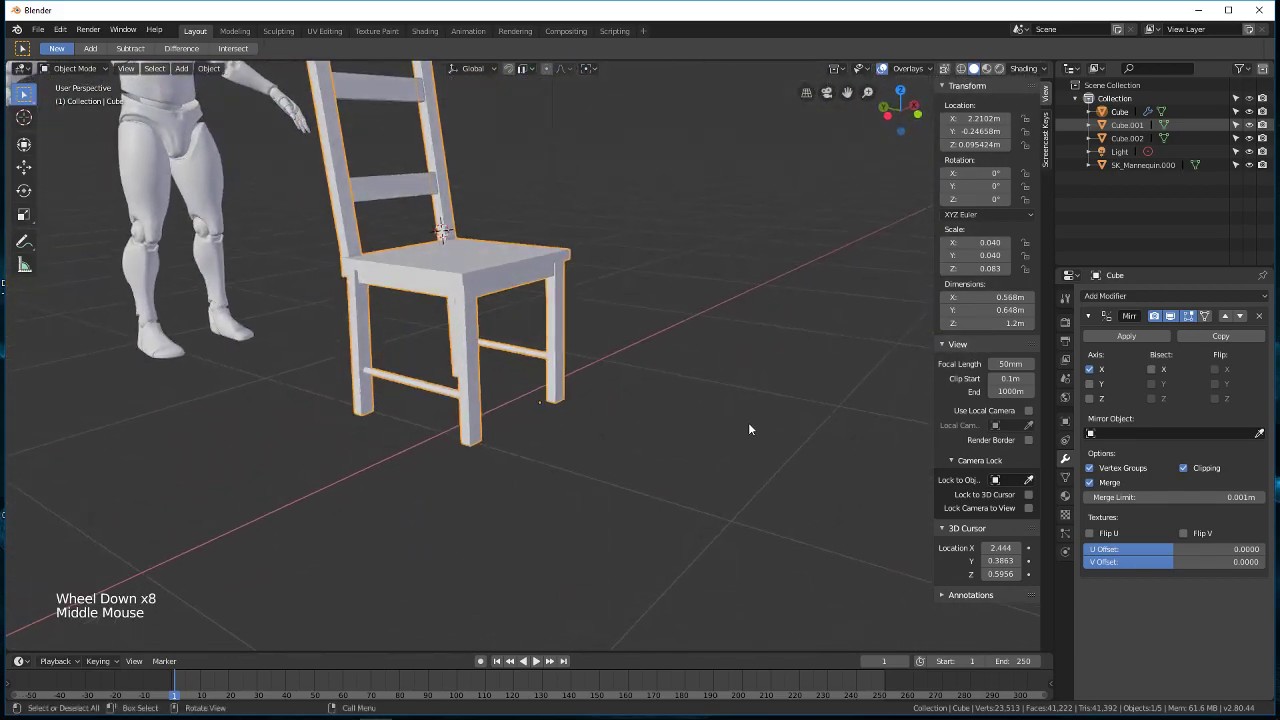
scroll(524, 372, up, 7)
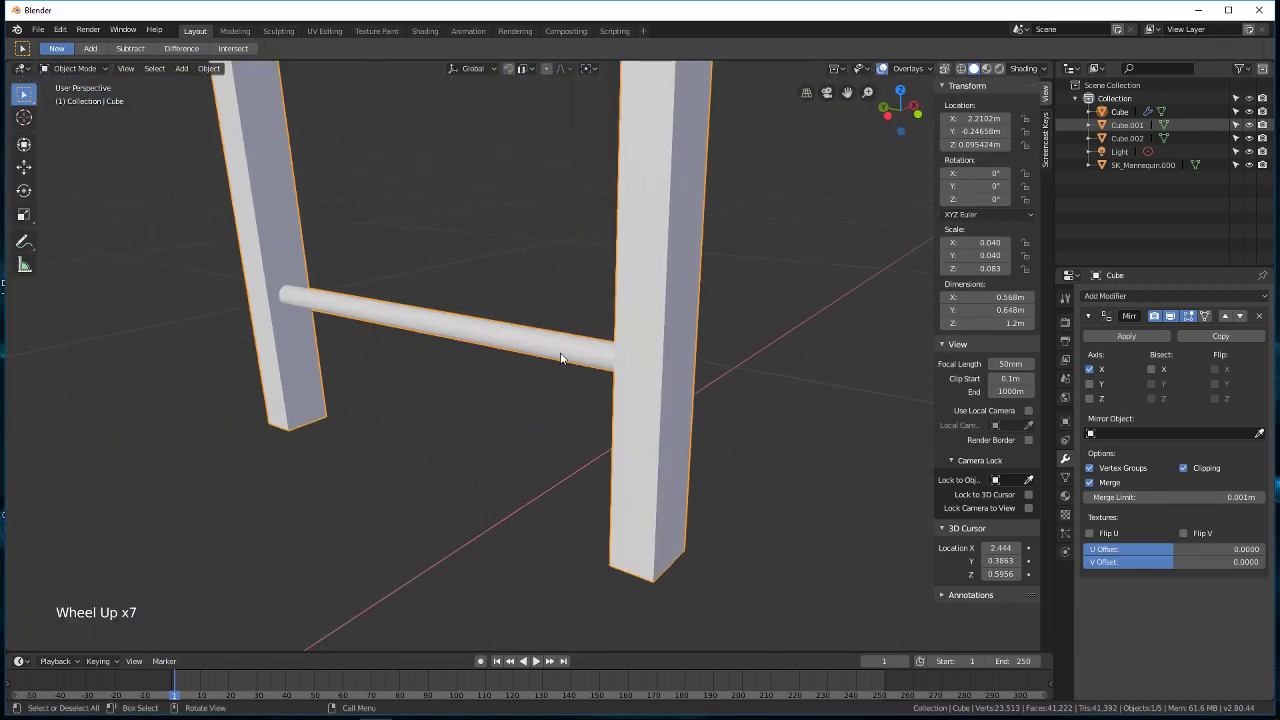
scroll(492, 342, down, 5)
middle_drag(492, 342, 482, 394)
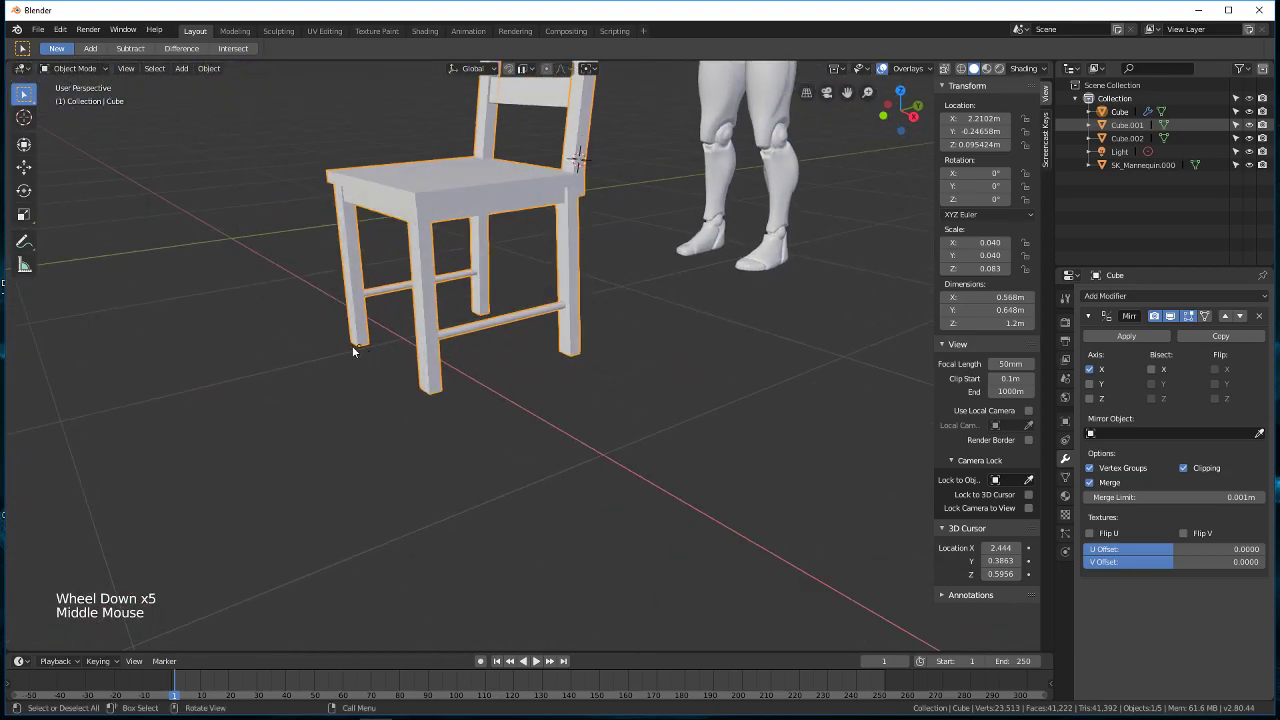
shift+middle_drag(443, 319, 480, 330)
middle_drag(480, 330, 531, 381)
Step: In Edit Mode, pick the hidden face at the top of the front leg and select all faces with a similar perimeter
key(Tab)
scroll(527, 343, up, 3)
scroll(605, 375, up, 3)
scroll(605, 375, up, 1)
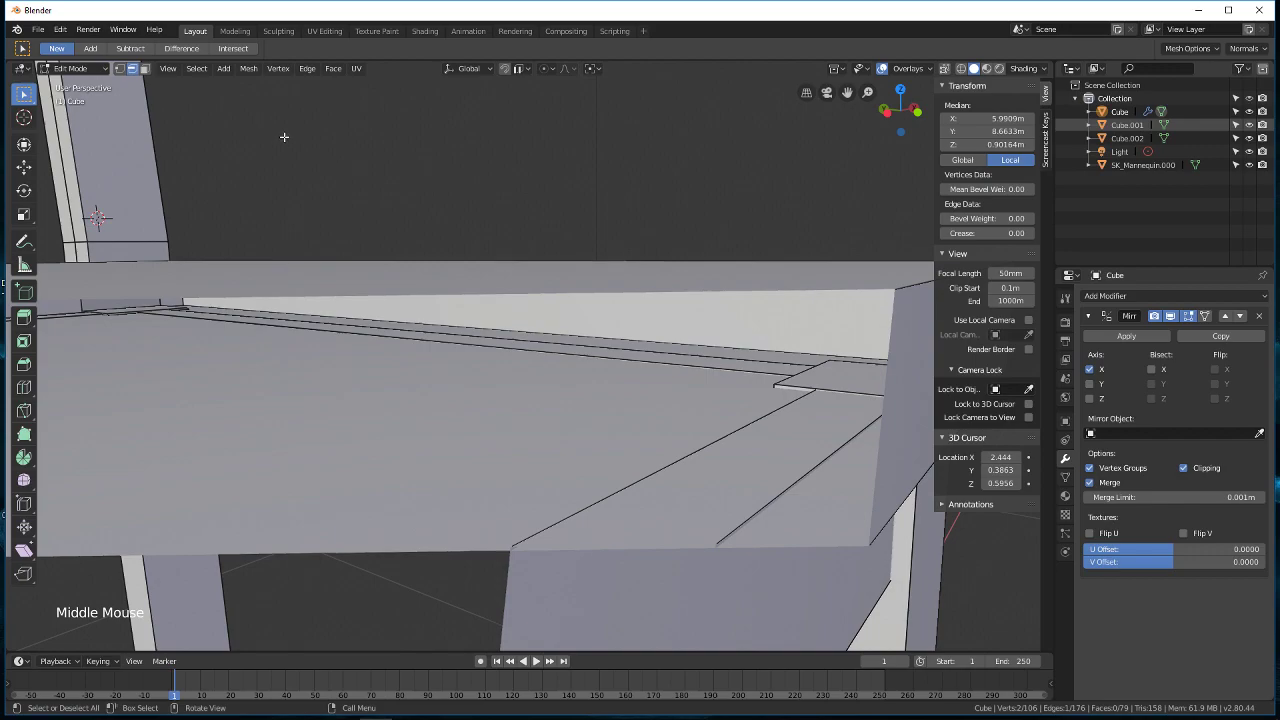
click(144, 69)
click(838, 381)
middle_drag(838, 381, 803, 397)
scroll(740, 397, down, 3)
shift+middle_drag(243, 248, 247, 155)
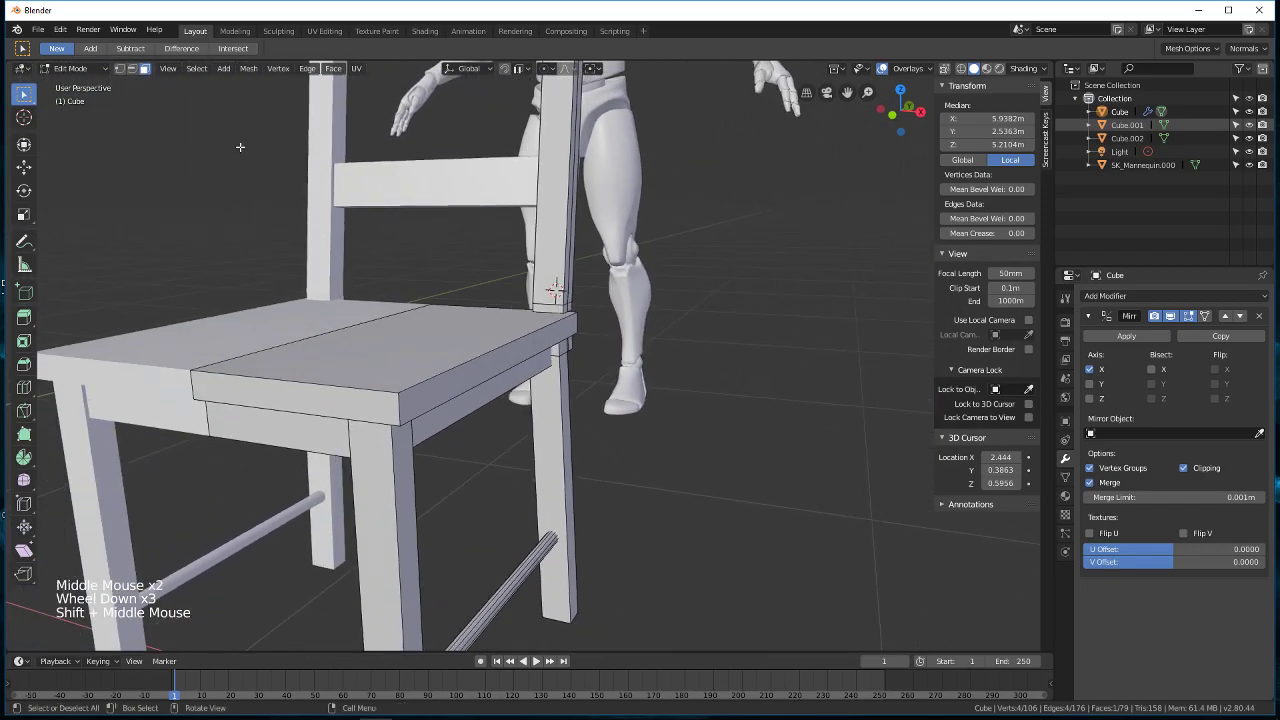
click(199, 70)
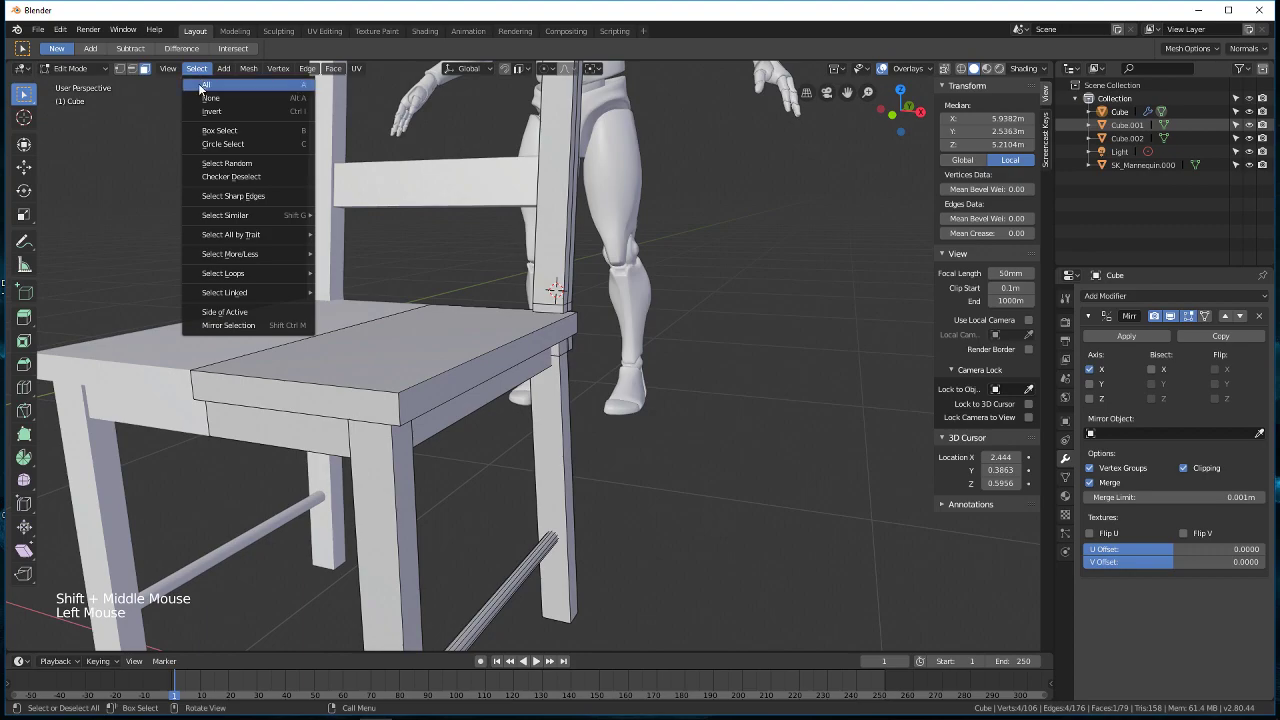
mouse_move(257, 217)
click(393, 263)
Step: Deselect the outer face at the back-leg joint and the leg bottoms, keeping only the hidden faces selected
mouse_move(393, 263)
middle_down()
mouse_move(606, 400)
mouse_move(442, 387)
mouse_move(760, 406)
mouse_move(569, 360)
middle_up()
key(z)
scroll(540, 316, up, 2)
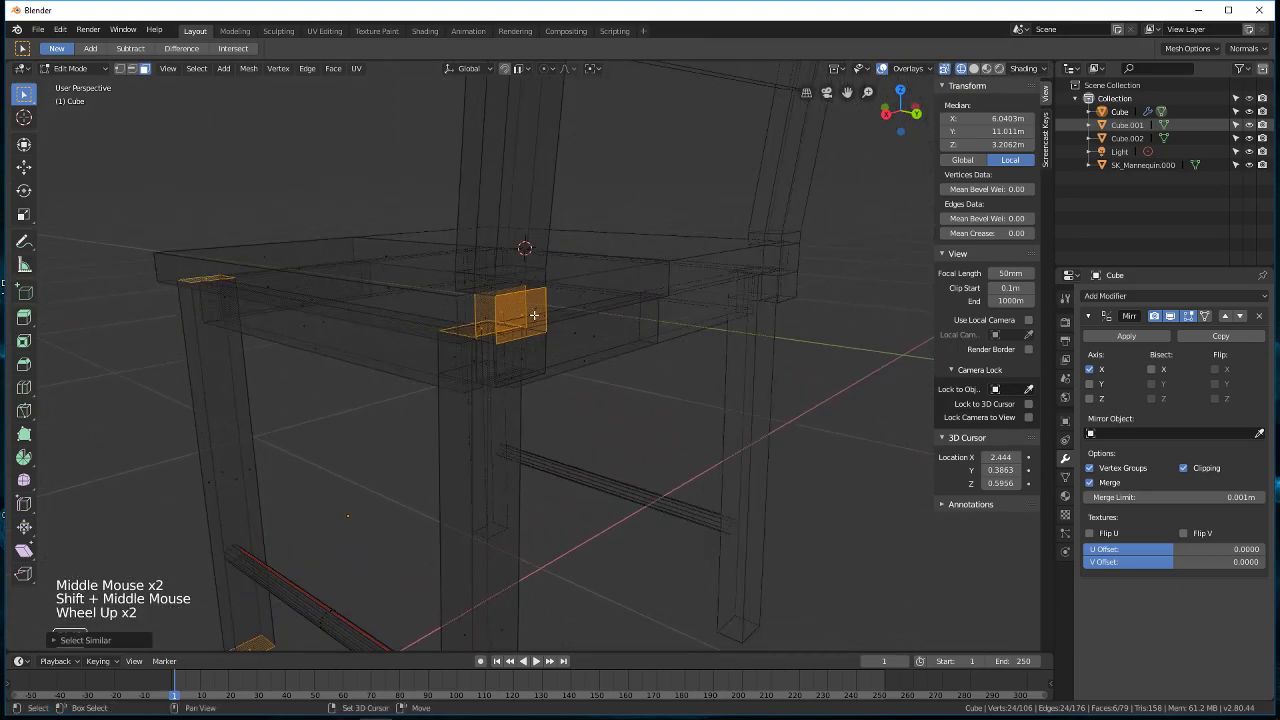
shift+click(534, 315)
shift+click(522, 314)
mouse_move(522, 314)
middle_down()
mouse_move(534, 354)
mouse_move(586, 349)
middle_up()
scroll(588, 350, down, 4)
key(z)
middle_drag(666, 423, 673, 311)
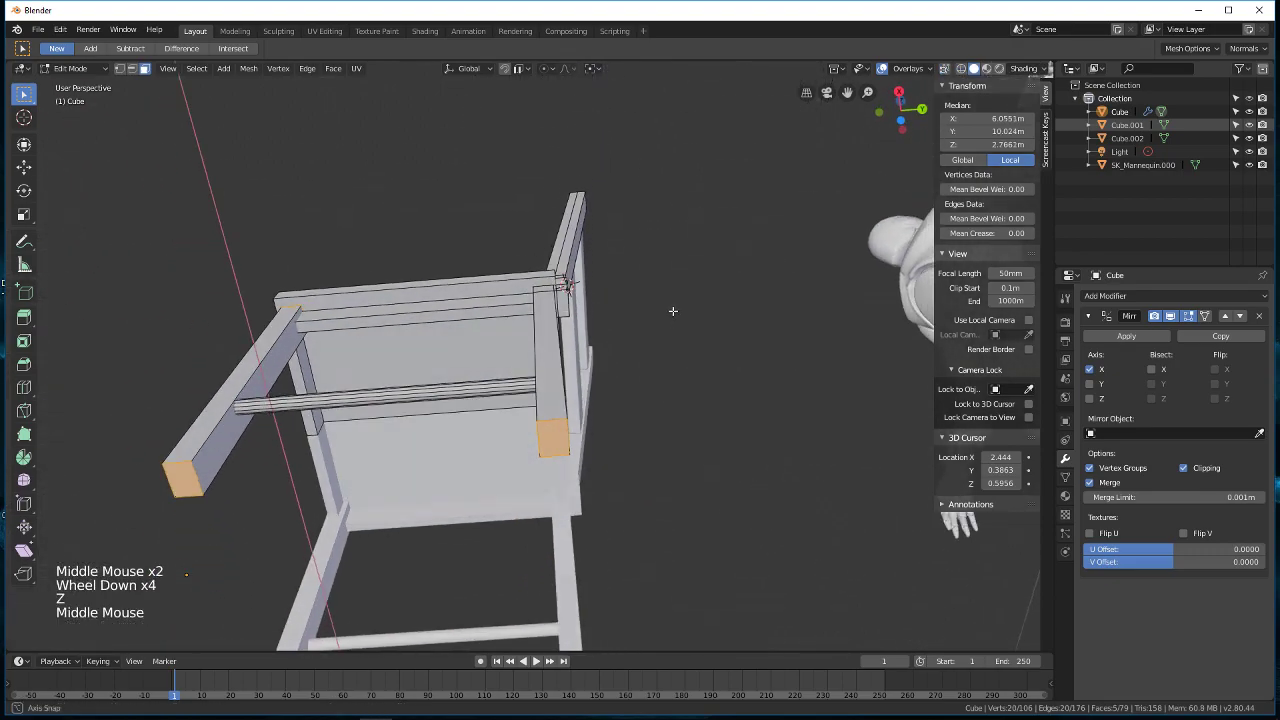
shift+click(556, 433)
Step: Inspect the joints beneath the seat and delete the selected hidden faces
middle_drag(465, 418, 571, 457)
scroll(496, 334, up, 6)
scroll(496, 334, up, 1)
middle_drag(496, 334, 547, 196)
middle_drag(621, 286, 620, 251)
scroll(635, 247, down, 4)
scroll(591, 297, up, 3)
mouse_move(591, 297)
middle_down()
mouse_move(610, 295)
mouse_move(551, 299)
mouse_move(592, 295)
mouse_move(537, 349)
middle_up()
scroll(610, 295, down, 6)
key(x)
click(544, 330)
Step: In wireframe shading, pick the hidden upright face in the back-leg joint and select all faces with a similar perimeter
key(z)
click(453, 354)
mouse_move(609, 377)
middle_down()
mouse_move(597, 400)
mouse_move(654, 397)
mouse_move(629, 397)
mouse_move(663, 420)
mouse_move(609, 431)
mouse_move(560, 397)
mouse_move(633, 401)
mouse_move(432, 360)
mouse_move(457, 383)
mouse_move(505, 383)
mouse_move(551, 414)
mouse_move(520, 392)
middle_up()
scroll(597, 400, down, 1)
scroll(597, 400, up, 1)
scroll(597, 400, up, 5)
scroll(432, 360, up, 2)
click(414, 340)
scroll(509, 380, down, 3)
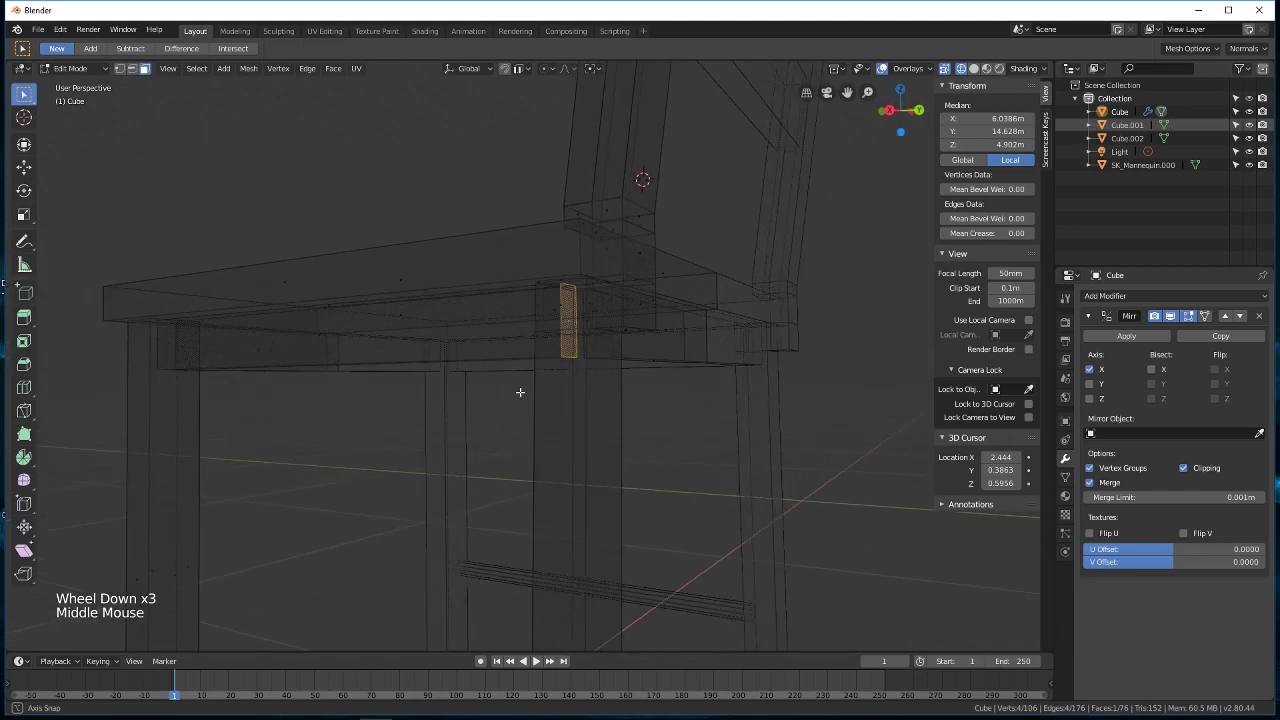
click(197, 68)
mouse_move(243, 217)
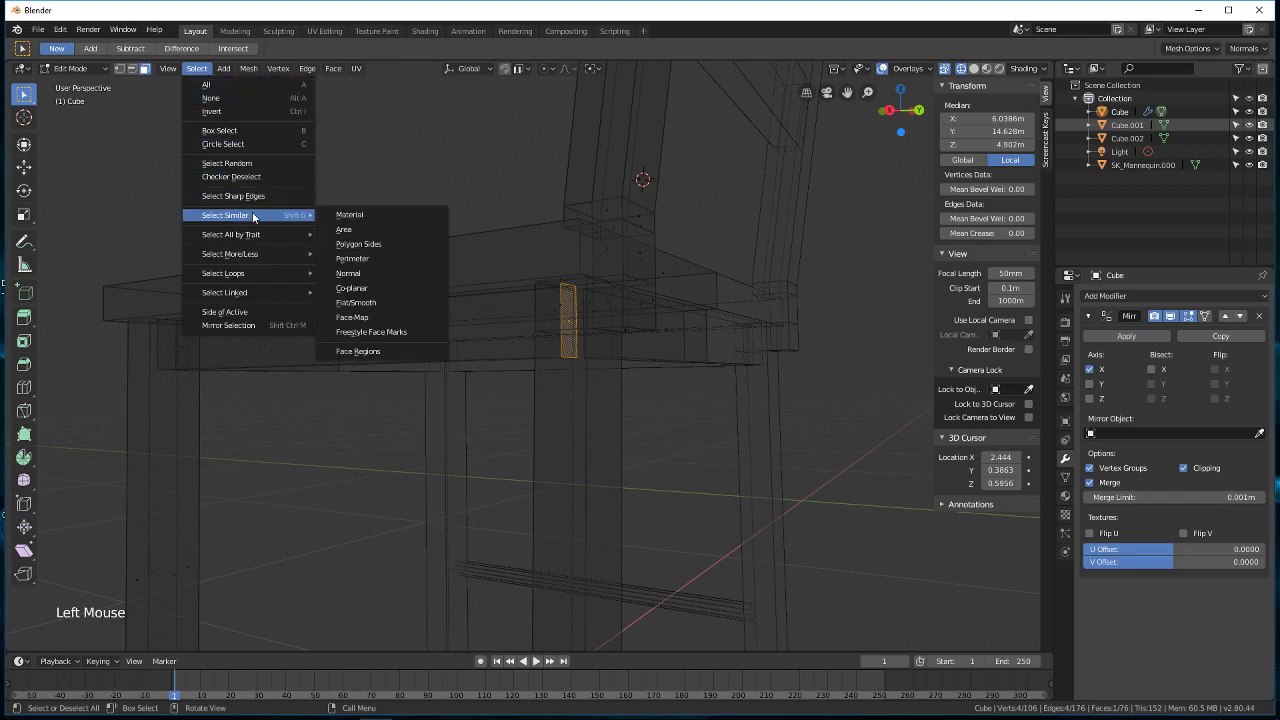
click(386, 258)
Step: In solid shading, remove the visible outer faces around the leg and seat joints from the selection
middle_drag(386, 258, 440, 320)
middle_drag(376, 227, 575, 275)
key(z)
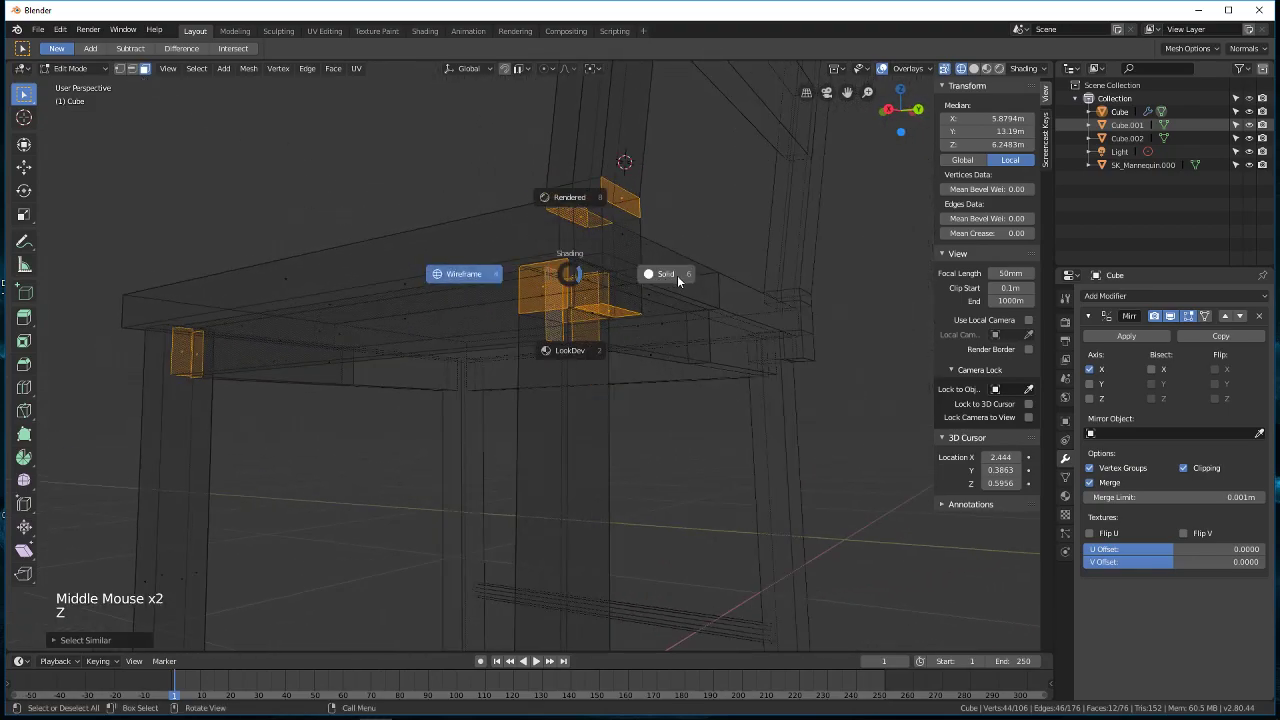
click(678, 281)
middle_drag(686, 284, 652, 268)
shift+click(601, 196)
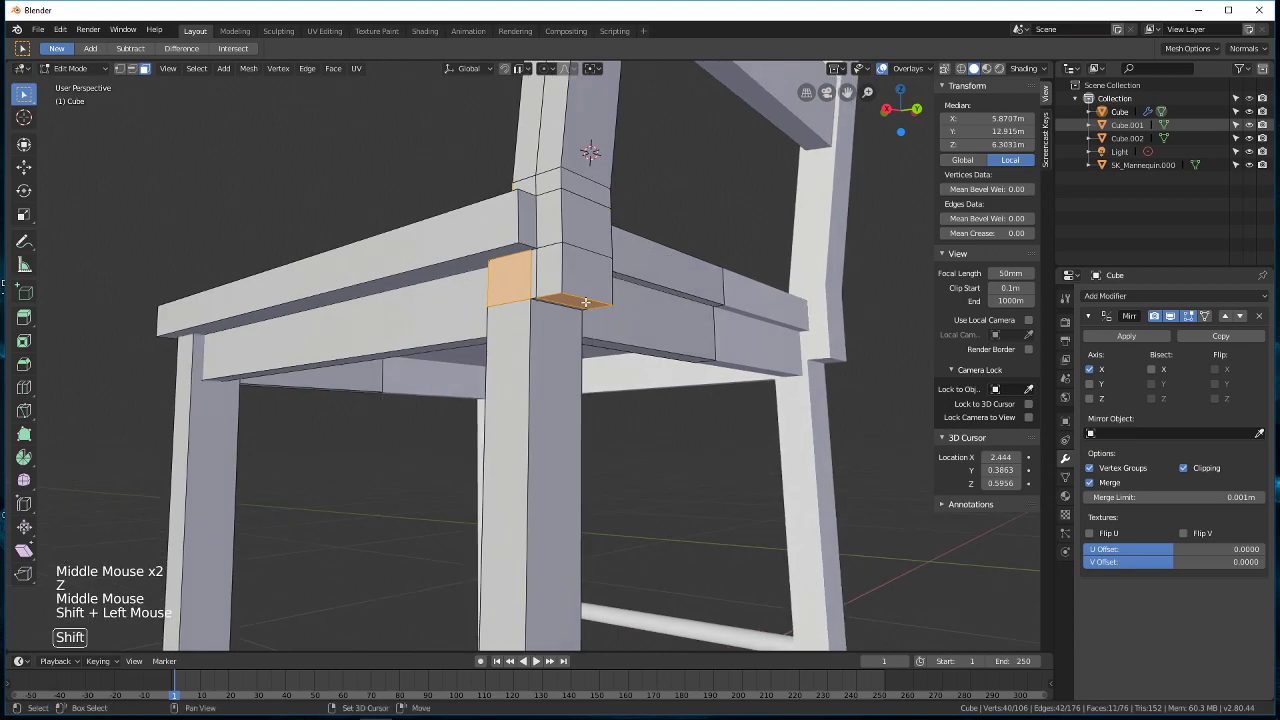
middle_drag(495, 275, 702, 342)
shift+click(704, 342)
middle_drag(740, 381, 607, 471)
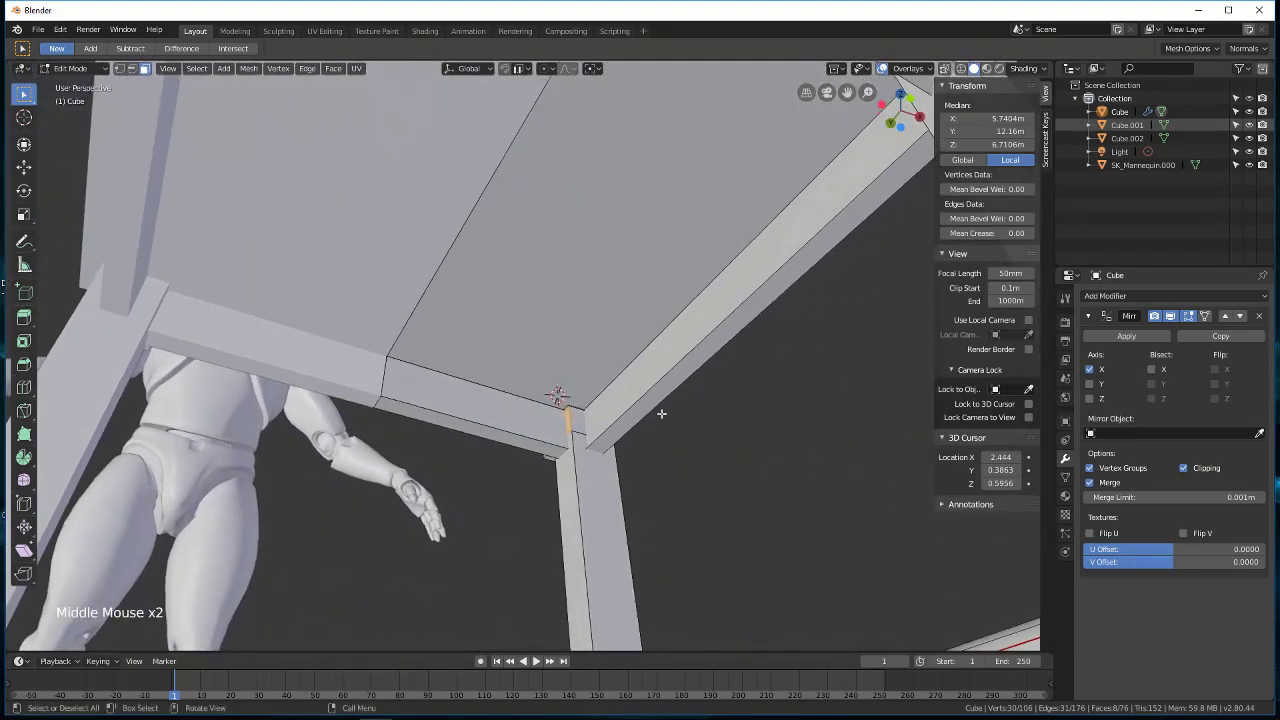
scroll(607, 471, up, 6)
scroll(697, 517, down, 6)
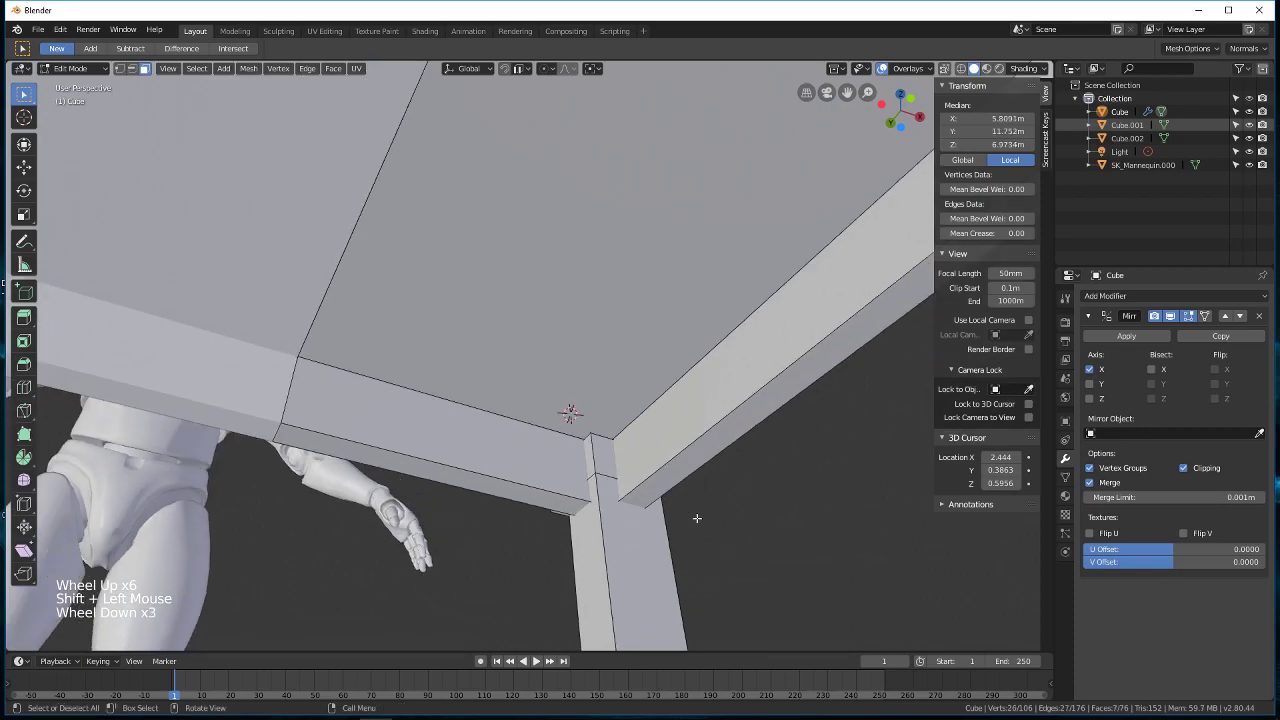
middle_drag(697, 517, 677, 509)
Step: Delete the remaining selected faces and return to solid shading
scroll(557, 529, down, 4)
middle_drag(557, 529, 884, 491)
key(z)
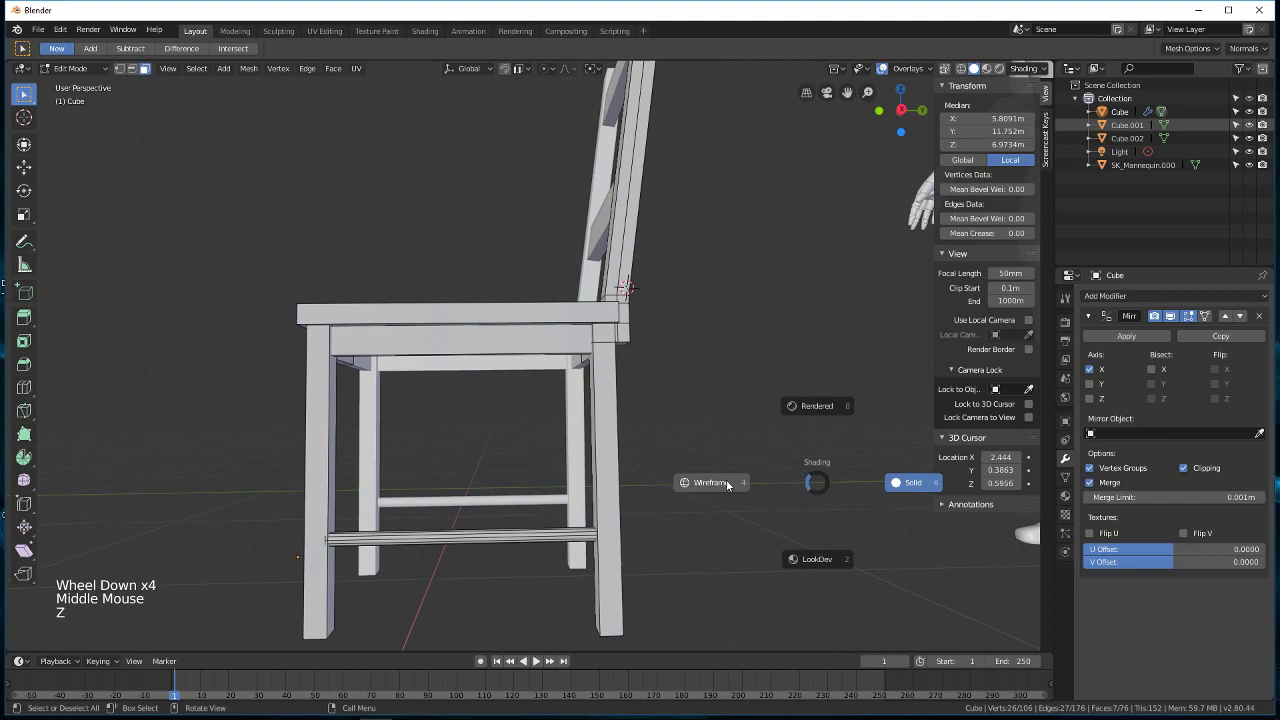
mouse_move(489, 469)
middle_down()
mouse_move(566, 503)
mouse_move(640, 506)
mouse_move(506, 460)
mouse_move(543, 431)
middle_up()
scroll(566, 503, up, 3)
key(x)
click(512, 465)
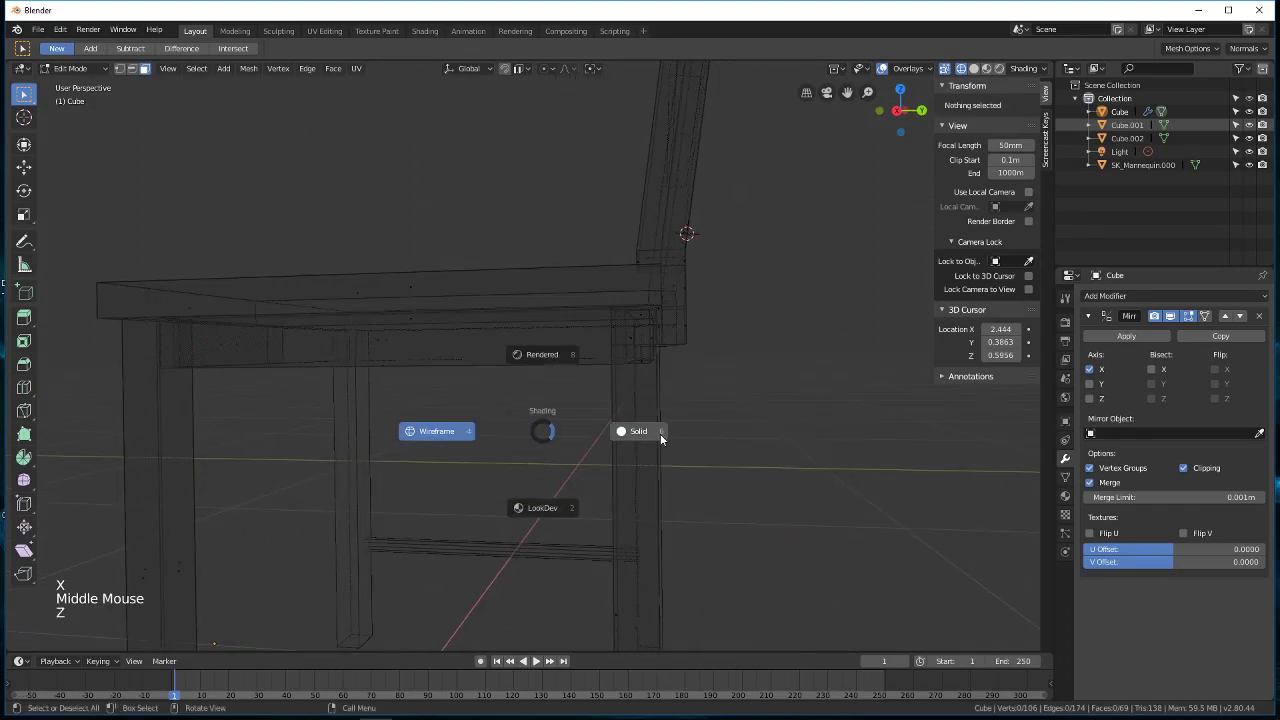
click(660, 438)
Step: Try to close the open top of the backrest post with a single face across its edge loop, then undo it
mouse_move(632, 425)
middle_down()
mouse_move(686, 443)
mouse_move(636, 440)
middle_up()
shift+middle_drag(767, 440, 183, 459)
scroll(748, 451, down, 6)
scroll(654, 431, up, 4)
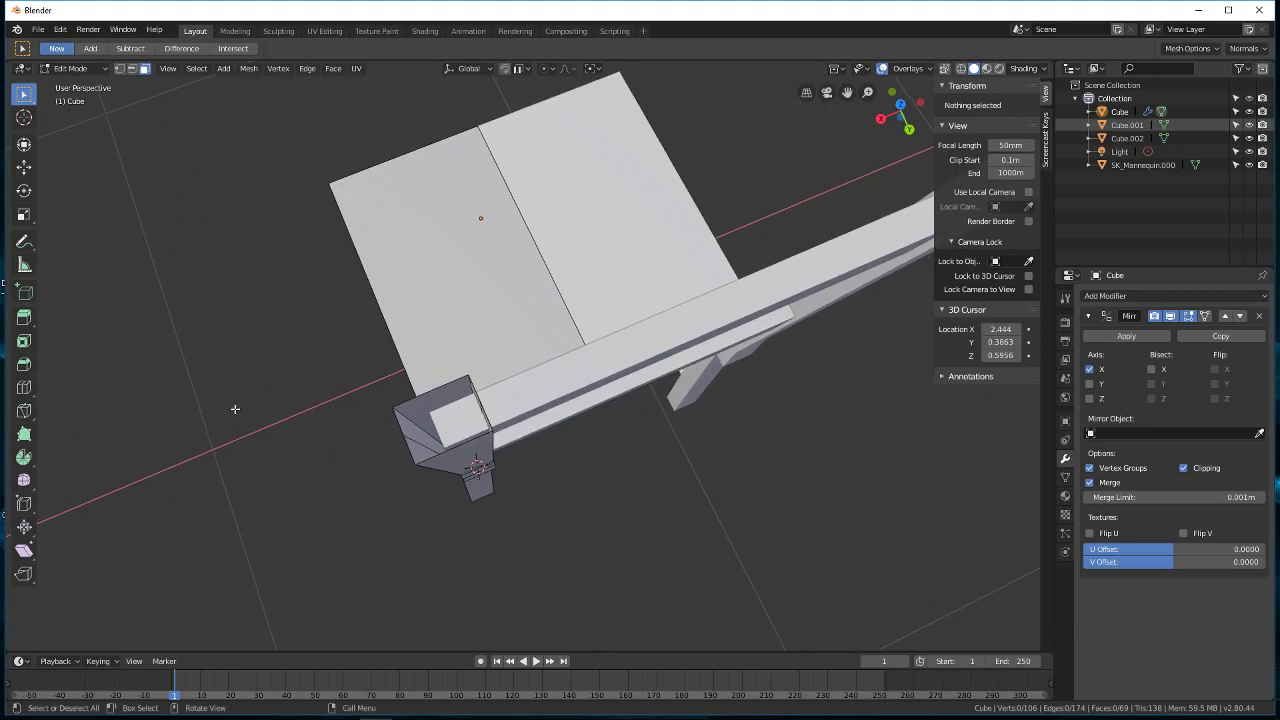
click(131, 70)
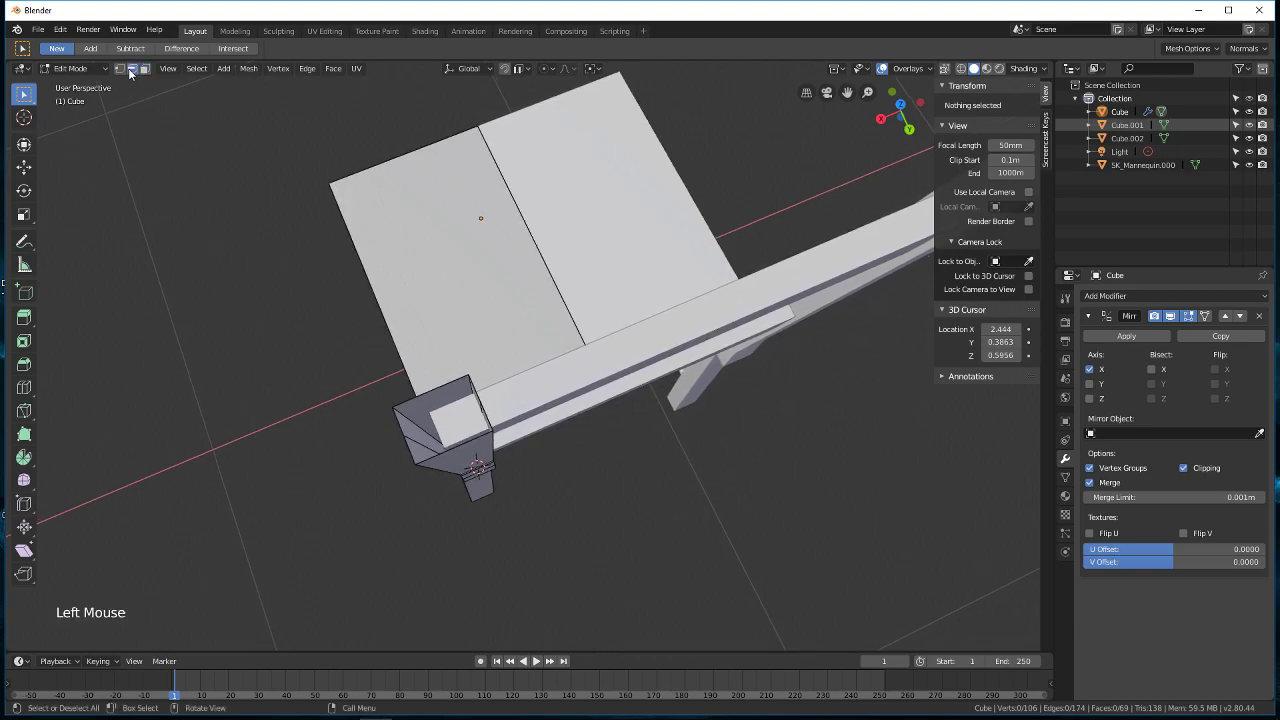
alt+shift+click(451, 384)
middle_drag(548, 422, 571, 288)
key(f)
key(ctrl+z)
Step: Join the two middle vertices on opposite sides of the post's open top with an edge
scroll(580, 300, up, 2)
shift+scroll(580, 300, up, 1)
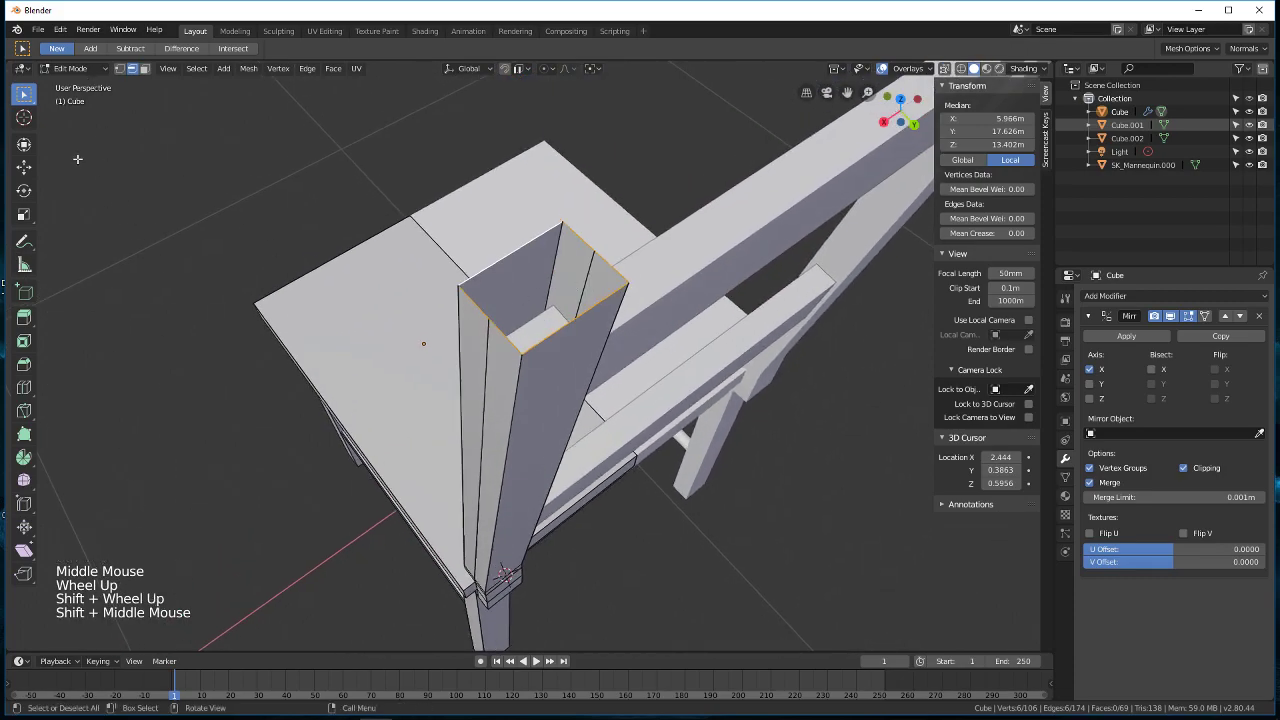
click(119, 68)
click(489, 320)
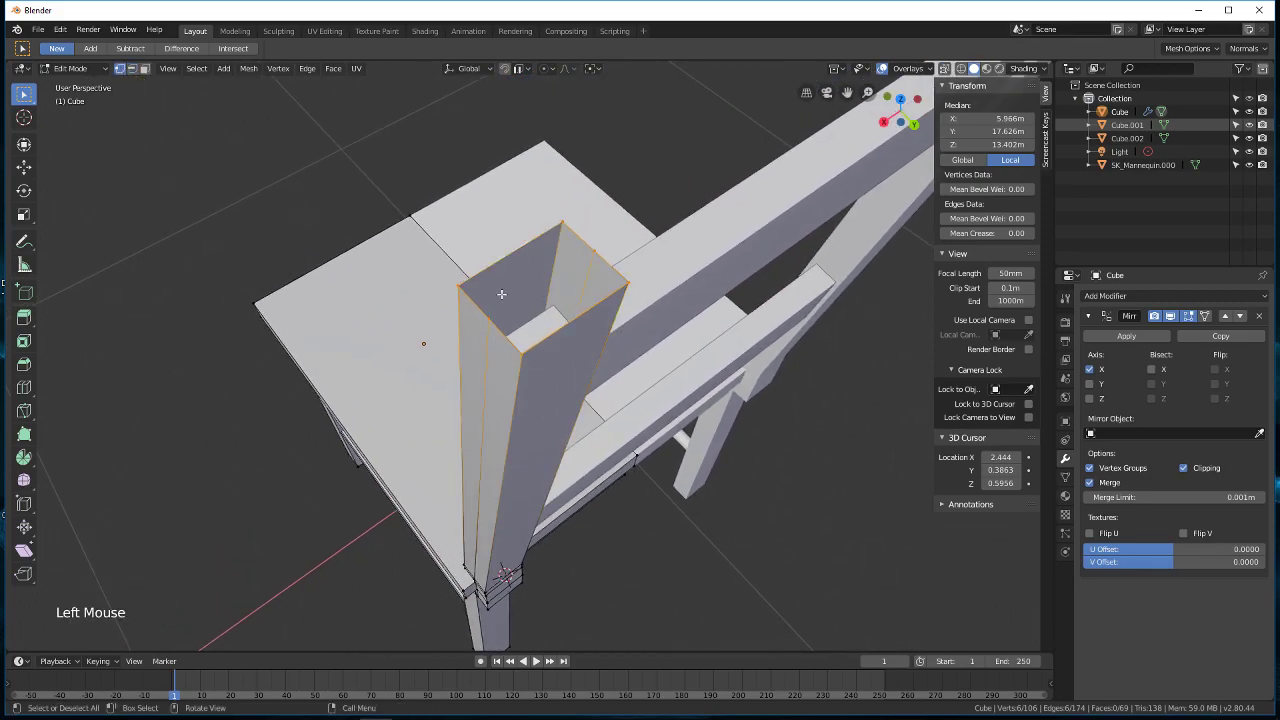
shift+click(592, 250)
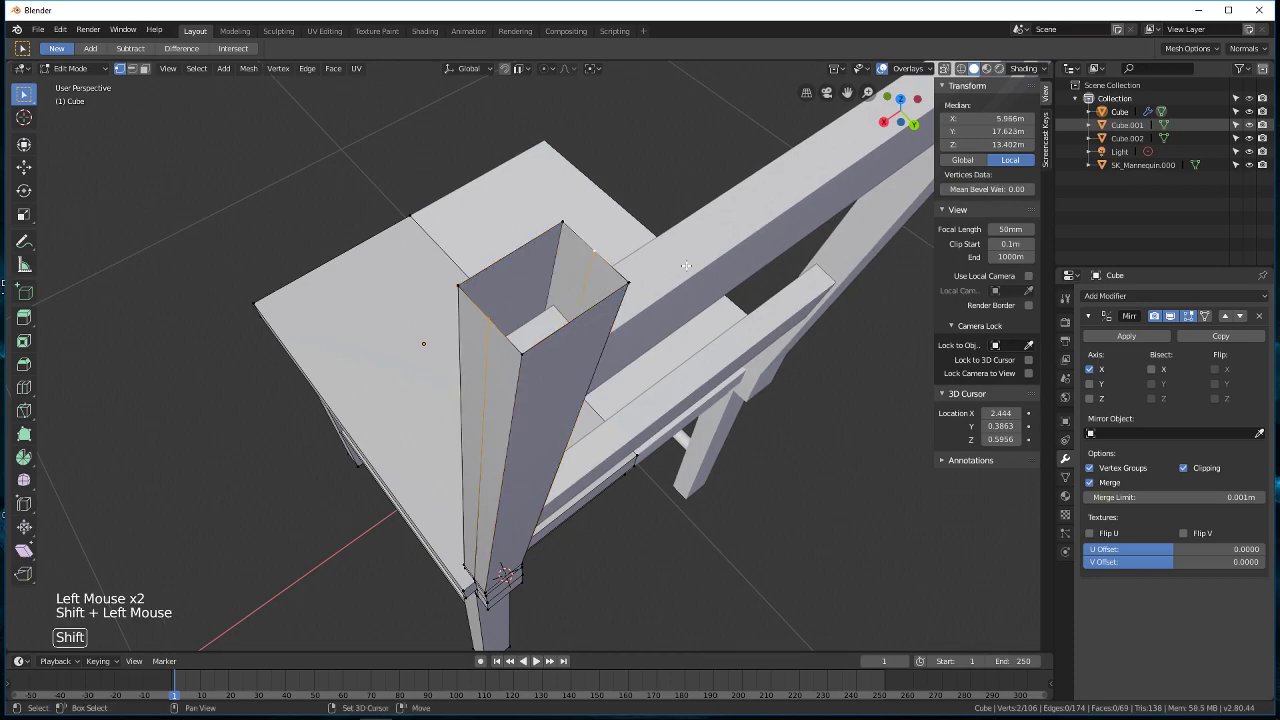
key(f)
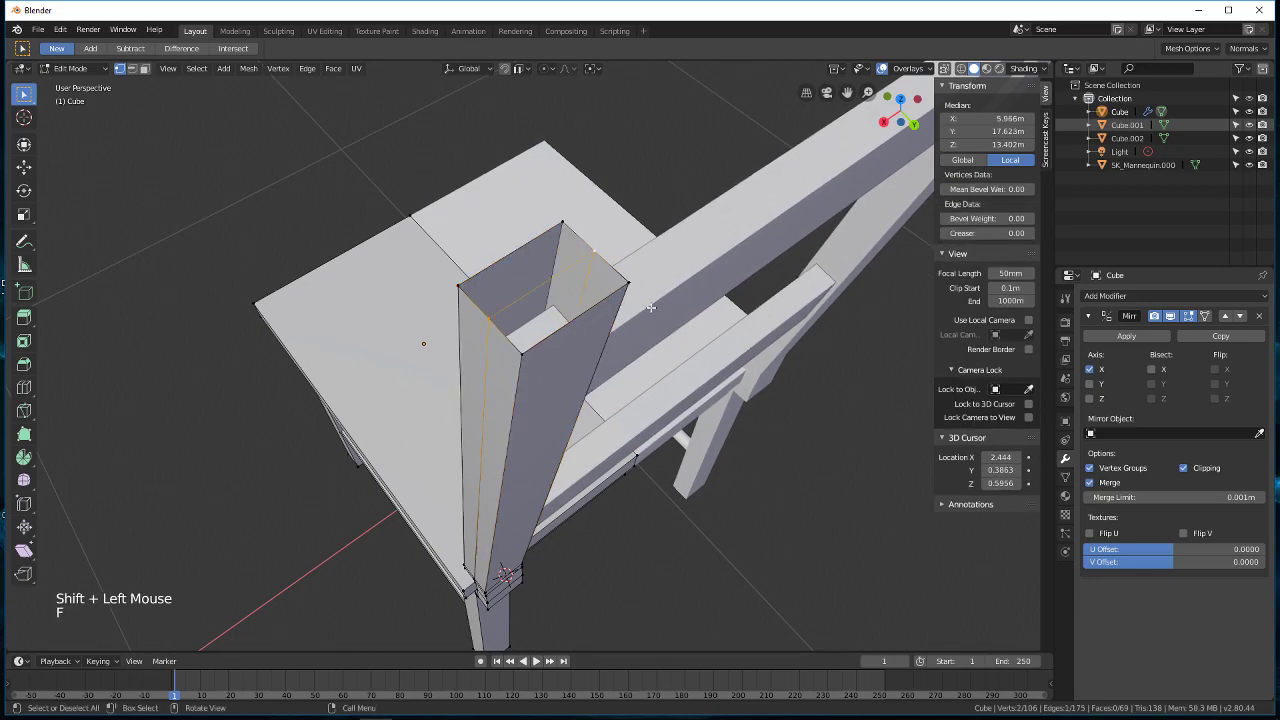
Step: Fill both halves of the backrest post's open top with separate faces
click(131, 70)
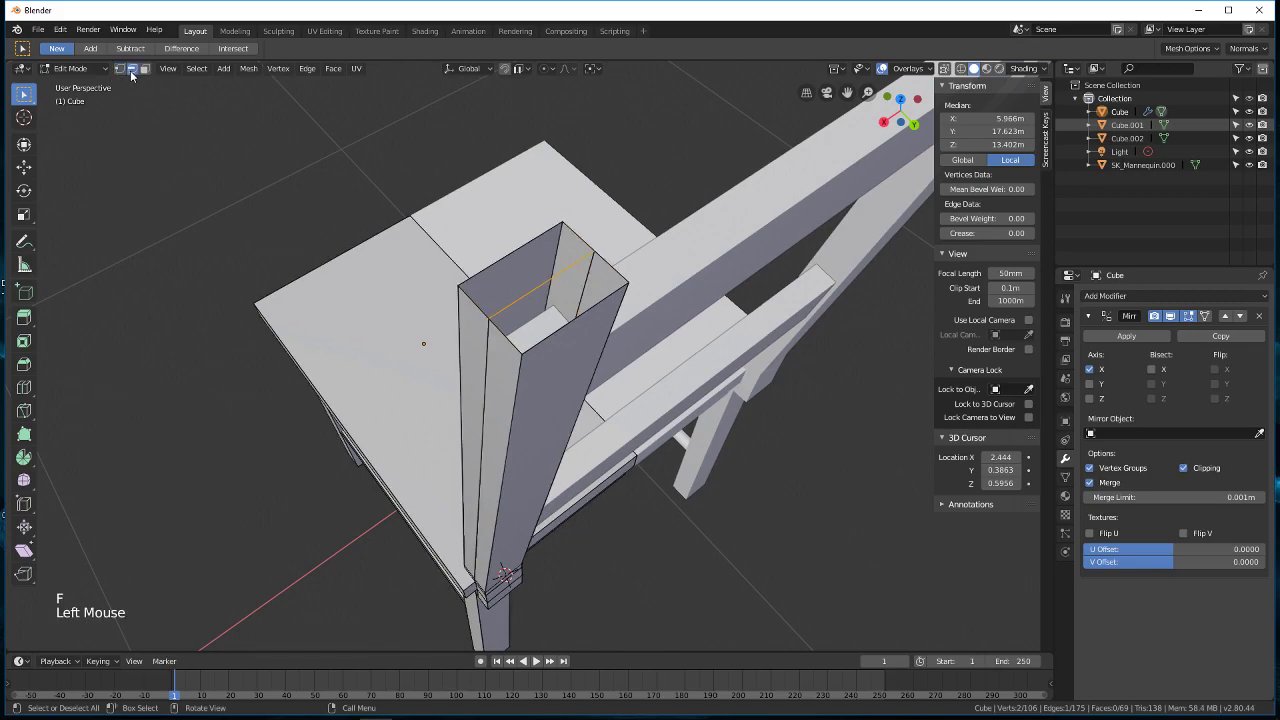
shift+click(586, 244)
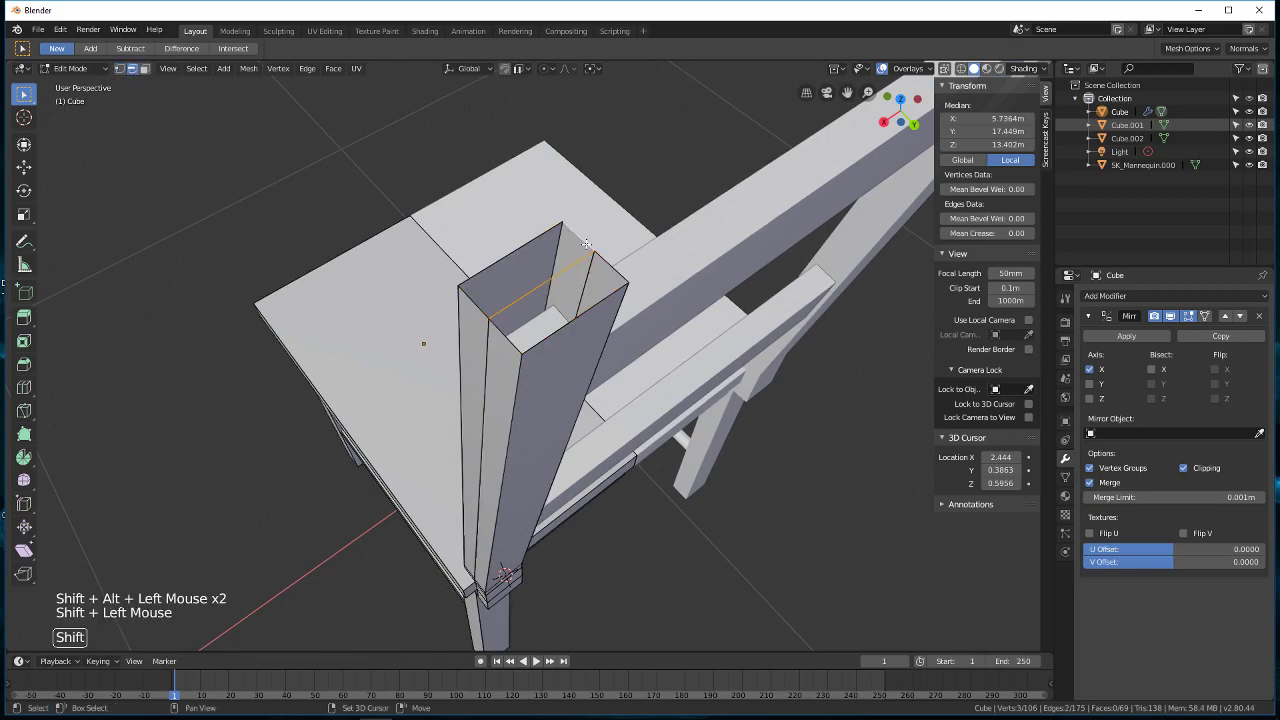
middle_drag(605, 338, 573, 321)
key(f)
key(f)
click(573, 321)
alt+shift+click(499, 378)
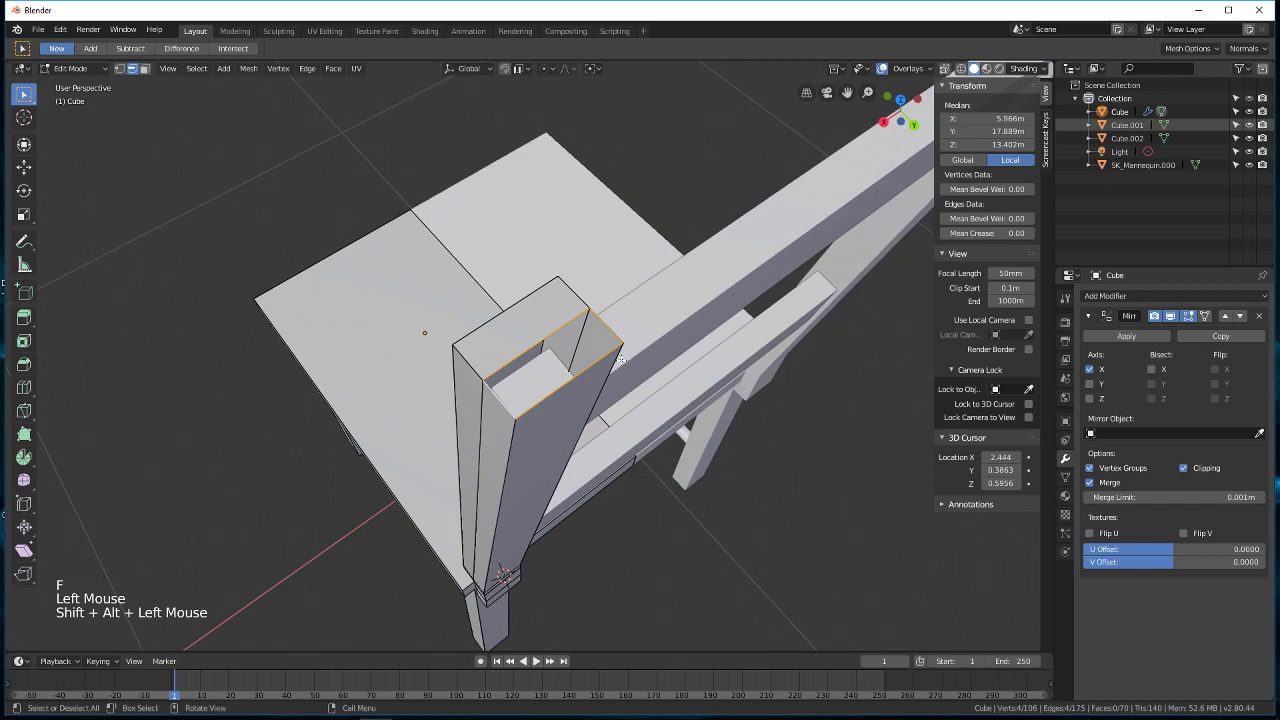
key(f)
Step: Examine the capped post and the area beneath the seat in Object Mode
middle_drag(620, 365, 716, 412)
key(Tab)
scroll(658, 355, down, 3)
scroll(697, 270, up, 4)
scroll(716, 412, up, 2)
middle_drag(599, 368, 606, 404)
scroll(560, 380, up, 2)
Step: In Edit Mode, pick the long strip face beneath the seat along the side apron and select faces with a similar perimeter
key(Tab)
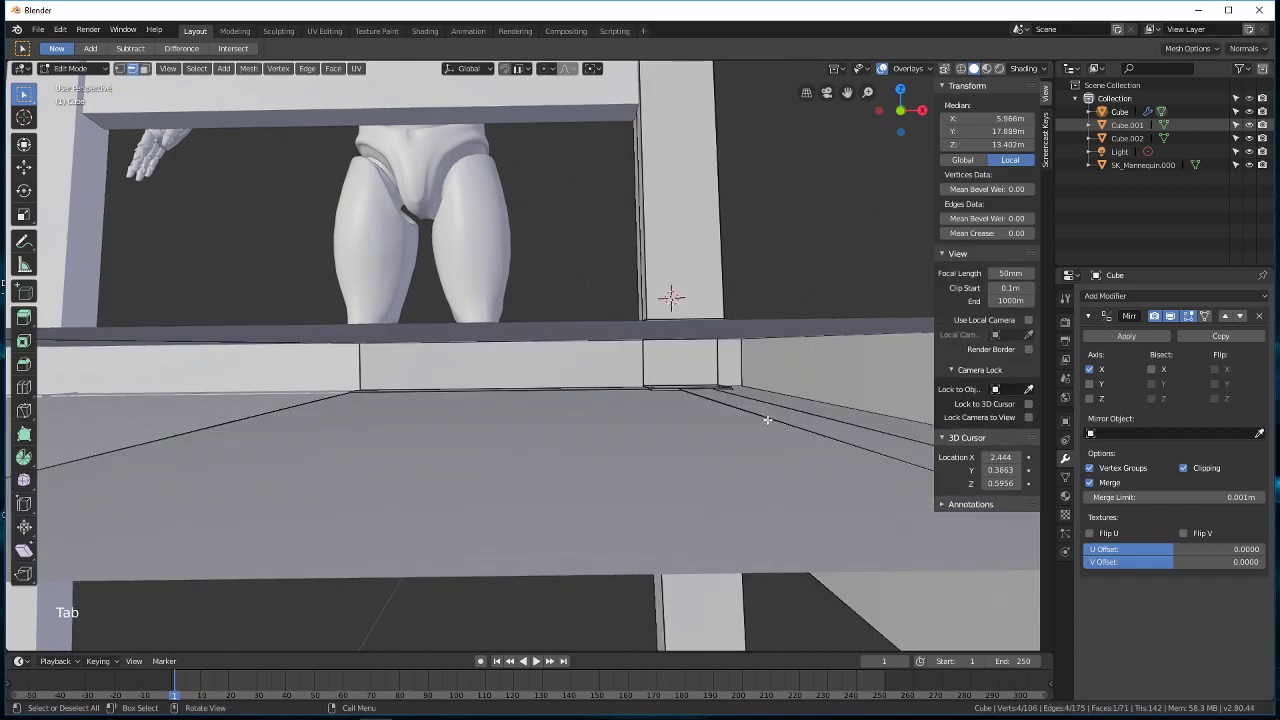
click(627, 340)
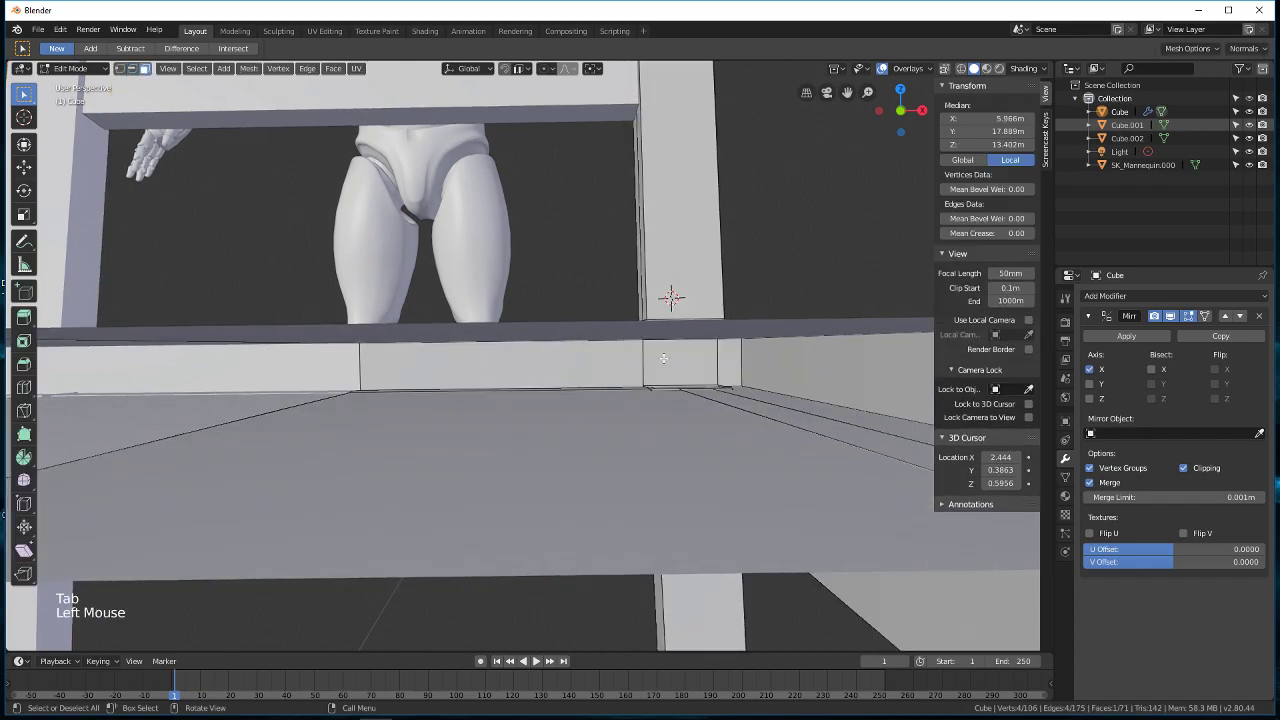
double_click(849, 443)
middle_drag(849, 443, 676, 387)
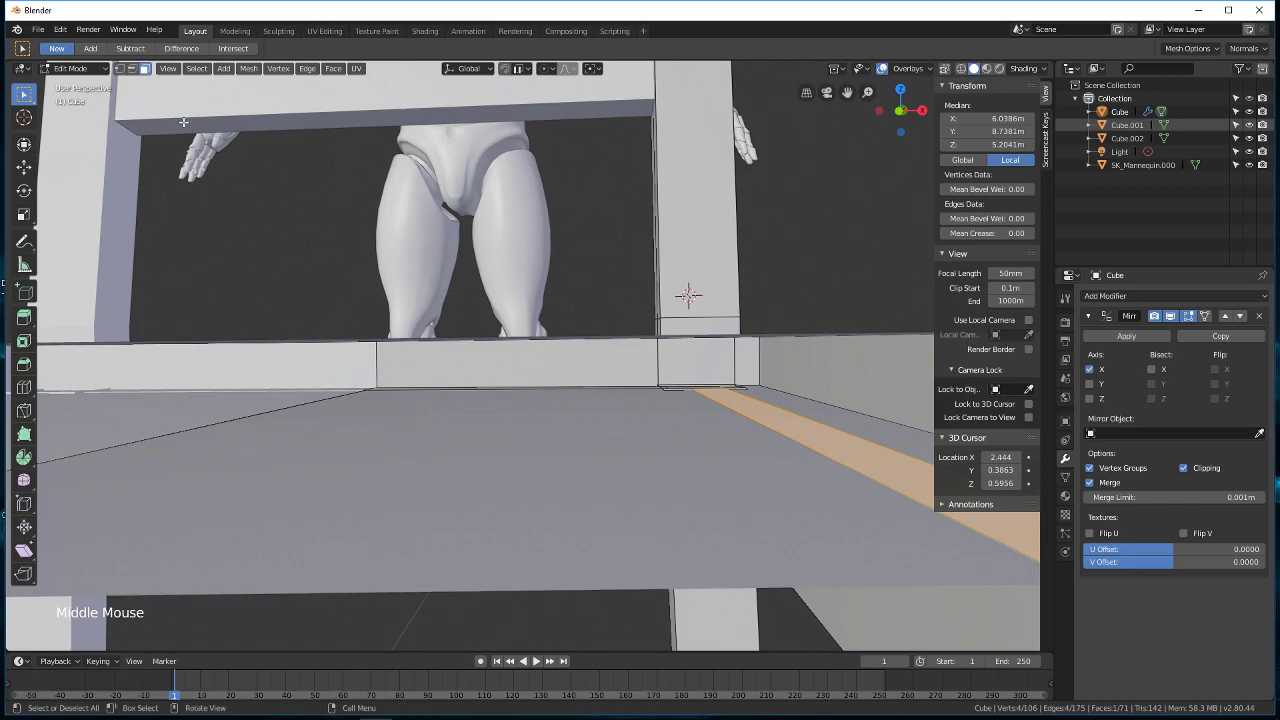
click(205, 69)
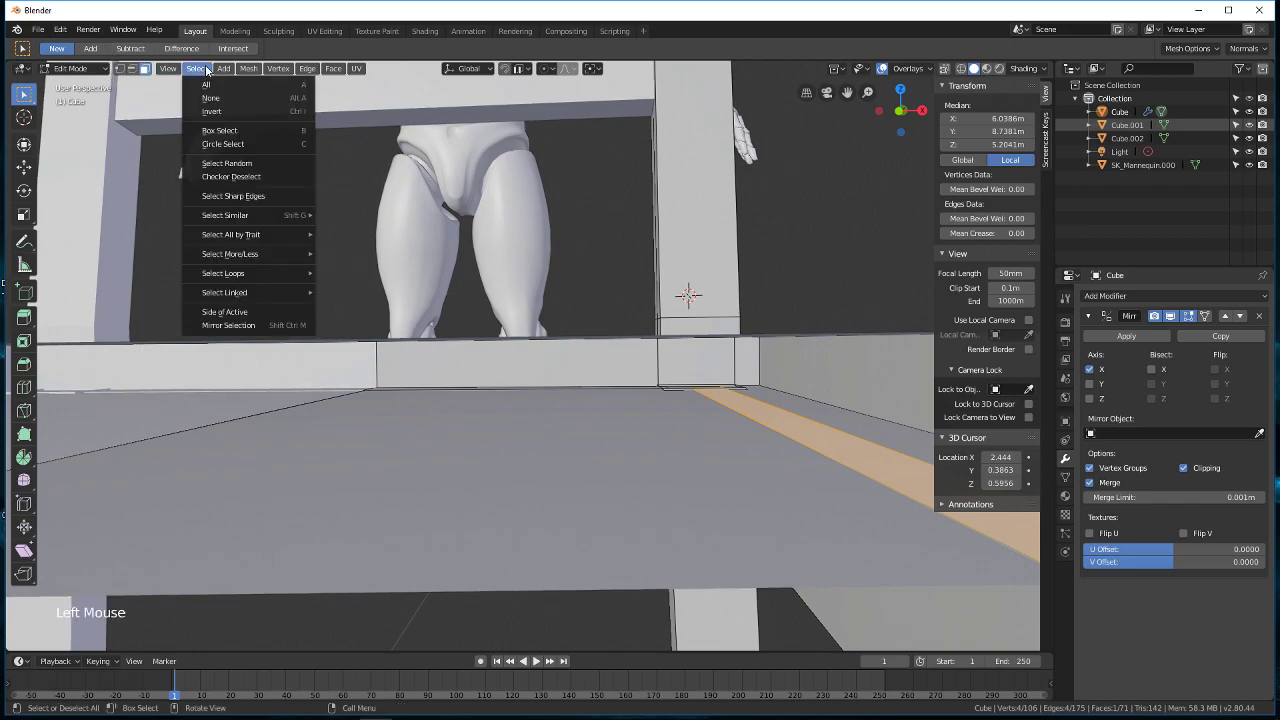
mouse_move(237, 217)
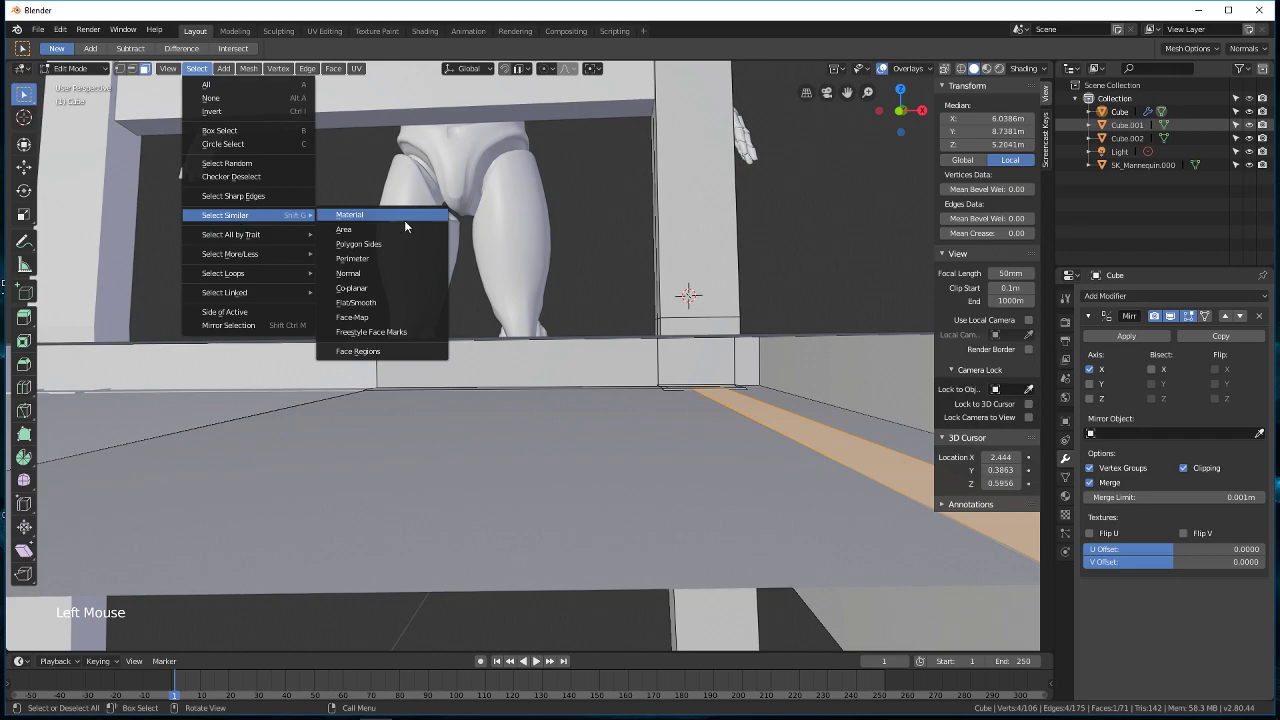
click(396, 258)
Step: Select faces with similar perimeter, add the adjoining strip faces along the aprons beneath the seat, and delete all of these faces
scroll(393, 261, down, 2)
scroll(415, 273, up, 2)
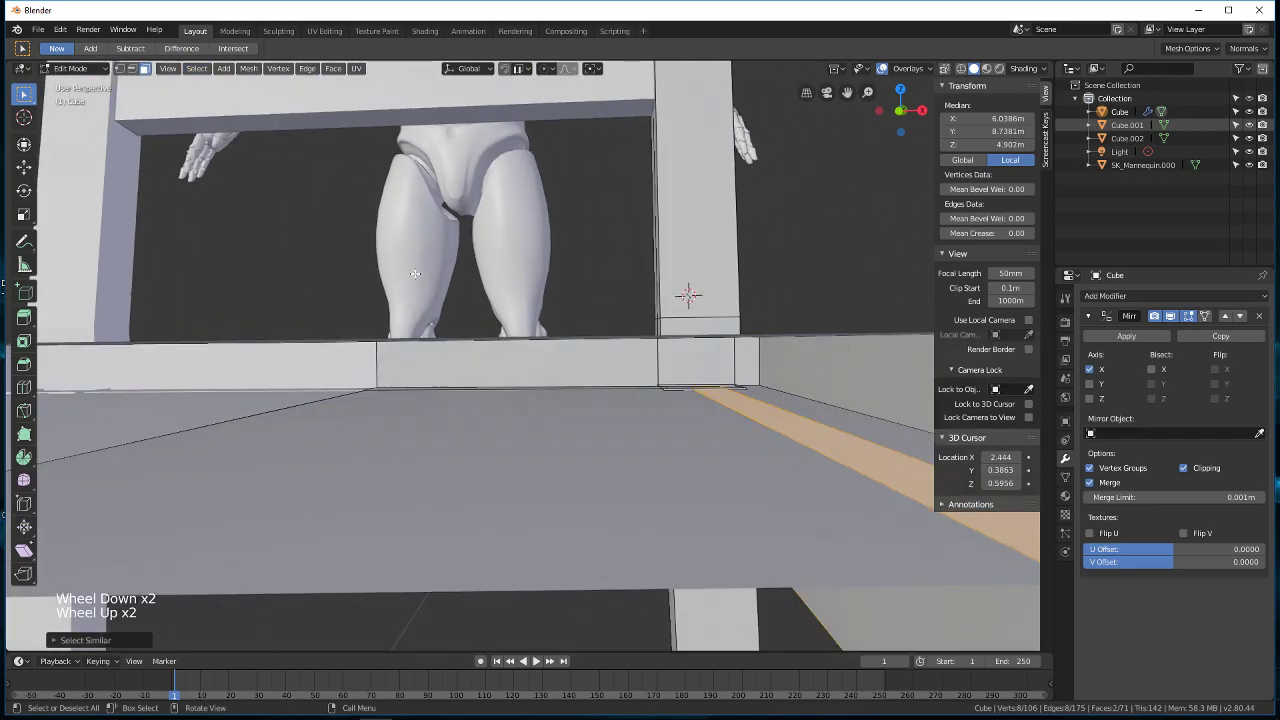
shift+click(514, 387)
middle_drag(514, 387, 551, 394)
scroll(577, 379, up, 4)
shift+click(782, 337)
middle_drag(782, 337, 820, 331)
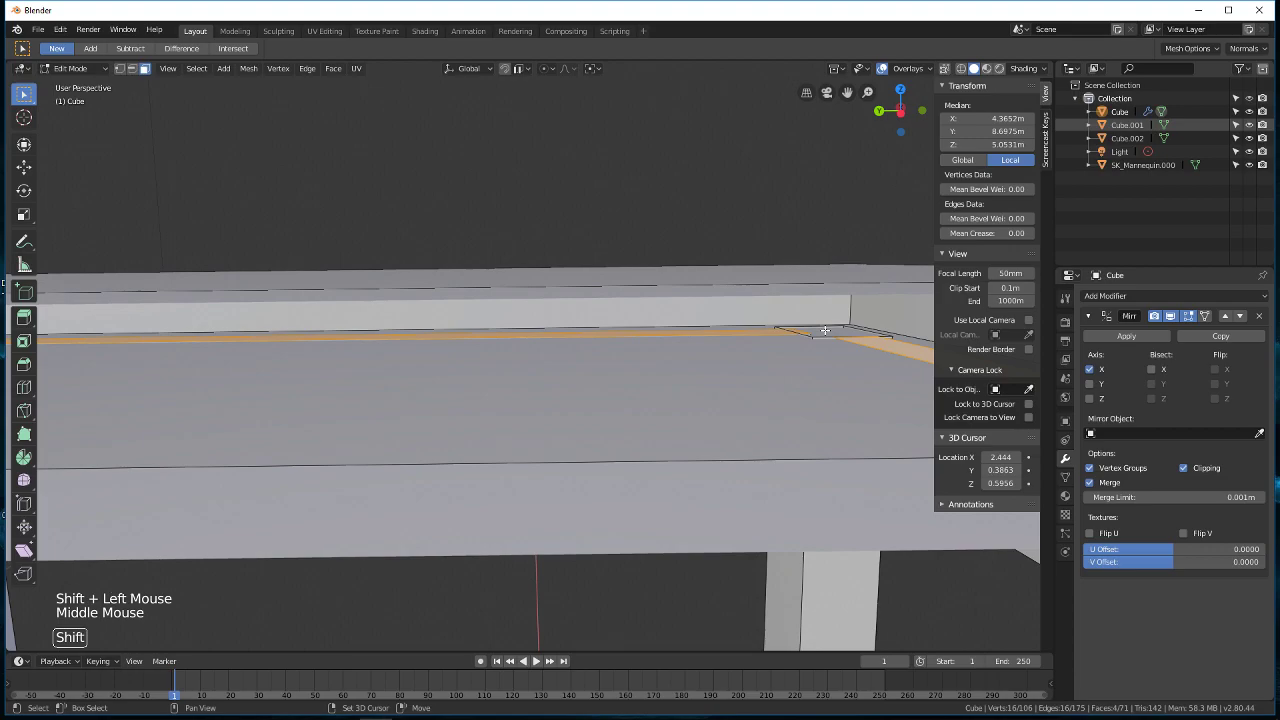
shift+click(825, 331)
shift+click(825, 331)
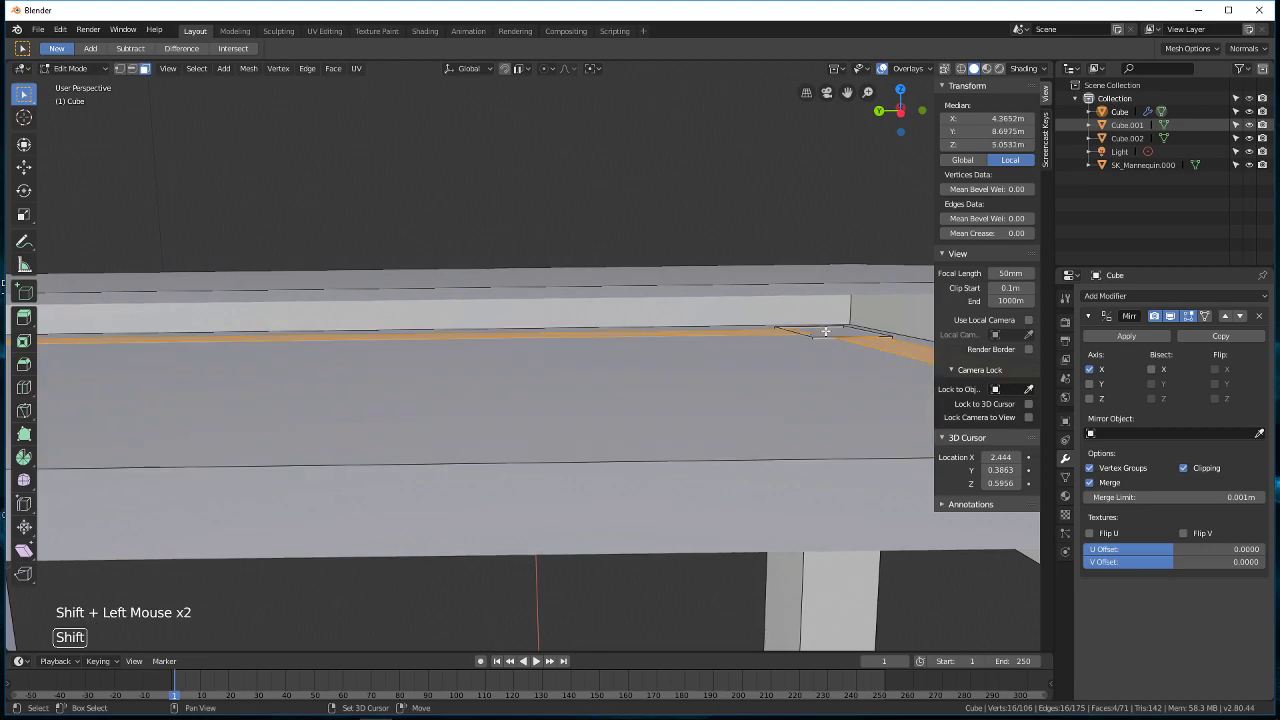
scroll(690, 355, down, 1)
middle_drag(690, 355, 612, 348)
scroll(612, 348, down, 8)
key(x)
click(620, 379)
Step: Bridge the gap beneath the seat by filling a face between the two long edges along the side apron
middle_drag(620, 379, 680, 400)
middle_drag(680, 400, 652, 280)
scroll(503, 276, up, 2)
shift+middle_drag(652, 280, 609, 374)
scroll(652, 326, up, 1)
shift+scroll(651, 329, up, 1)
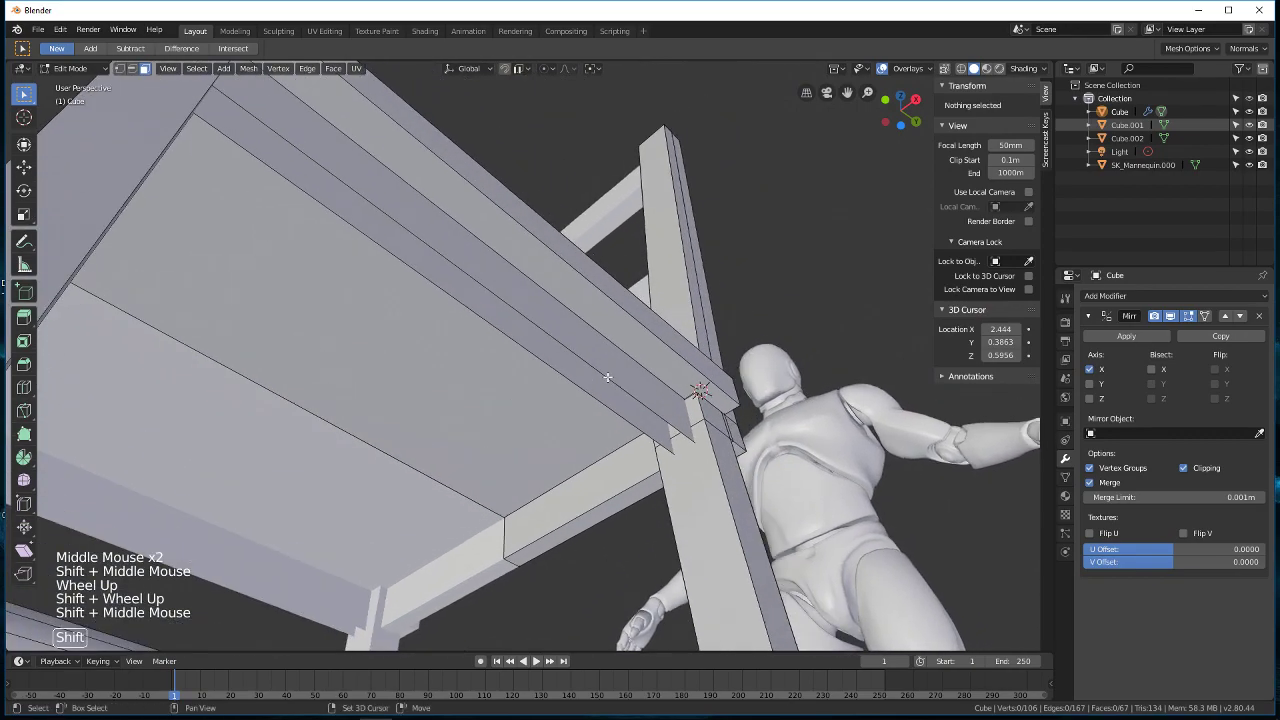
scroll(609, 376, up, 2)
click(145, 70)
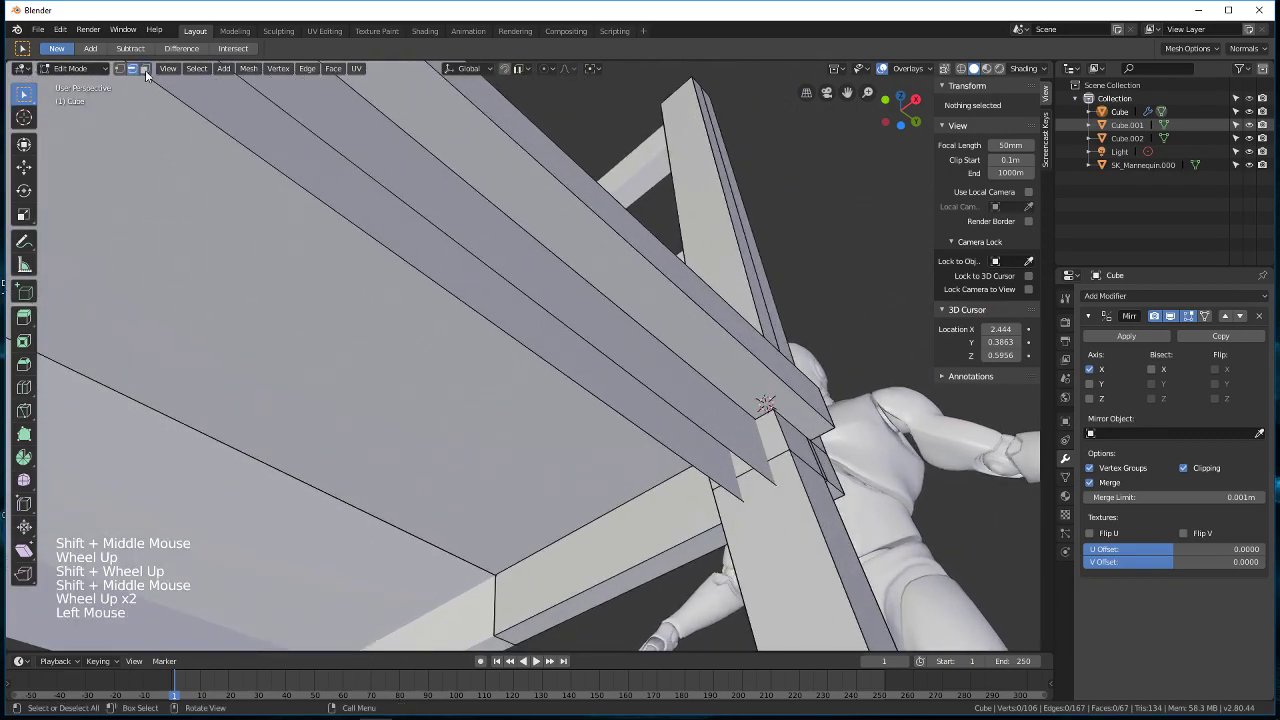
click(660, 388)
shift+click(690, 420)
key(f)
Step: Examine the filled underside and the inside of the rear corner, checking the selected mesh in different shading modes
key(a)
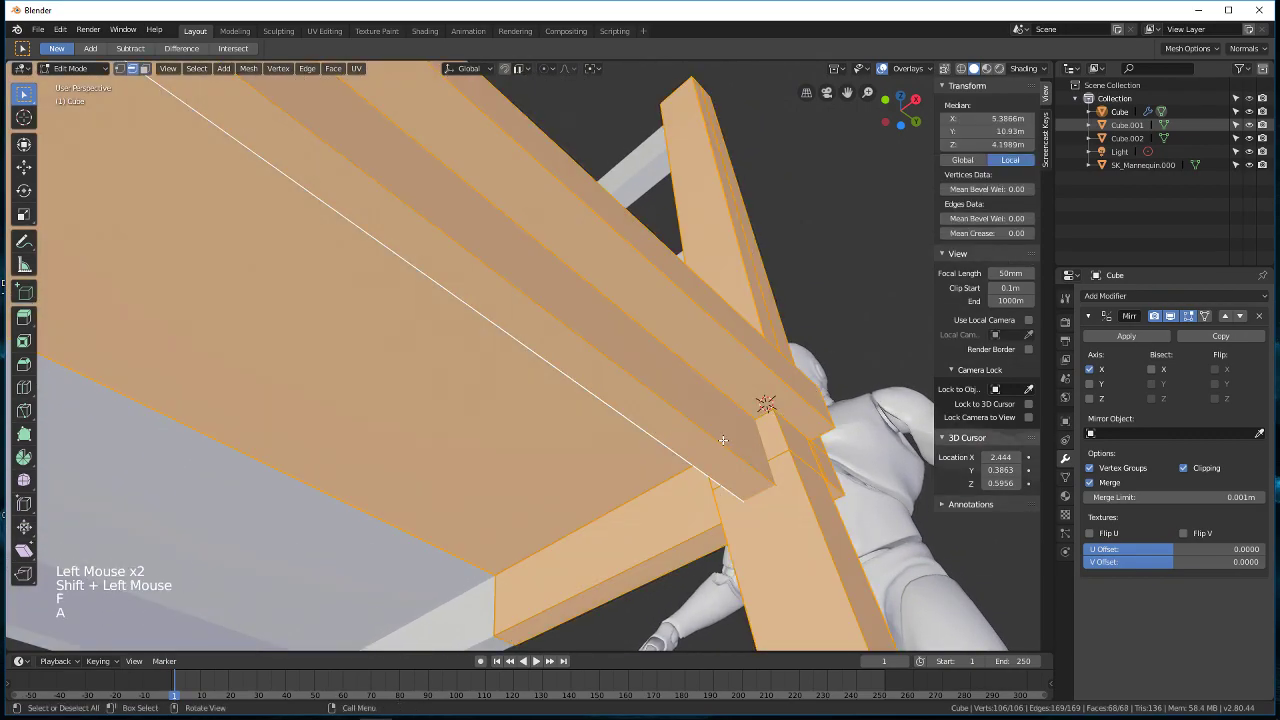
scroll(723, 439, down, 4)
middle_drag(723, 439, 746, 546)
key(z)
mouse_move(534, 471)
middle_down()
mouse_move(590, 485)
mouse_move(637, 466)
mouse_move(360, 443)
mouse_move(346, 477)
mouse_move(497, 443)
mouse_move(543, 463)
mouse_move(569, 500)
mouse_move(569, 533)
middle_up()
scroll(602, 490, up, 3)
scroll(602, 490, up, 1)
key(a)
key(a)
key(a)
key(a)
key(a)
scroll(497, 443, up, 1)
key(z)
click(656, 541)
middle_drag(656, 541, 619, 552)
mouse_move(619, 552)
shift+middle_down()
mouse_move(655, 520)
mouse_move(661, 576)
shift+middle_up()
shift+middle_drag(661, 576, 567, 515)
scroll(689, 514, down, 6)
scroll(666, 443, up, 2)
scroll(656, 460, up, 4)
Step: Pick individual faces around the rear leg and seat joint in face select mode to check them, and return to Object Mode
click(565, 518)
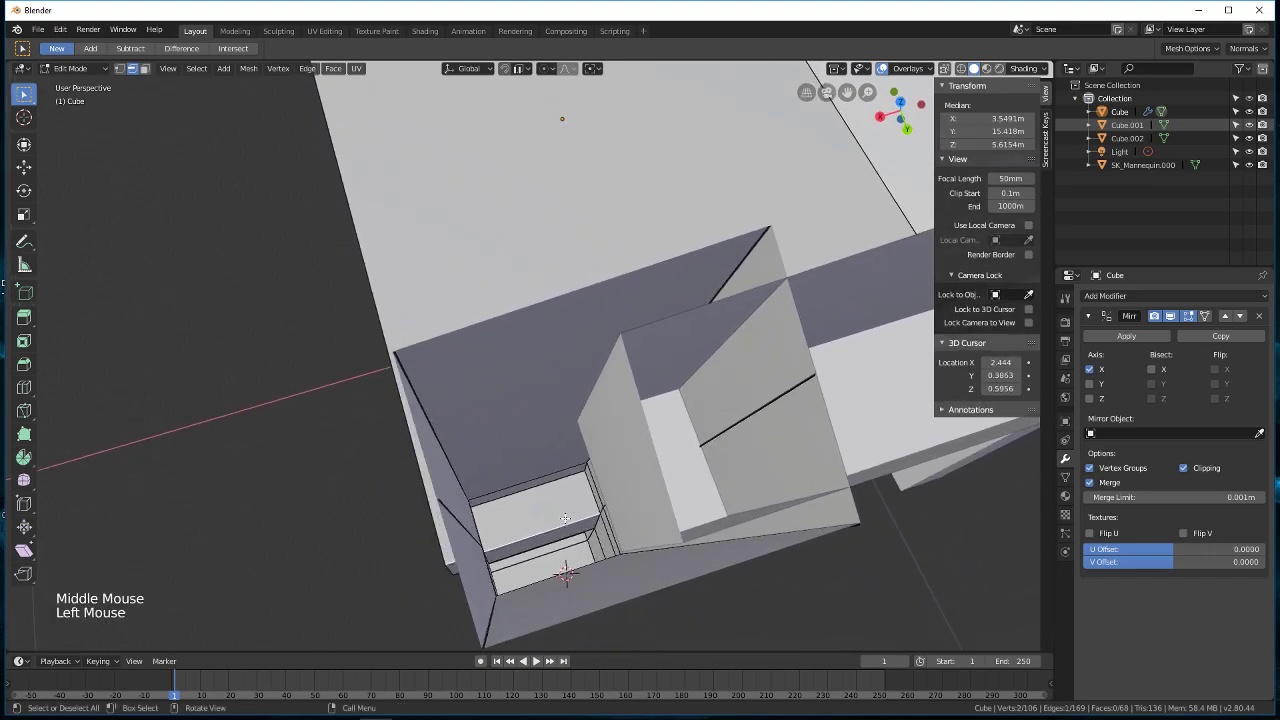
click(145, 69)
click(553, 537)
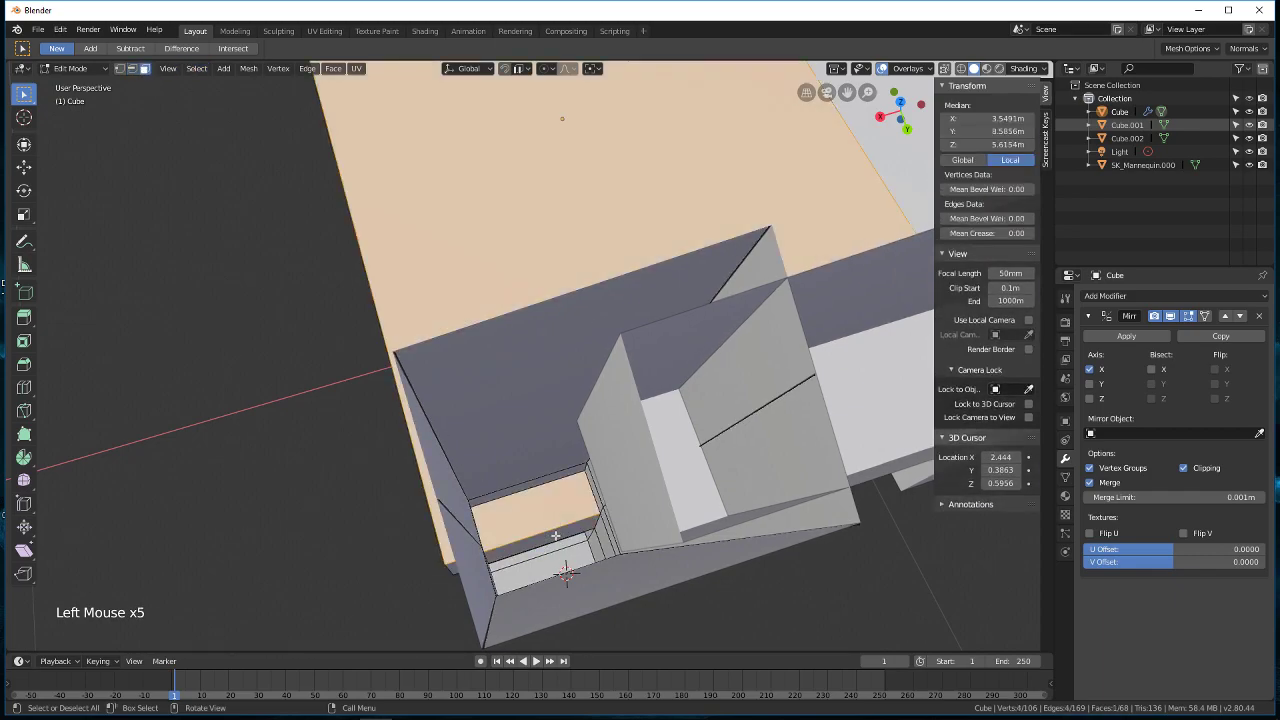
scroll(560, 560, down, 2)
middle_drag(563, 566, 618, 372)
click(579, 286)
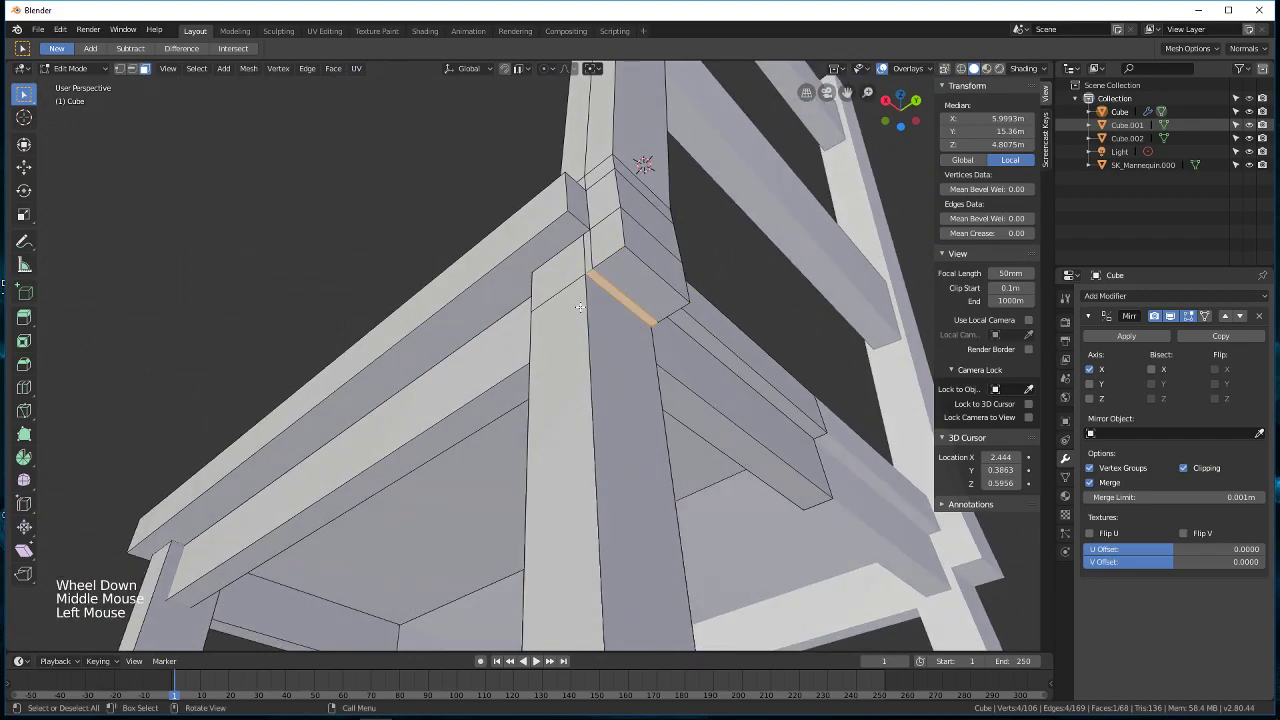
scroll(583, 310, up, 4)
middle_drag(586, 314, 691, 273)
click(640, 250)
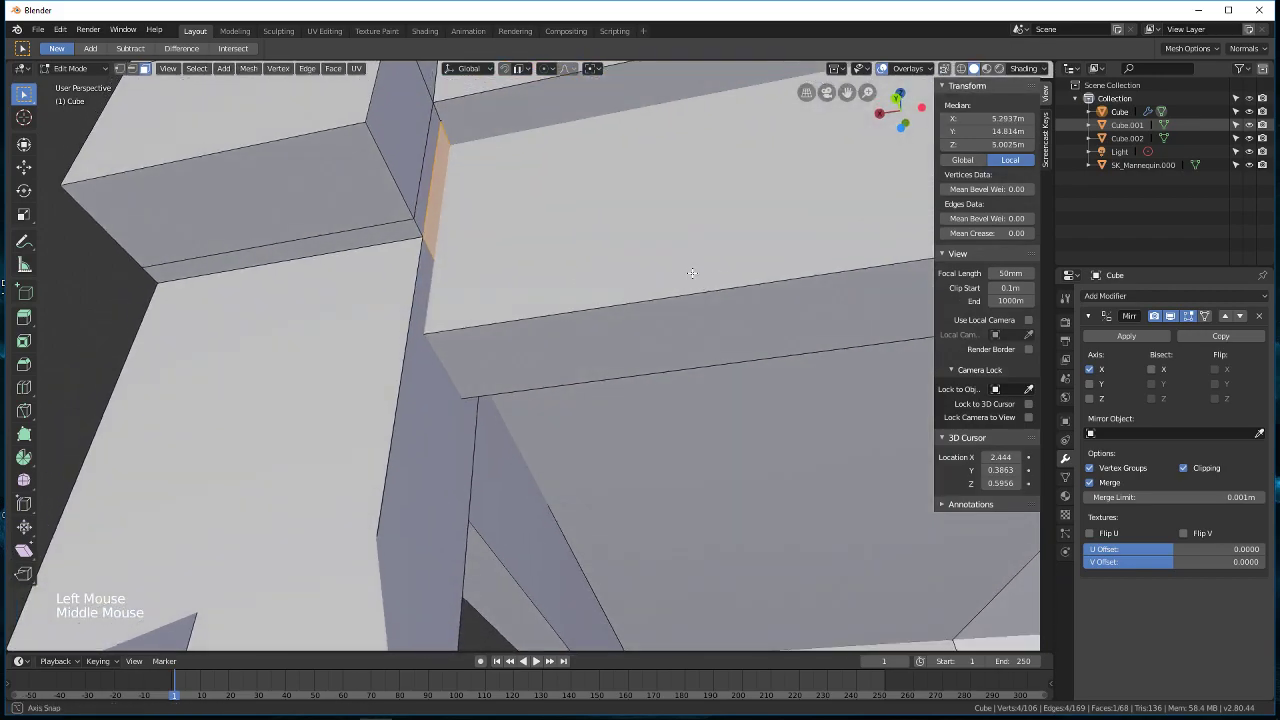
middle_drag(361, 152, 610, 213)
scroll(490, 330, down, 10)
key(Tab)
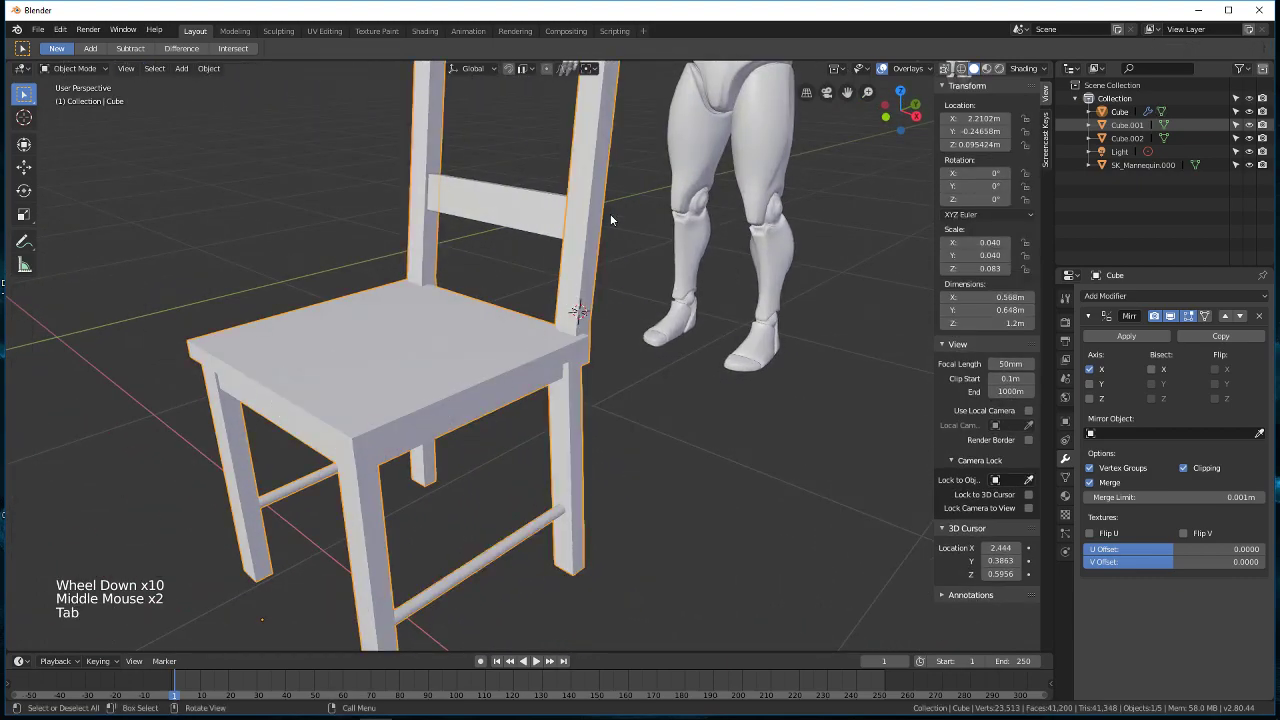
Step: Select the entire chair mesh in Edit Mode and run Remove Doubles
scroll(532, 262, down, 5)
scroll(532, 262, up, 3)
key(Tab)
middle_drag(532, 267, 545, 267)
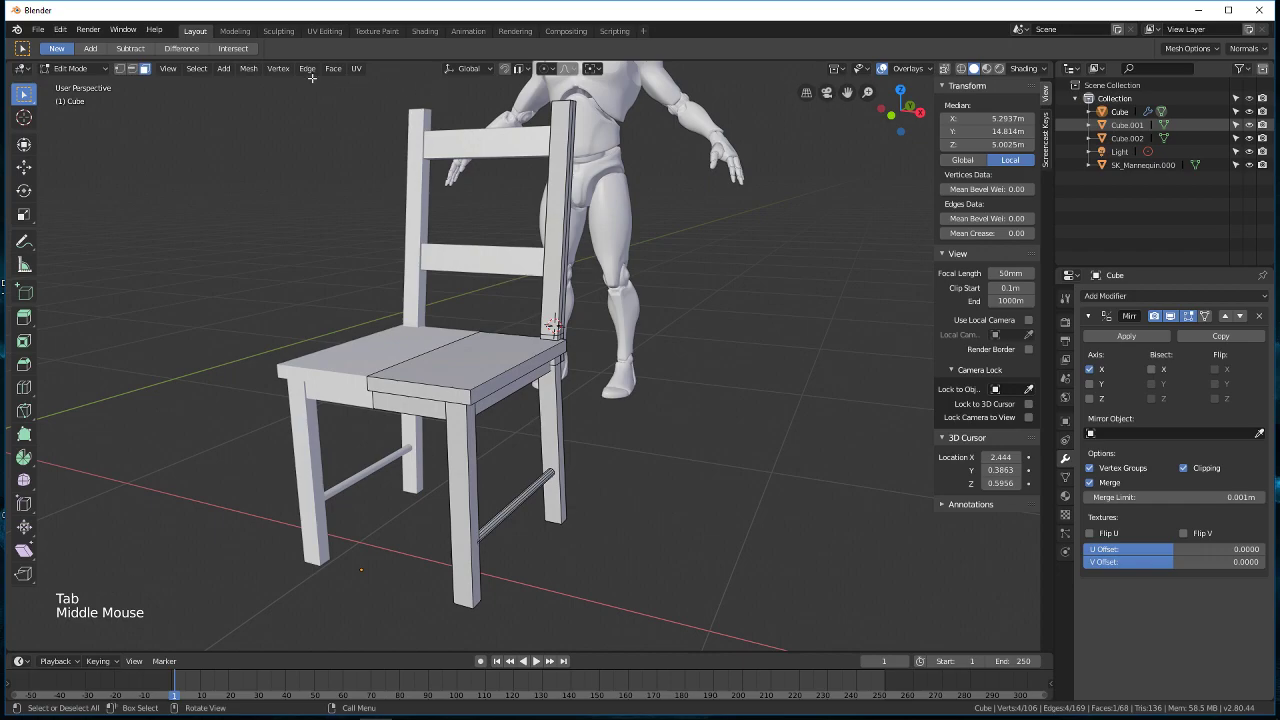
scroll(443, 351, up, 3)
middle_drag(443, 351, 552, 383)
scroll(474, 337, down, 4)
key(a)
key(a)
key(a)
key(a)
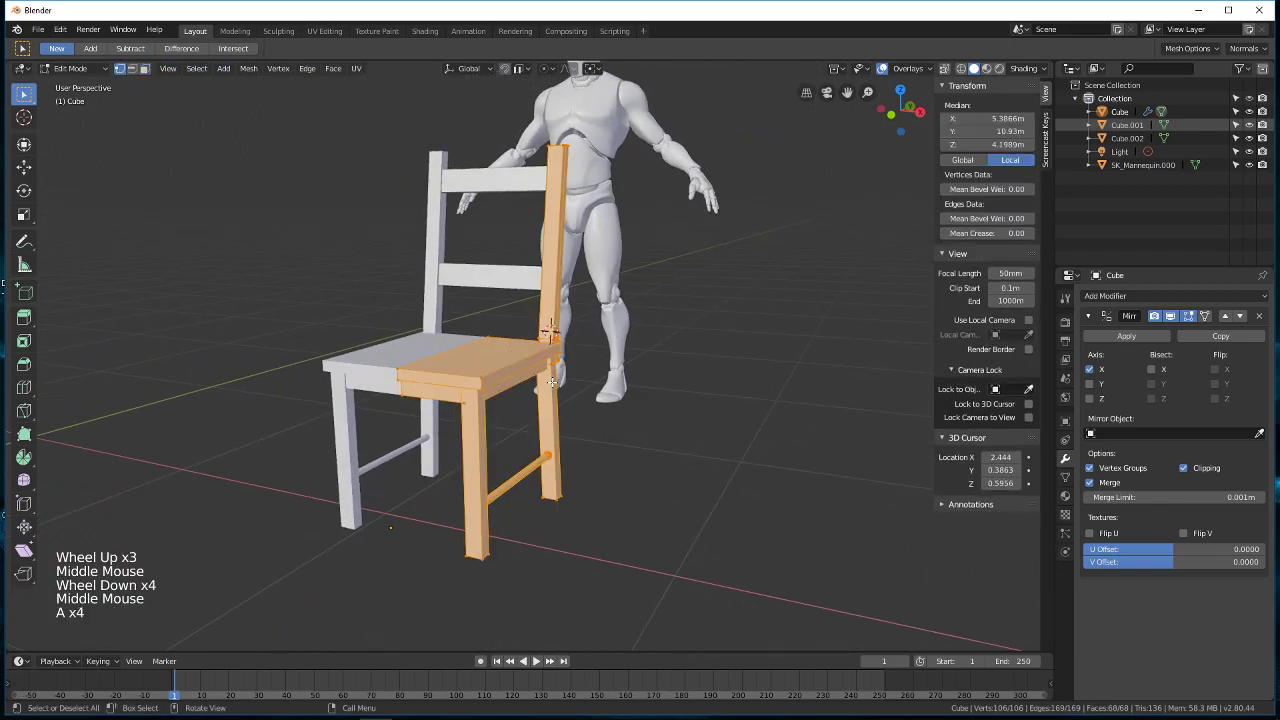
key(space)
text(Screencast Keyremove dou)
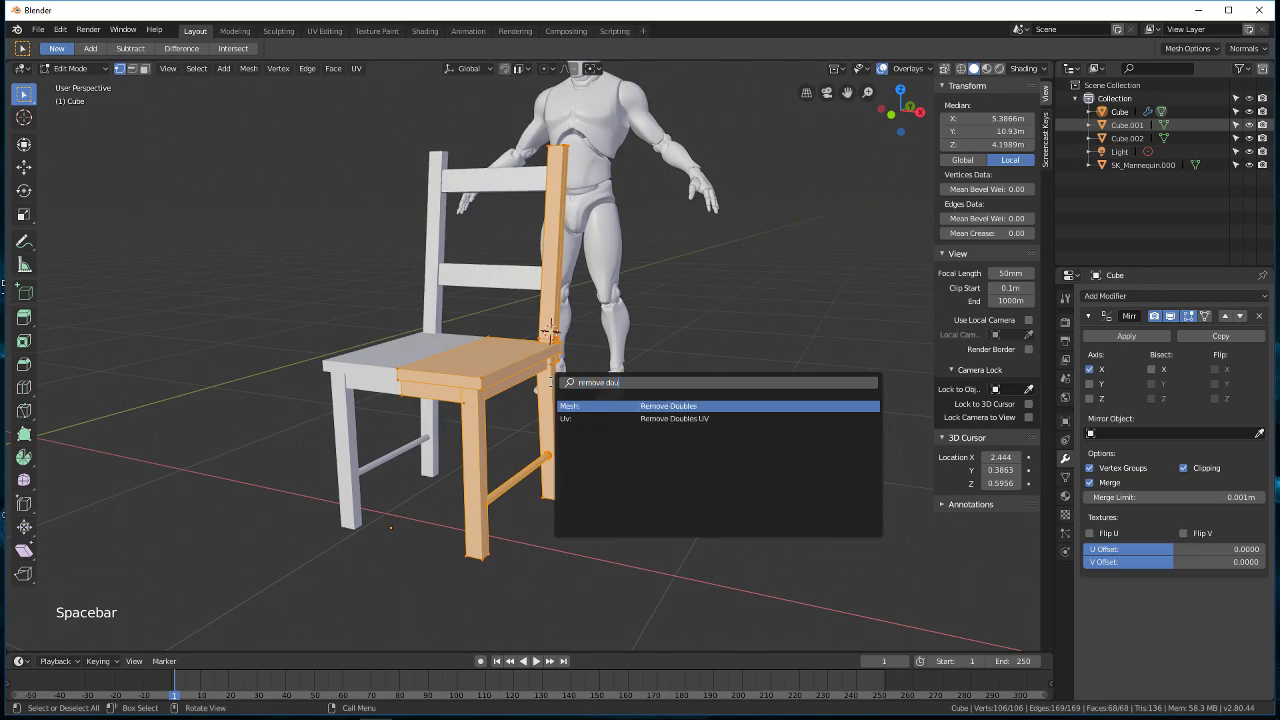
key(Return)
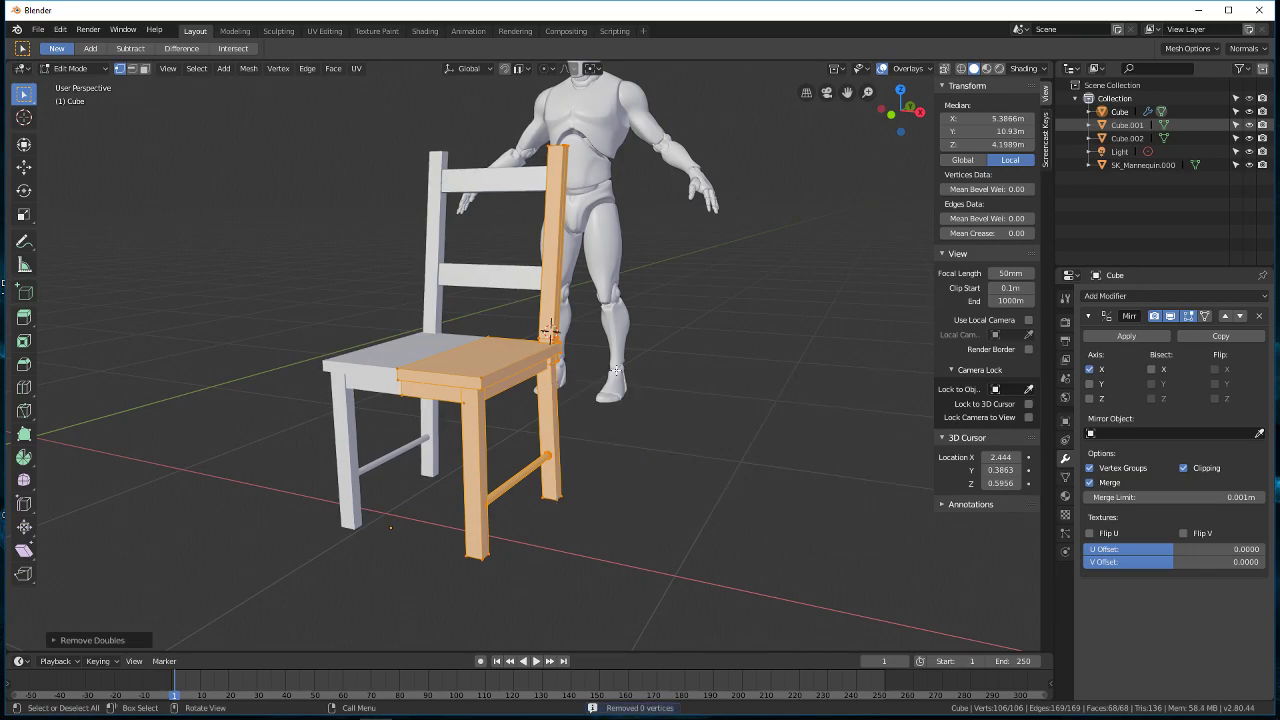
Step: Clear the selection and examine the marked seam along the round stretcher between the legs
scroll(517, 497, up, 2)
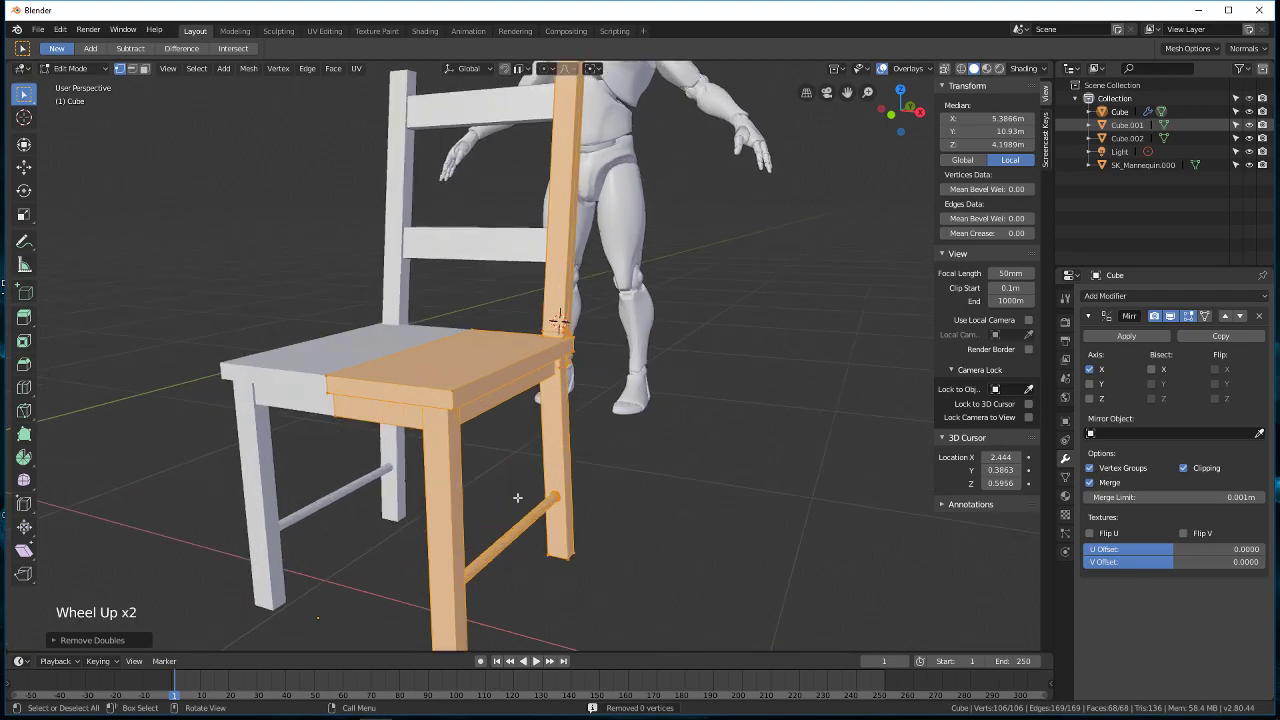
scroll(517, 497, up, 1)
middle_drag(517, 497, 700, 426)
scroll(583, 306, up, 2)
key(a)
key(a)
key(a)
scroll(651, 389, up, 2)
middle_drag(697, 503, 763, 488)
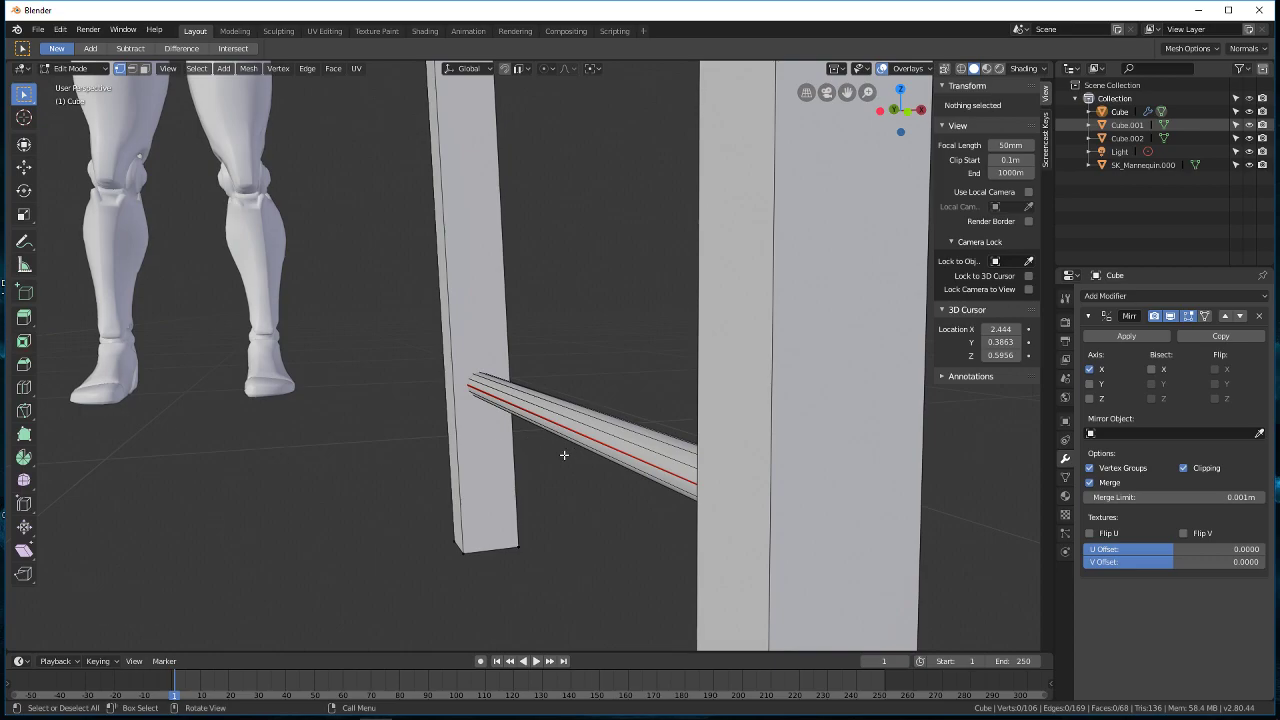
Step: In edge select mode, select the seat slab's upper outline edges together with its lower and corner edges
scroll(469, 341, down, 4)
mouse_move(469, 341)
middle_down()
mouse_move(634, 366)
mouse_move(549, 317)
mouse_move(521, 365)
mouse_move(552, 378)
mouse_move(580, 366)
mouse_move(629, 428)
mouse_move(591, 314)
mouse_move(473, 316)
middle_up()
scroll(443, 236, up, 1)
shift+middle_drag(443, 236, 455, 252)
scroll(465, 269, up, 1)
click(472, 240)
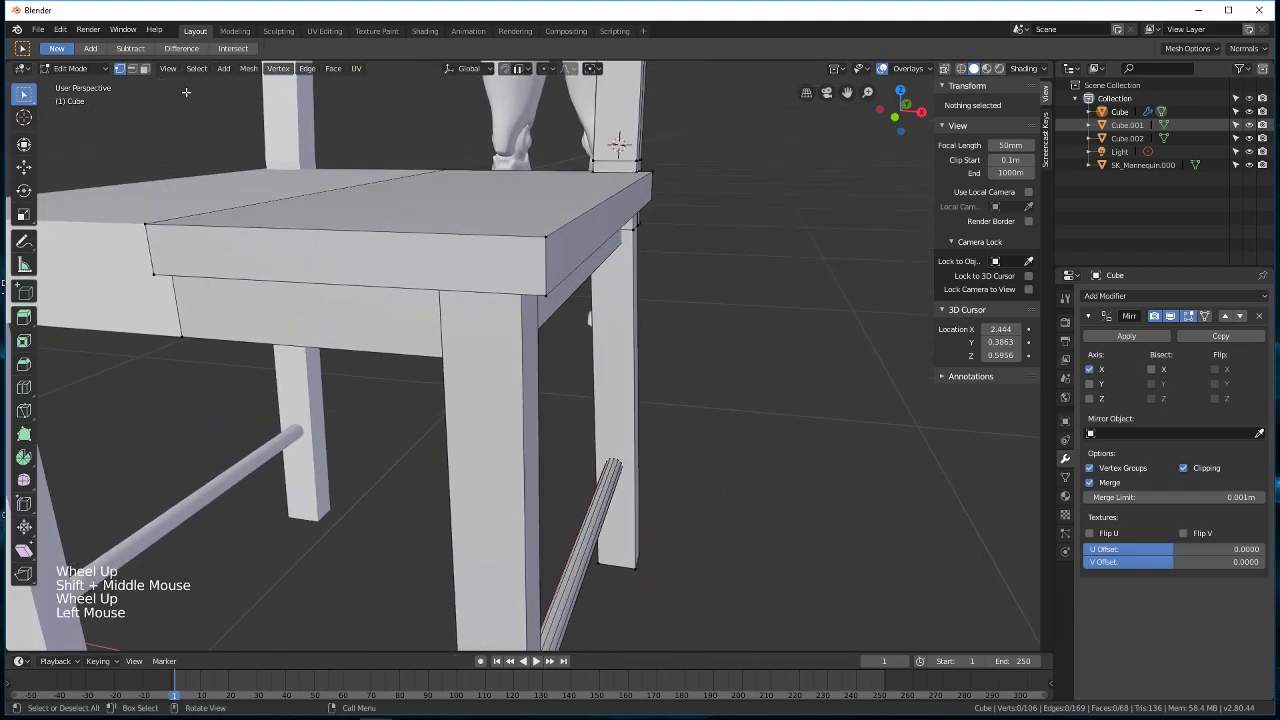
click(130, 69)
click(490, 238)
shift+click(600, 208)
middle_drag(600, 208, 537, 287)
shift+click(540, 279)
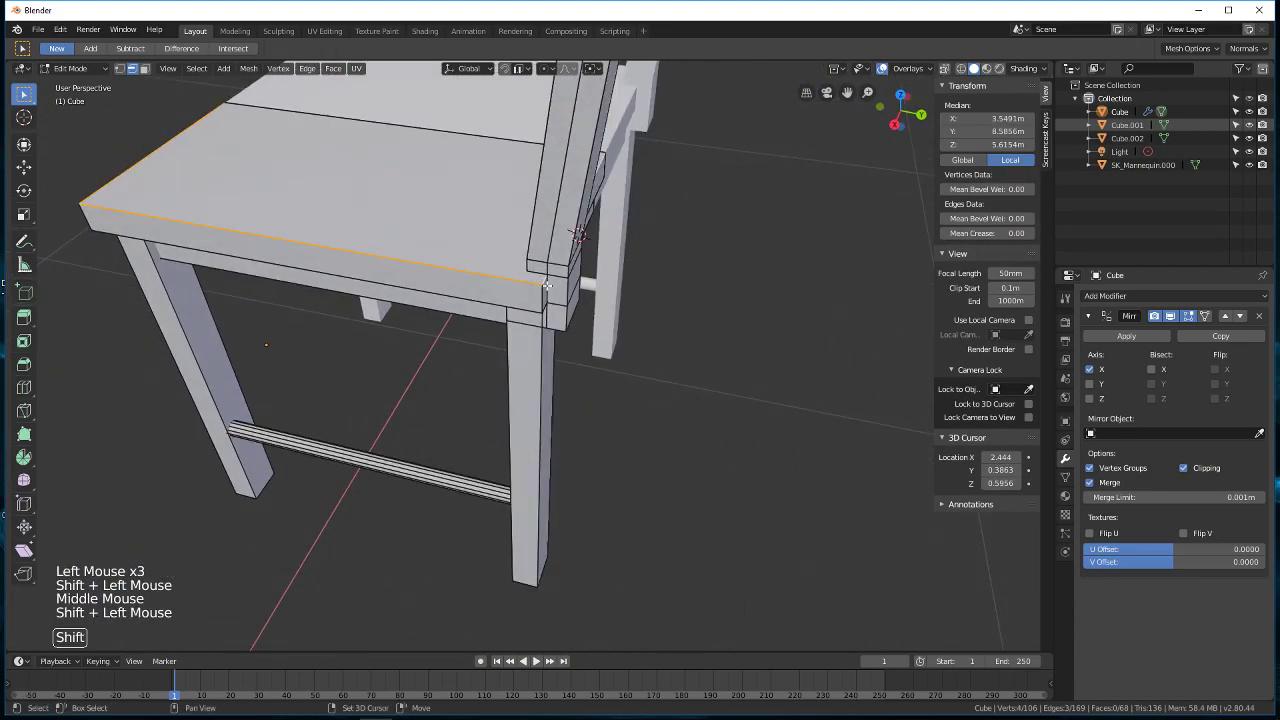
middle_drag(571, 327, 528, 262)
shift+click(528, 262)
middle_drag(398, 279, 426, 287)
shift+click(524, 292)
shift+click(407, 249)
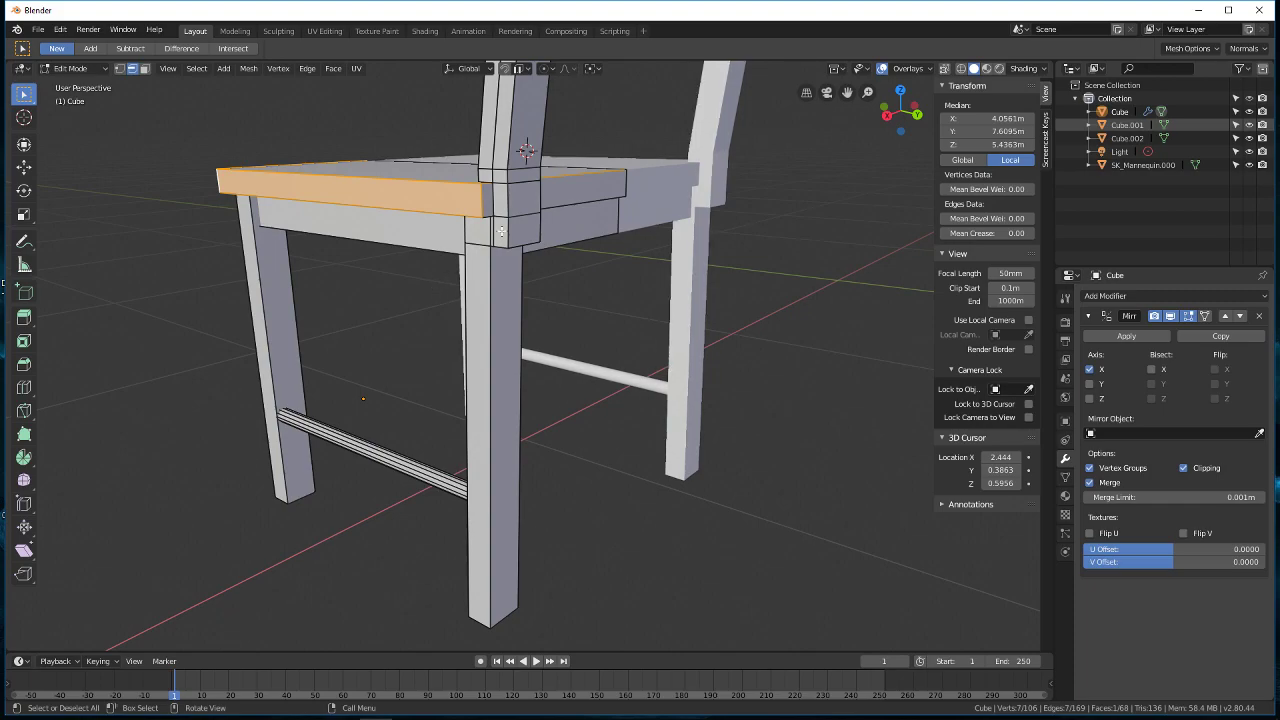
Step: Examine the selected seat slab edges from above, from the side and from underneath
middle_drag(273, 213, 388, 224)
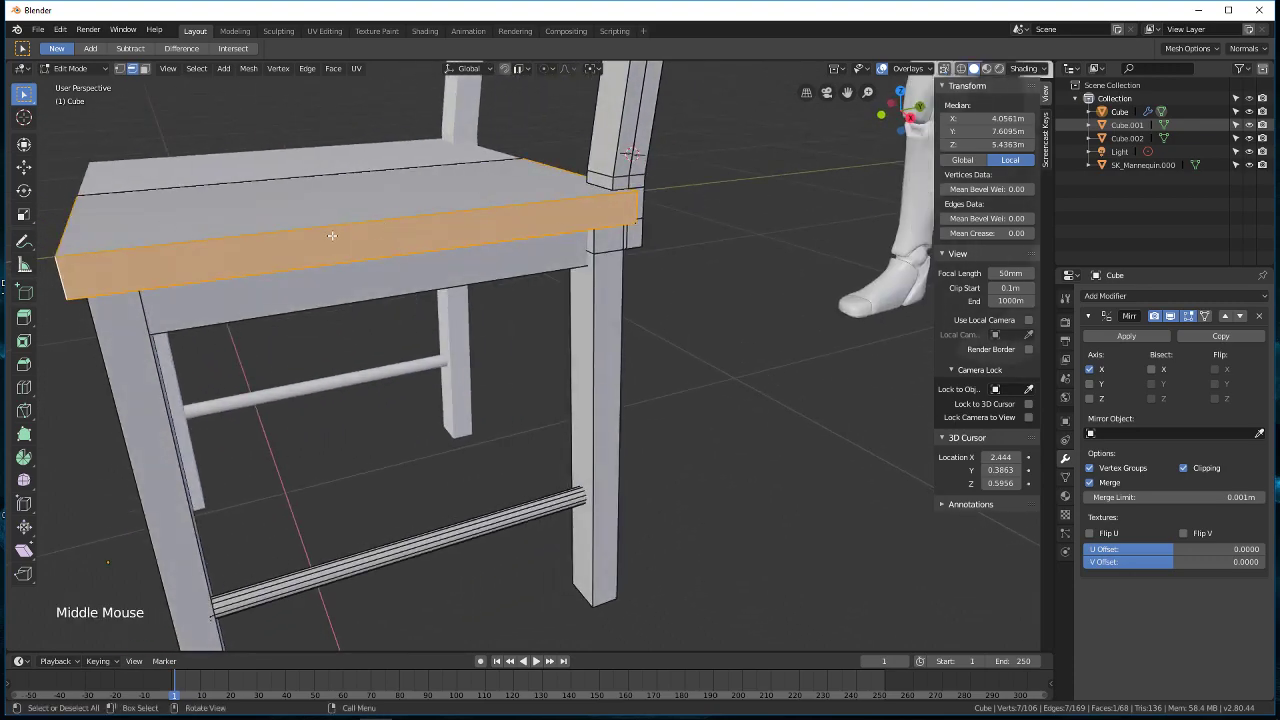
middle_drag(622, 178, 531, 303)
scroll(546, 321, down, 4)
scroll(546, 321, up, 3)
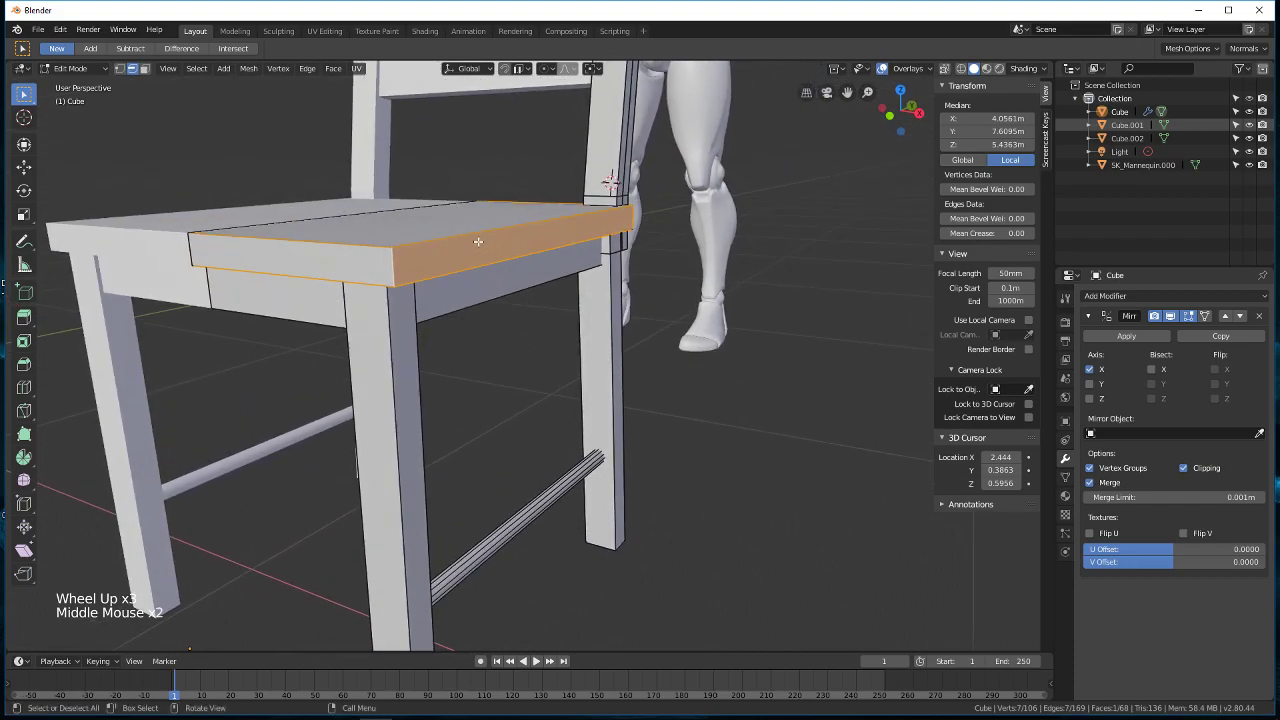
middle_drag(485, 236, 390, 205)
scroll(388, 204, up, 1)
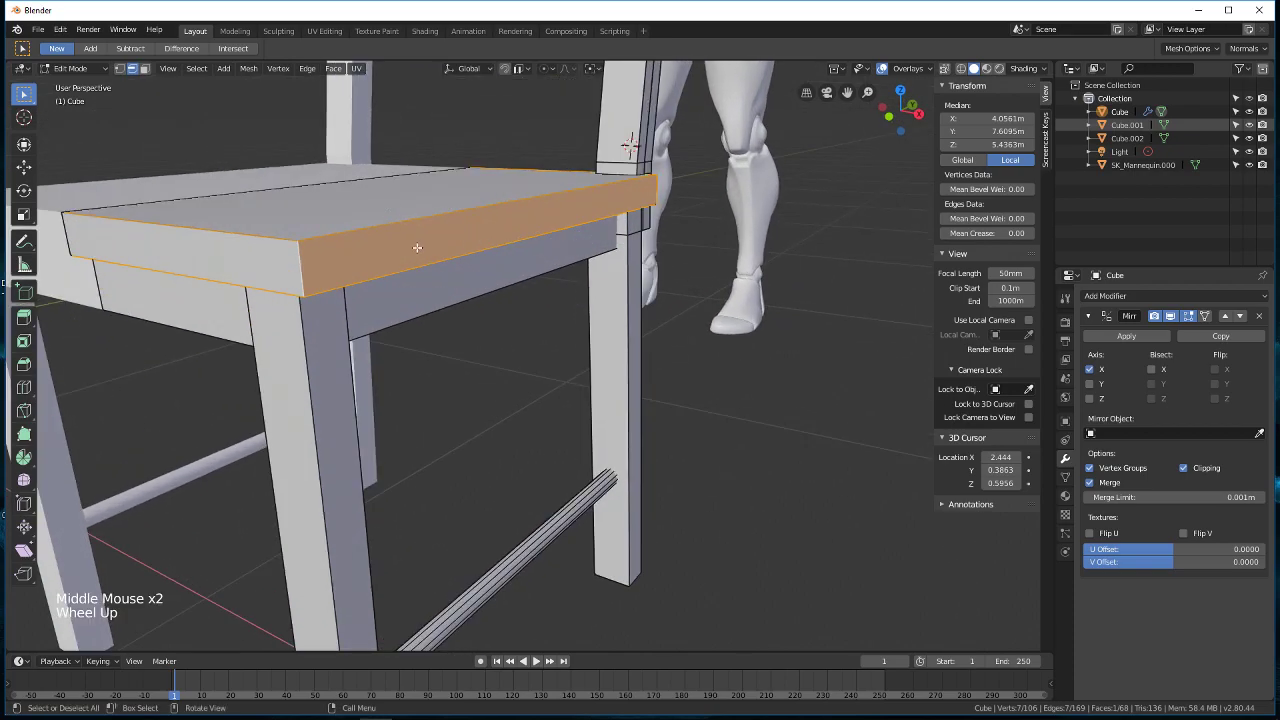
middle_drag(528, 288, 496, 124)
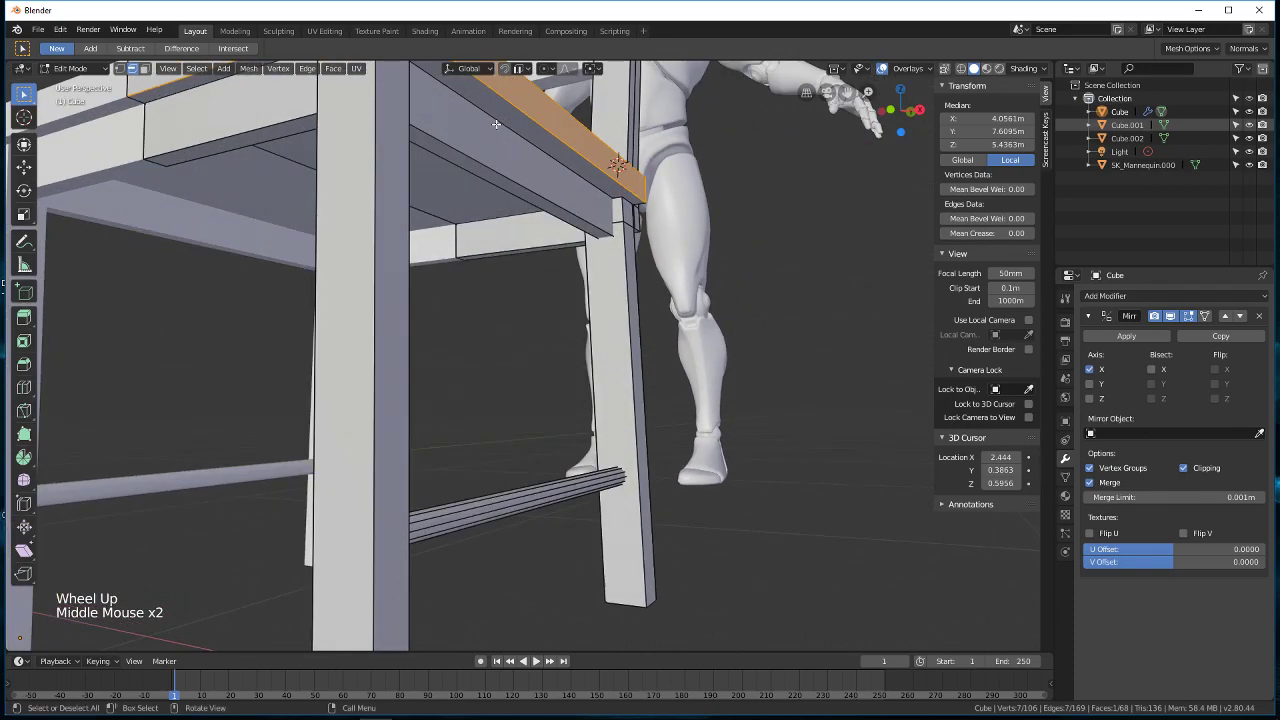
middle_drag(565, 200, 580, 295)
scroll(585, 300, down, 3)
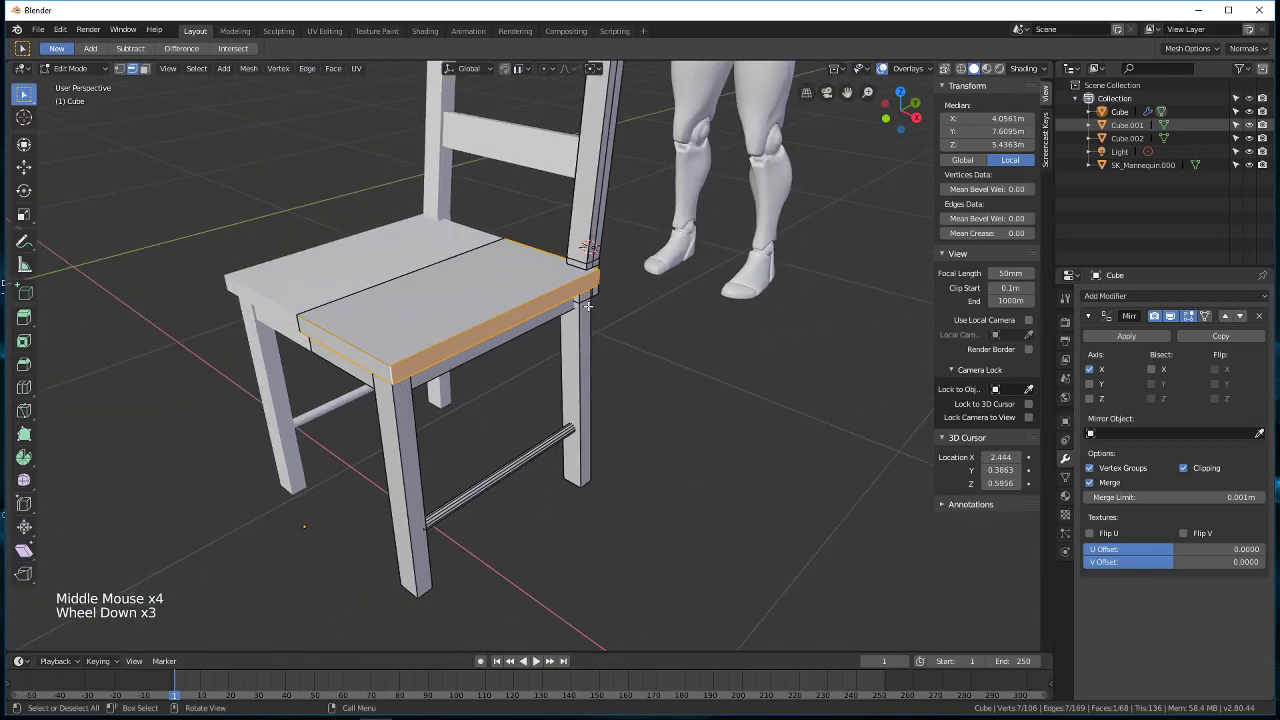
scroll(443, 317, up, 2)
shift+middle_drag(428, 334, 448, 259)
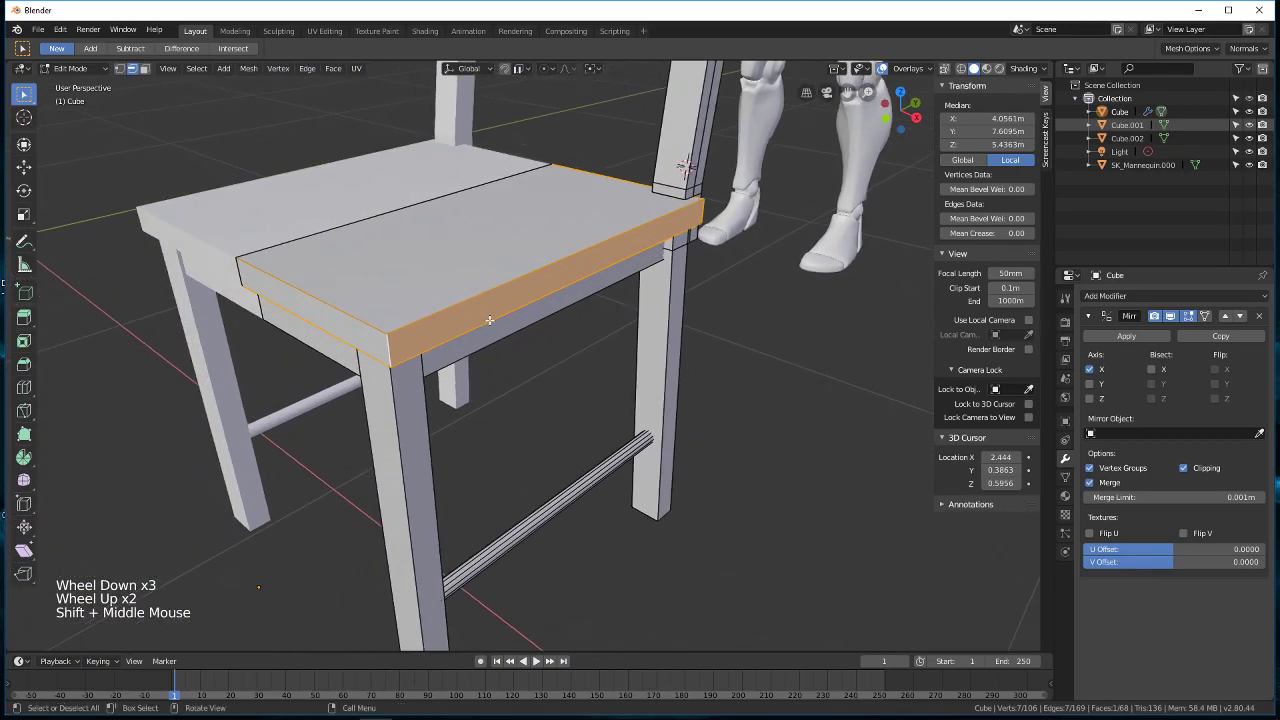
scroll(448, 259, up, 1)
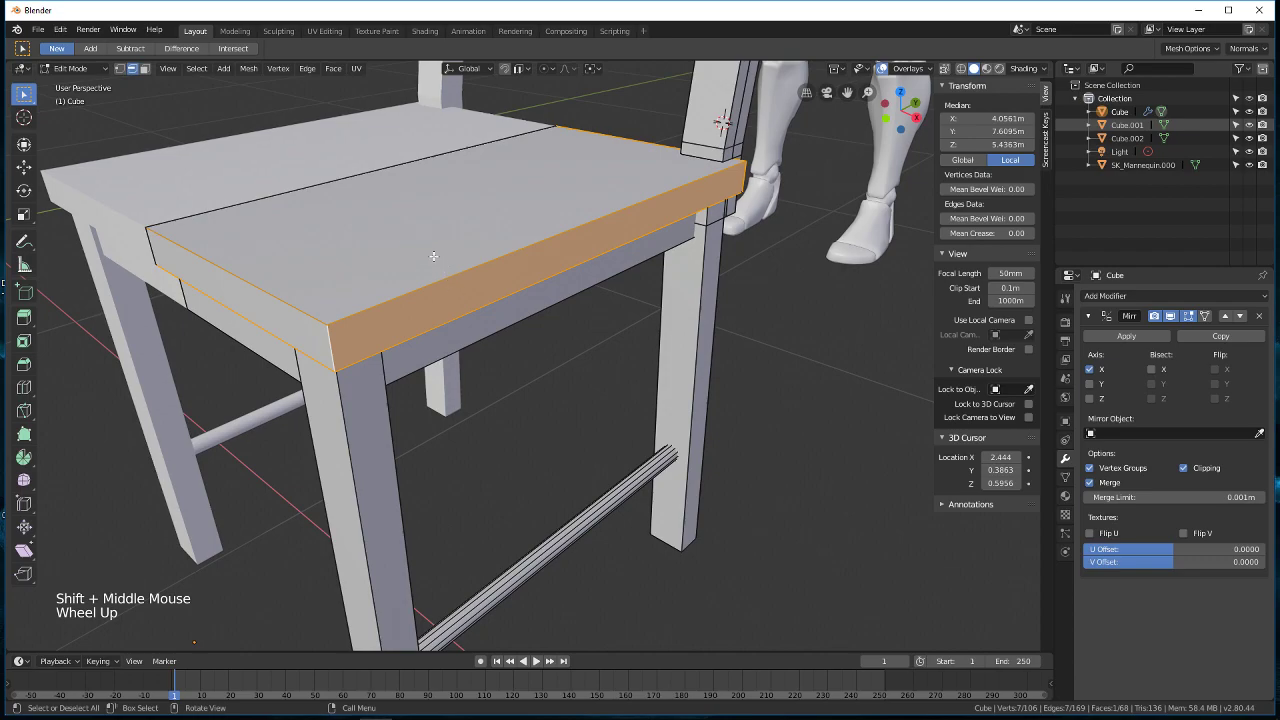
scroll(600, 318, down, 3)
middle_drag(661, 325, 511, 299)
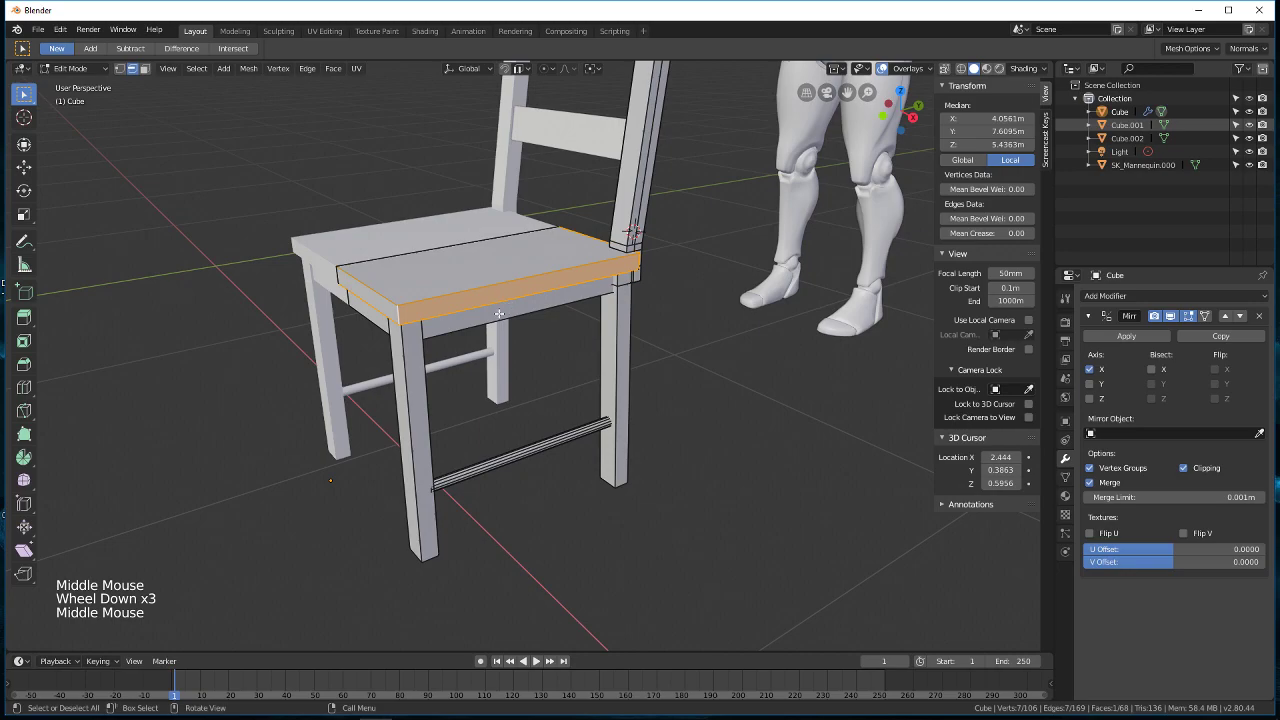
middle_drag(556, 342, 577, 245)
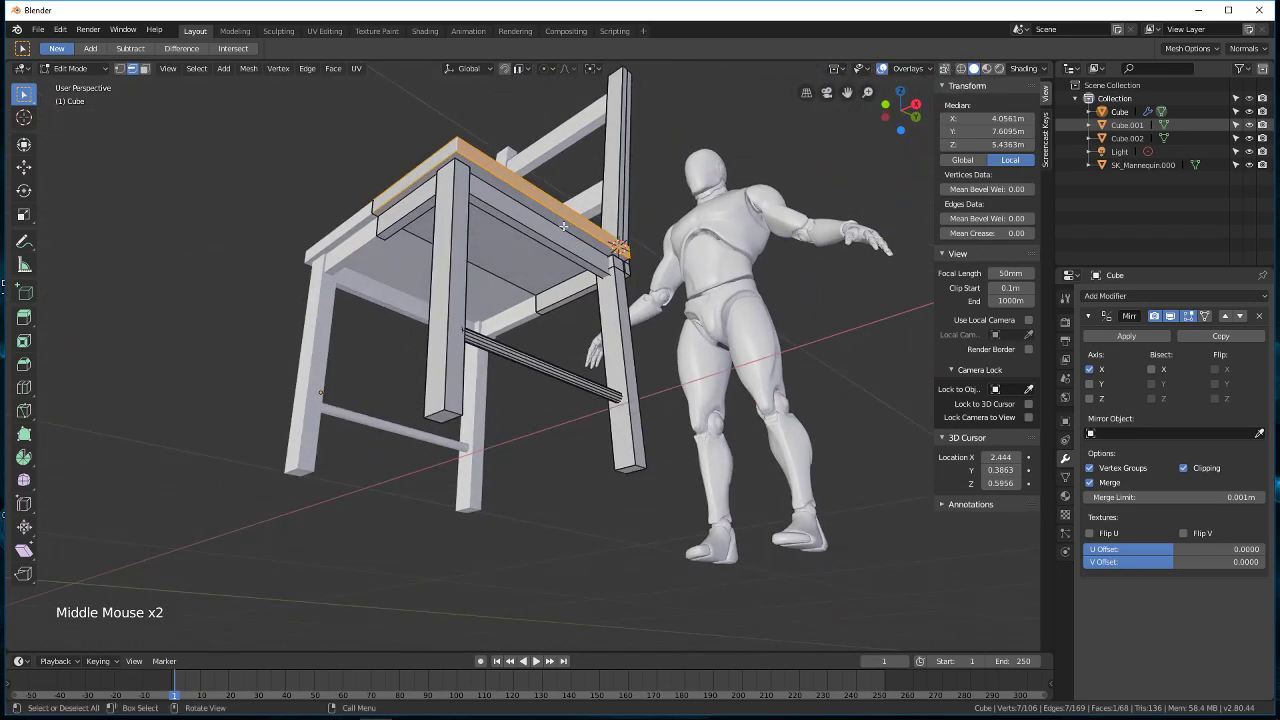
middle_drag(535, 195, 563, 285)
scroll(565, 288, up, 2)
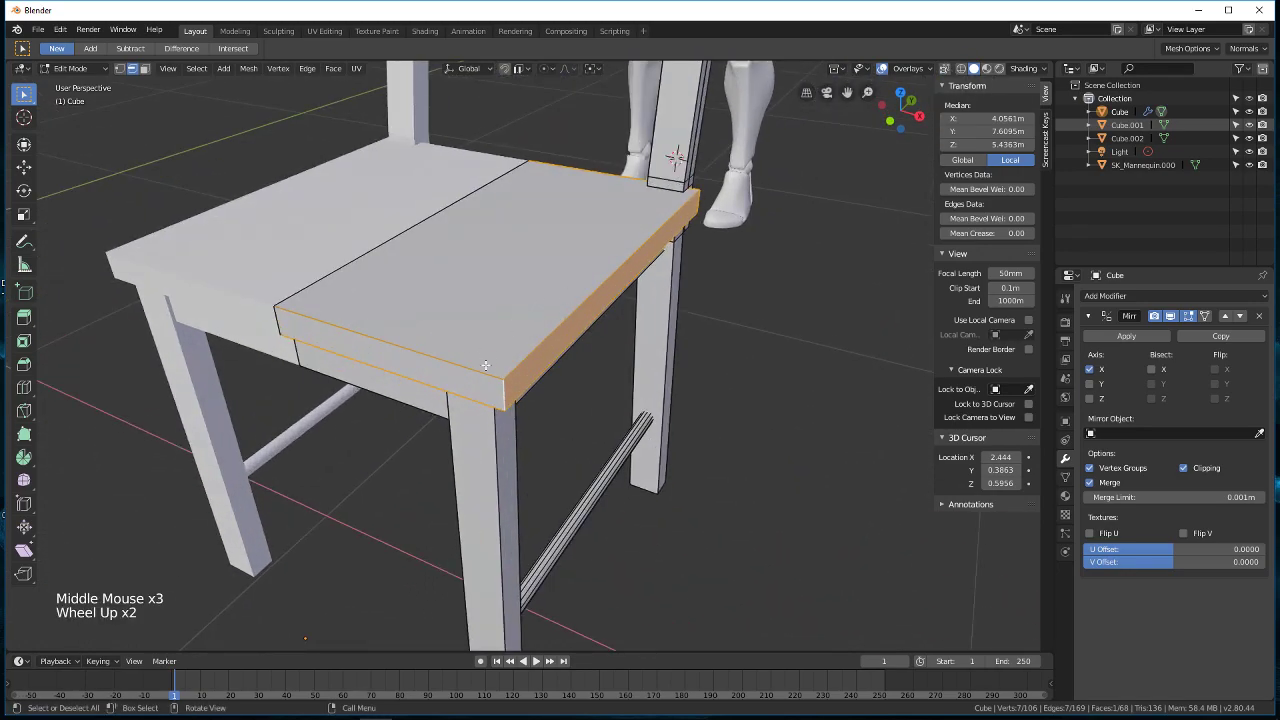
Step: Select the seat slab's two vertical corner edges and its front, side and rear bottom edges, checking the selection all around
click(507, 390)
middle_drag(507, 390, 535, 203)
shift+click(595, 282)
shift+click(588, 262)
shift+click(512, 197)
middle_drag(497, 272, 405, 202)
middle_drag(455, 256, 471, 219)
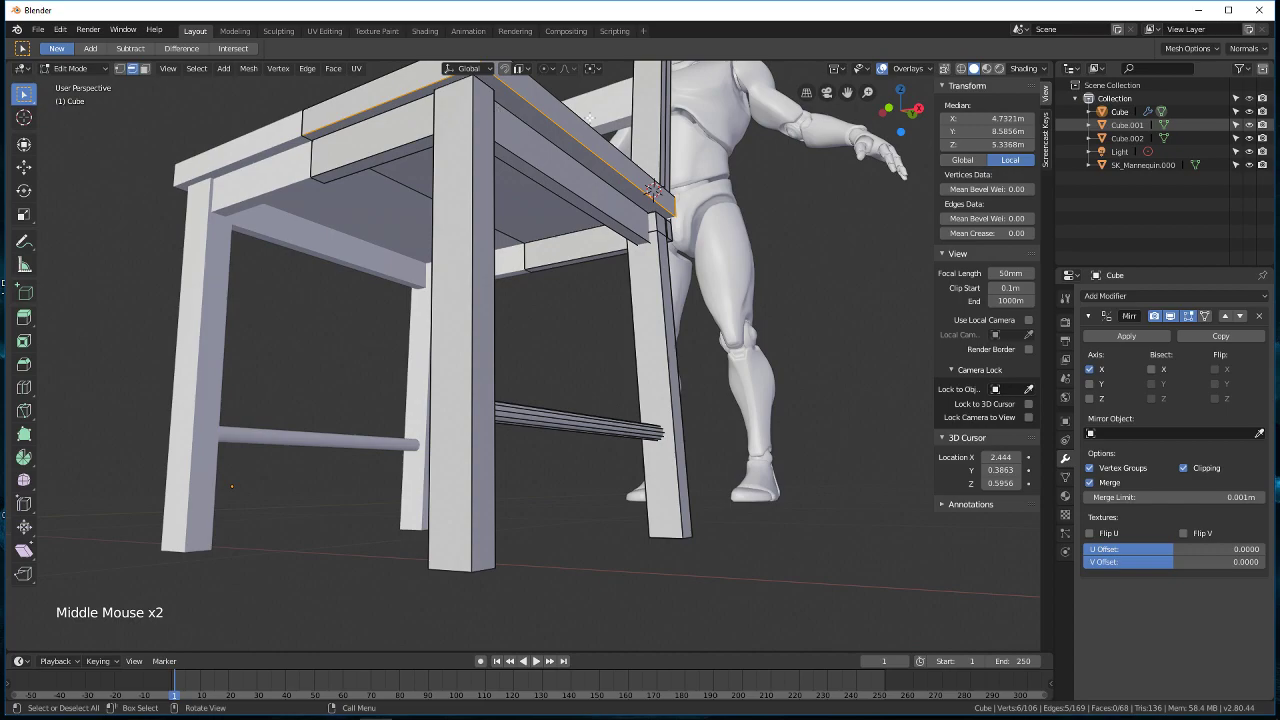
middle_drag(731, 247, 635, 240)
middle_drag(431, 157, 578, 221)
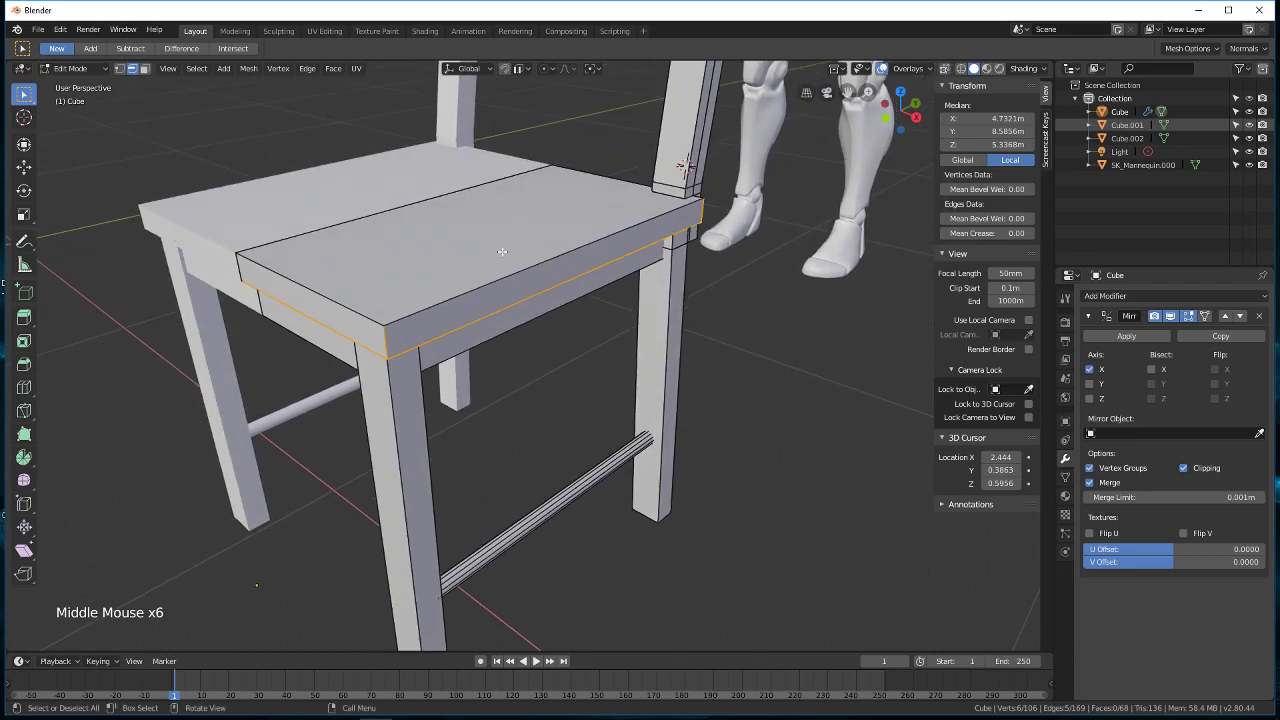
middle_drag(519, 289, 441, 315)
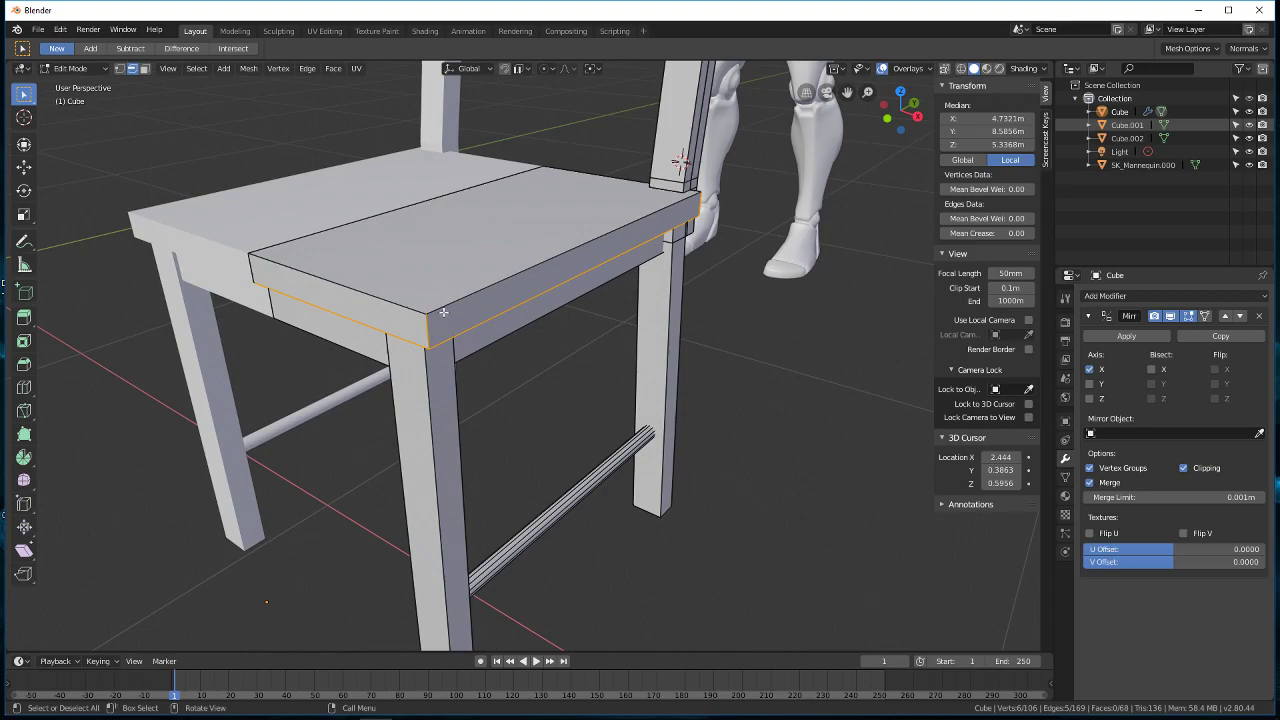
middle_drag(451, 277, 445, 300)
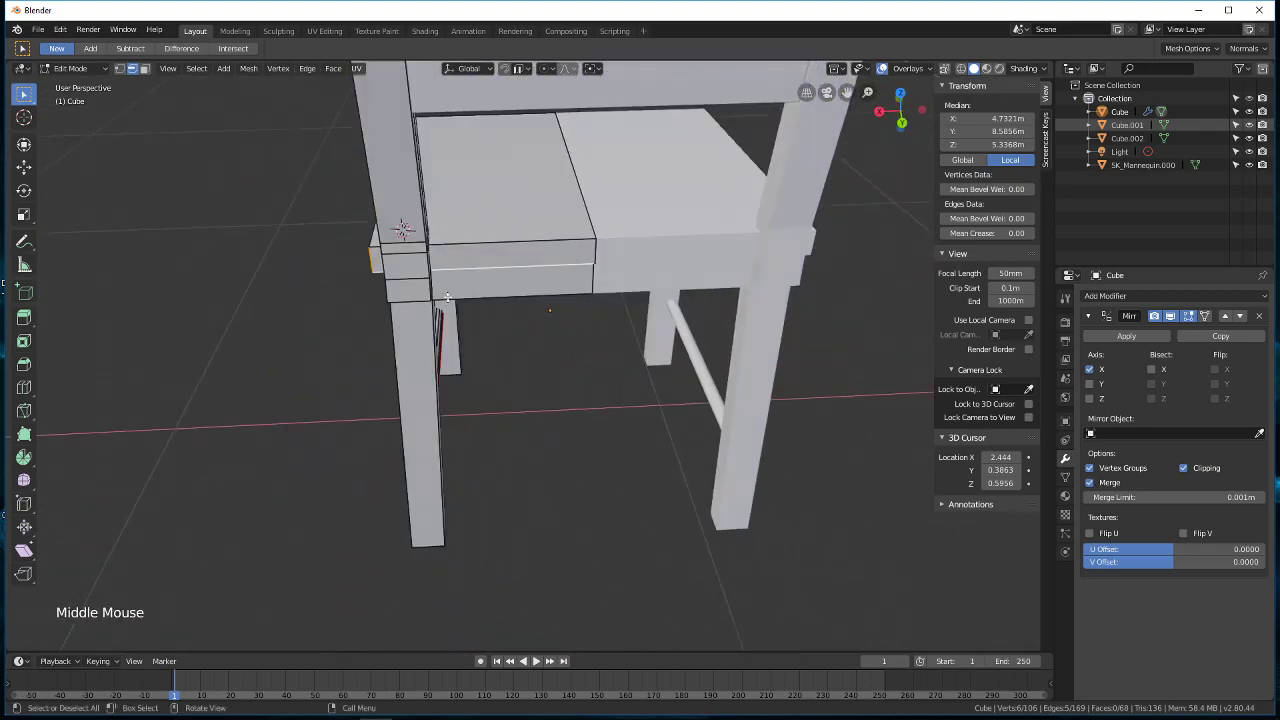
middle_drag(495, 259, 600, 262)
scroll(520, 270, down, 2)
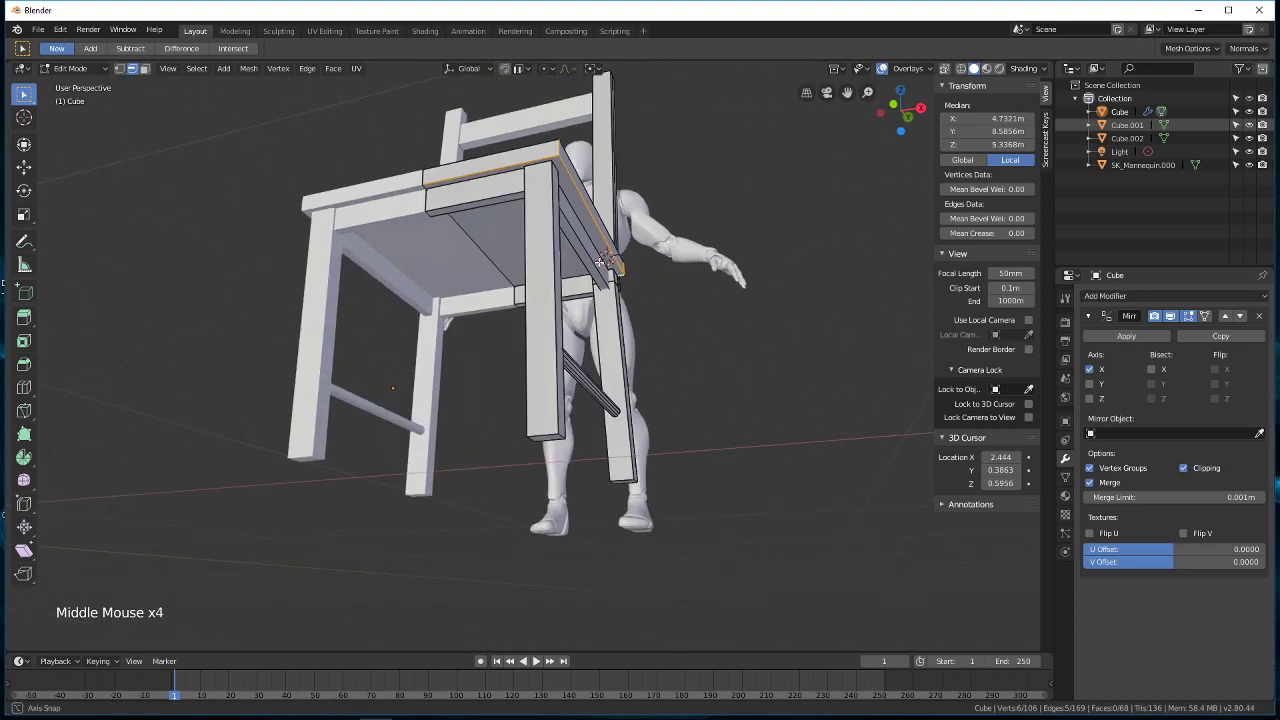
Step: Mark the selected seat slab edges as a UV seam
middle_drag(597, 204, 603, 278)
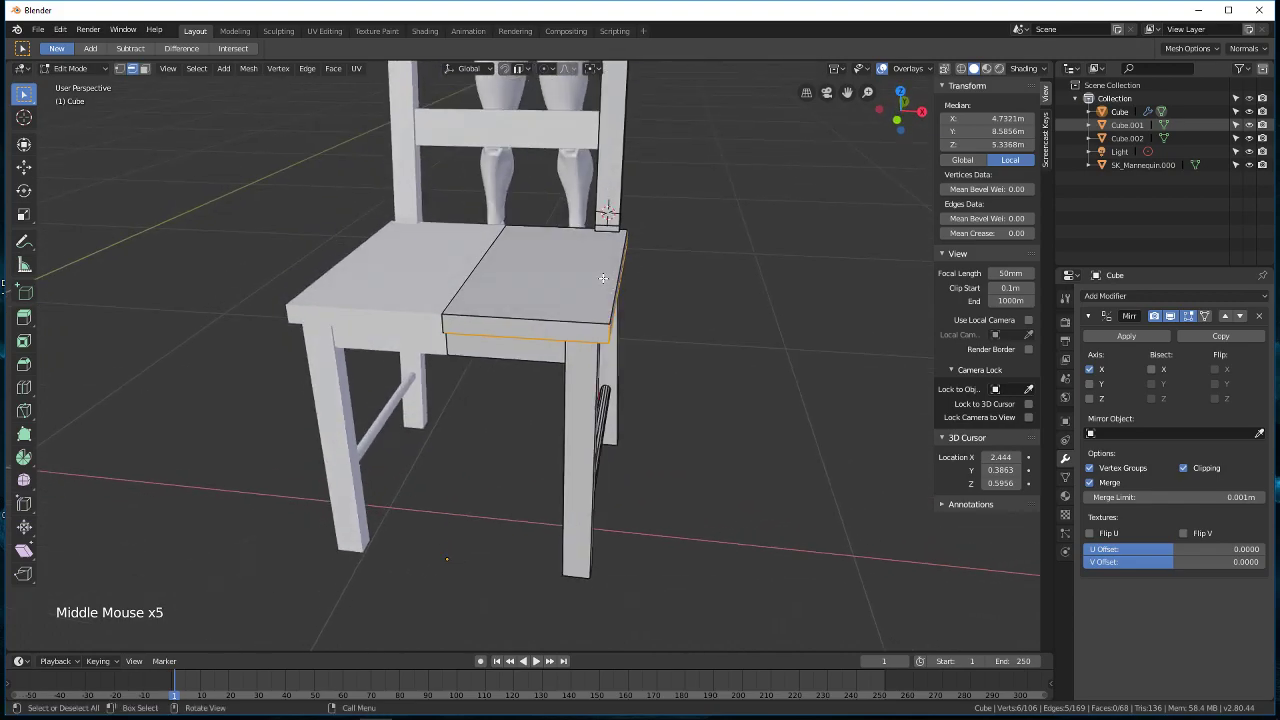
key(ctrl+e)
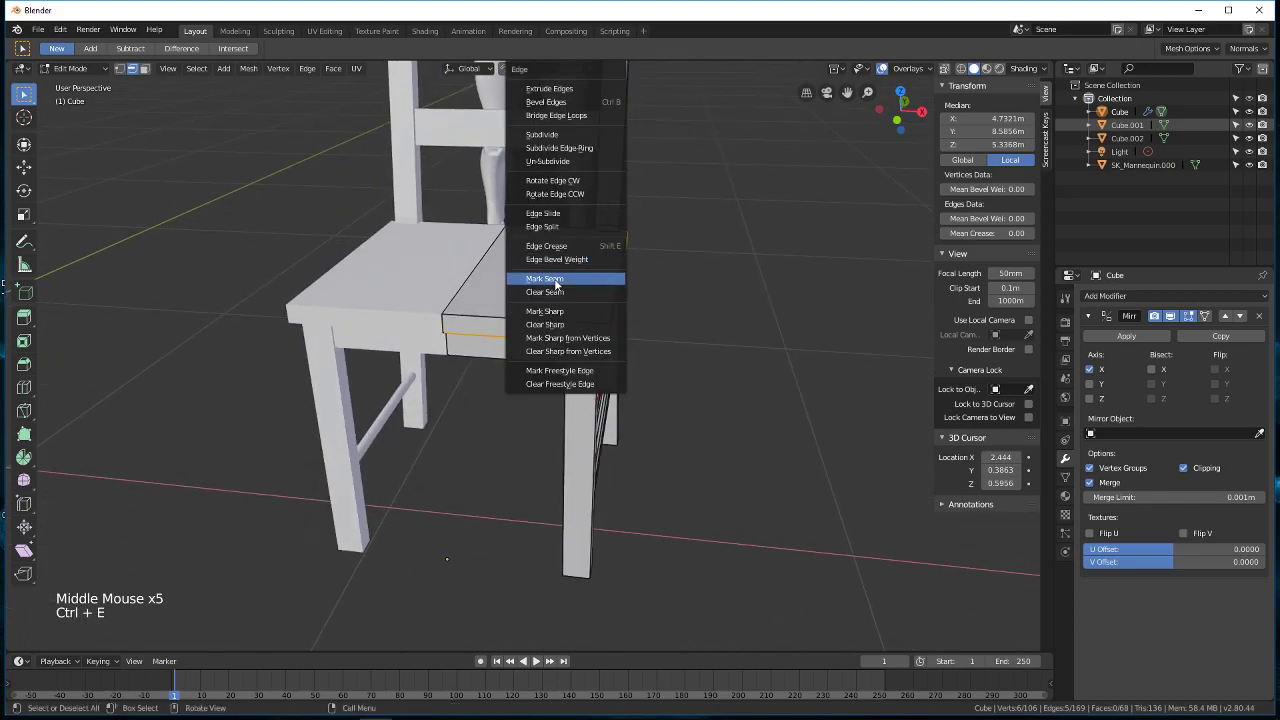
click(556, 279)
Step: Mark the lower edge of the side apron under the seat as a seam
scroll(560, 290, up, 2)
middle_drag(642, 408, 740, 316)
scroll(686, 291, up, 2)
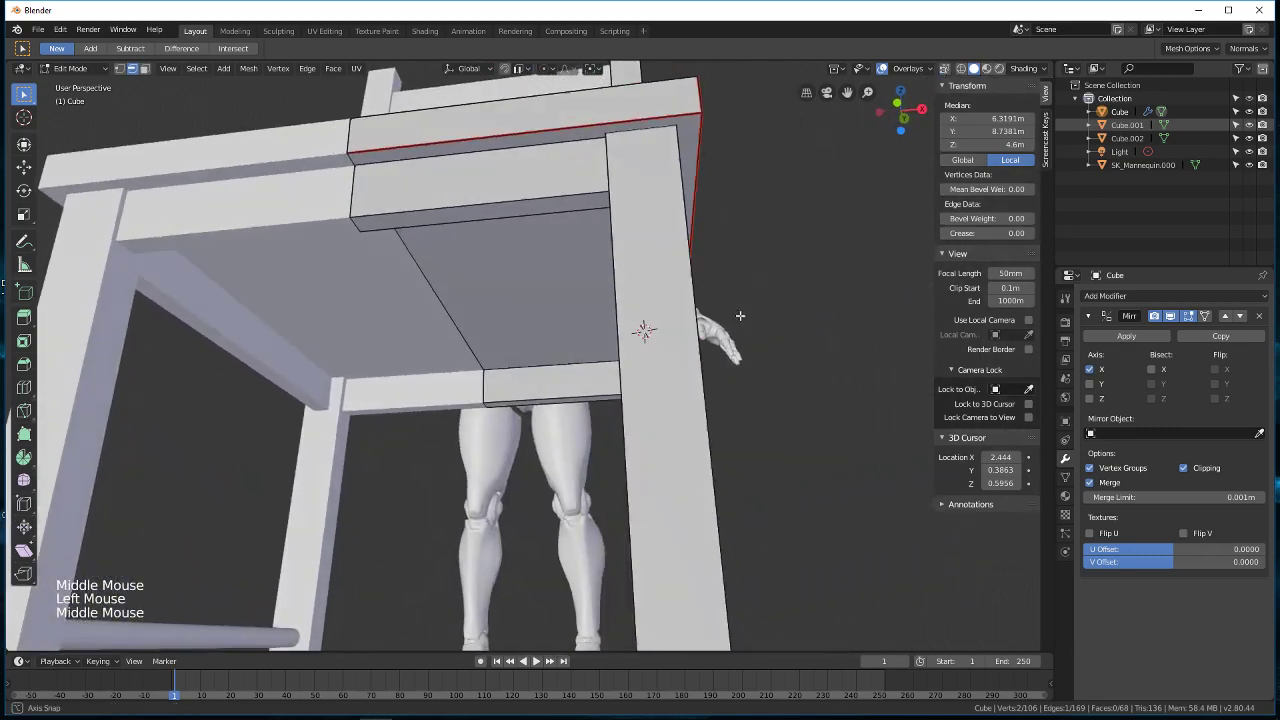
middle_drag(561, 226, 401, 304)
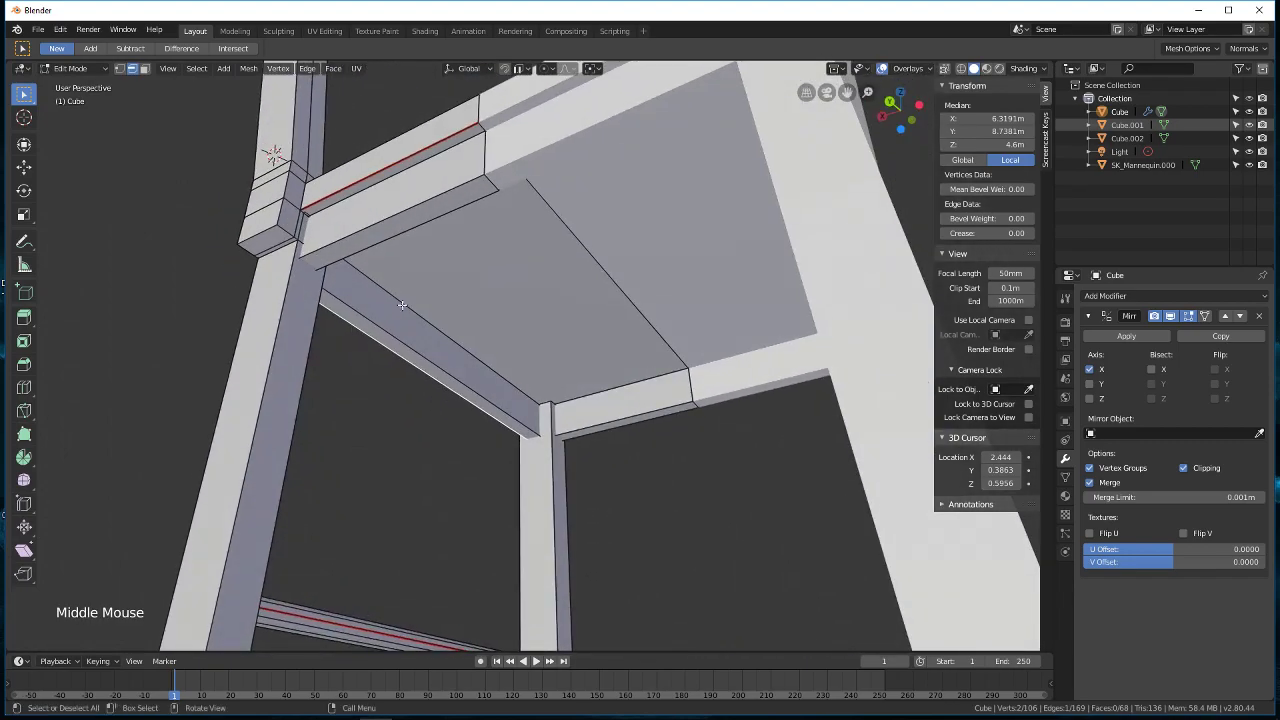
key(ctrl+e)
click(429, 353)
Step: Mark the front apron's lower inner edge as a seam
middle_drag(429, 355, 791, 349)
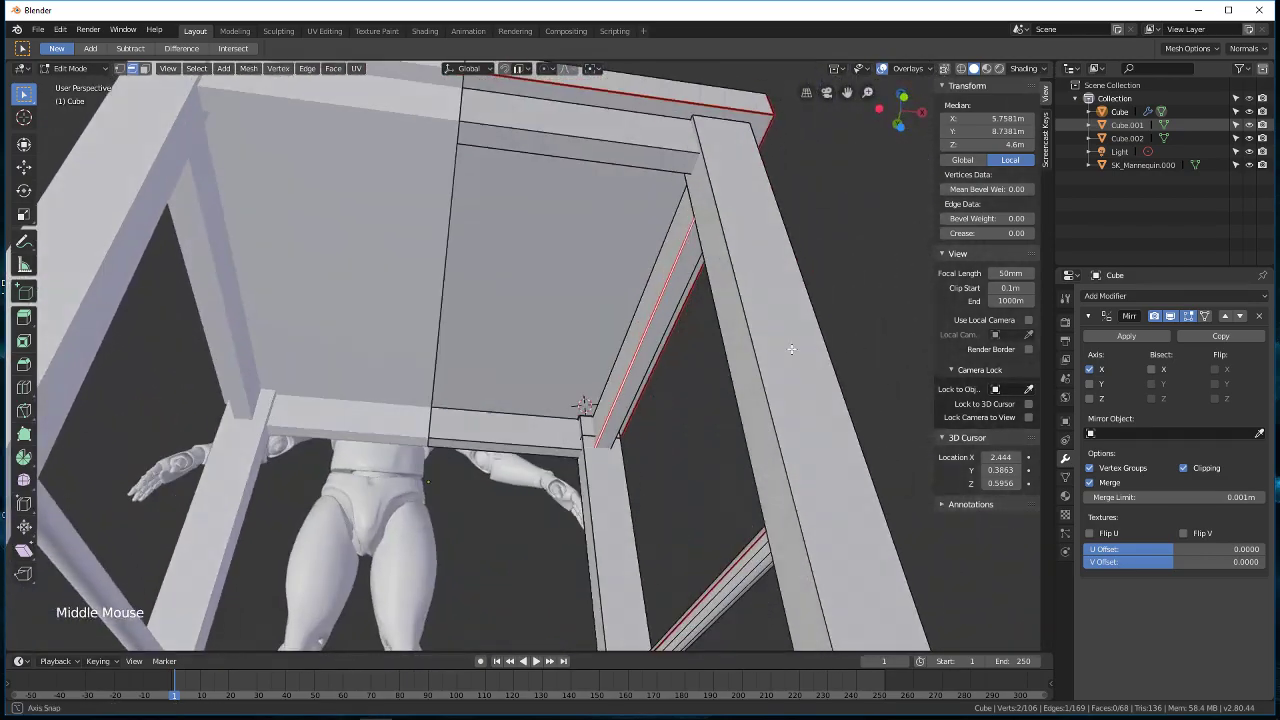
middle_drag(679, 312, 733, 311)
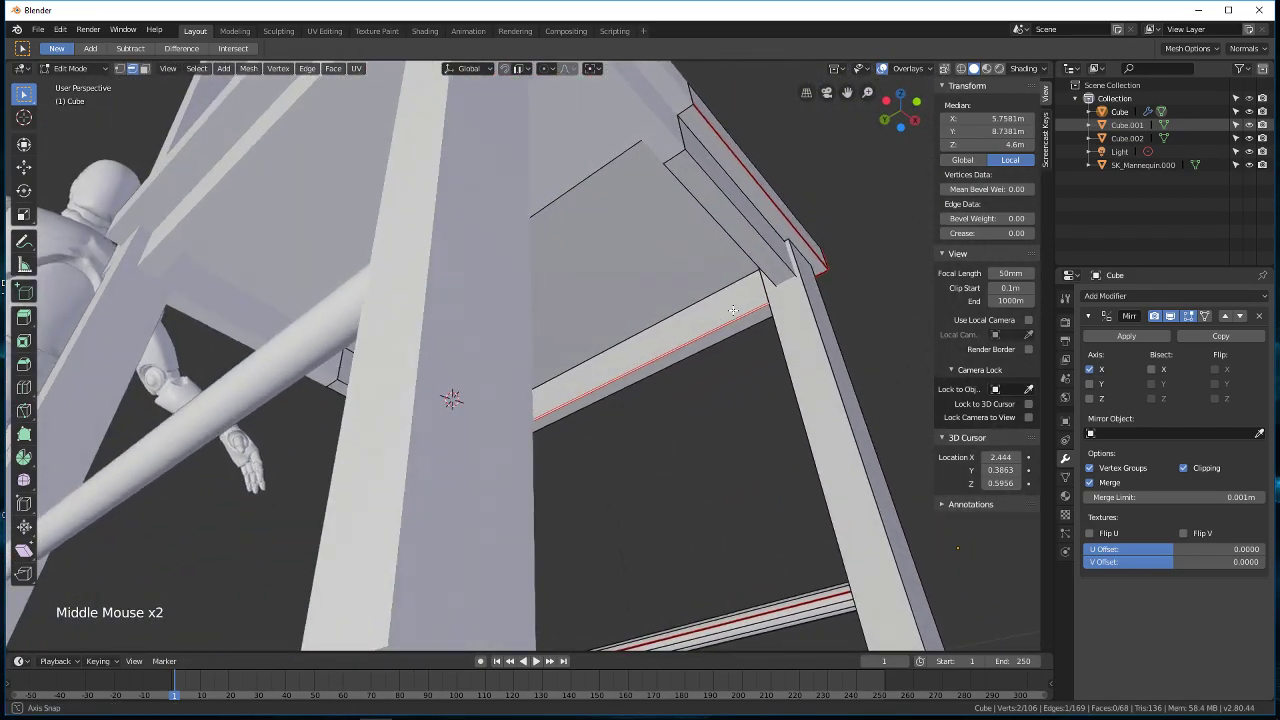
key(ctrl+e)
click(745, 254)
middle_drag(745, 254, 688, 346)
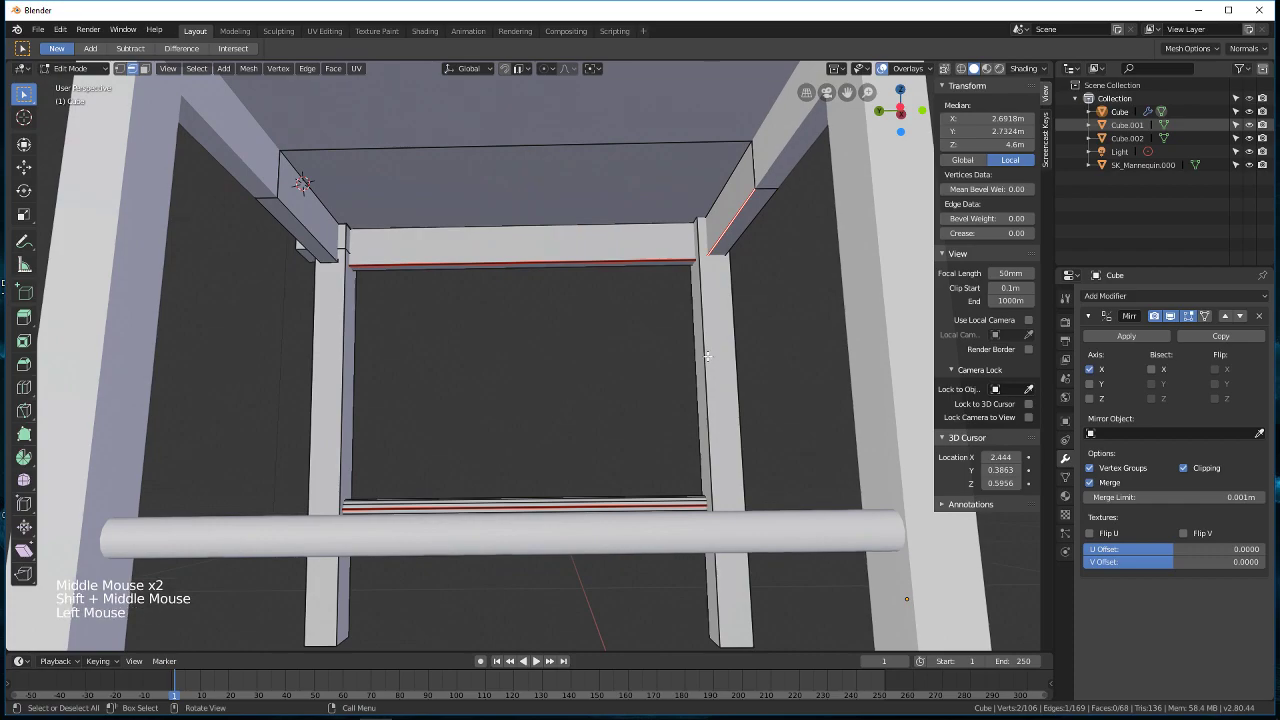
Step: Mark the front and rear legs' inner vertical edges and bottom outlines as seams, and clear the selection
shift+middle_drag(770, 447, 786, 237)
middle_drag(752, 386, 690, 344)
middle_drag(770, 282, 957, 414)
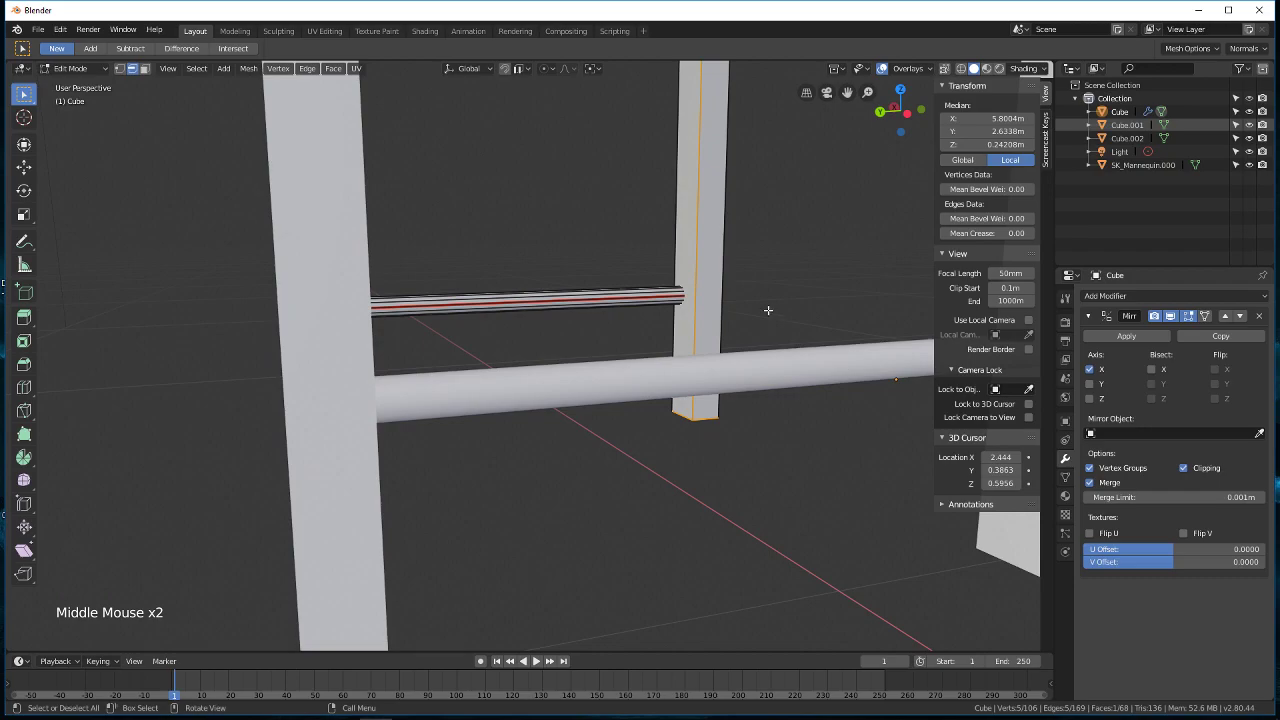
scroll(767, 310, down, 2)
middle_drag(766, 309, 390, 292)
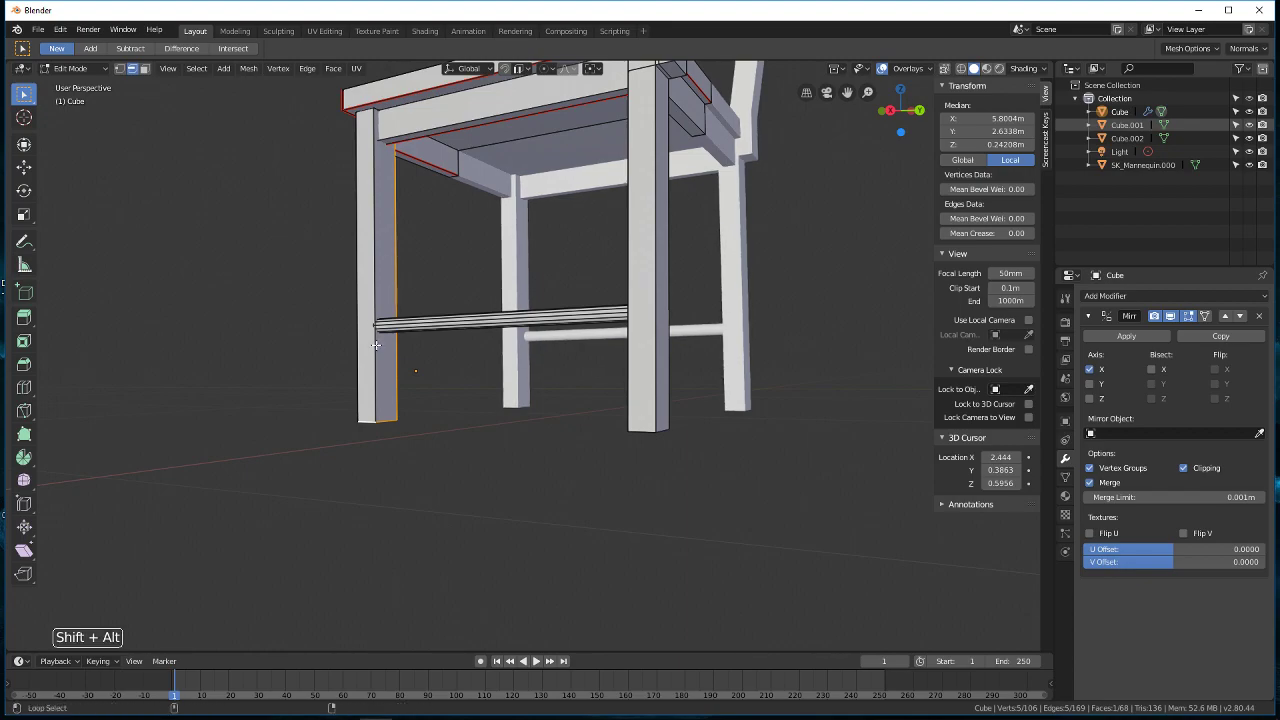
middle_drag(396, 349, 428, 414)
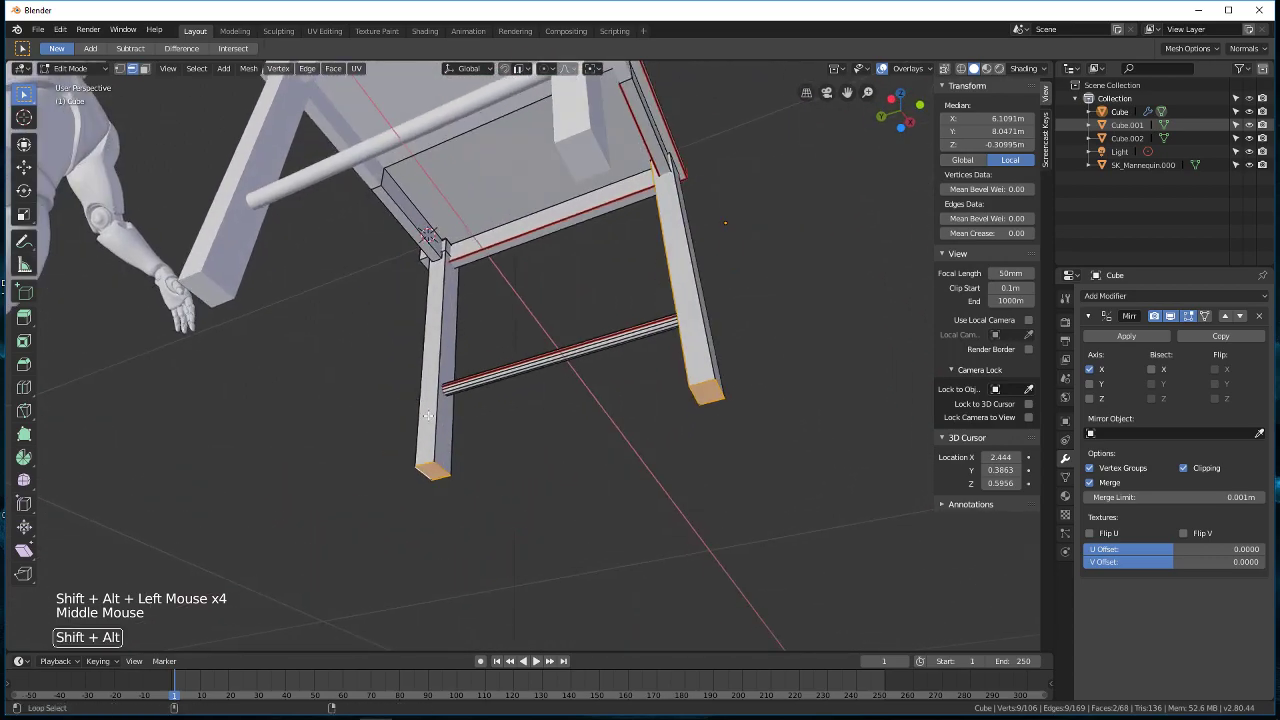
middle_drag(486, 358, 677, 329)
key(ctrl+e)
click(703, 438)
key(a)
key(a)
key(a)
key(a)
key(a)
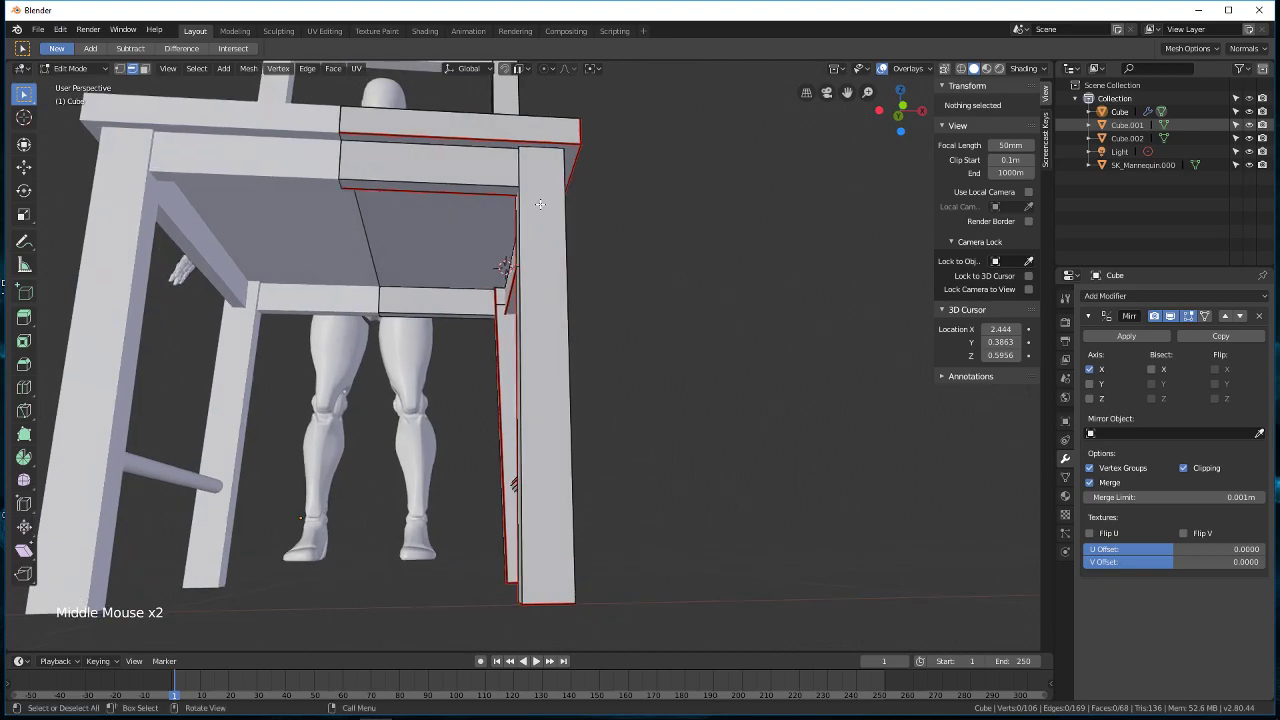
Step: Select the back post's inner rear vertical edge along its full height down to the block beside the seat
middle_drag(536, 194, 550, 262)
shift+middle_drag(588, 181, 463, 308)
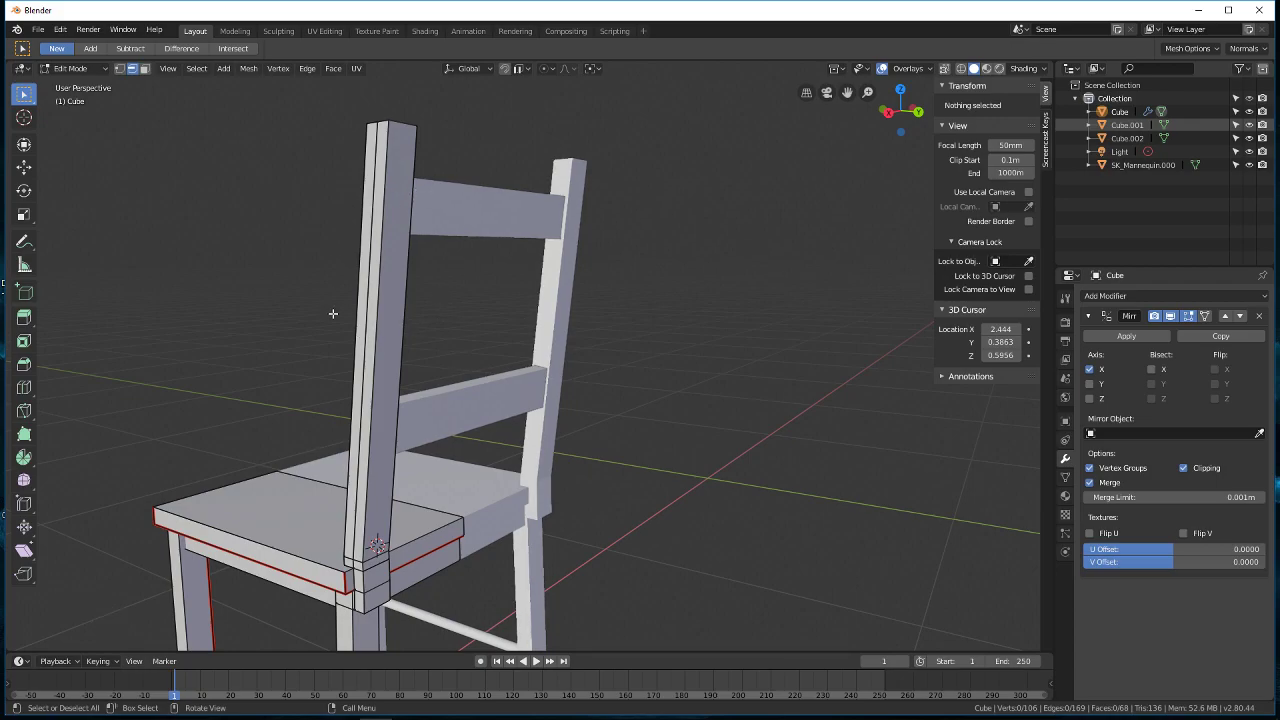
middle_drag(416, 384, 729, 267)
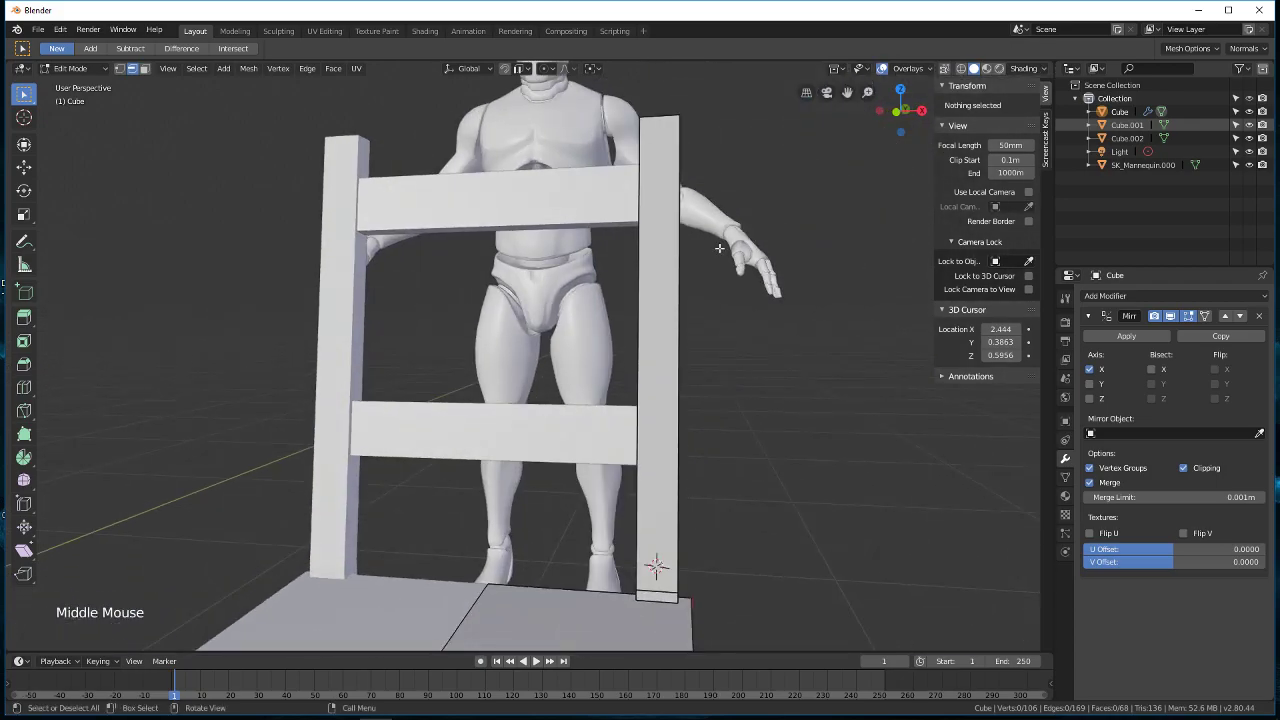
middle_drag(733, 374, 588, 374)
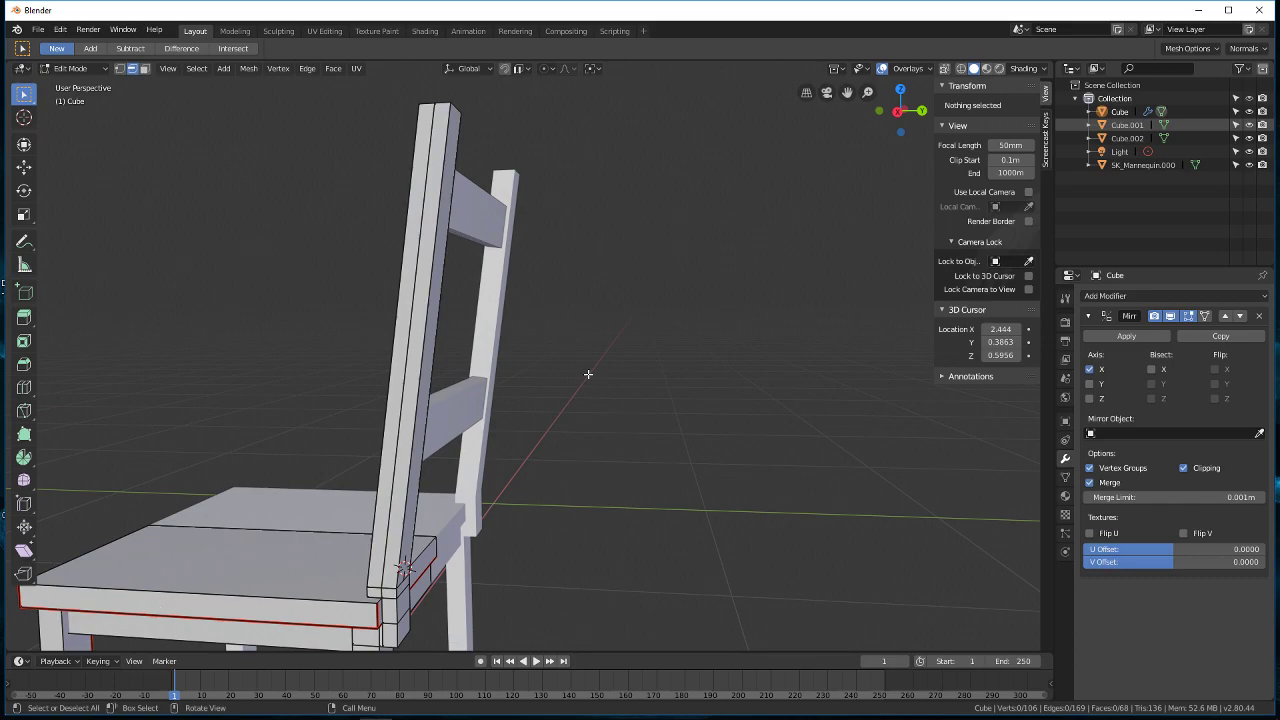
middle_drag(591, 375, 606, 243)
scroll(411, 366, up, 3)
click(538, 425)
alt+shift+click(541, 426)
alt+shift+click(541, 426)
alt+shift+click(541, 426)
middle_drag(600, 470, 588, 375)
shift+middle_drag(552, 470, 626, 343)
shift+middle_drag(575, 430, 568, 314)
scroll(622, 341, up, 13)
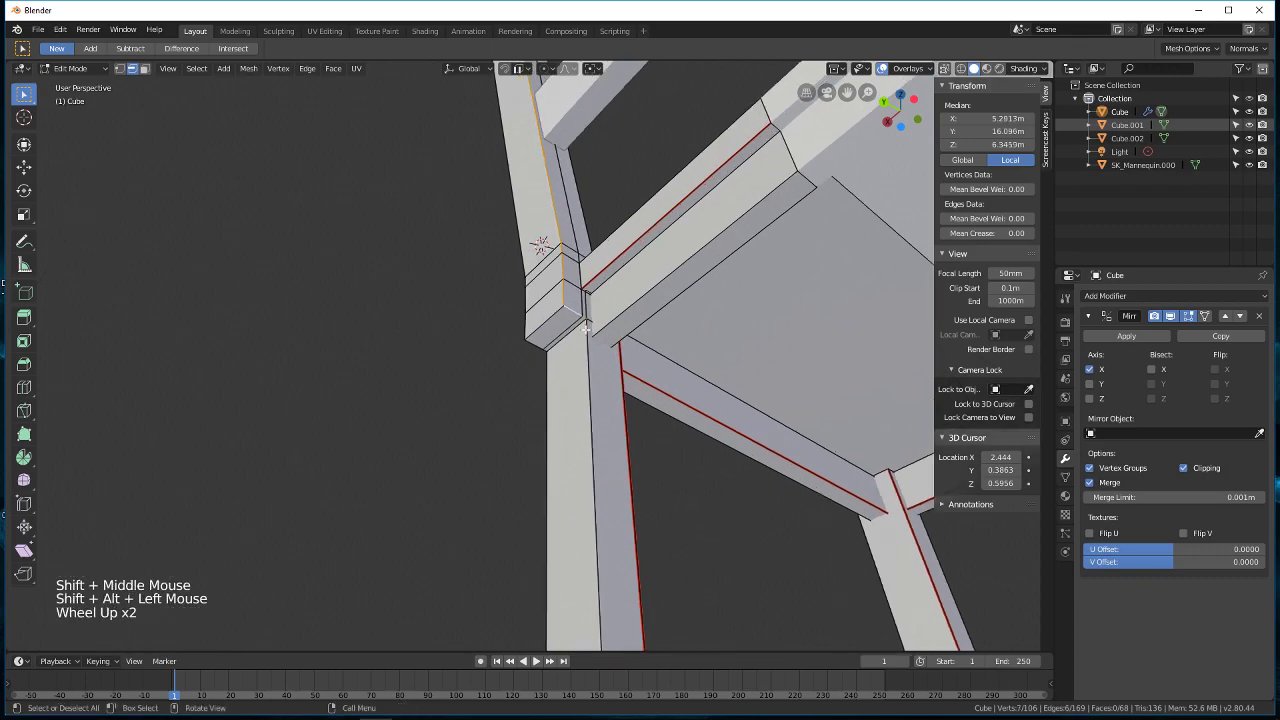
Step: Add the edges around the underside of the back post's block, where it meets the rear leg, to the selection
scroll(697, 255, down, 1)
middle_drag(697, 255, 720, 320)
shift+middle_drag(393, 416, 382, 416)
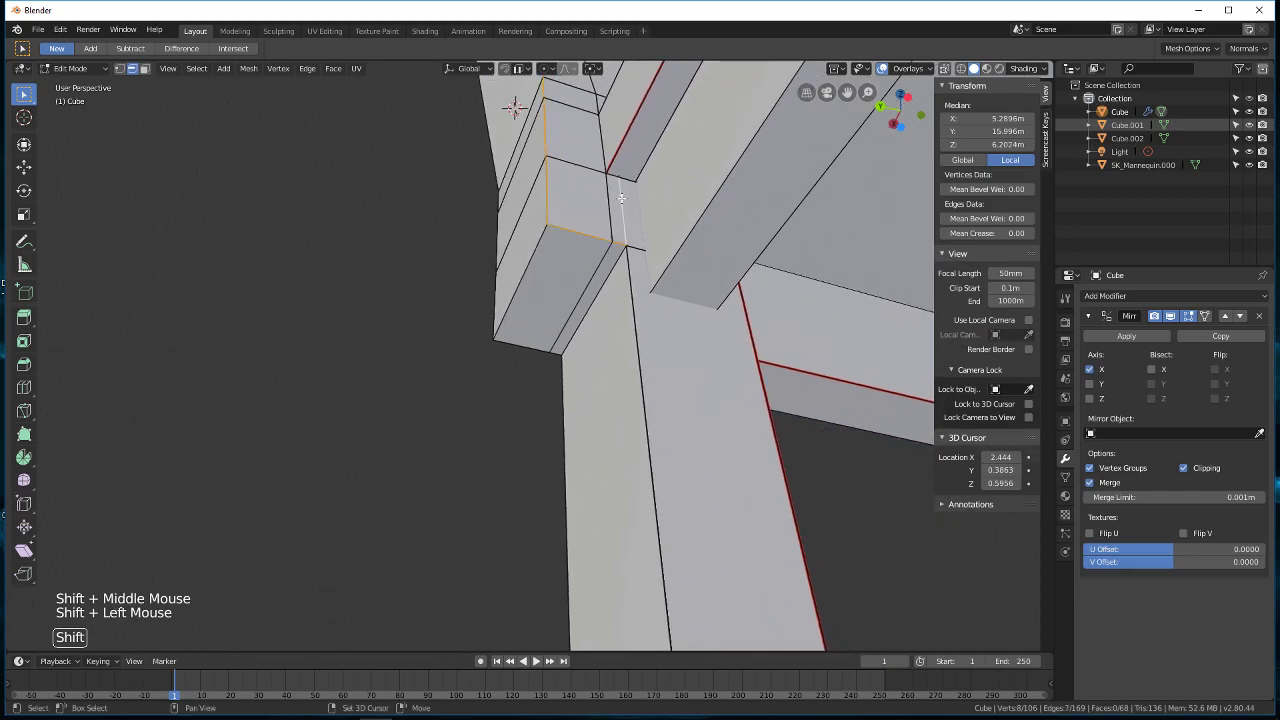
middle_drag(539, 265, 453, 313)
scroll(520, 285, down, 4)
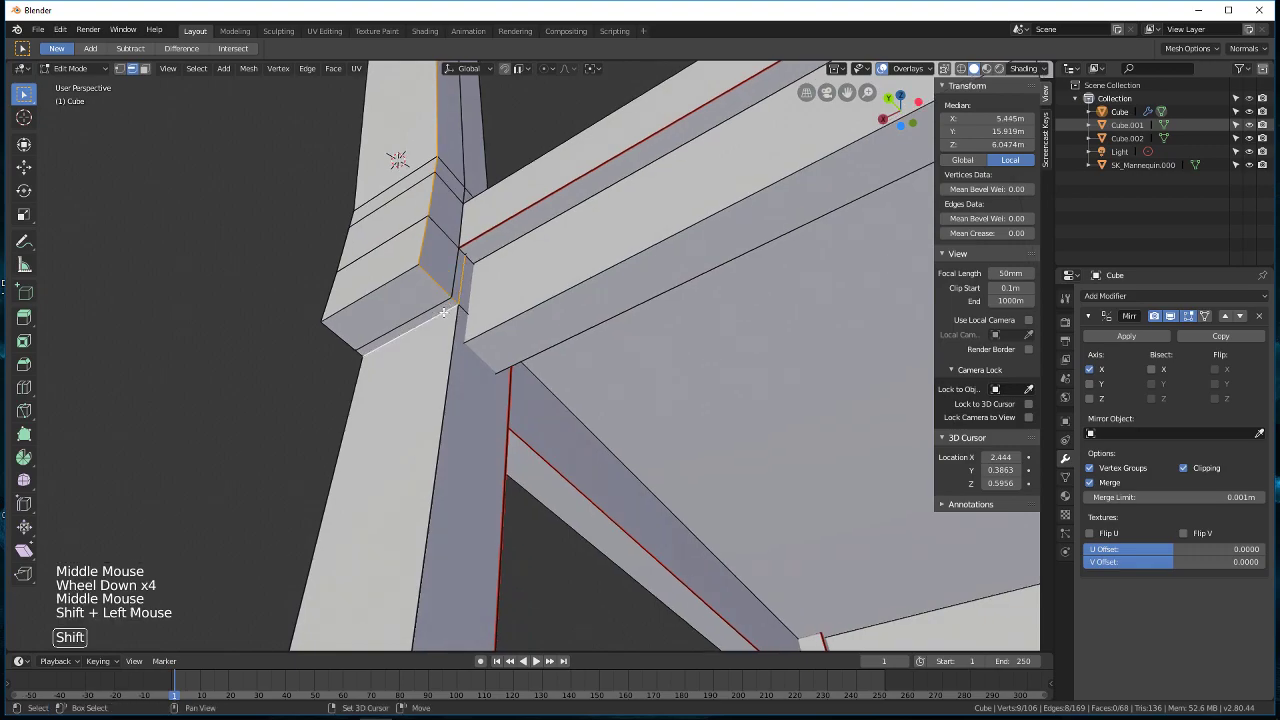
middle_drag(329, 322, 522, 348)
scroll(529, 340, down, 8)
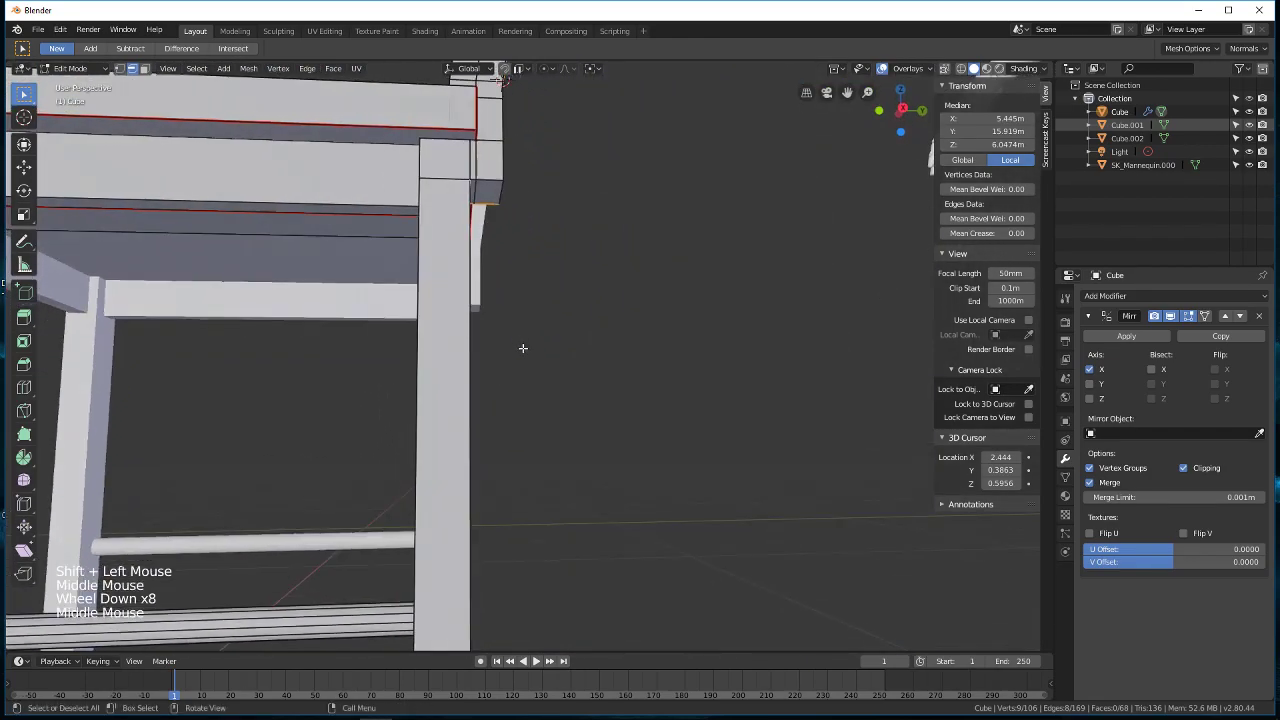
scroll(507, 165, up, 2)
shift+middle_drag(507, 165, 501, 278)
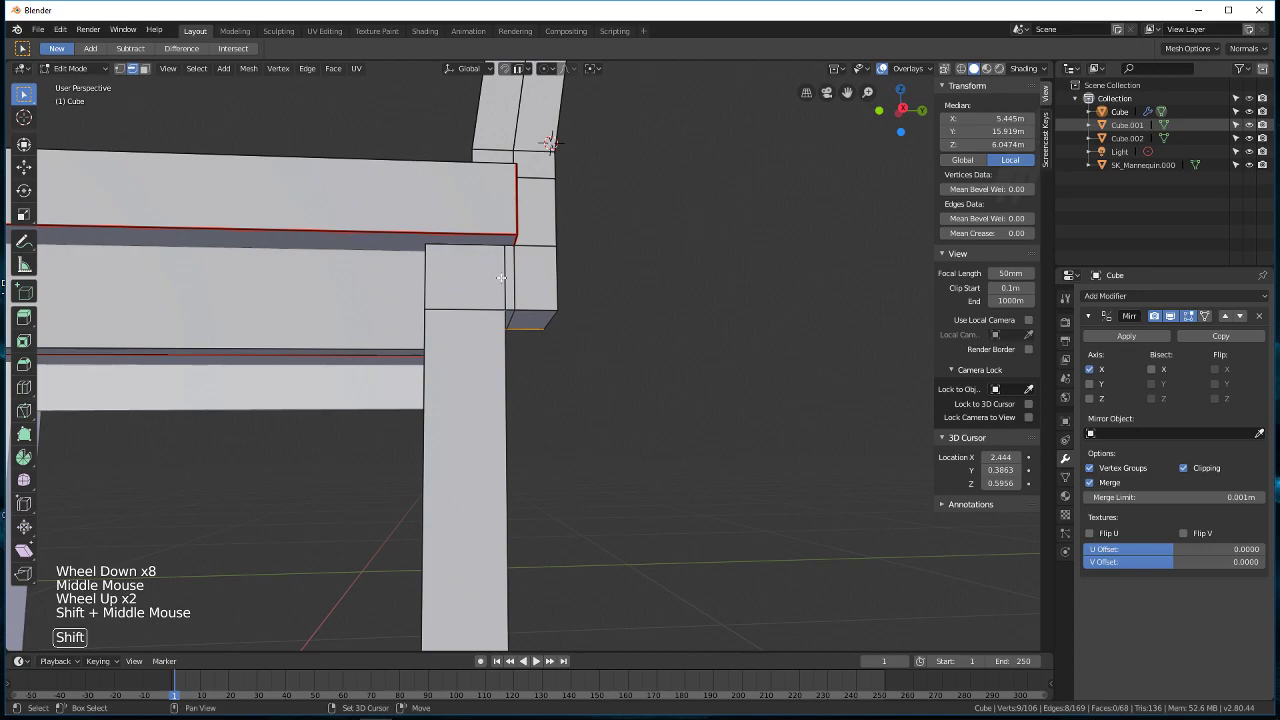
middle_drag(556, 313, 488, 277)
middle_drag(422, 240, 405, 240)
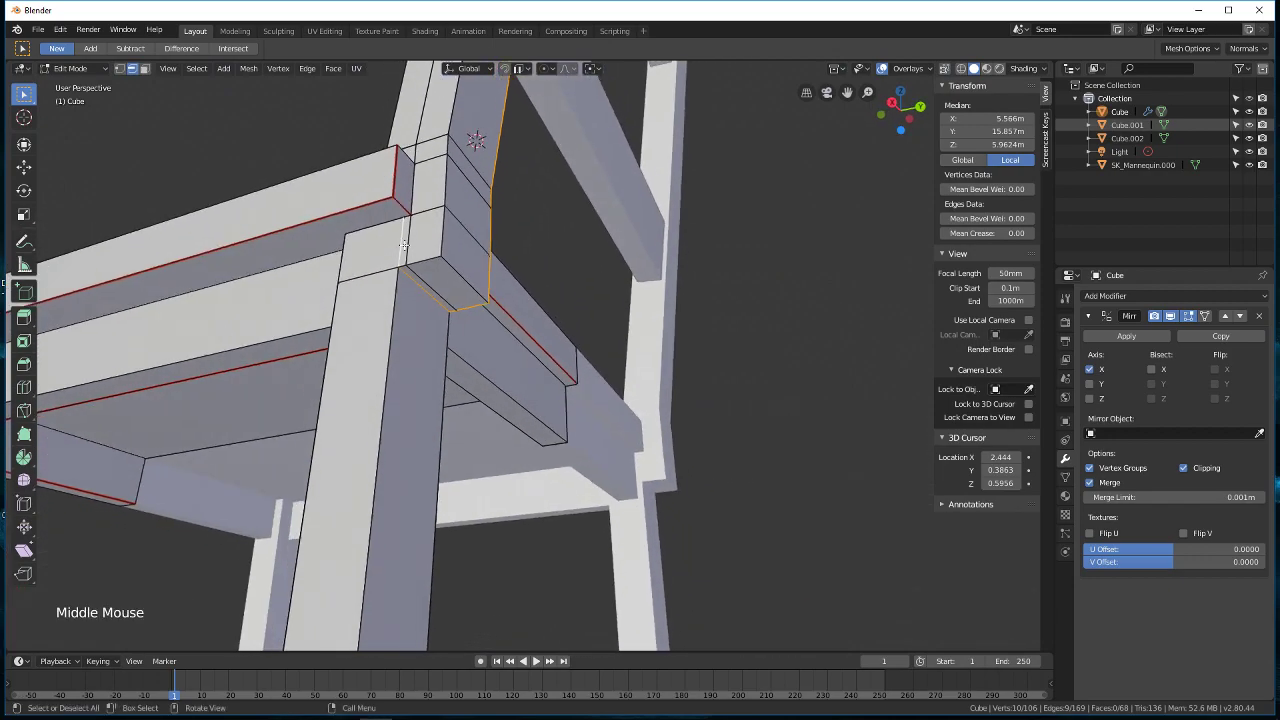
Step: Extend the selection up the outer joint between rear leg and back post, and along the seat slab's rear corner
scroll(485, 206, down, 4)
middle_drag(528, 186, 548, 162)
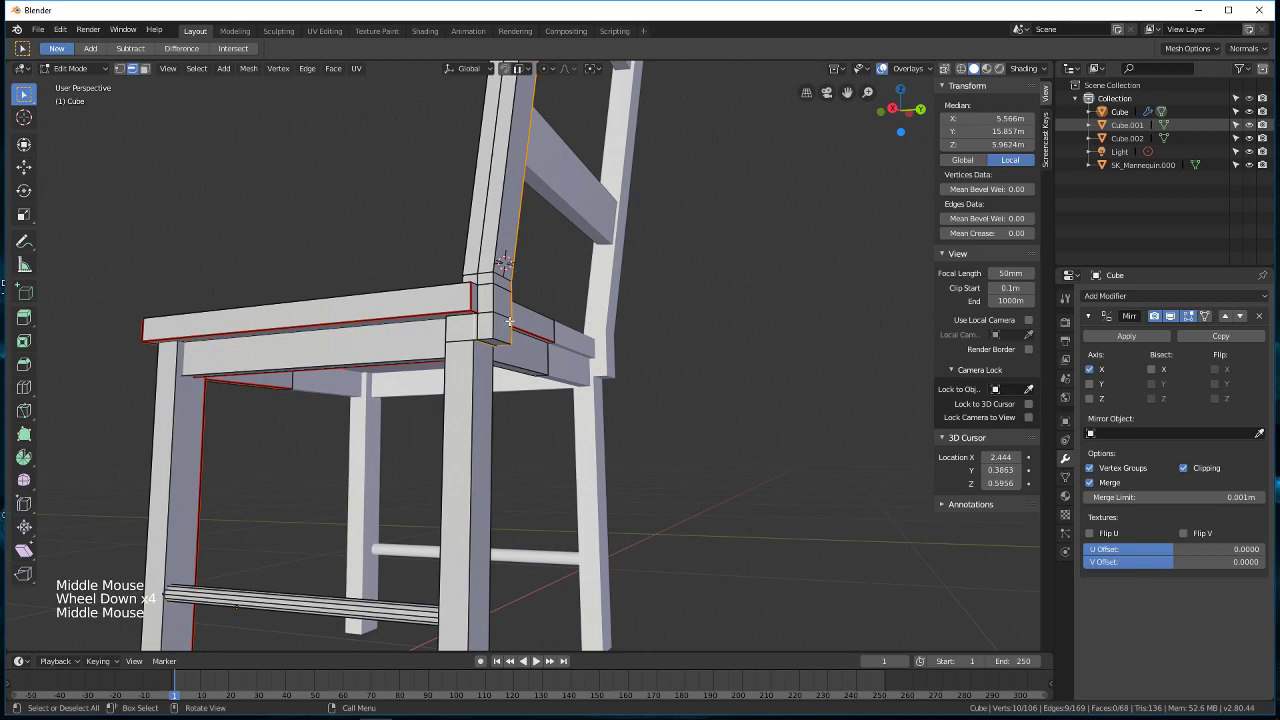
scroll(481, 327, up, 8)
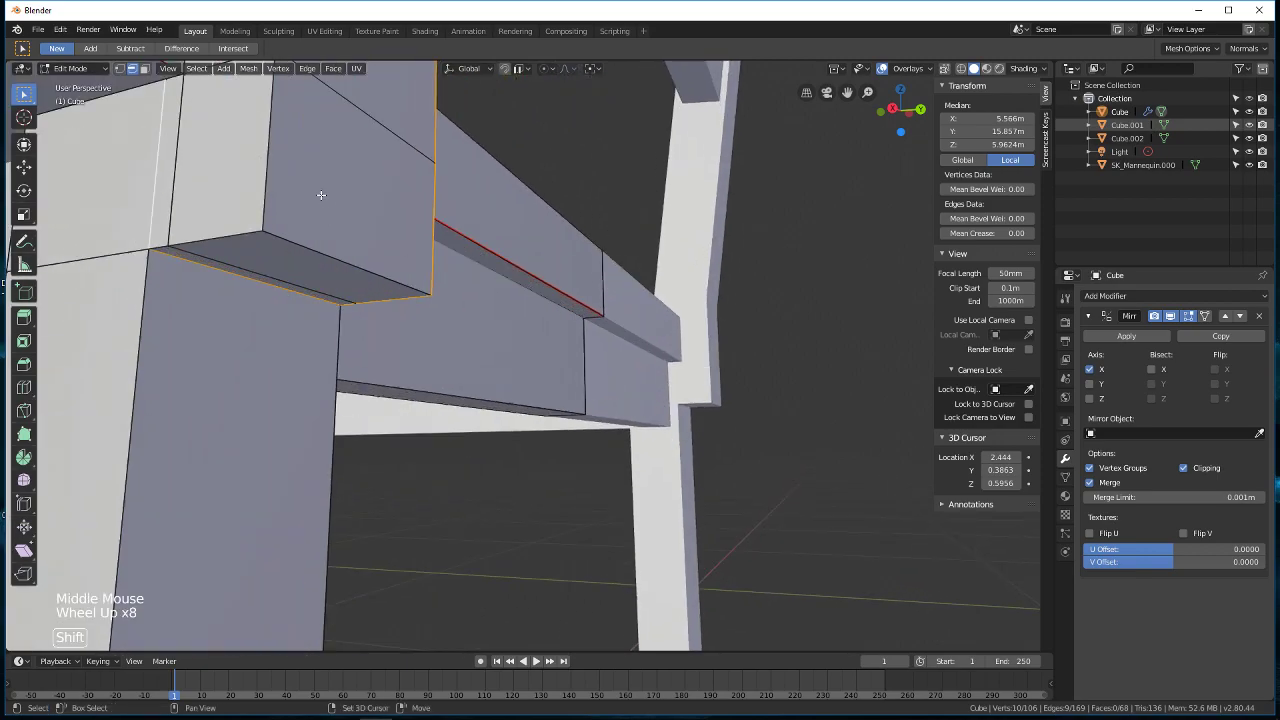
shift+middle_drag(323, 200, 418, 324)
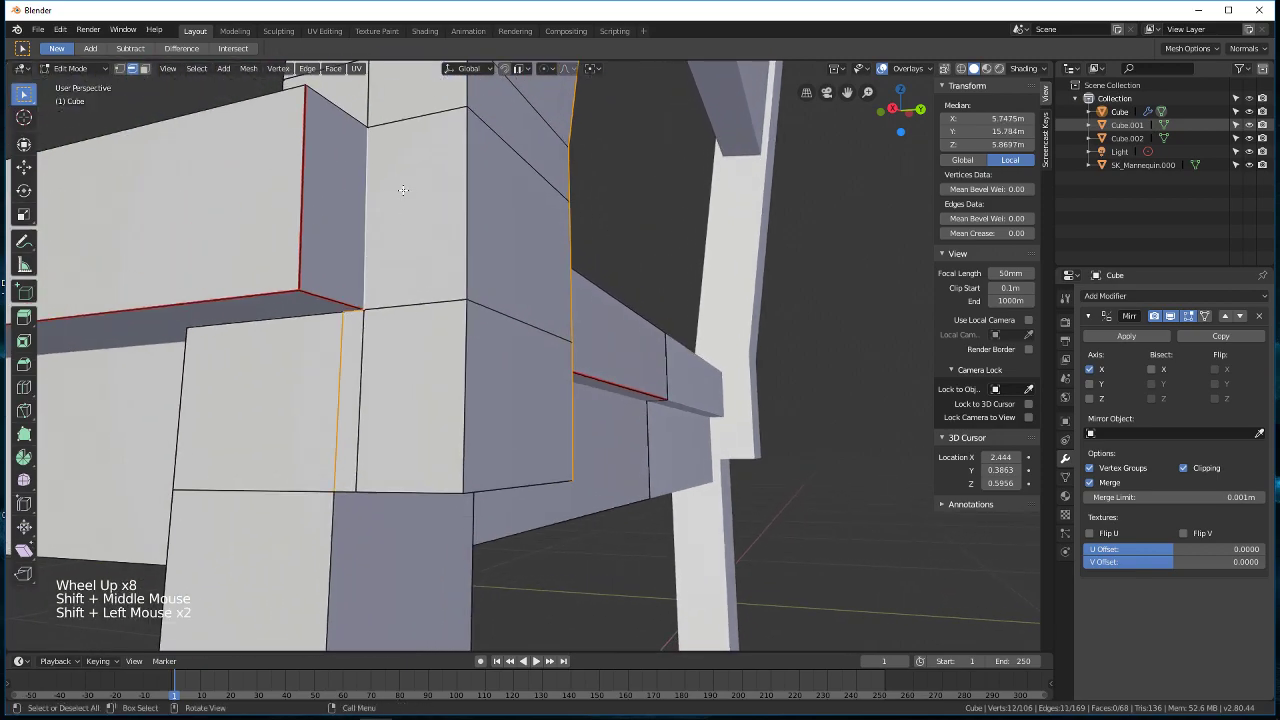
middle_drag(403, 192, 429, 240)
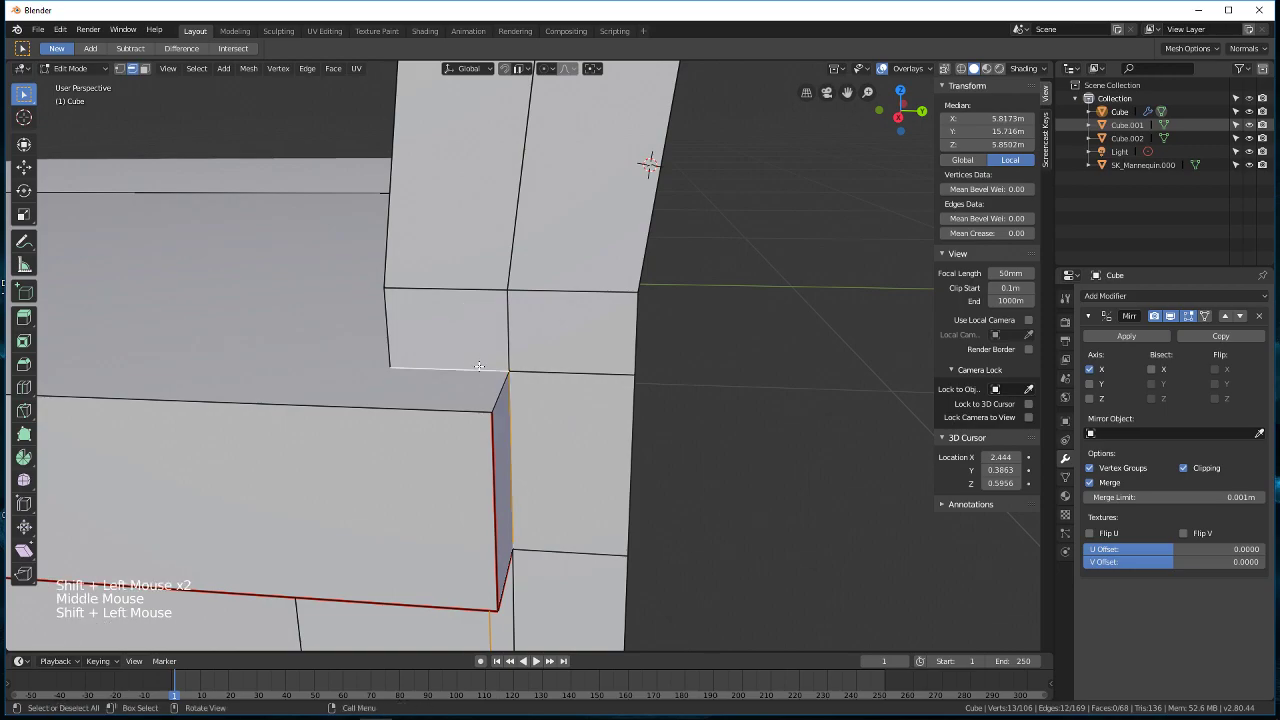
scroll(475, 366, down, 1)
Step: Add the edges where the back post's base meets the seat top and mark the whole selection as a seam
middle_drag(475, 366, 589, 282)
scroll(413, 318, up, 4)
scroll(361, 138, down, 4)
shift+middle_drag(732, 335, 511, 294)
middle_drag(612, 262, 563, 238)
shift+click(530, 257)
middle_drag(655, 300, 551, 247)
key(ctrl+e)
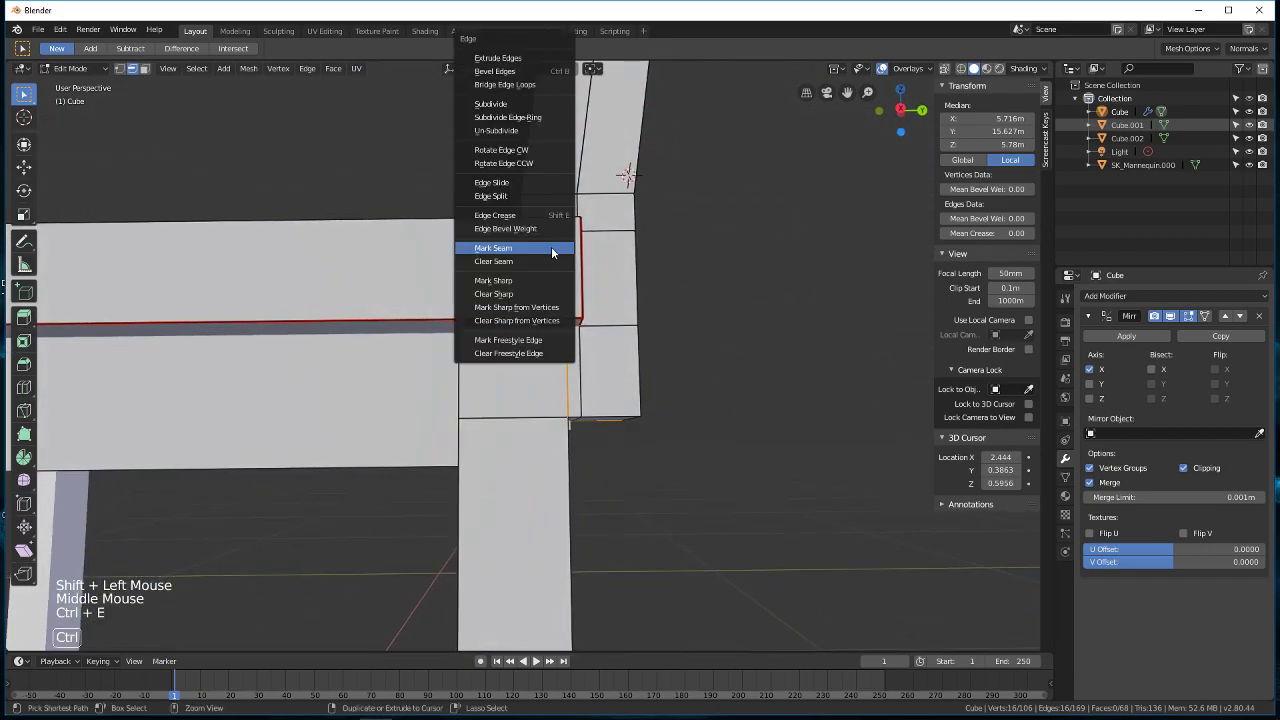
click(551, 248)
Step: Return to Object Mode and apply the Mirror modifier to the chair
scroll(652, 280, down, 4)
middle_drag(760, 325, 595, 345)
scroll(505, 319, down, 5)
scroll(595, 345, down, 4)
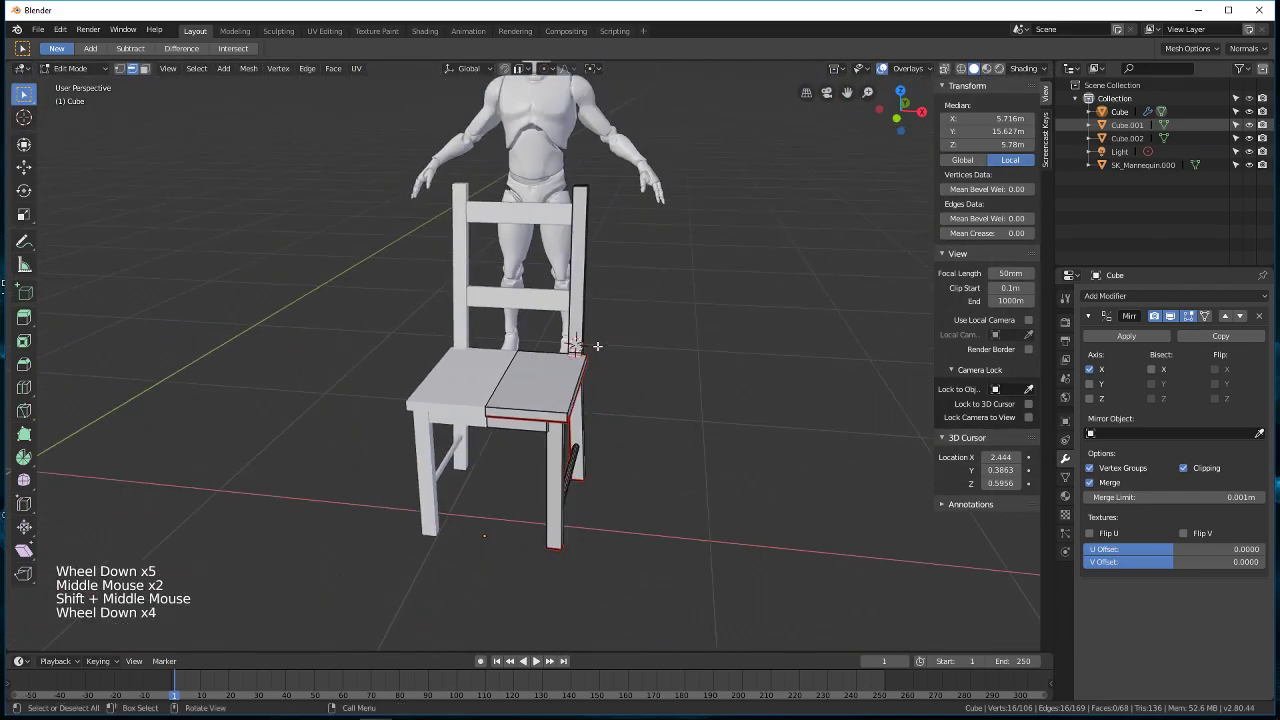
scroll(544, 291, up, 5)
key(Tab)
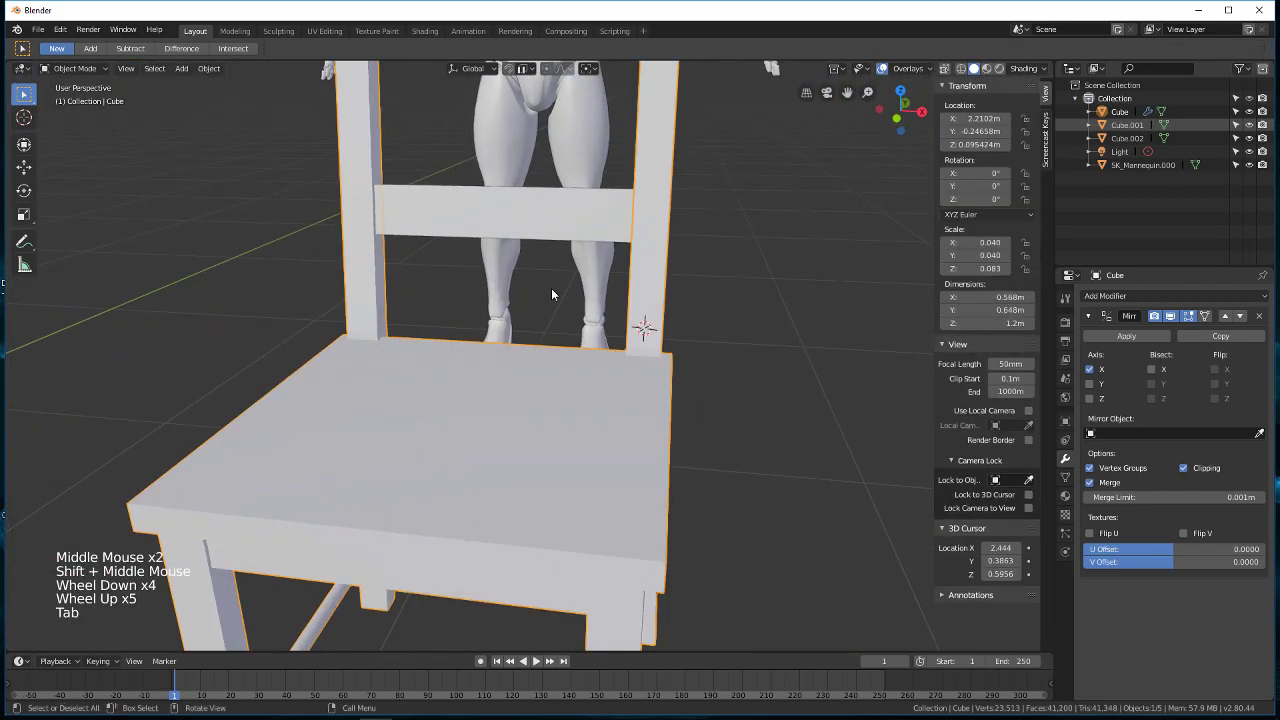
click(1146, 334)
Step: Enter Edit Mode on the full chair, check the seams on both halves and clear the edge selection
scroll(683, 352, down, 4)
middle_drag(683, 352, 506, 381)
key(Tab)
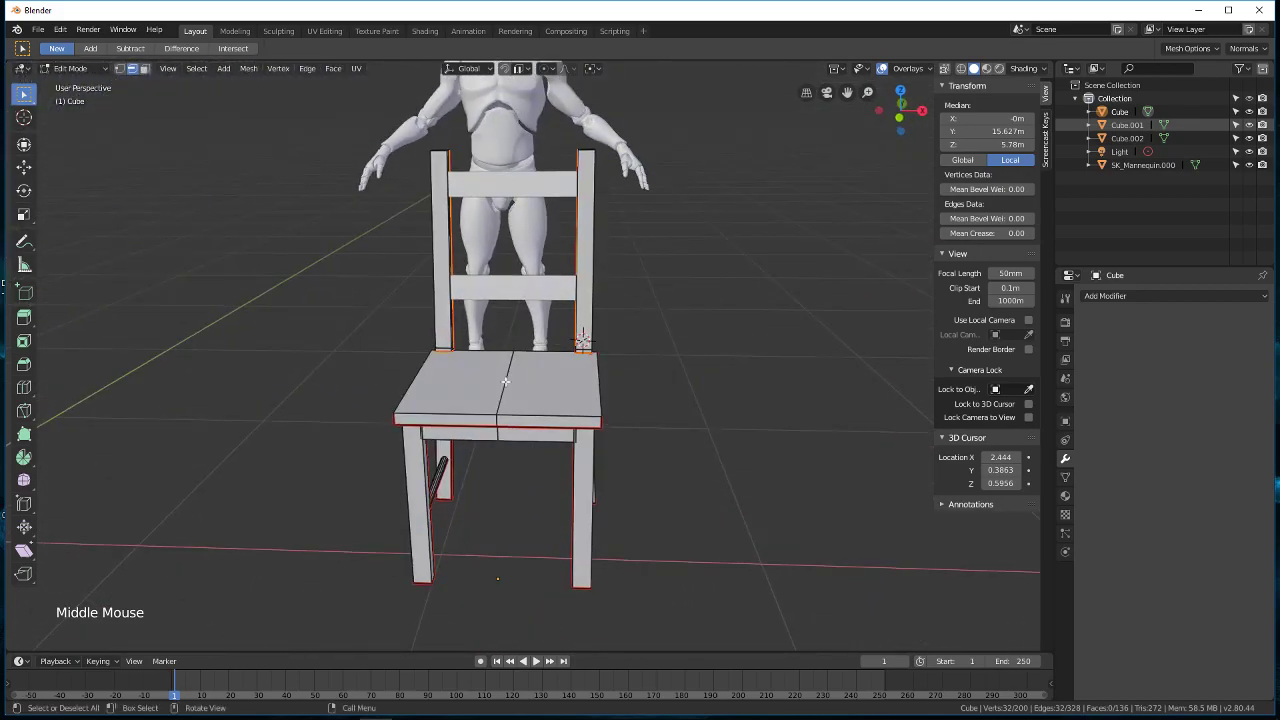
mouse_move(657, 392)
middle_down()
mouse_move(640, 350)
mouse_move(651, 337)
mouse_move(618, 363)
mouse_move(653, 385)
middle_up()
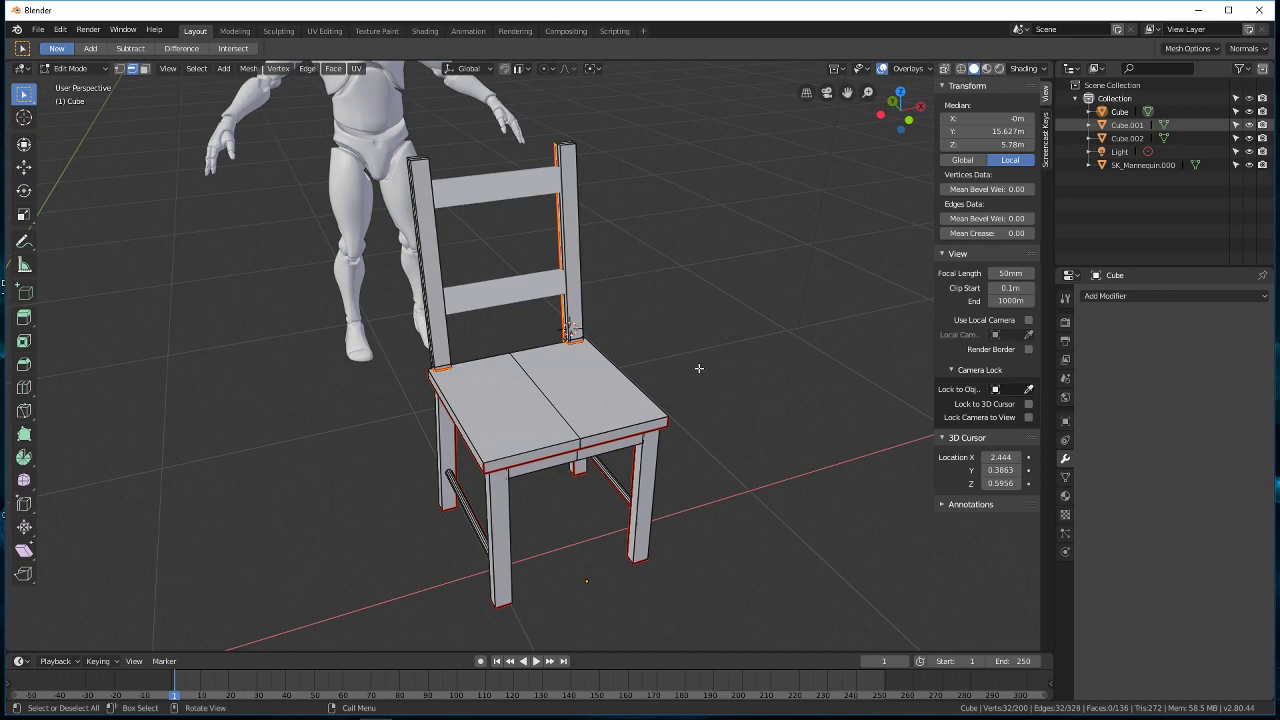
middle_drag(727, 368, 686, 429)
key(a)
key(a)
key(a)
key(a)
Step: Examine the seams where the back post meets the seat slab and rear leg
scroll(539, 398, up, 7)
scroll(691, 407, up, 1)
scroll(629, 449, up, 1)
middle_drag(590, 452, 600, 452)
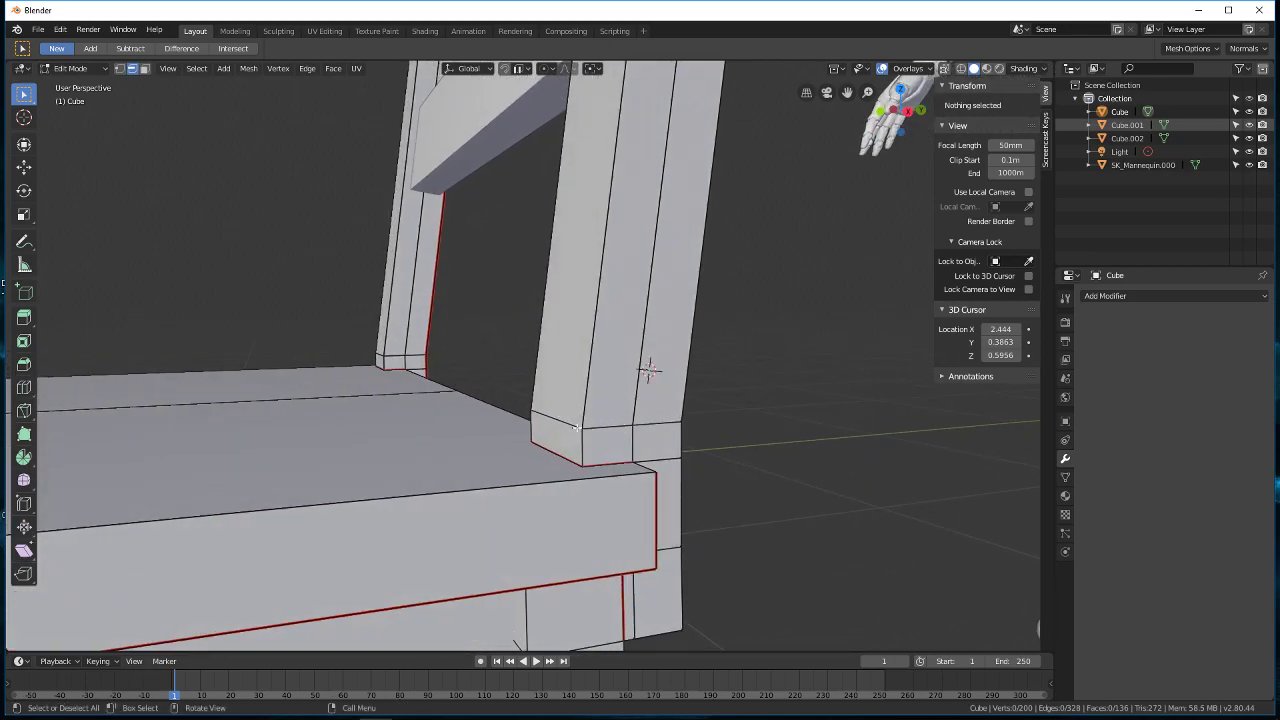
scroll(585, 428, down, 2)
middle_drag(603, 427, 574, 410)
middle_drag(511, 376, 532, 376)
scroll(532, 376, up, 1)
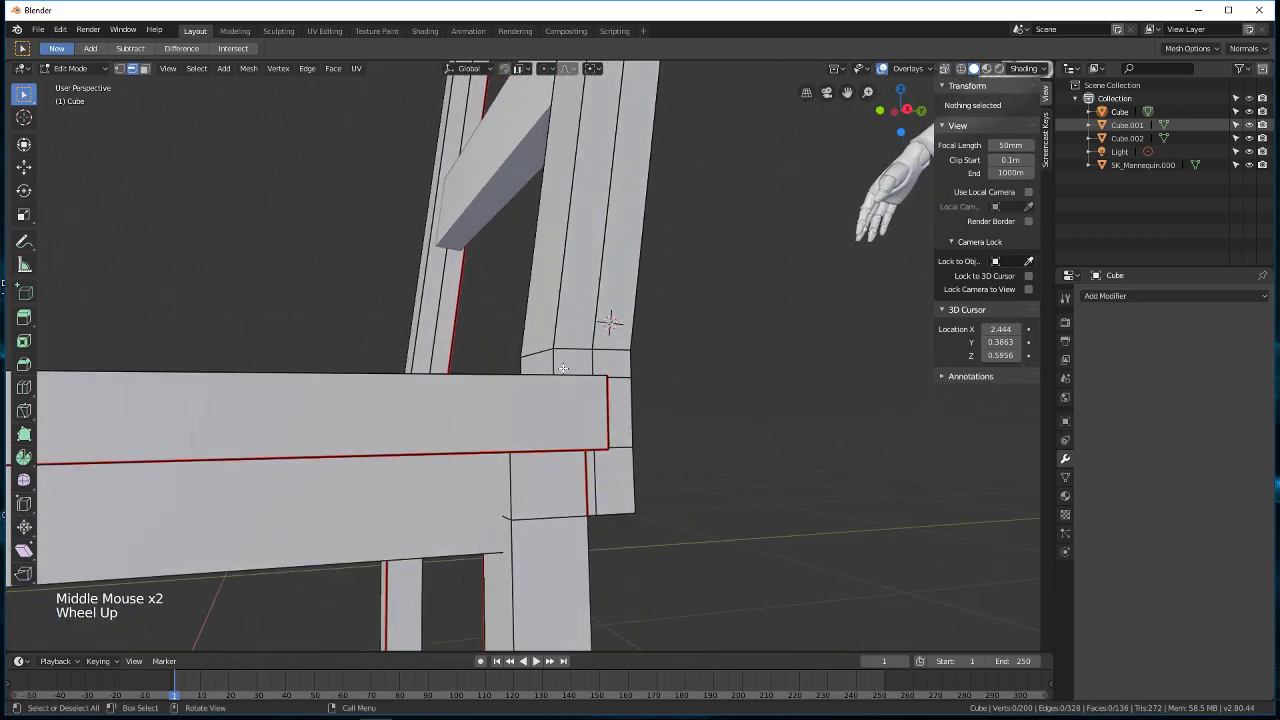
scroll(582, 327, down, 3)
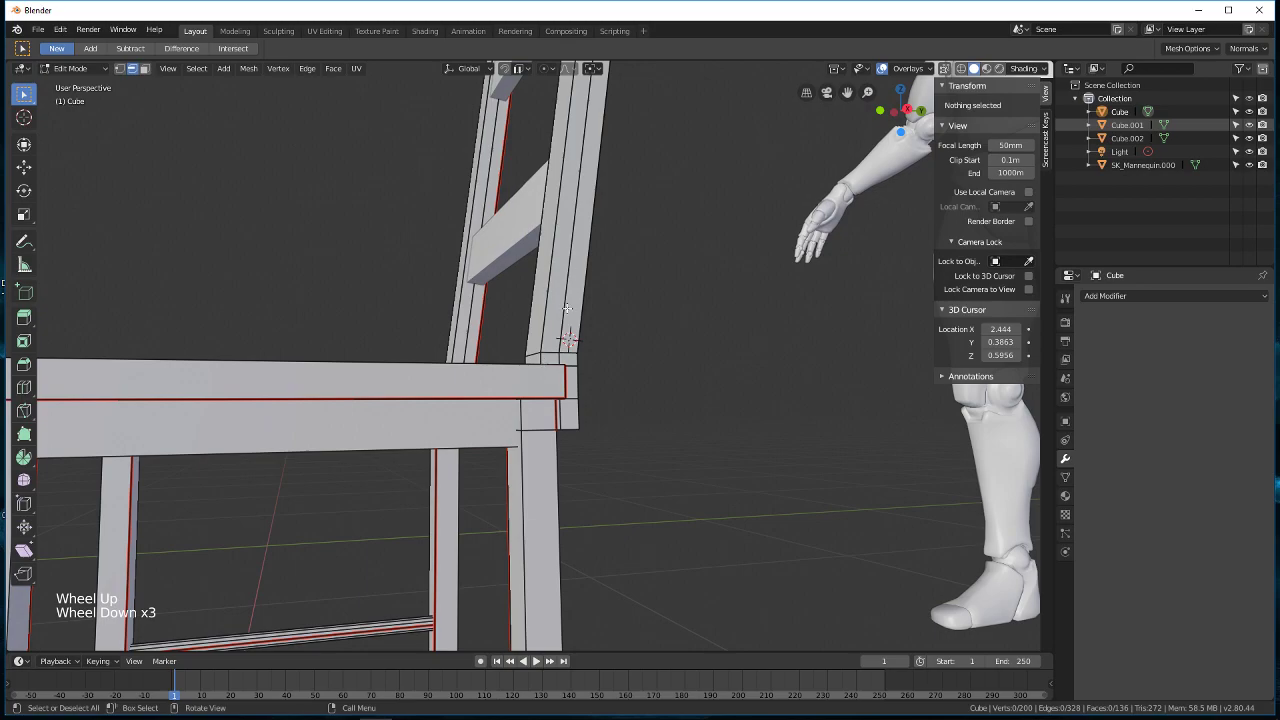
scroll(570, 300, down, 1)
scroll(551, 362, up, 7)
middle_drag(550, 364, 562, 456)
scroll(594, 494, down, 3)
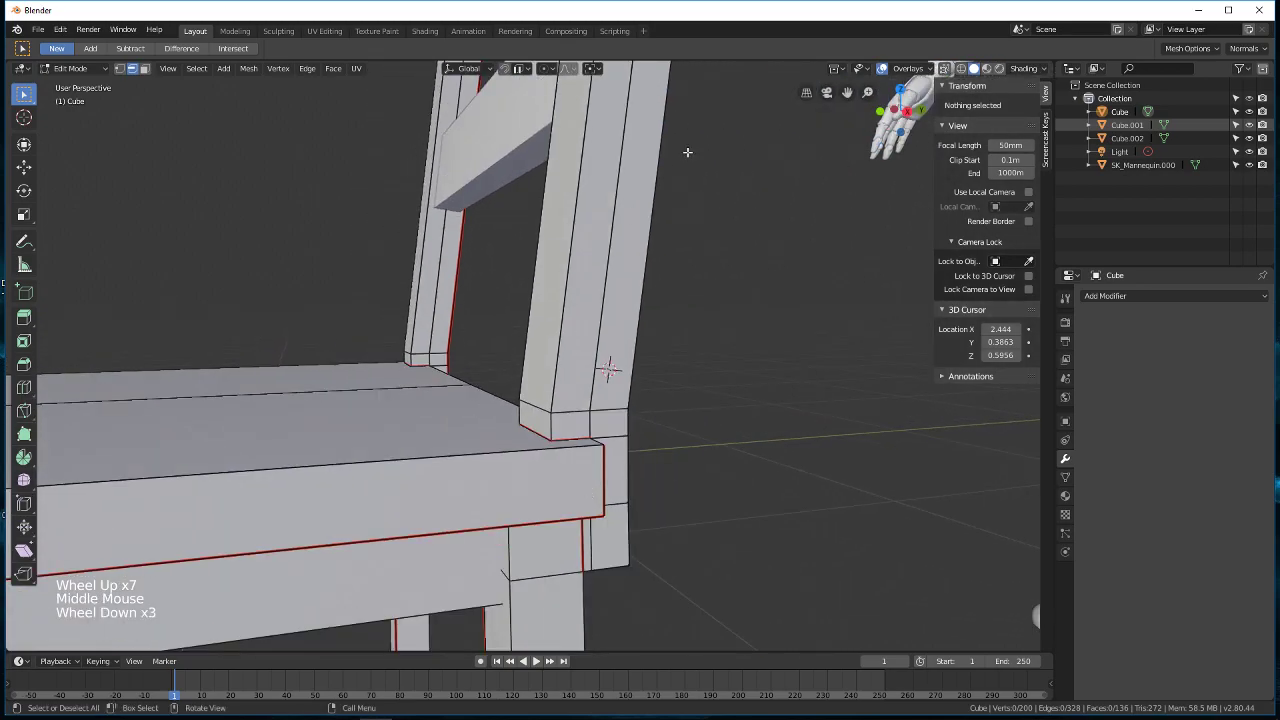
Step: Select the centre edges running around the seat slab and across the front and rear aprons, and dissolve them
scroll(600, 300, down, 6)
middle_drag(600, 300, 431, 414)
scroll(540, 490, up, 2)
shift+middle_drag(540, 490, 590, 401)
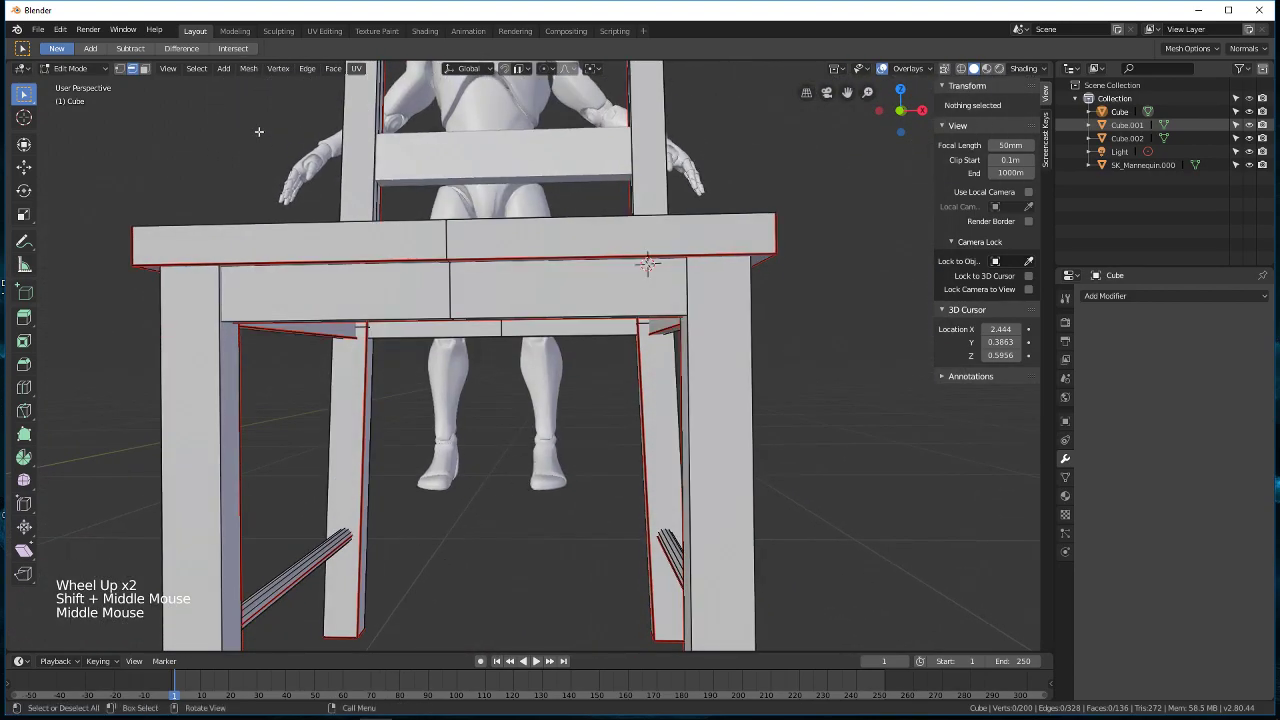
alt+shift+click(447, 258)
alt+shift+click(446, 252)
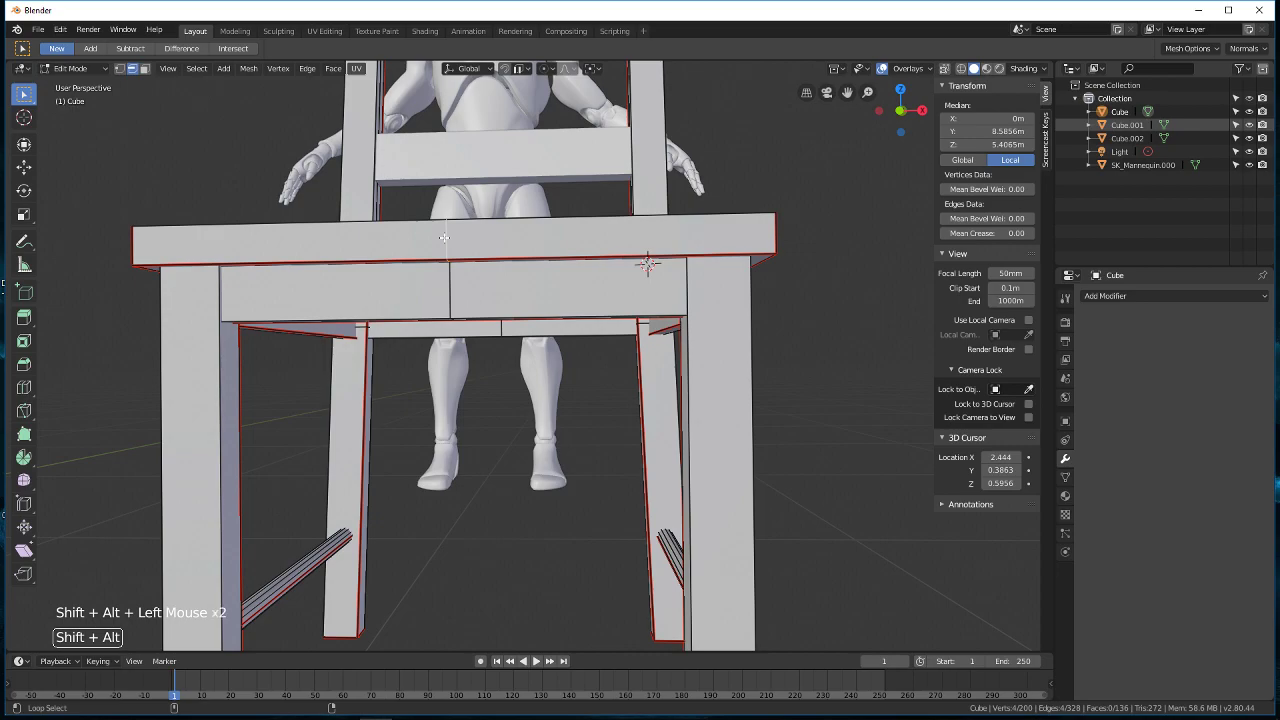
alt+shift+click(445, 246)
alt+shift+click(445, 246)
alt+shift+click(443, 237)
alt+shift+click(443, 237)
alt+shift+click(443, 237)
middle_drag(443, 237, 494, 337)
alt+shift+click(537, 193)
scroll(565, 286, up, 2)
scroll(565, 286, up, 1)
alt+shift+click(565, 286)
scroll(645, 311, down, 5)
middle_drag(645, 311, 605, 368)
middle_drag(464, 416, 575, 297)
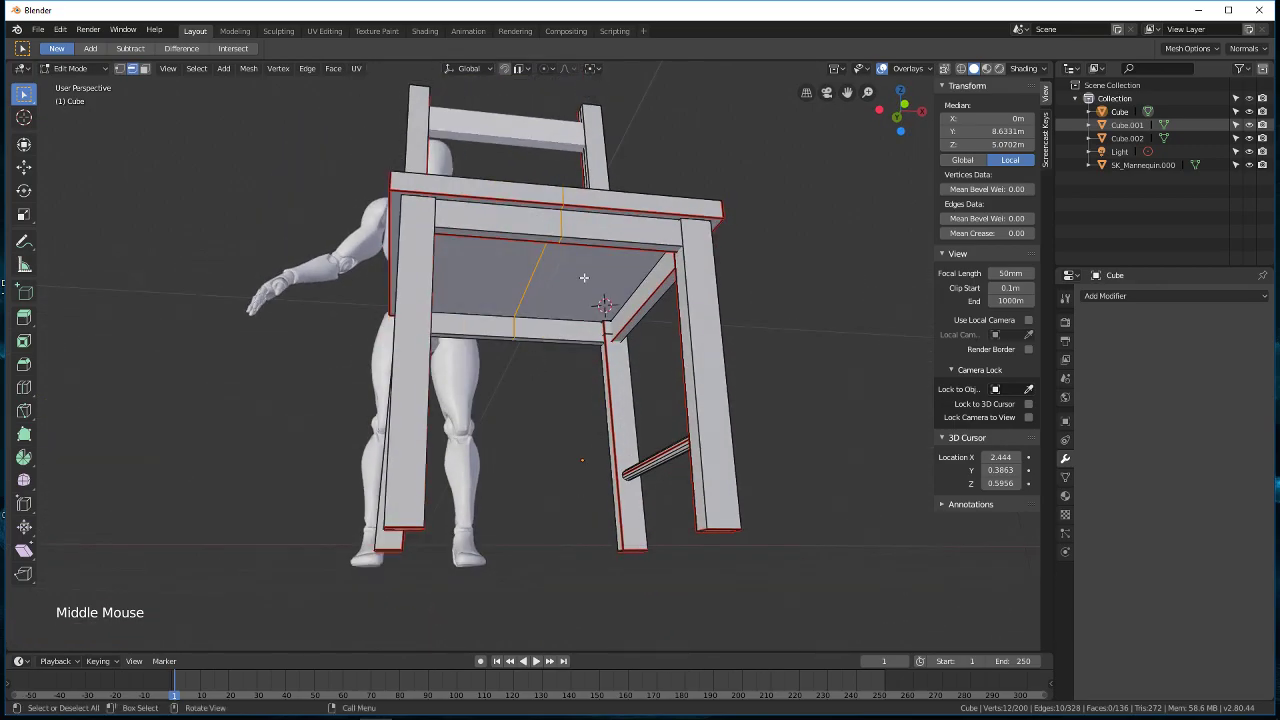
mouse_move(666, 295)
middle_down()
mouse_move(640, 330)
mouse_move(600, 320)
mouse_move(566, 268)
mouse_move(663, 280)
middle_up()
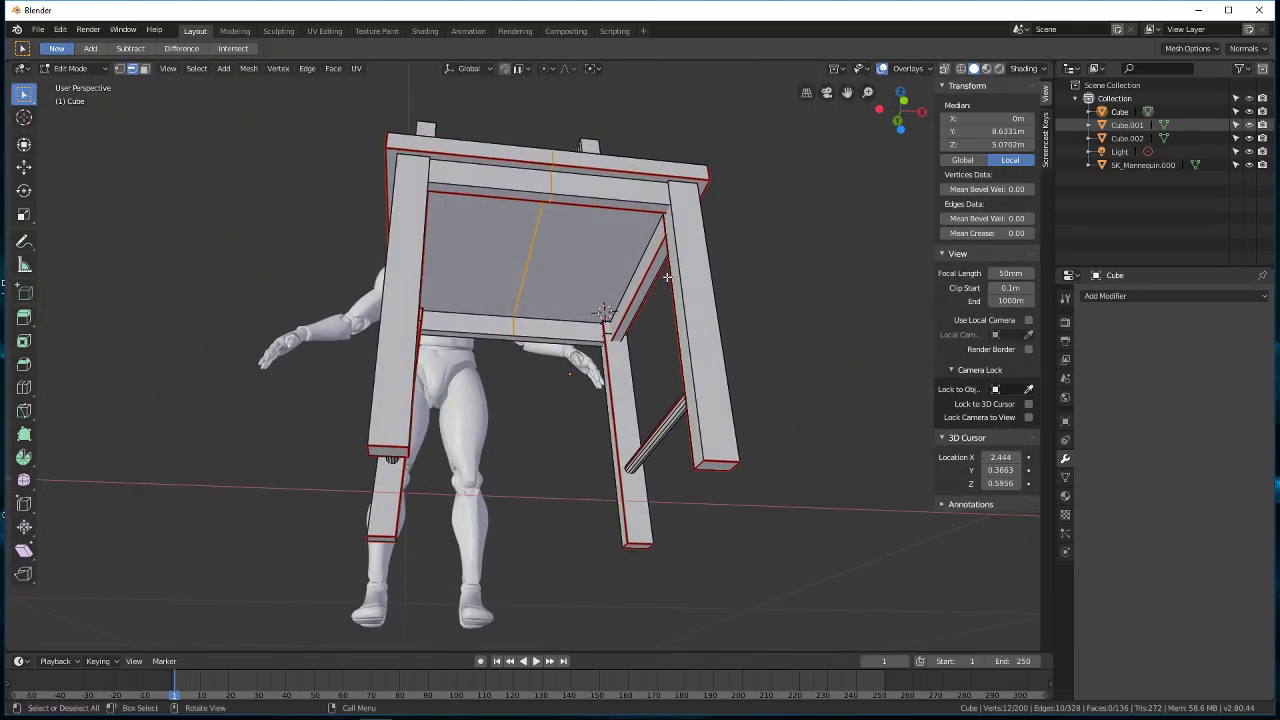
middle_drag(627, 218, 679, 370)
key(ctrl+x)
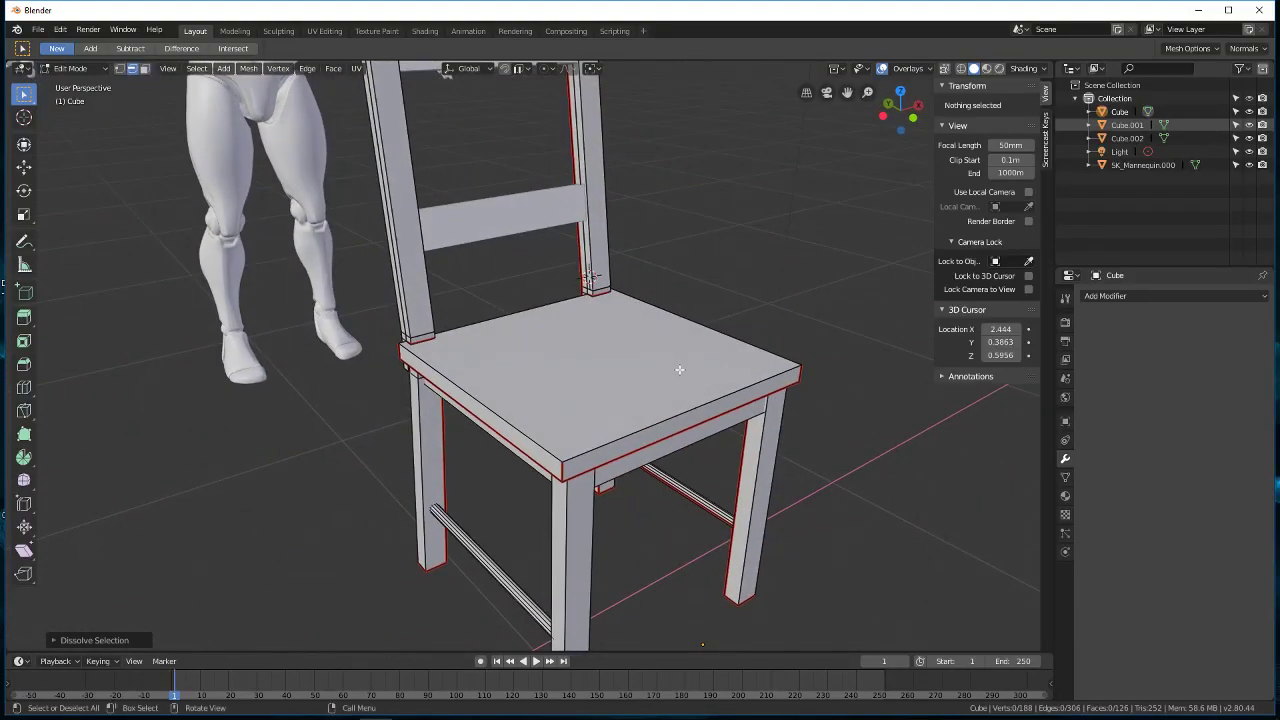
Step: Return to Object Mode and join the chair and both backrest slats into a single object
middle_drag(584, 316, 580, 360)
key(Tab)
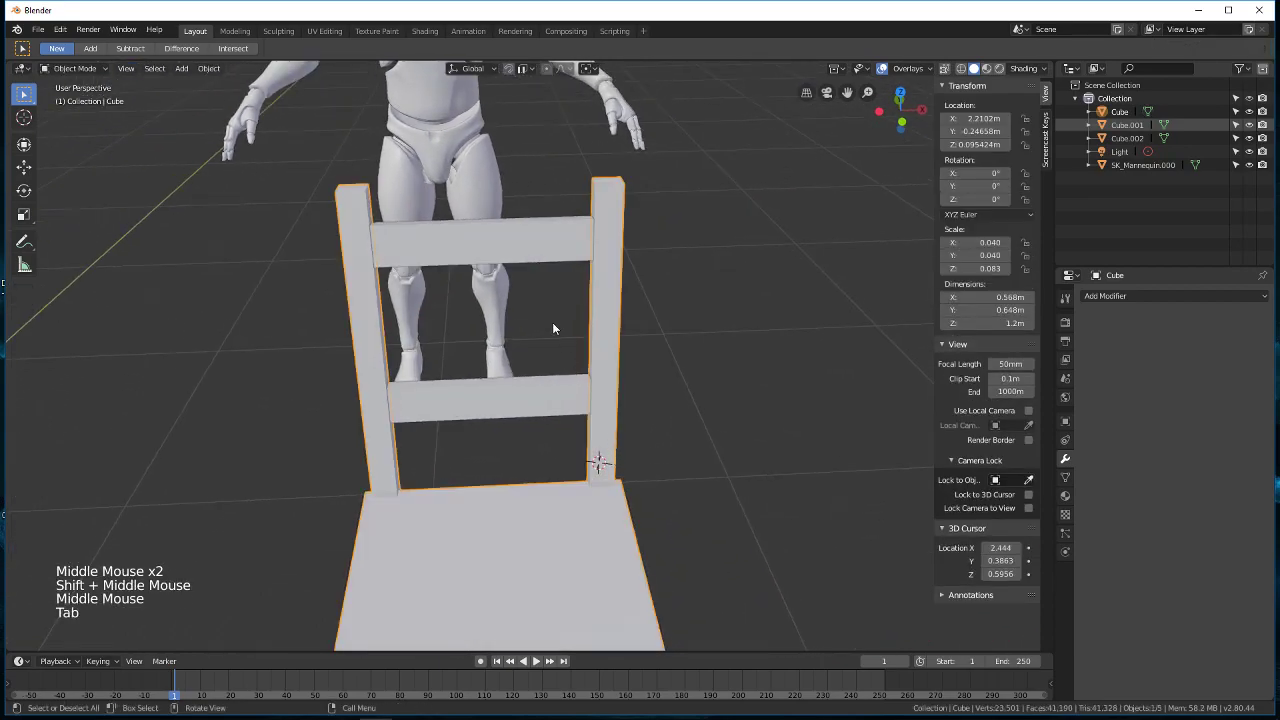
shift+click(543, 404)
shift+click(547, 244)
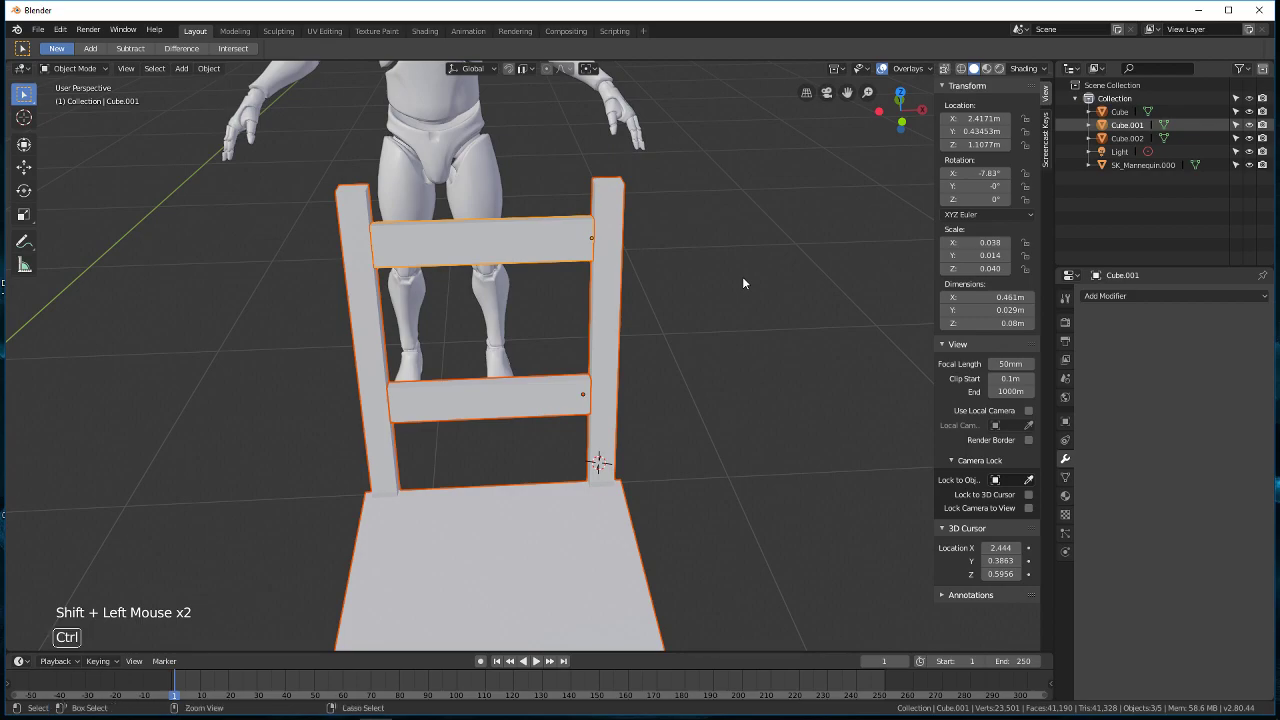
key(ctrl+j)
Step: Enter Edit Mode on the joined chair and switch to wireframe shading to examine where the slats end inside the back posts
middle_drag(686, 289, 557, 277)
key(Tab)
scroll(616, 297, up, 3)
scroll(591, 397, up, 4)
middle_drag(591, 397, 551, 391)
scroll(571, 386, up, 1)
scroll(555, 393, down, 1)
scroll(555, 393, down, 4)
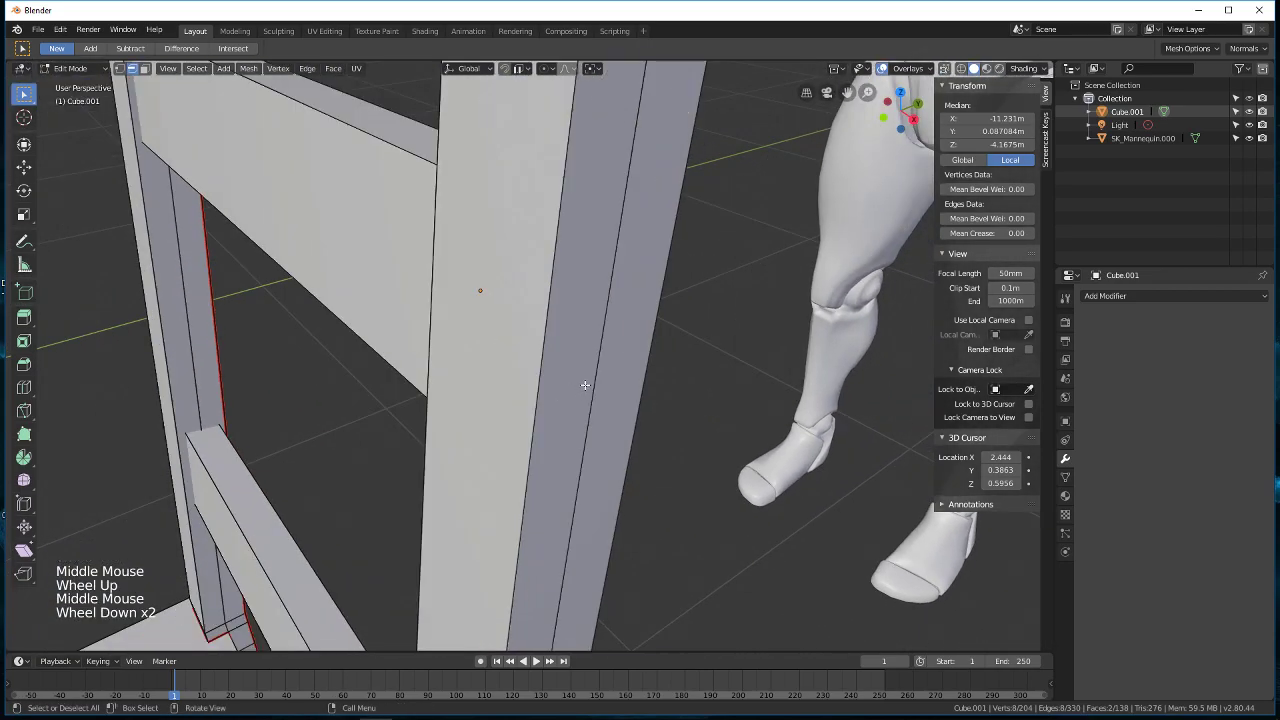
key(z)
click(477, 386)
middle_drag(508, 386, 465, 330)
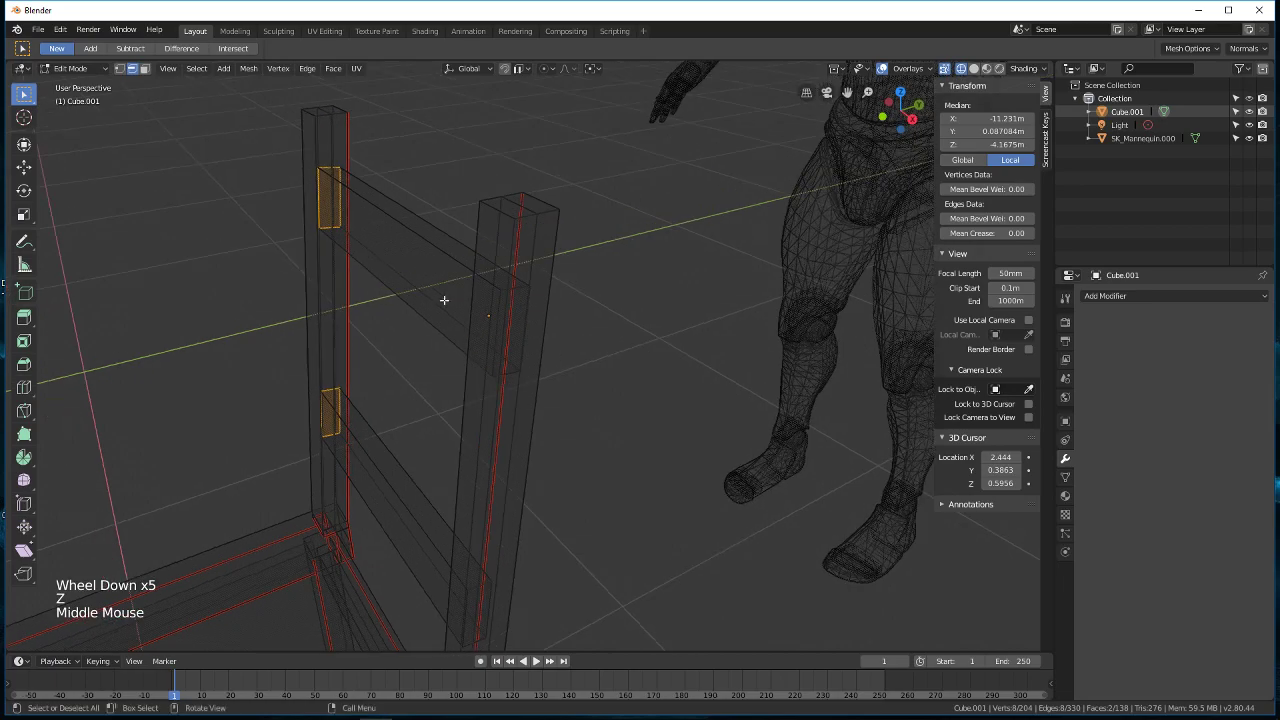
middle_drag(425, 287, 560, 260)
scroll(579, 264, down, 1)
scroll(578, 265, down, 2)
scroll(578, 265, up, 2)
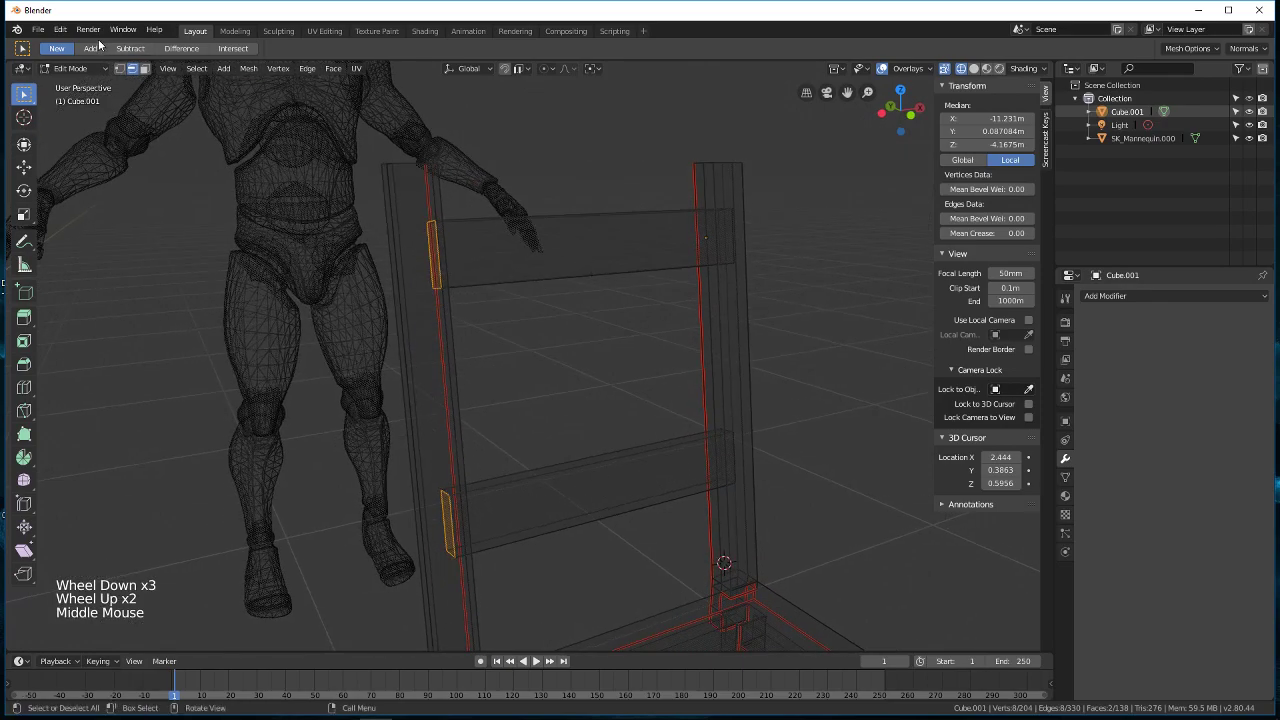
Step: Try to extend the slat end selection with Select Similar by Length, and clear the selection
click(197, 68)
mouse_move(275, 237)
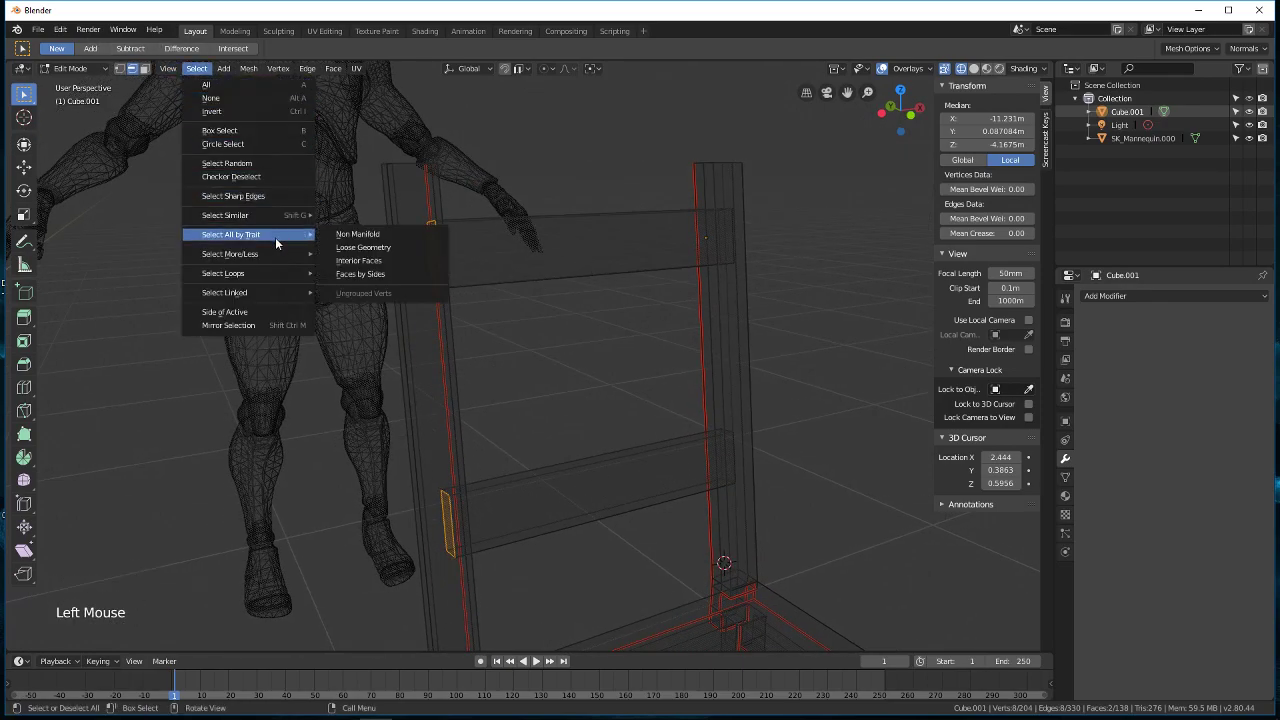
mouse_move(269, 215)
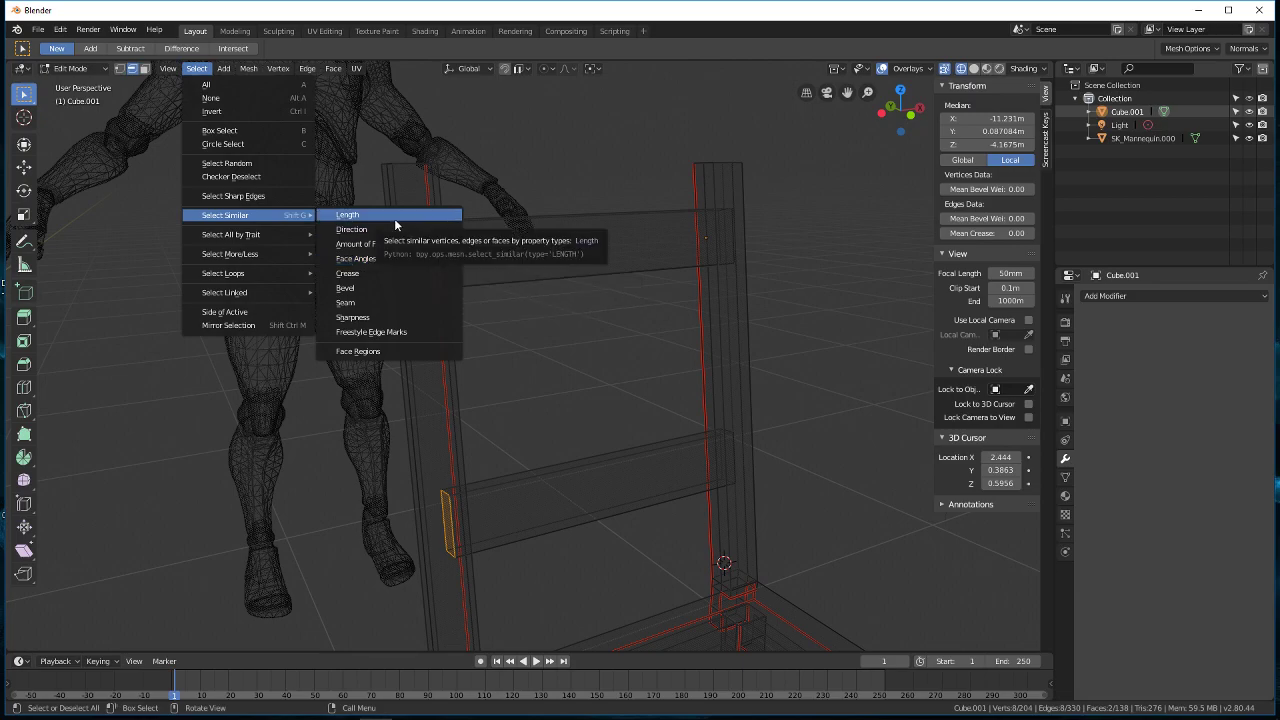
click(348, 215)
key(a)
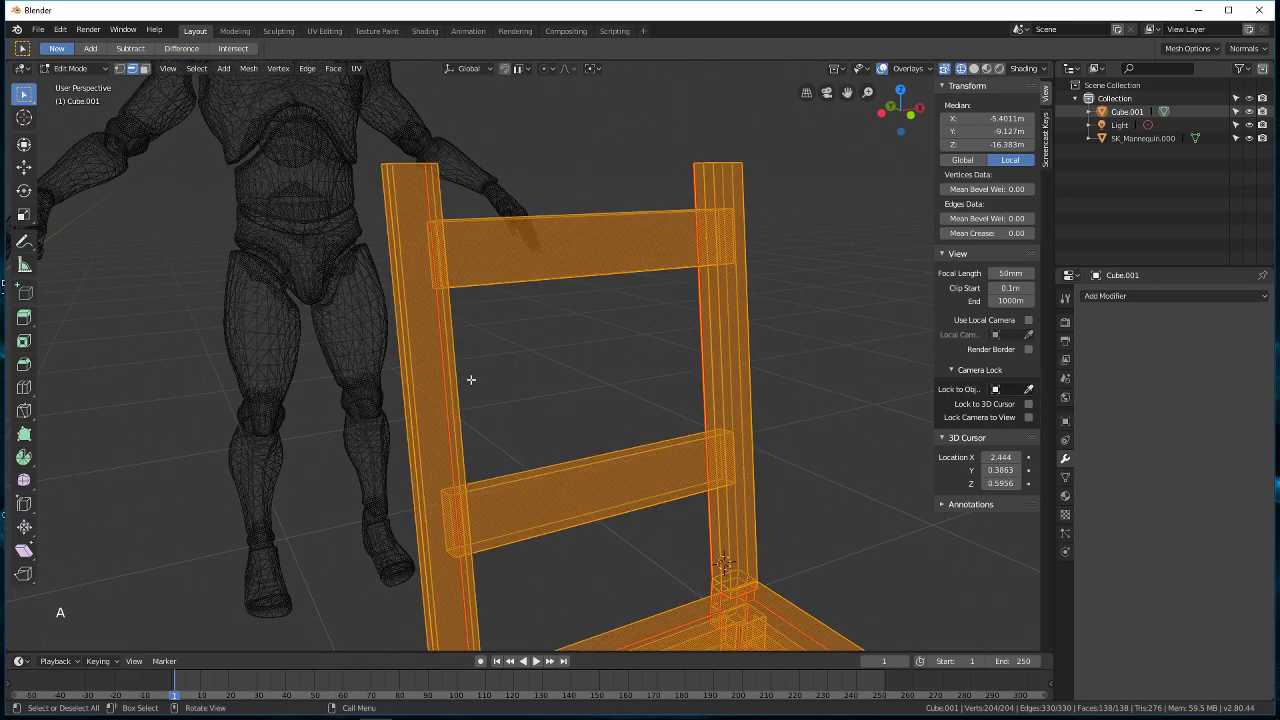
middle_drag(471, 380, 496, 375)
key(a)
key(a)
key(a)
Step: Change to face selection and select the upper slat's end face inside the back post
click(474, 254)
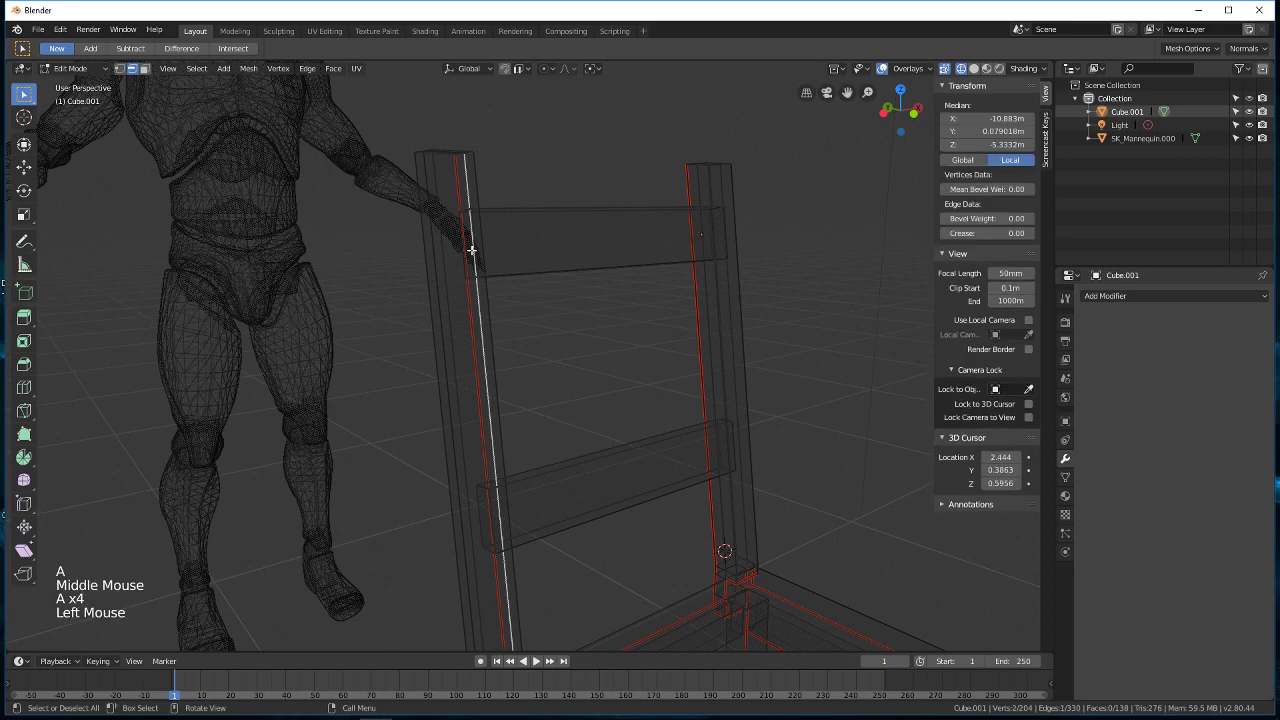
scroll(474, 254, up, 3)
middle_drag(474, 254, 501, 262)
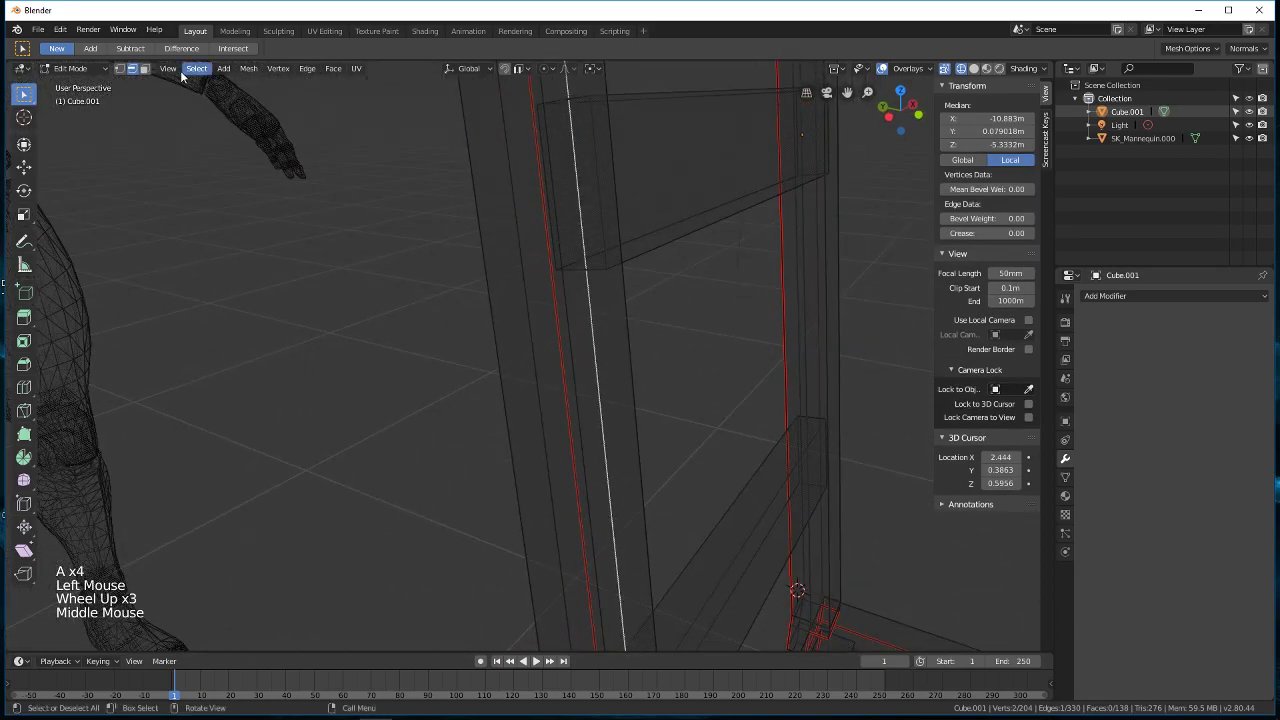
click(143, 69)
click(577, 189)
Step: Try to find the matching slat end faces with Select Similar by Area, and clear the selection
middle_drag(674, 272, 586, 281)
scroll(626, 280, down, 4)
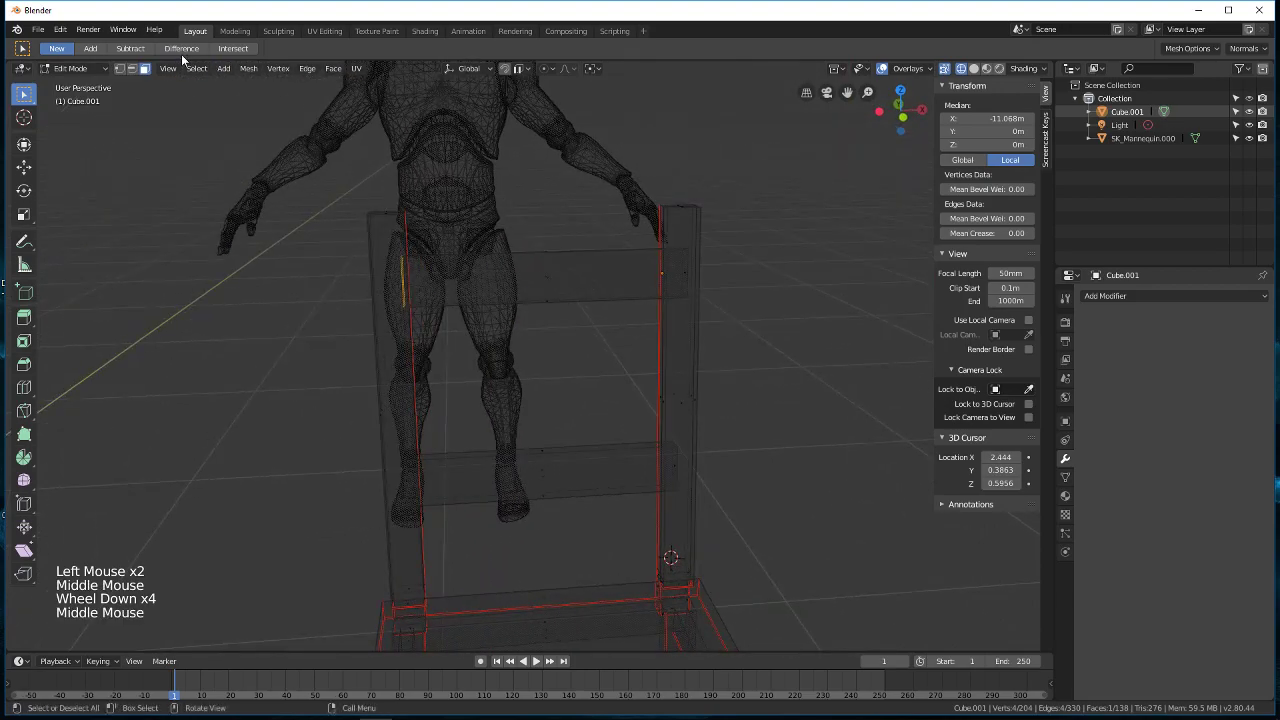
click(197, 68)
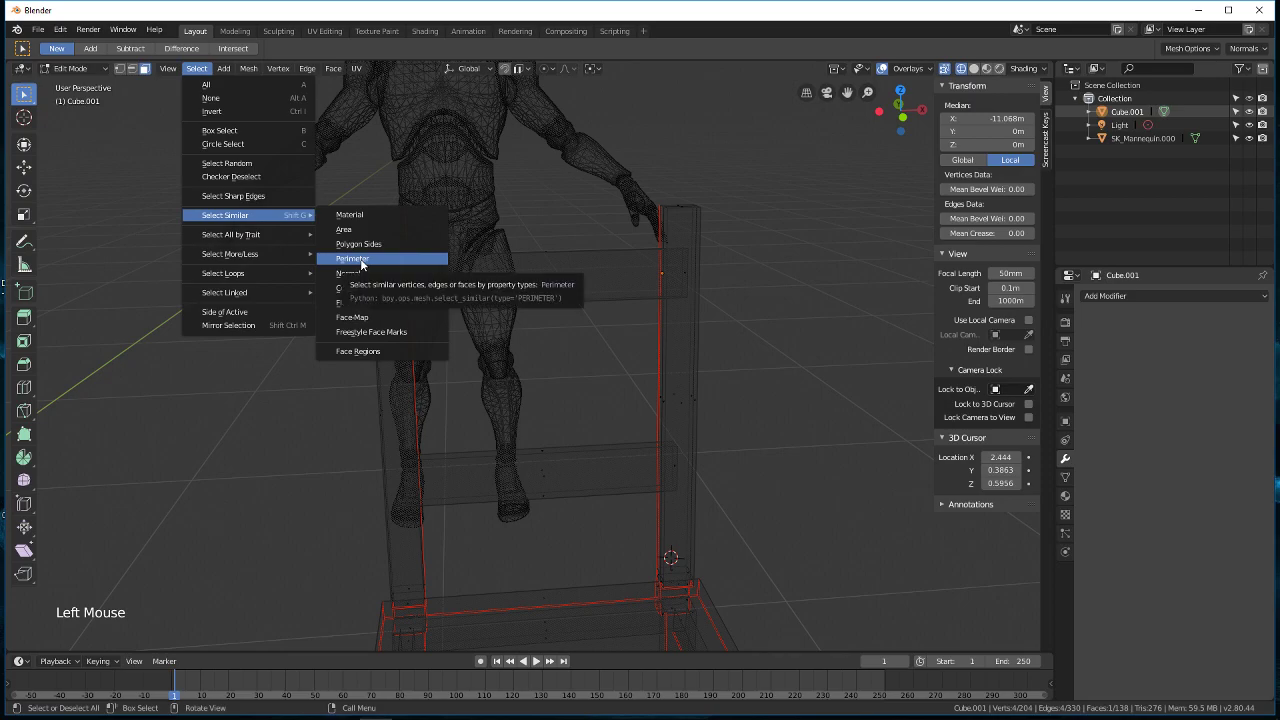
click(367, 231)
key(a)
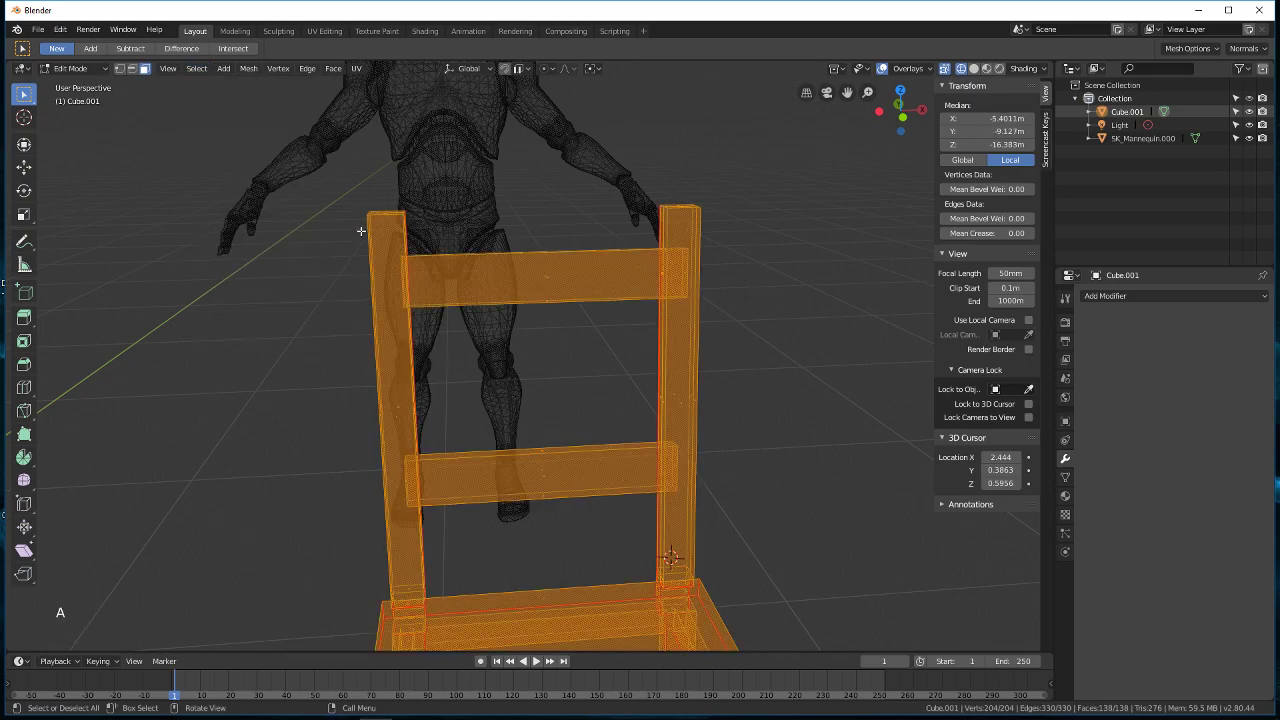
key(a)
key(a)
Step: Delete the four hidden end faces of the two backrest slats inside the back posts
middle_drag(325, 210, 472, 231)
scroll(437, 234, up, 2)
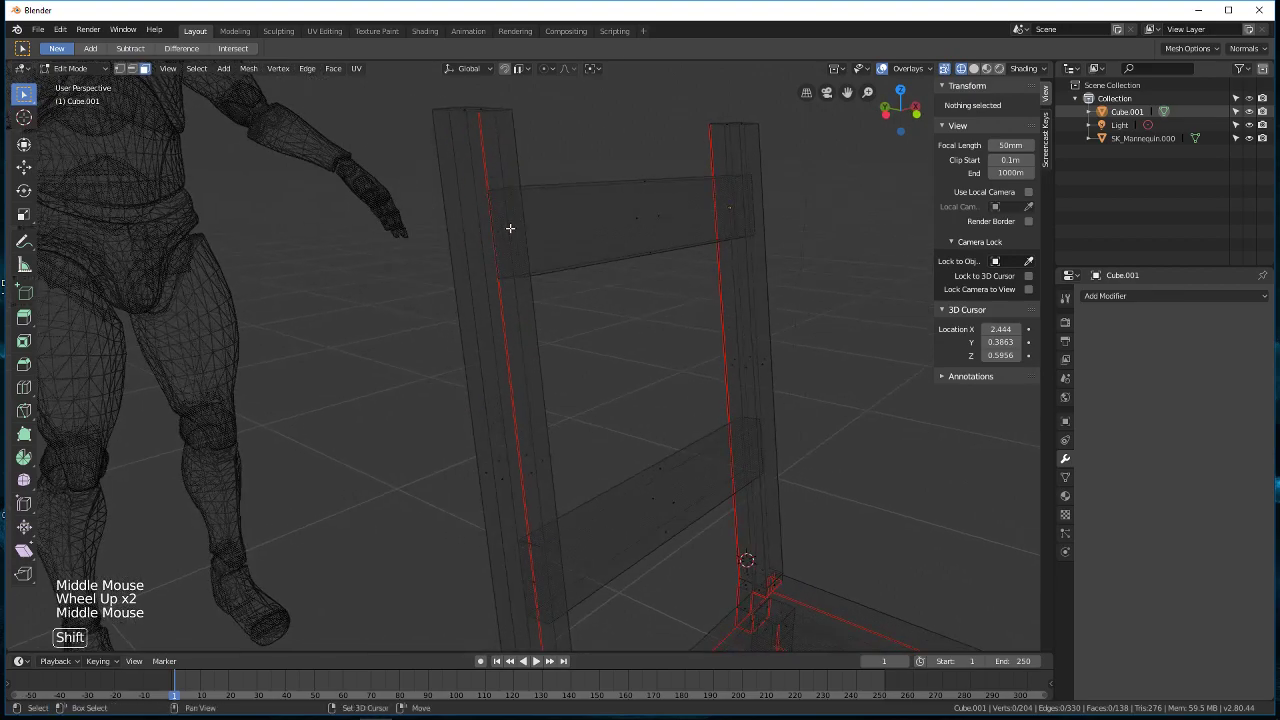
shift+click(511, 228)
shift+click(537, 581)
middle_drag(537, 581, 646, 512)
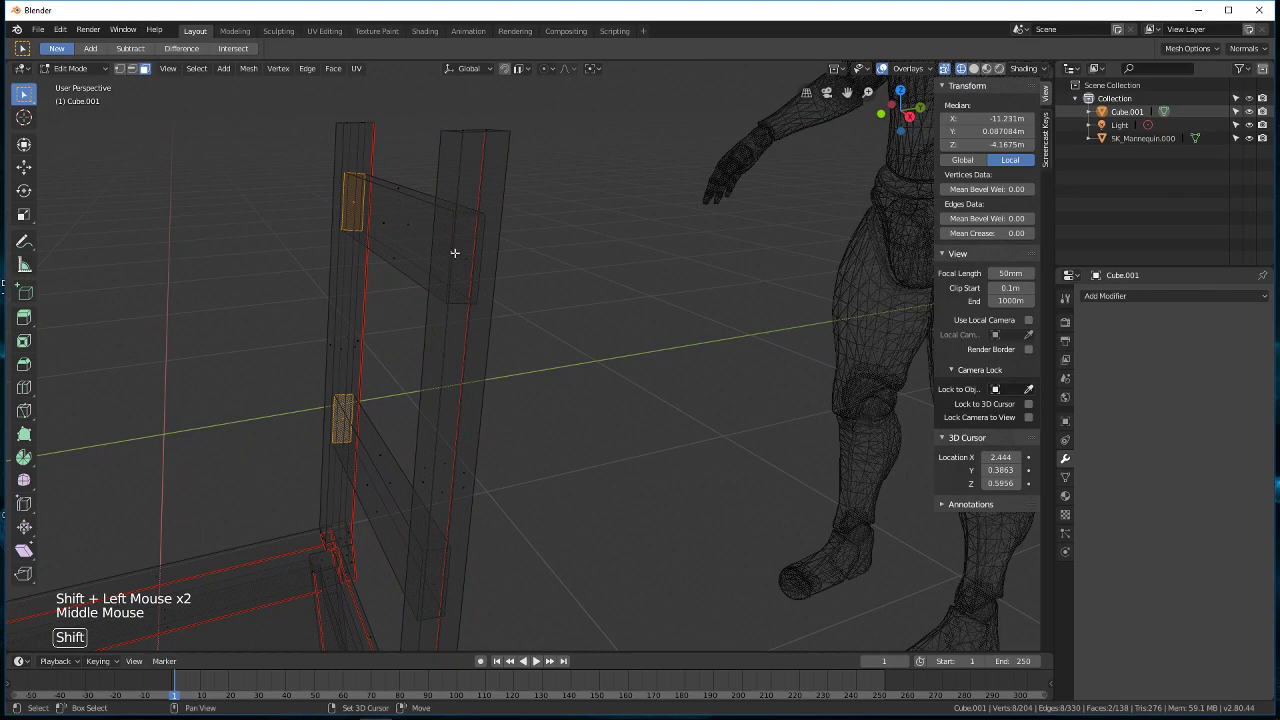
shift+click(467, 242)
shift+middle_drag(514, 423, 512, 351)
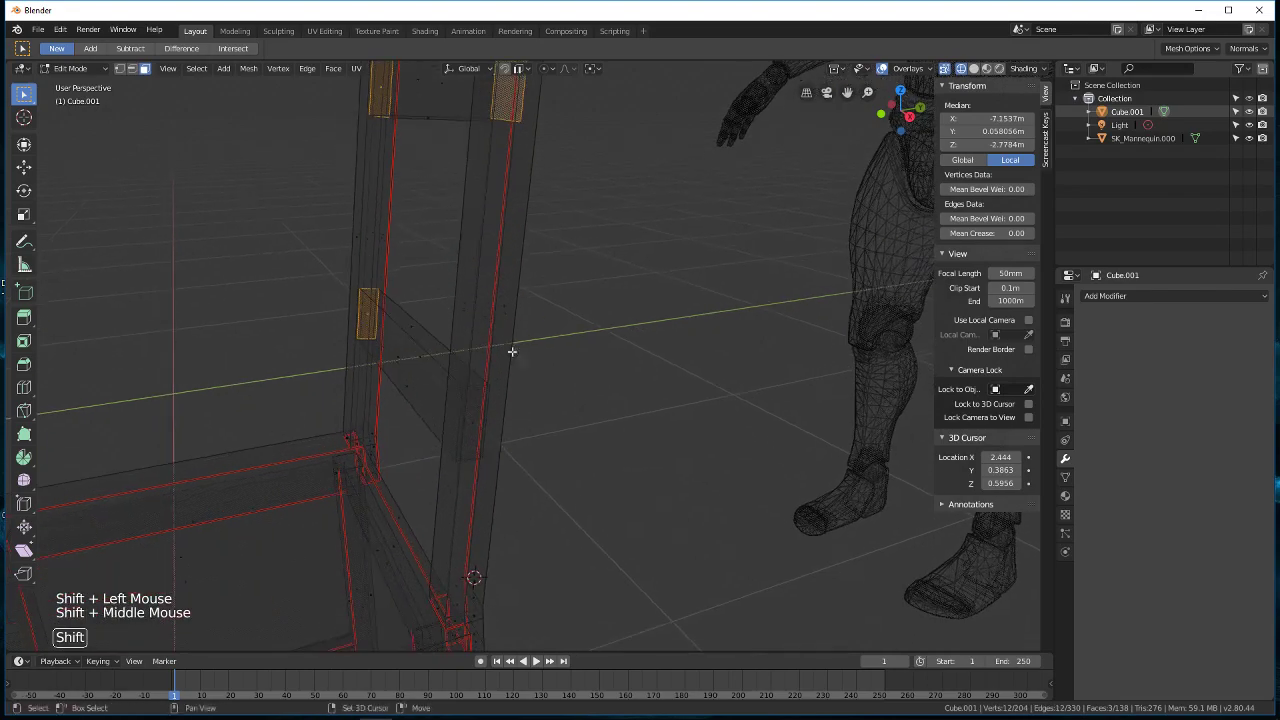
shift+click(471, 415)
scroll(471, 415, down, 4)
middle_drag(471, 415, 561, 401)
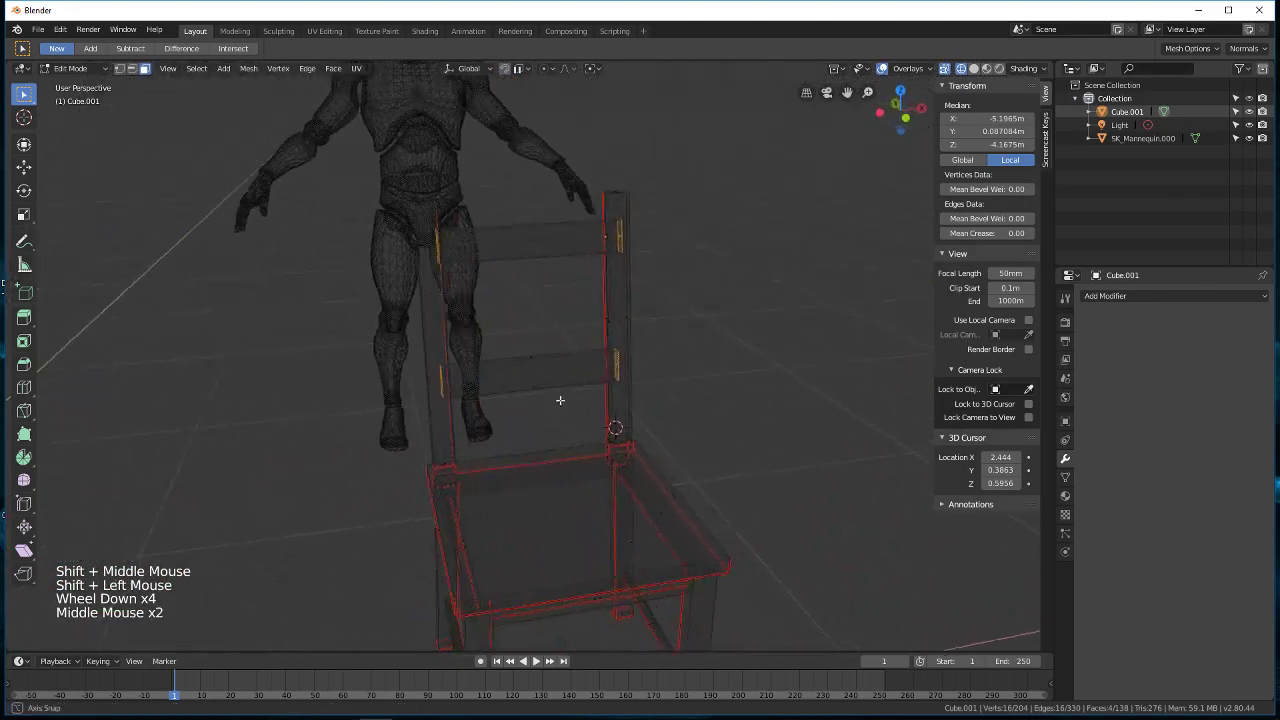
key(x)
click(560, 399)
Step: Select the whole chair mesh and run Remove Doubles on it
middle_drag(775, 389, 680, 397)
scroll(716, 350, up, 3)
scroll(703, 406, down, 4)
key(a)
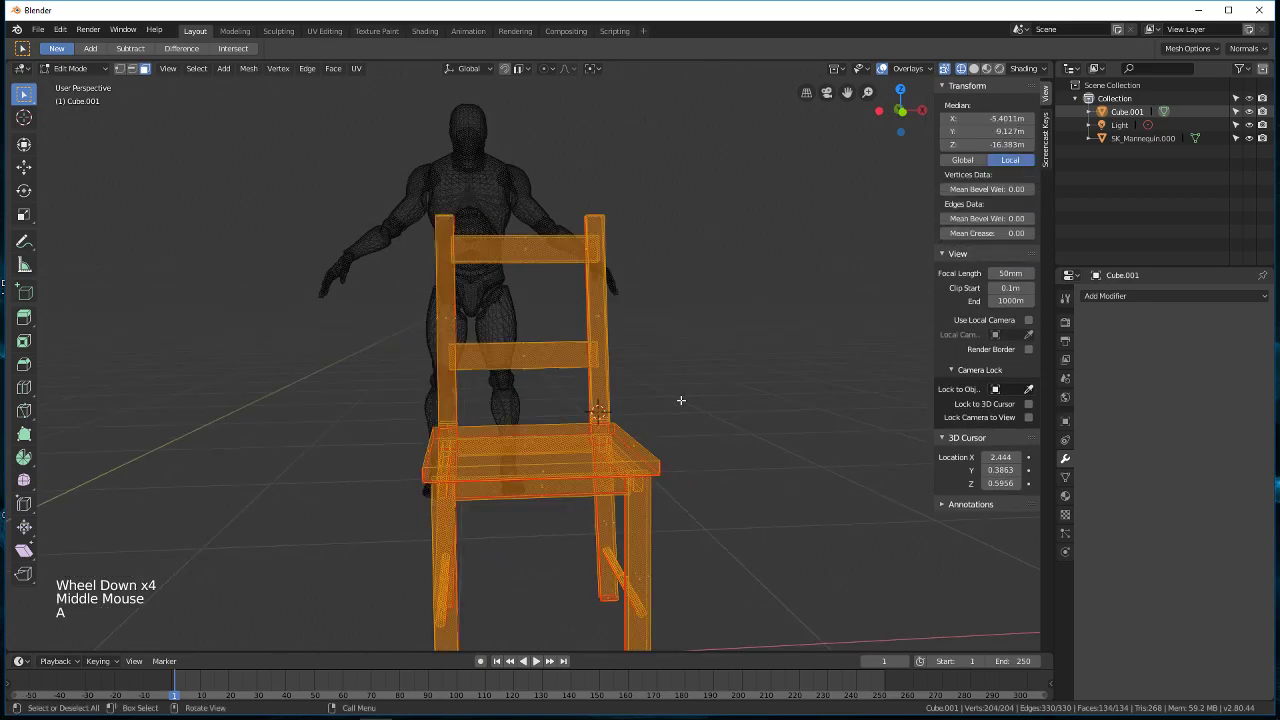
key(space)
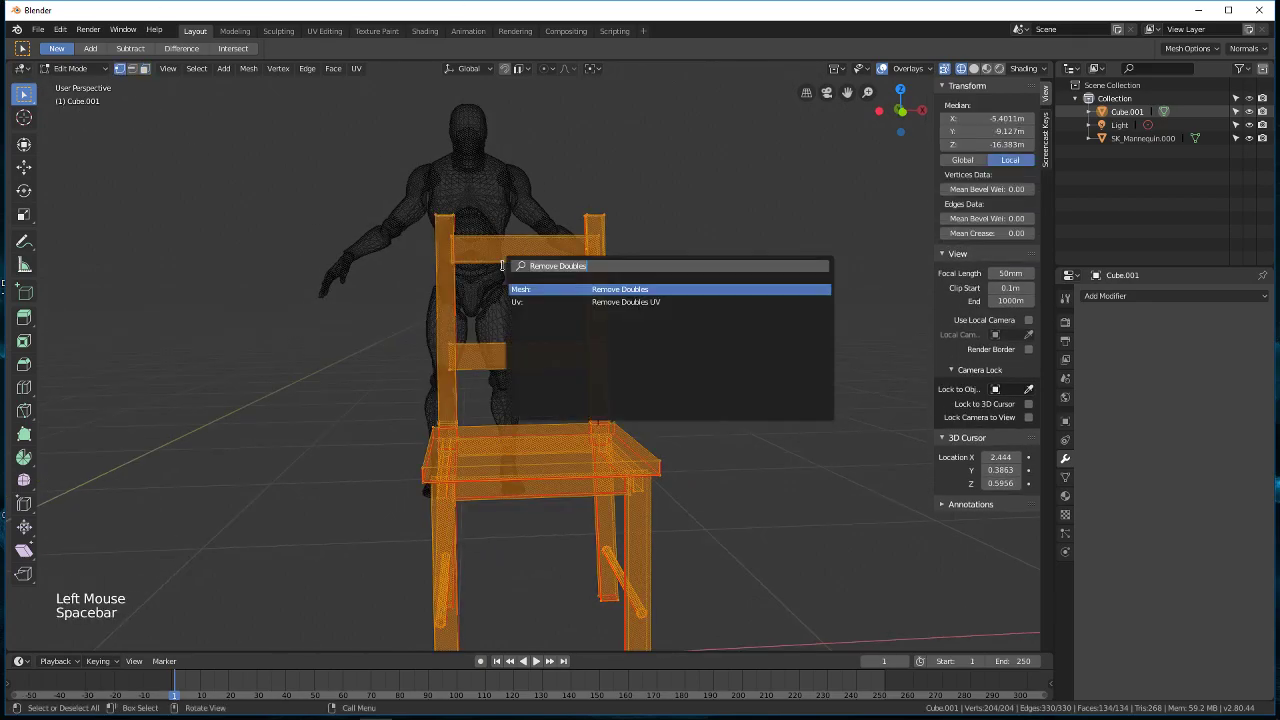
key(Return)
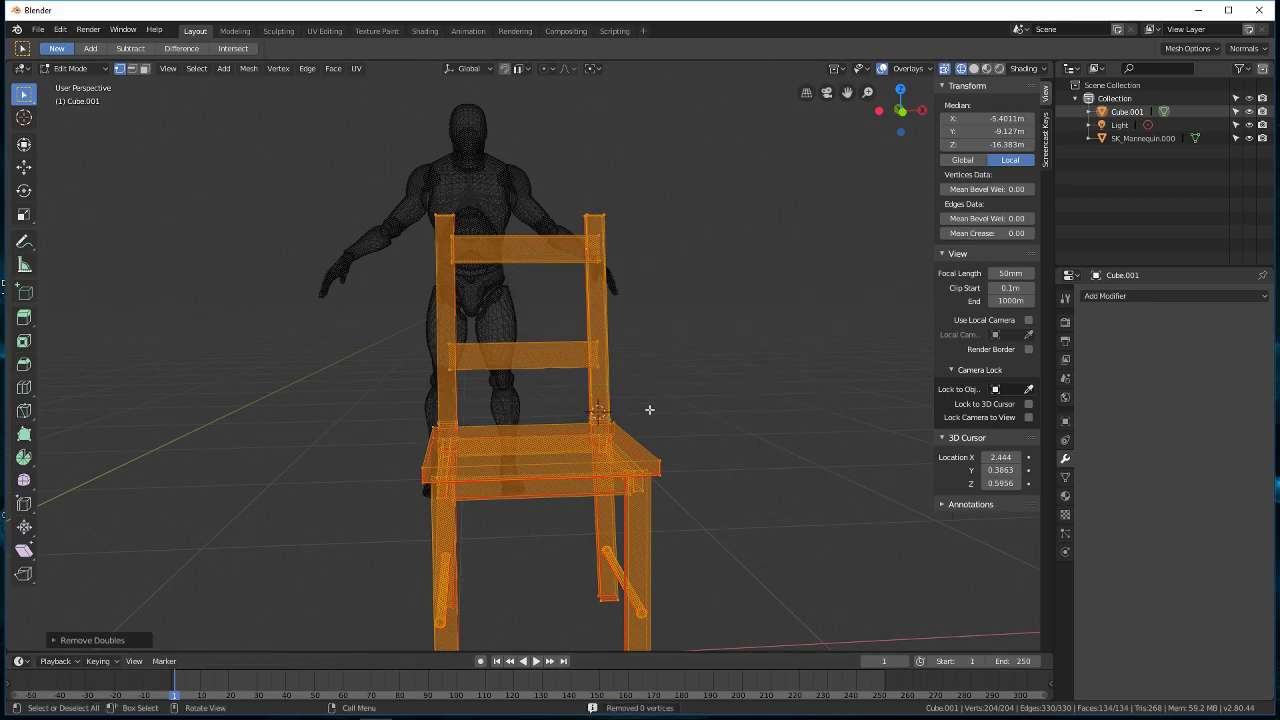
Step: Switch back to solid shading, deselect the mesh and return to Object Mode
mouse_move(695, 410)
middle_down()
mouse_move(577, 429)
mouse_move(640, 426)
middle_up()
scroll(600, 425, up, 2)
shift+scroll(600, 425, up, 1)
key(z)
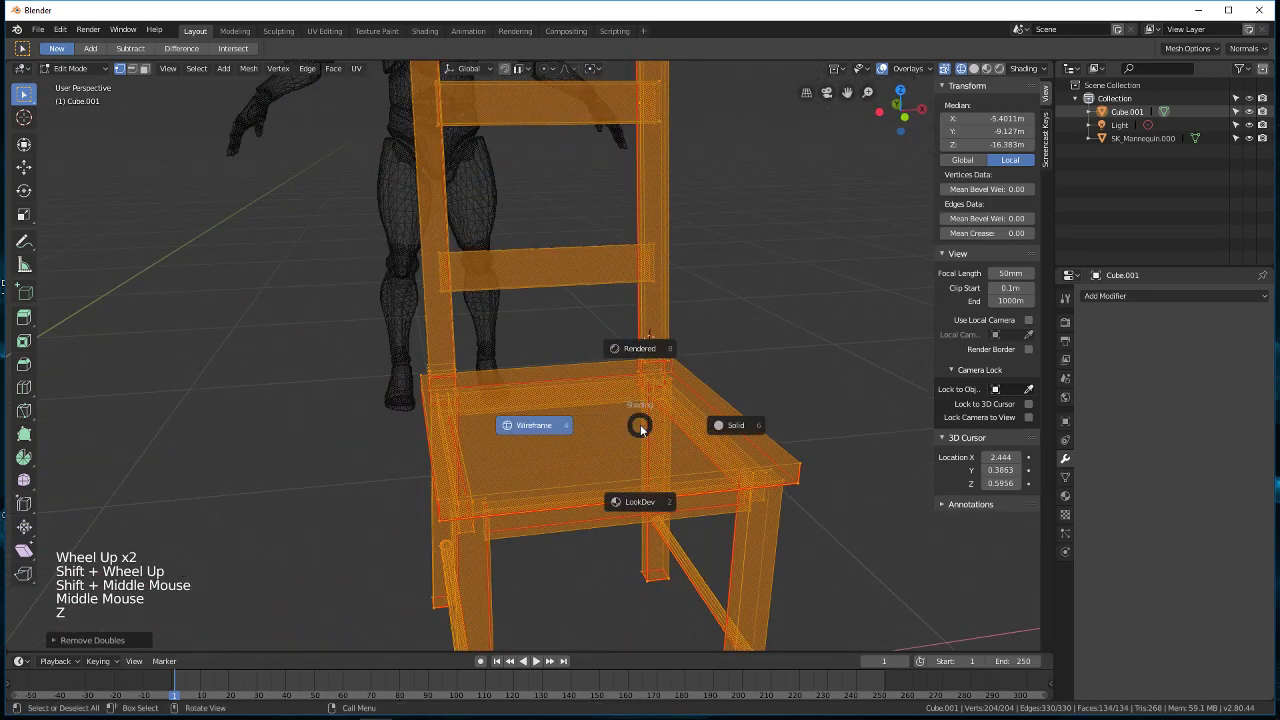
click(734, 428)
mouse_move(734, 430)
middle_down()
mouse_move(663, 465)
mouse_move(551, 469)
mouse_move(693, 465)
mouse_move(777, 437)
mouse_move(831, 446)
mouse_move(805, 485)
mouse_move(726, 491)
mouse_move(520, 486)
mouse_move(407, 463)
mouse_move(746, 476)
mouse_move(690, 468)
middle_up()
key(a)
key(a)
key(a)
scroll(696, 462, down, 3)
scroll(810, 493, down, 3)
key(Tab)
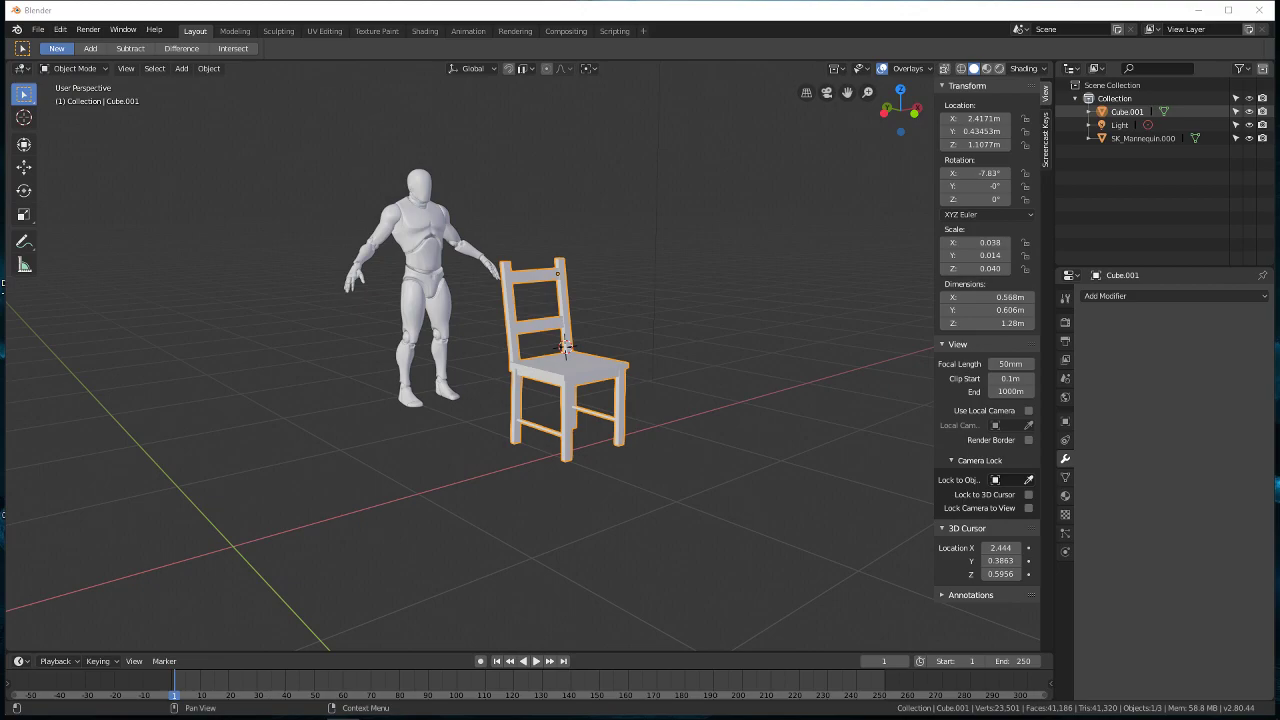
key(super)
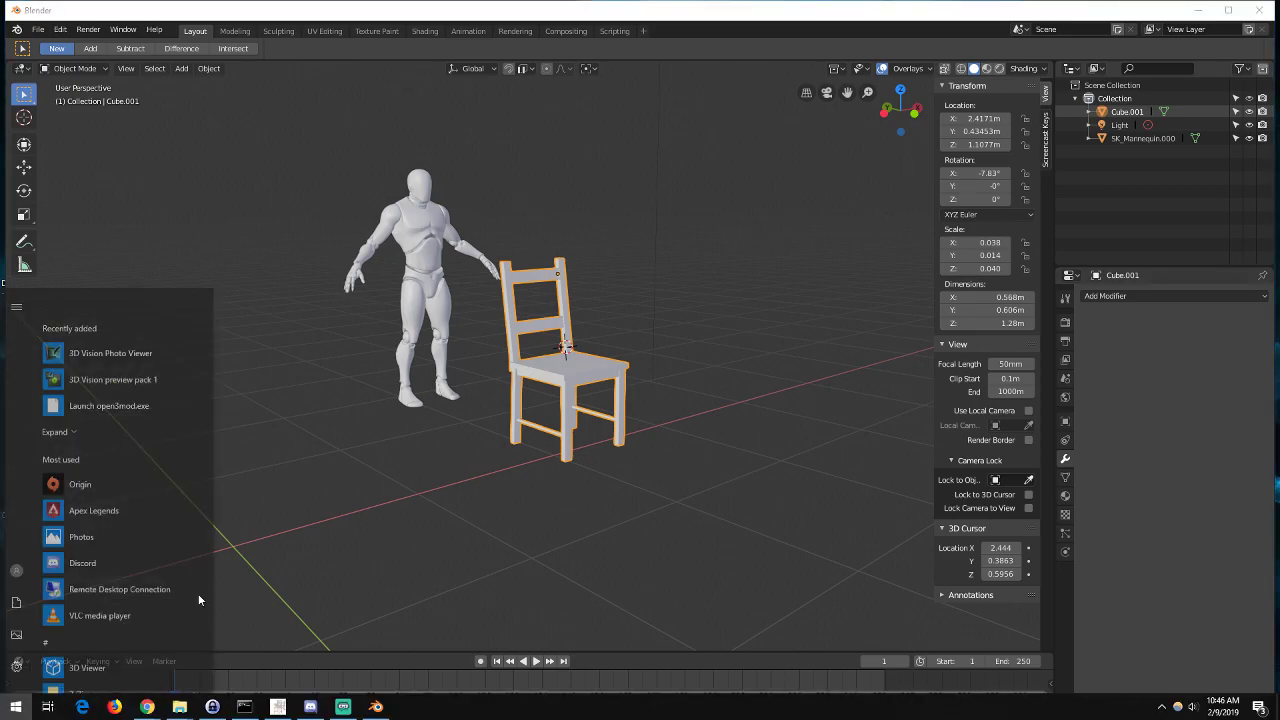
mouse_move(145, 702)
click(143, 639)
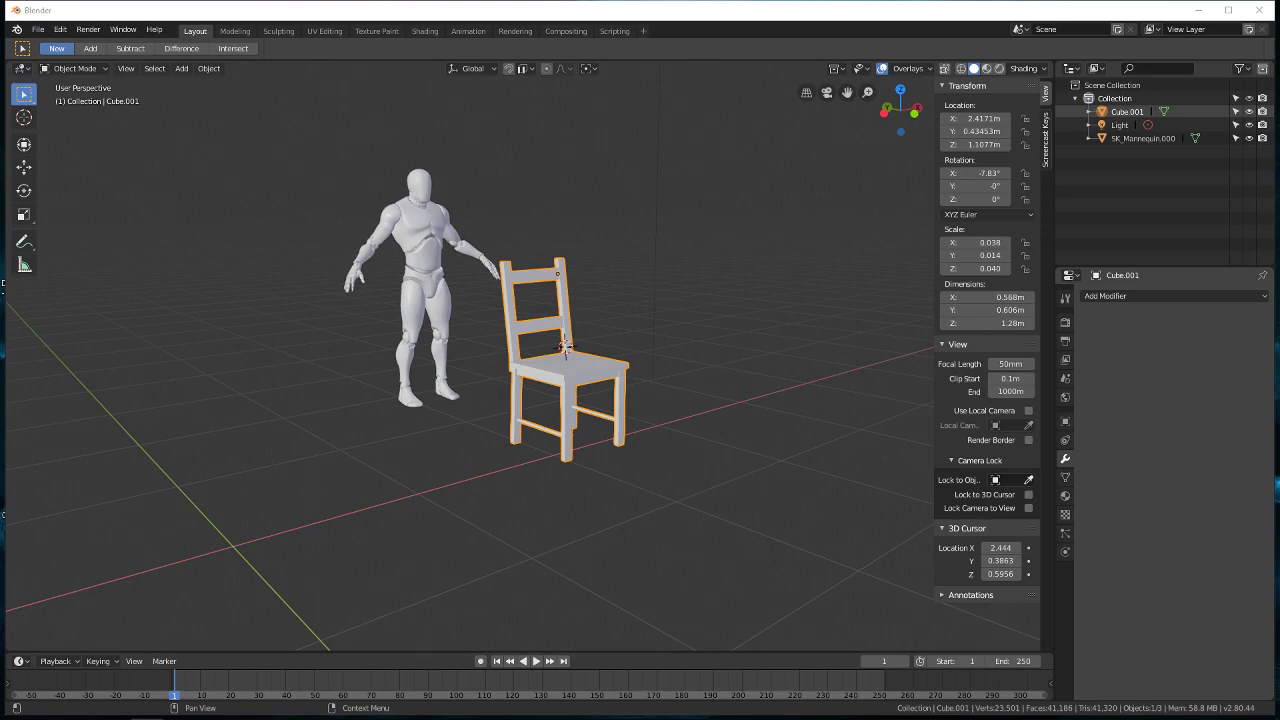
Step: Enter Edit Mode on the chair and switch to the UV Editing workspace with the chair in close view
middle_drag(774, 430, 470, 323)
scroll(632, 452, up, 3)
key(Tab)
scroll(520, 443, up, 4)
scroll(748, 415, down, 4)
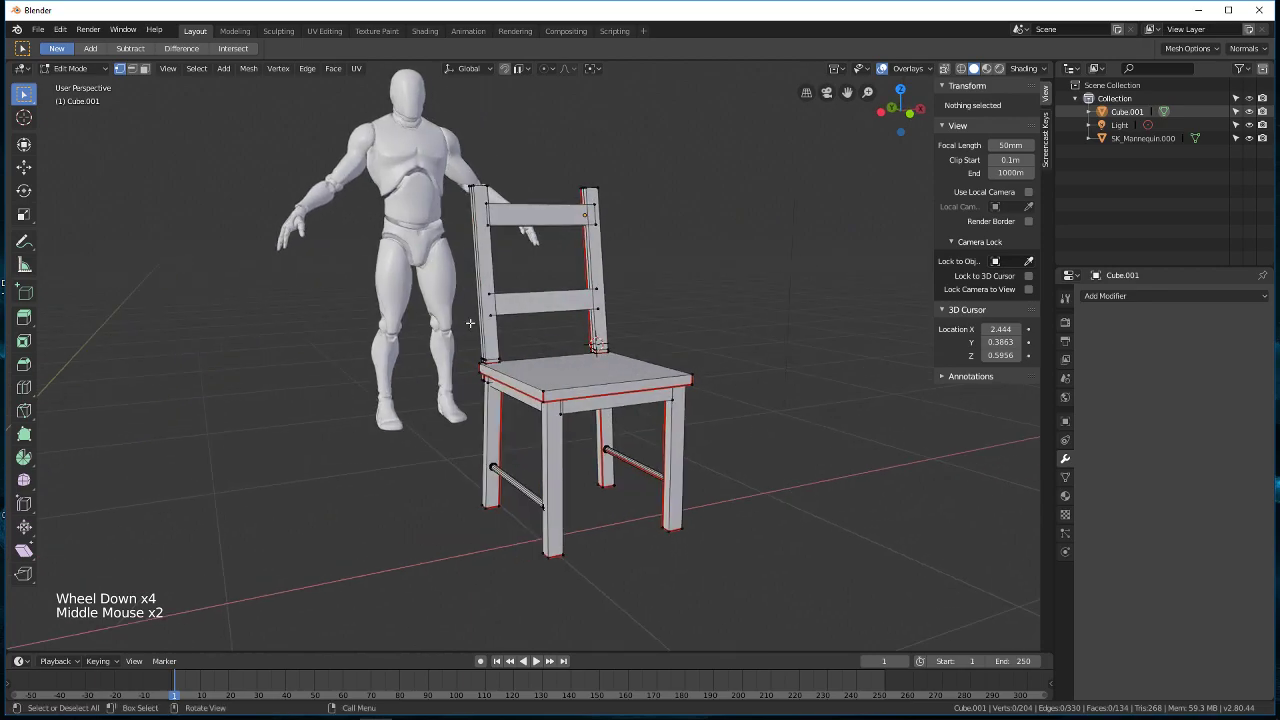
click(320, 33)
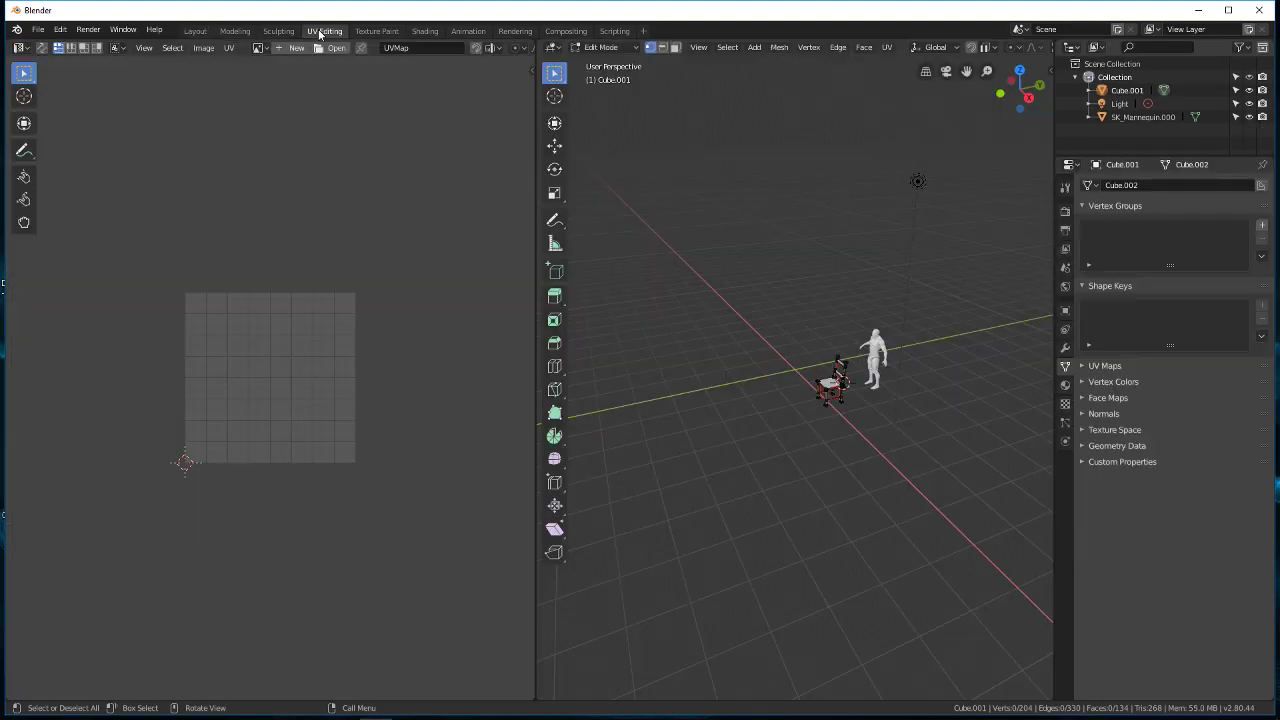
middle_drag(850, 408, 760, 356)
scroll(911, 393, up, 4)
scroll(730, 356, up, 4)
scroll(749, 363, up, 3)
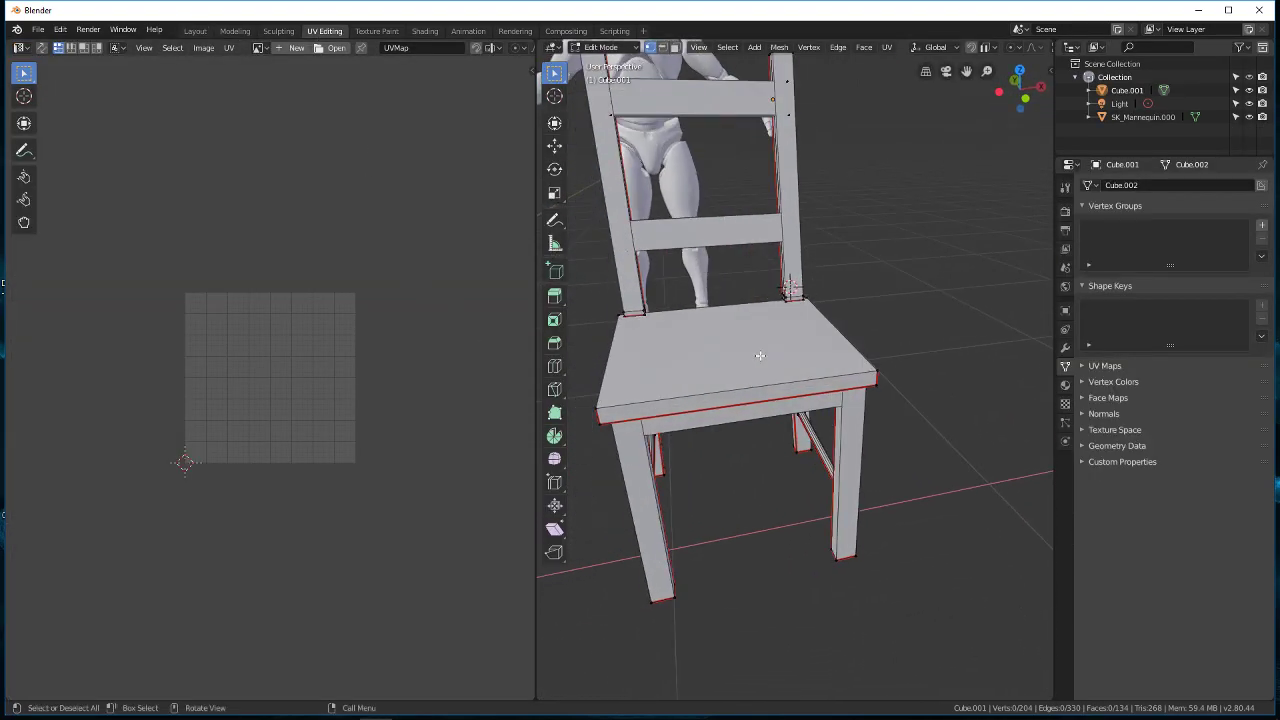
Step: Select the whole chair mesh and unwrap its UVs with Unwrap
key(a)
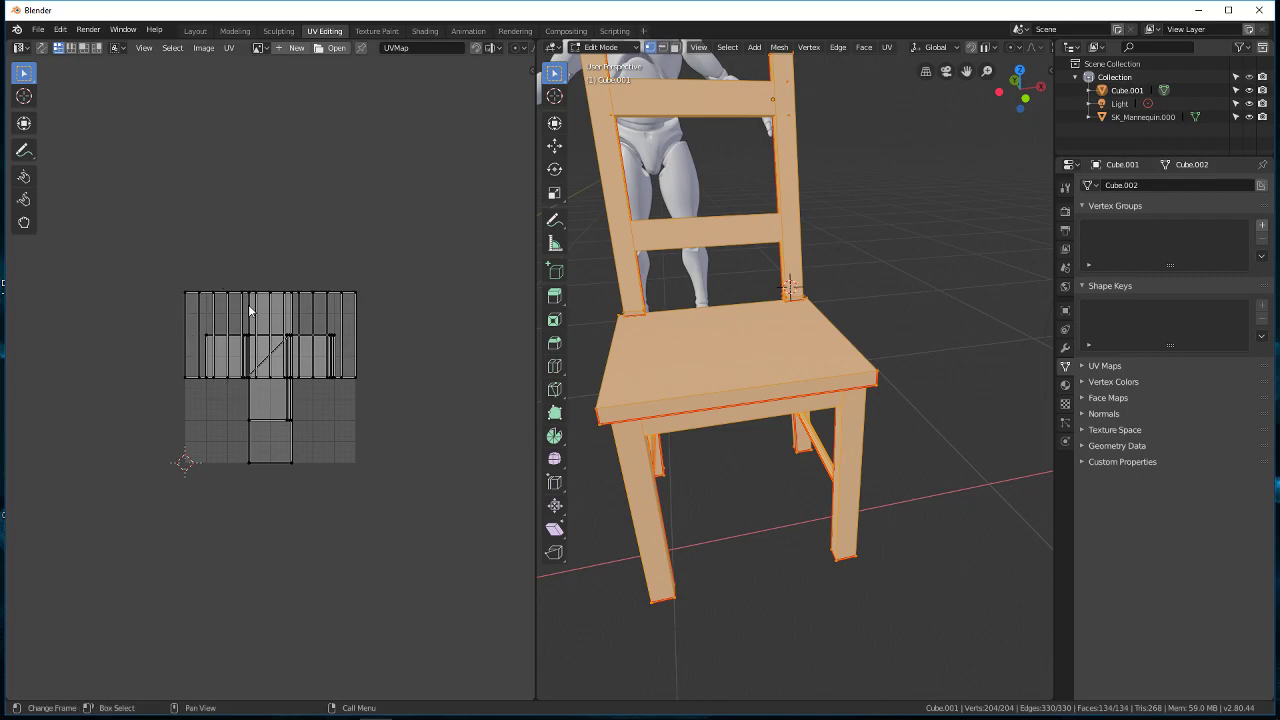
mouse_move(948, 376)
middle_down()
mouse_move(938, 372)
mouse_move(955, 374)
middle_up()
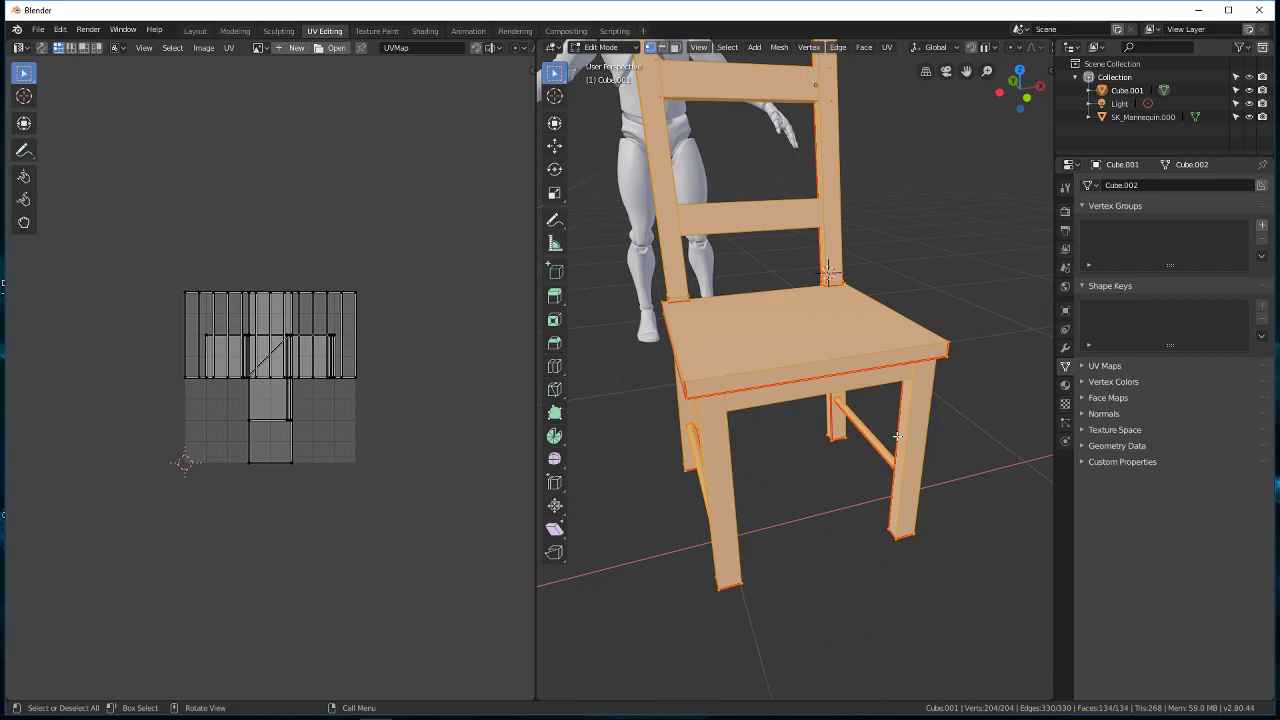
click(888, 47)
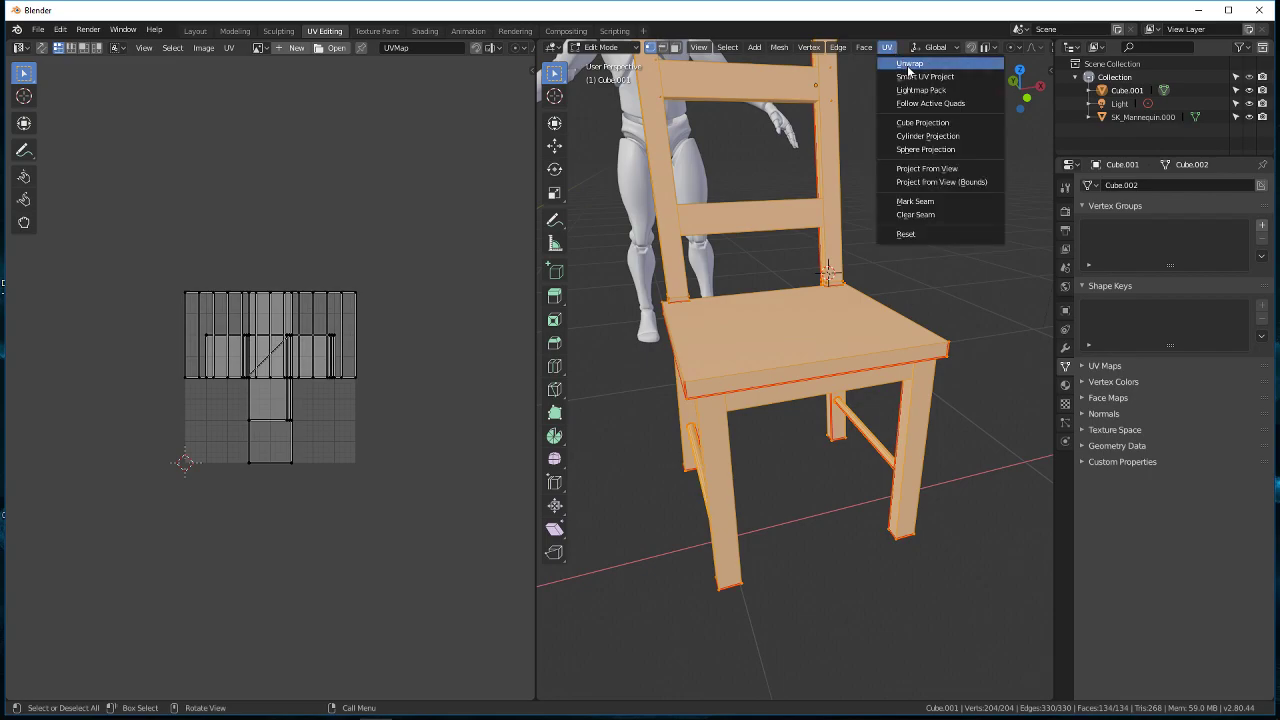